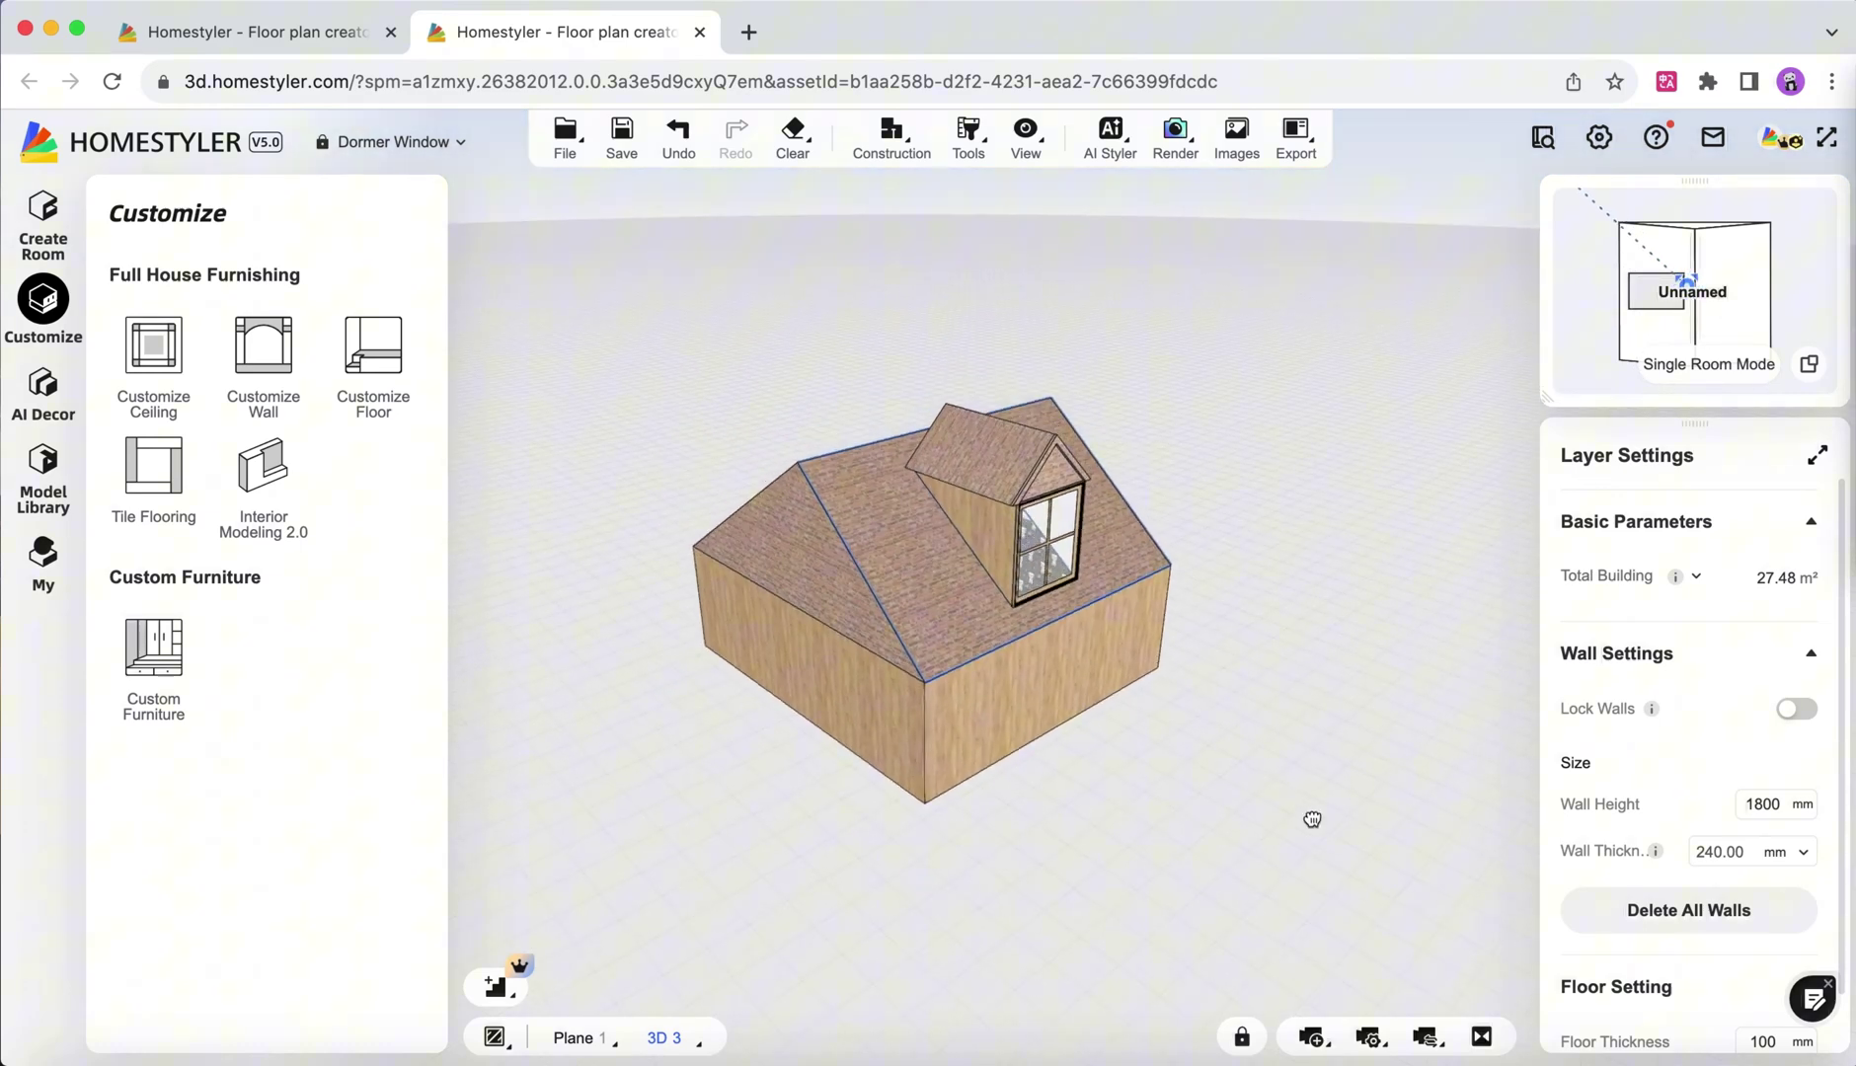
Examine the finished dormer window house from the outside and from inside the room.
scroll(1214, 762, "up", 3)
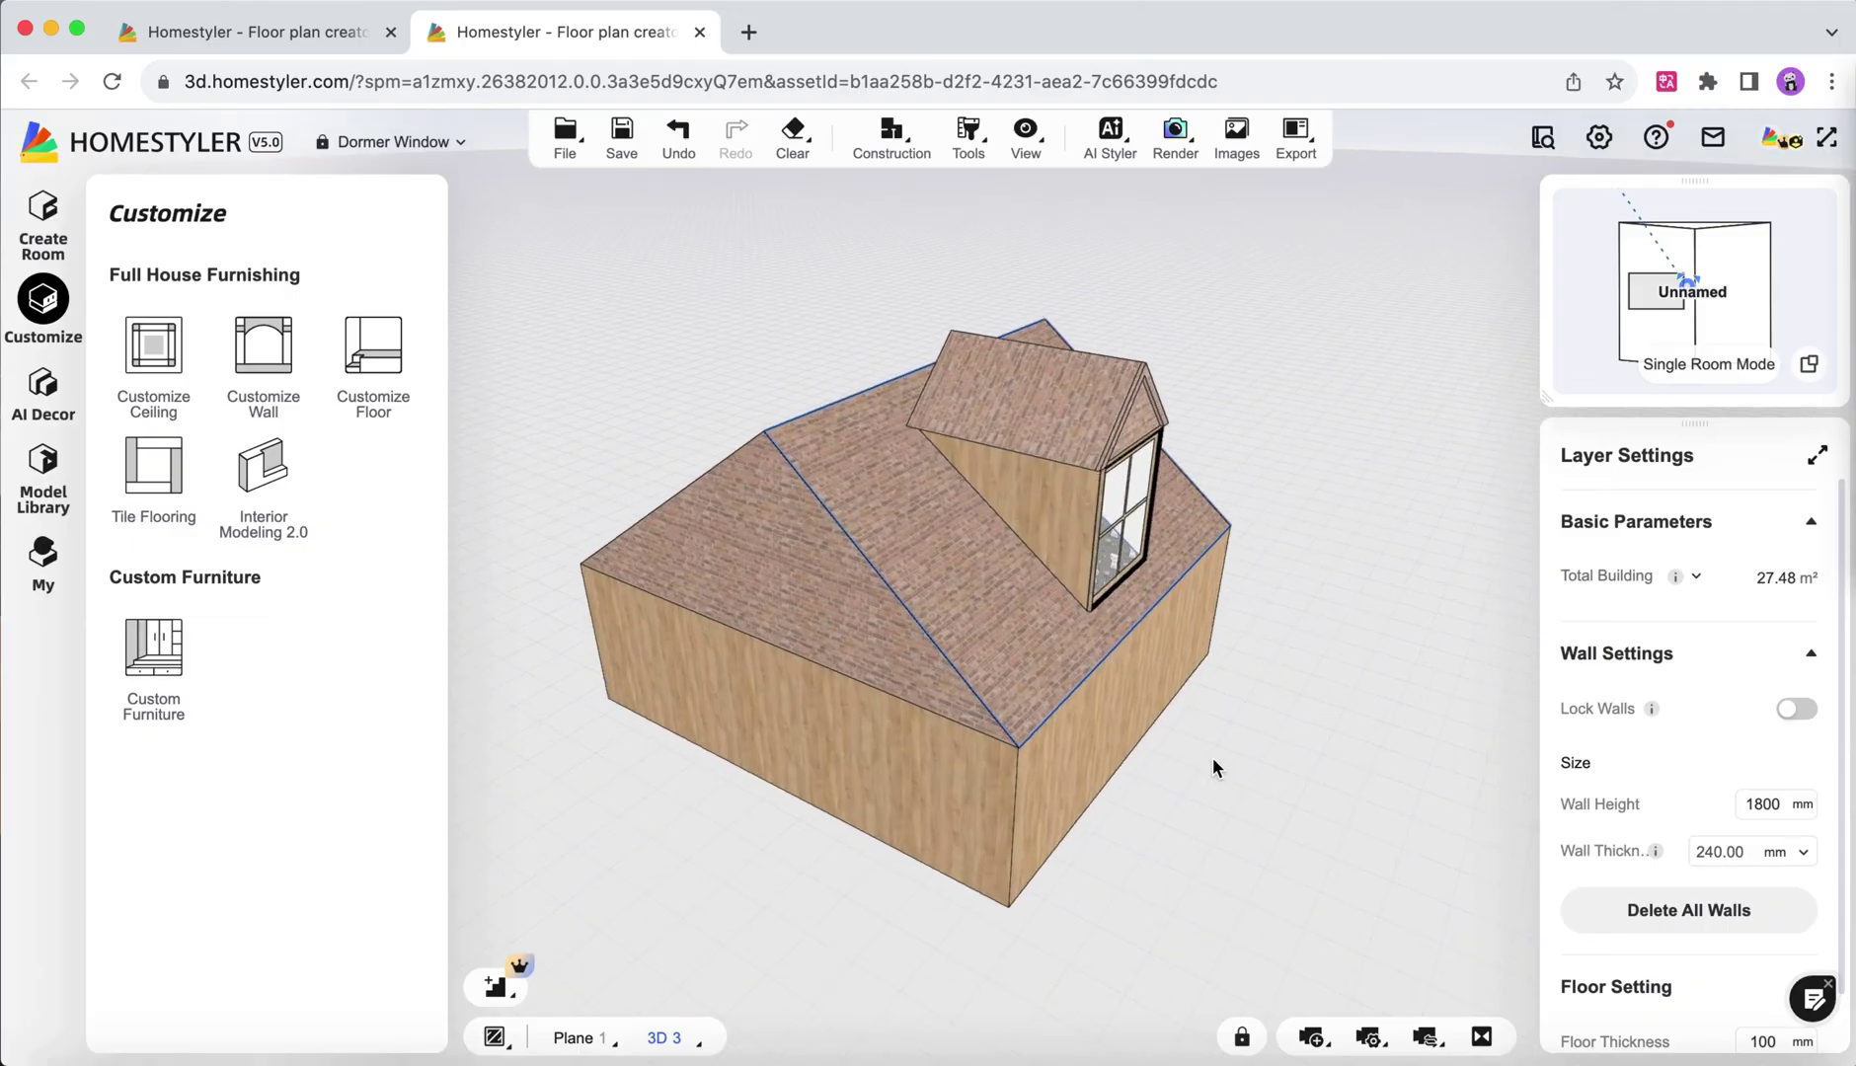
key("4")
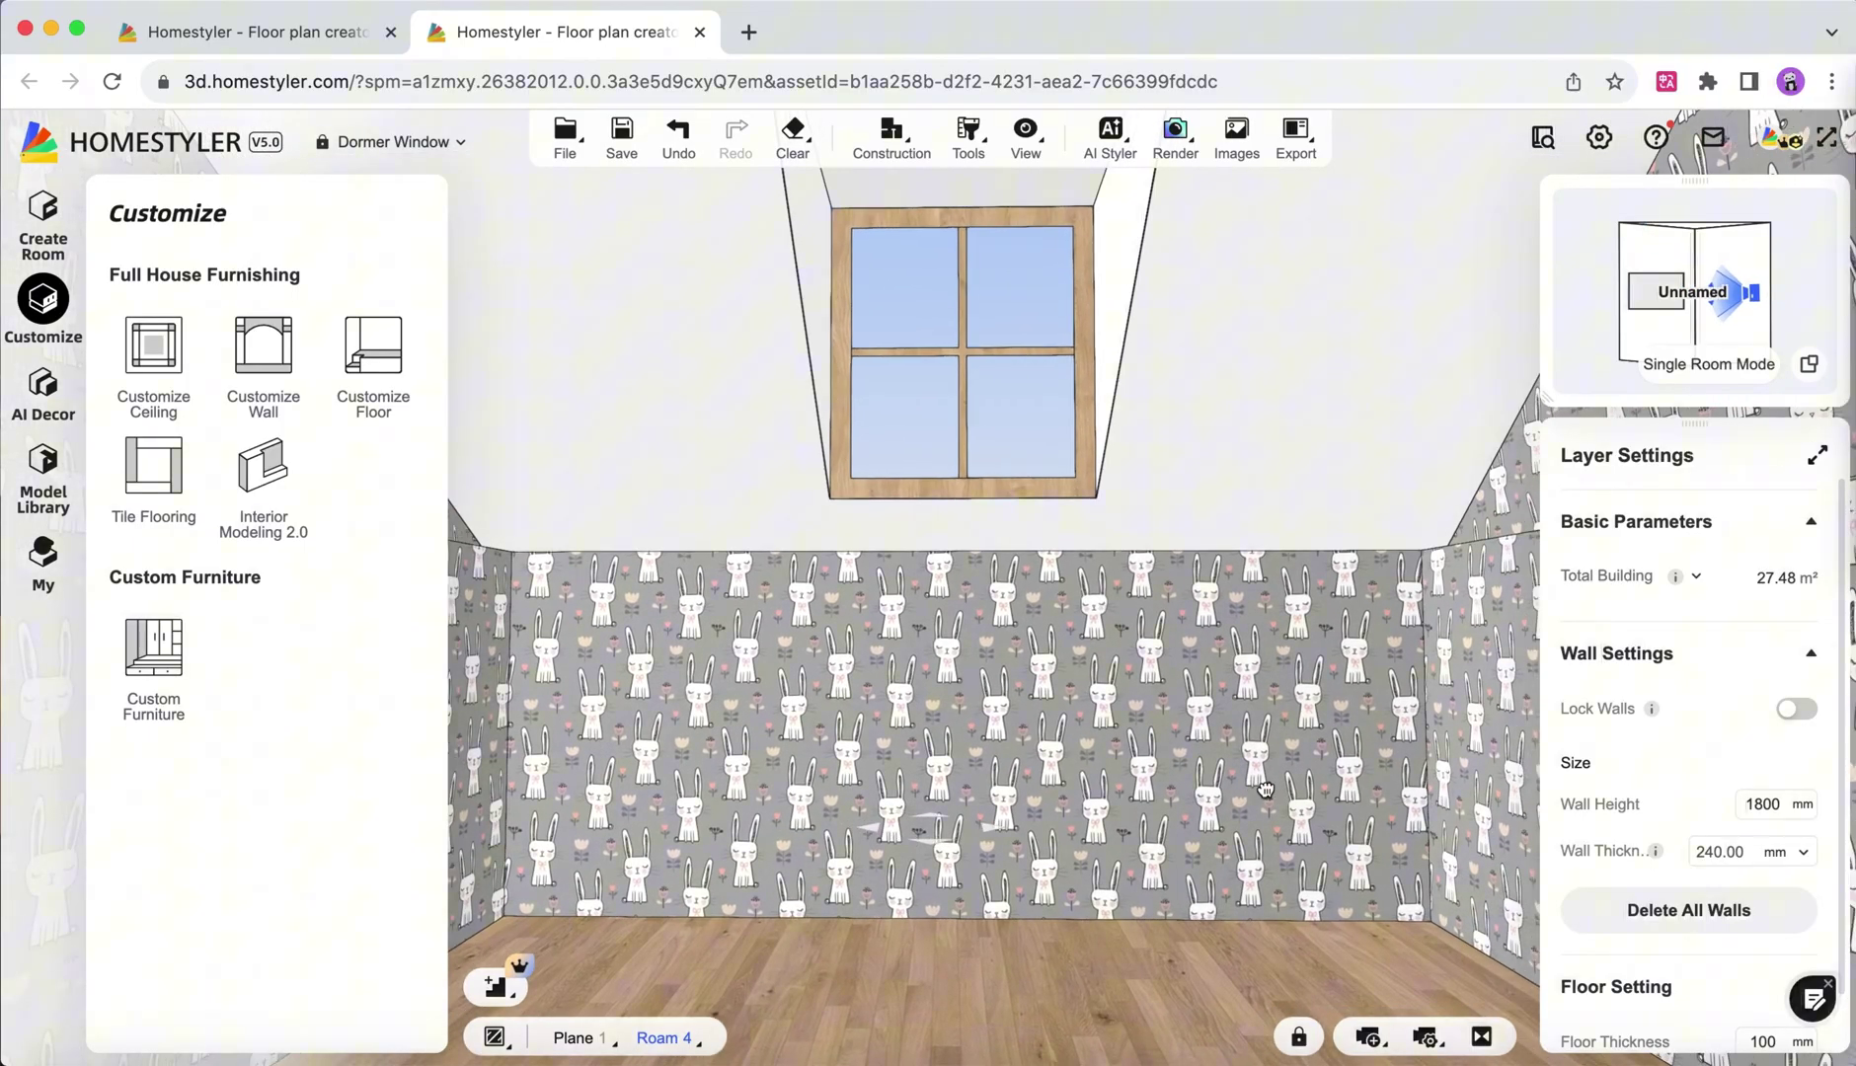
left_click_drag(1267, 790, 1189, 789)
key("a")
key("s")
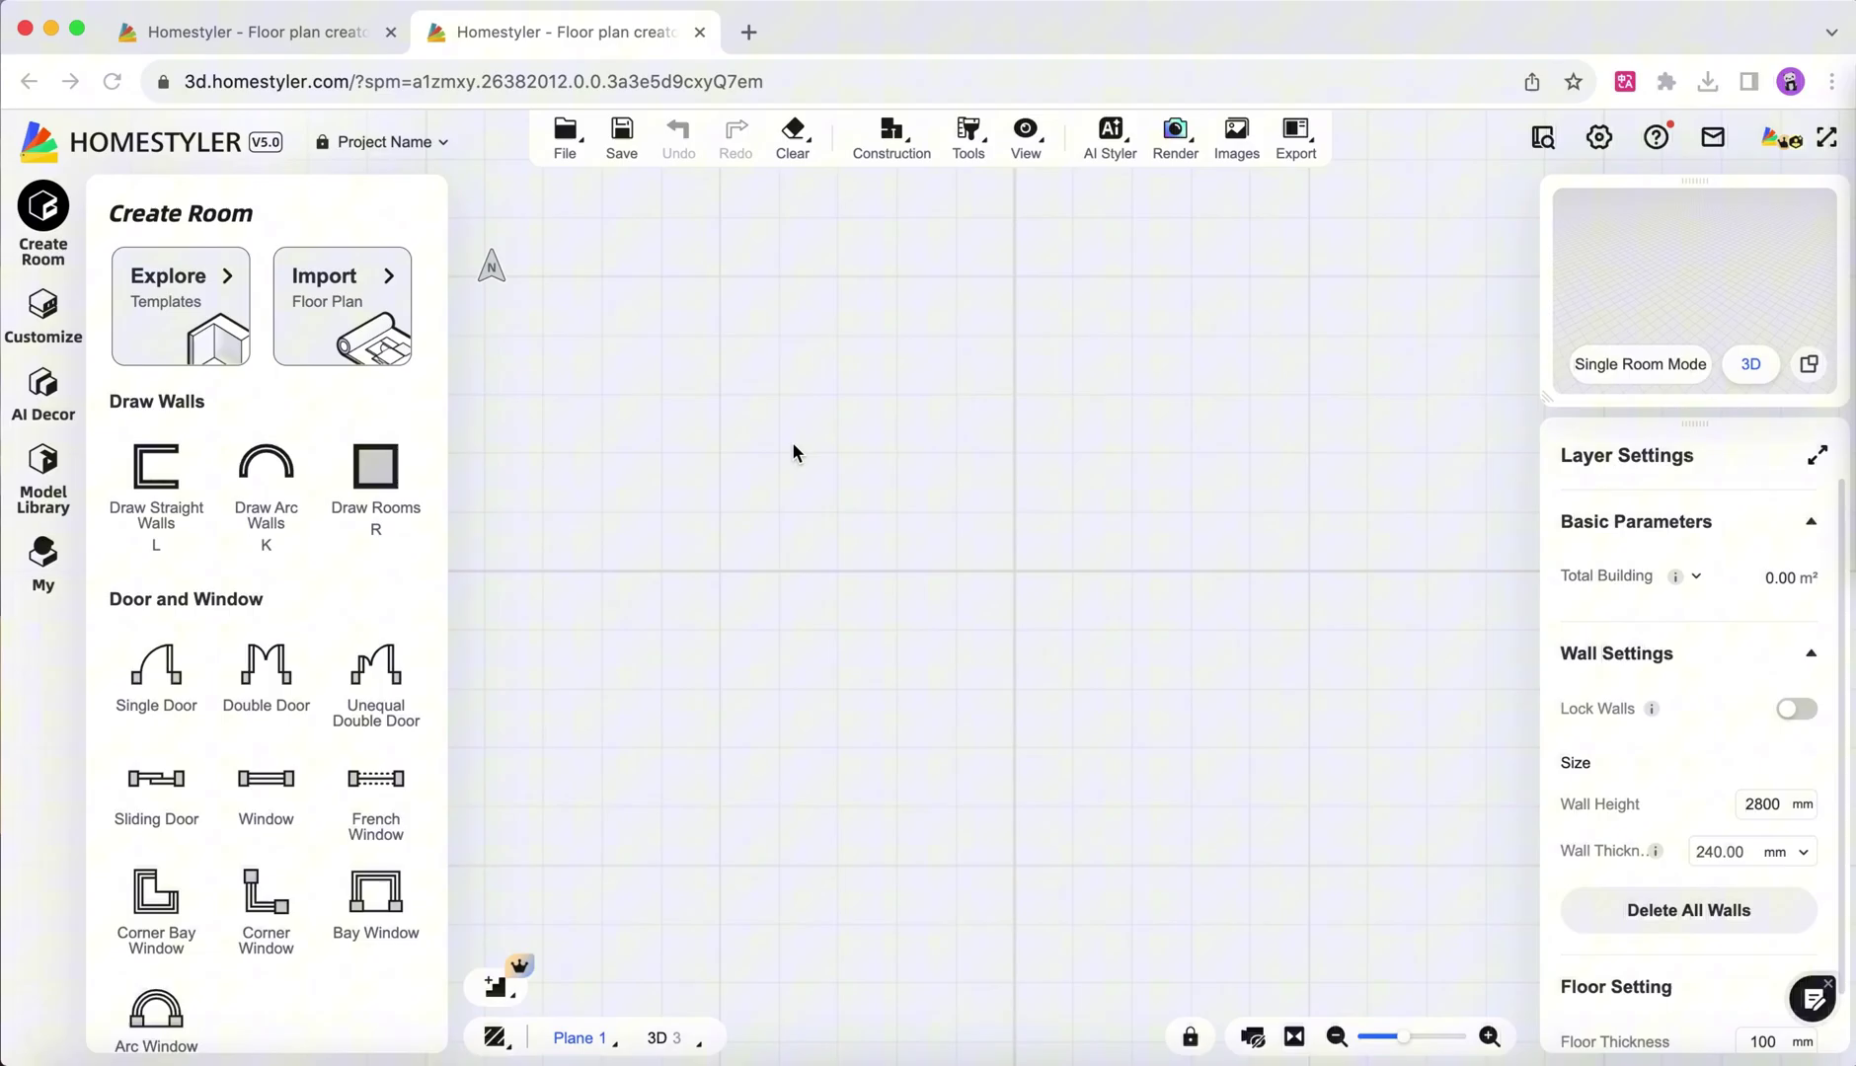
Draw a rectangular room with inner dimensions of about 5015 by 4521 mm on the empty floor plan.
left_click(377, 472)
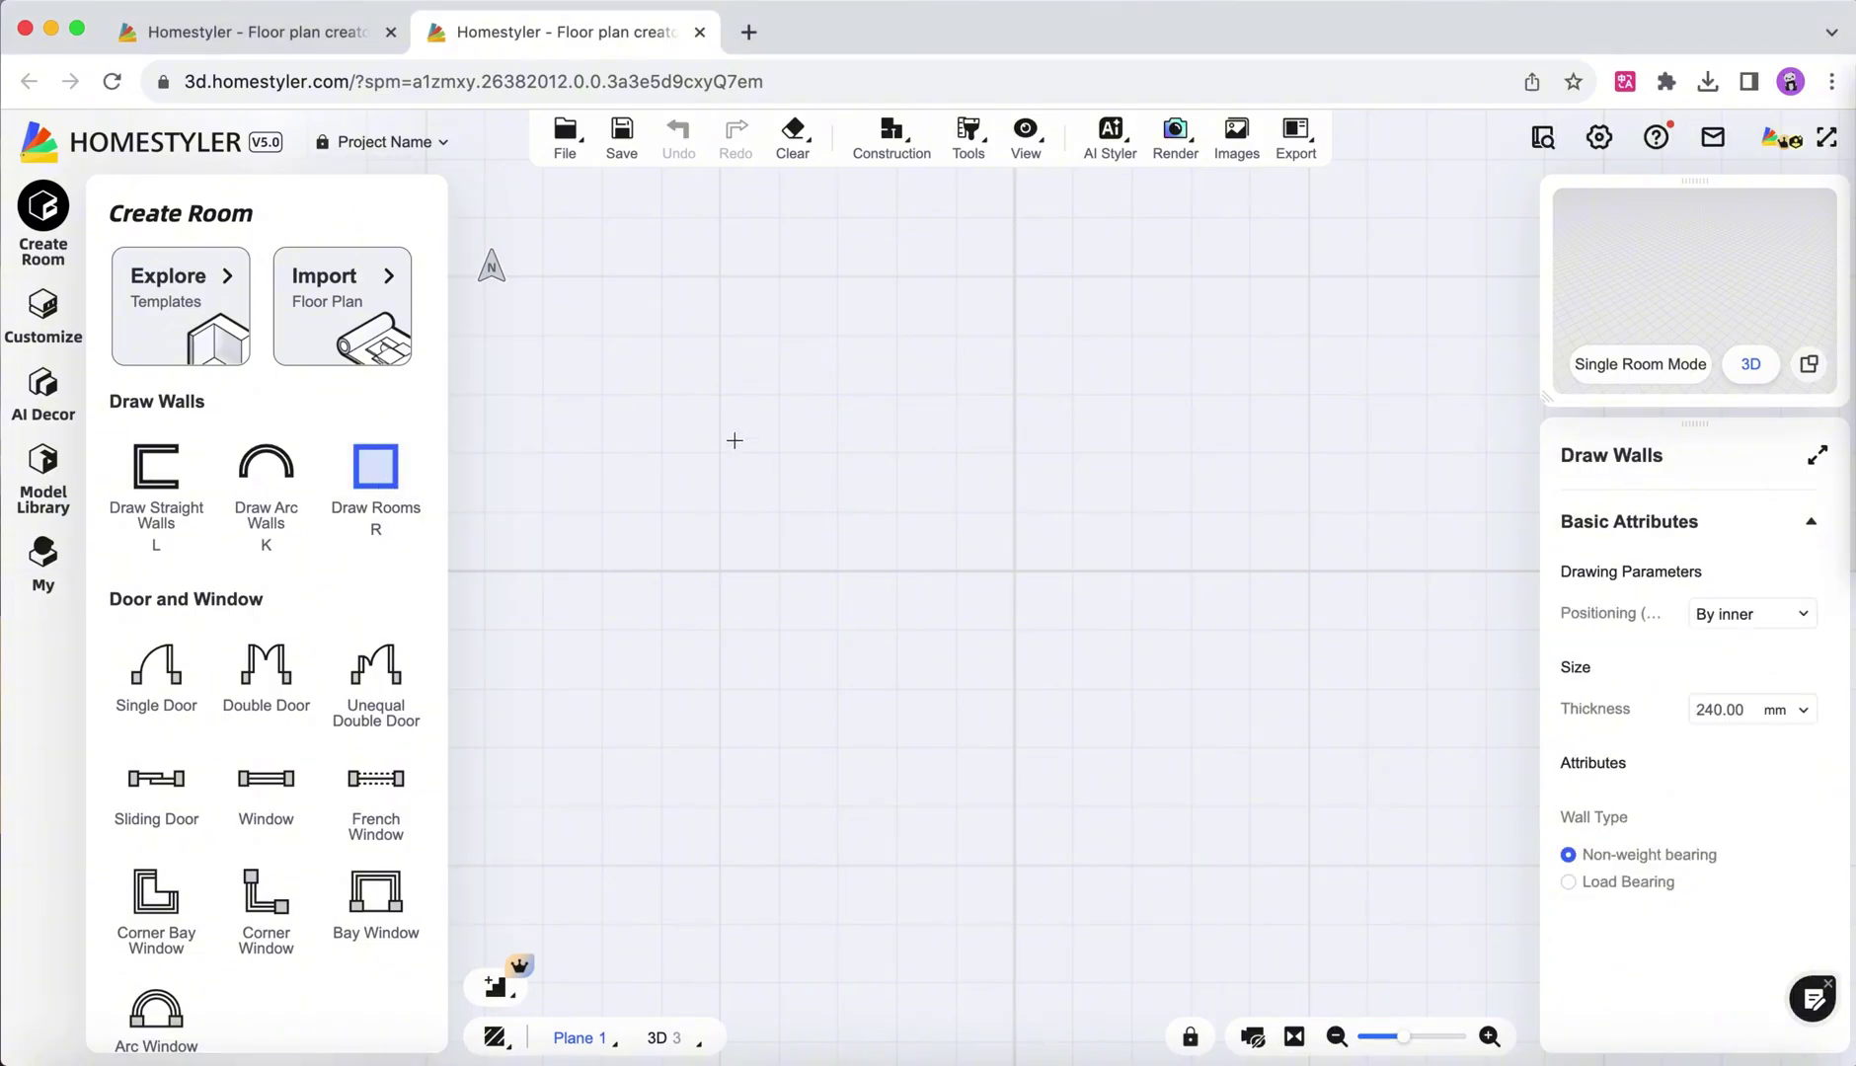
left_click(715, 334)
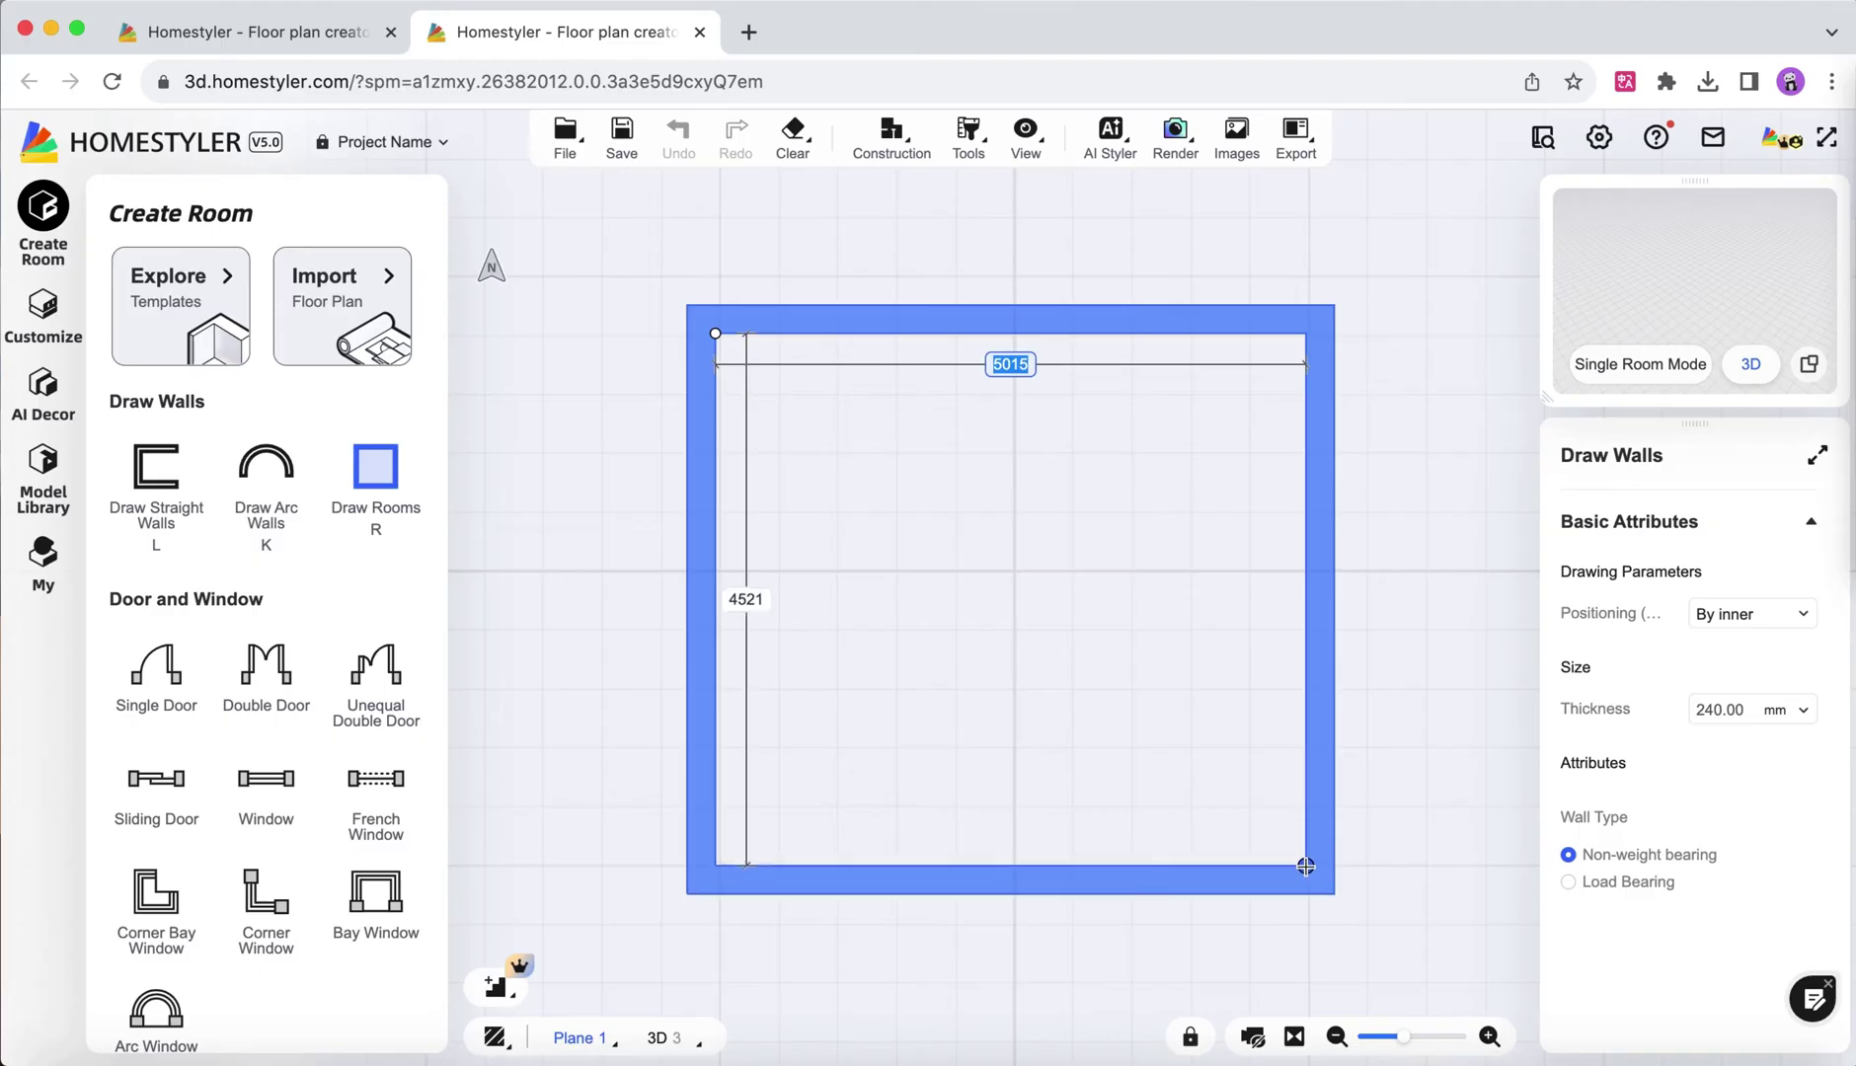
left_click(1305, 866)
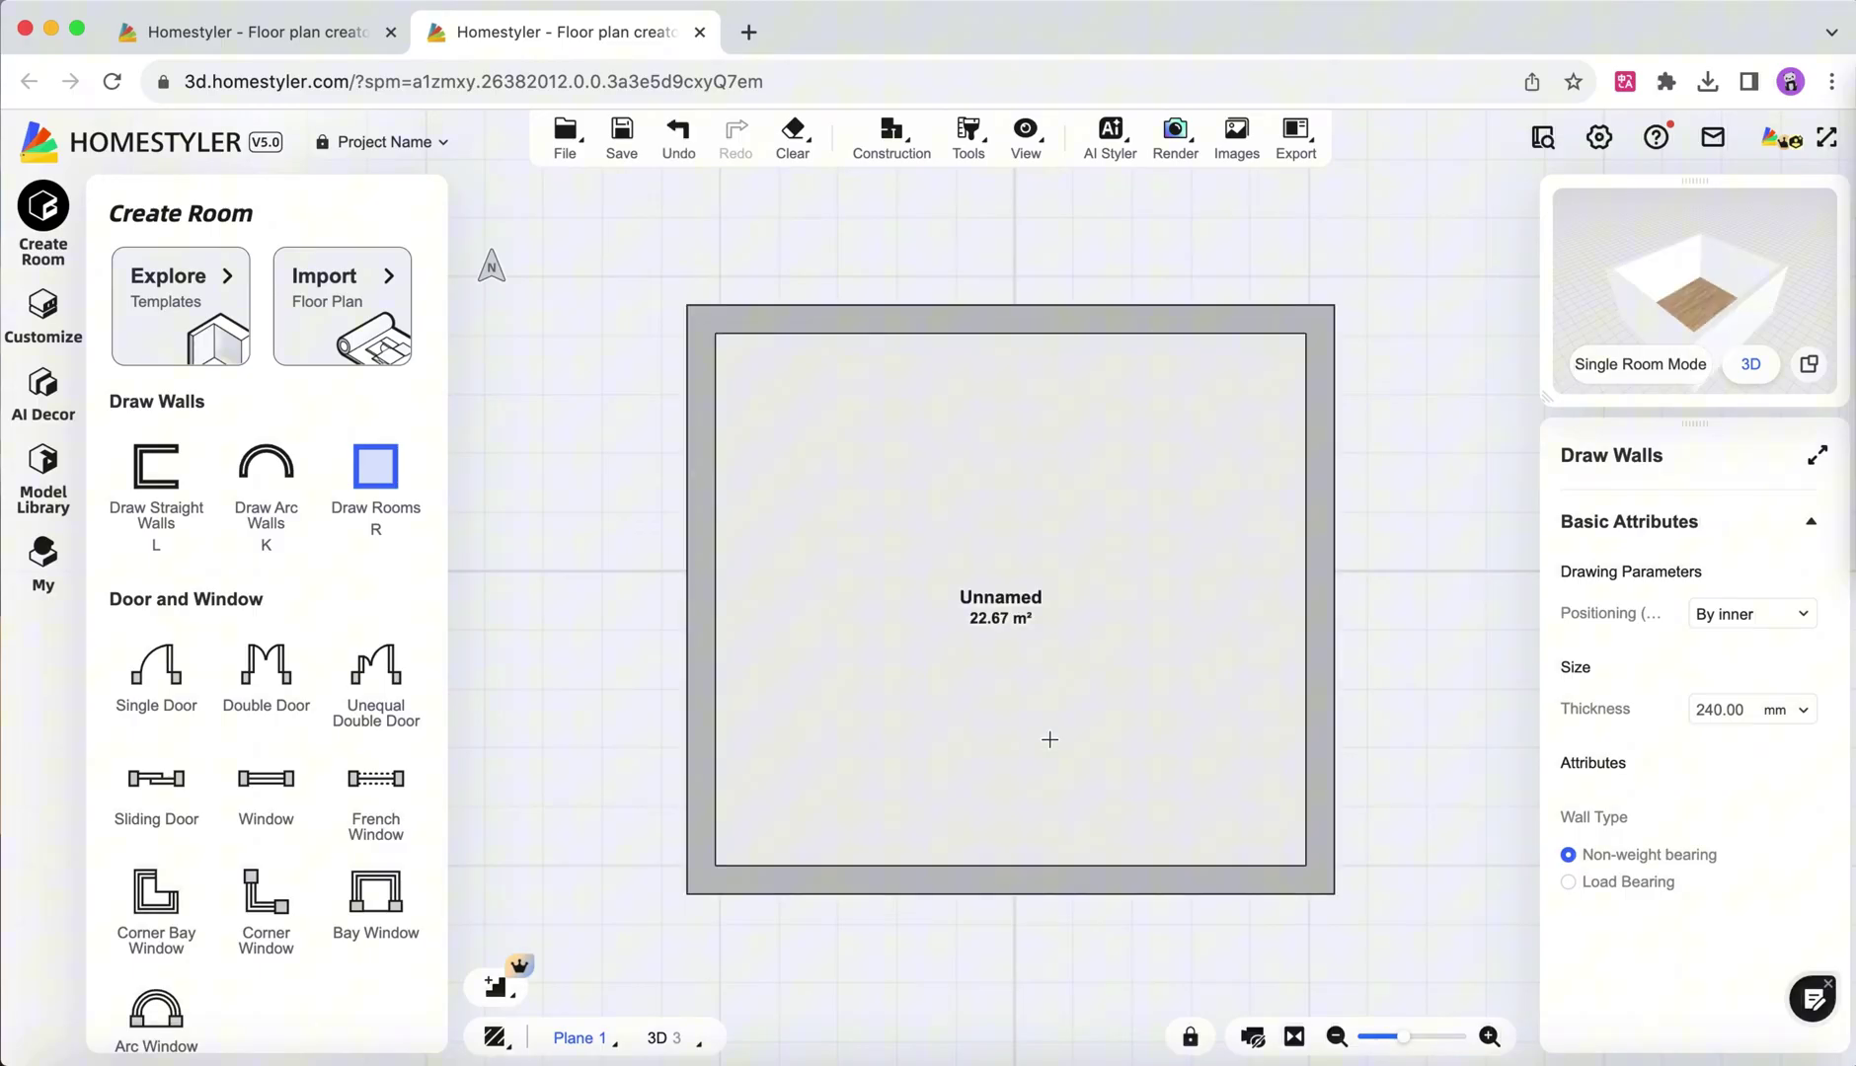
key("Escape")
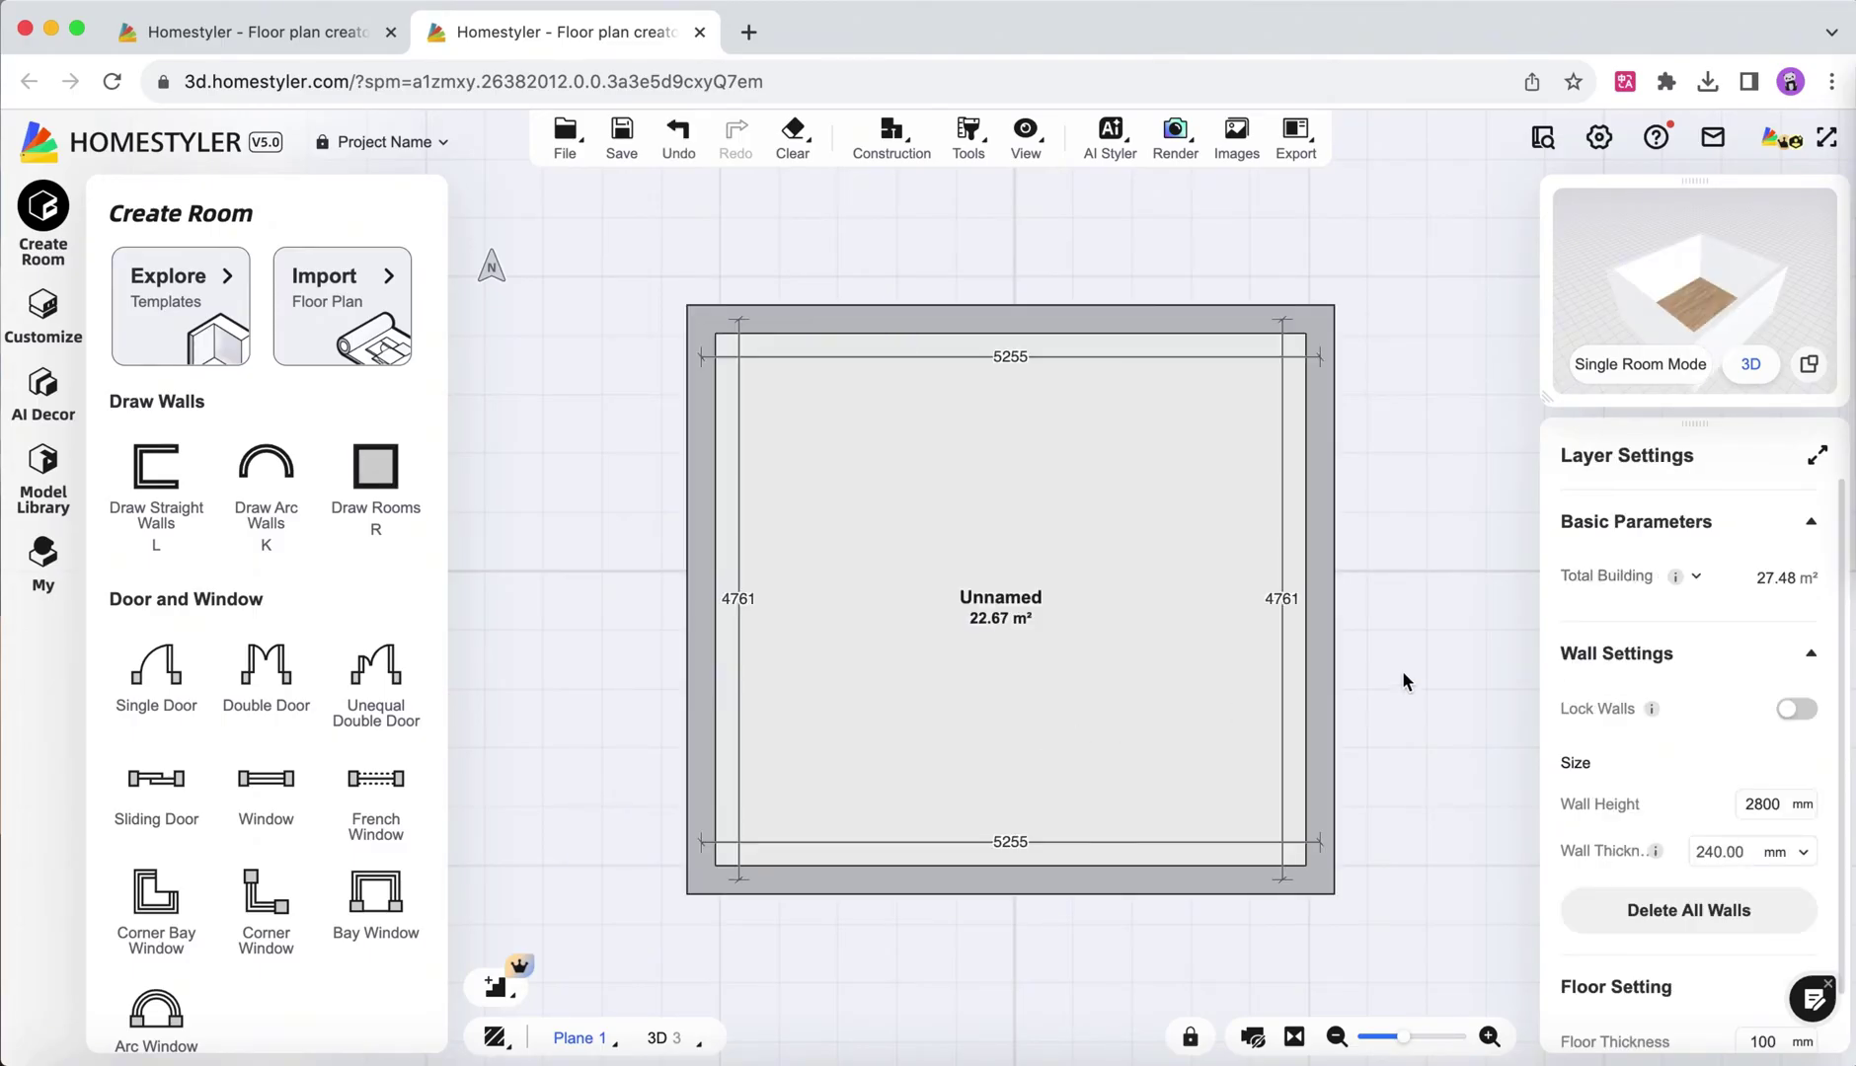
Set the wall height of the whole layer to 1800 mm.
left_click_drag(1403, 673, 1363, 672)
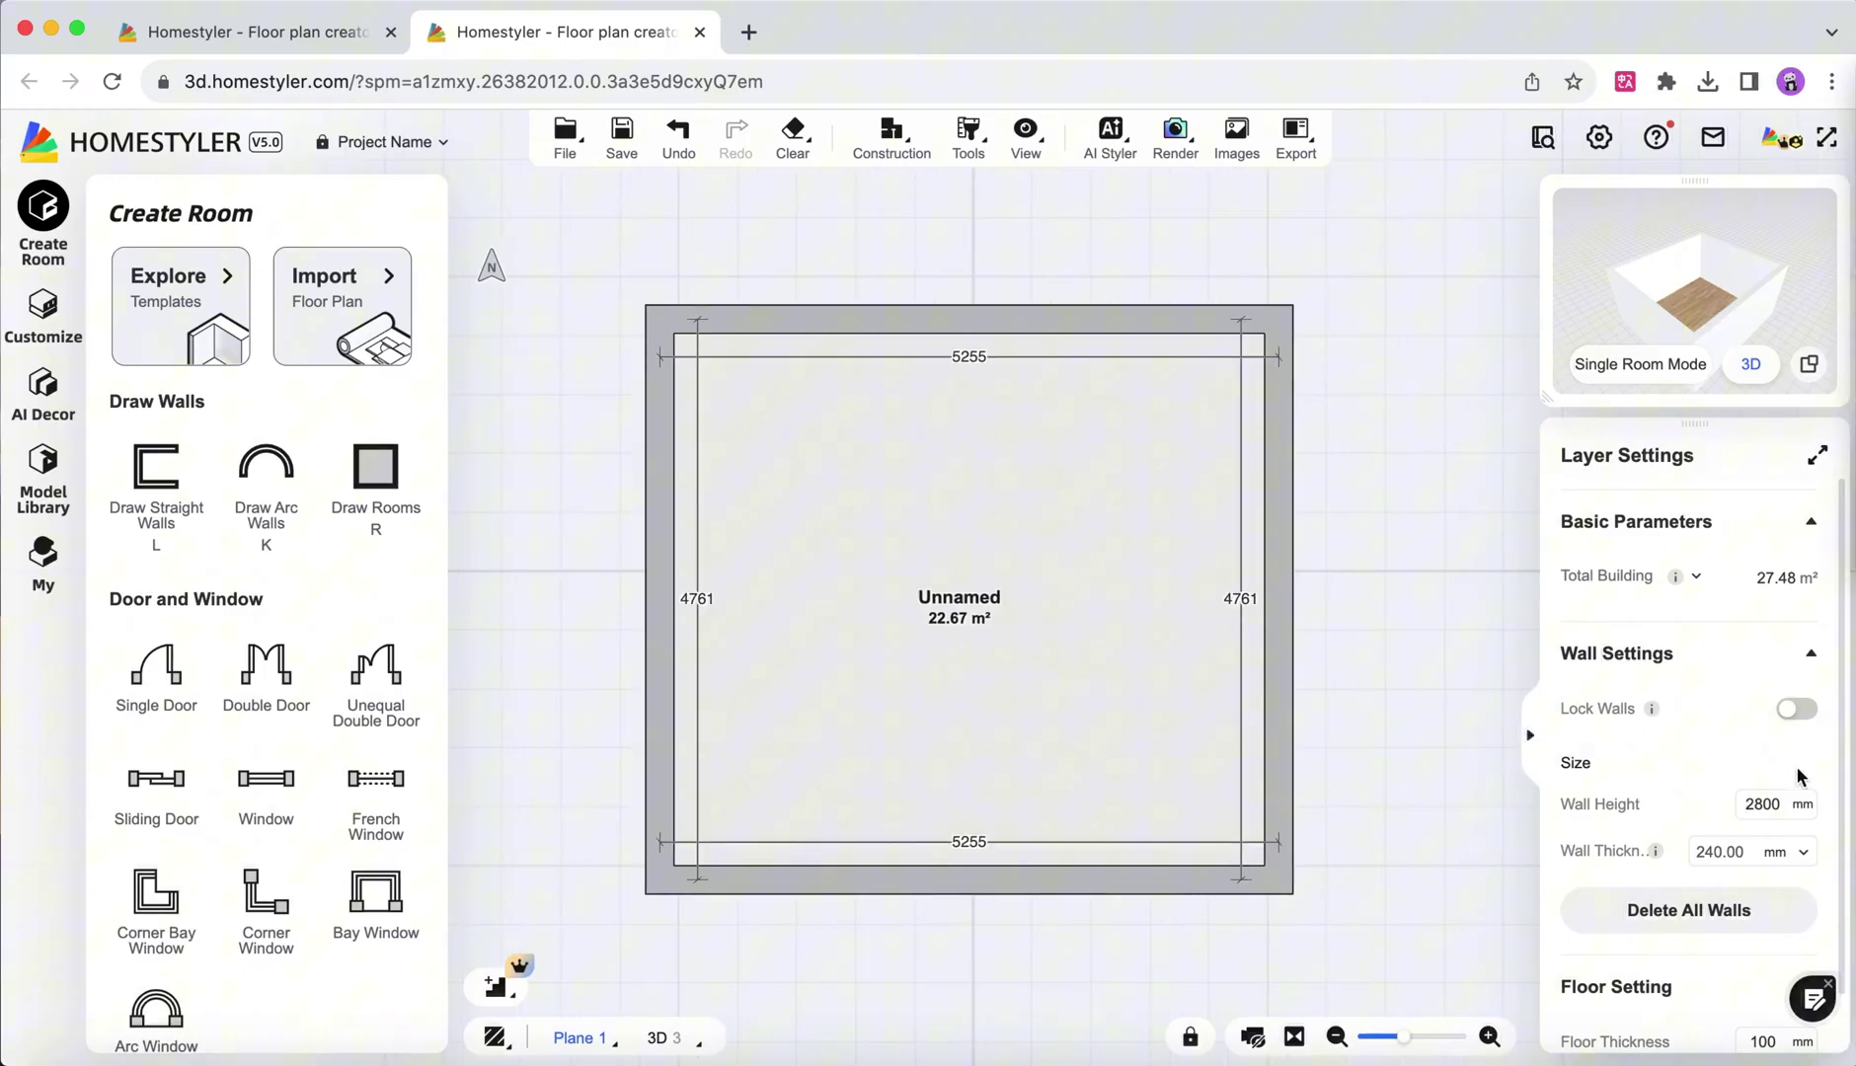
left_click(1766, 804)
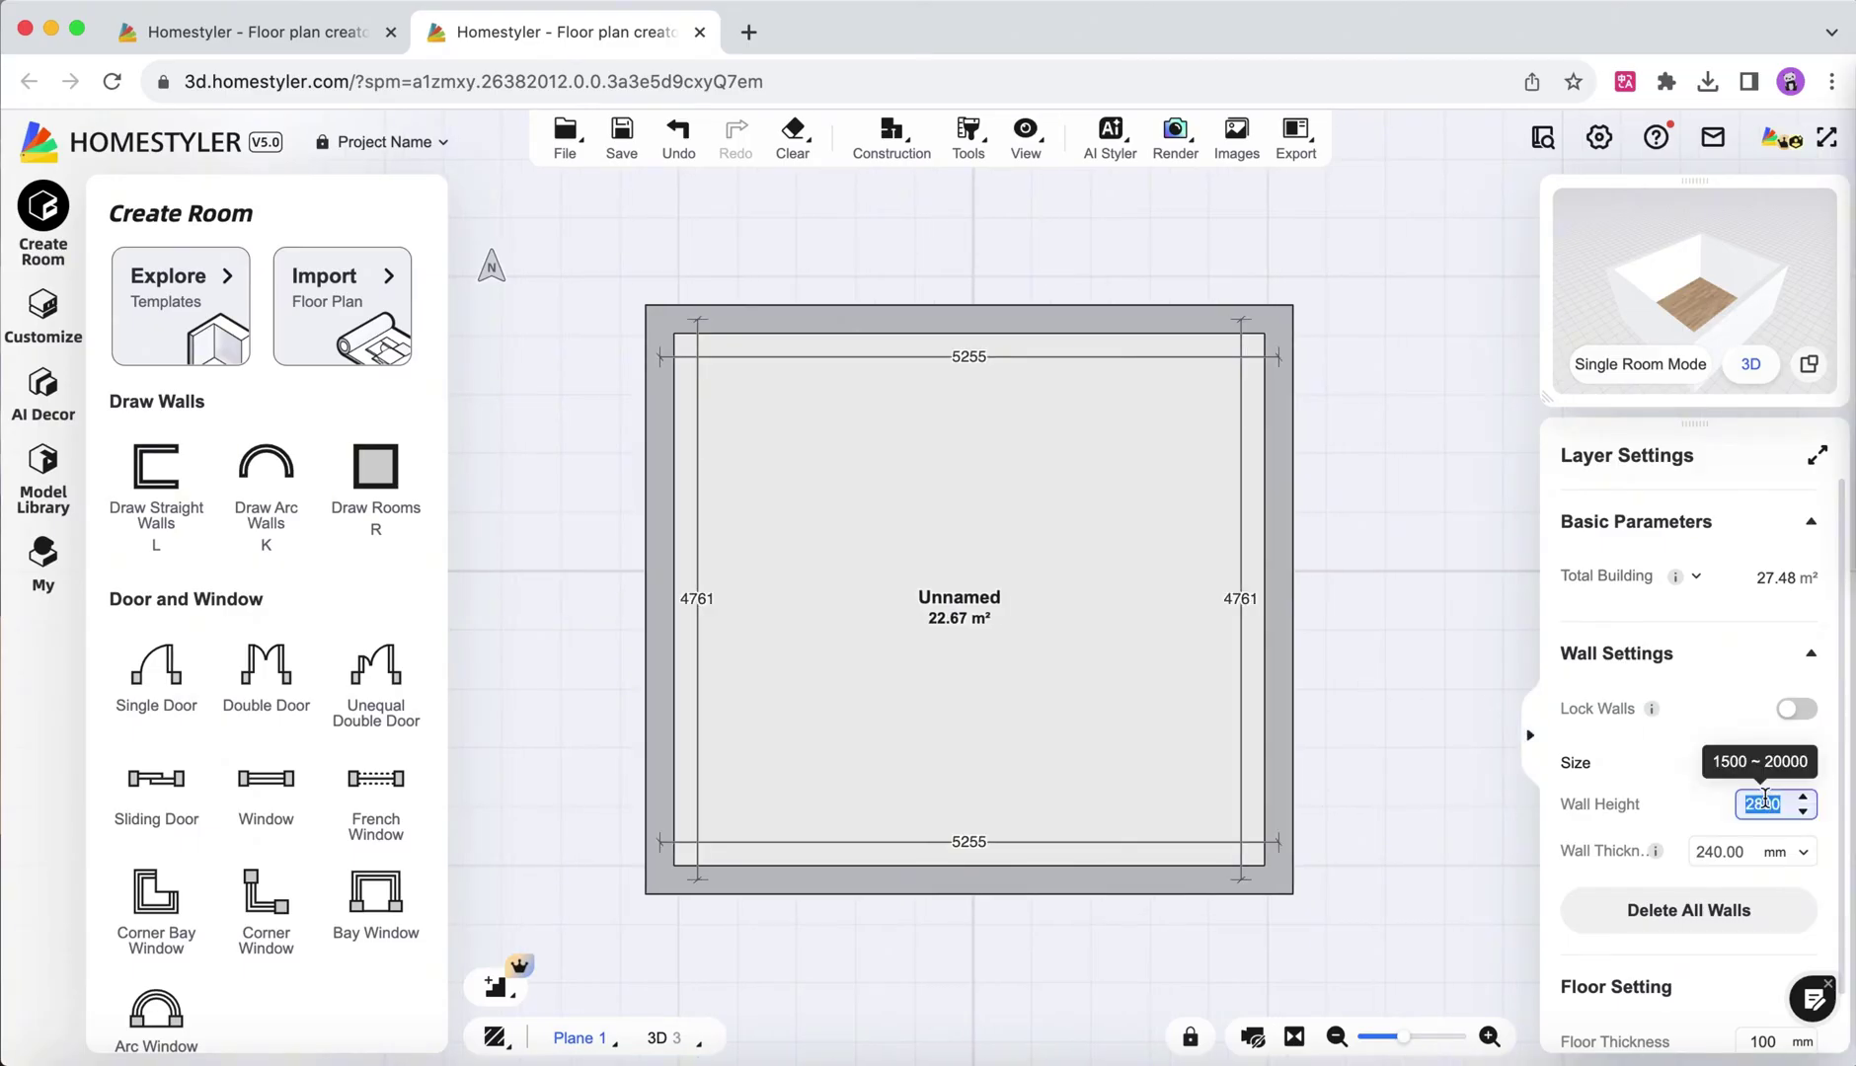
type("1800")
key("Return")
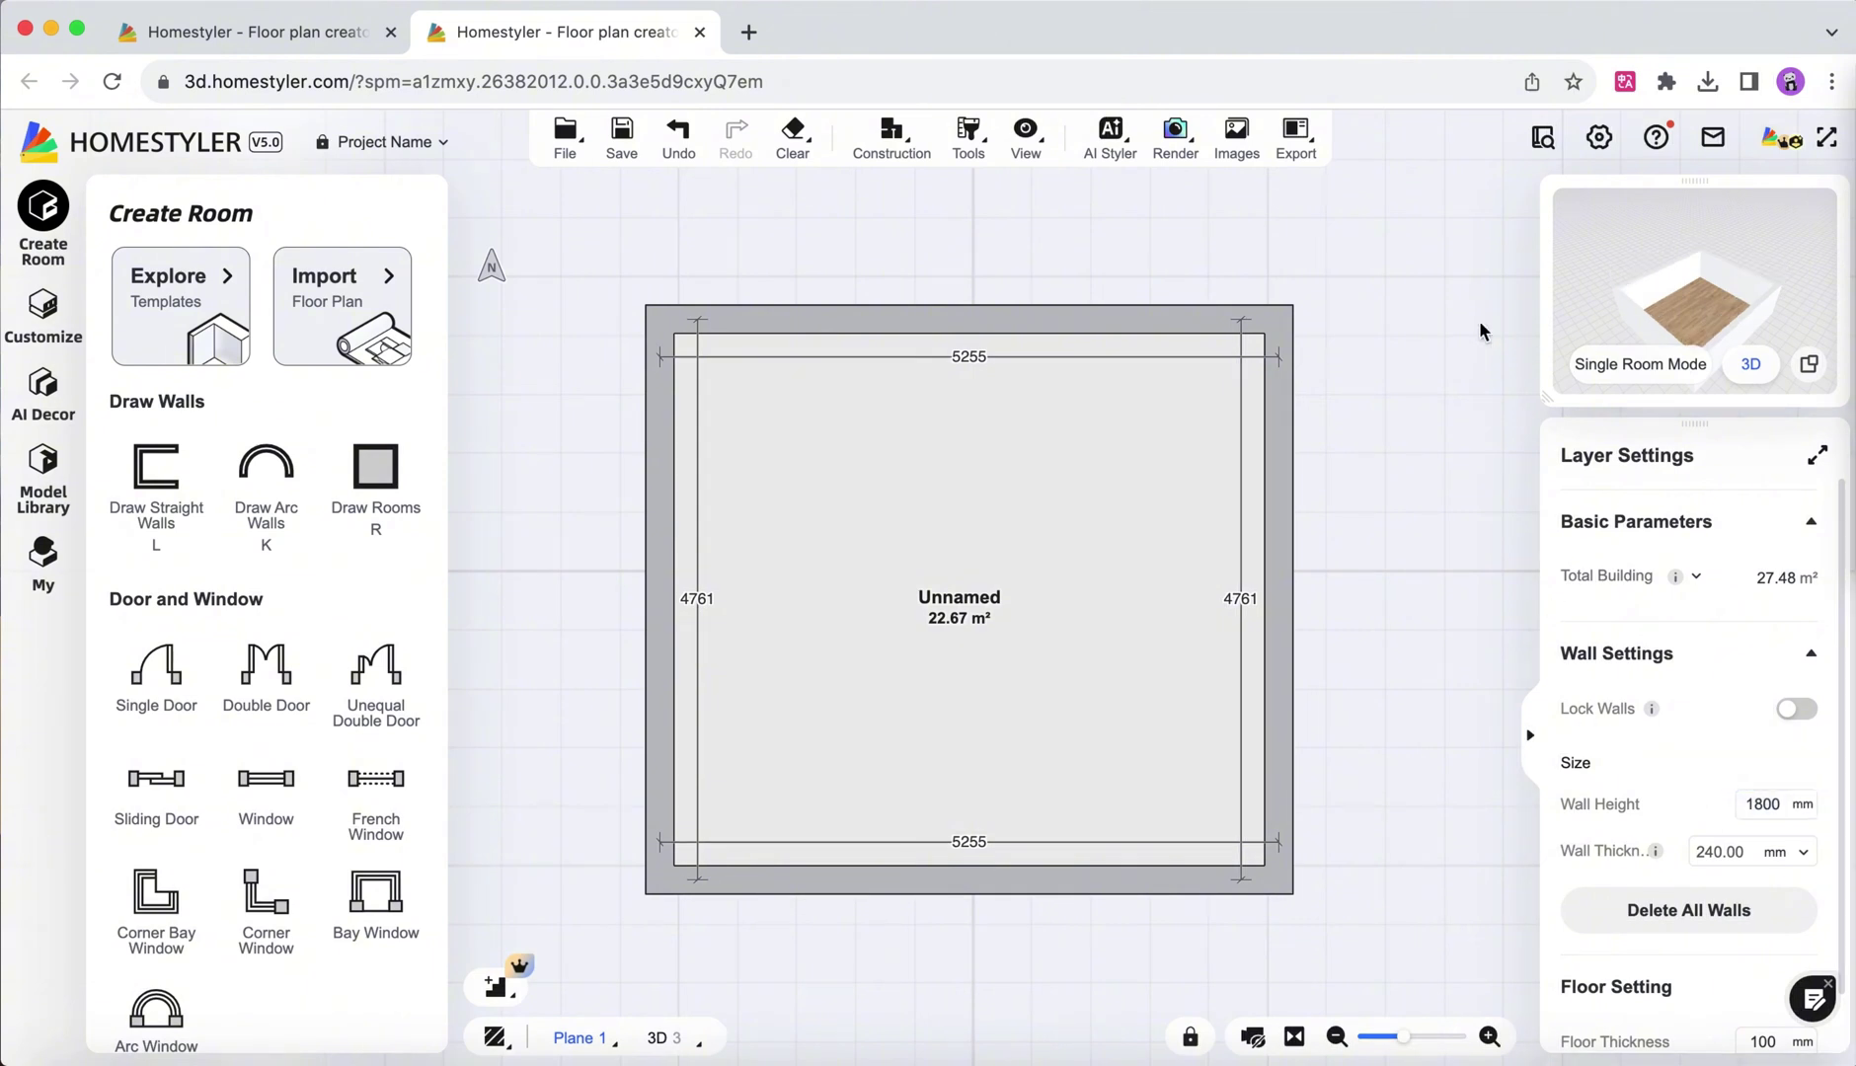
Turn off the ceiling display for the unnamed room.
left_click_drag(1785, 311, 1755, 206)
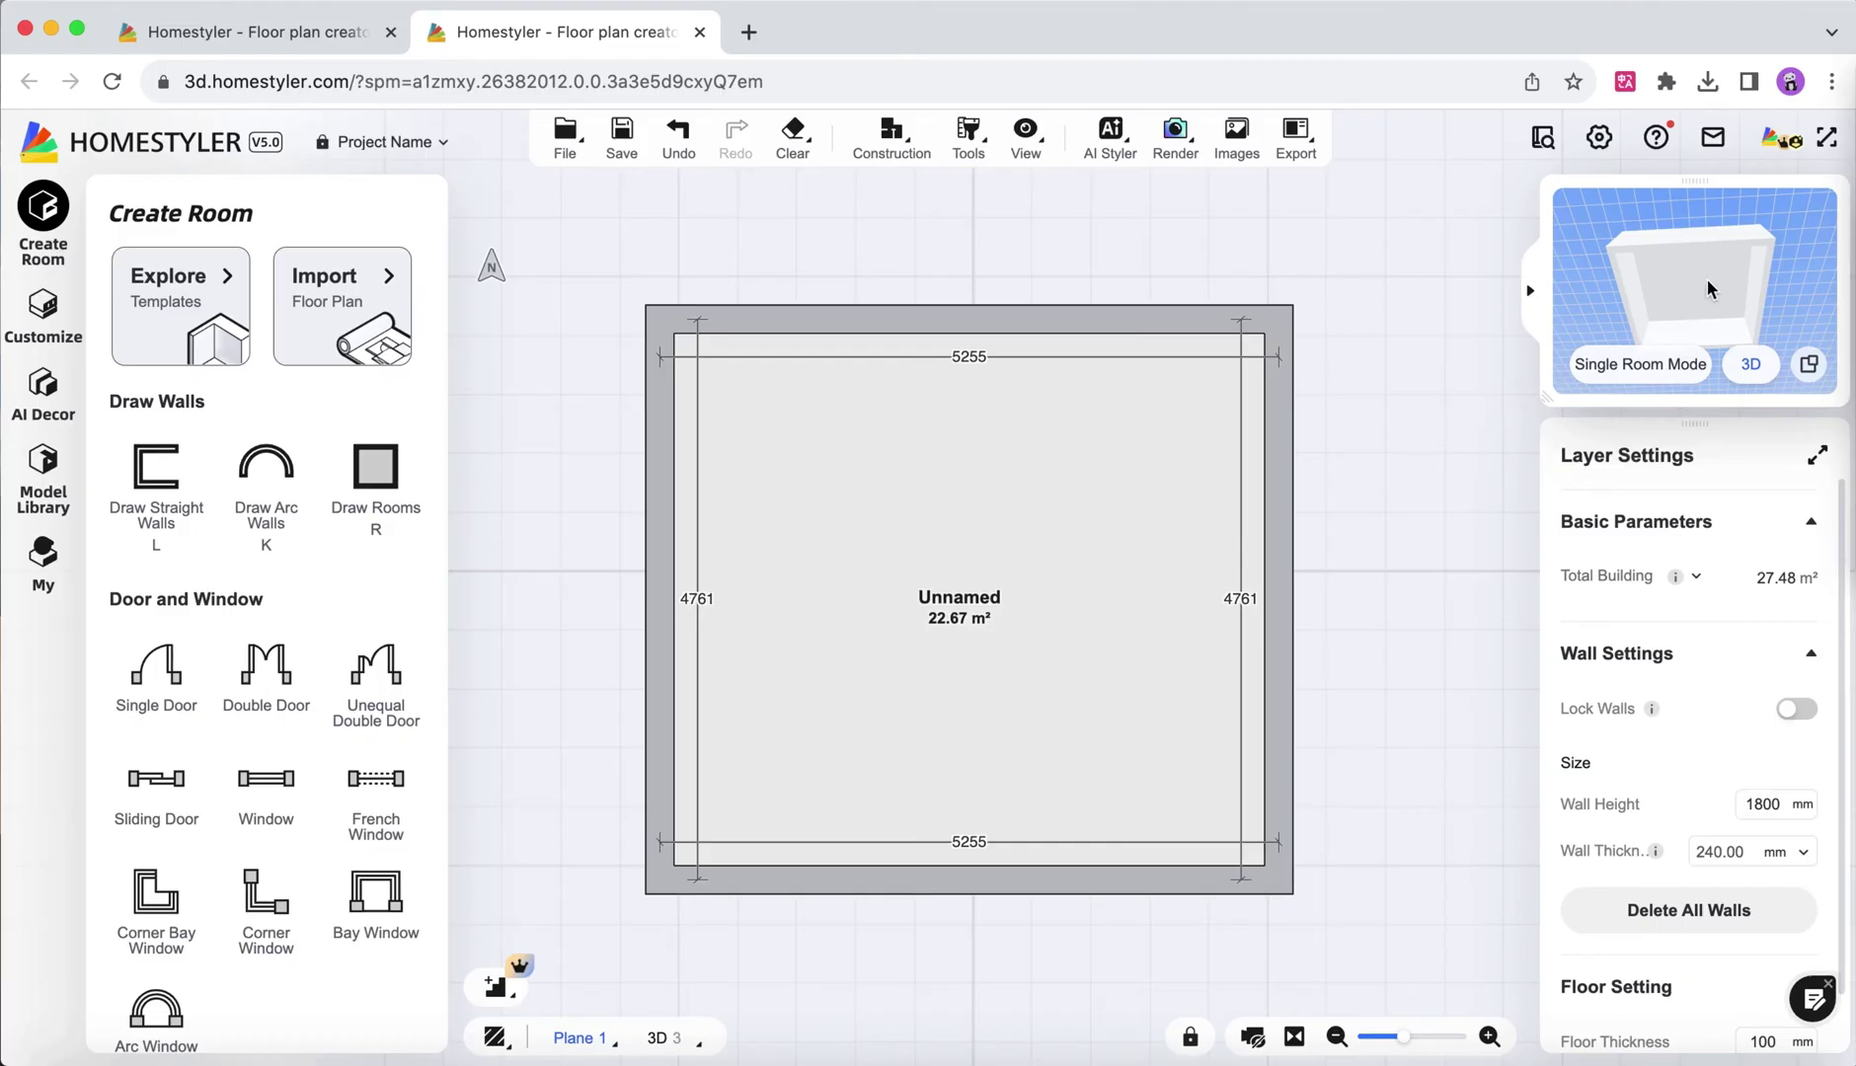
left_click(1115, 590)
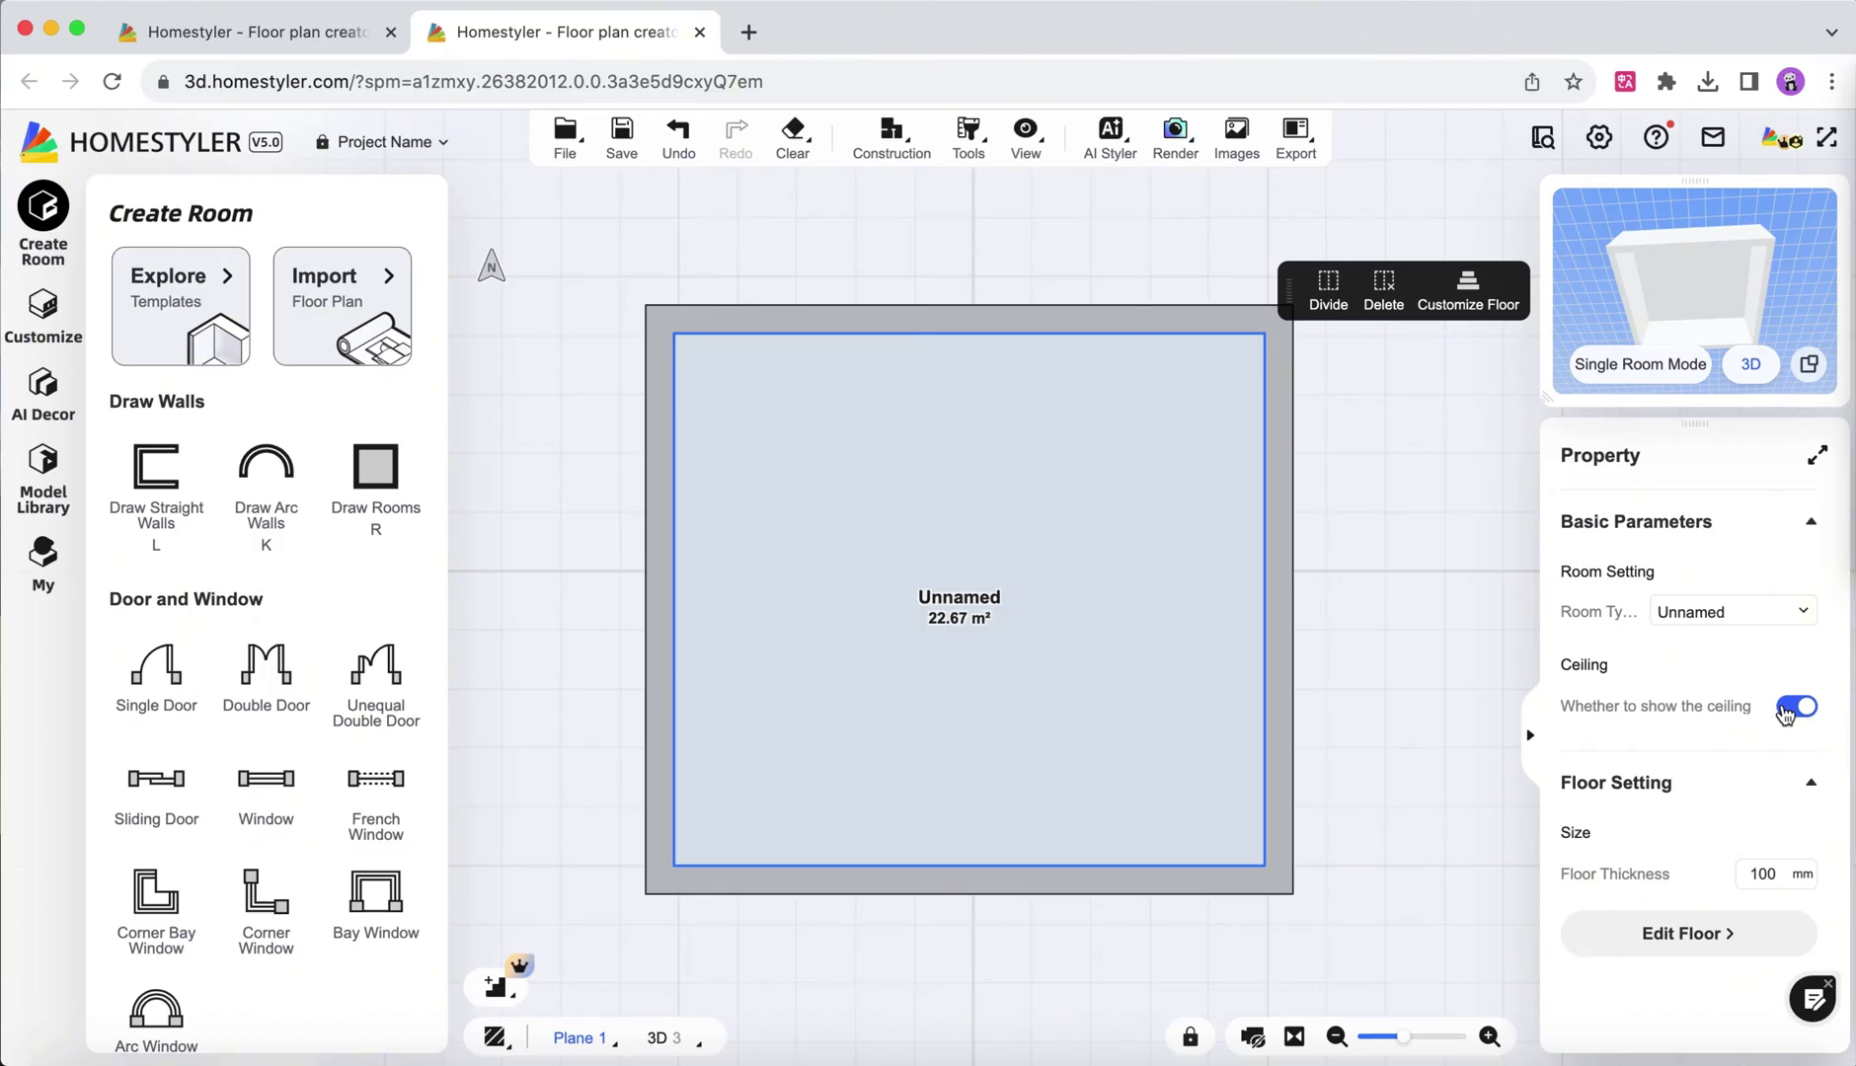
left_click(1790, 707)
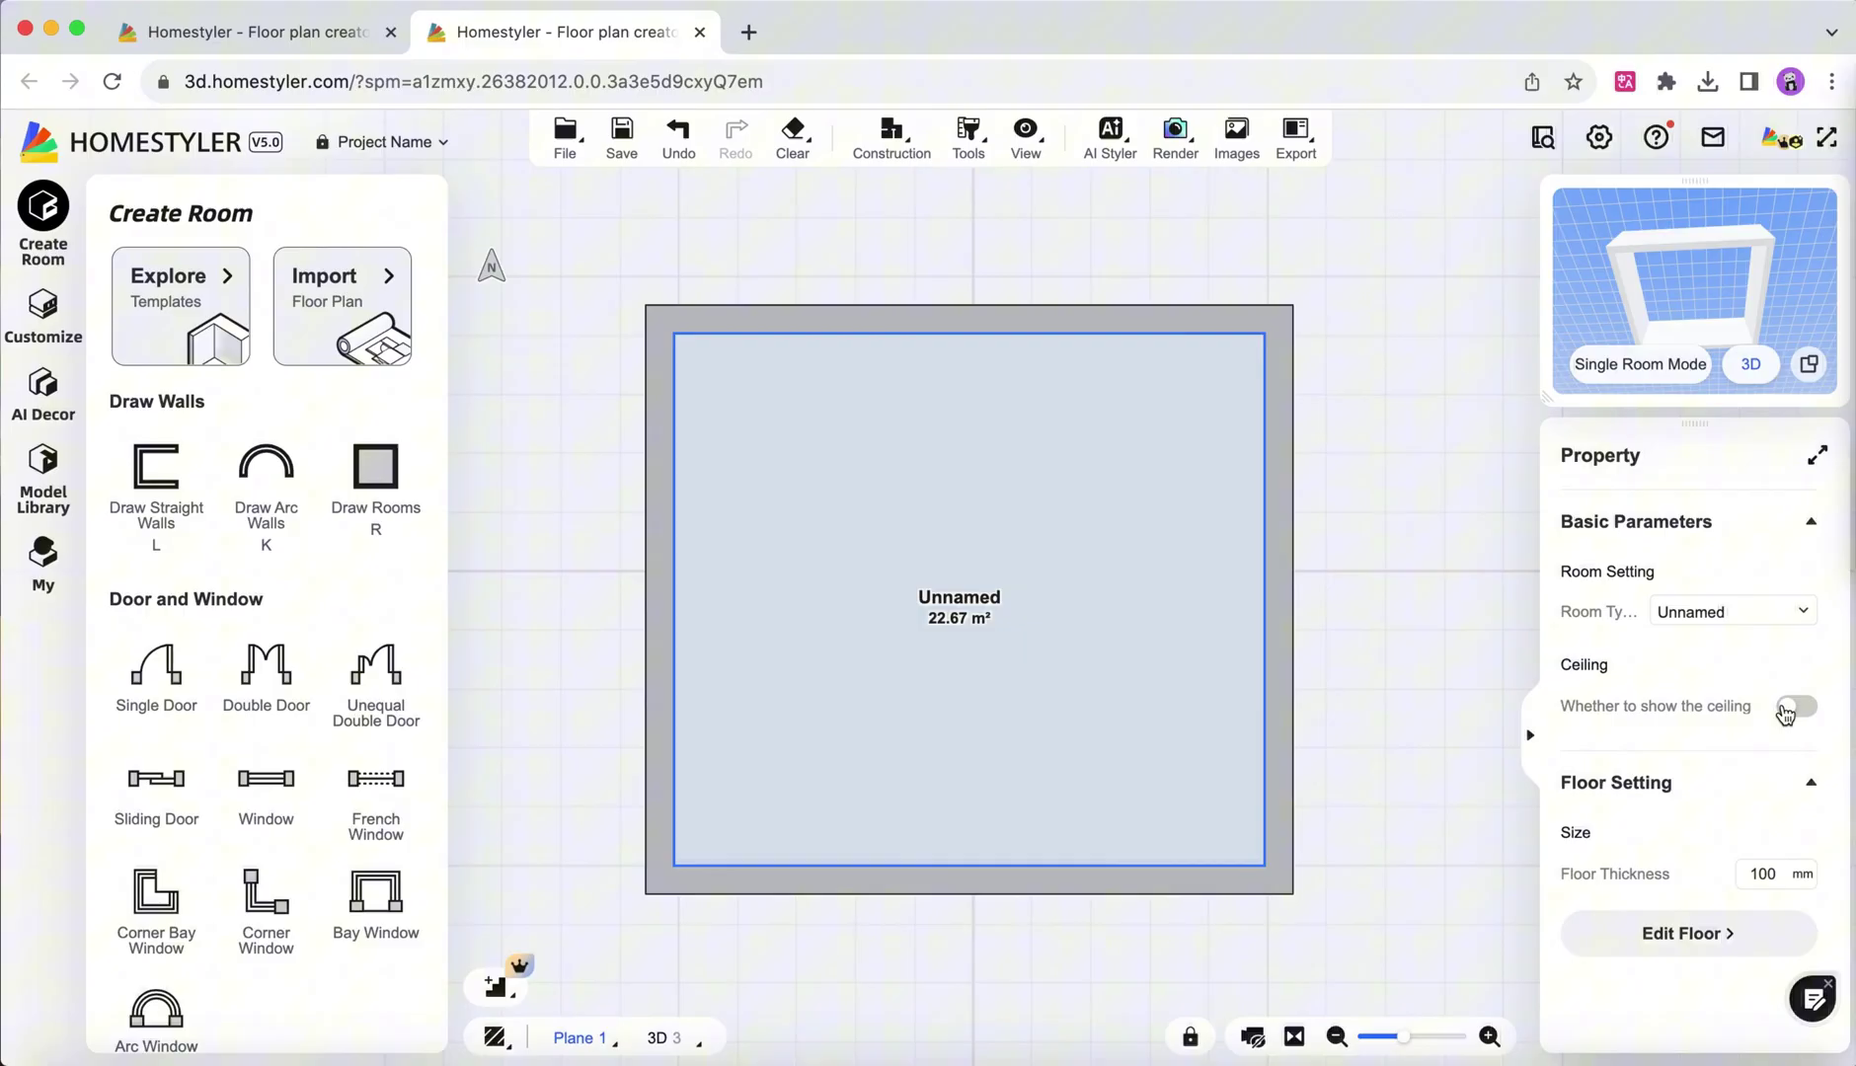
Open the room in the Interior Modeling 2.0 environment.
left_click(51, 212)
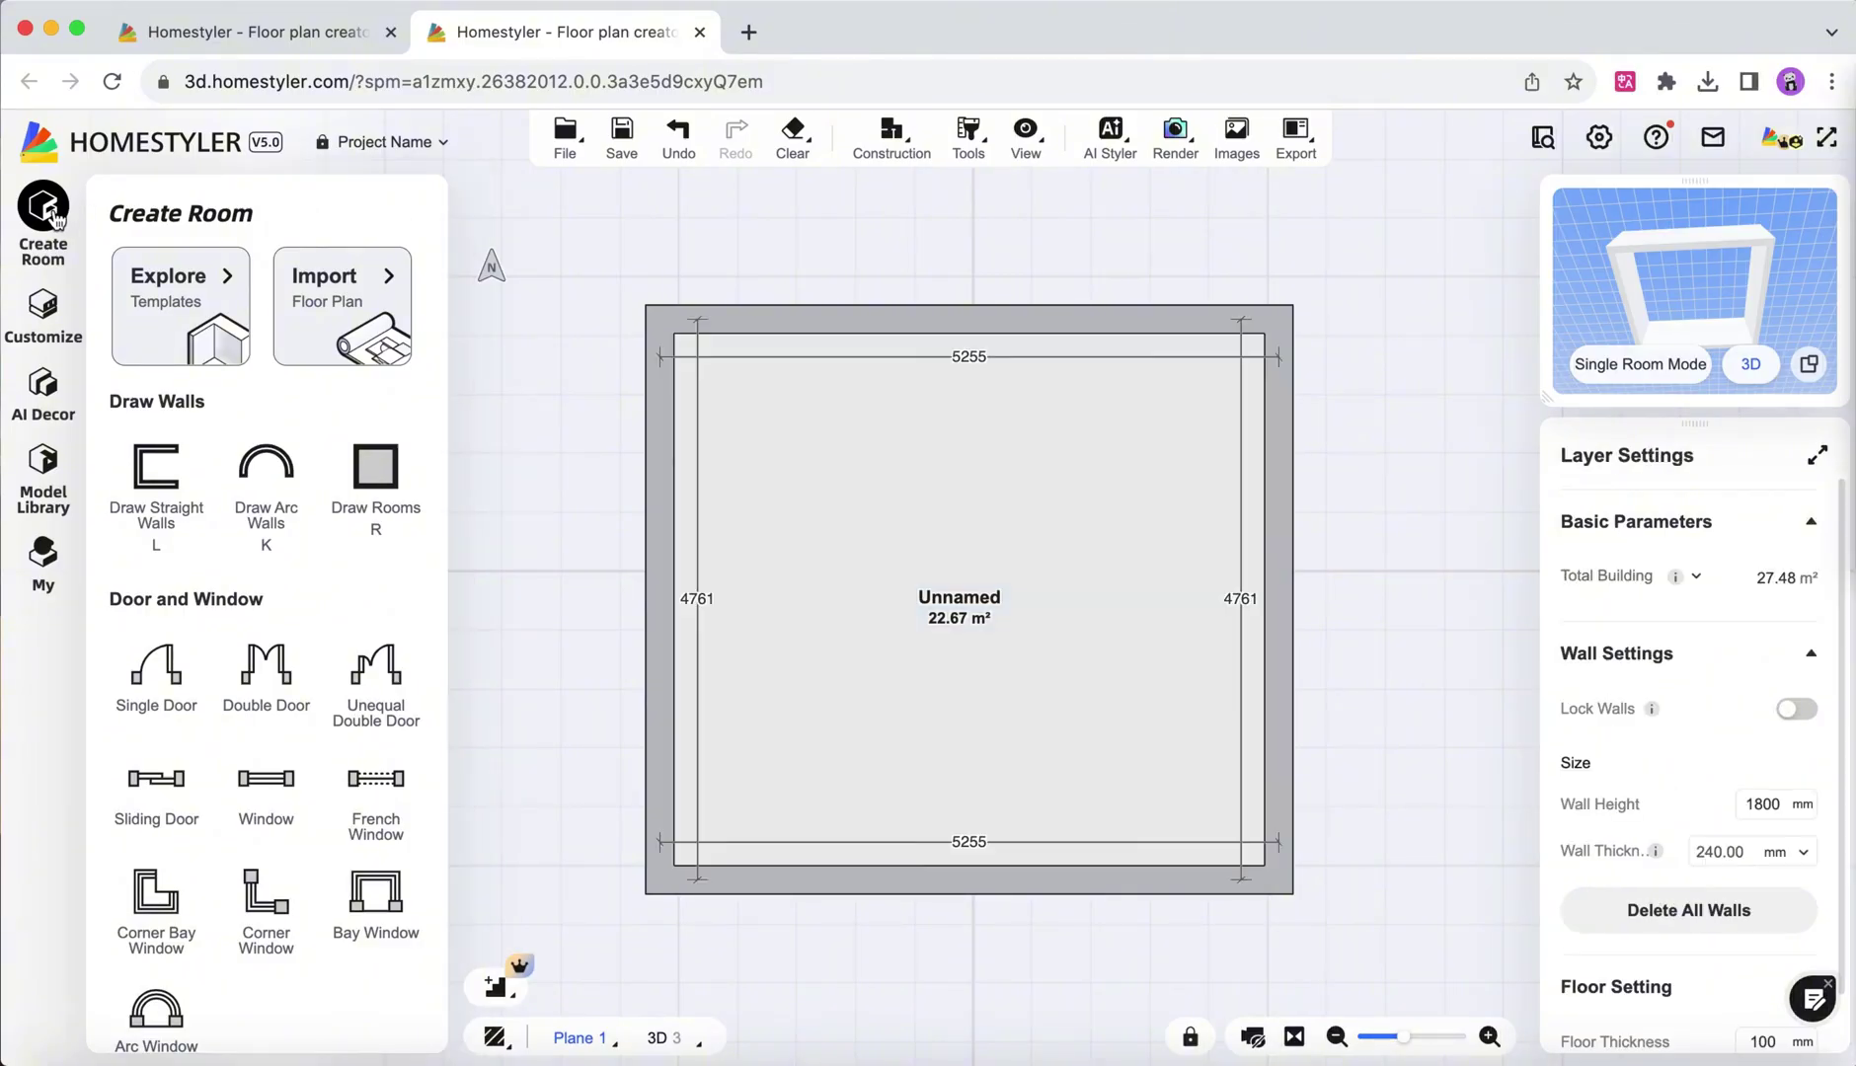
left_click(39, 316)
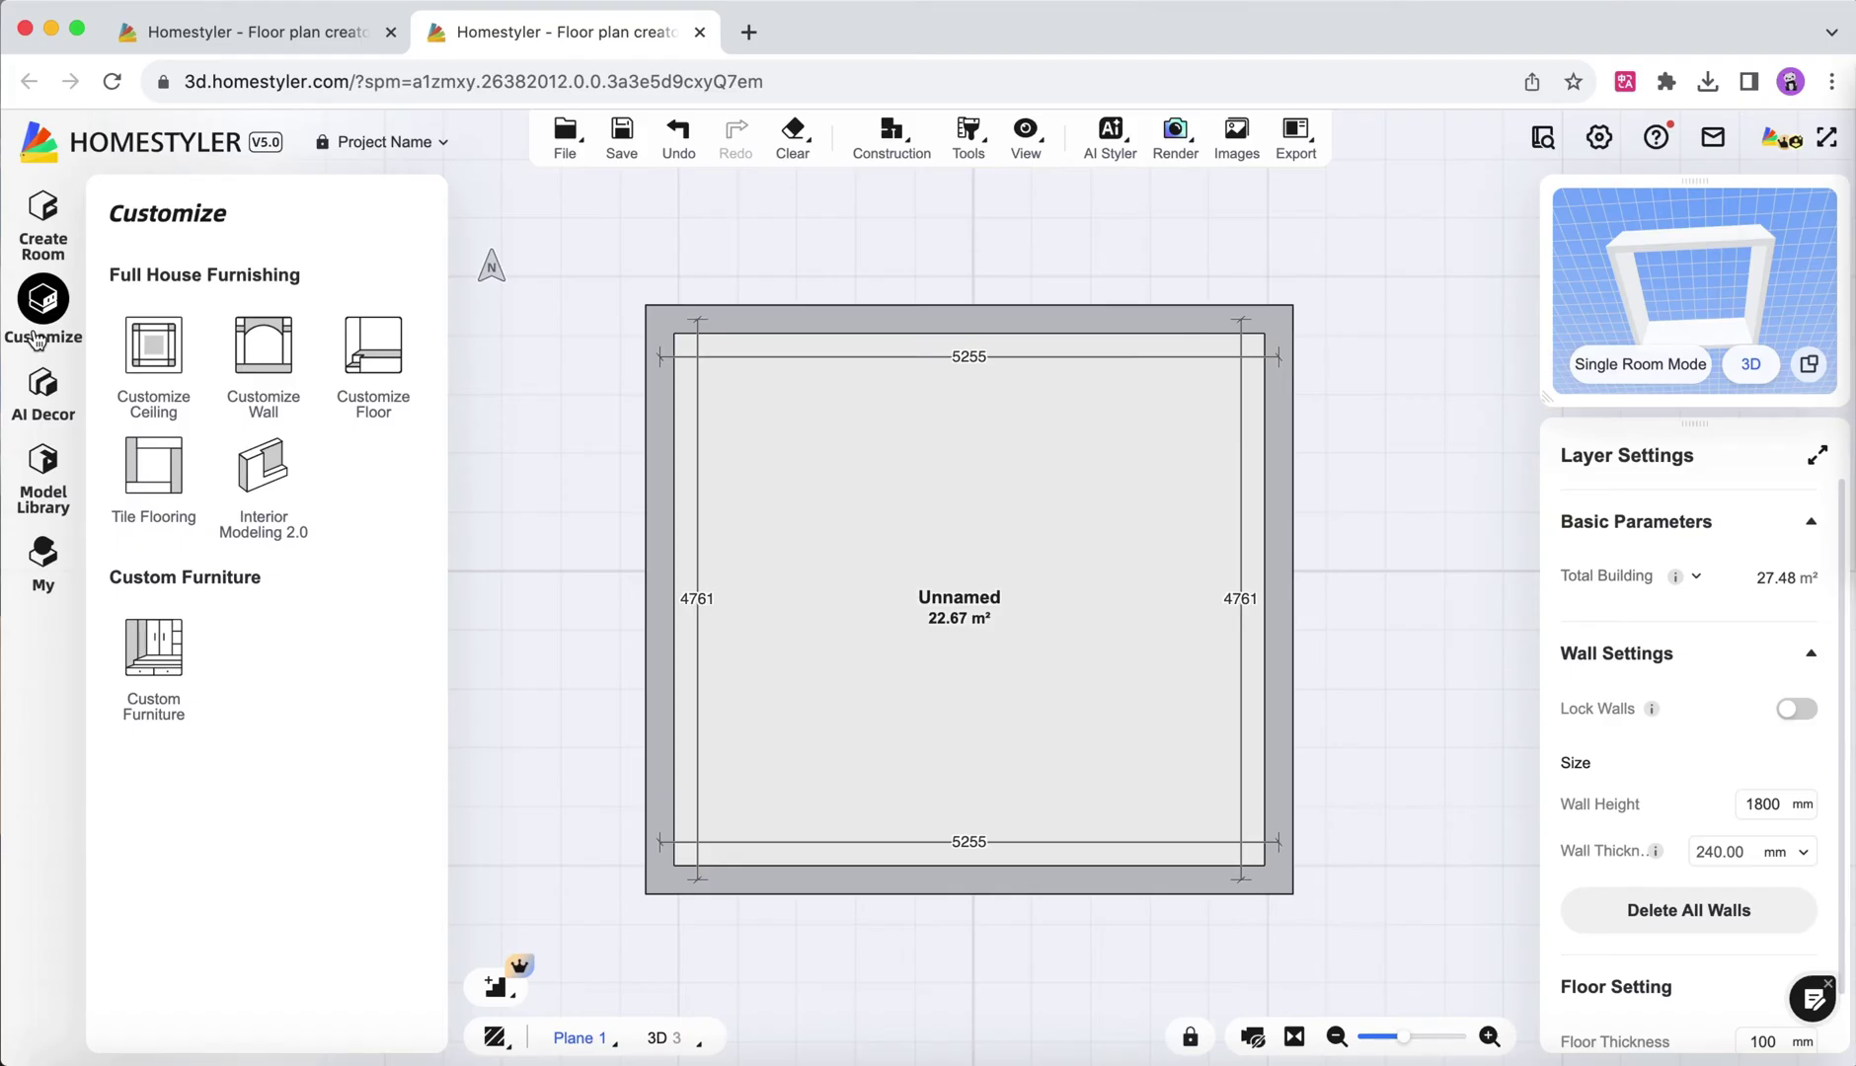
left_click(264, 471)
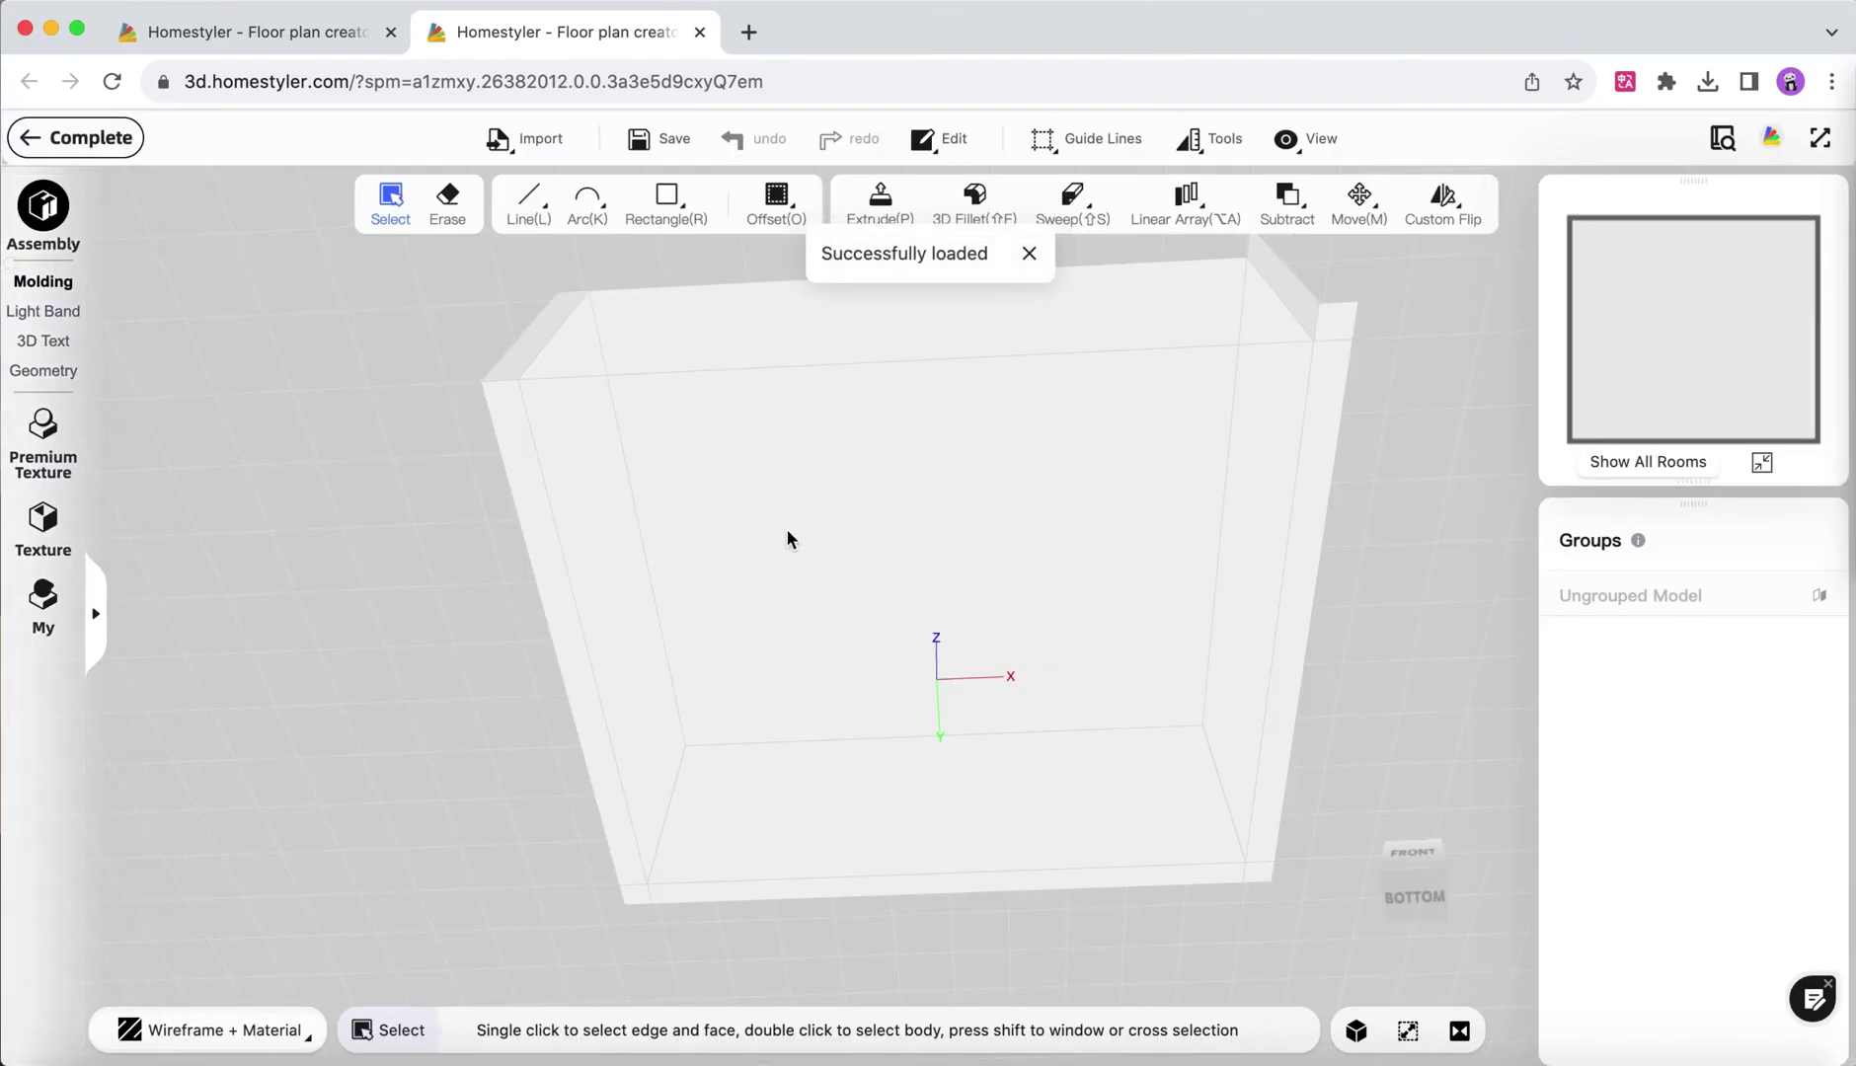
Place a vertical guide line midway along the back wall, offset from the wall's inner corner edge.
left_click_drag(749, 490, 1216, 869)
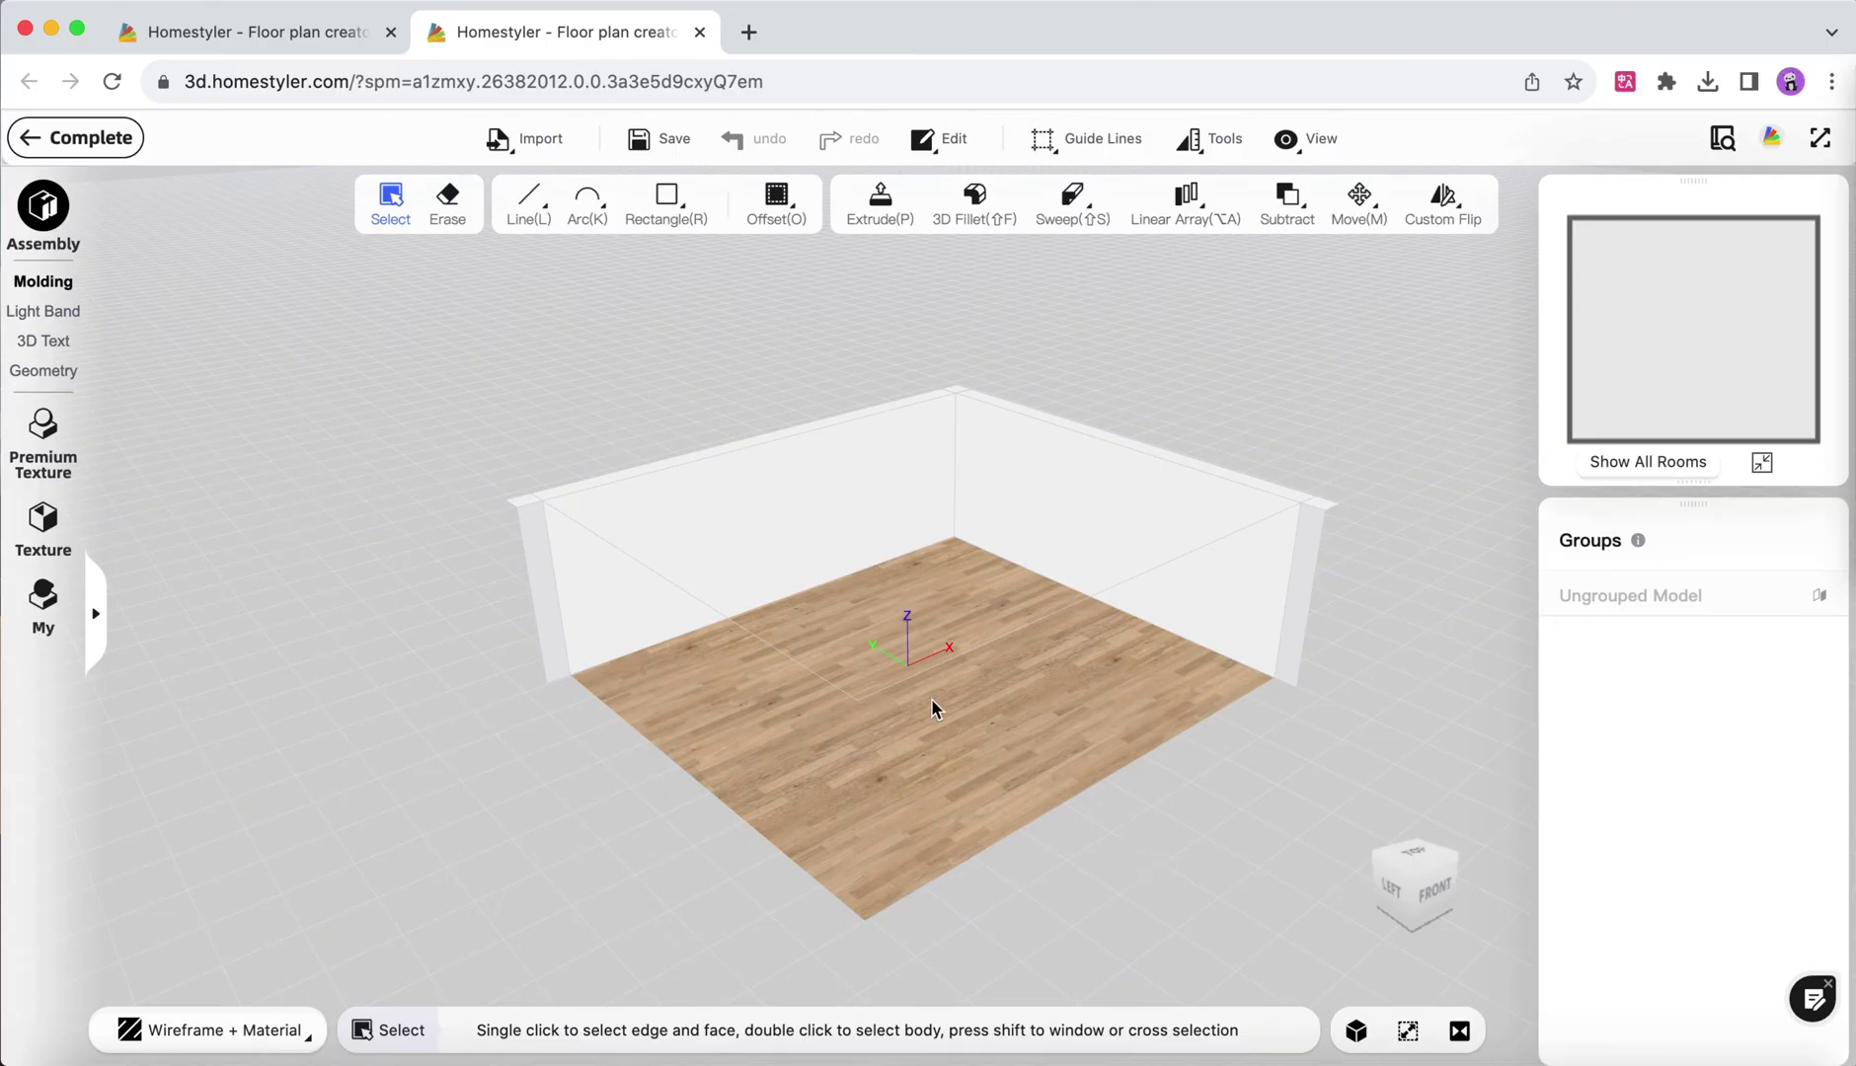
left_click_drag(571, 670, 333, 668)
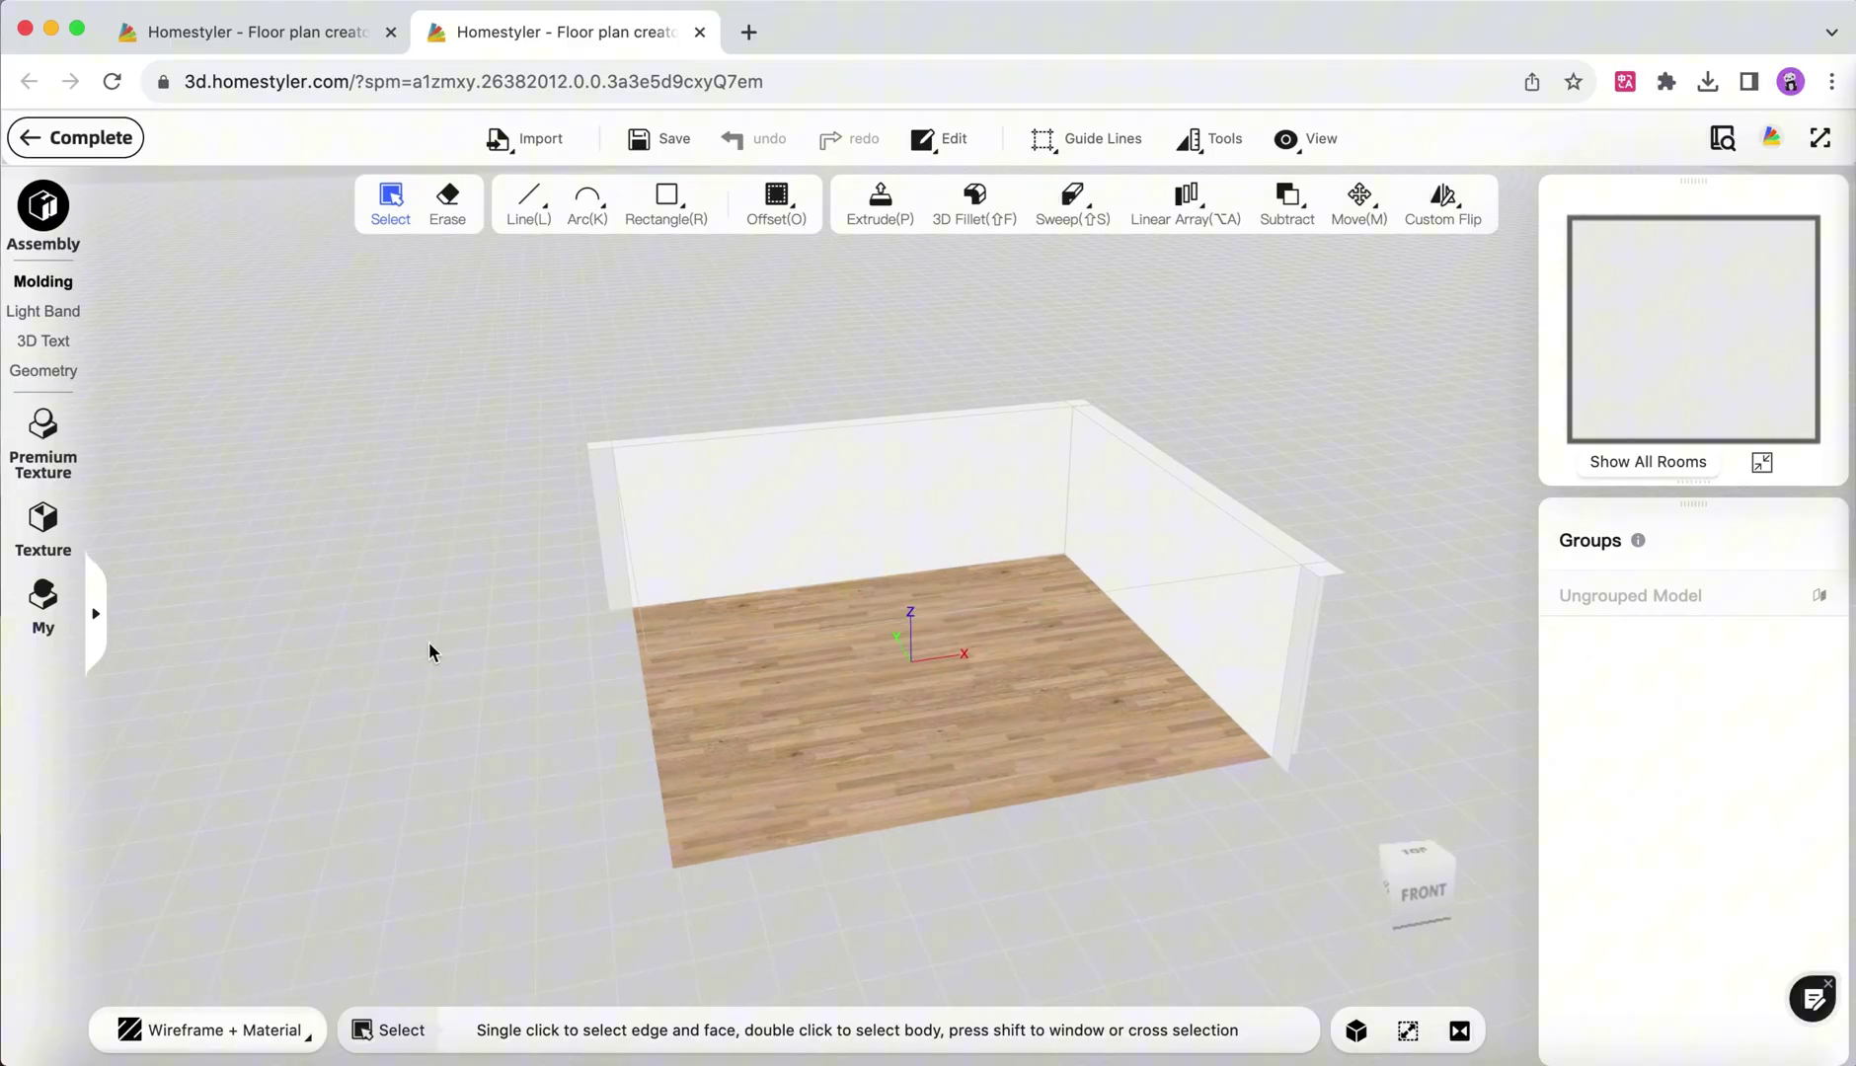
left_click(1045, 141)
left_click(1070, 195)
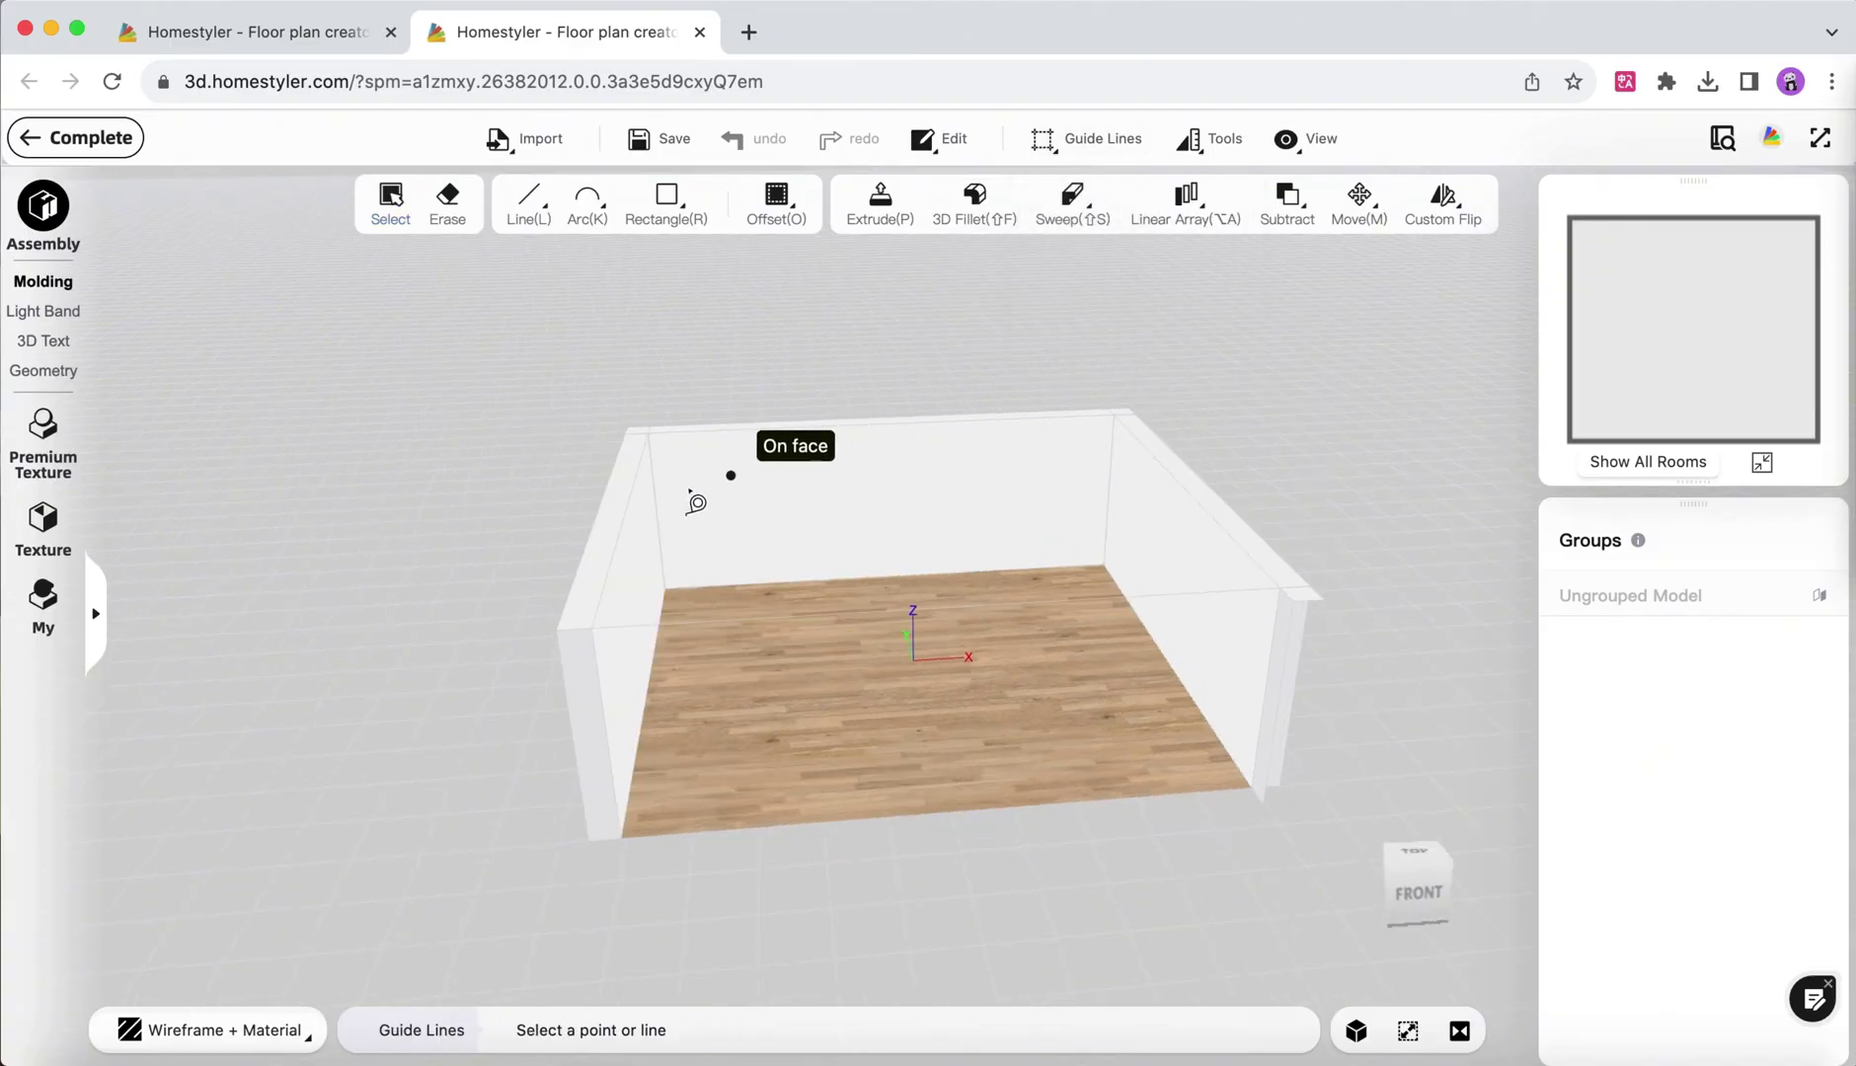
left_click(661, 511)
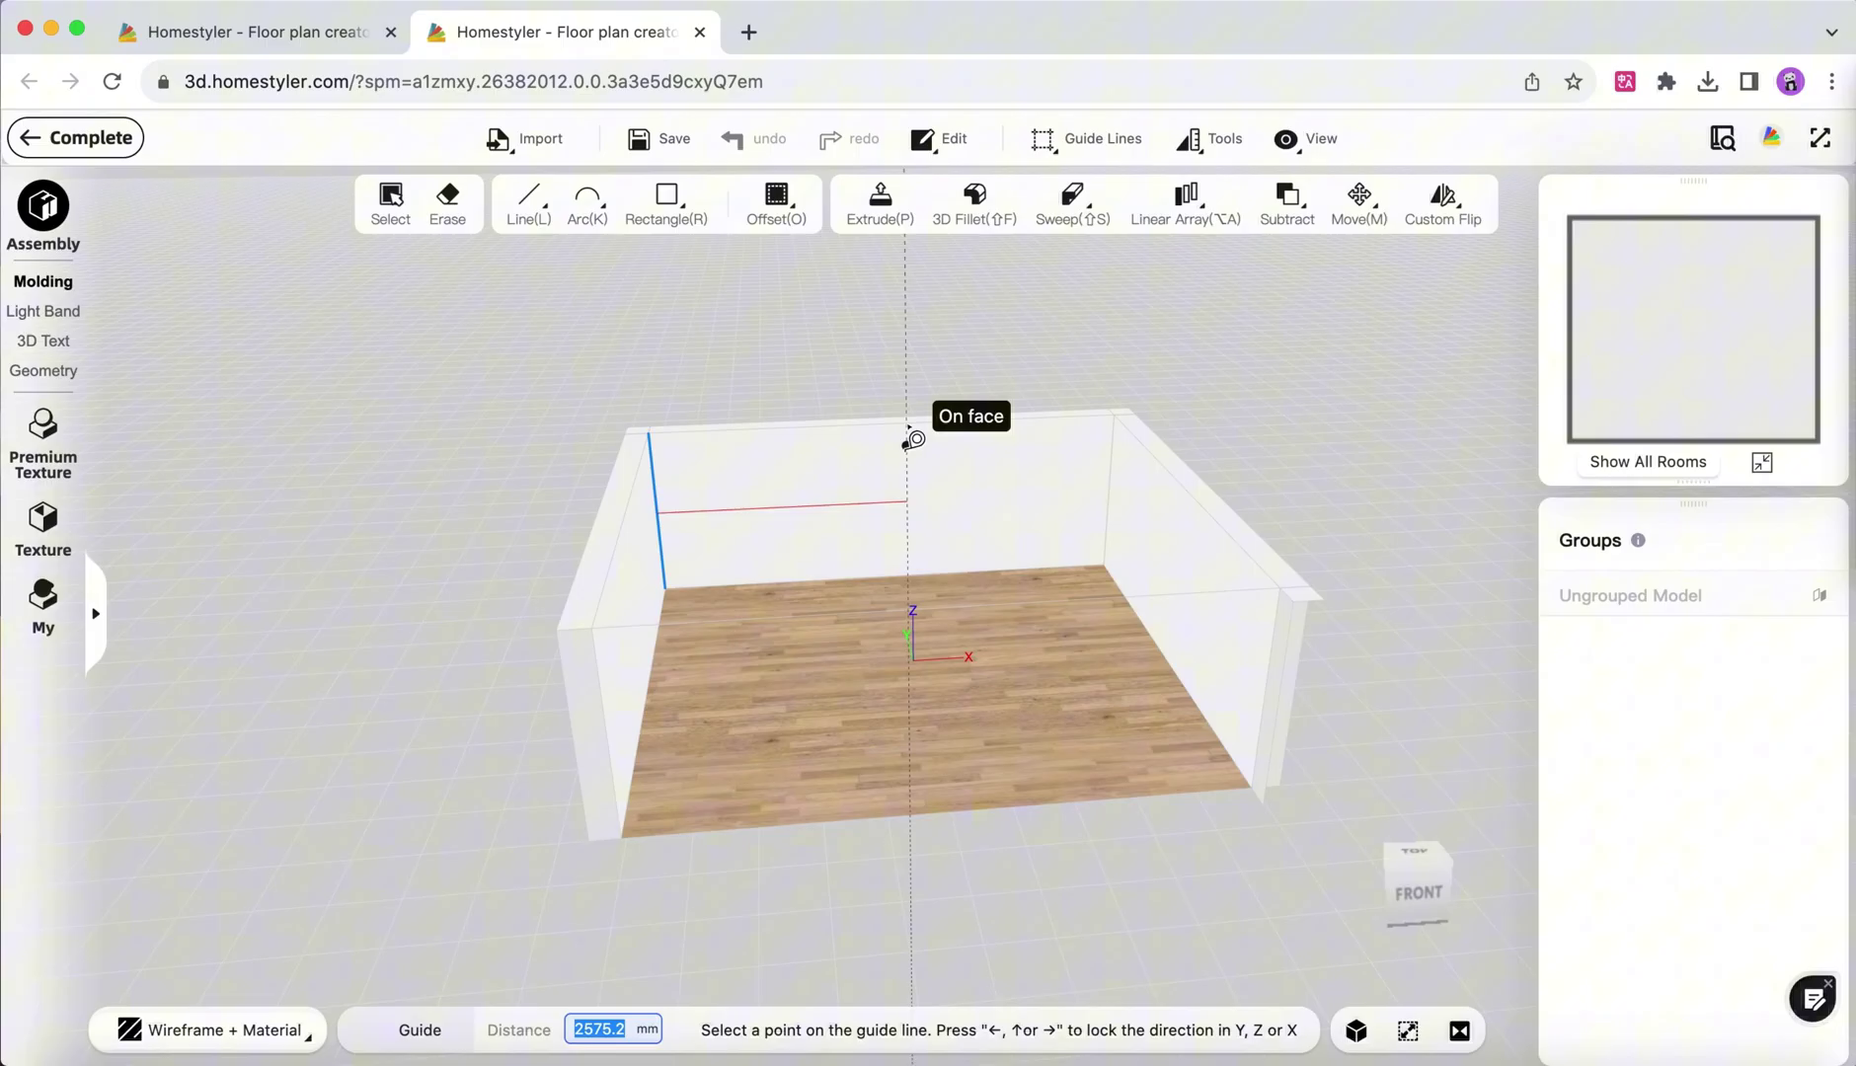
left_click(906, 434)
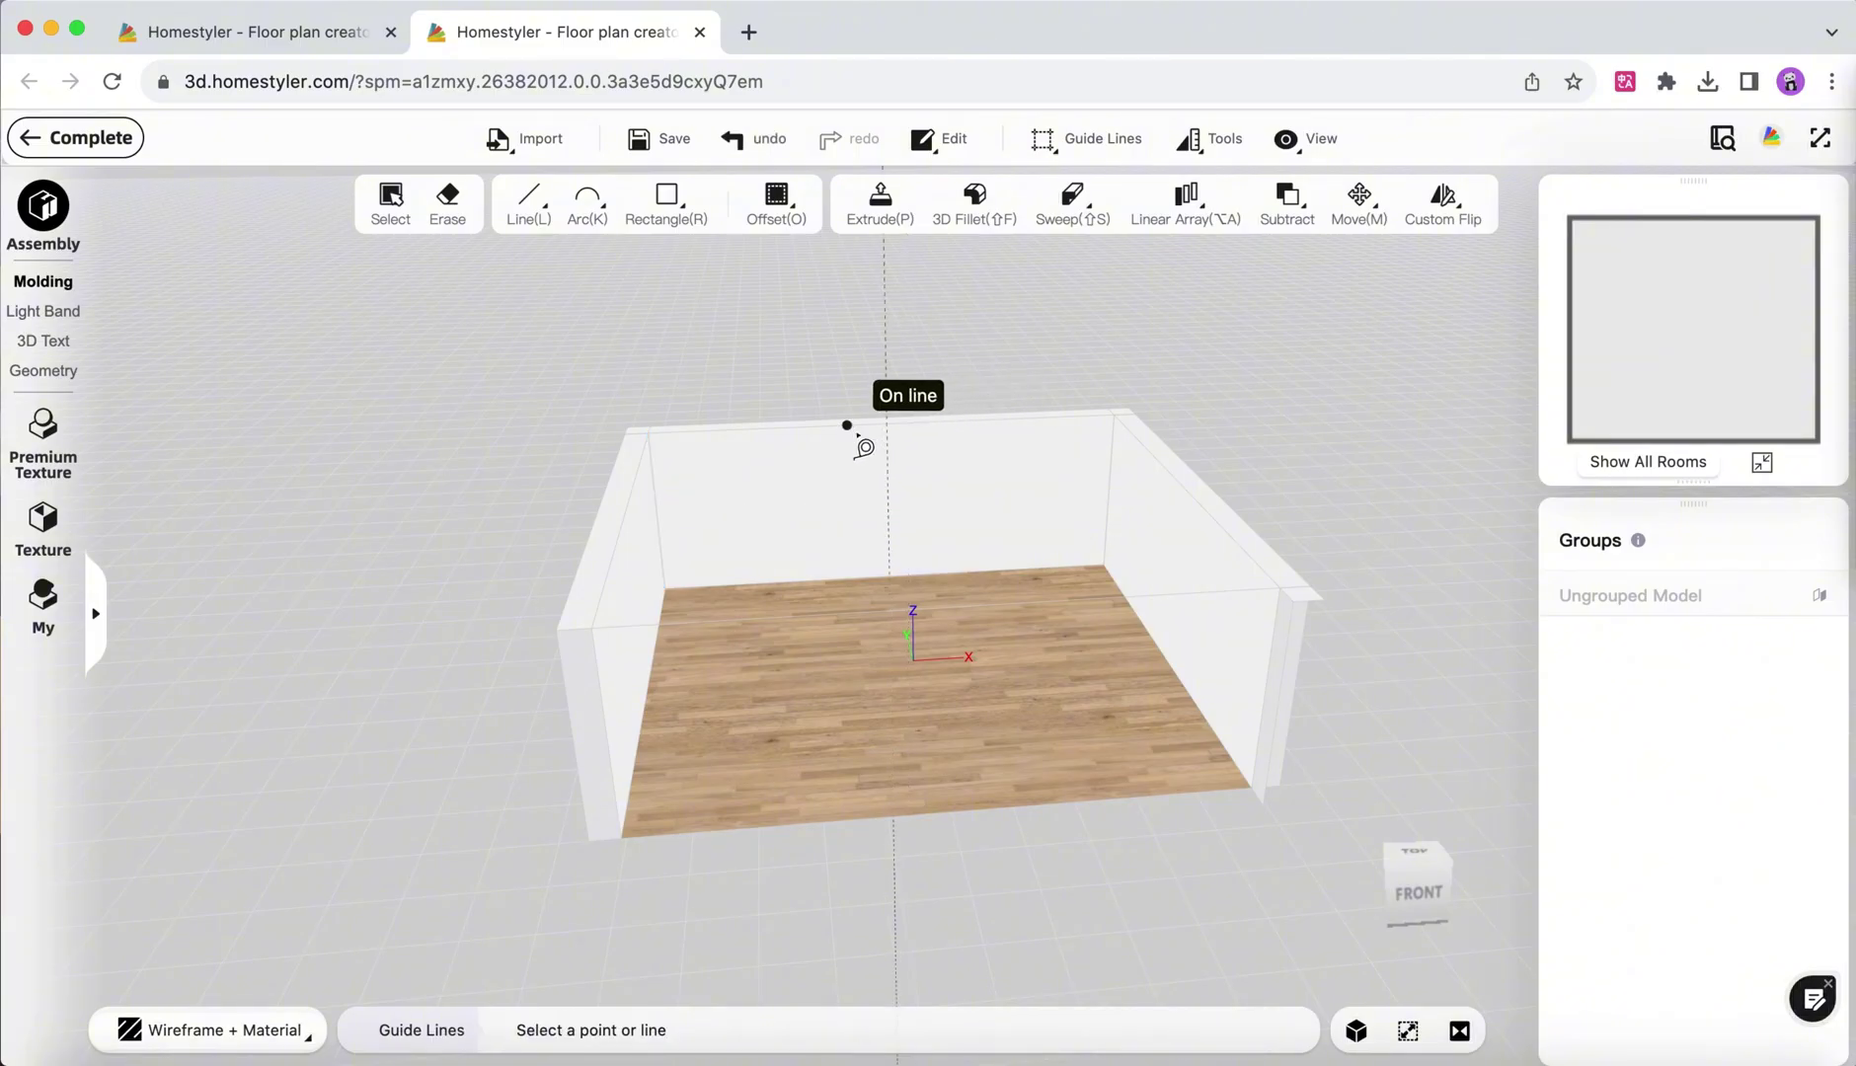
Add a horizontal guide line 2000 mm above the back wall's top edge, parallel to it.
left_click(856, 433)
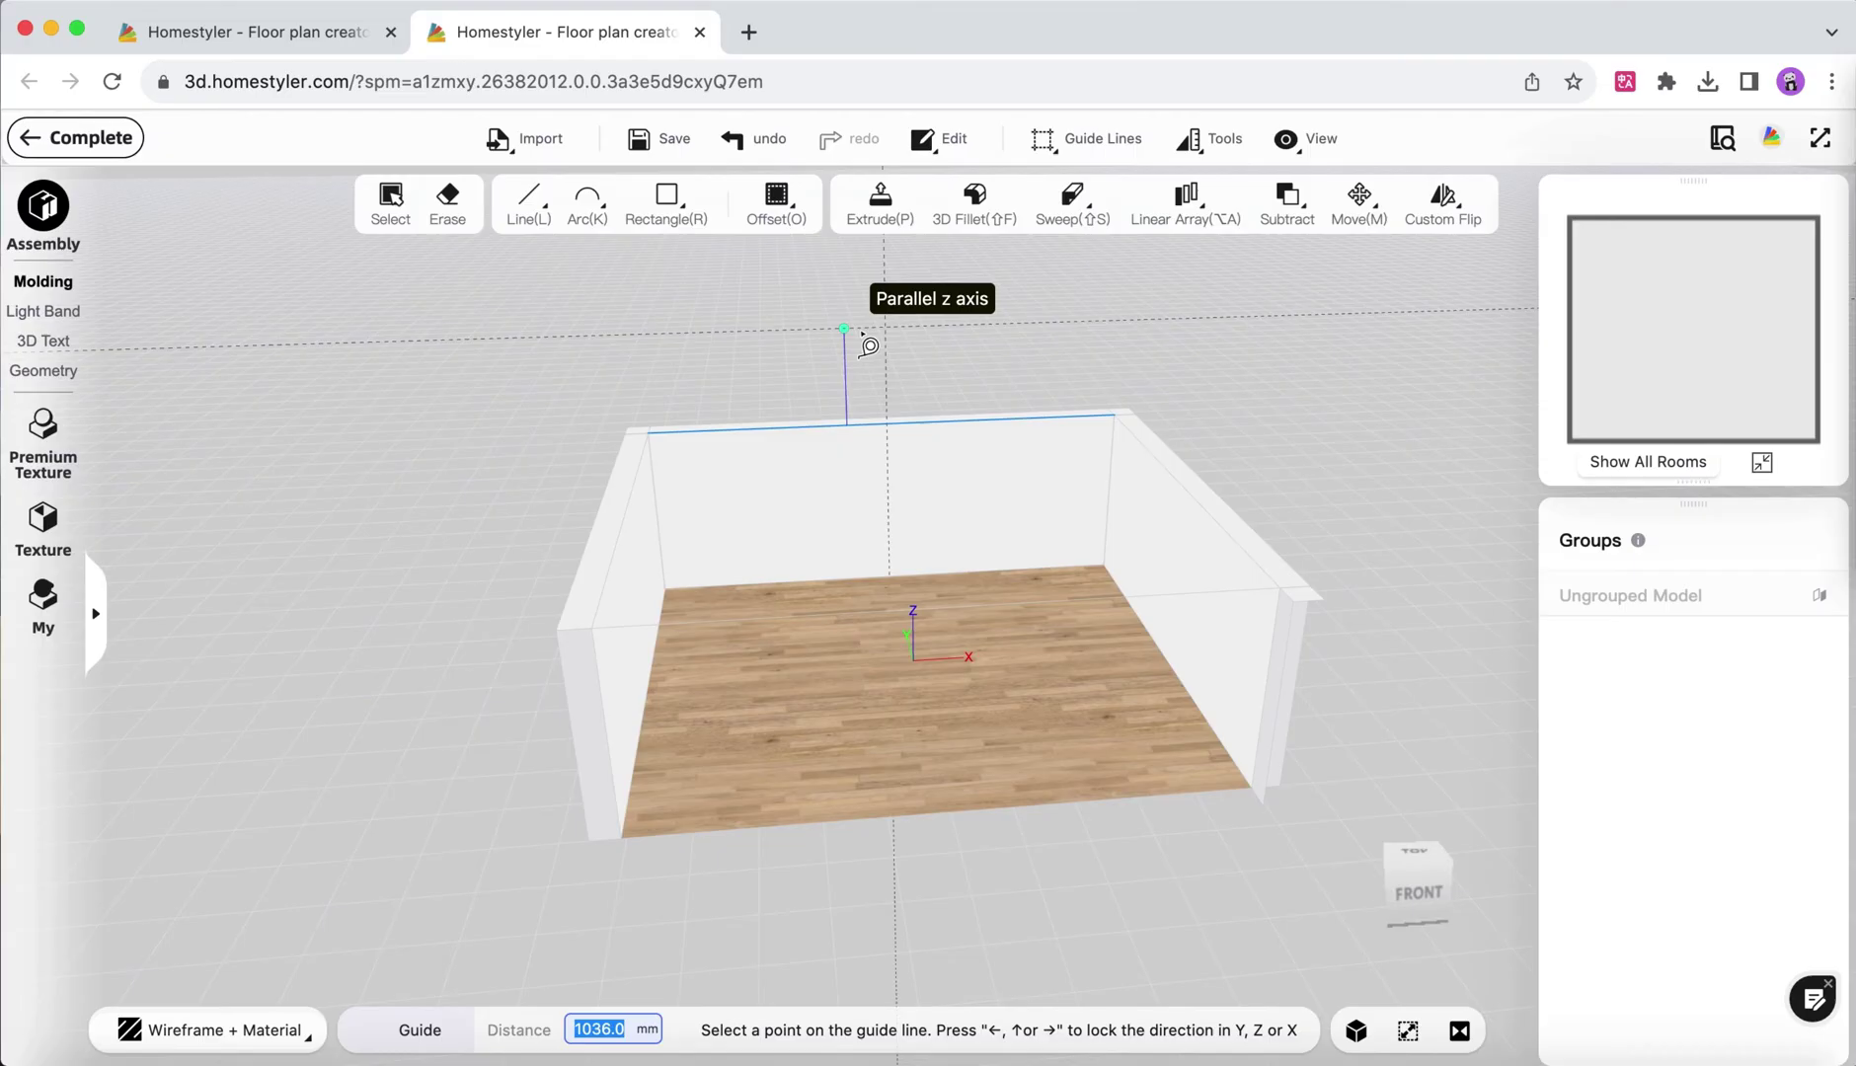
type("2")
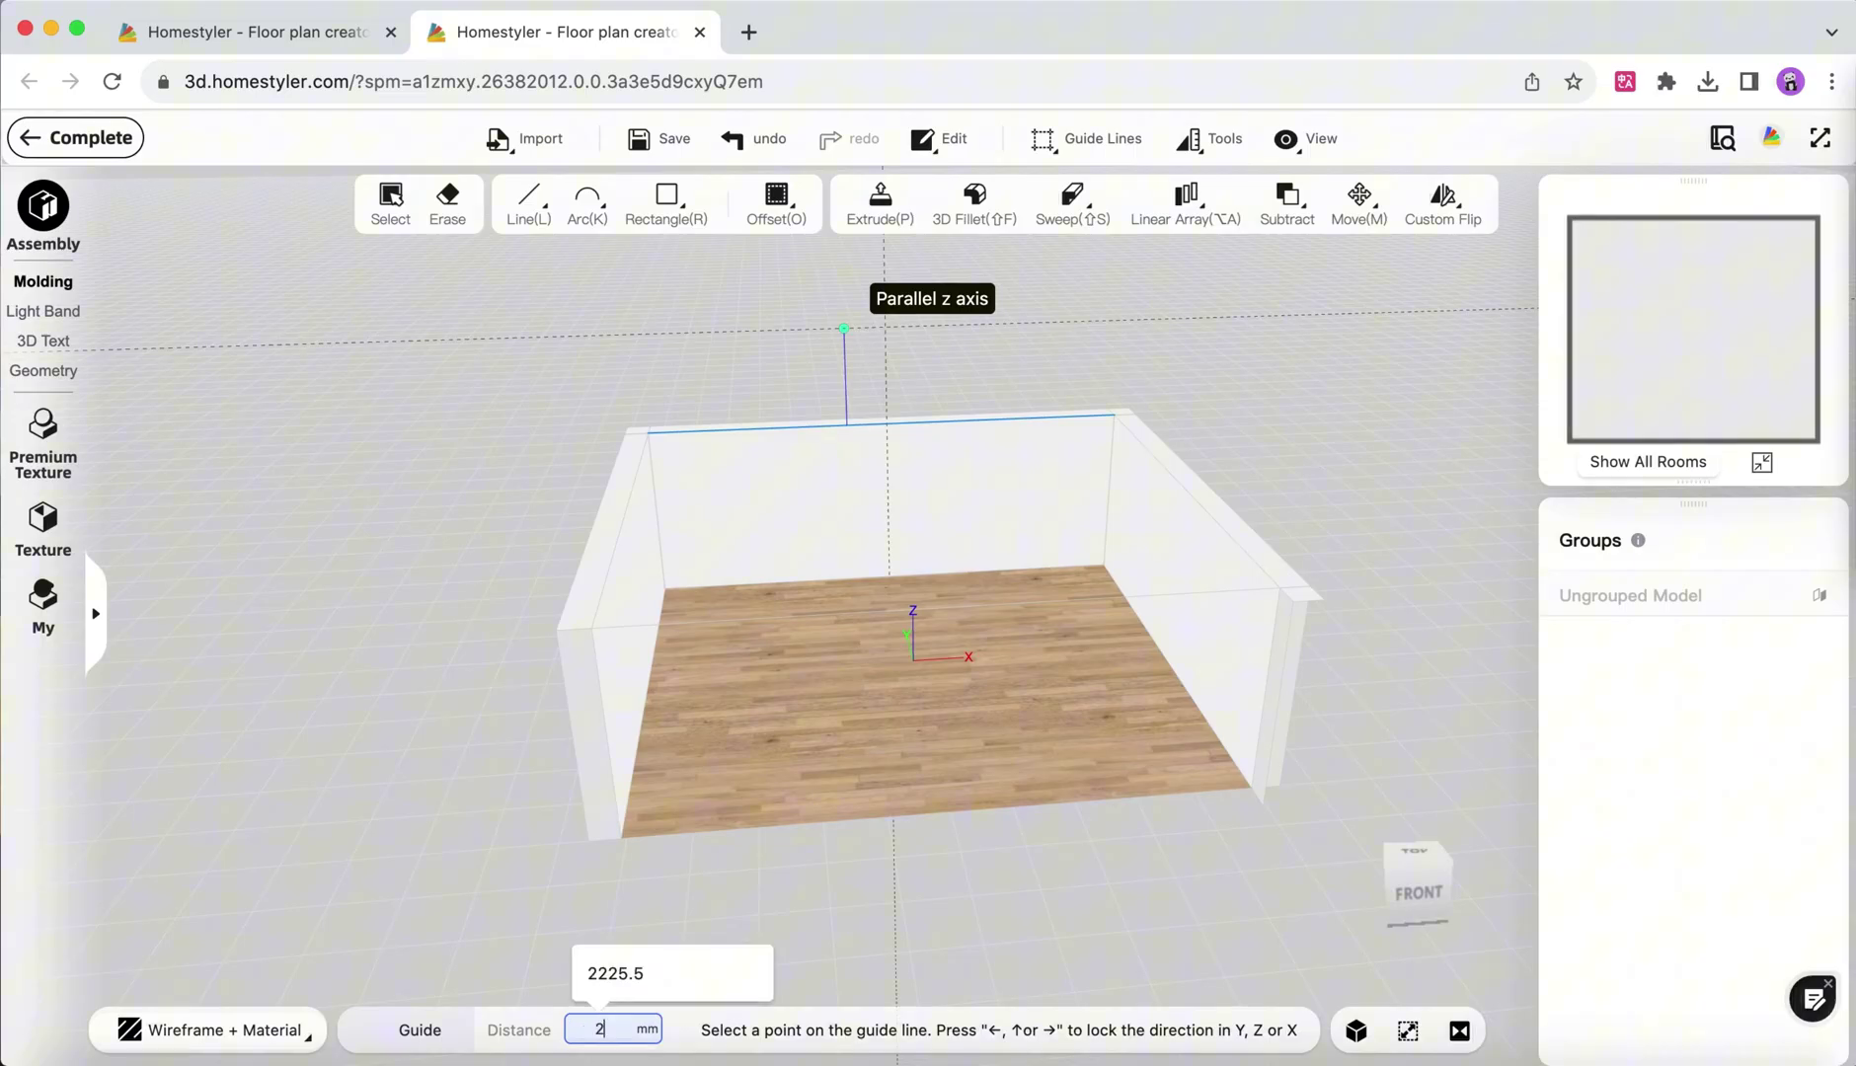
type("000")
key("Return")
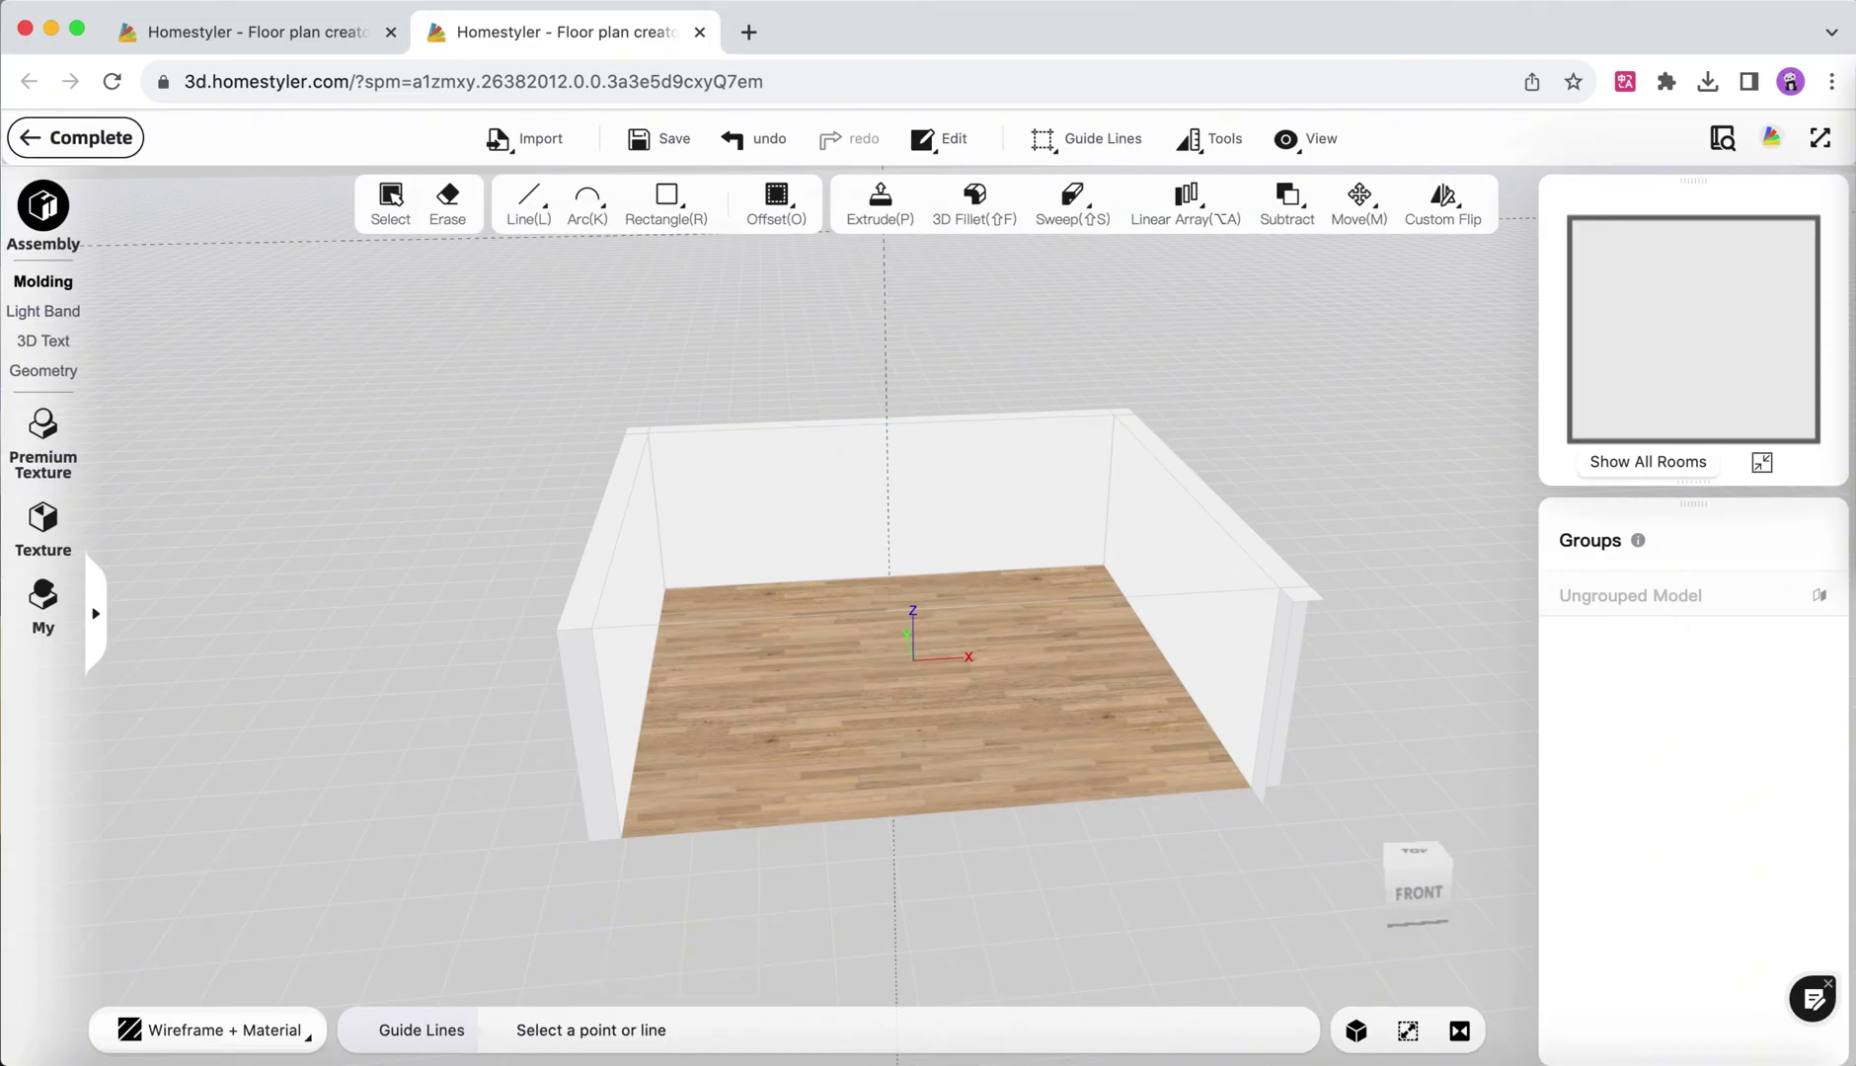
scroll(893, 491, "down", 3)
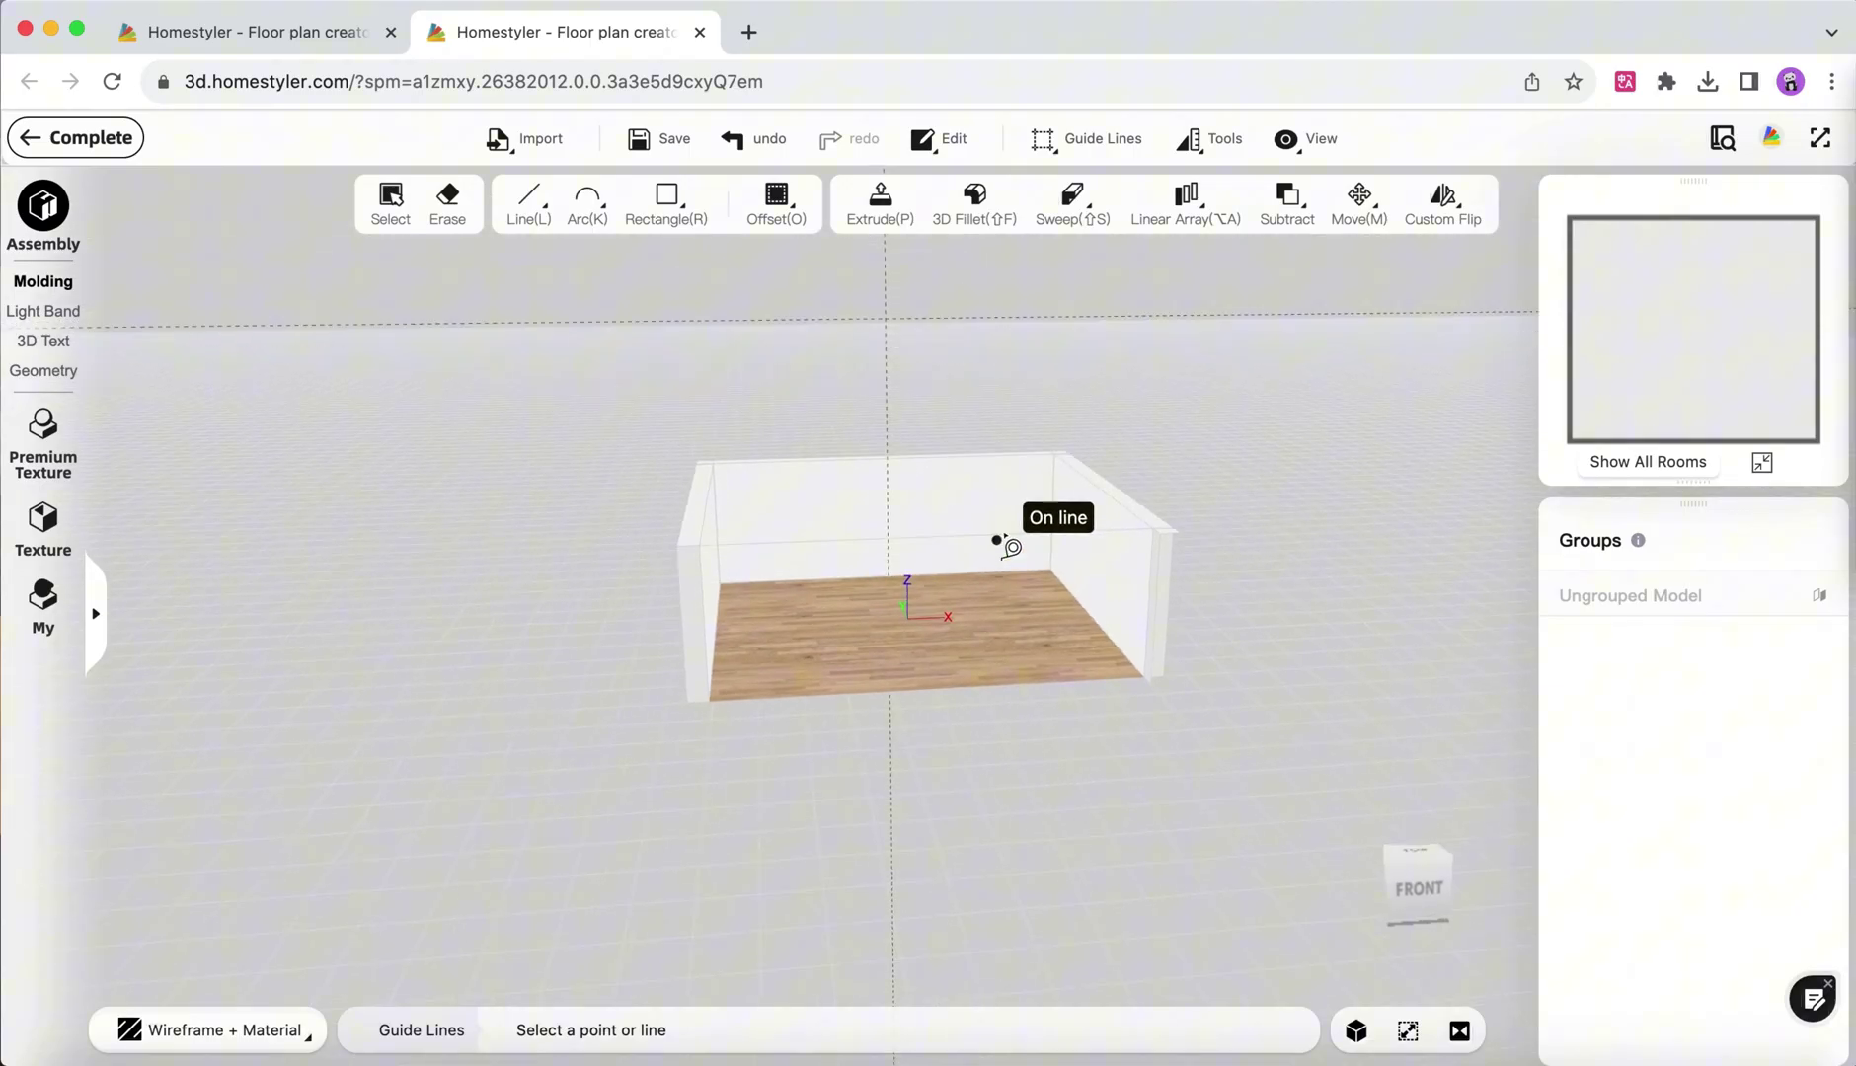
right_click_drag(998, 540, 941, 514)
left_click_drag(974, 391, 993, 462)
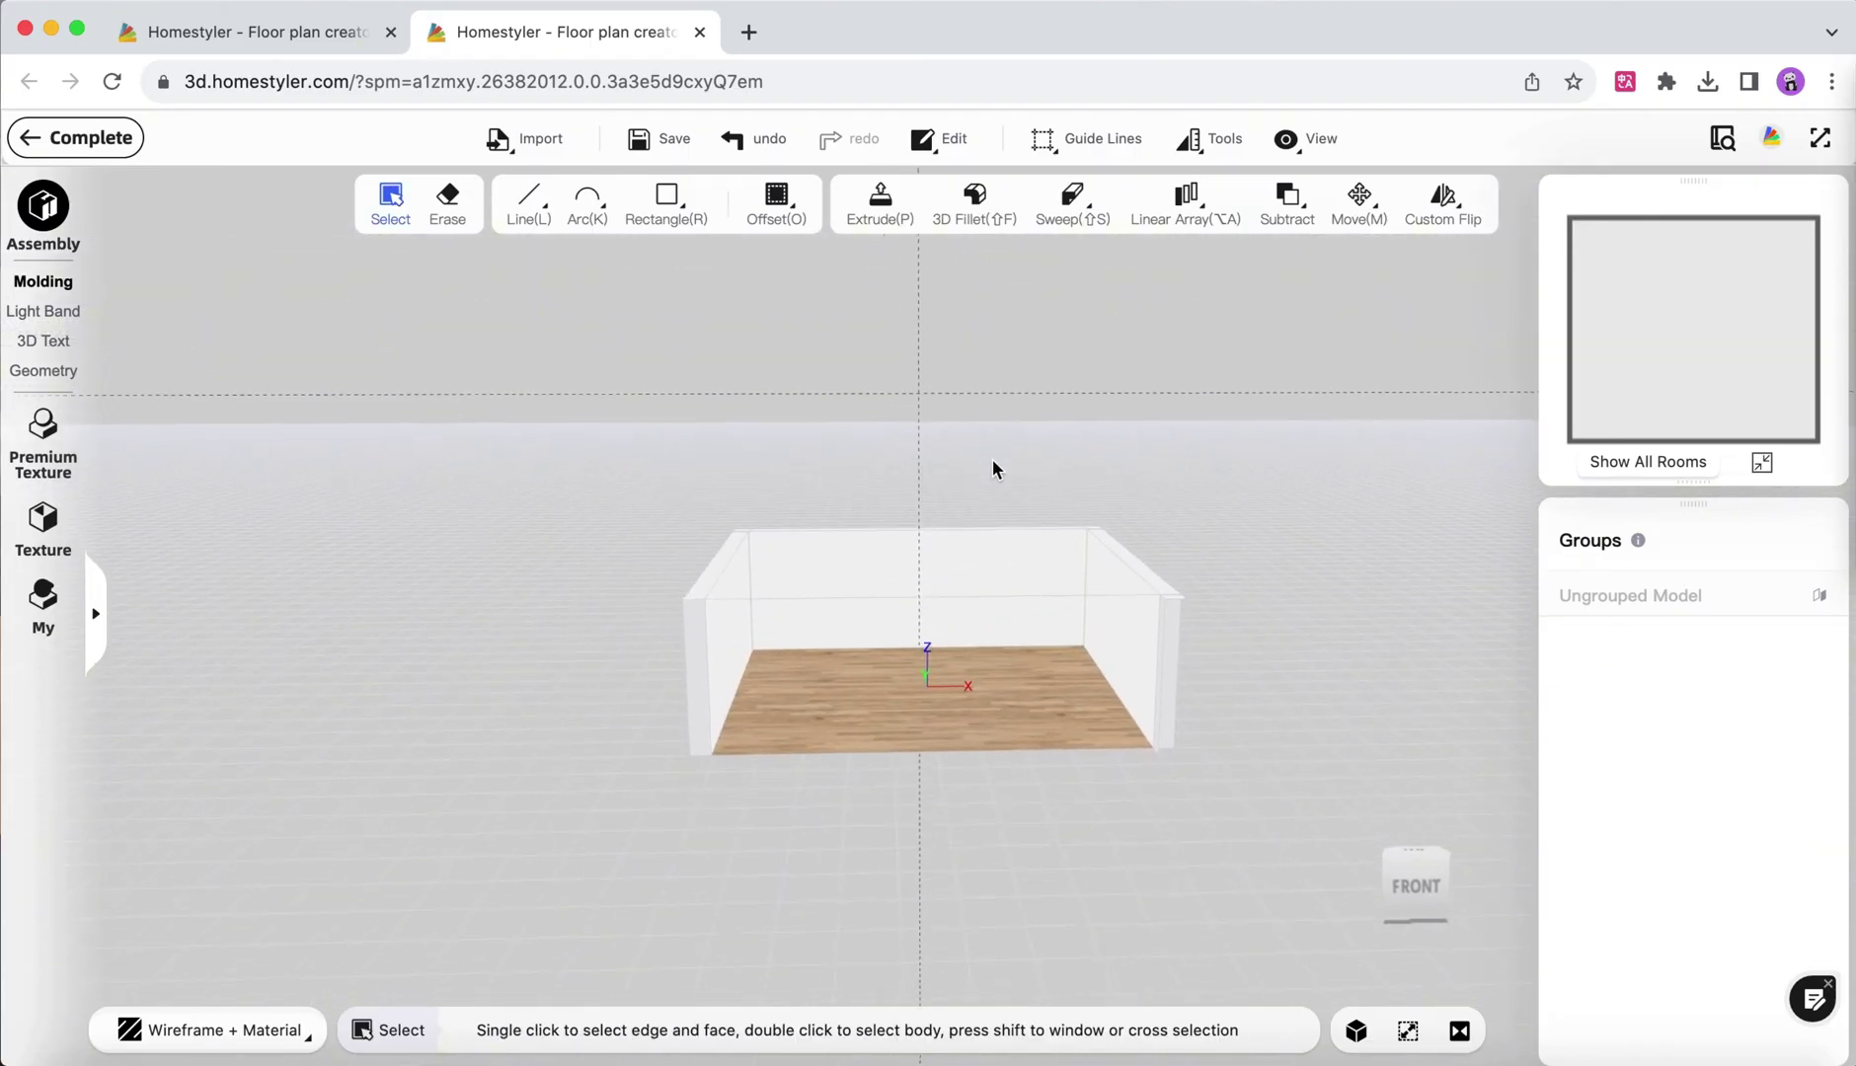
Draw a closed triangular gable face from the back wall's outer top corners up to the intersection of the two guide lines.
scroll(993, 469, "up", 4)
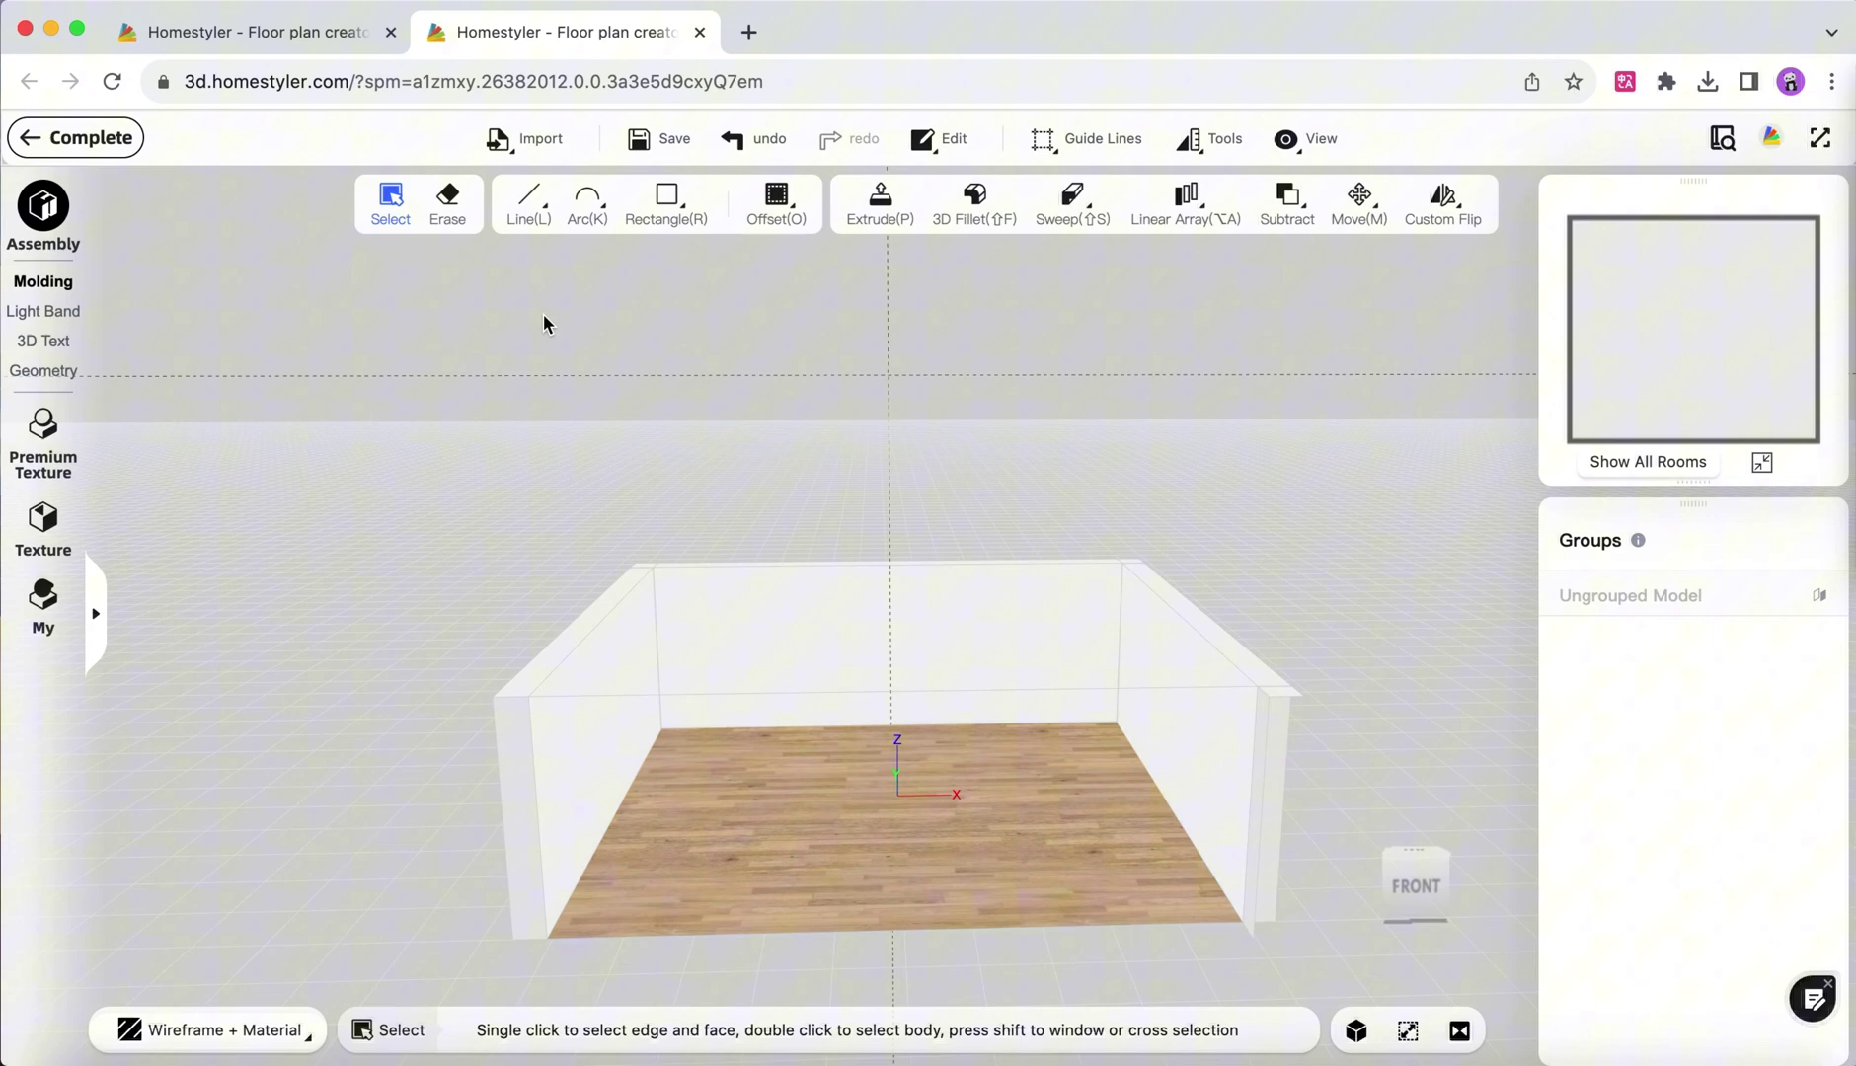
left_click(528, 199)
left_click(554, 279)
scroll(650, 540, "up", 1)
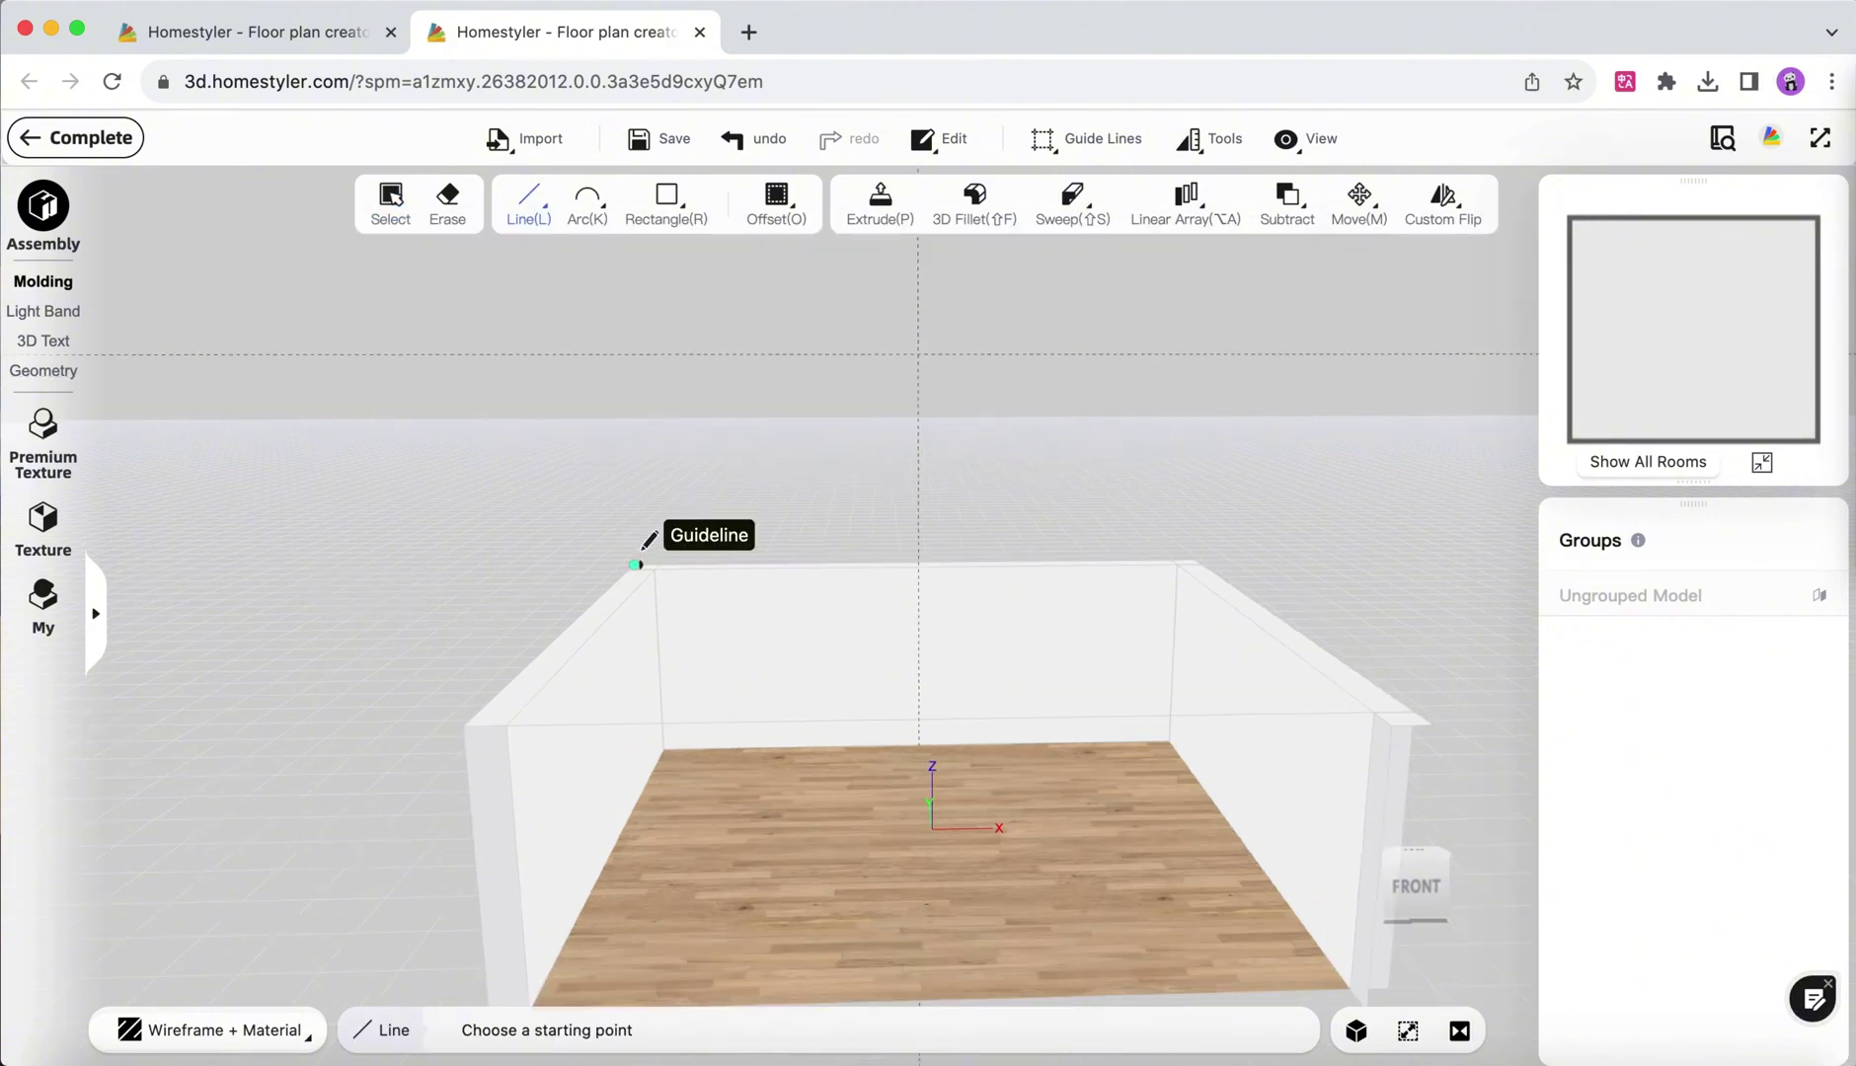
scroll(649, 540, "up", 2)
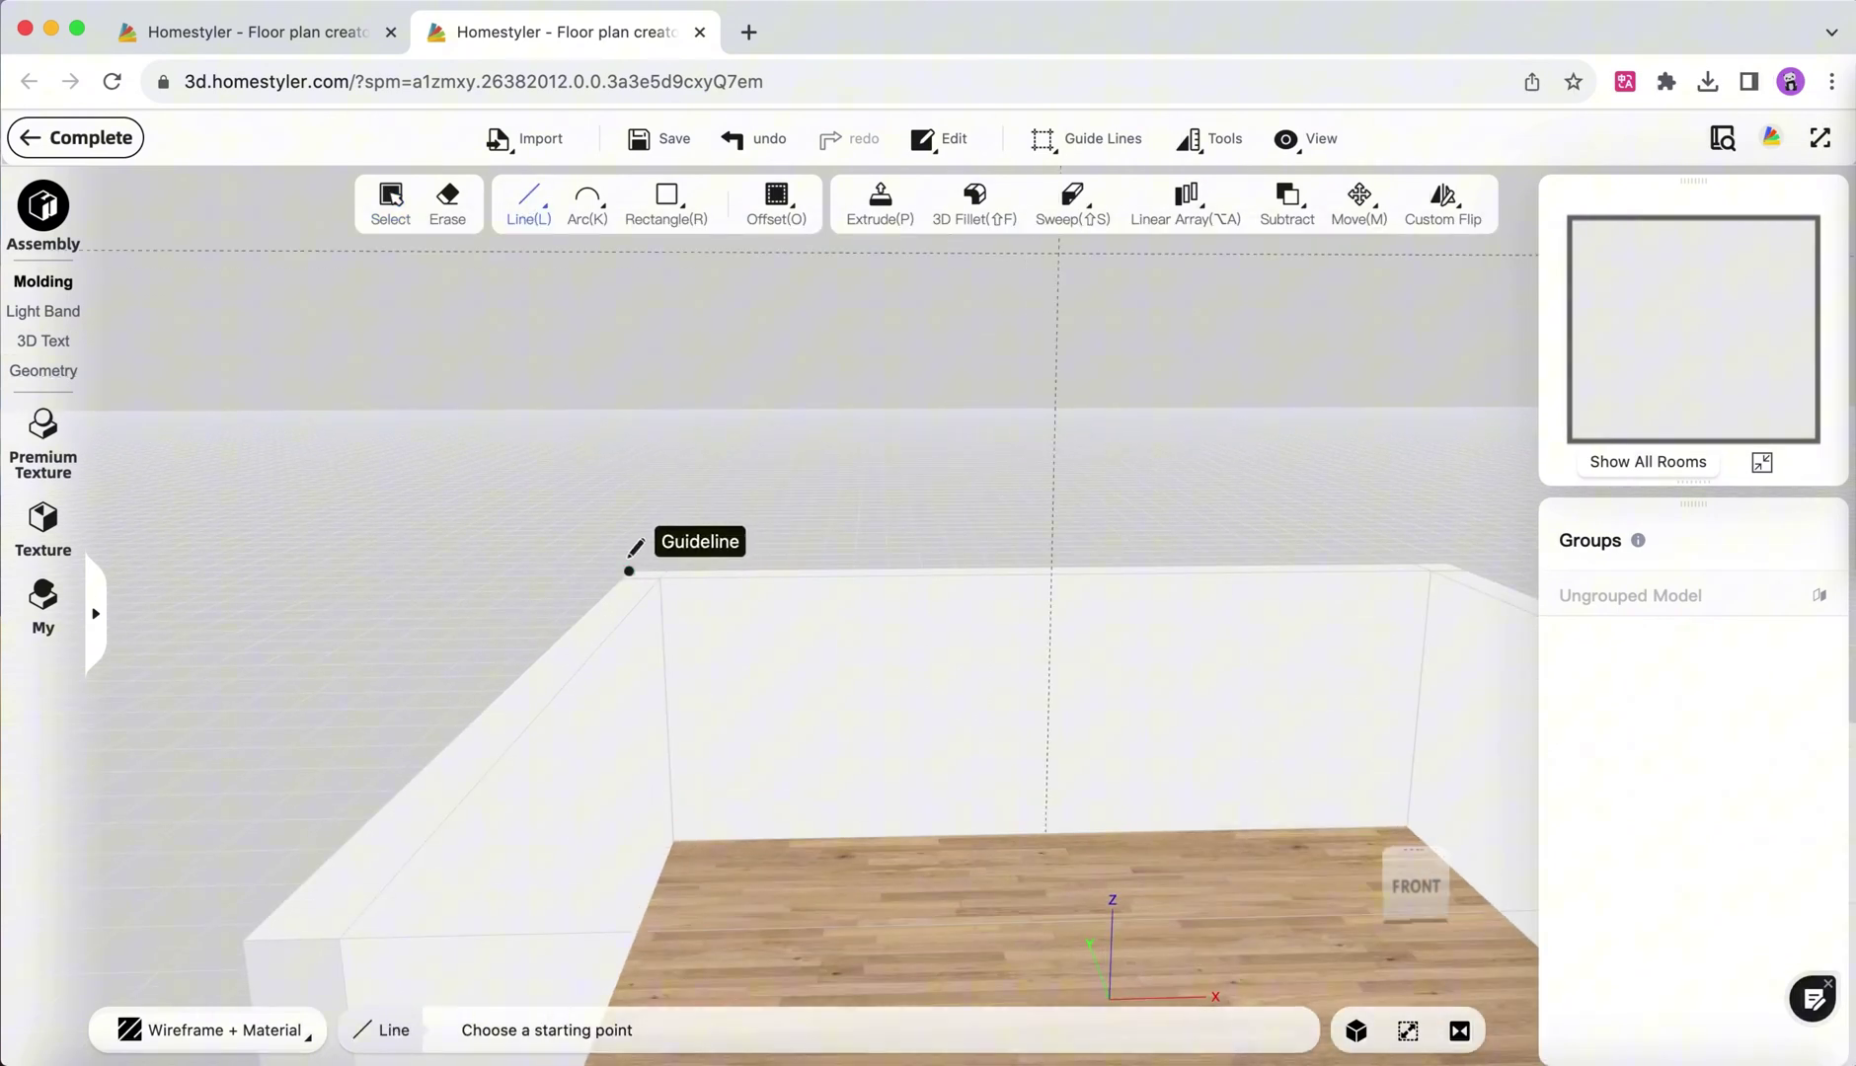
left_click(629, 571)
left_click(1058, 253)
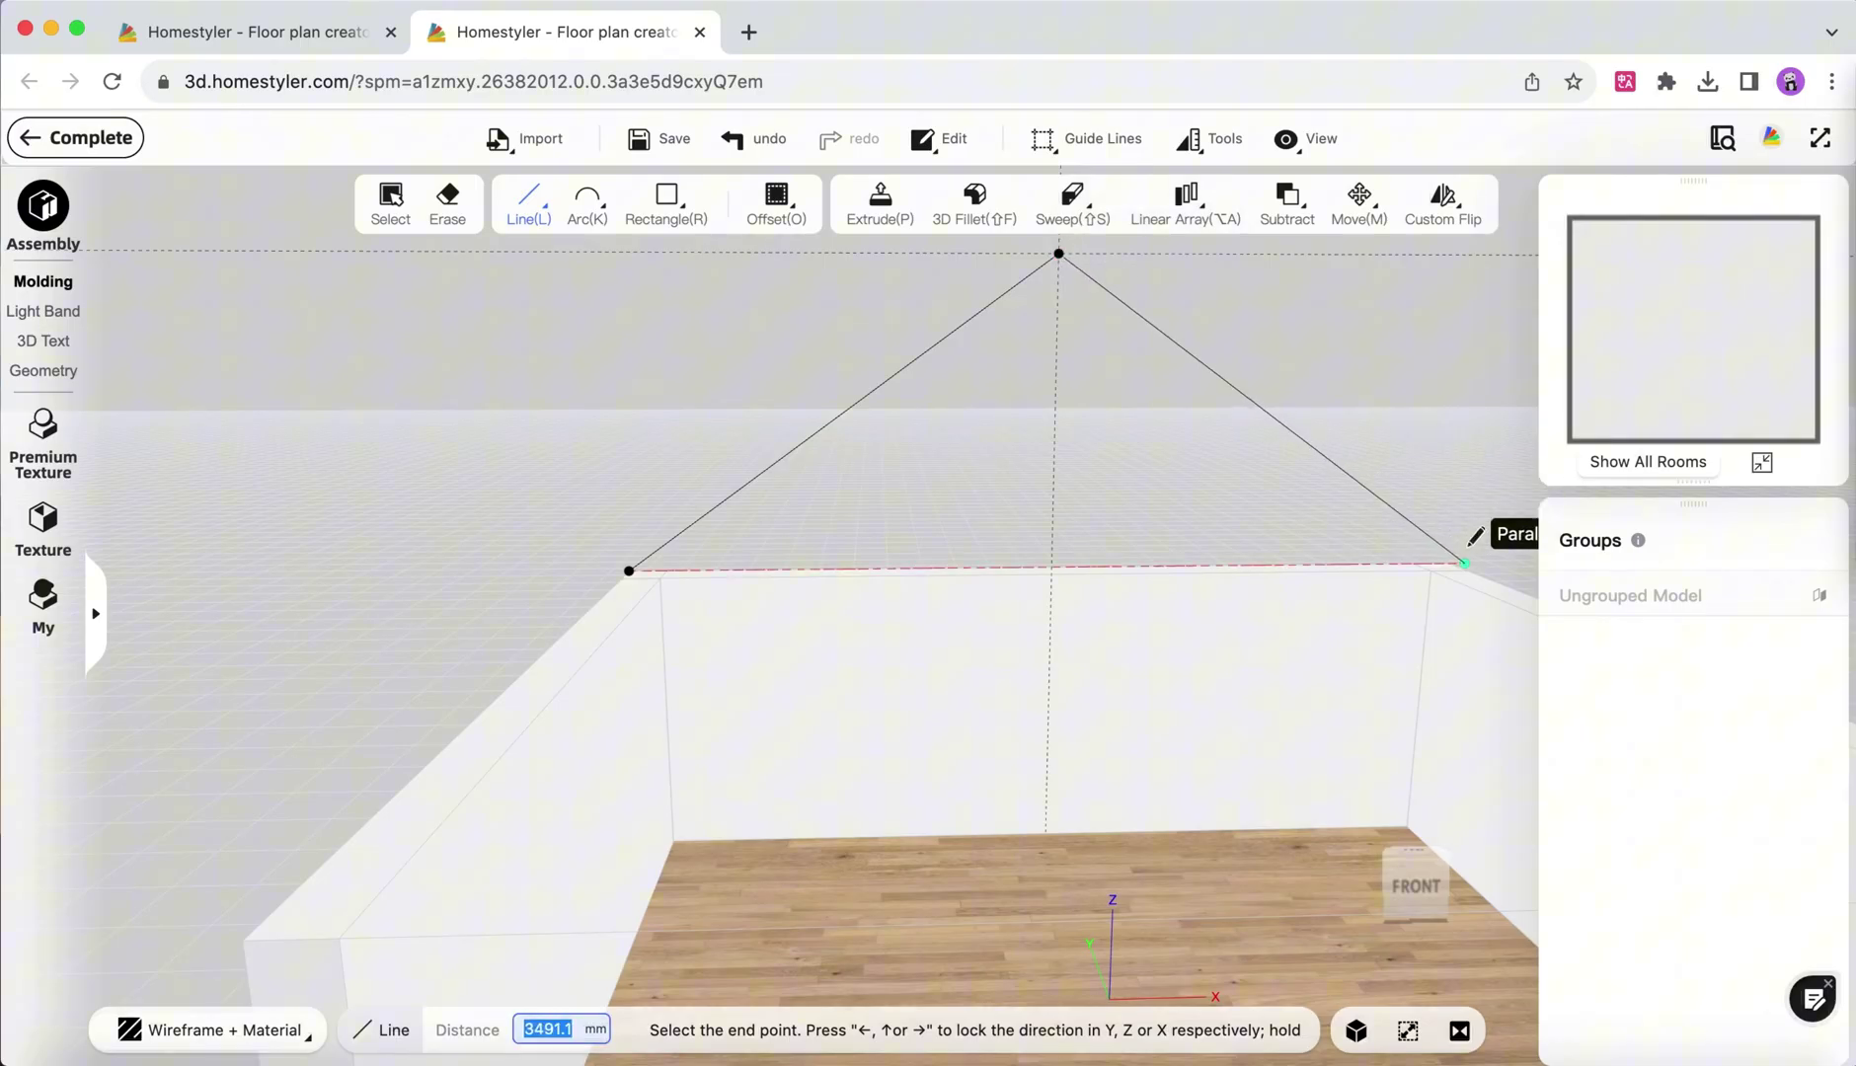
scroll(1463, 565, "up", 2)
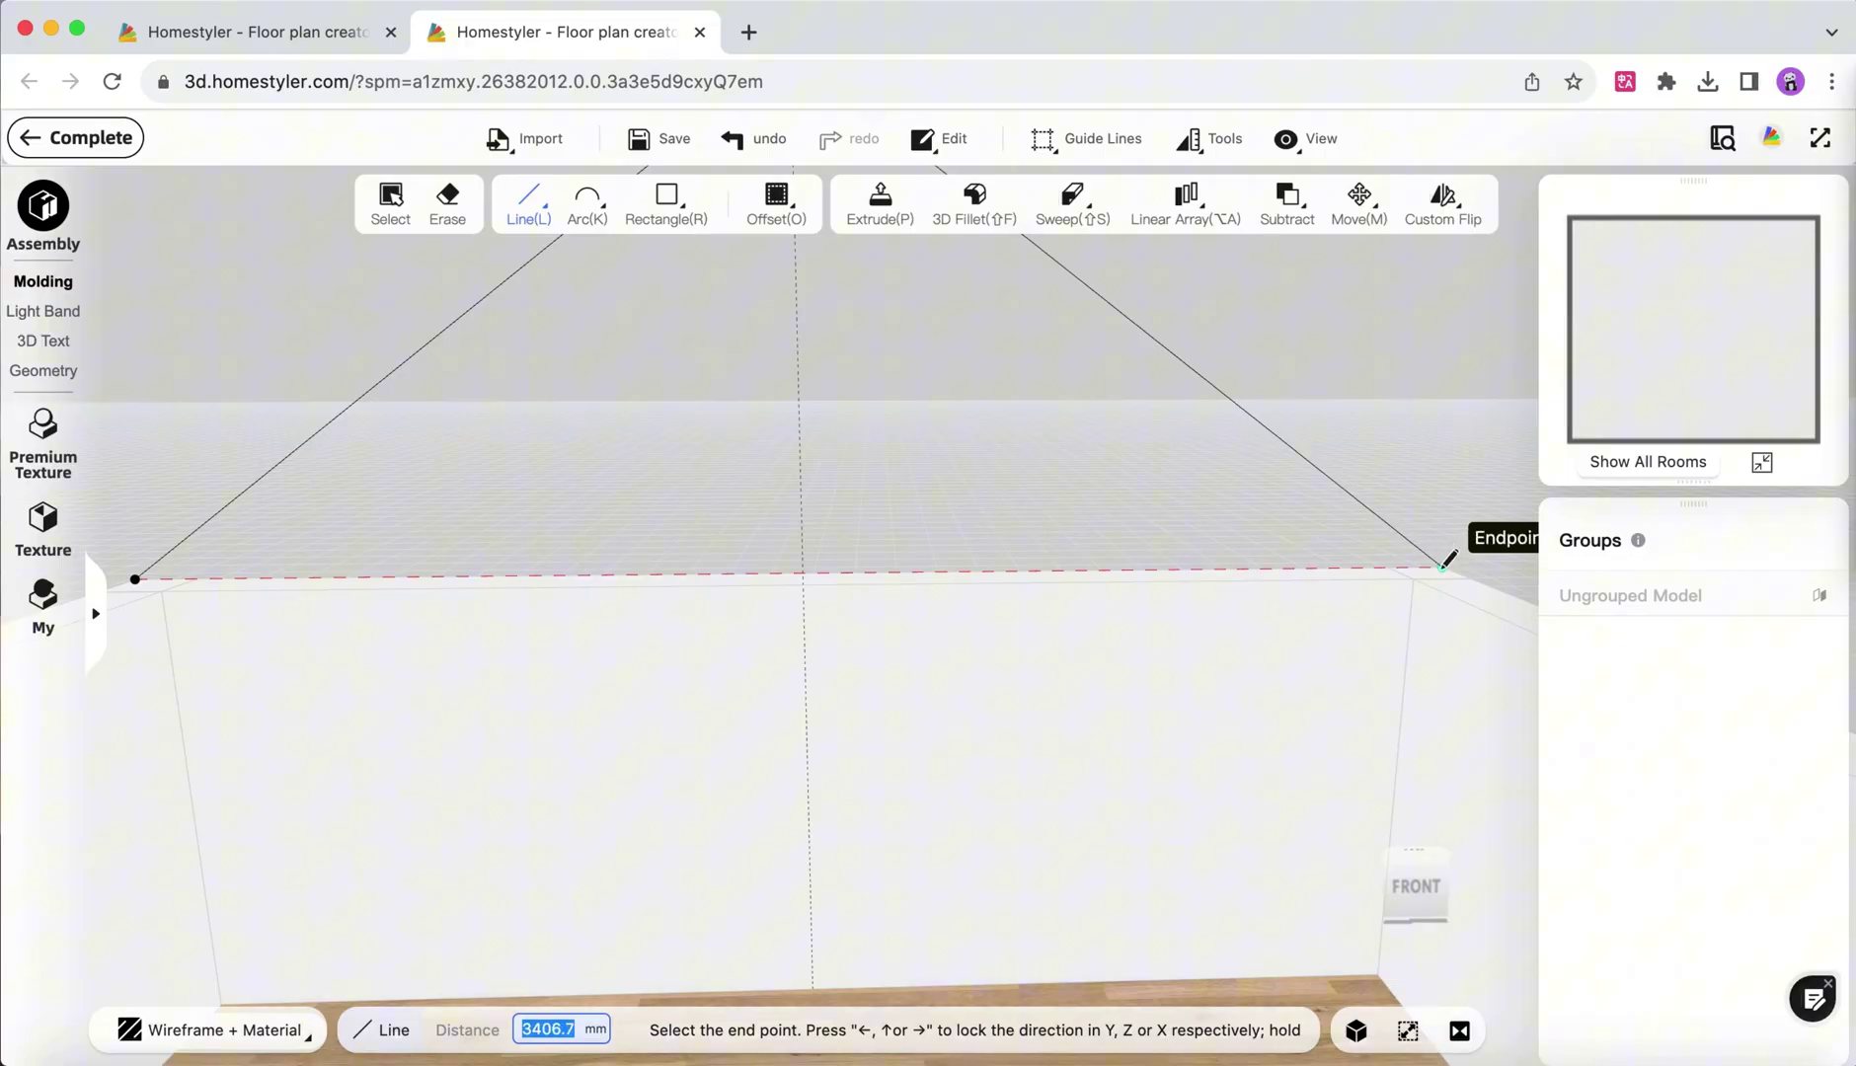
left_click(1444, 565)
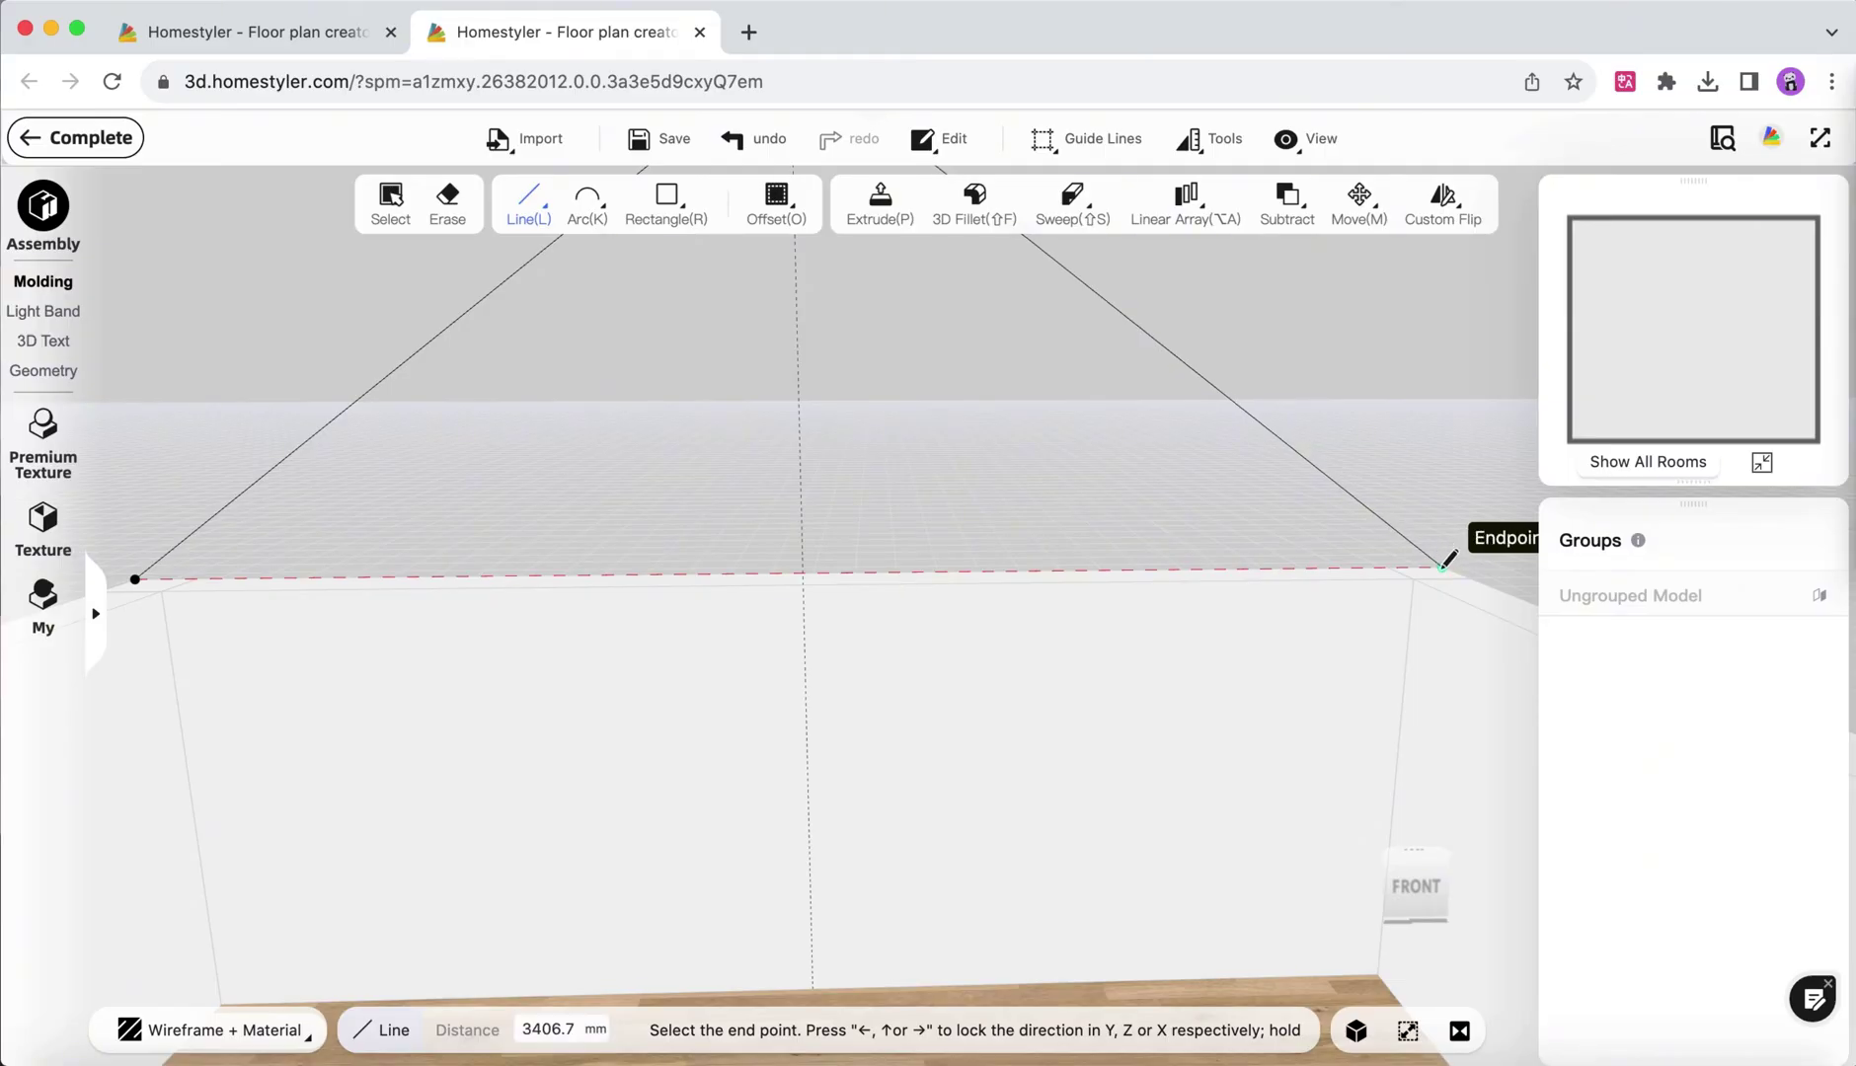
left_click(136, 576)
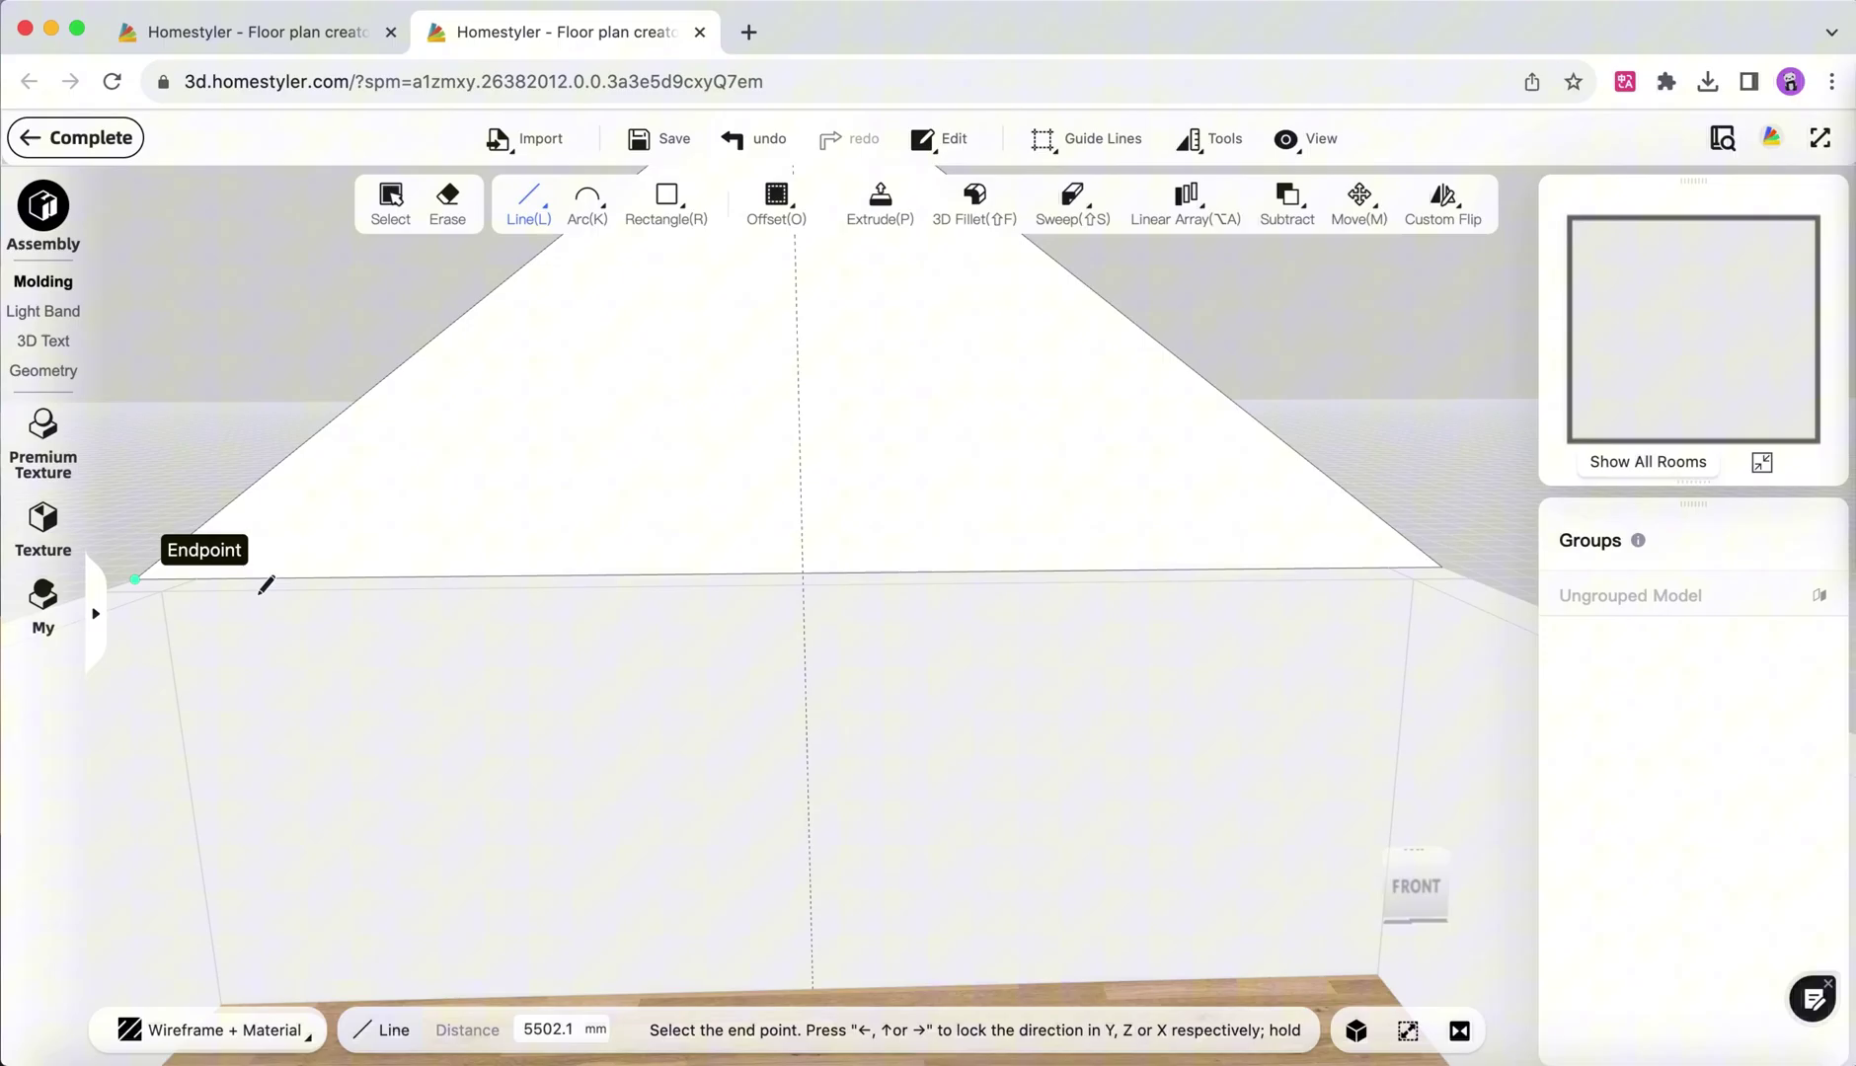
scroll(900, 638, "down", 3)
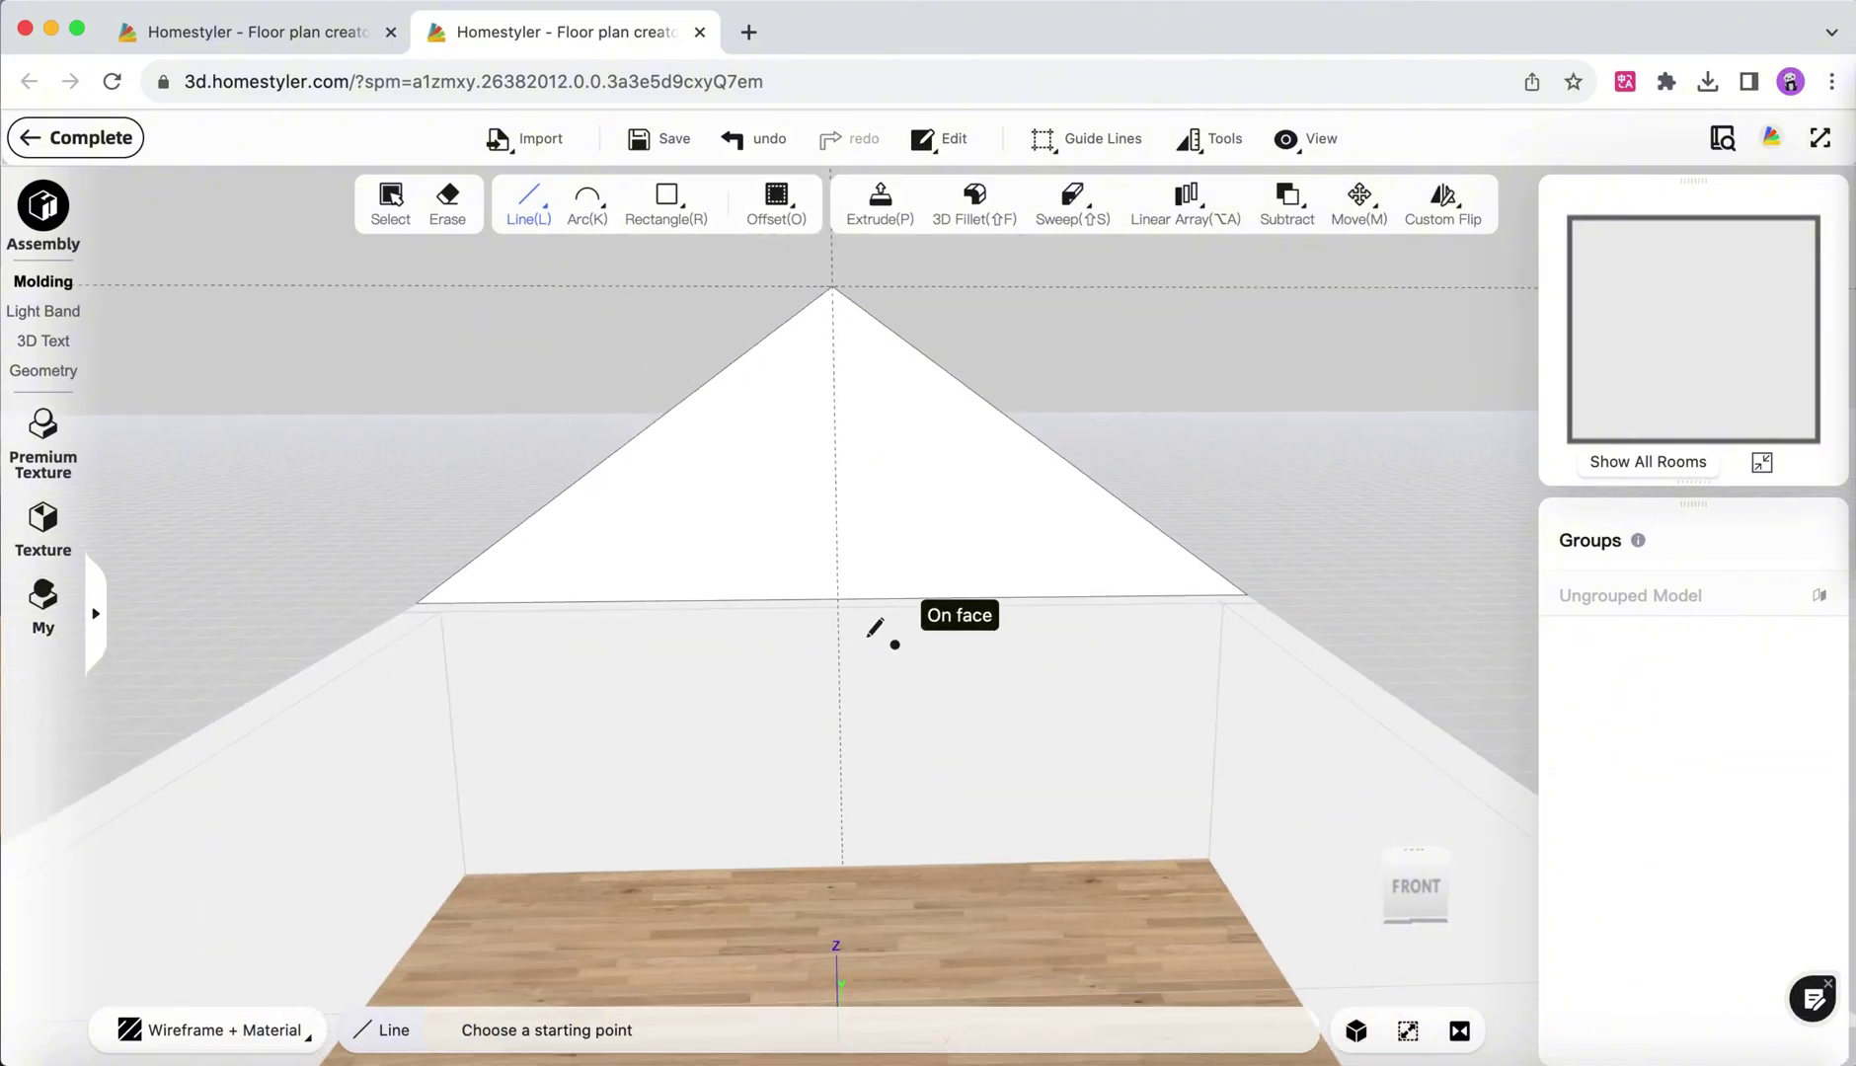
key("Escape")
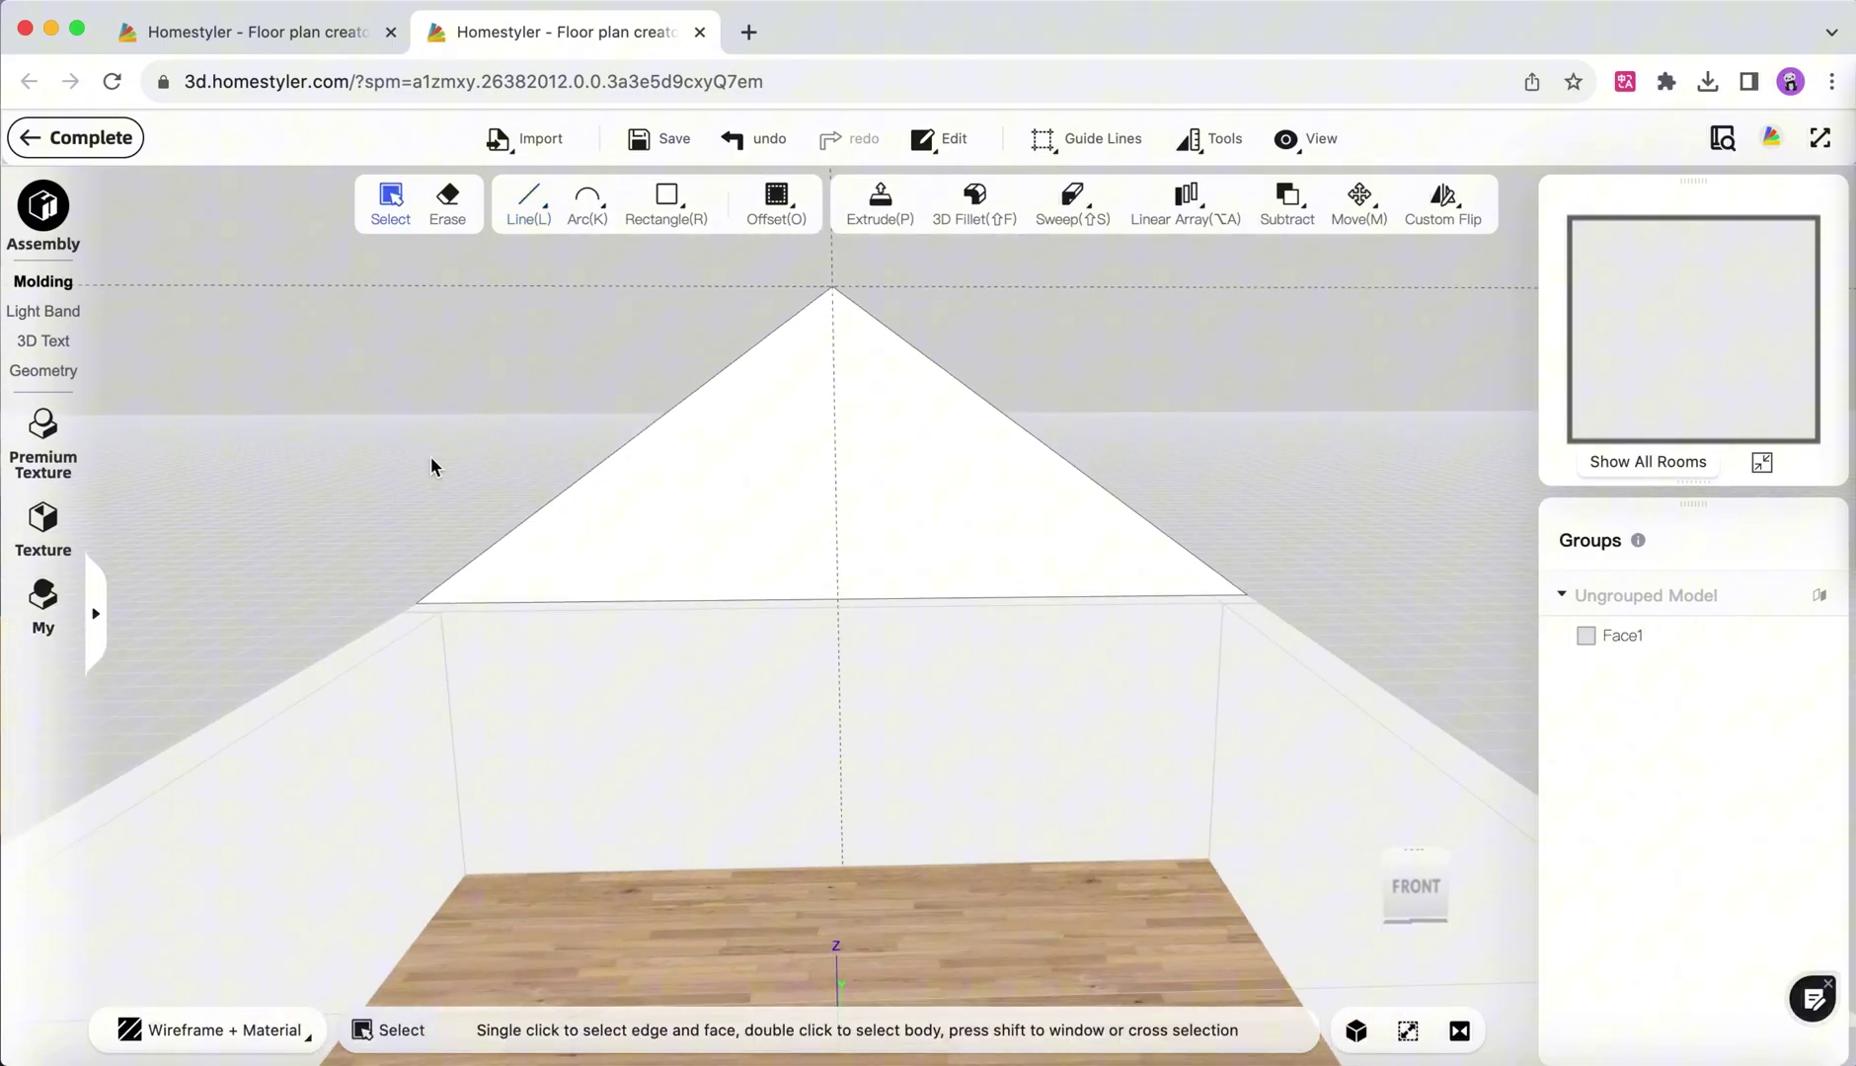
Extrude the triangular gable face on the back wall by about 243 mm.
left_click(861, 222)
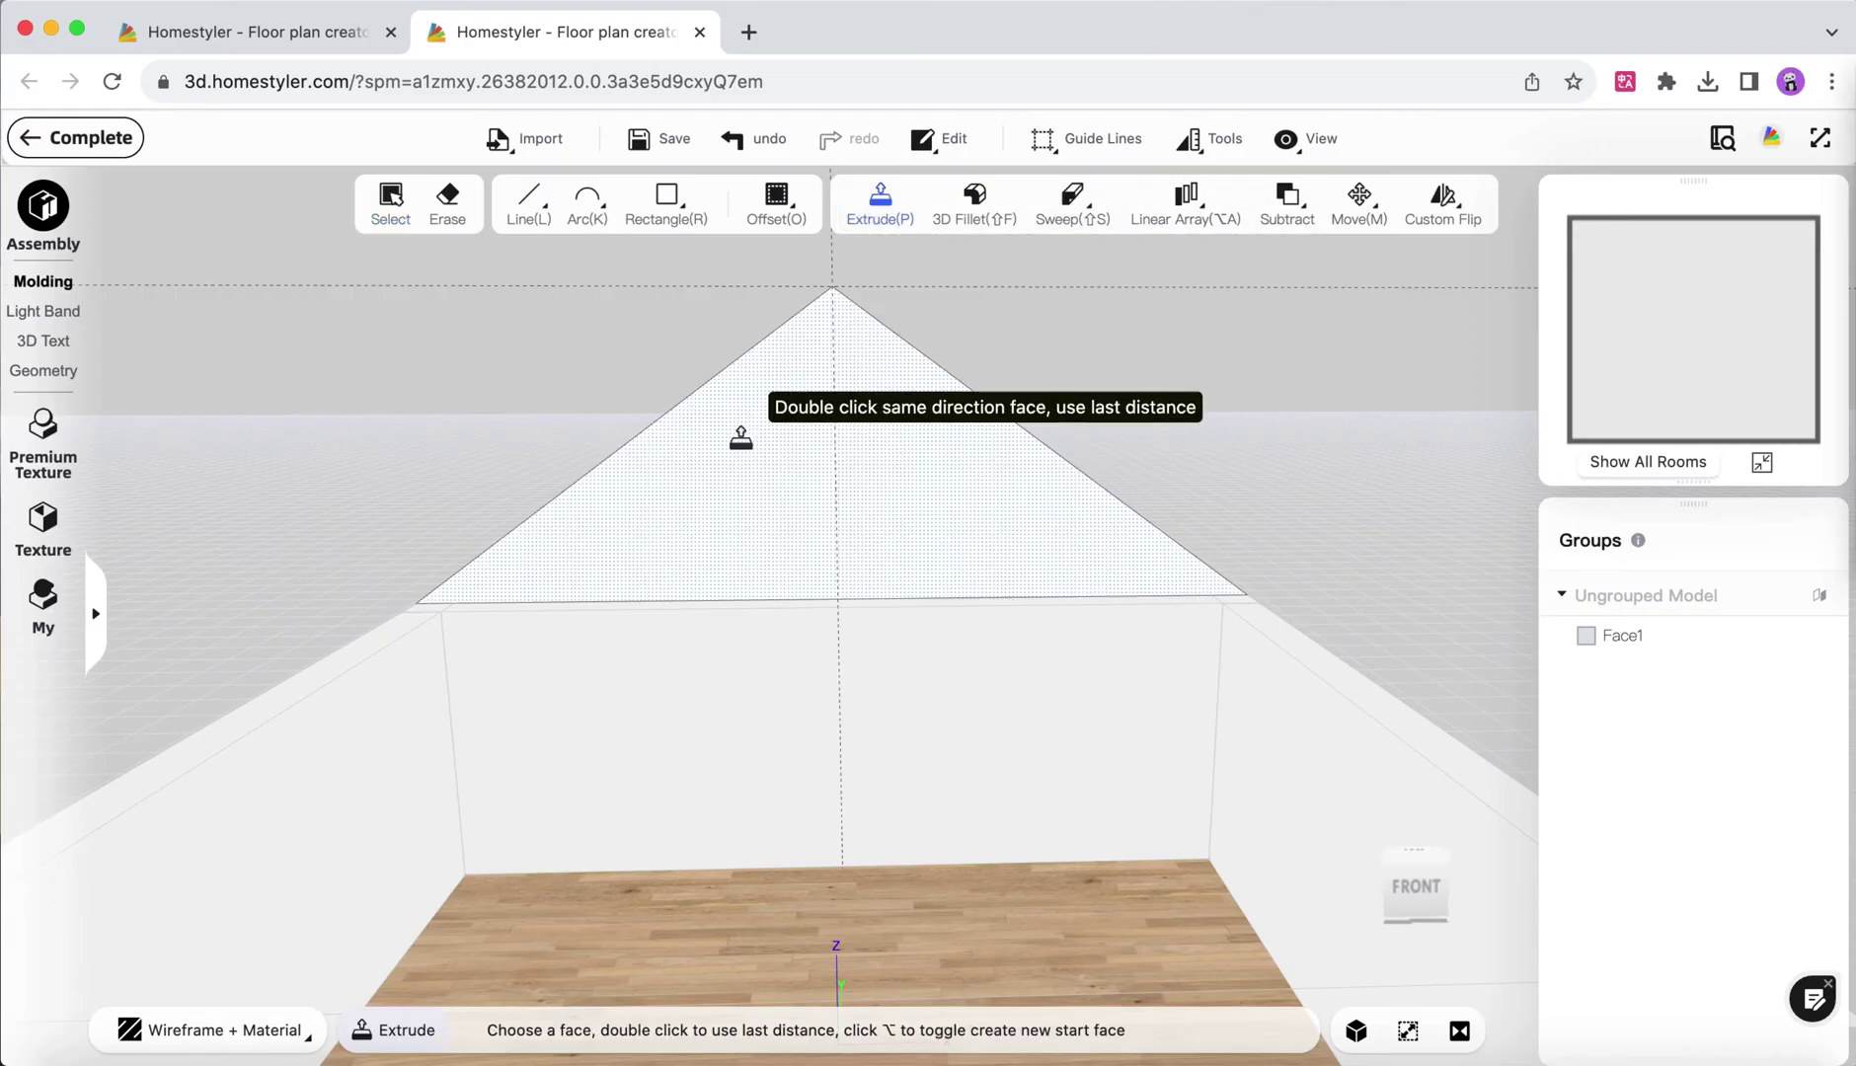
left_click(741, 543)
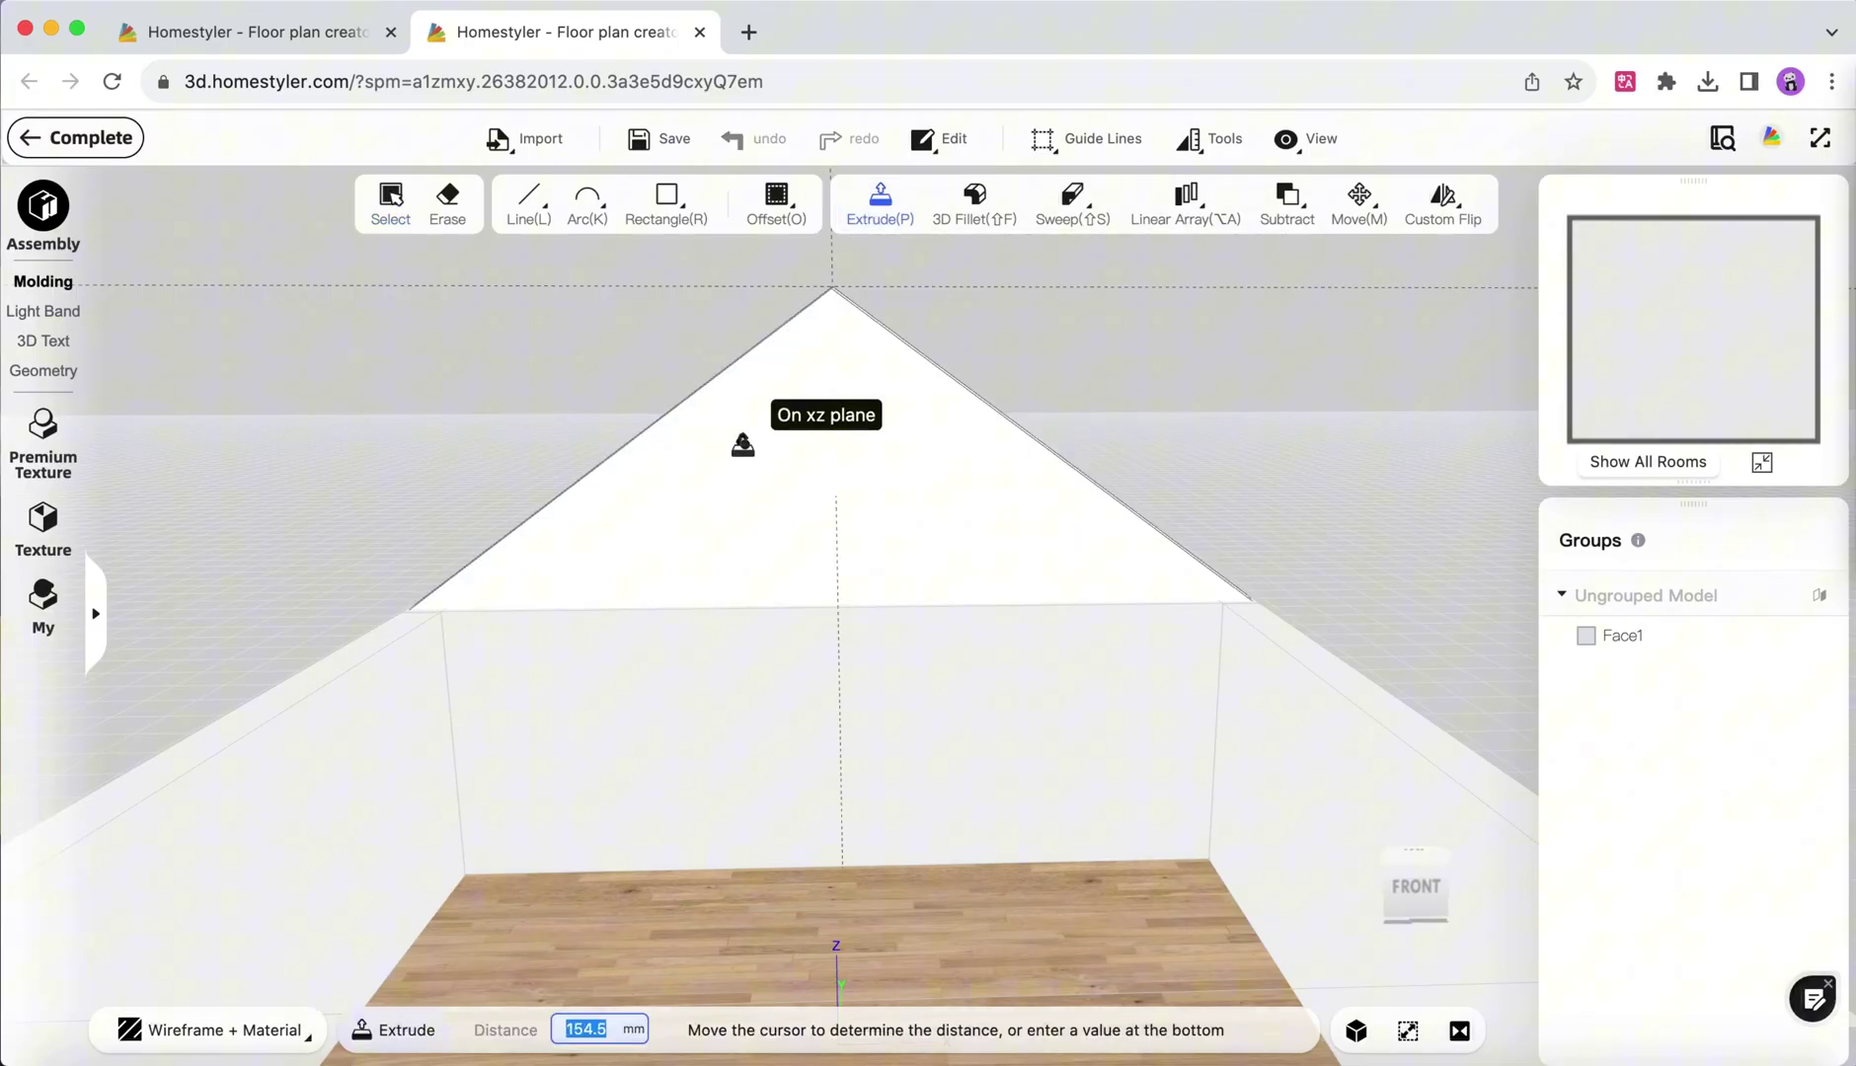
type("3")
key("Return")
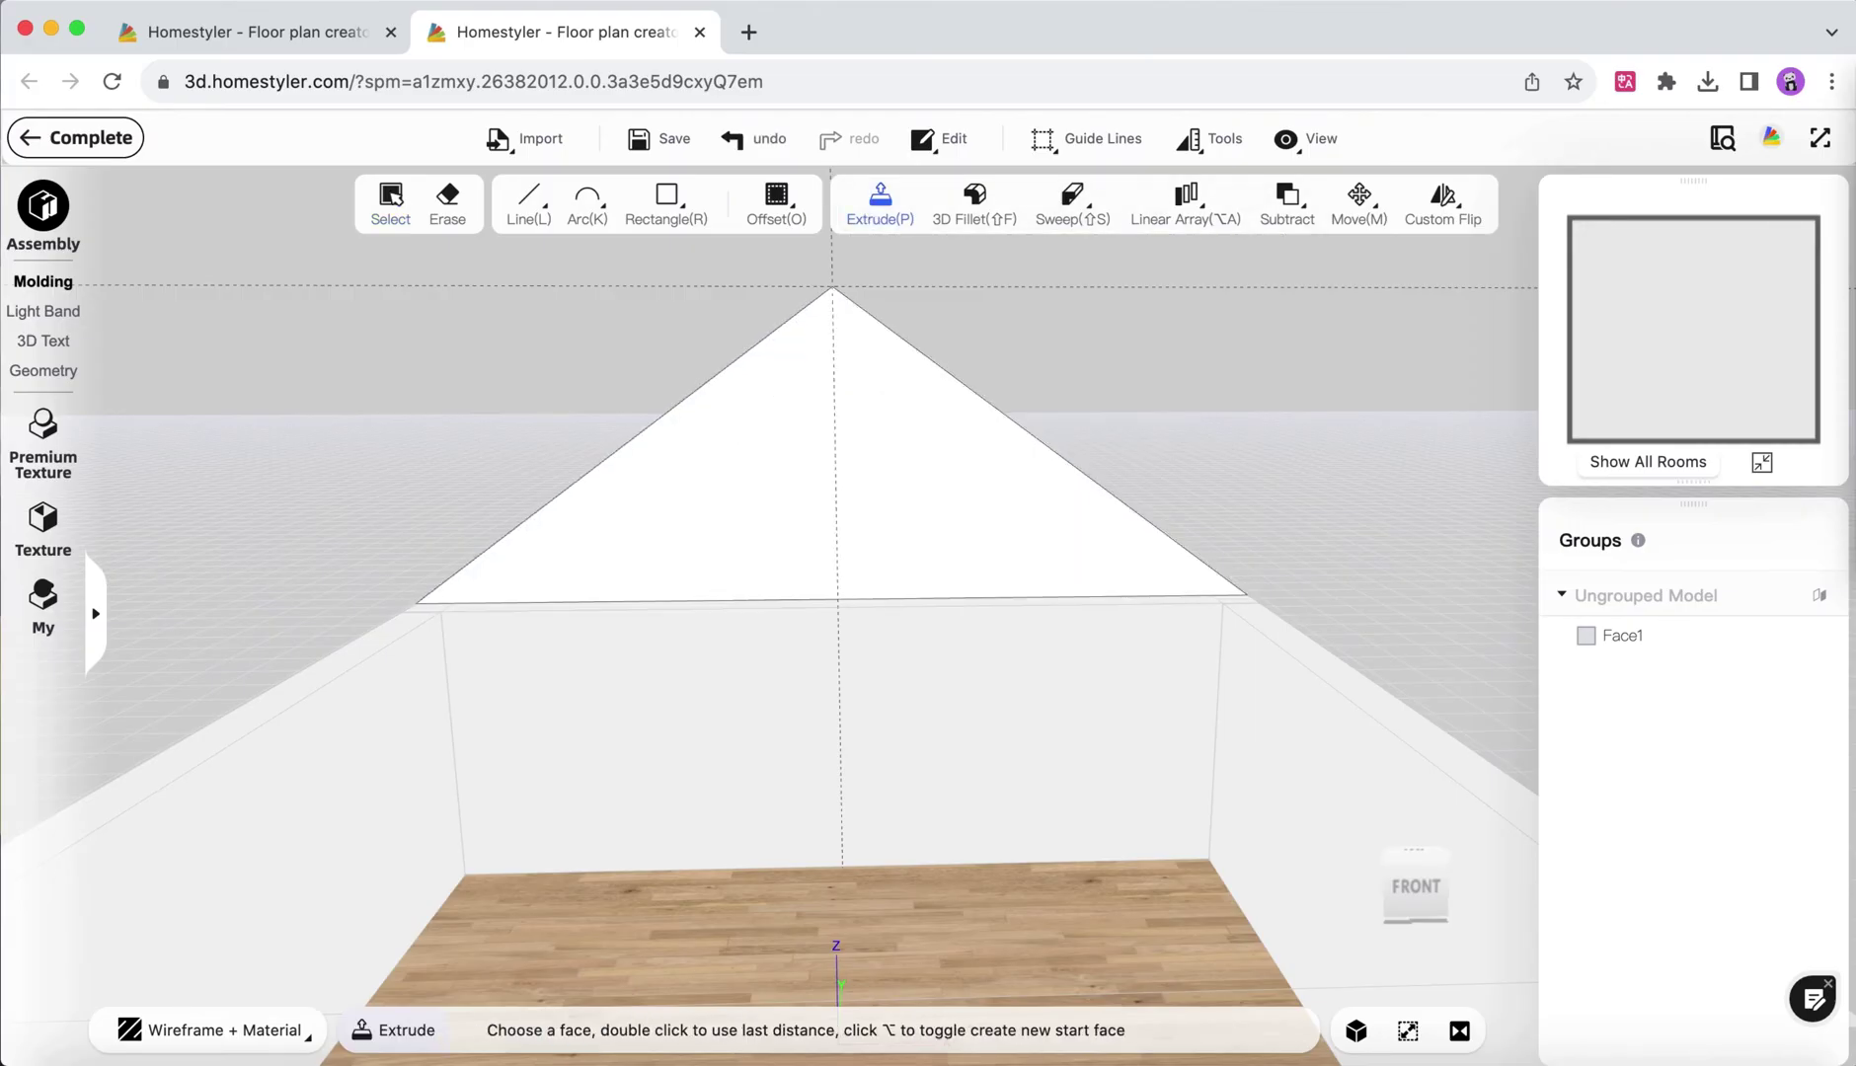
key("Escape")
Select the whole extruded gable body and group its faces.
left_click_drag(448, 452, 1000, 574)
left_click_drag(456, 768, 754, 480)
double_click(810, 510)
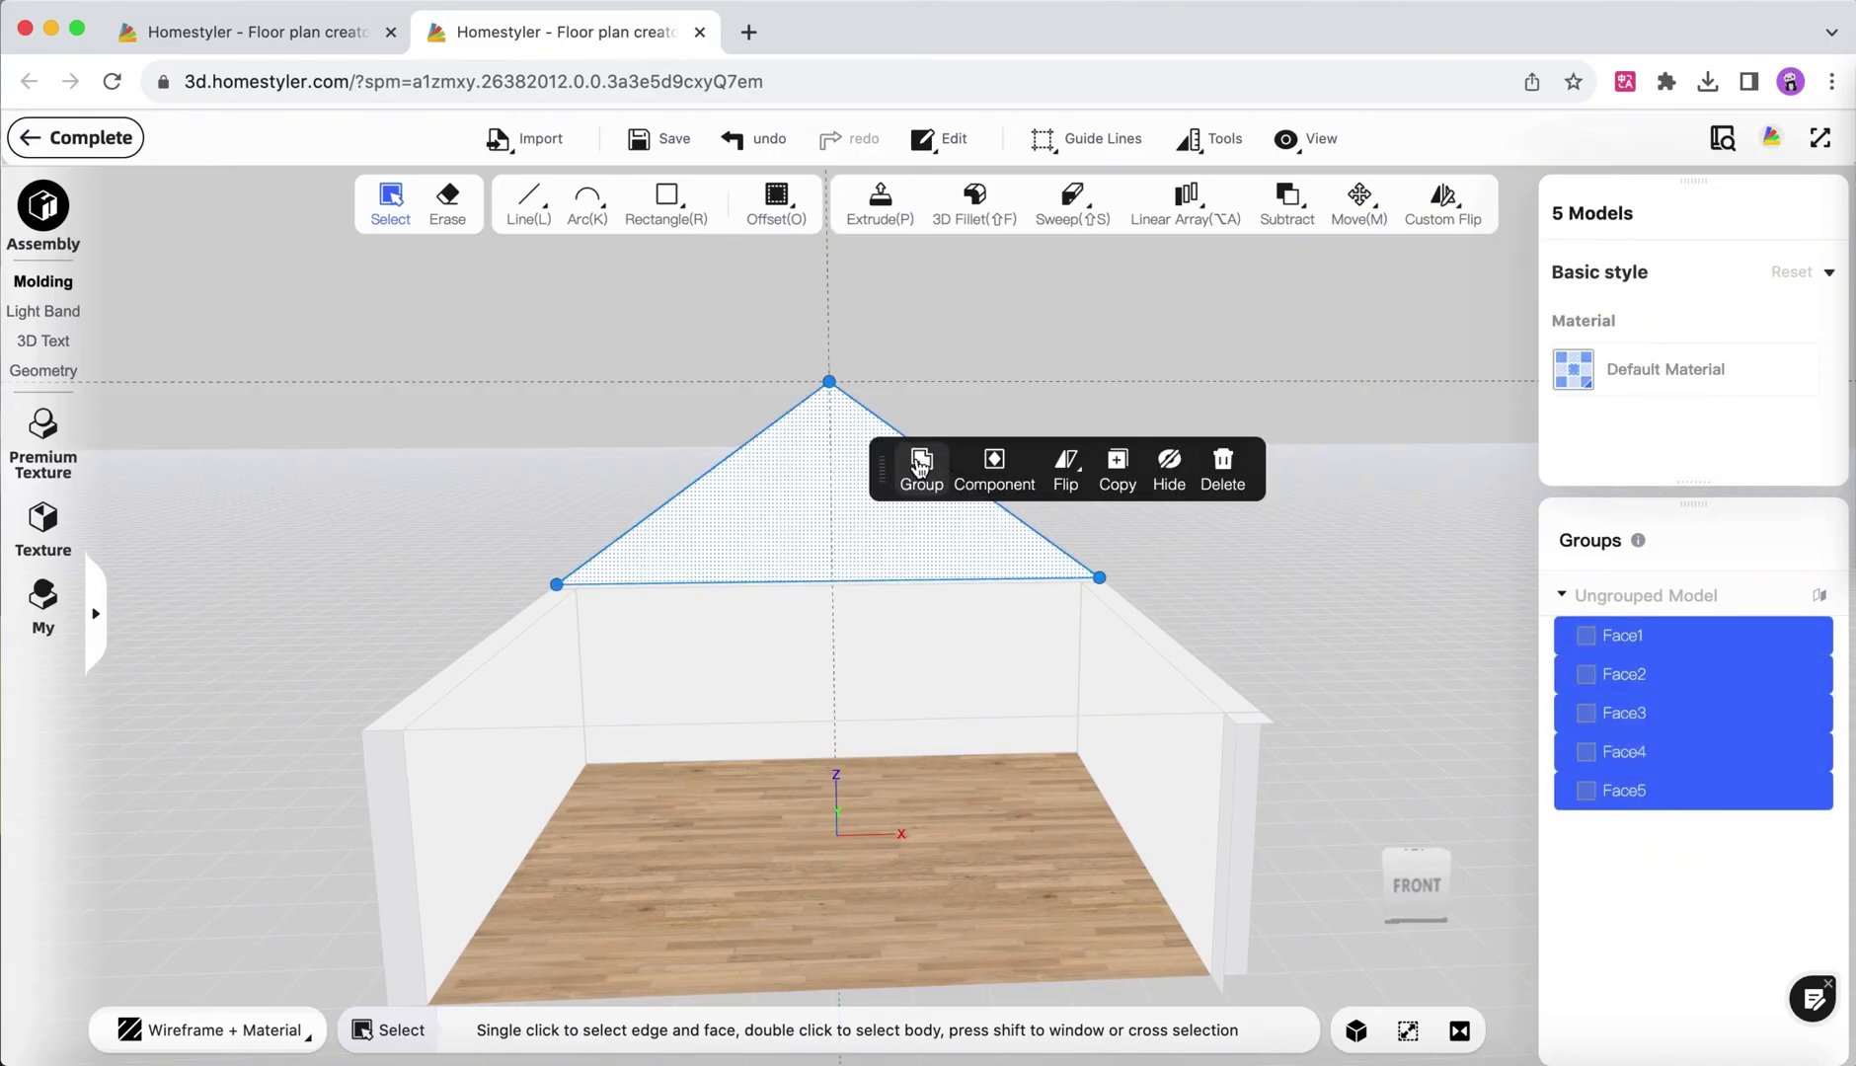
left_click(919, 462)
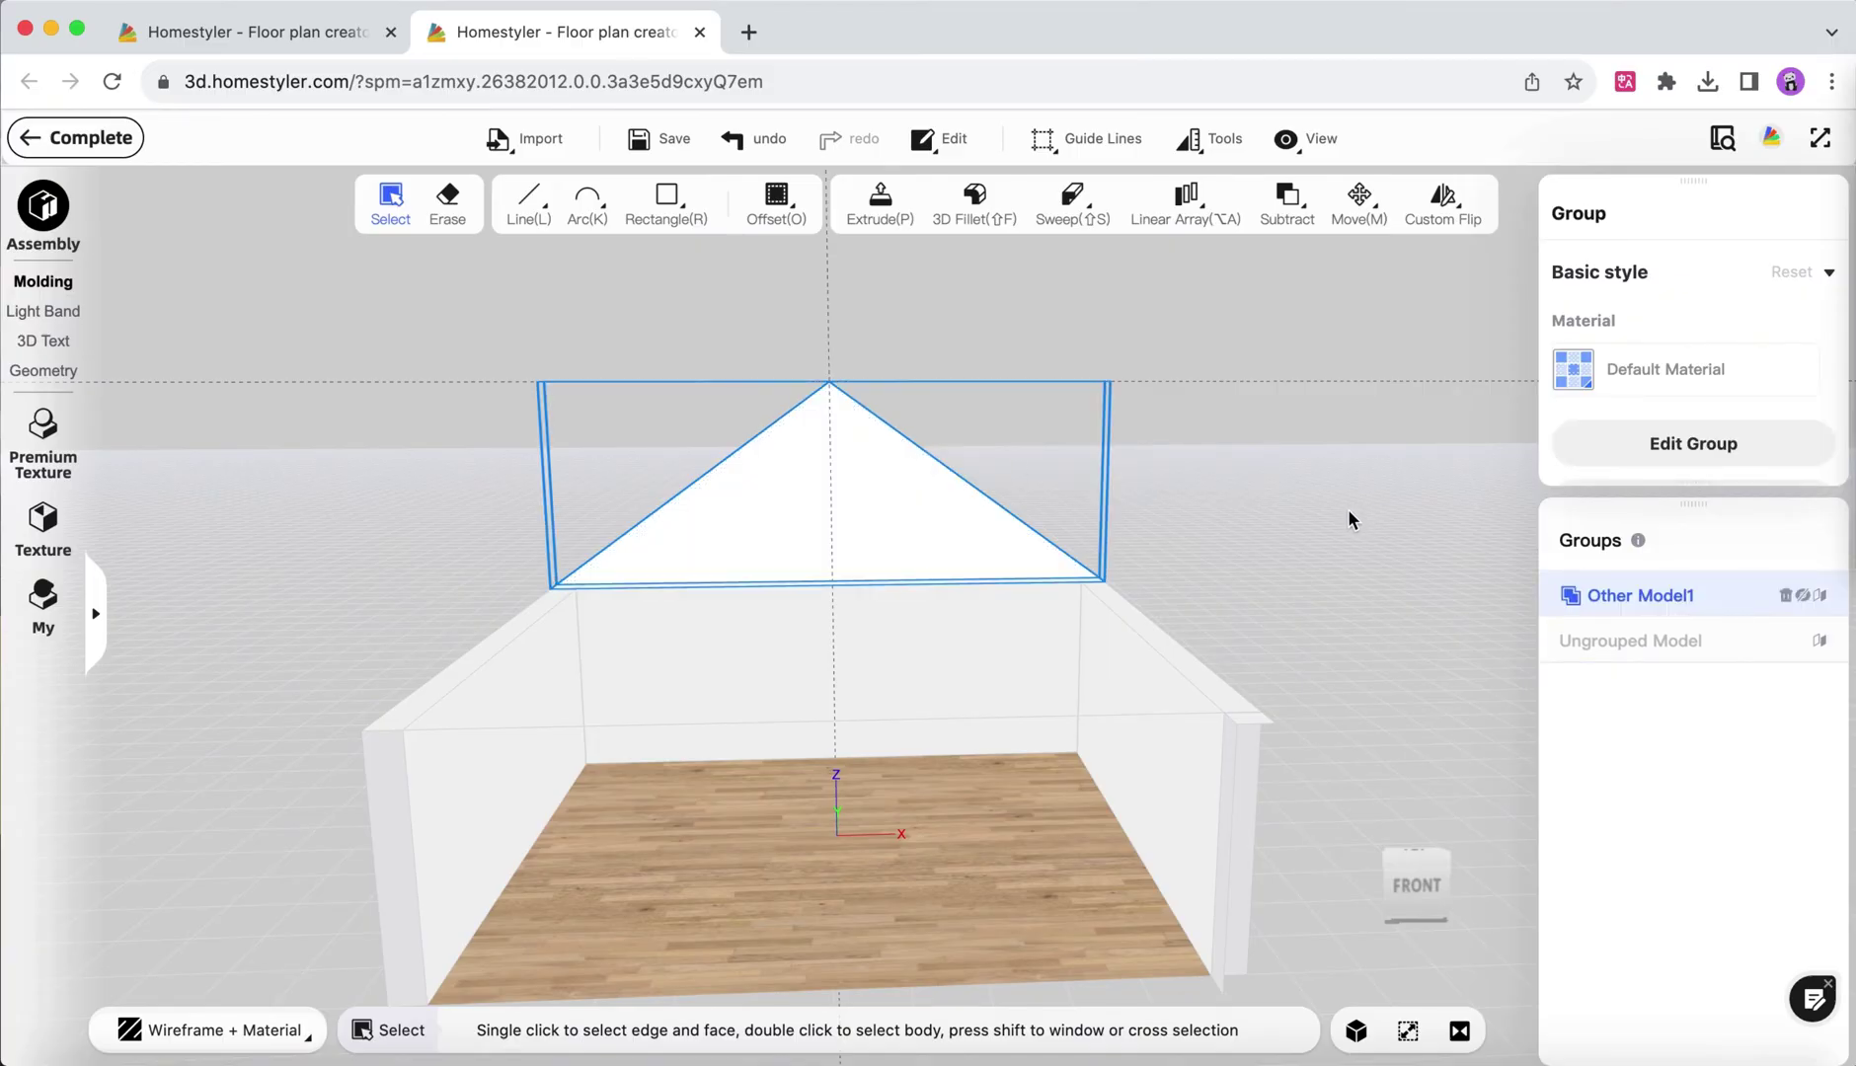
Copy the gable group from its outer bottom corner to the matching outer corner of the opposite wall.
left_click_drag(638, 683, 1227, 714)
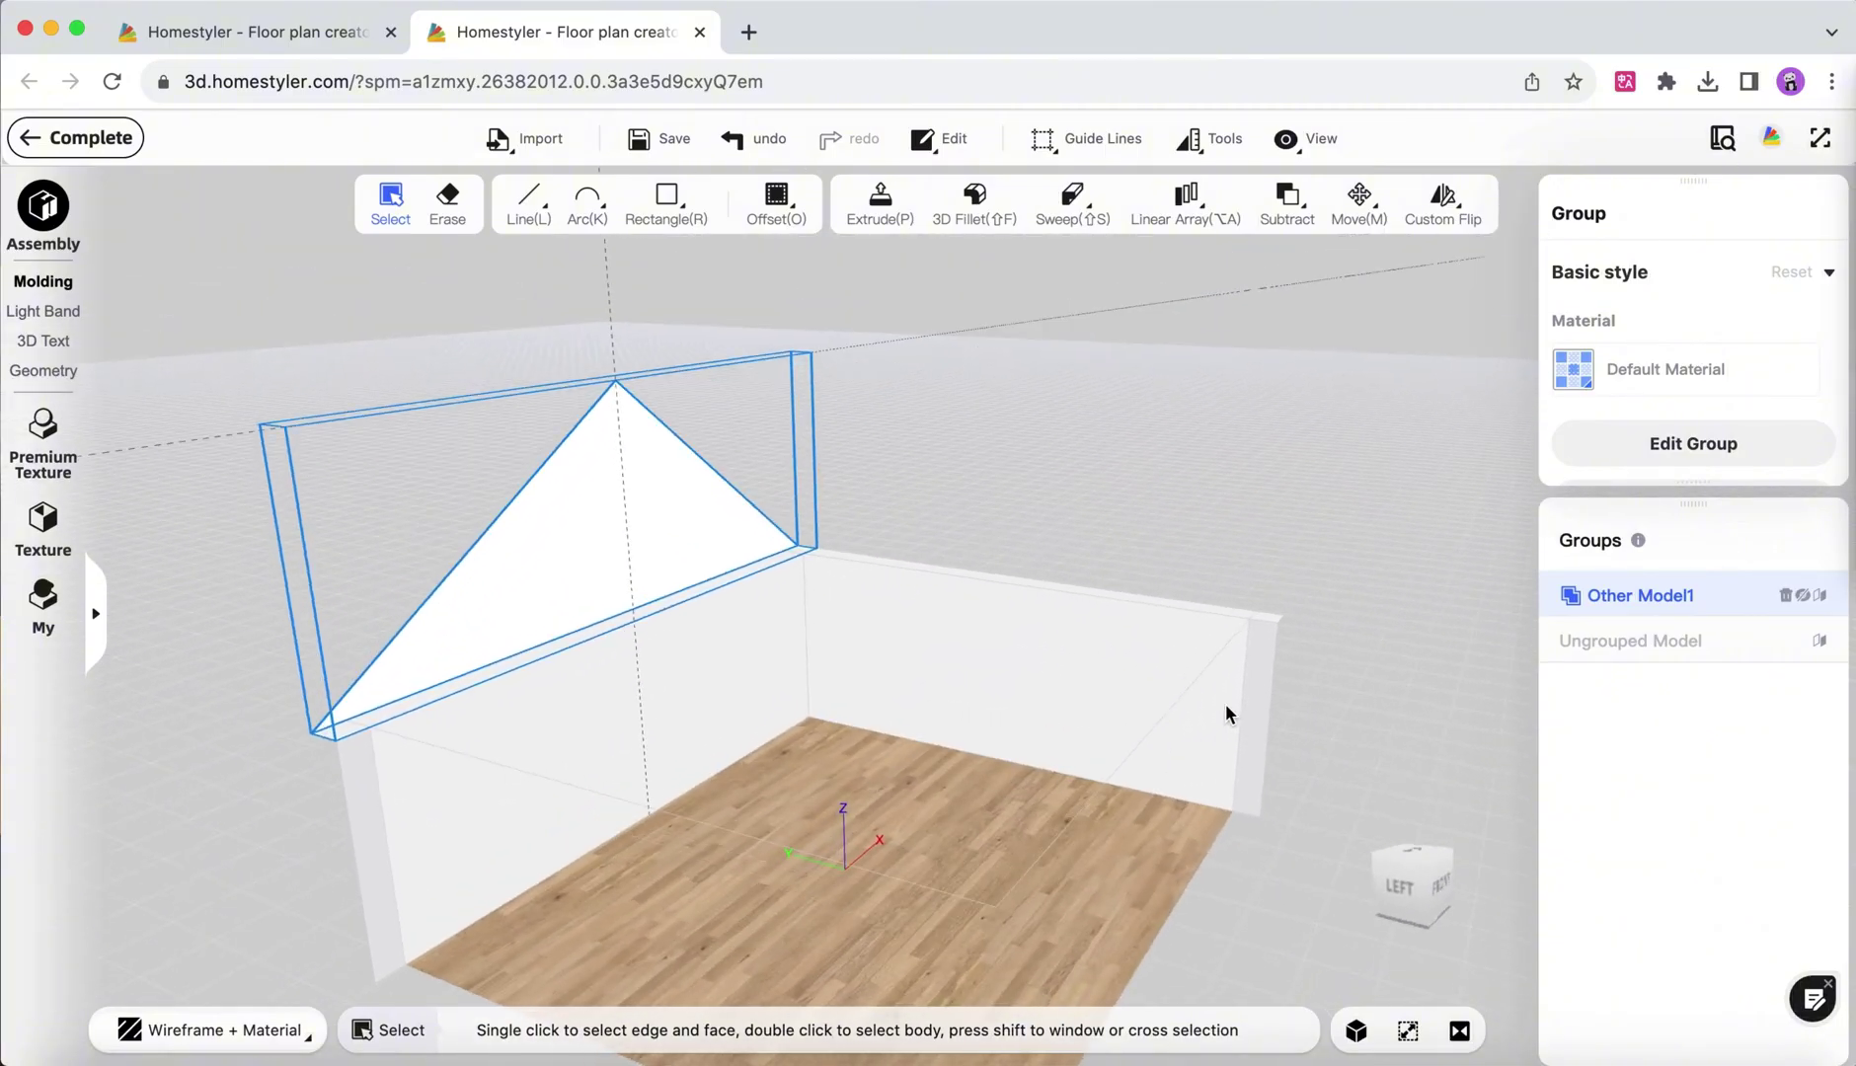
scroll(1227, 714, "down", 3)
left_click_drag(346, 750, 664, 748)
left_click(729, 654)
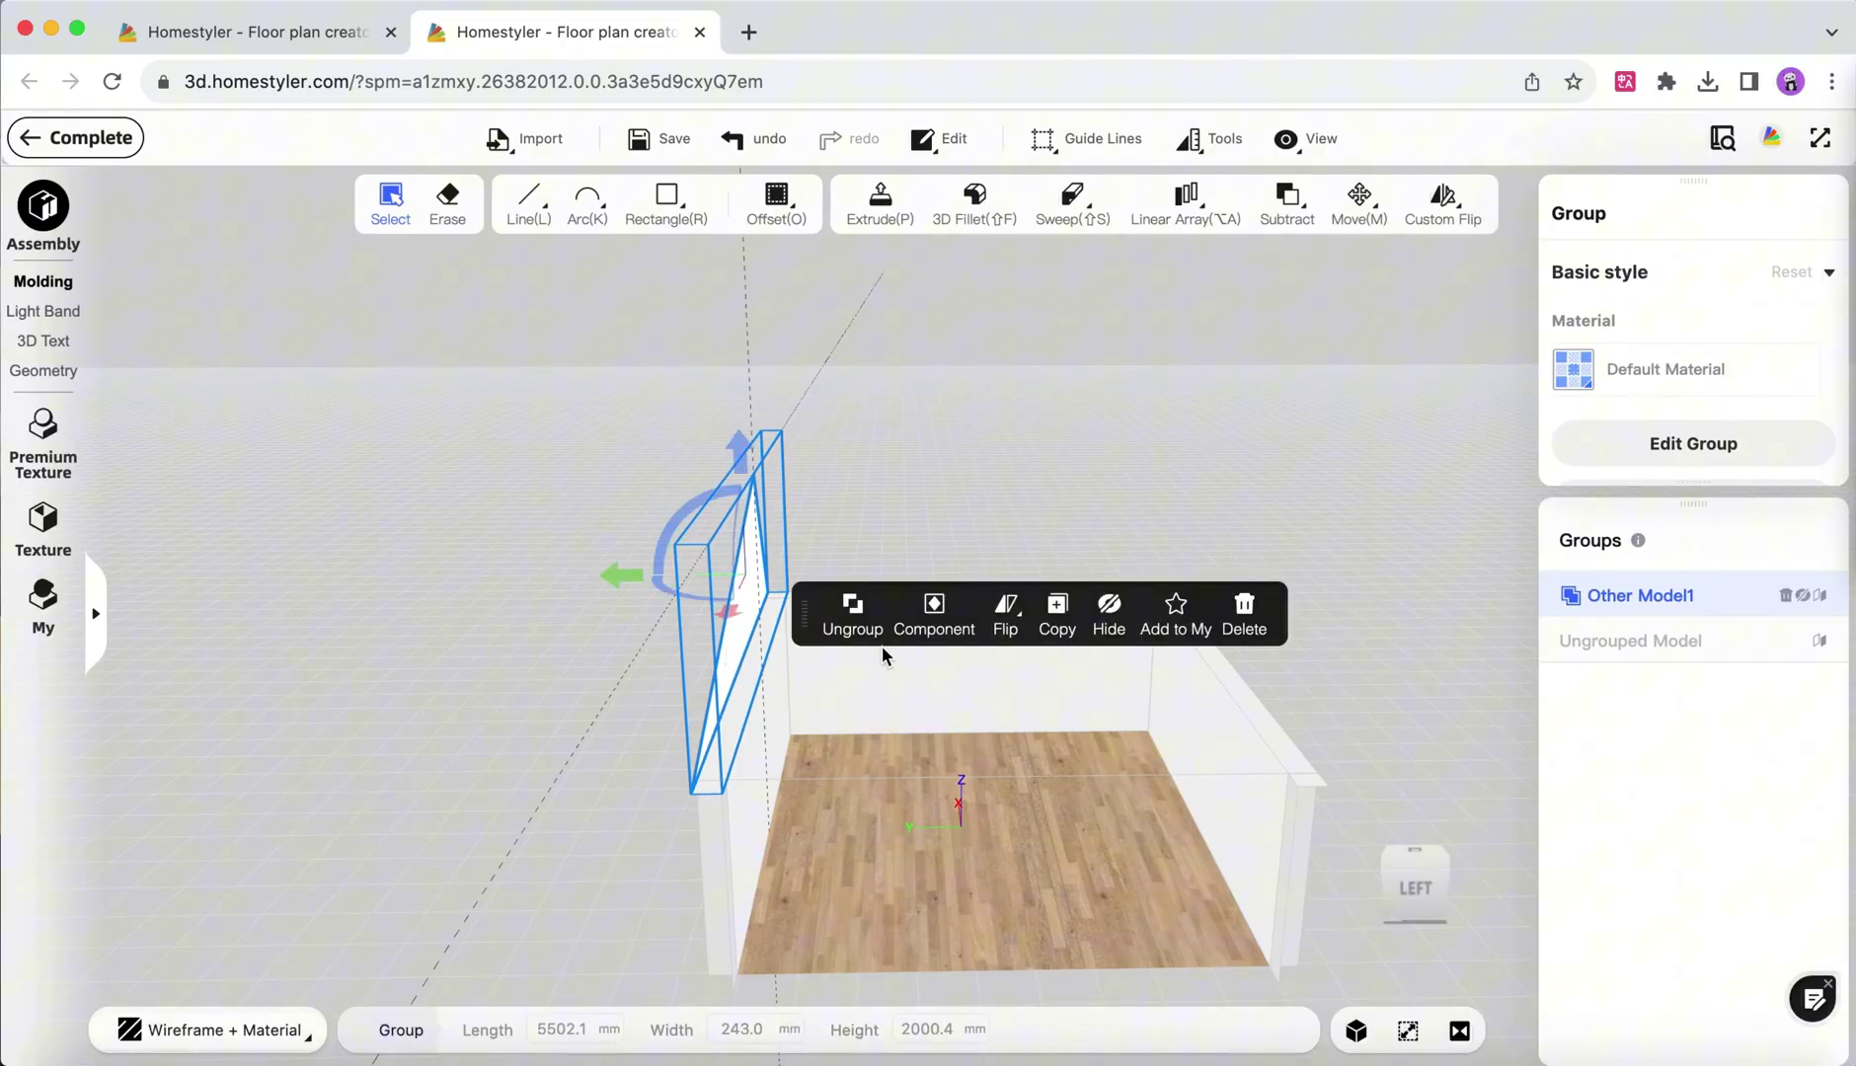
left_click(1056, 614)
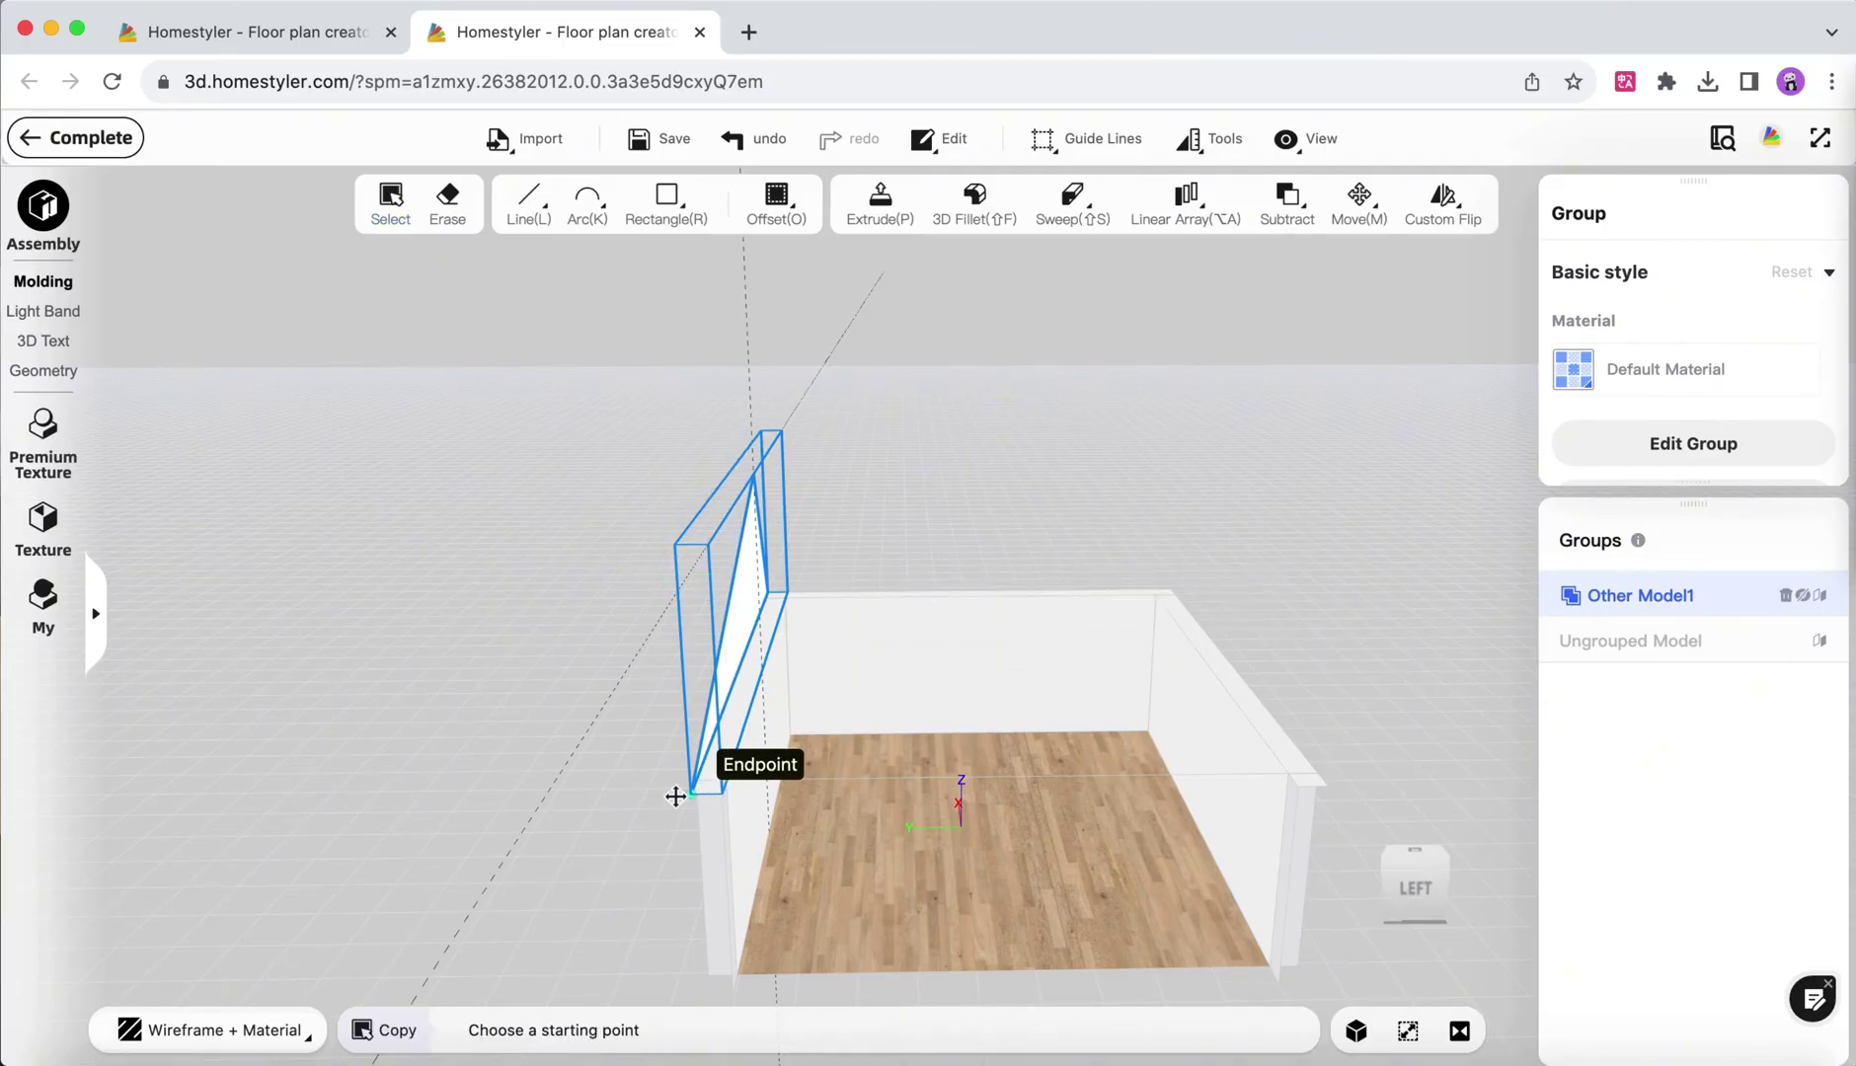
left_click(691, 792)
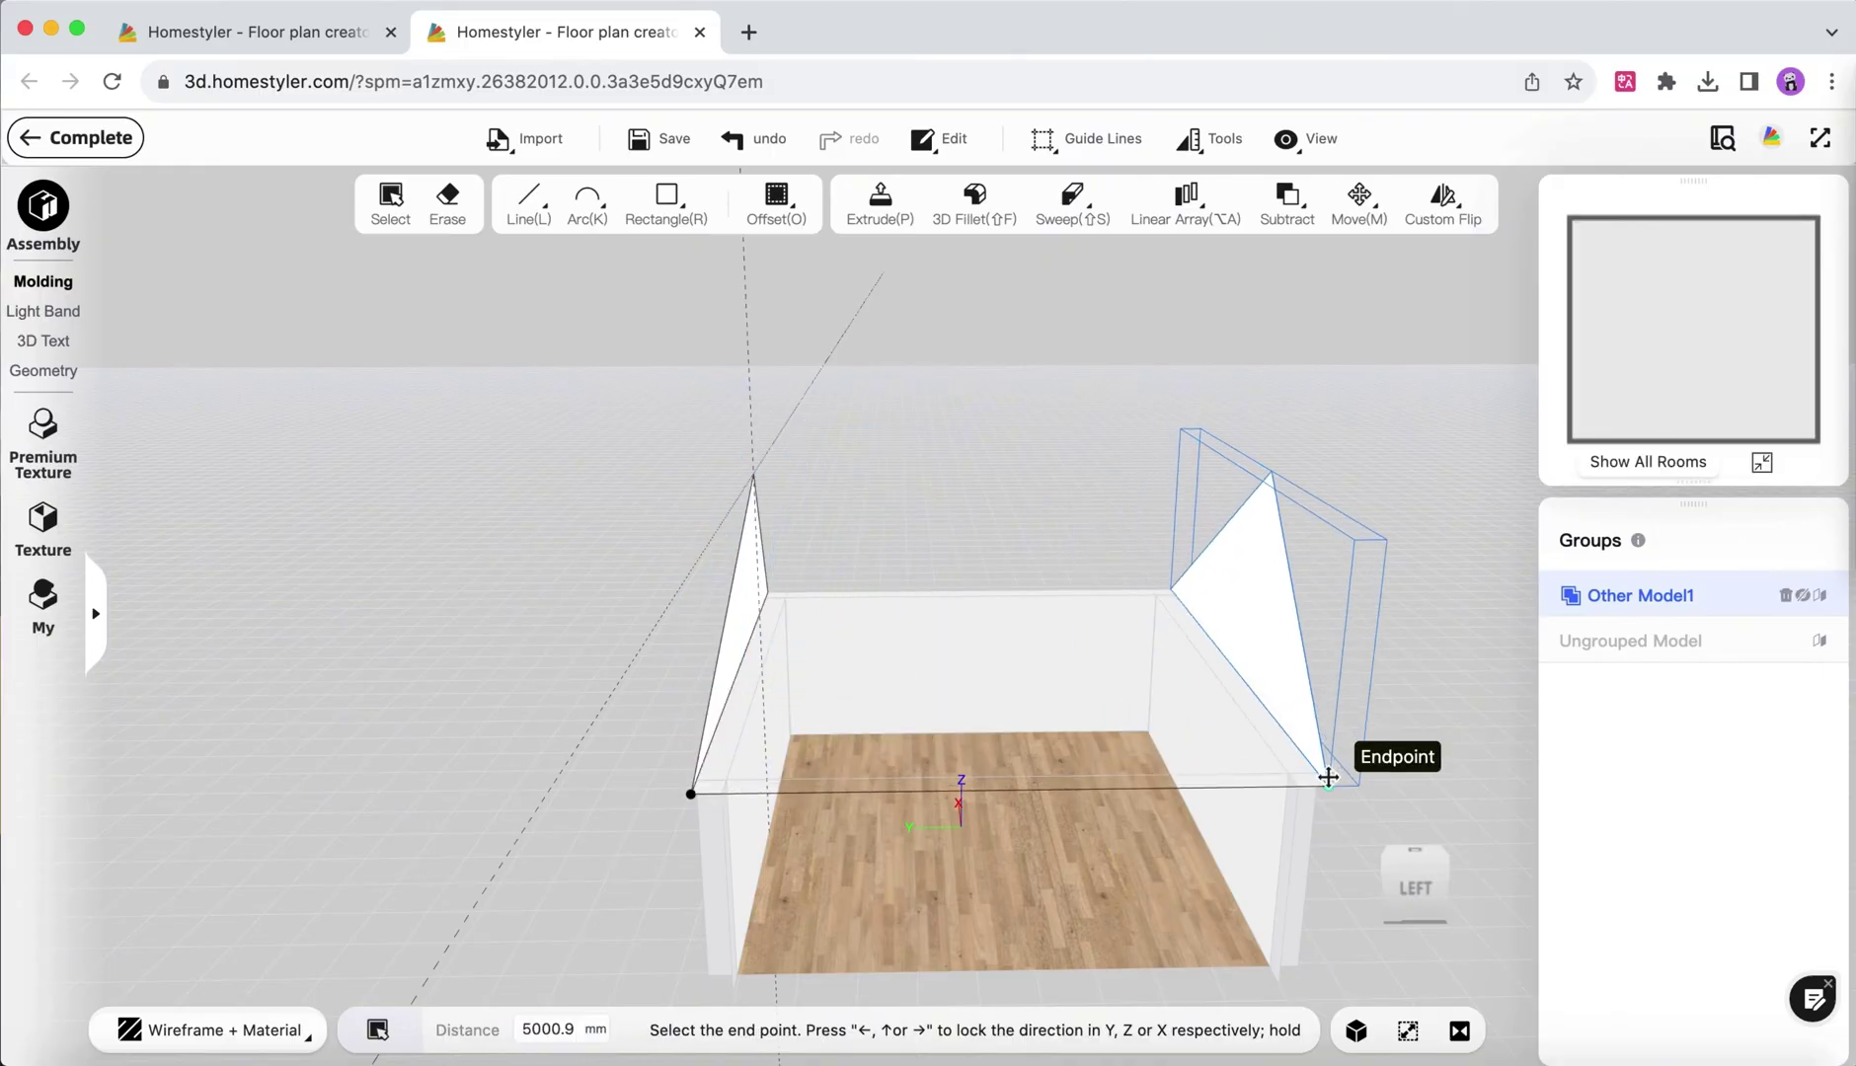
left_click(1081, 832)
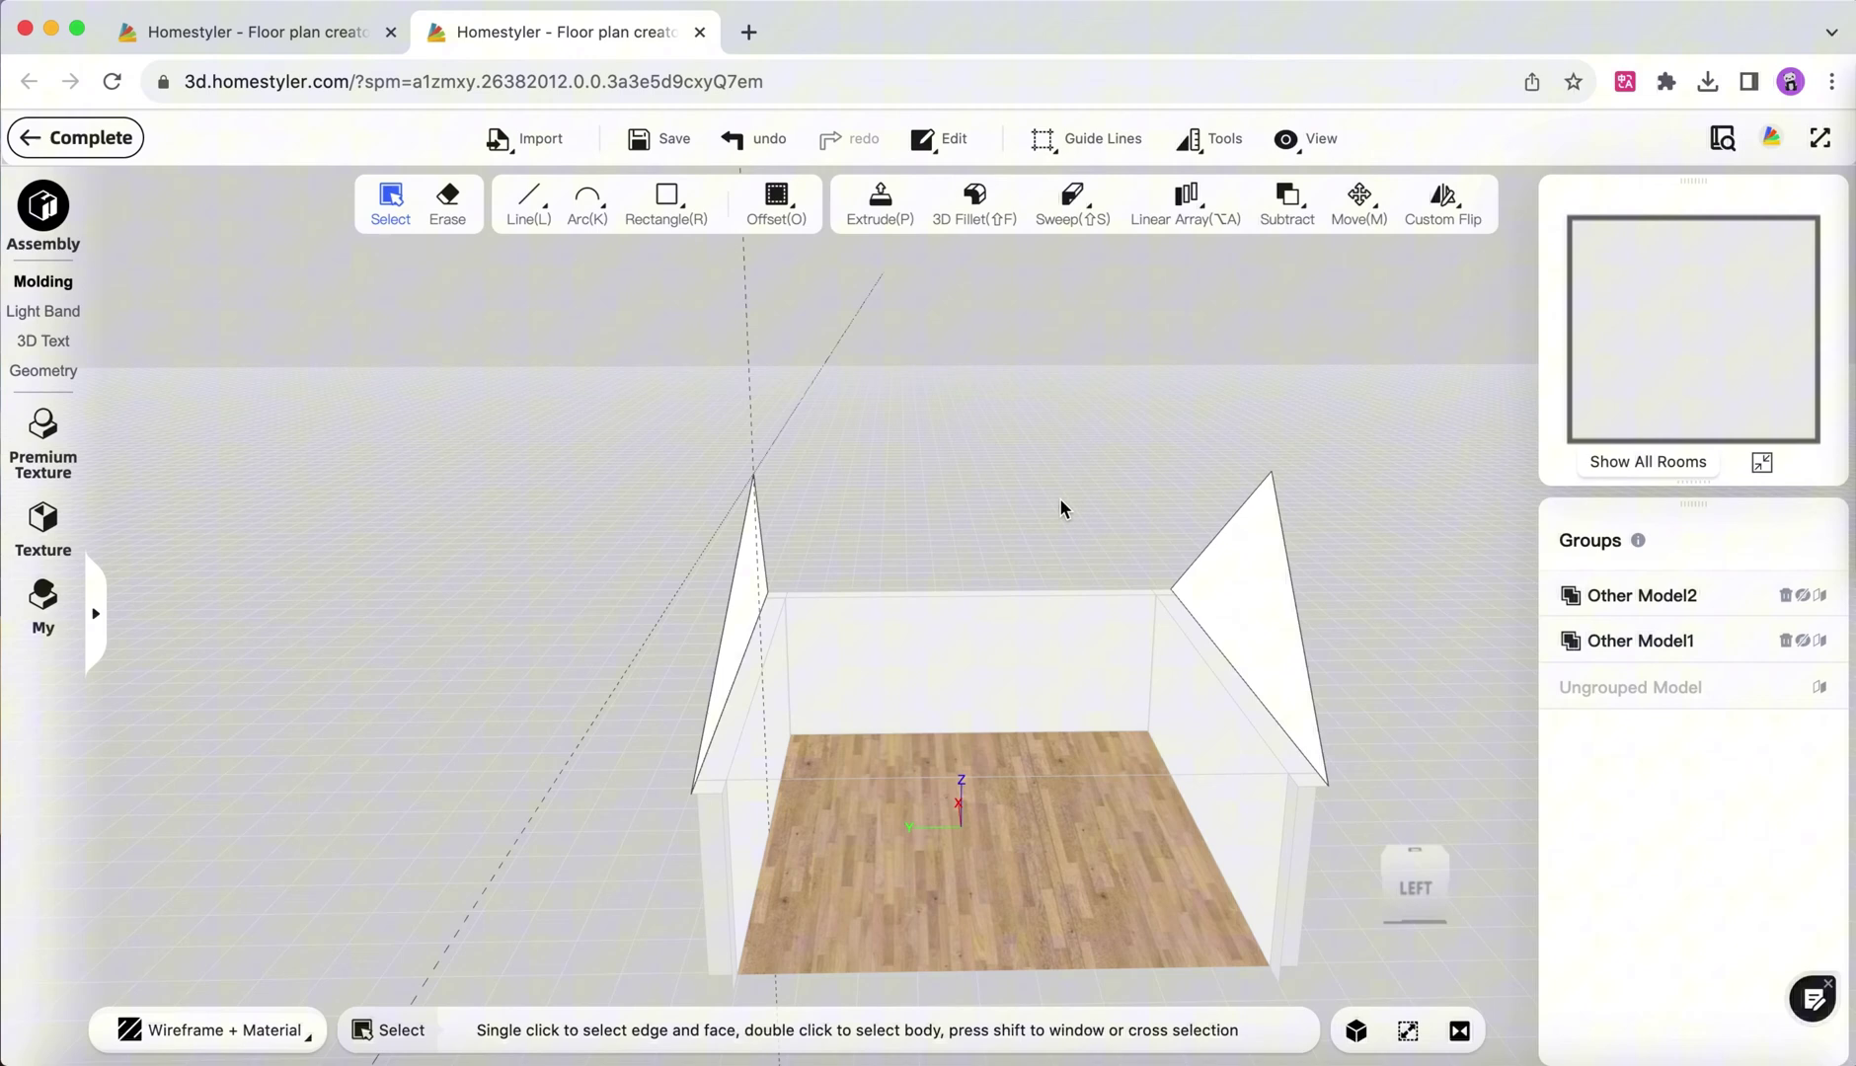
Draw a rectangle of about 5495 by 5001 mm across the room's wall tops between diagonally opposite outer corners.
left_click_drag(1065, 506, 406, 610)
left_click_drag(914, 647, 1114, 690)
right_click_drag(1197, 521, 1184, 453)
key("r")
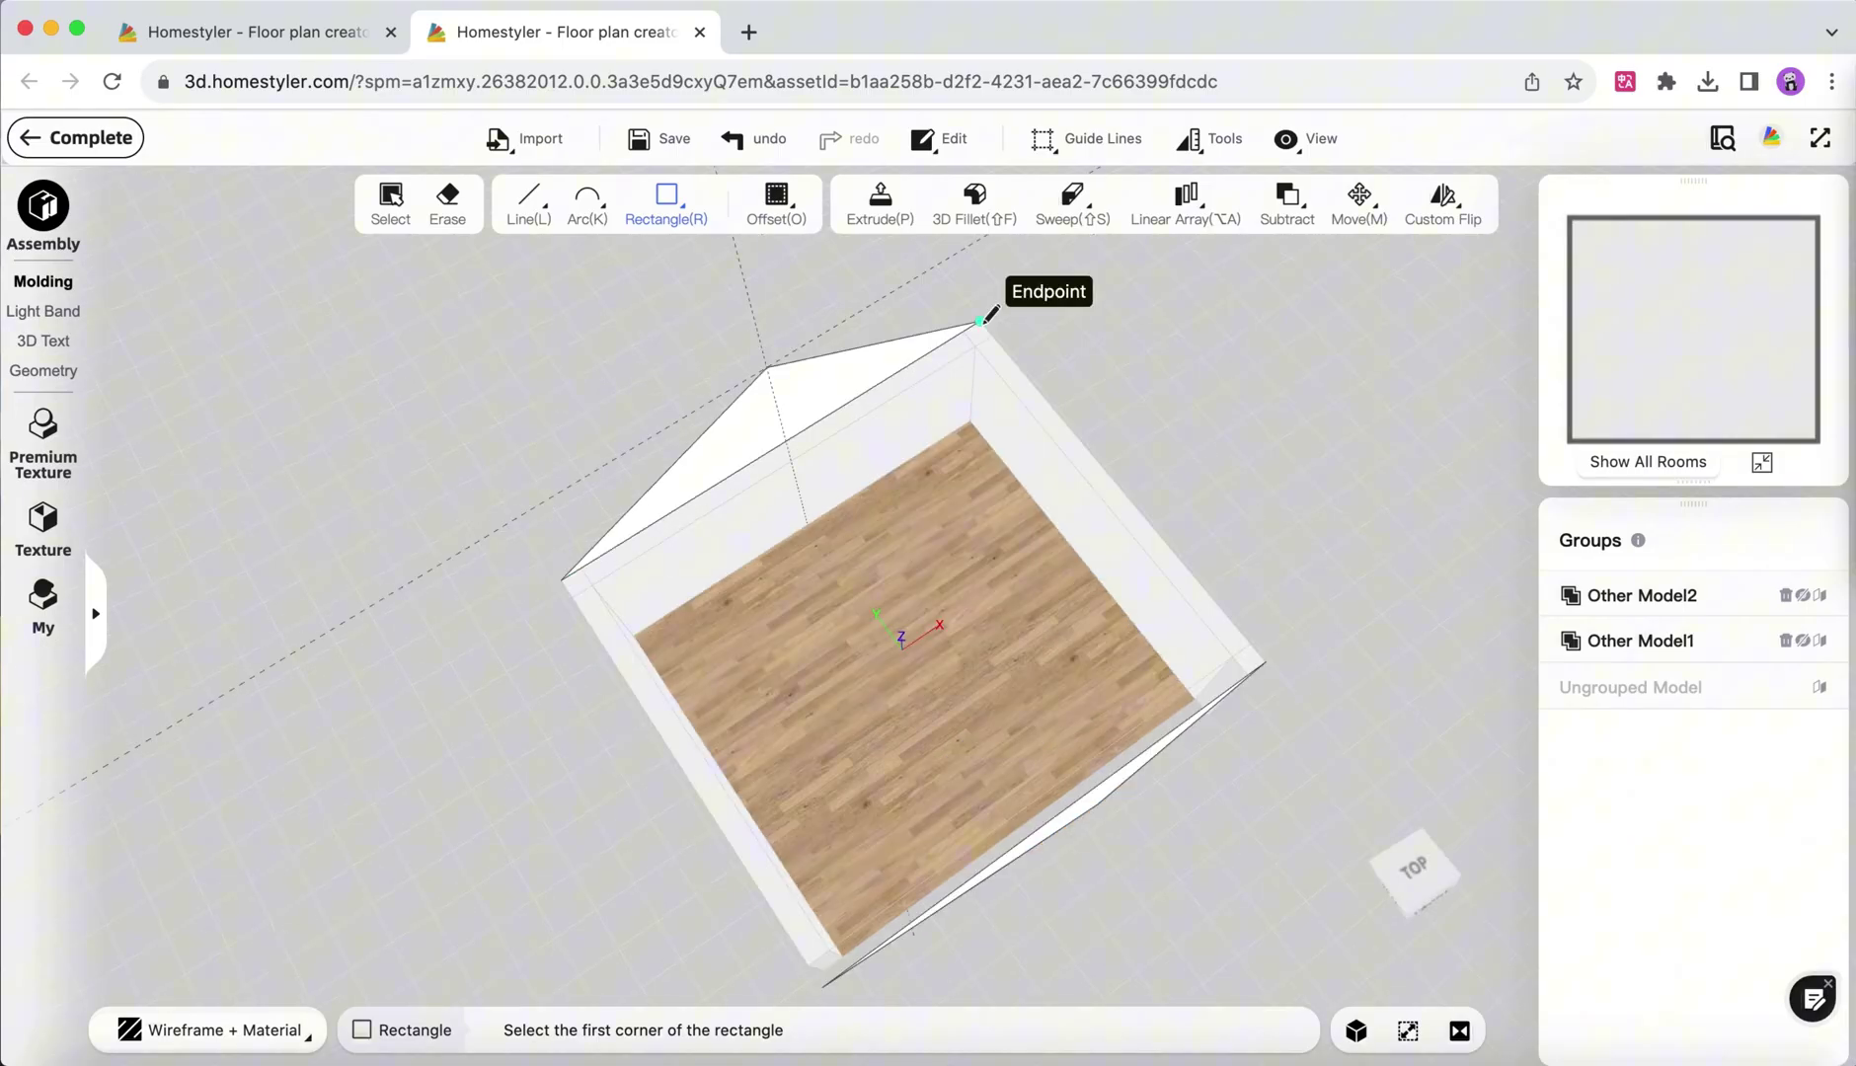
left_click(980, 321)
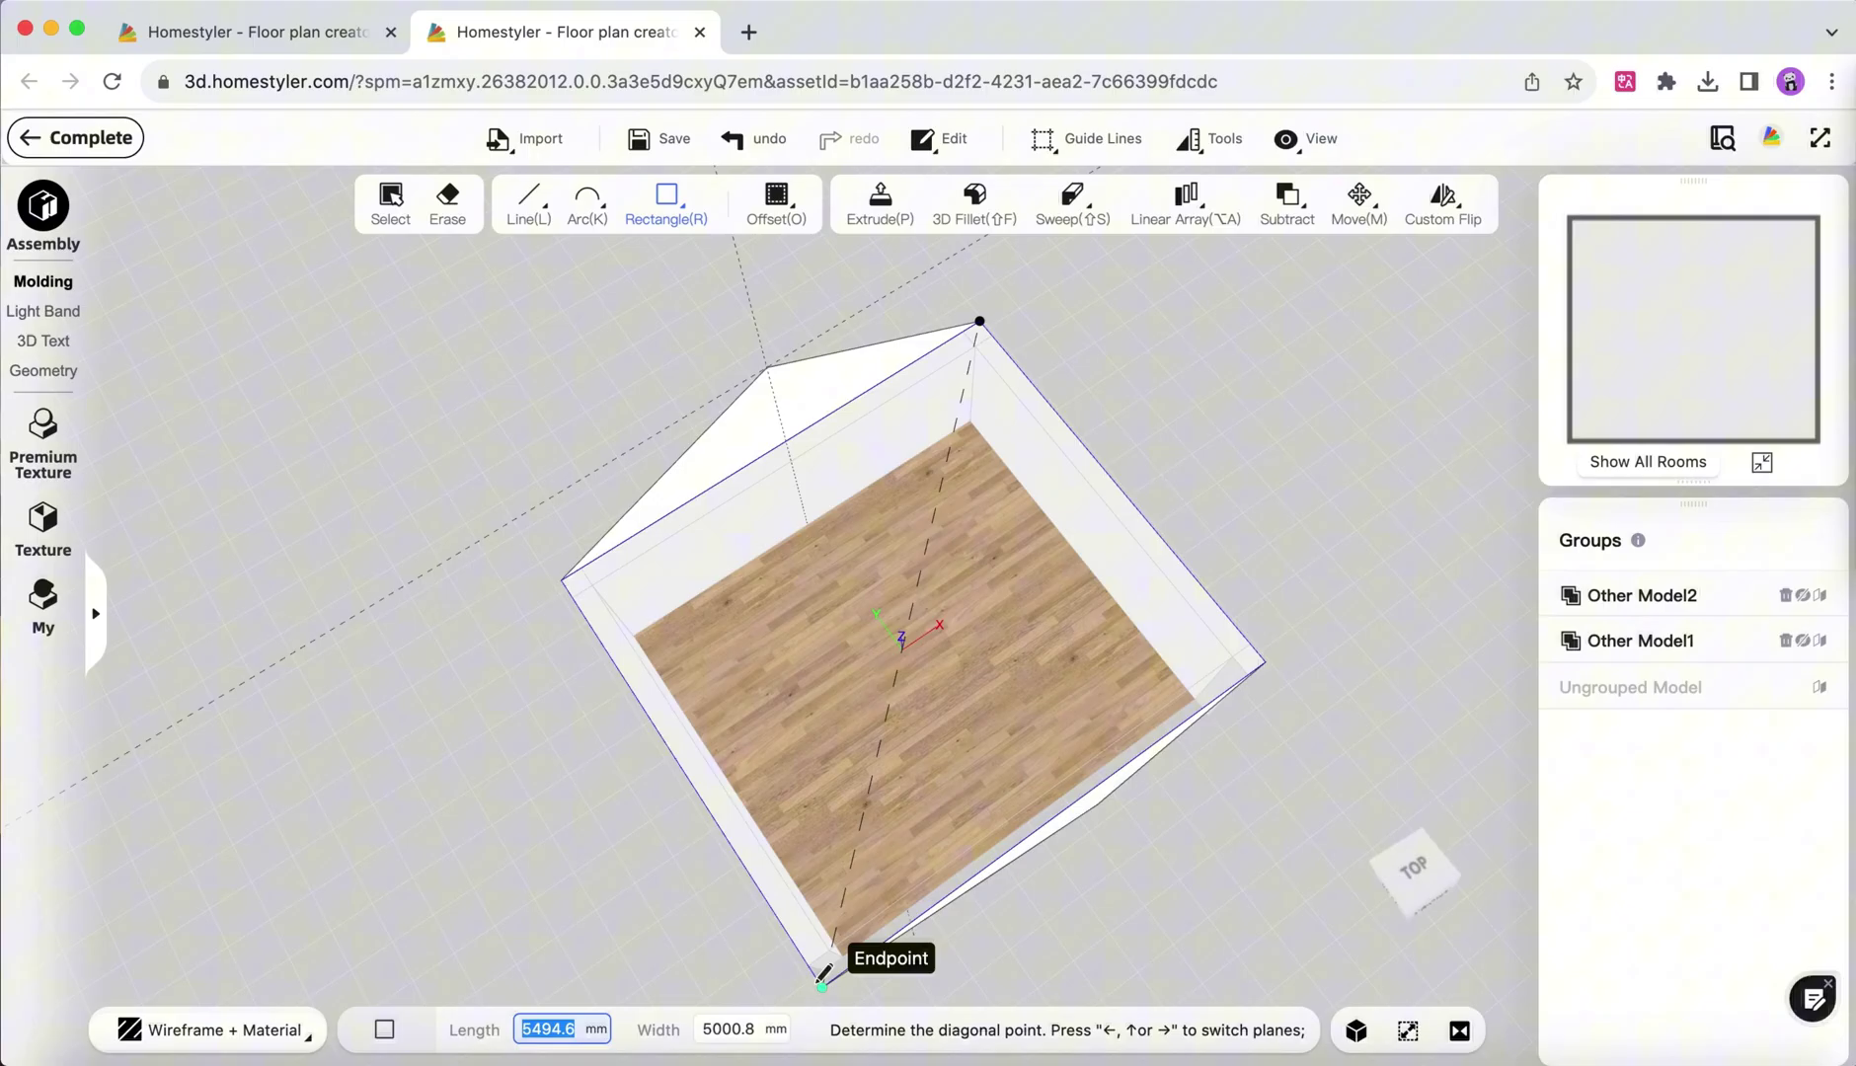
left_click(810, 963)
key("Escape")
Place a vertical guide line midway along the side wall between the gables, offset from the wall's vertical inner edge.
left_click_drag(542, 817, 441, 470)
left_click_drag(1005, 502, 869, 380)
mouse_move(1086, 160)
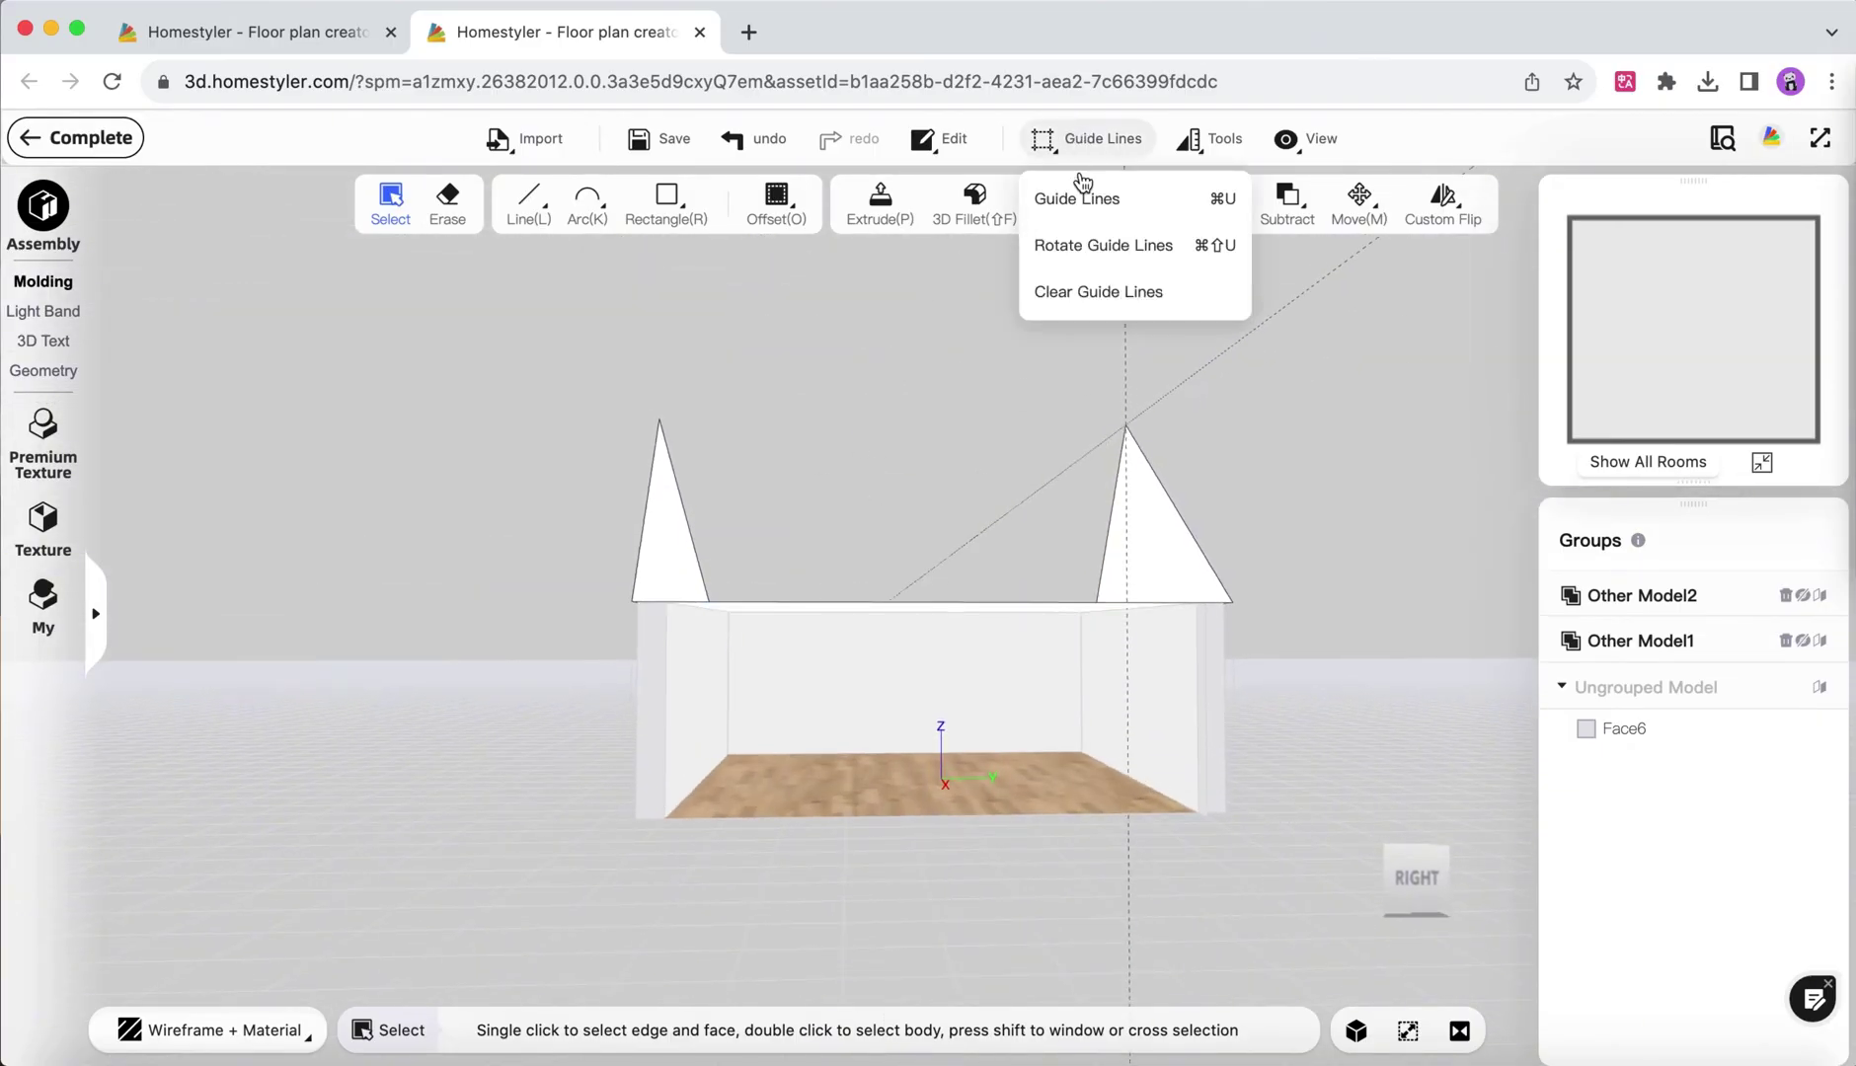
left_click(1079, 203)
left_click(747, 690)
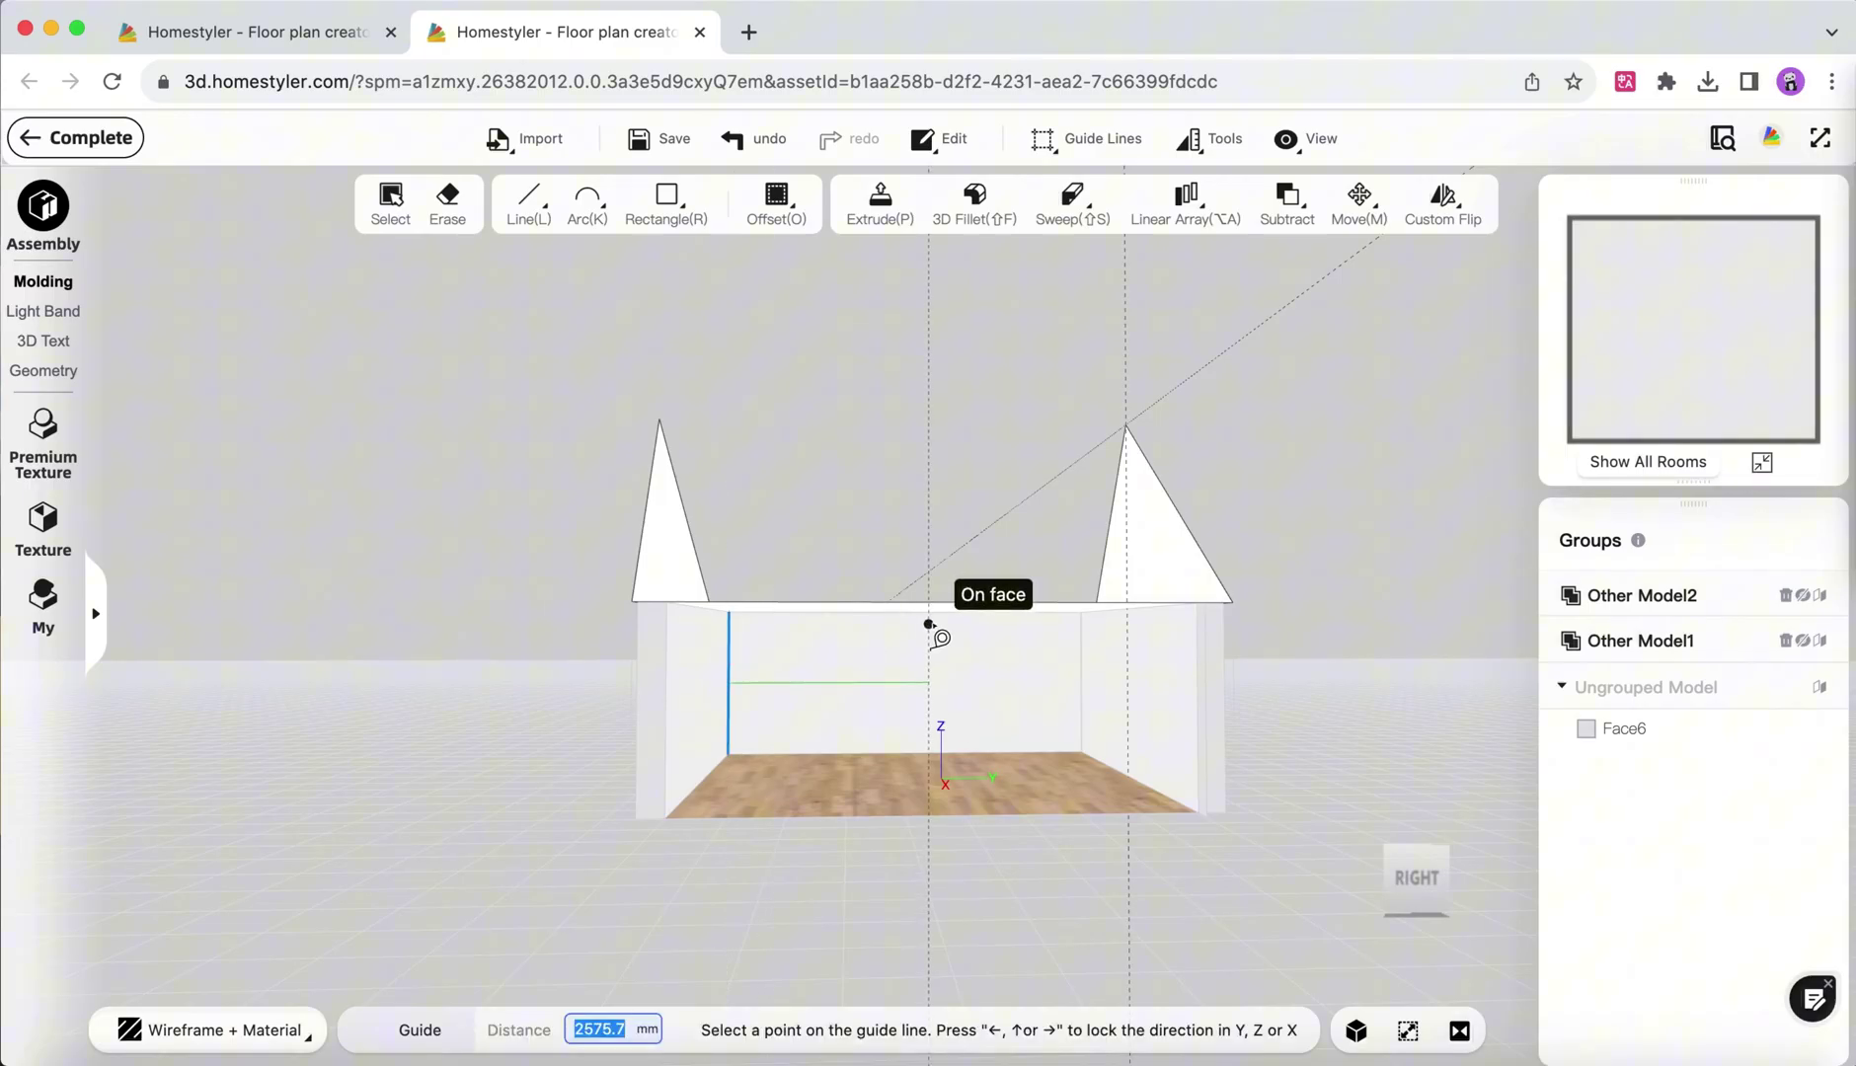
left_click(919, 625)
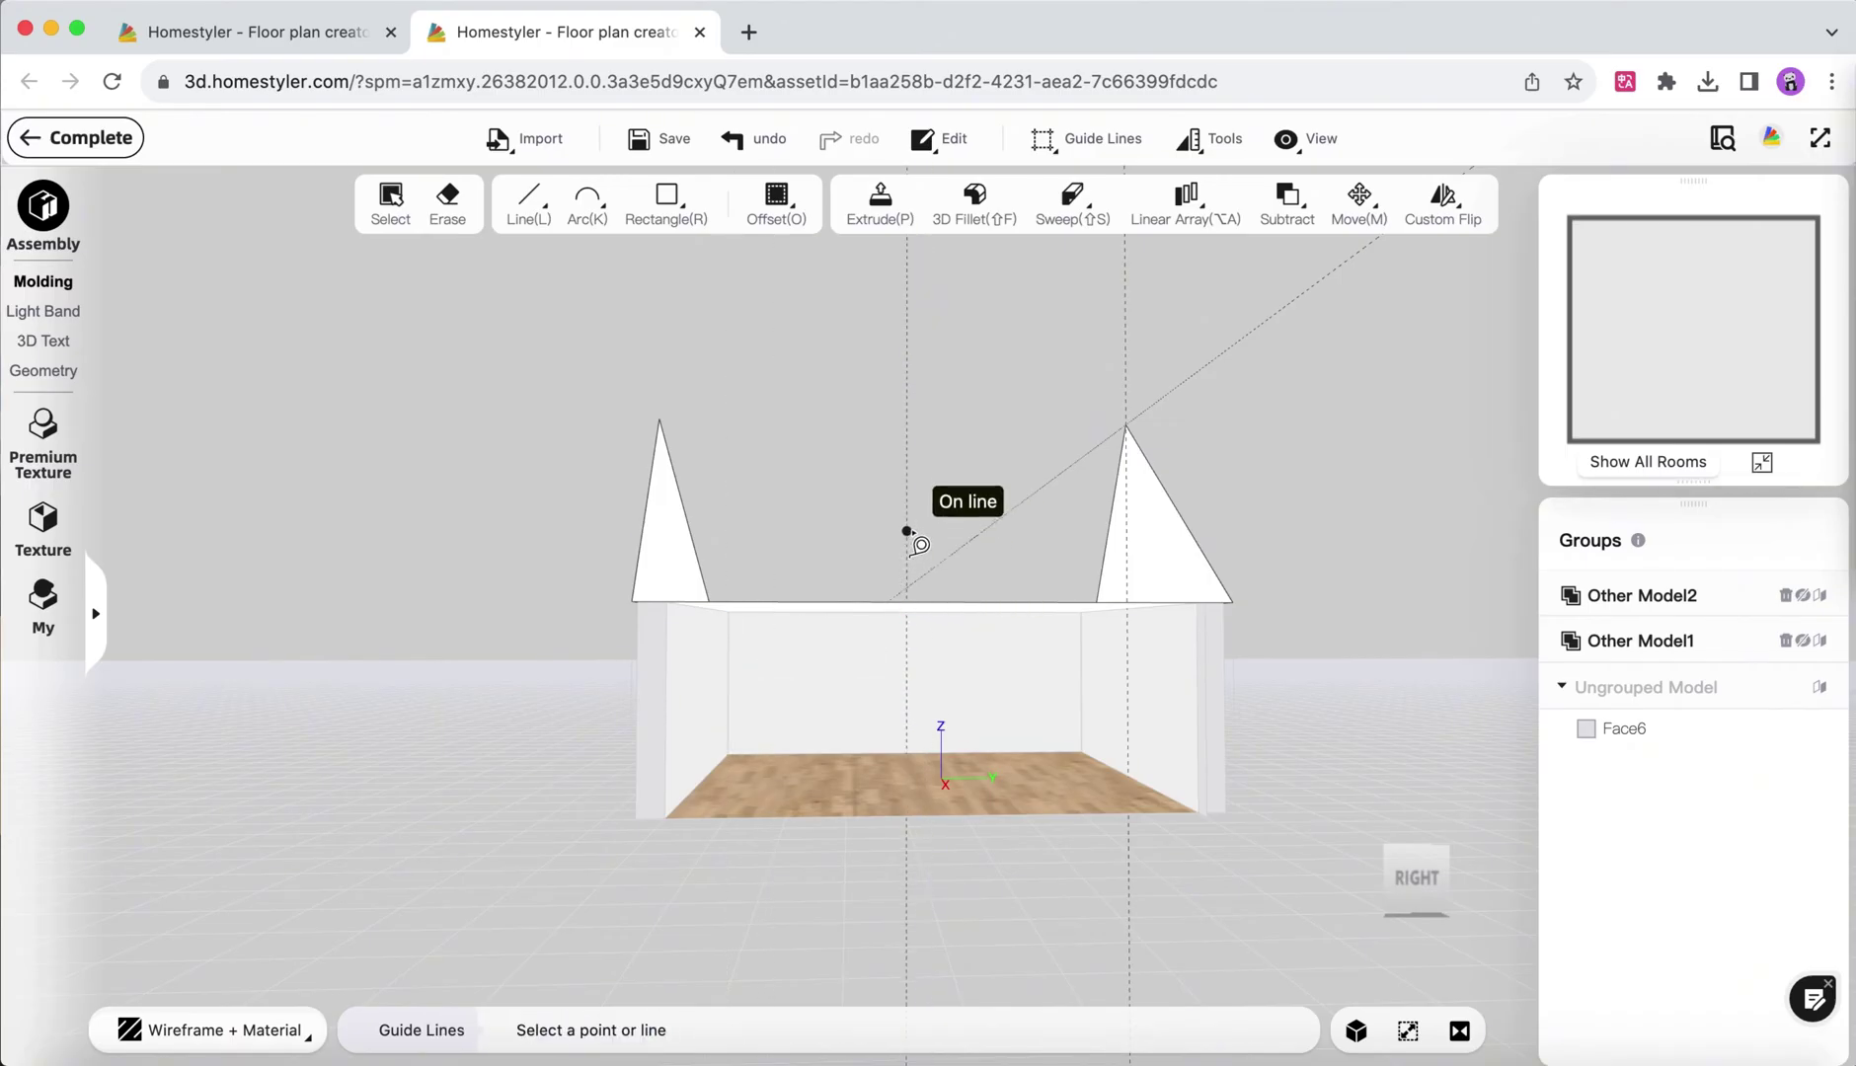
Add two vertical guide lines, one 650 mm to each side of the side wall's middle guide.
left_click(908, 530)
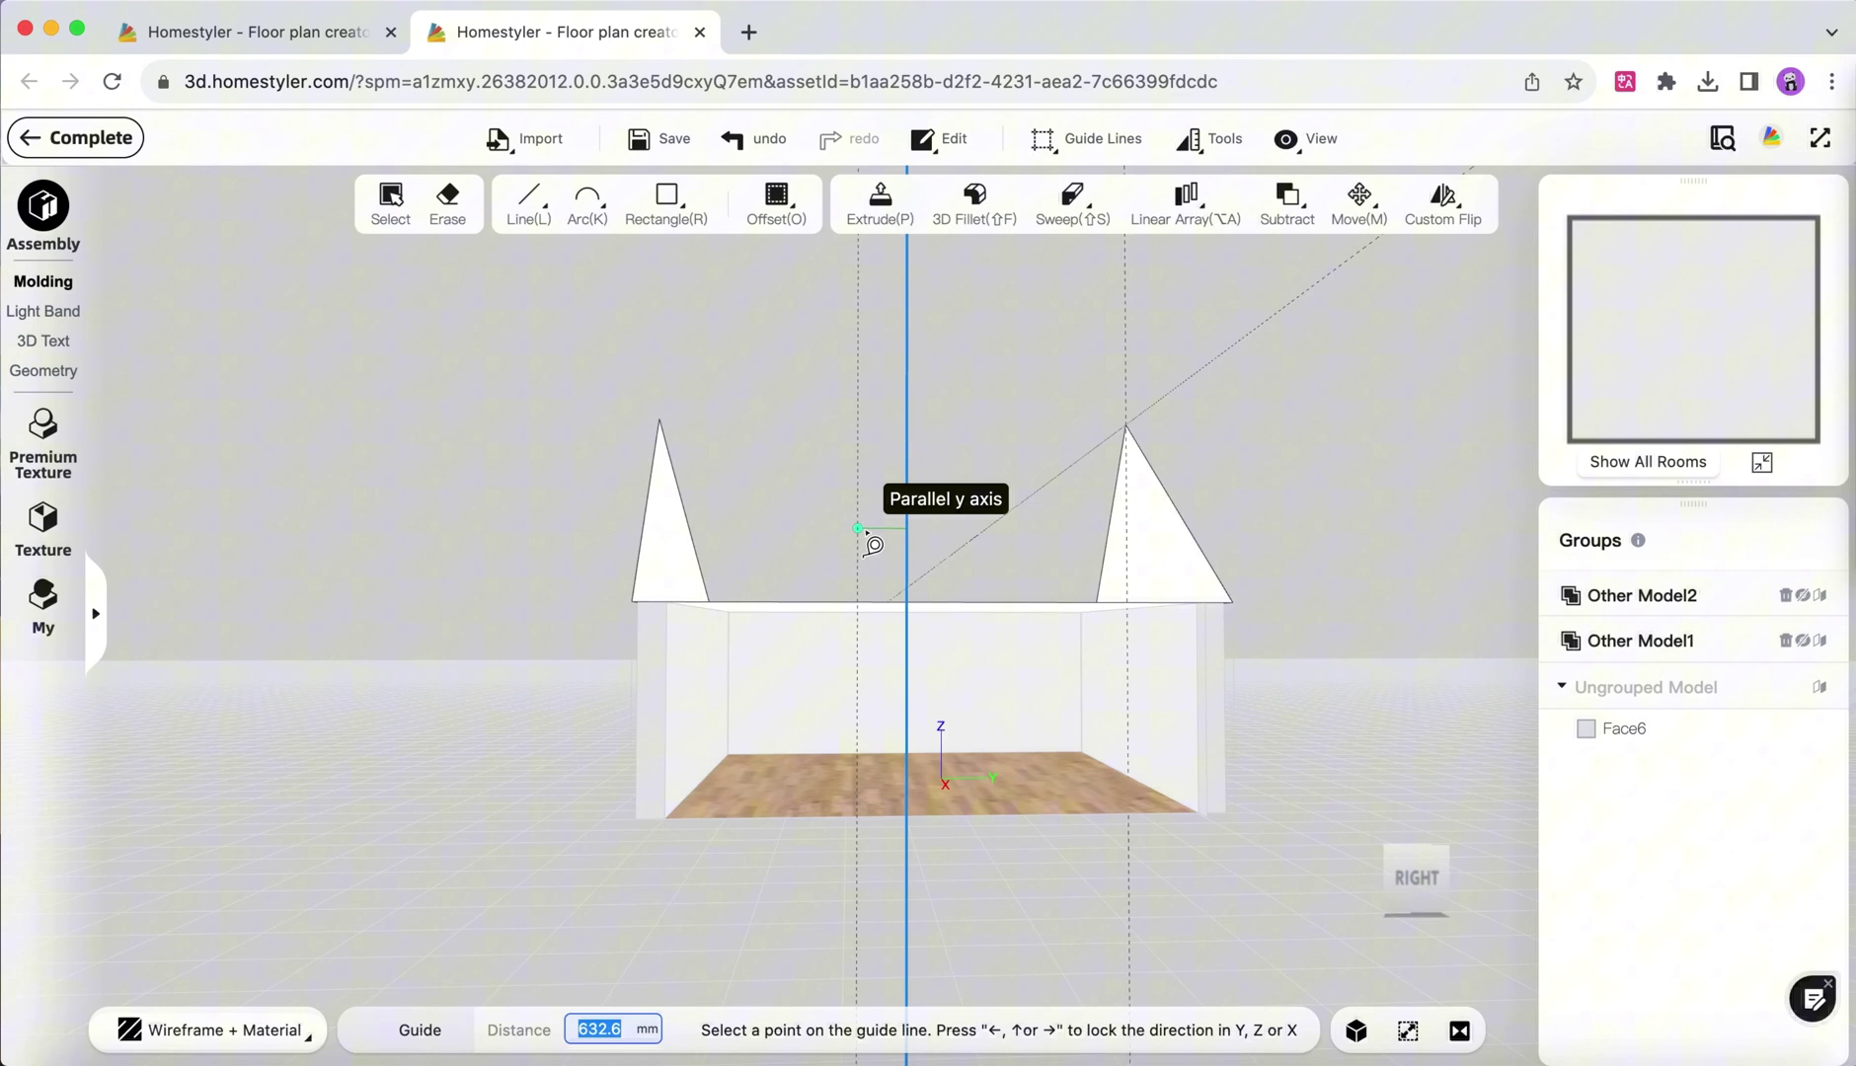
left_click(865, 534)
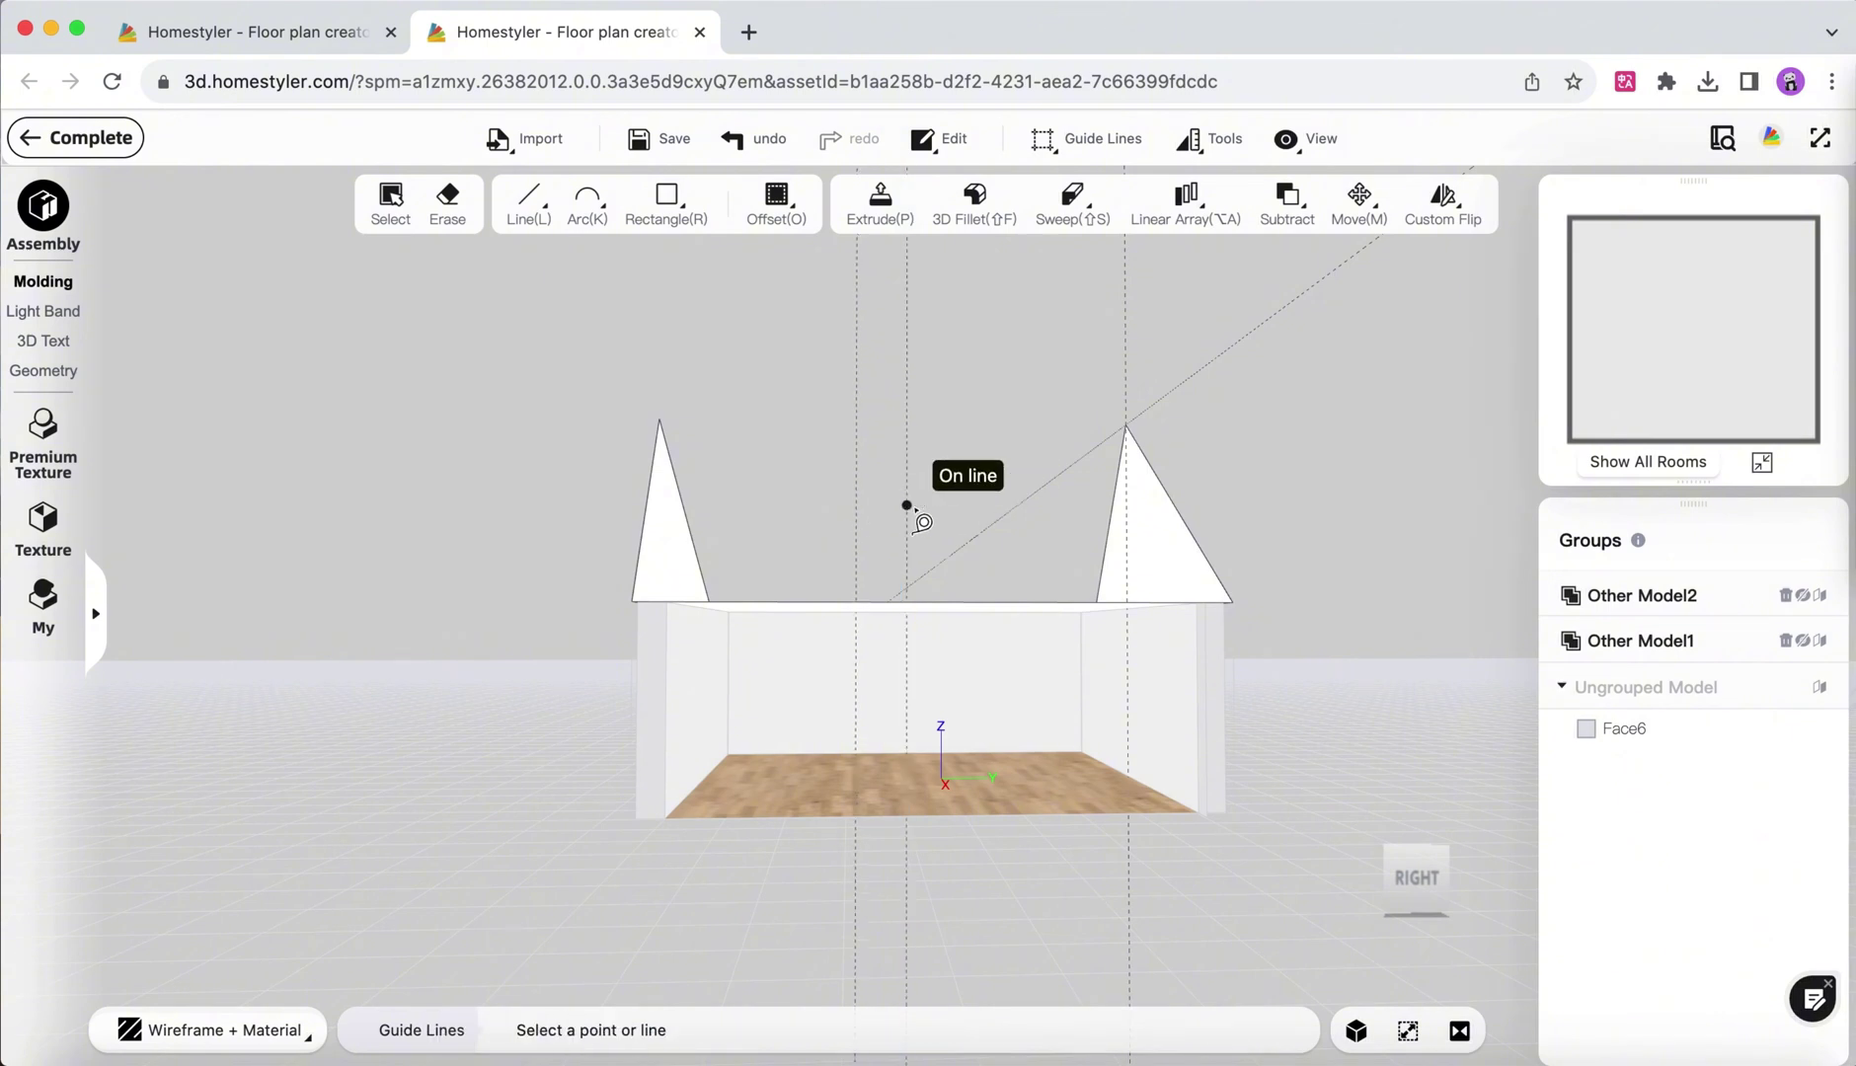
left_click(908, 515)
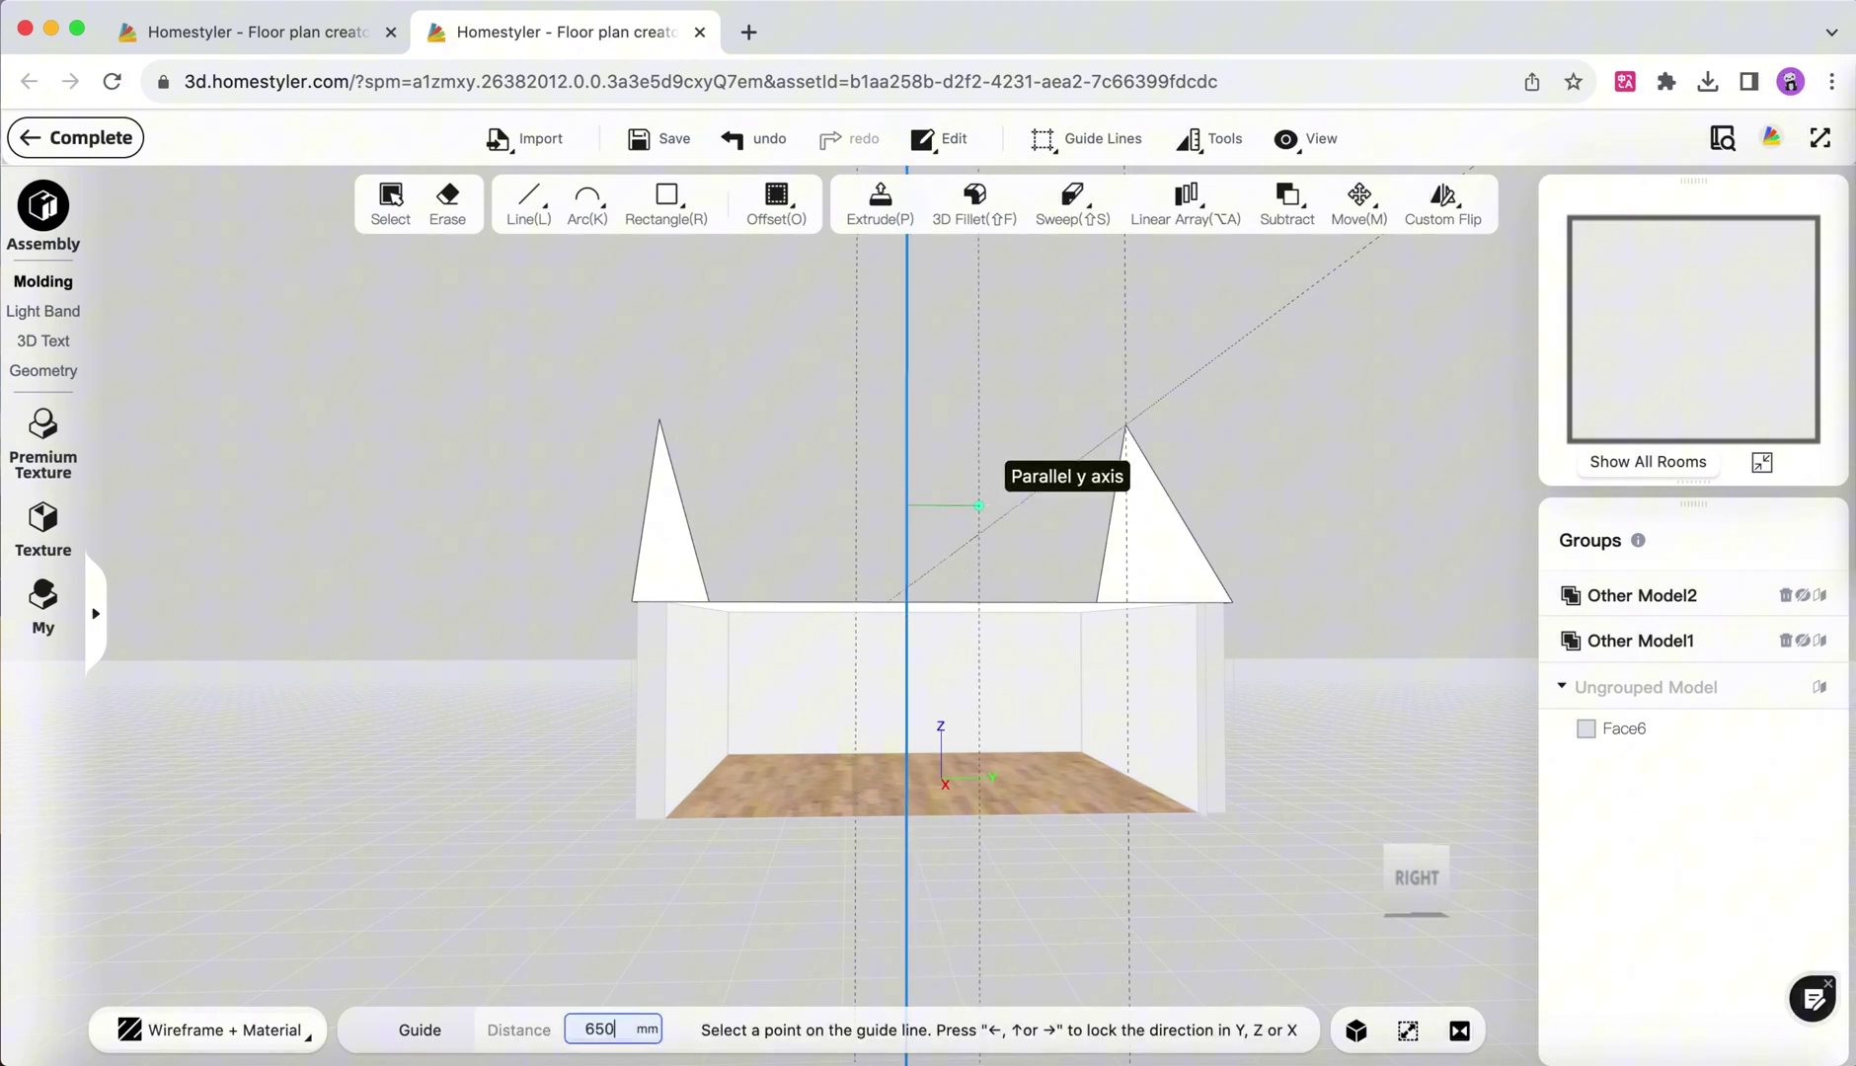
key("Return")
Add a horizontal guide line 1700 mm above the side wall's top edge.
right_click_drag(1073, 546, 1047, 611)
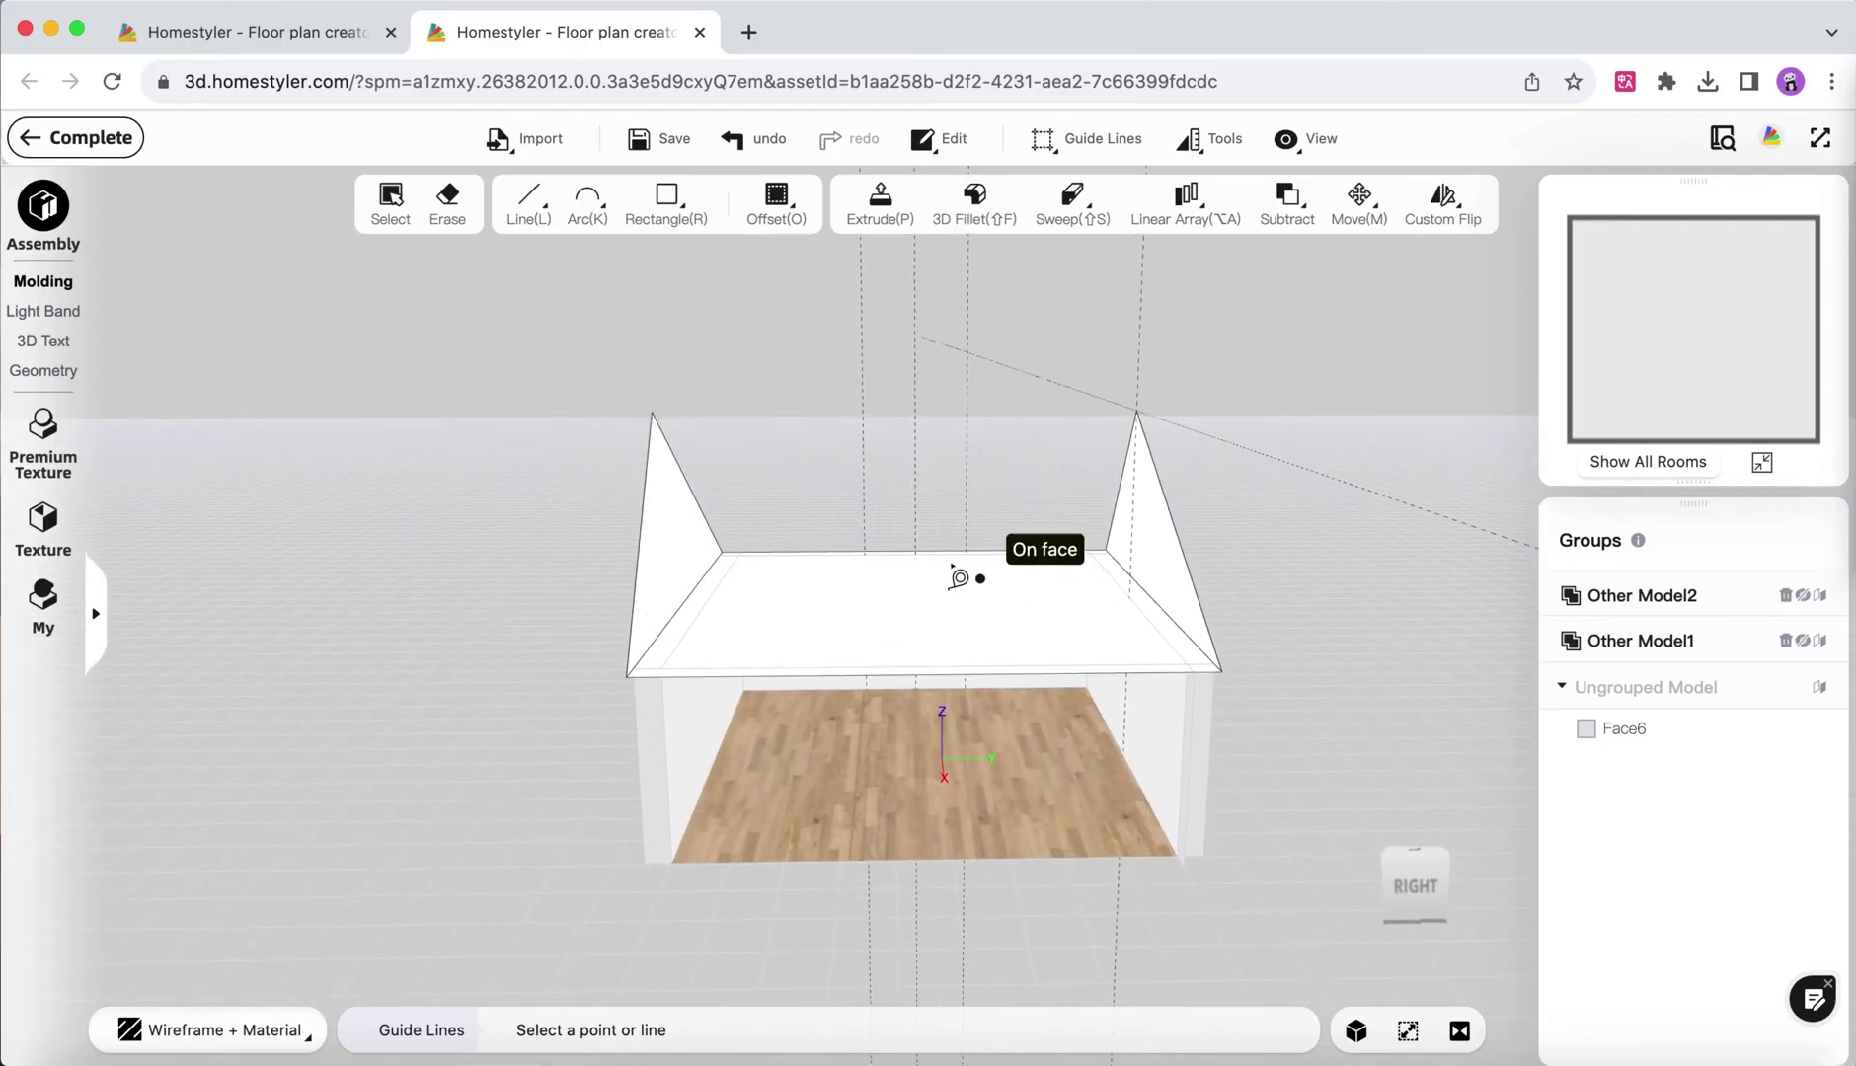
left_click(940, 551)
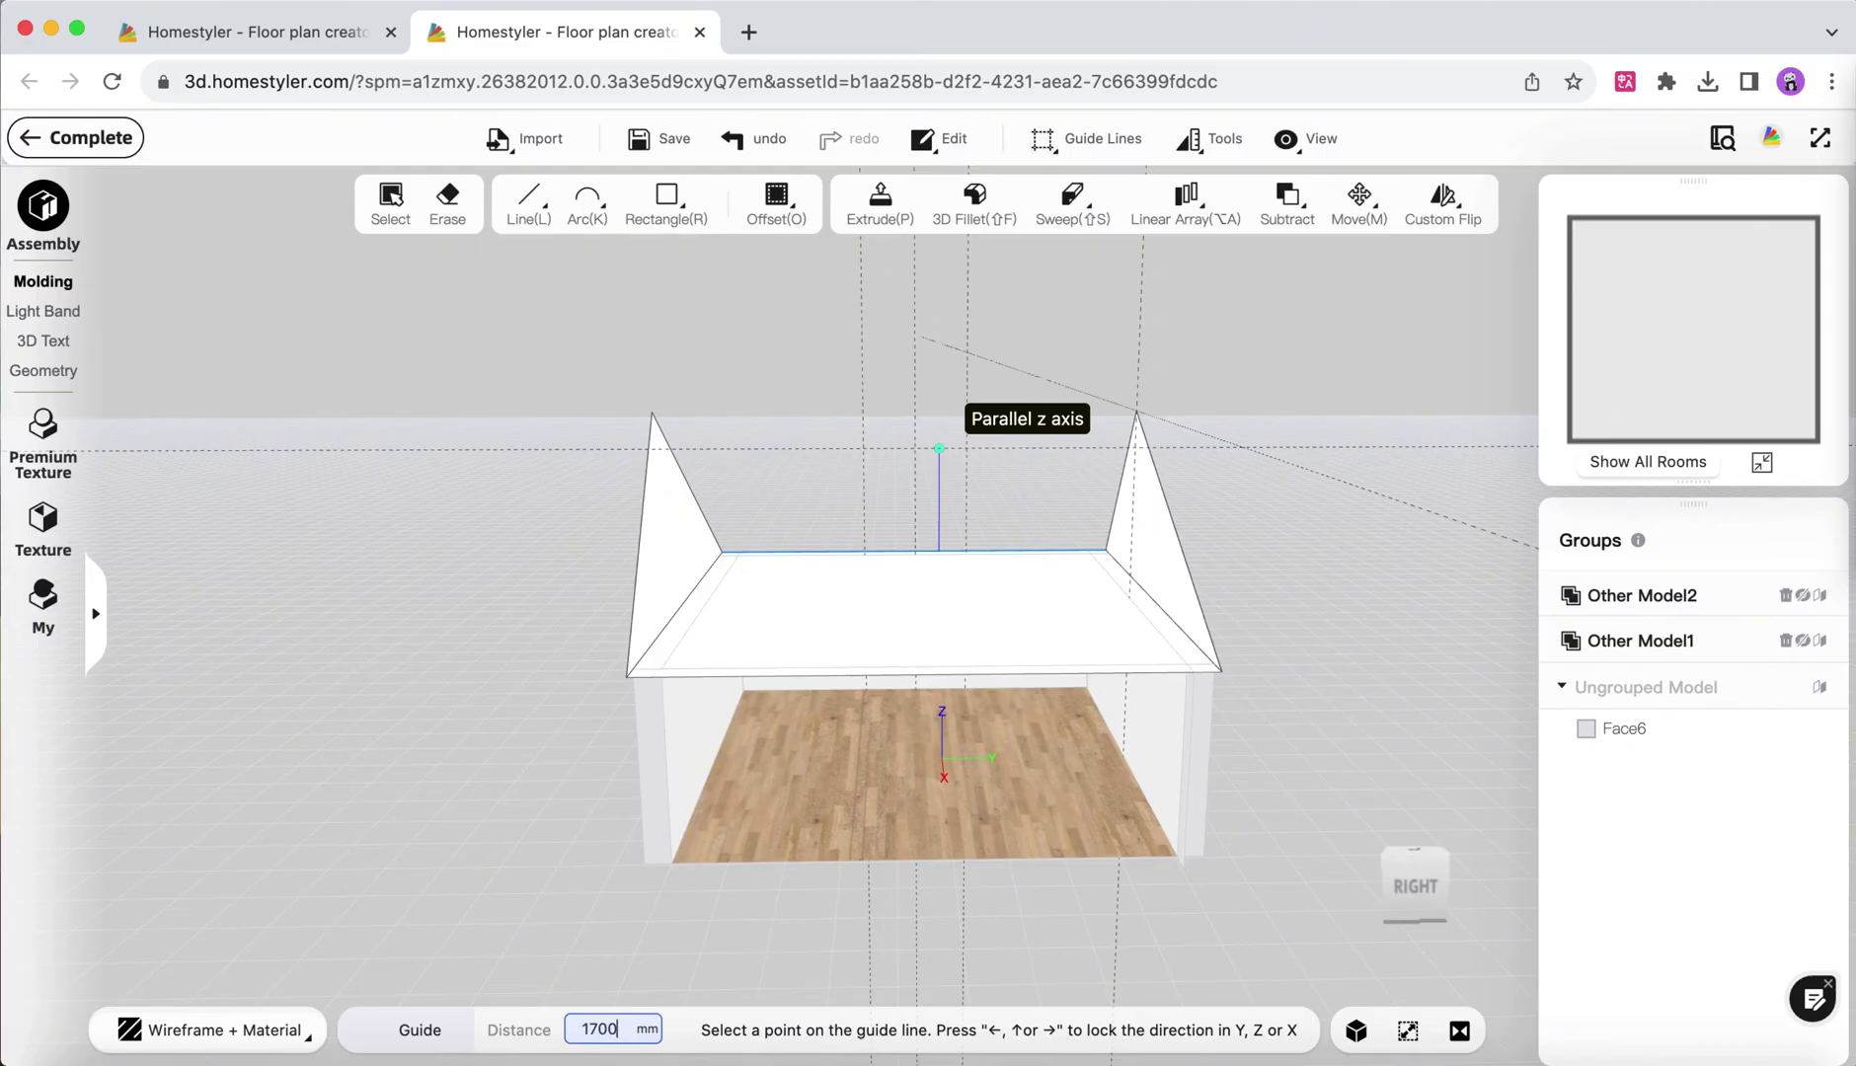
key("Return")
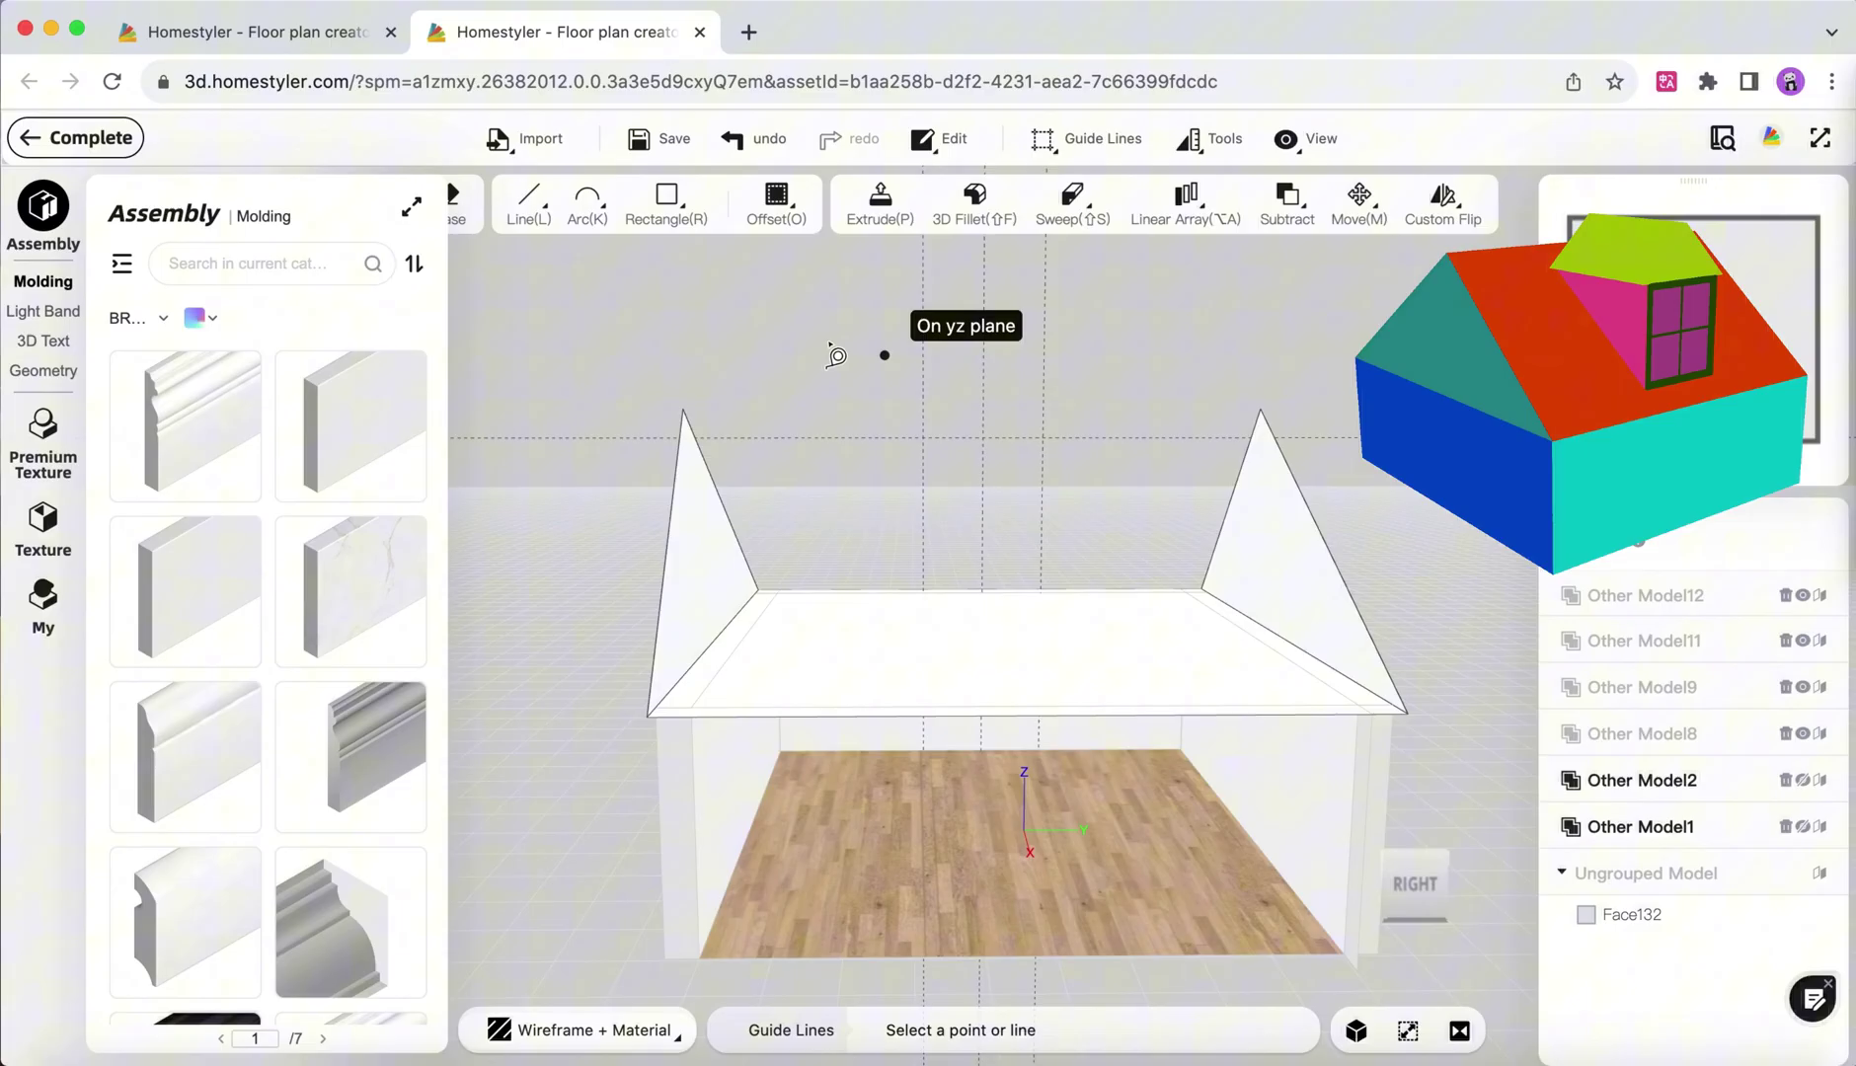
Draw a 1300 by 1700 mm upright rectangle between the guide intersections on the side wall's top edge.
key("r")
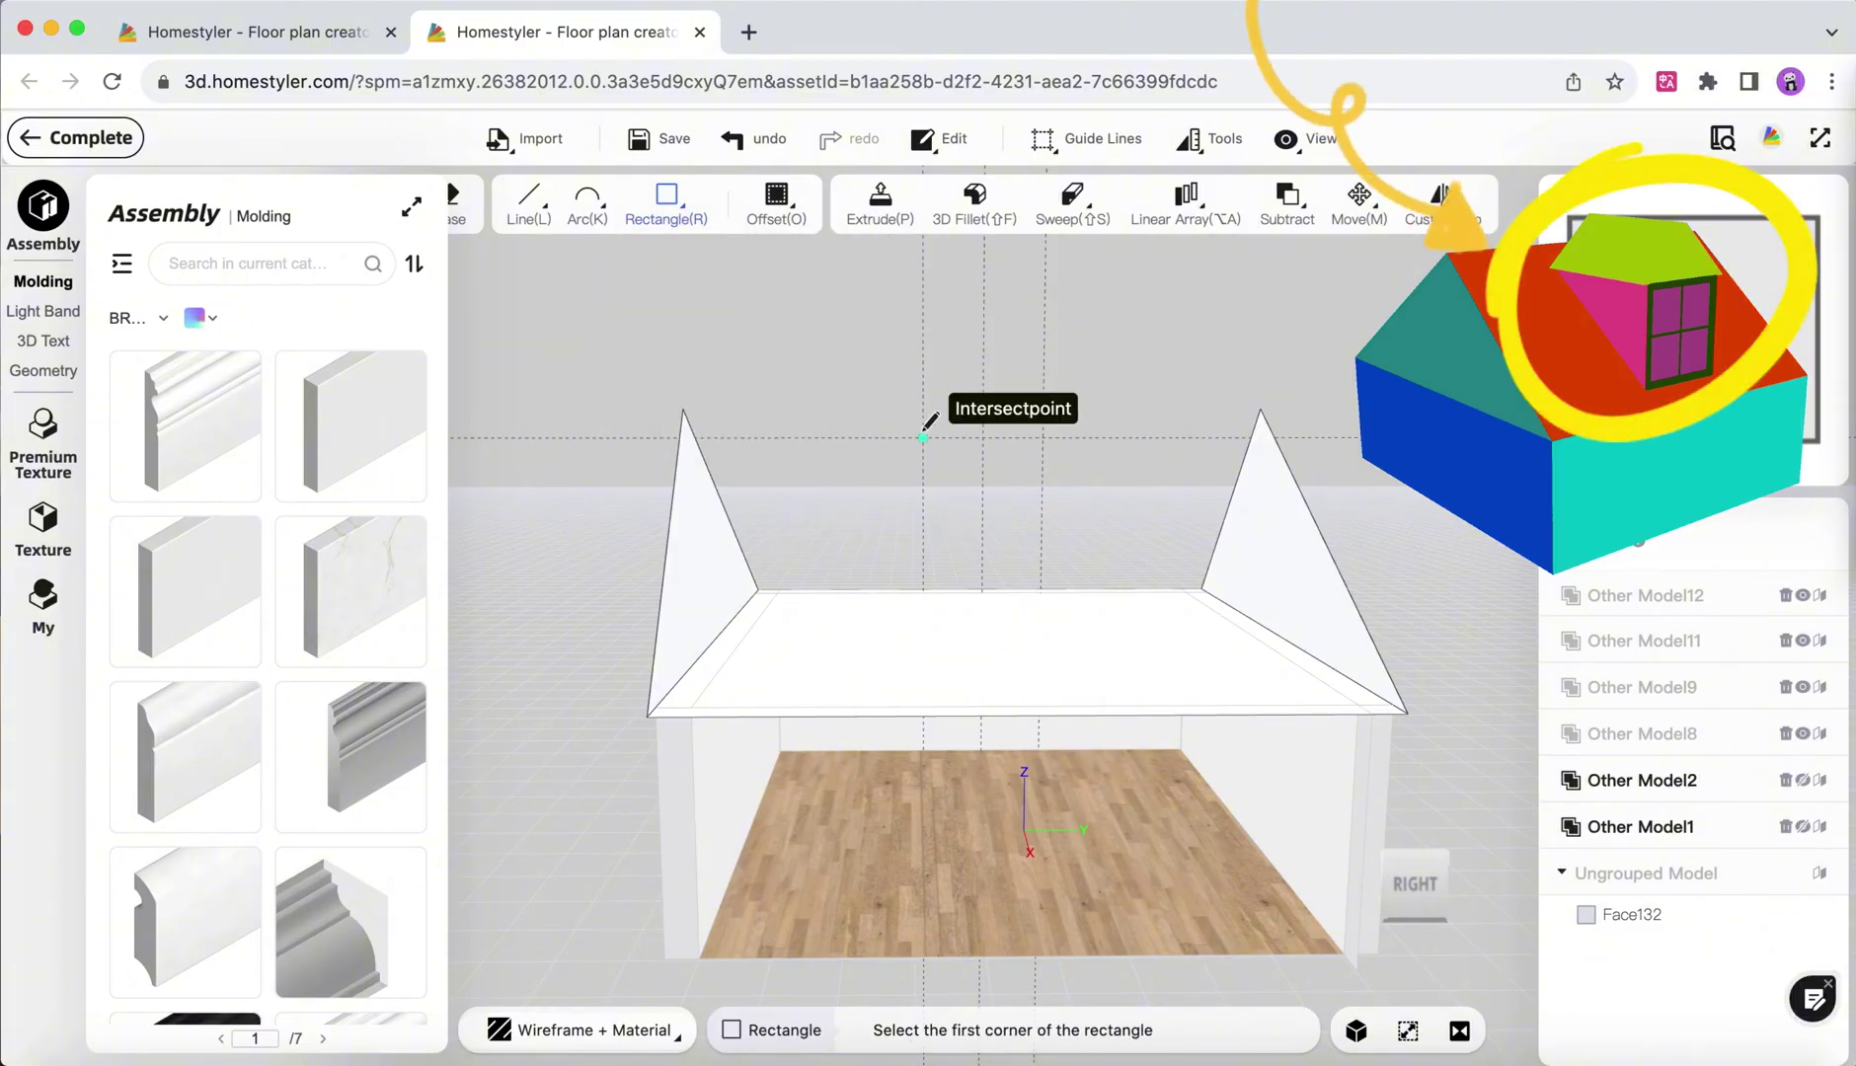
left_click(923, 437)
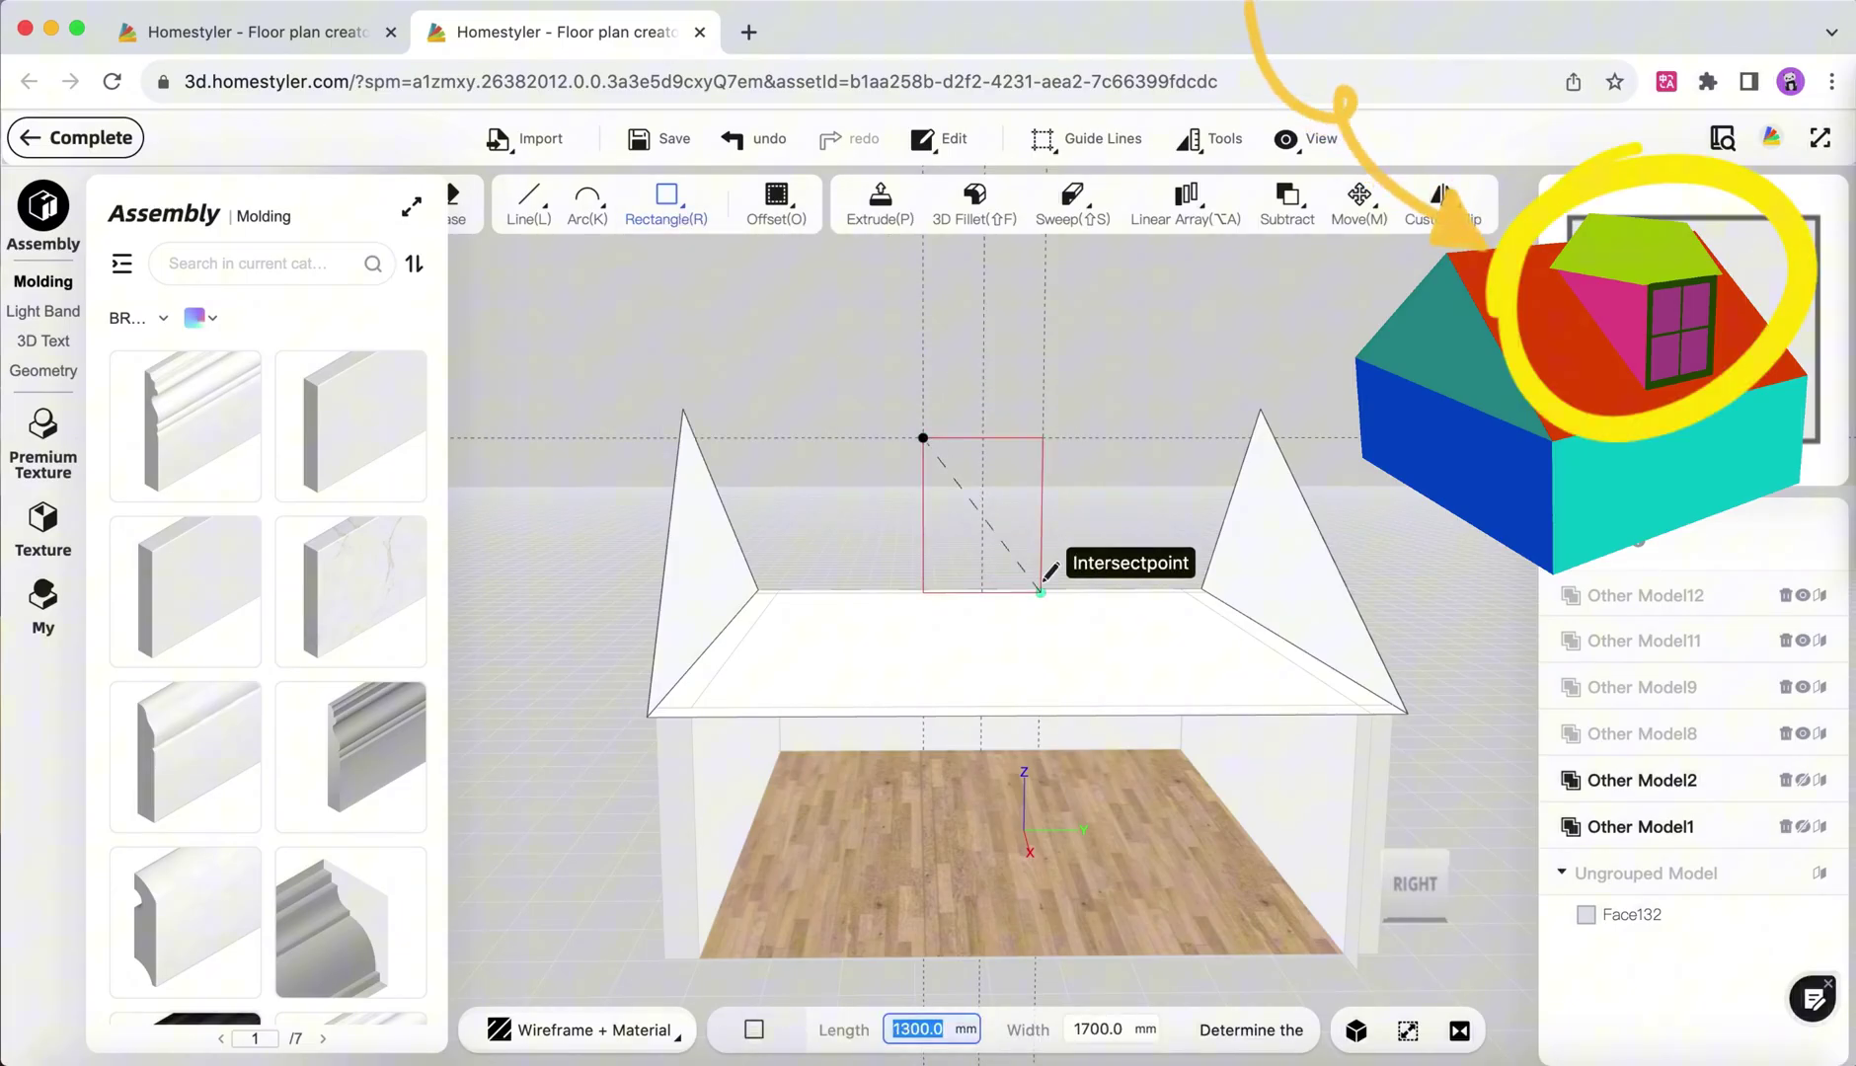
left_click(1041, 592)
Extrude the upright dormer rectangle about 3108 mm inward over the room.
middle_click_drag(1106, 513, 1214, 626)
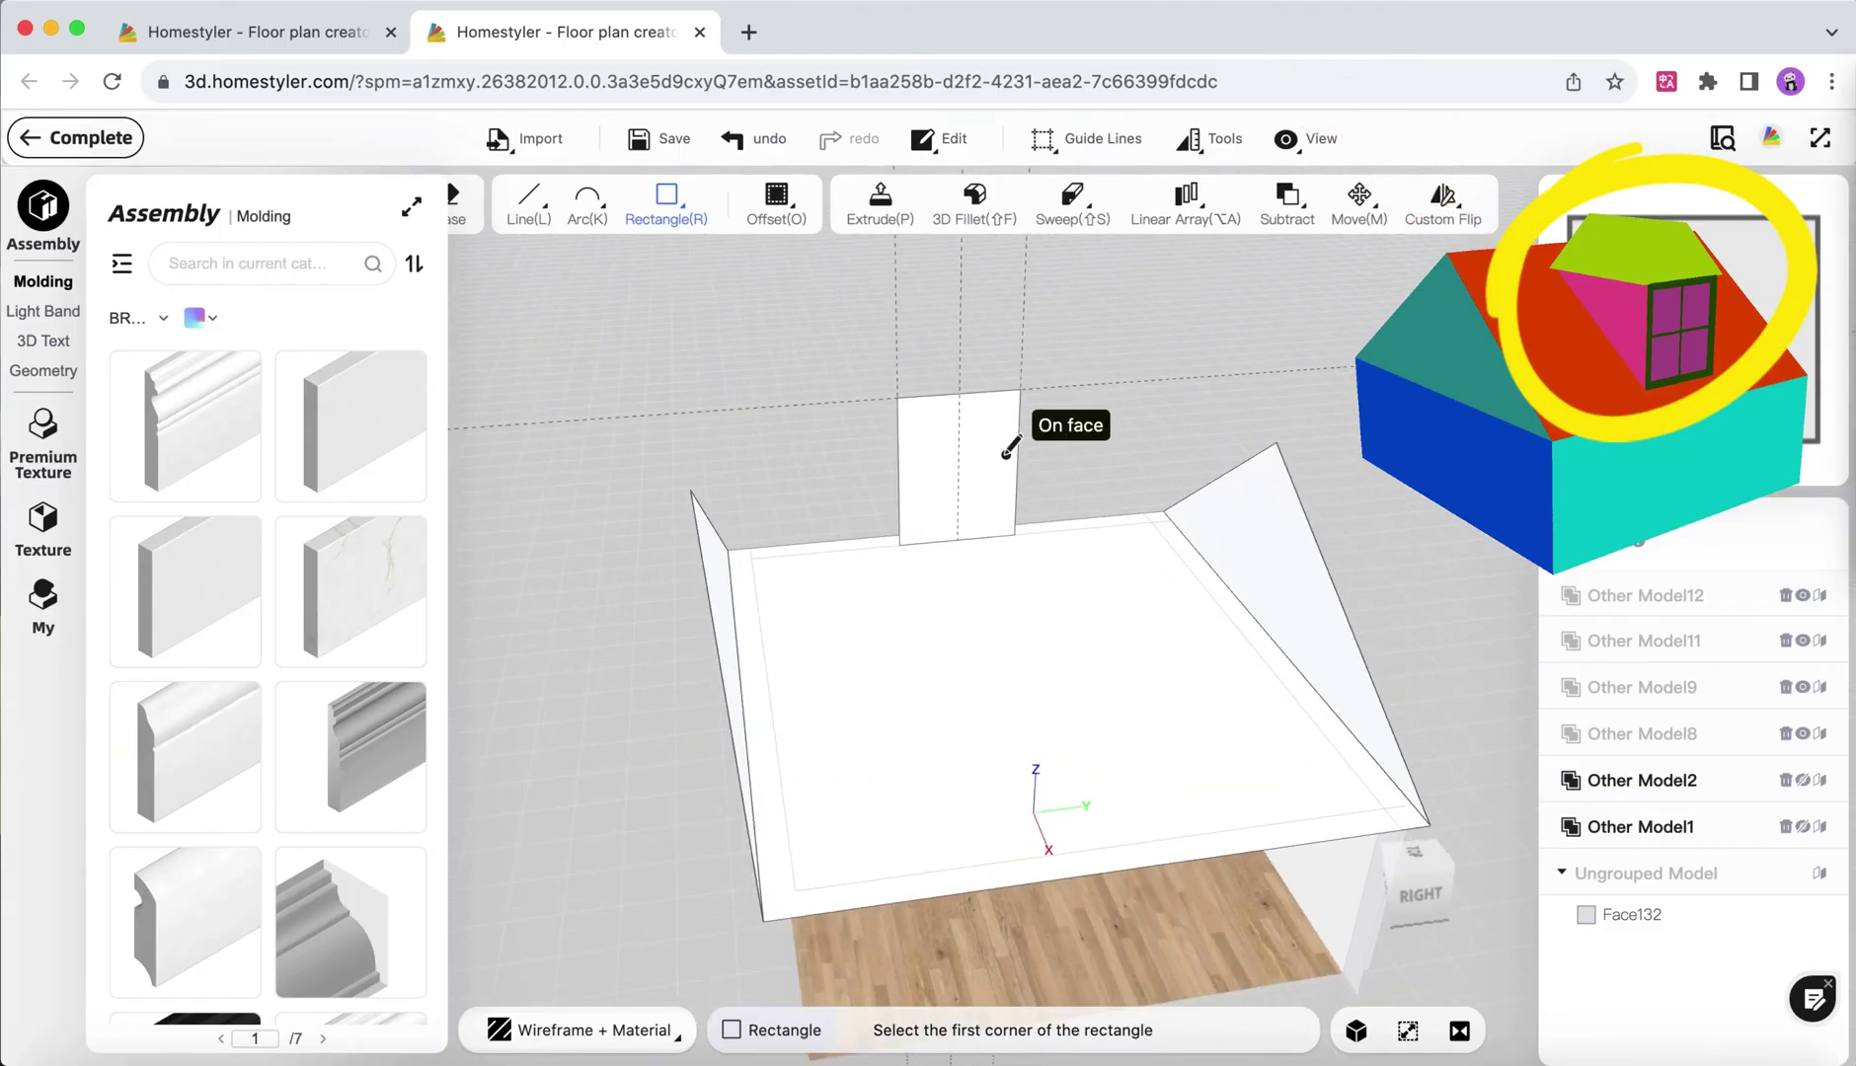
left_click(886, 229)
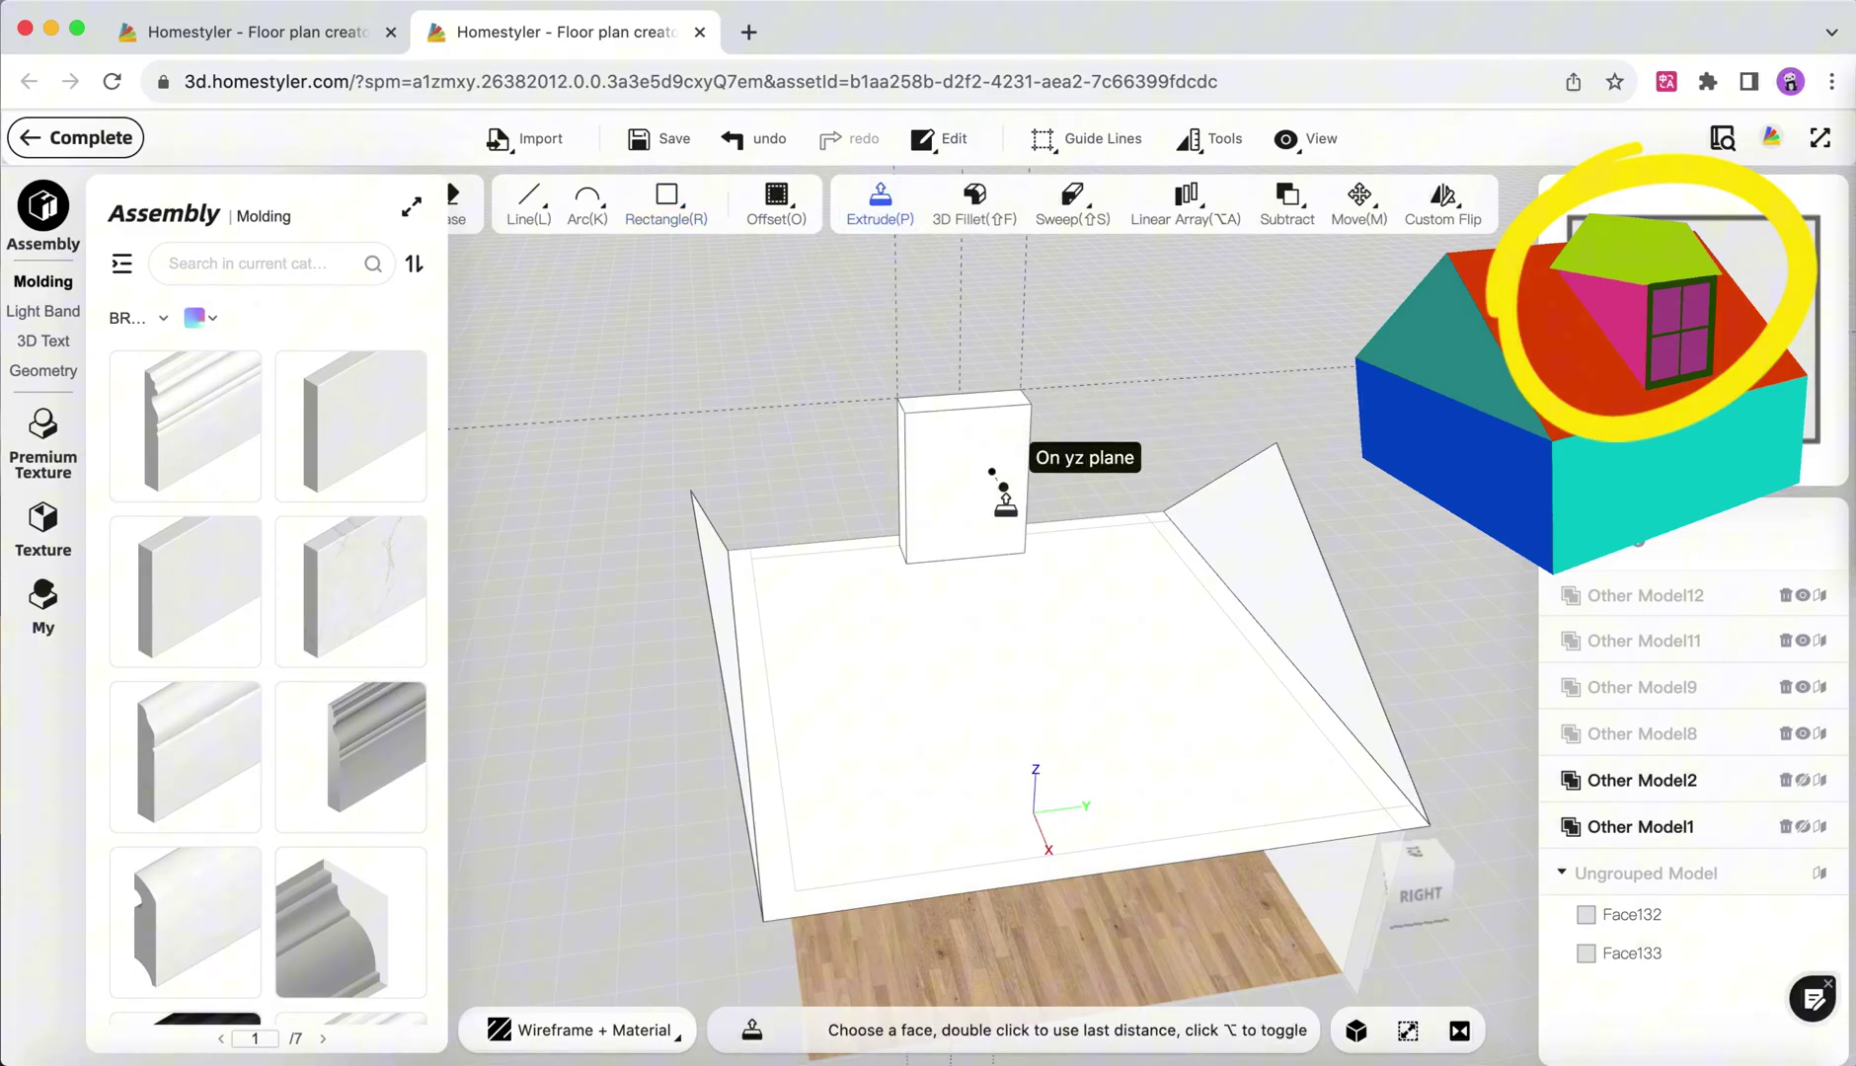
left_click(992, 474)
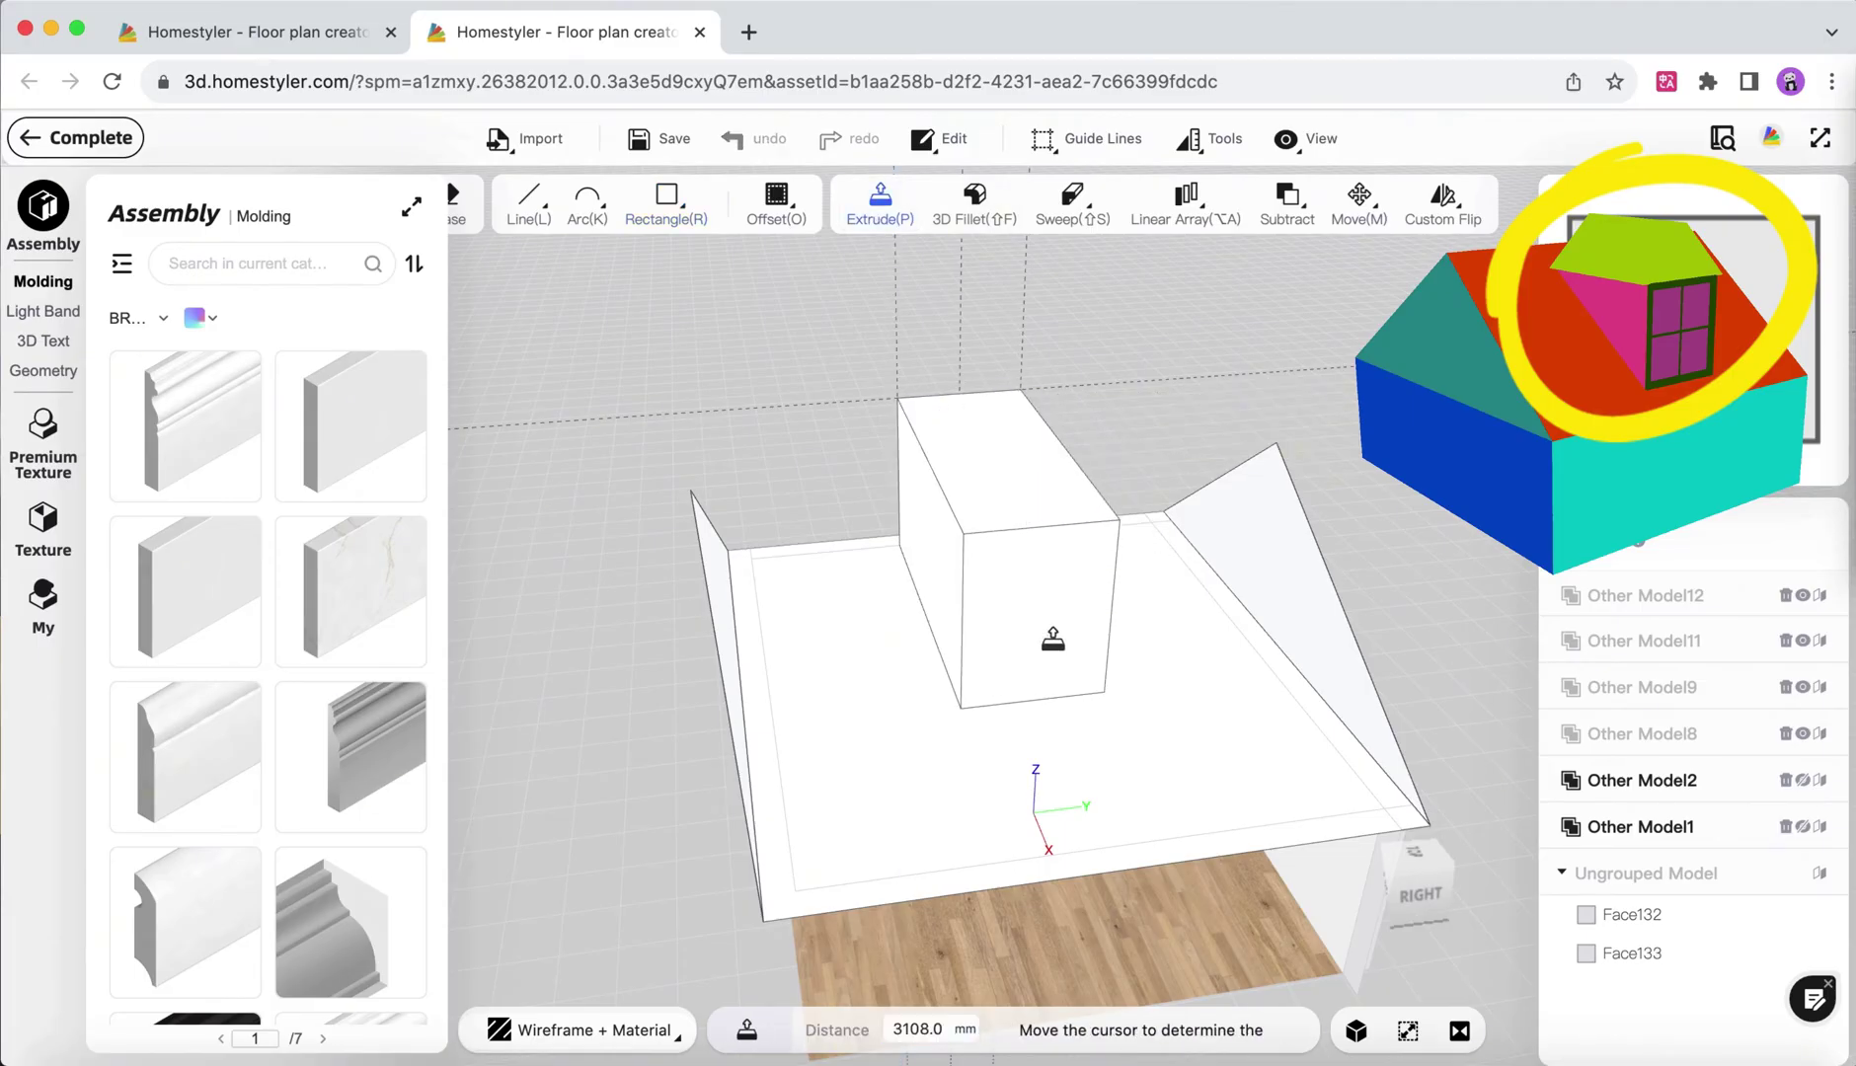
left_click(1052, 640)
key("Escape")
Delete the flat rectangular face covering the room's wall tops.
middle_click_drag(796, 442, 1371, 498)
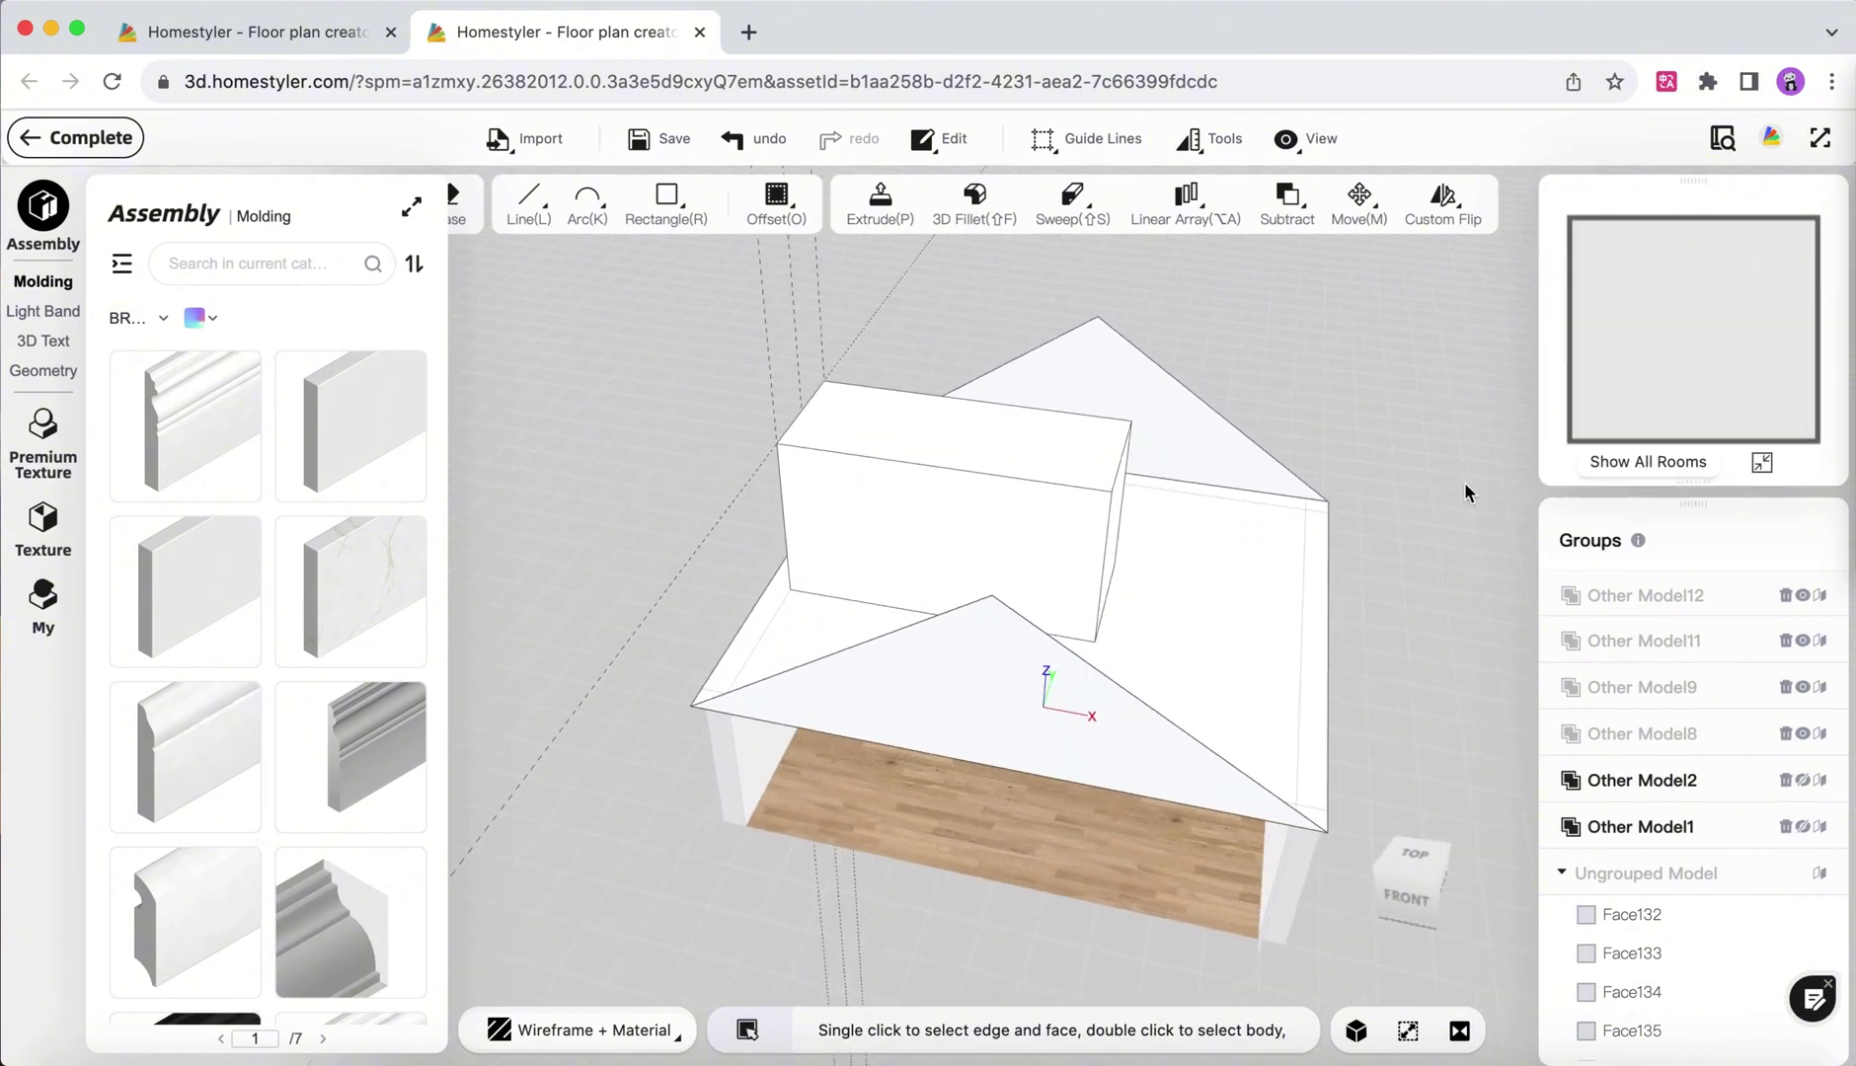
middle_click_drag(662, 443, 1077, 421)
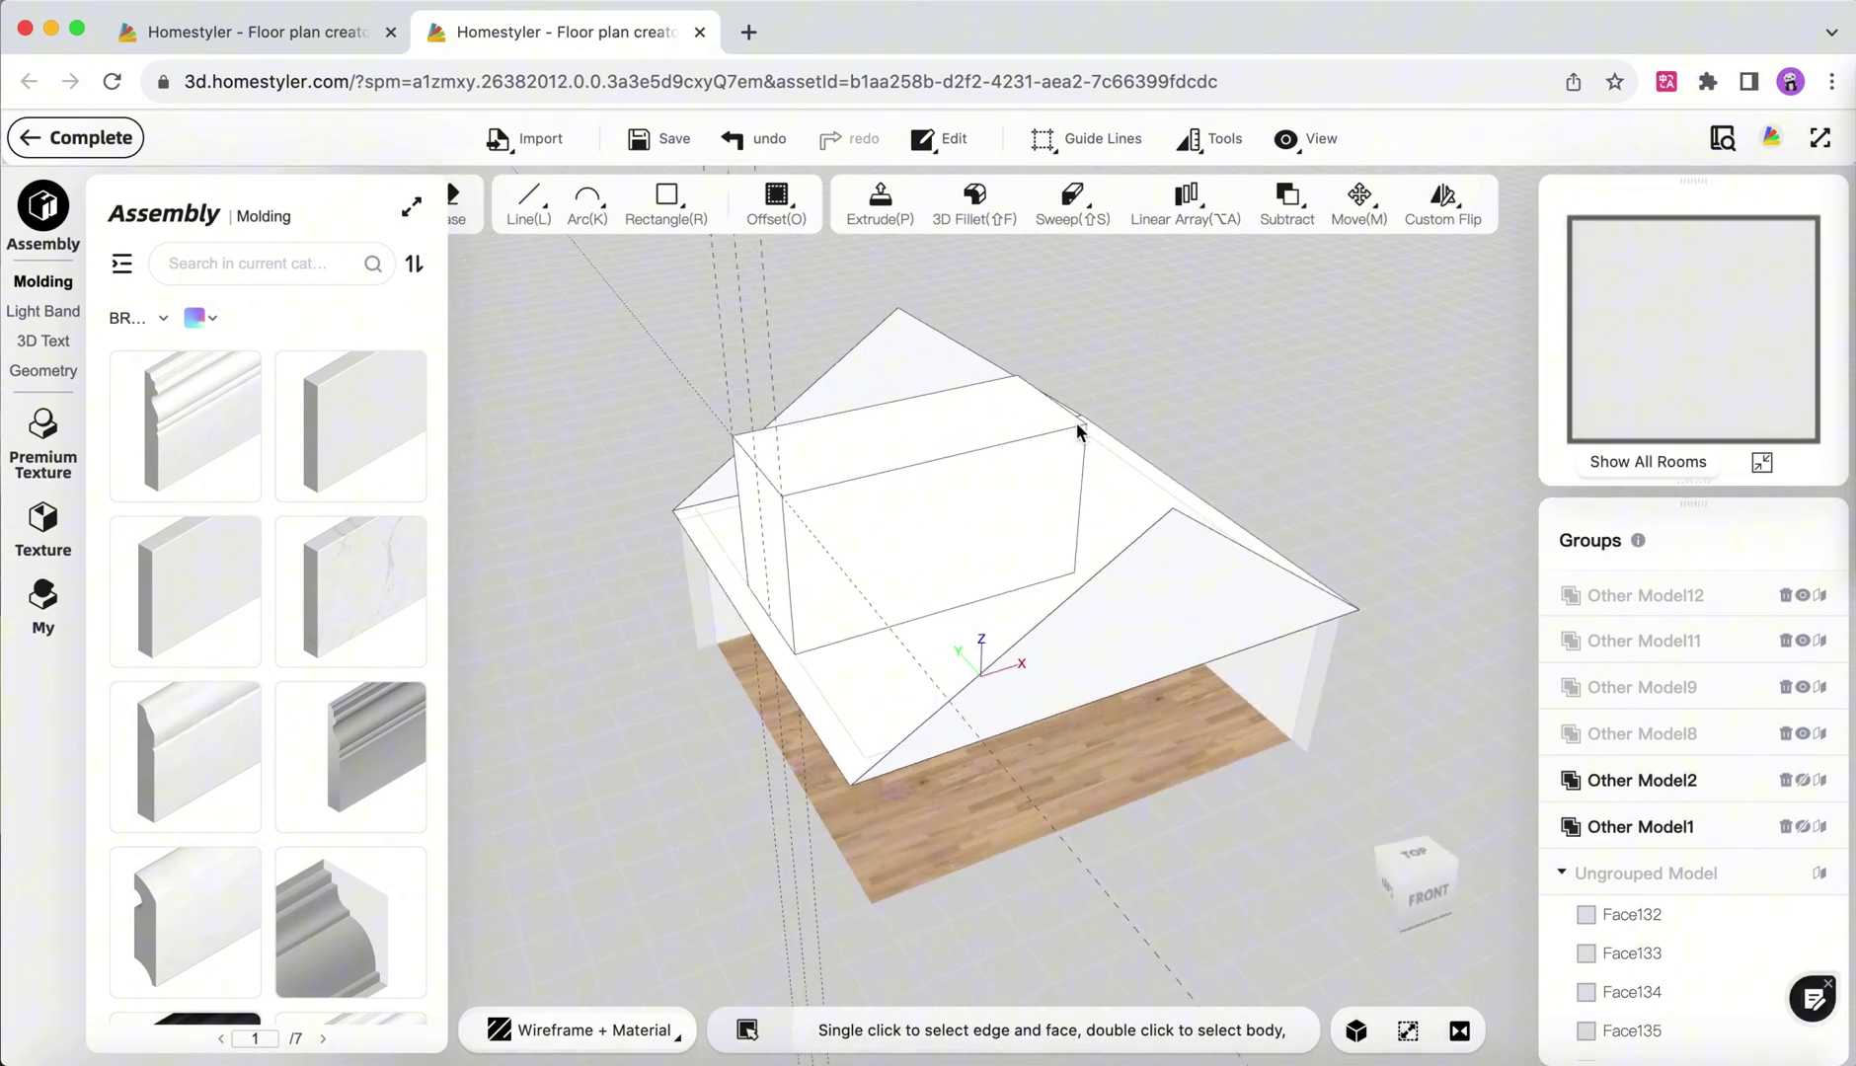
left_click(1156, 497)
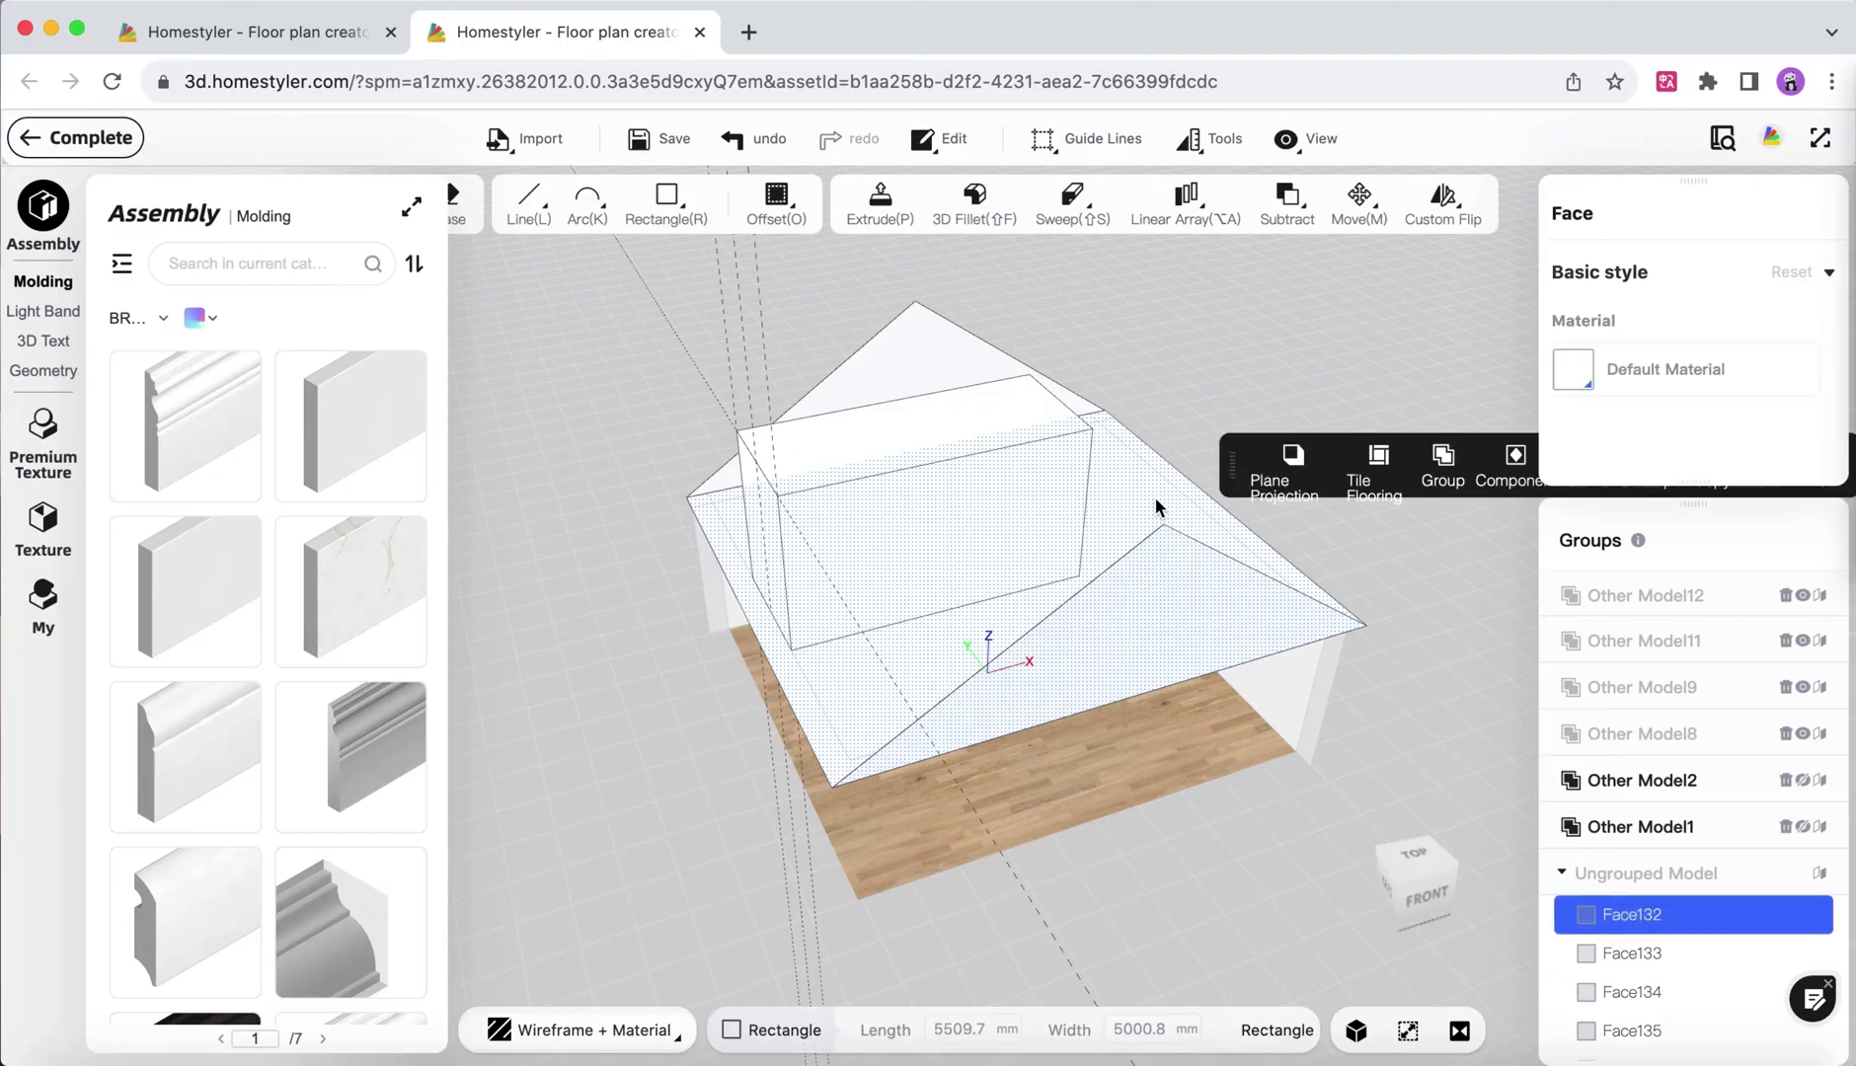
key("Delete")
Select the whole extruded dormer box and group its faces.
left_click(1025, 477)
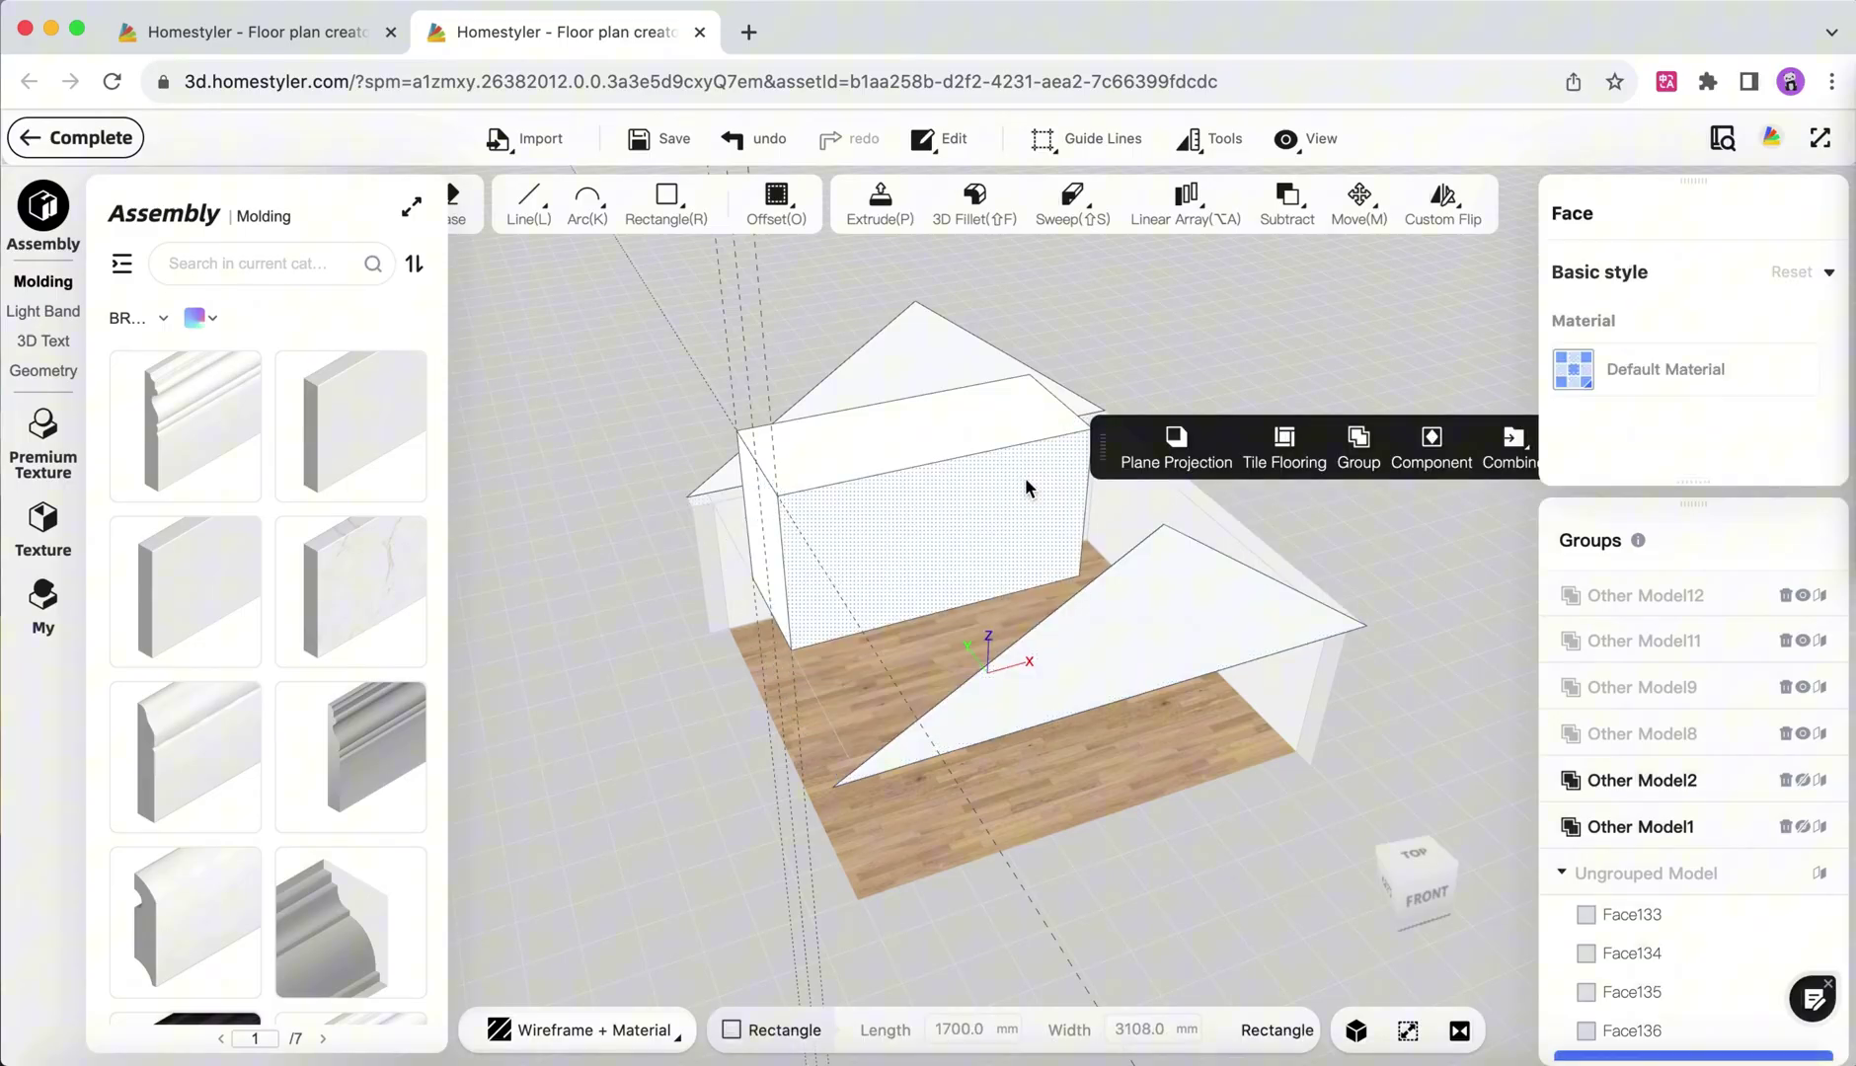
double_click(1025, 477)
left_click(1137, 442)
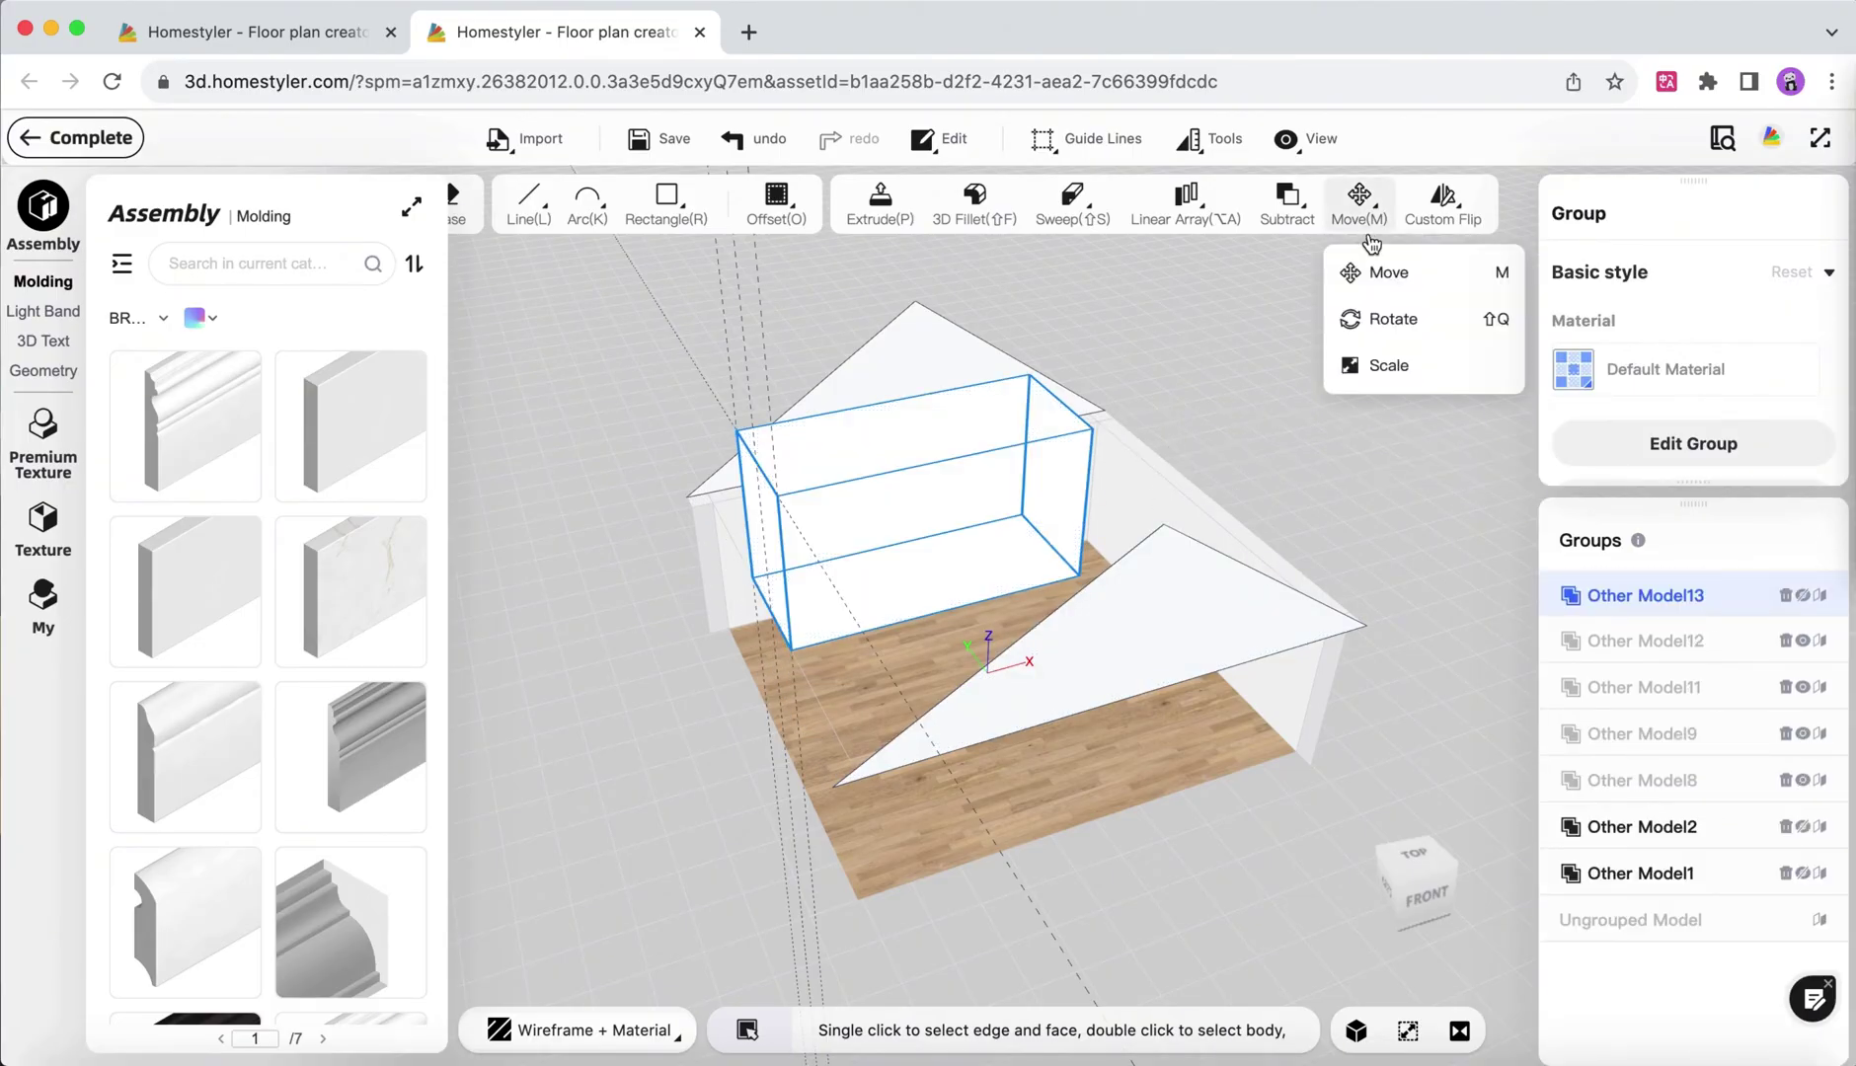
Move the dormer box group a short distance inward along the X axis from its outer bottom corner.
left_click(1382, 272)
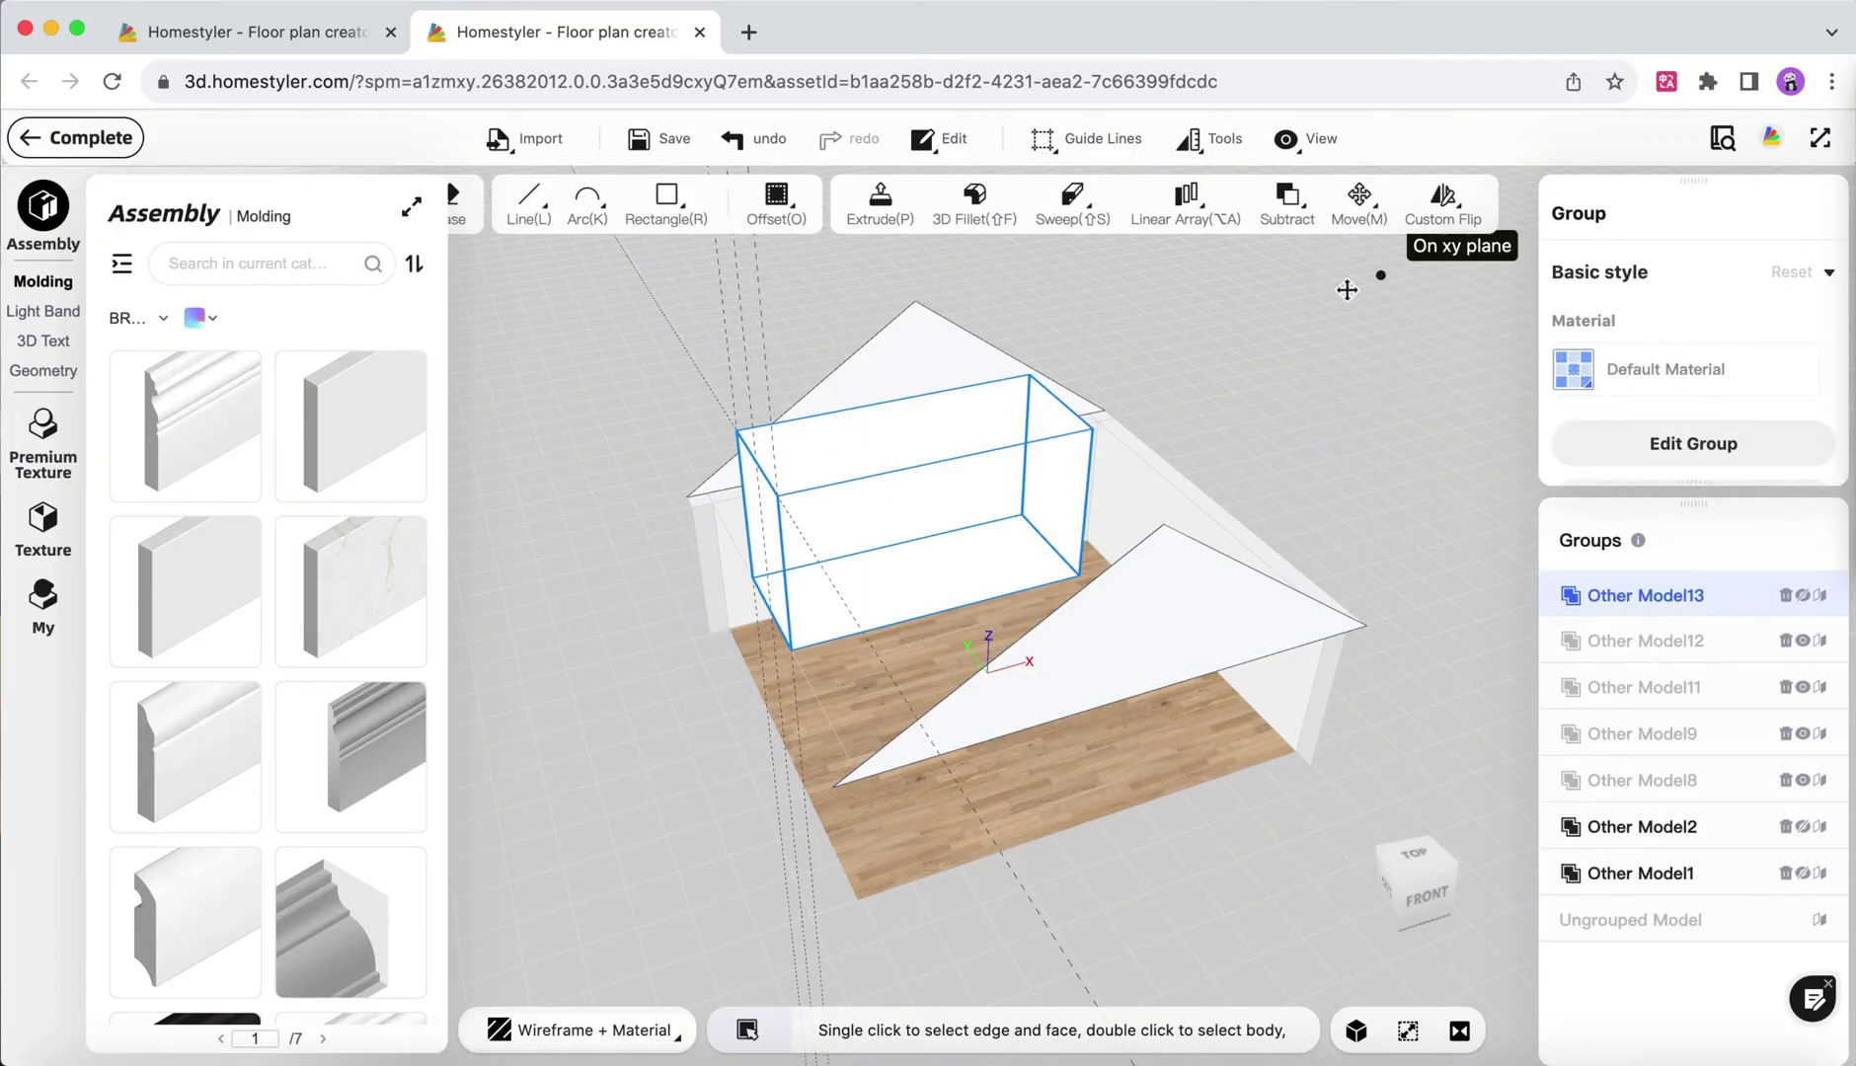
left_click(793, 650)
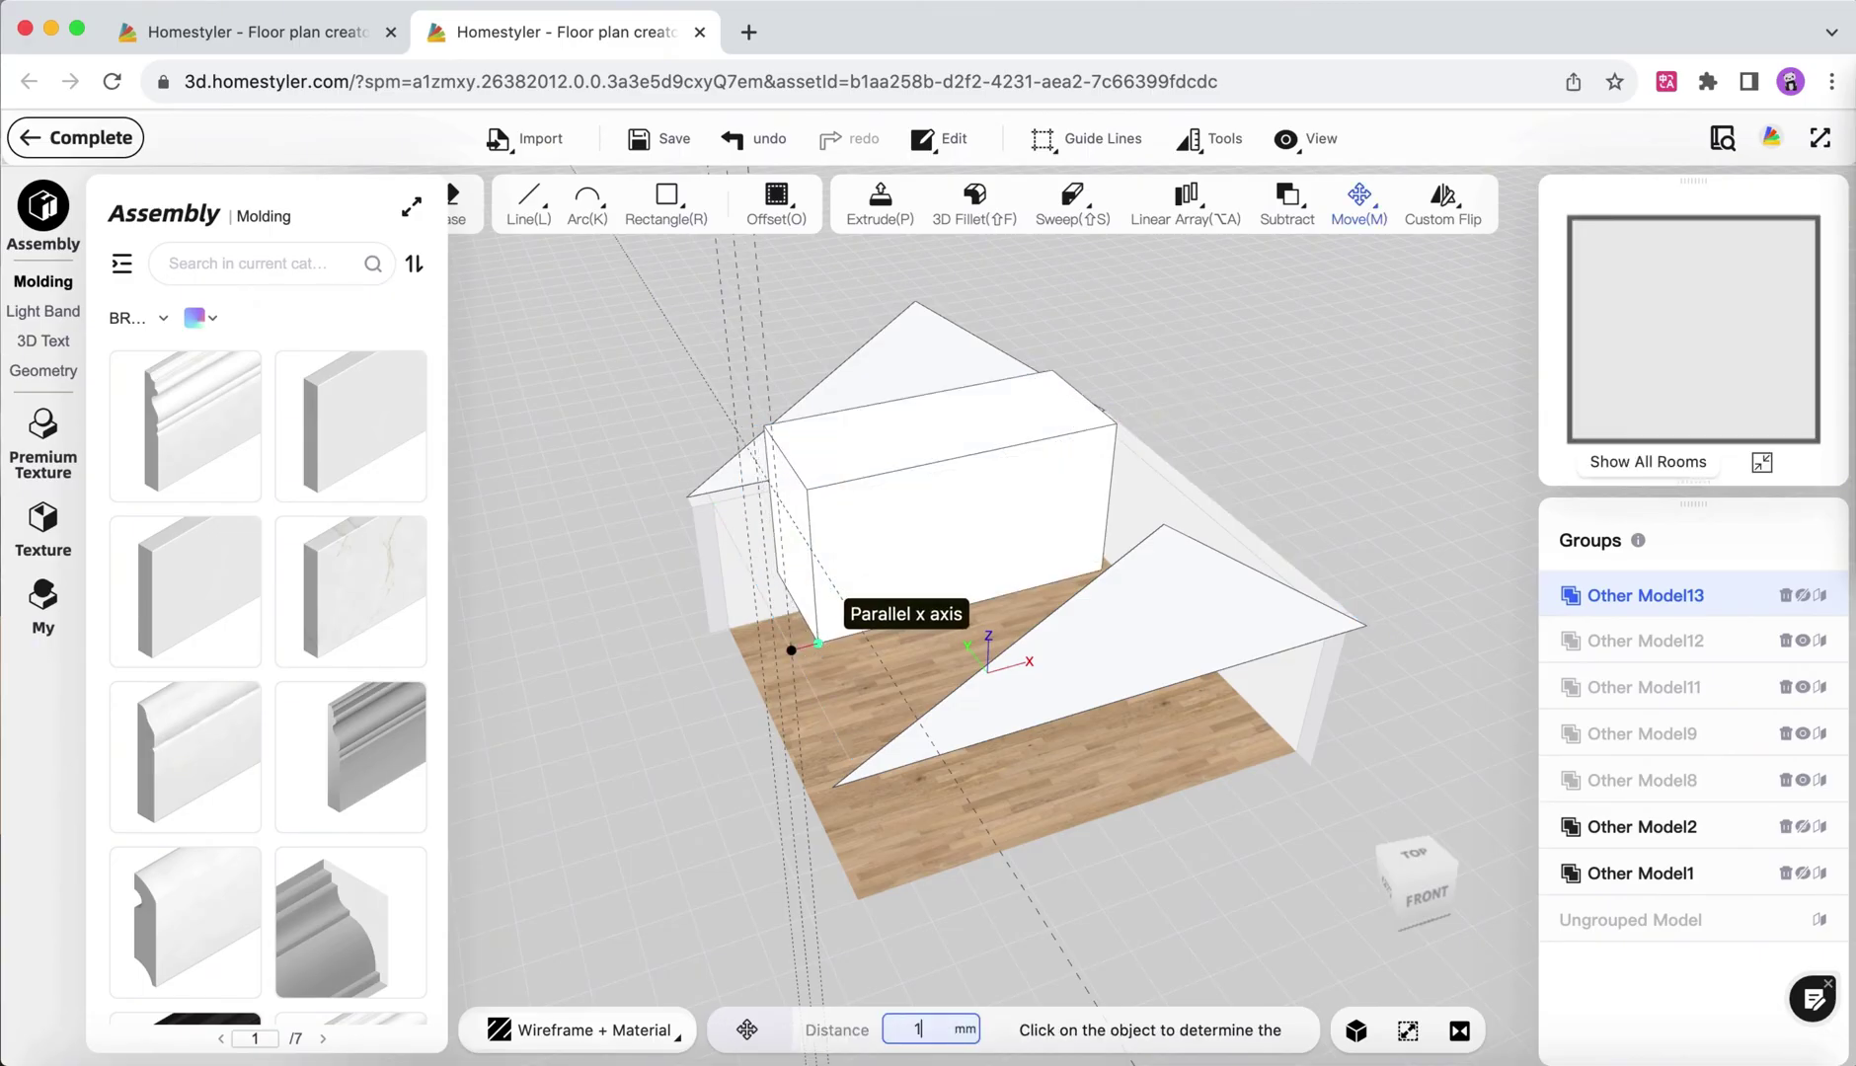
key("Return")
key("Escape")
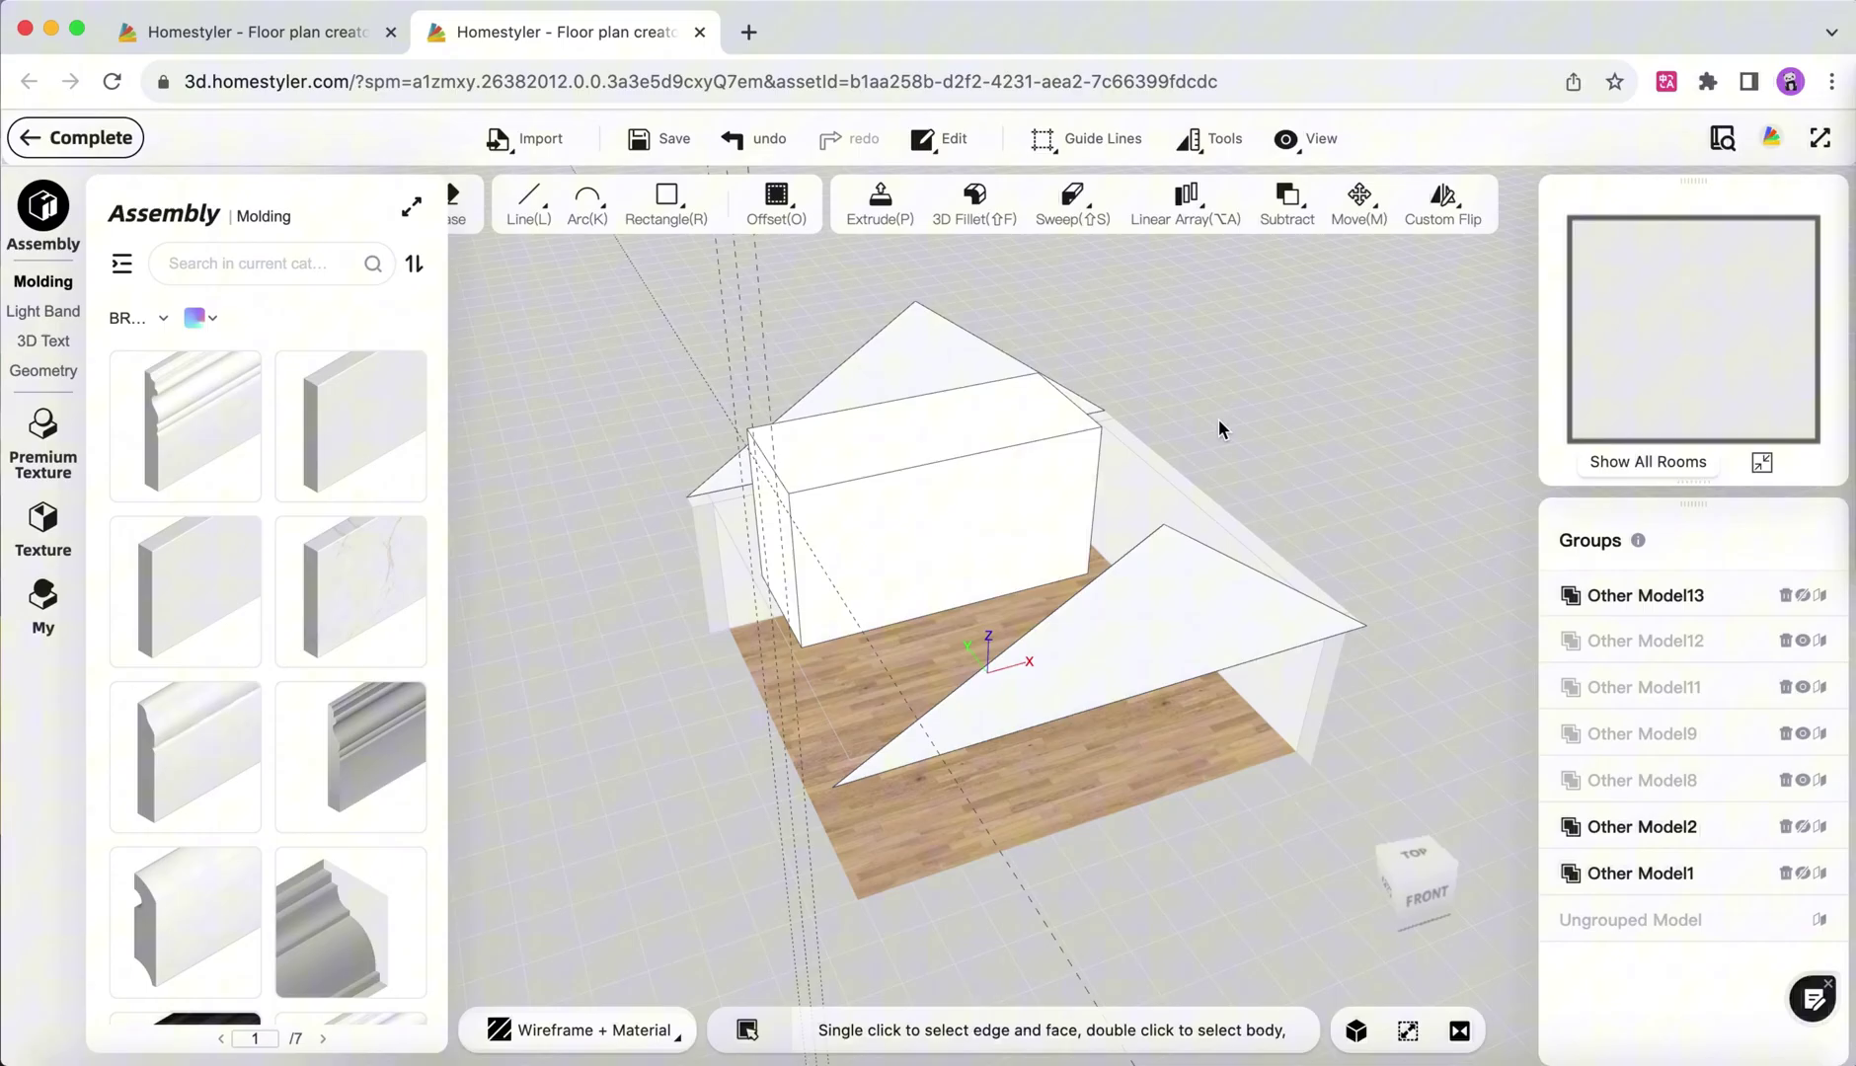
Draw a closed line outline between both gable peaks and their dormer-side eave corners, and group the resulting roof slope face.
left_click_drag(1220, 436, 1363, 392)
mouse_move(547, 235)
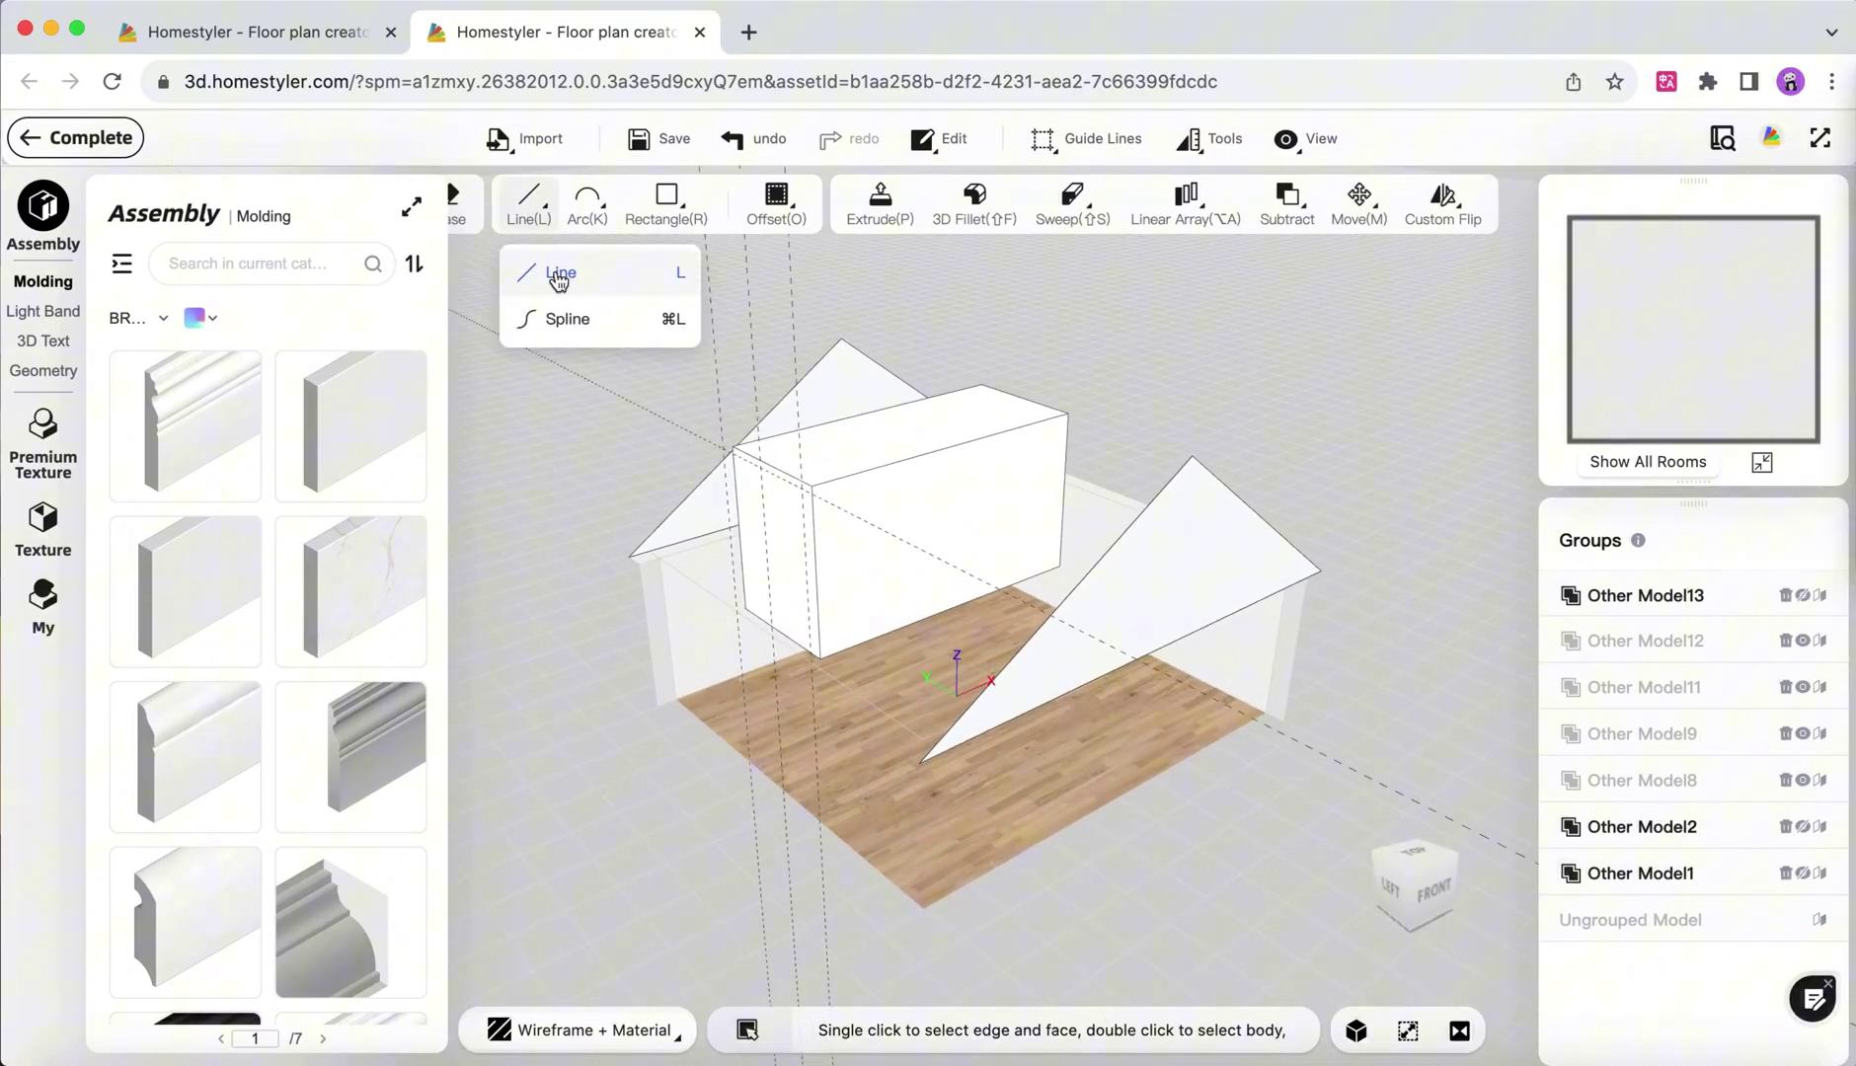
left_click(559, 276)
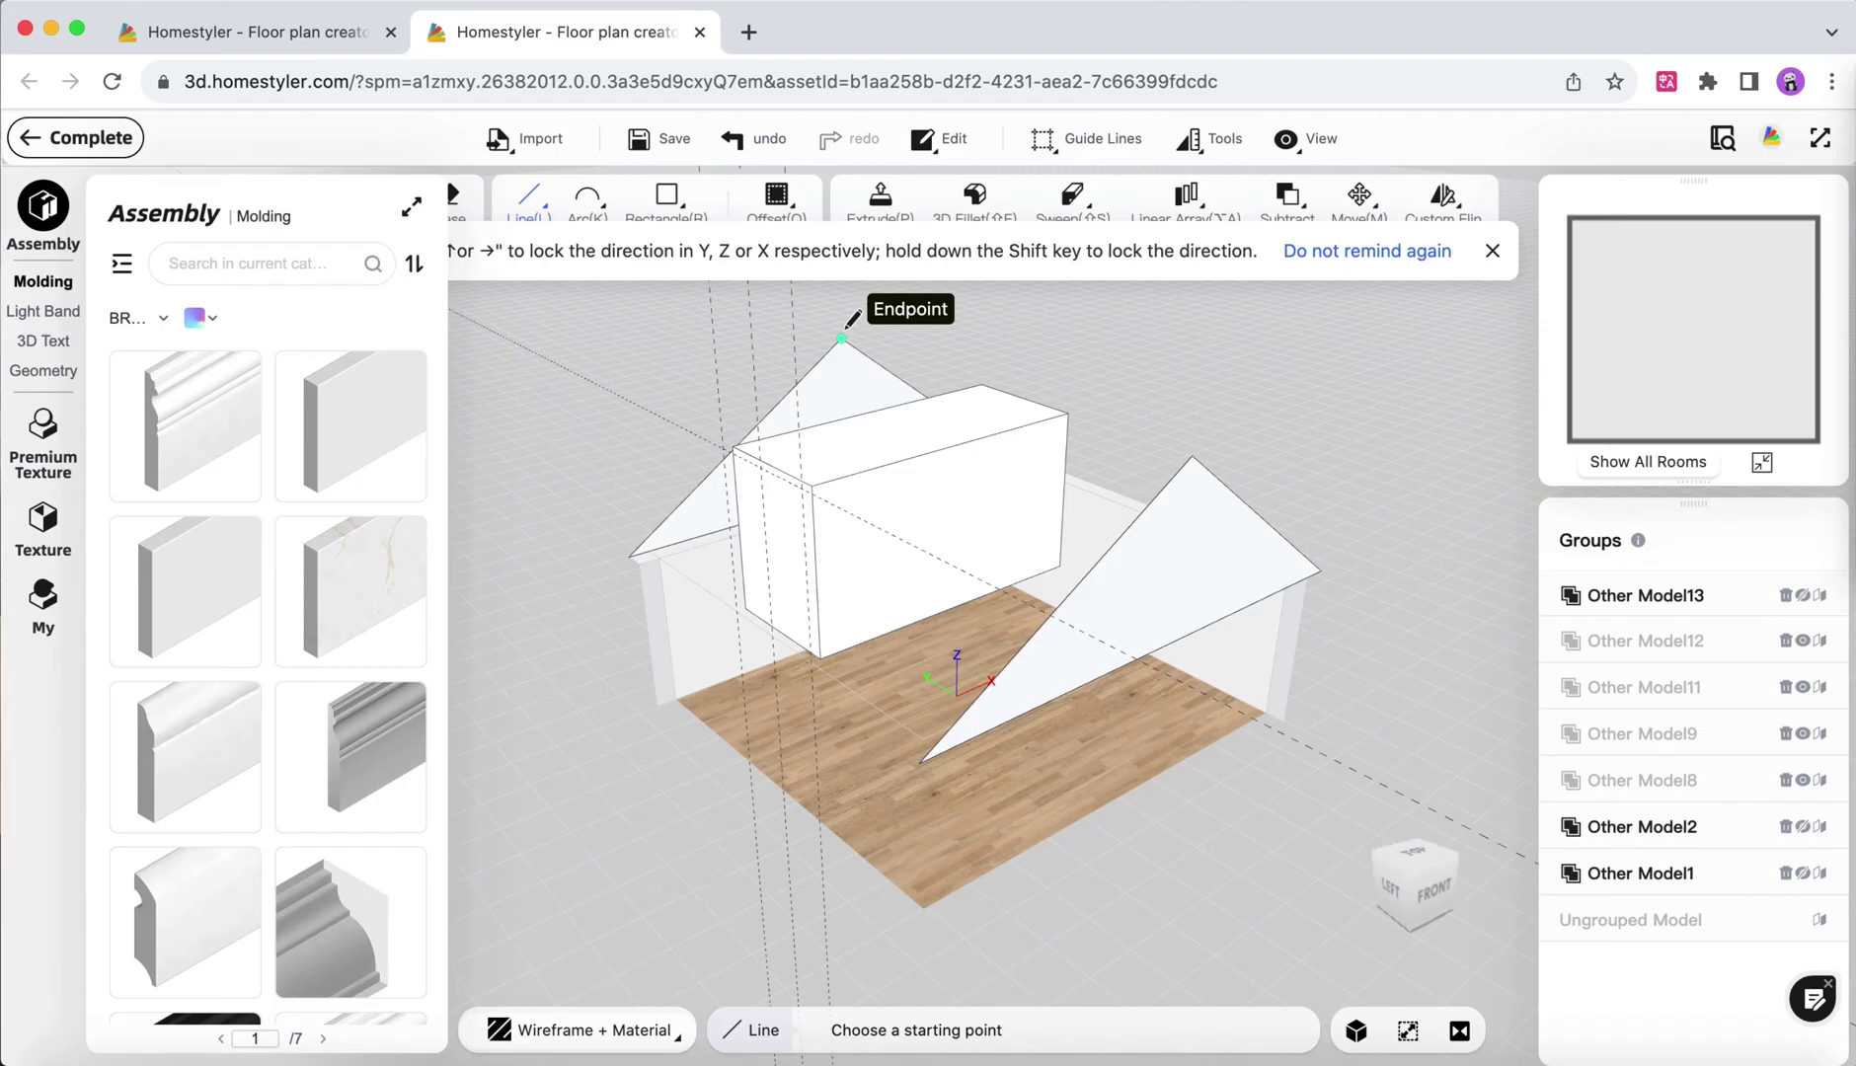
left_click(842, 336)
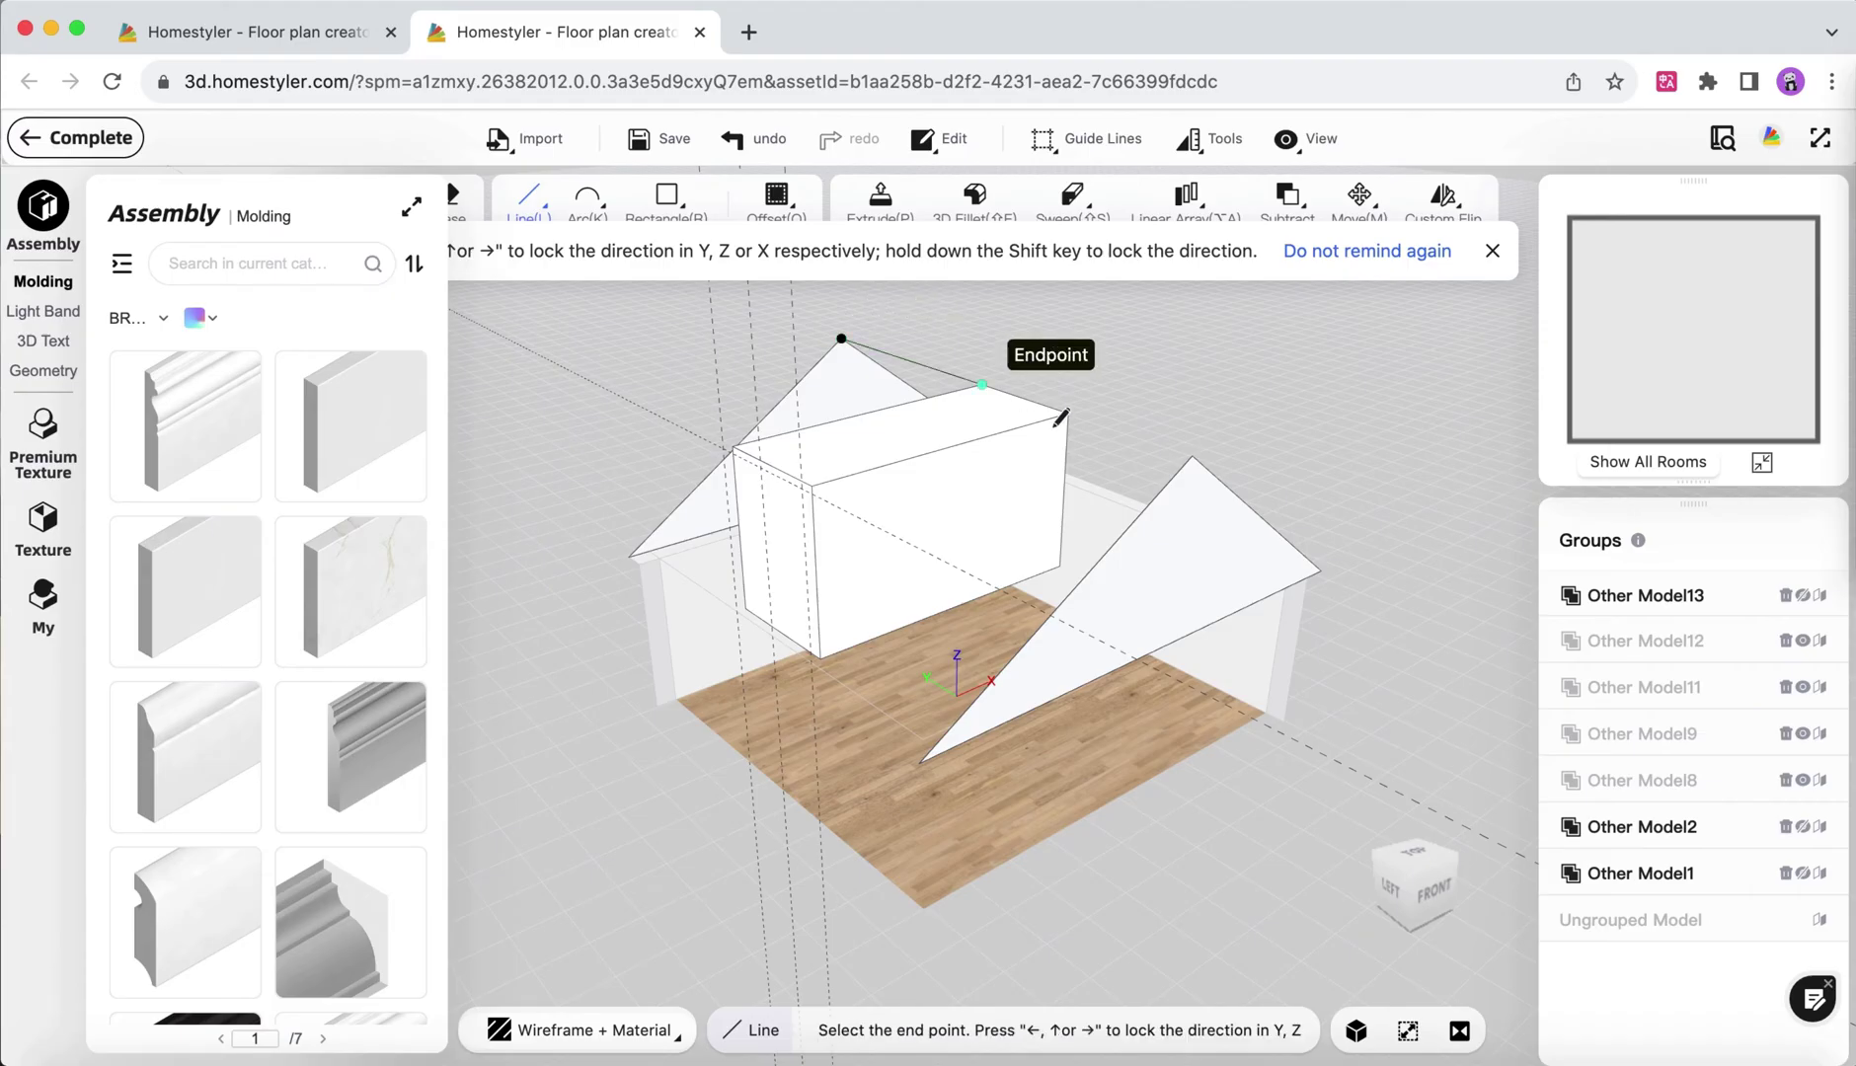
left_click(1194, 454)
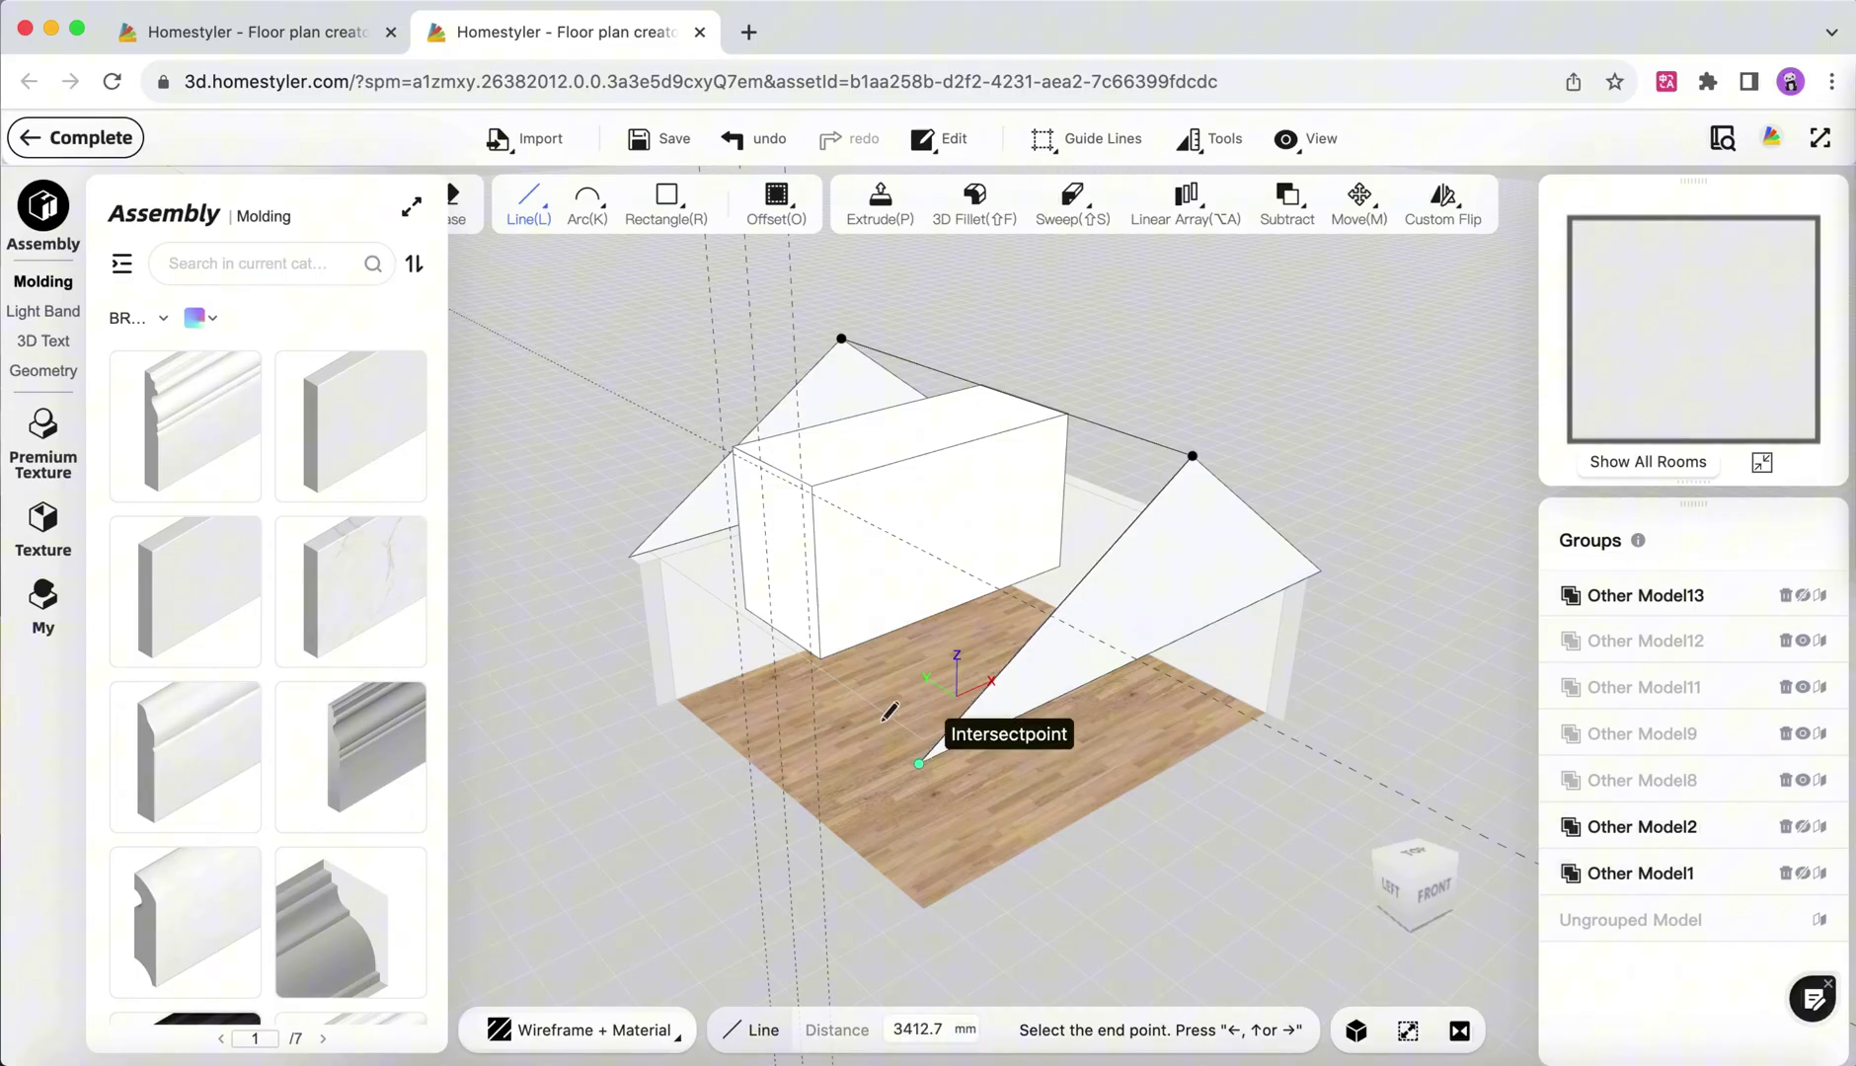
left_click(919, 763)
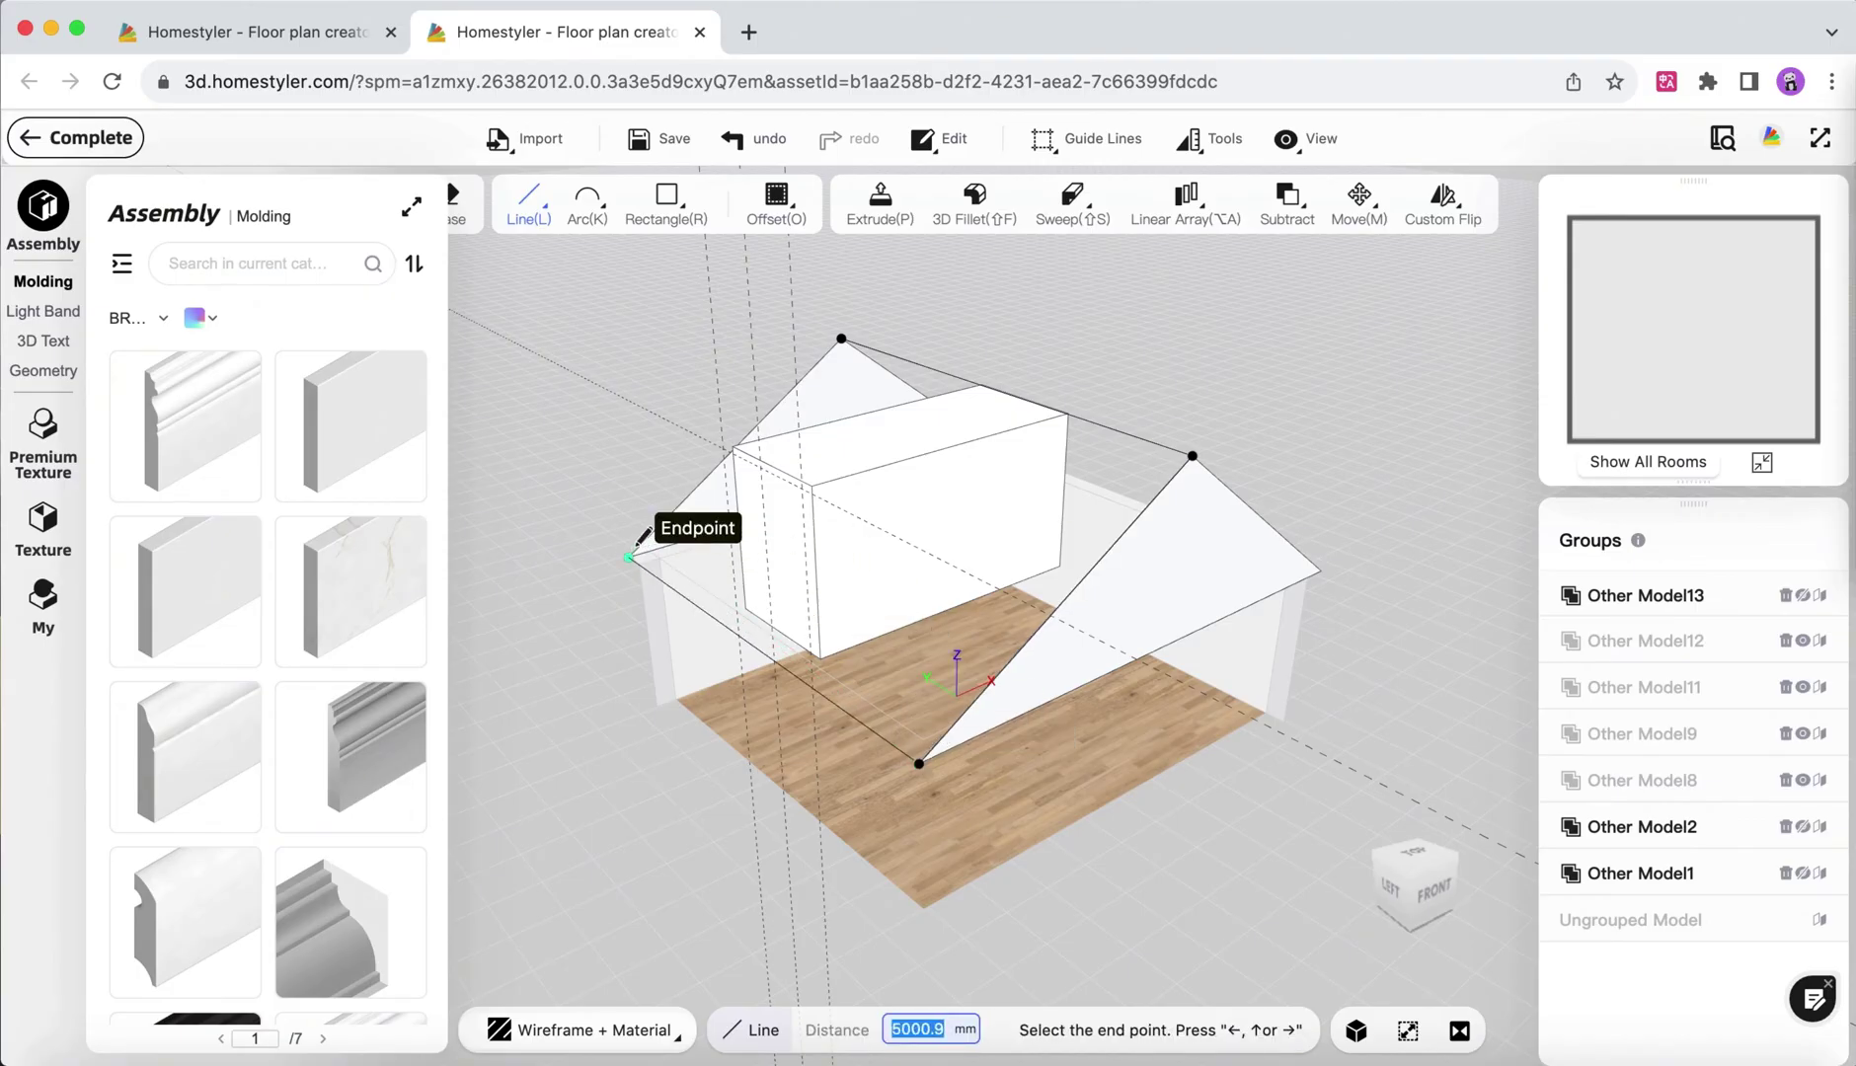
left_click(630, 556)
left_click(841, 339)
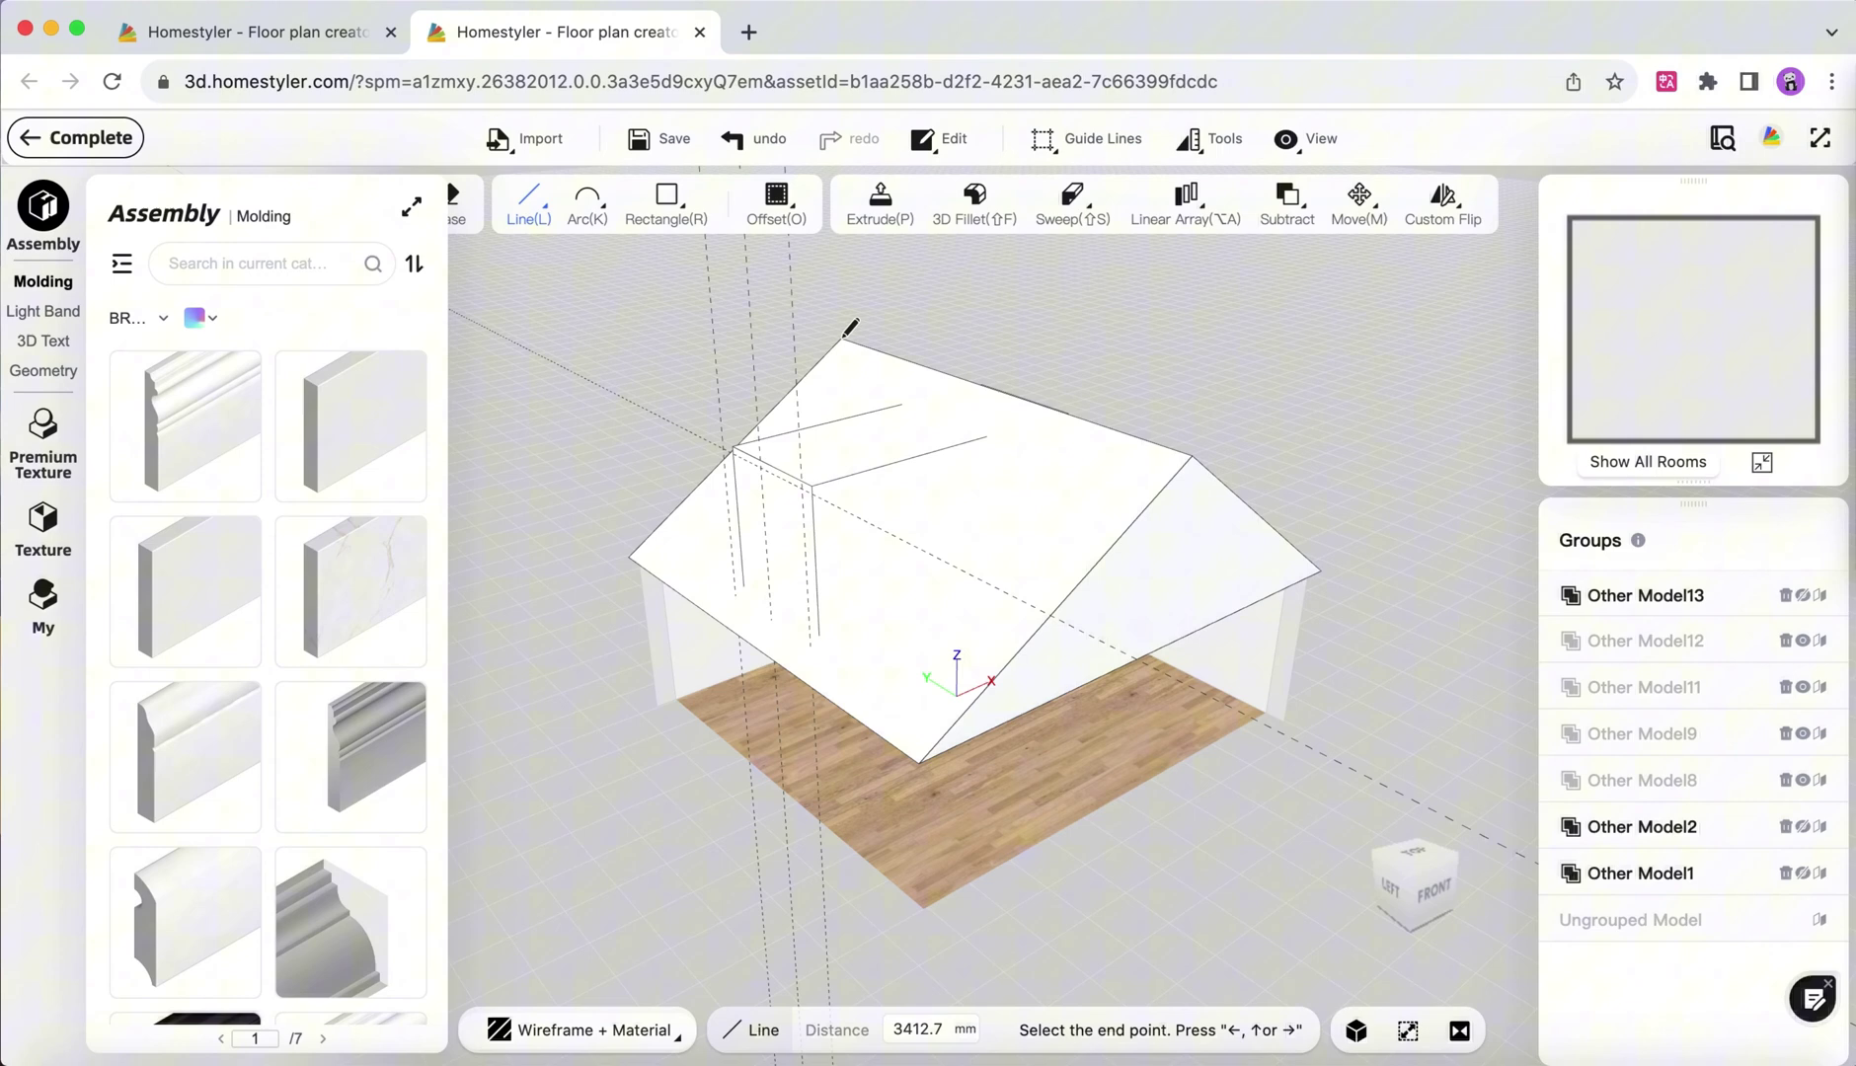
middle_click_drag(1126, 405, 789, 404)
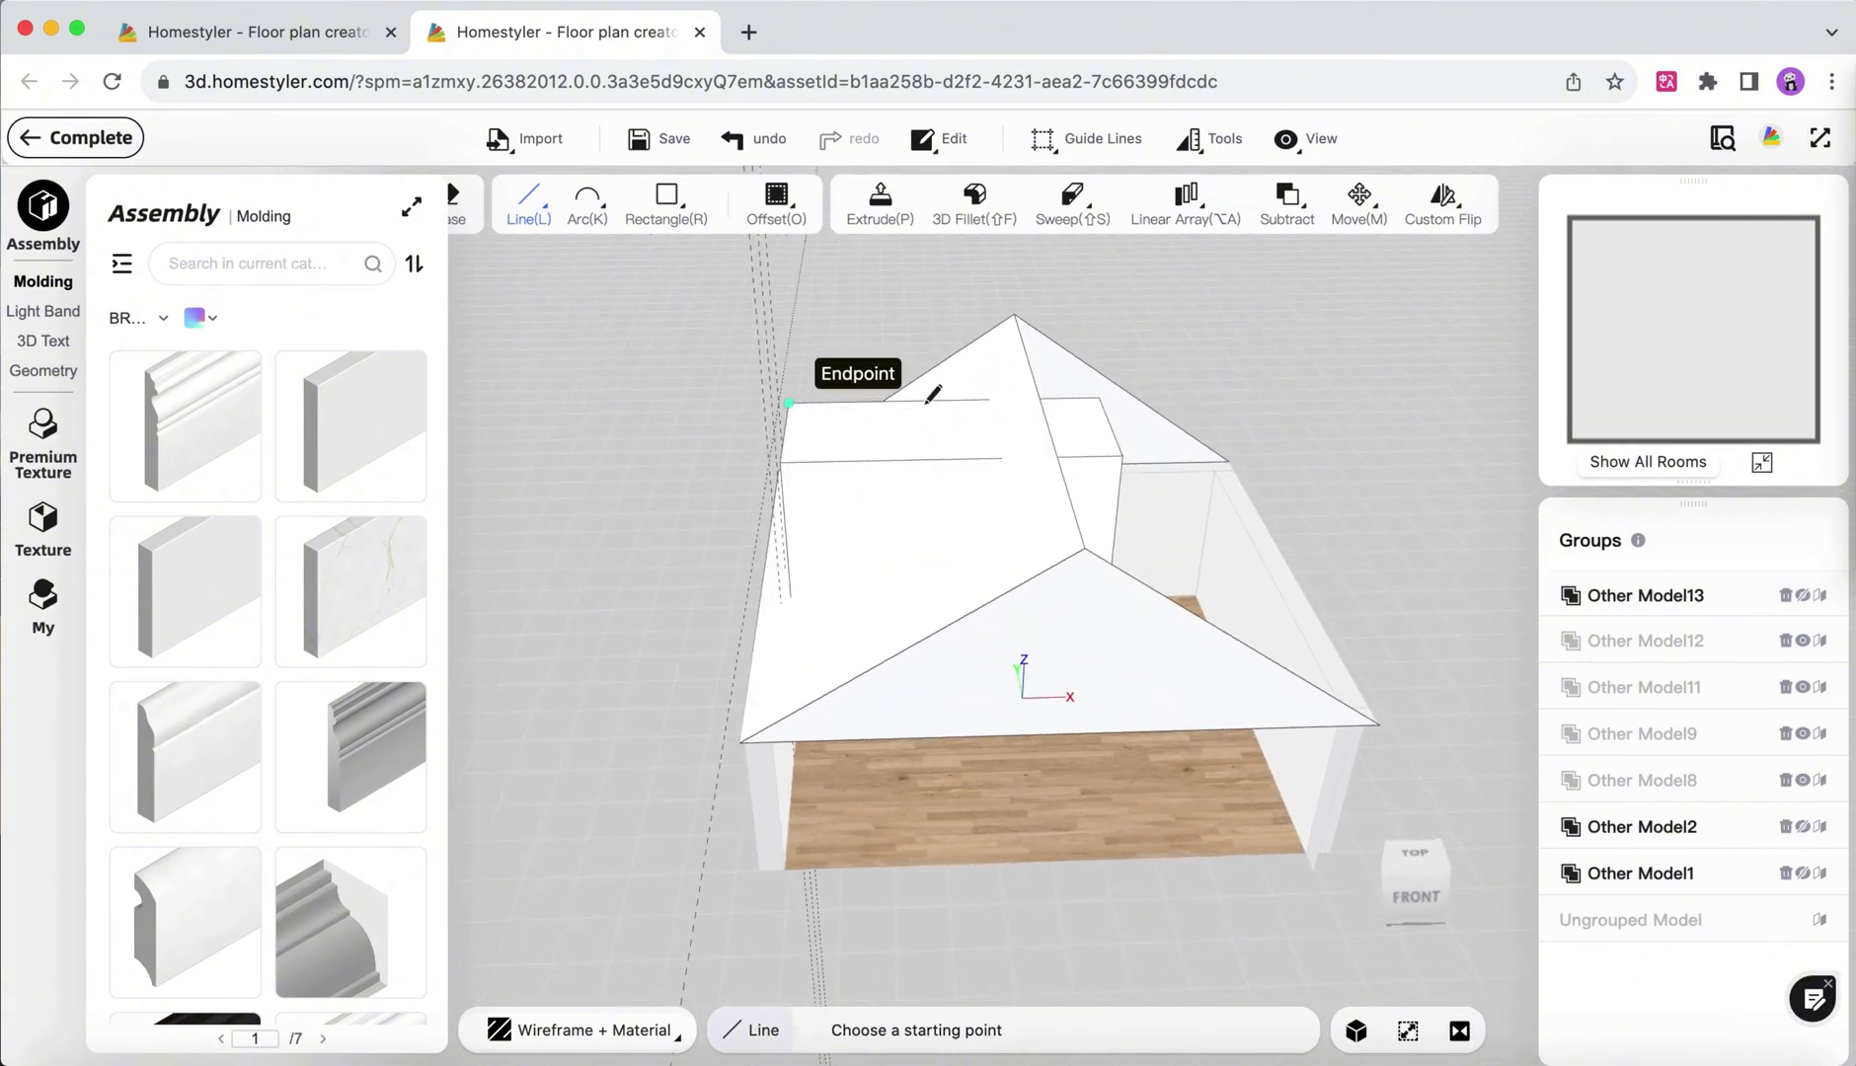
middle_click_drag(1175, 405, 1129, 362)
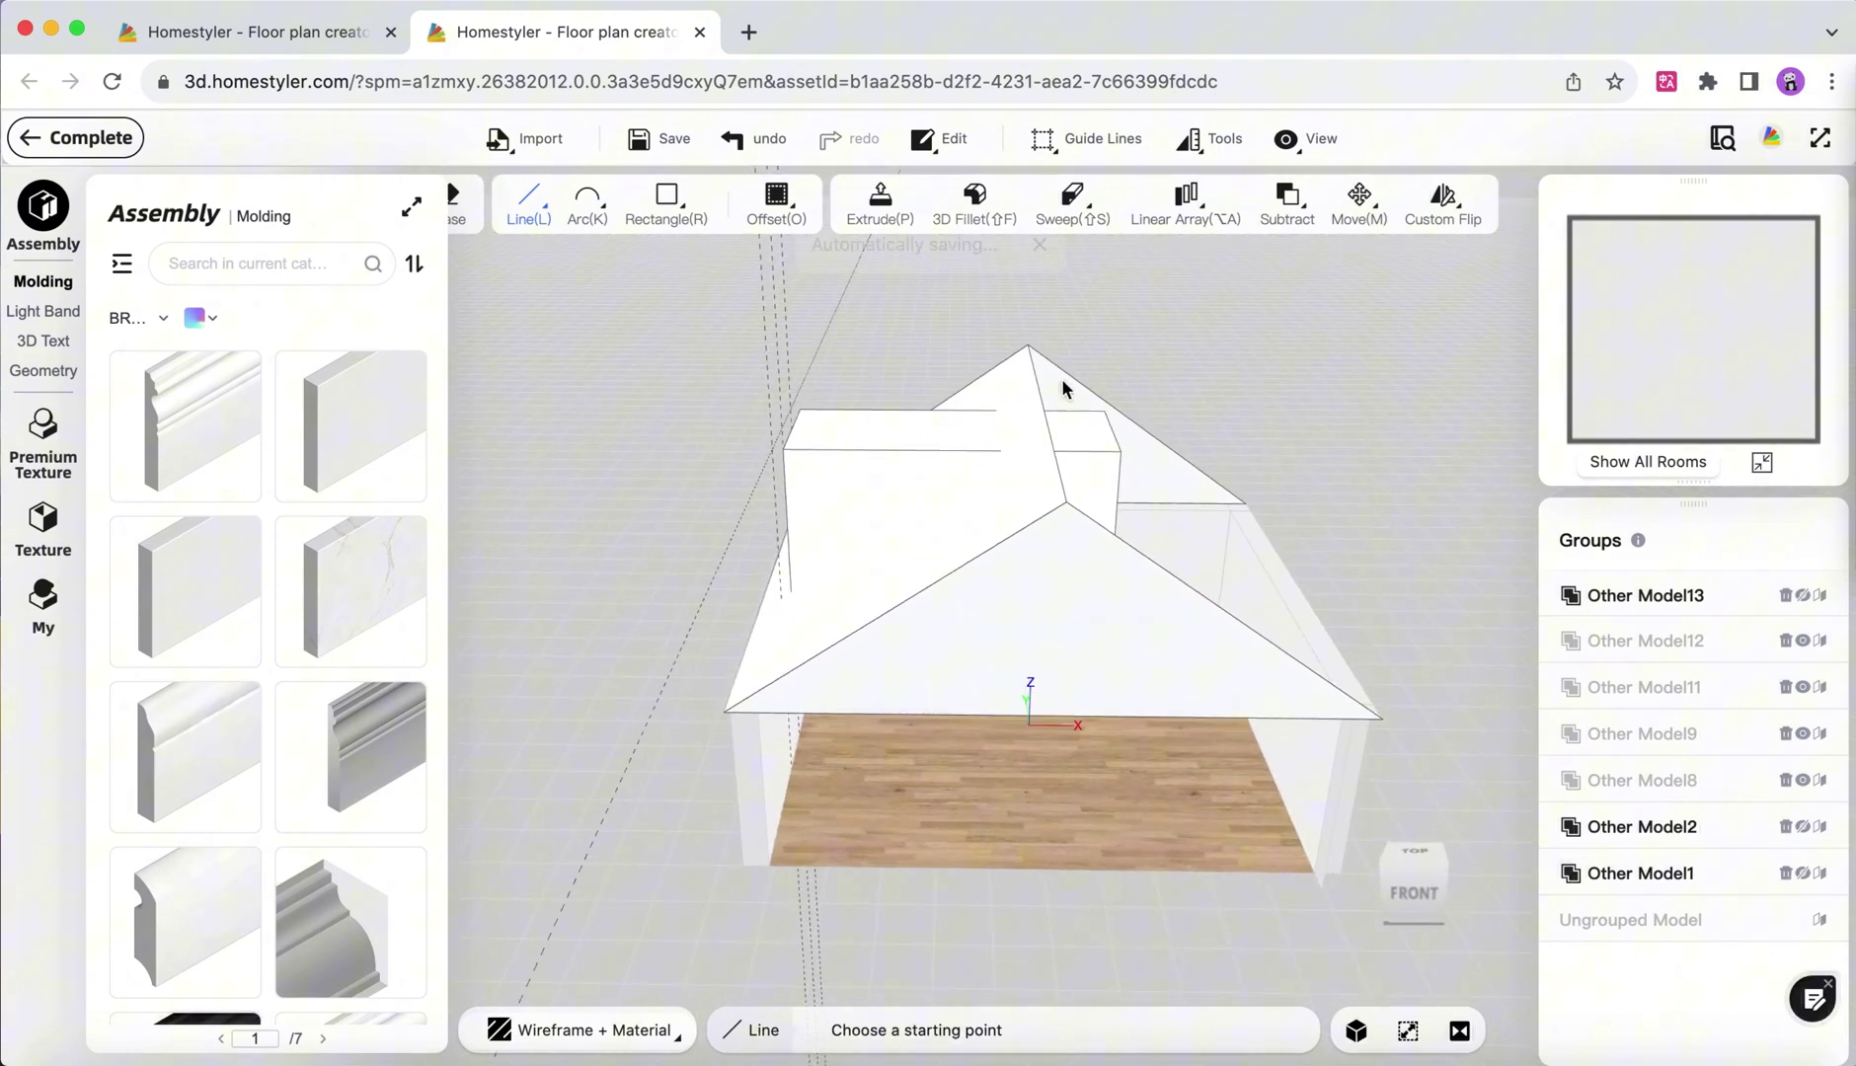
key("Escape")
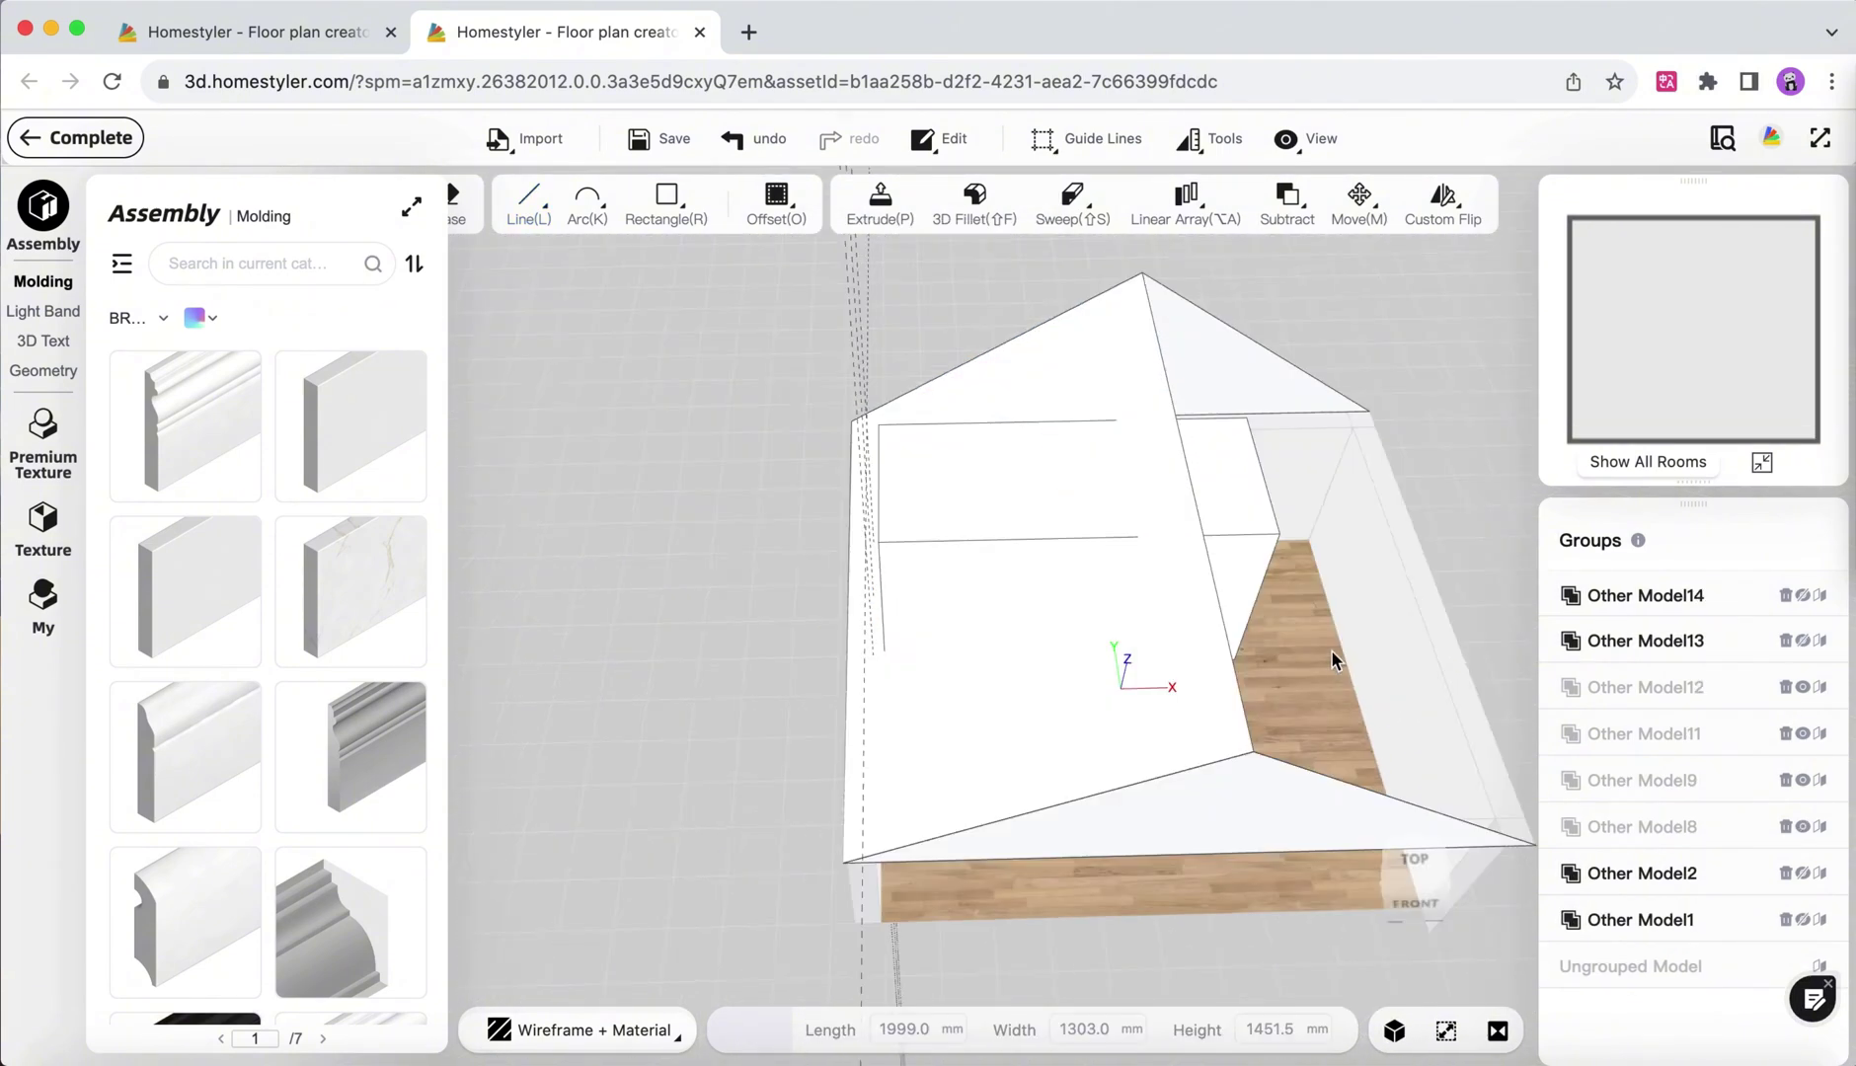
Draw a closed triangle on the dormer box's front-facing side, using the points where its edges meet the roof slope.
middle_click_drag(1333, 653, 1380, 523)
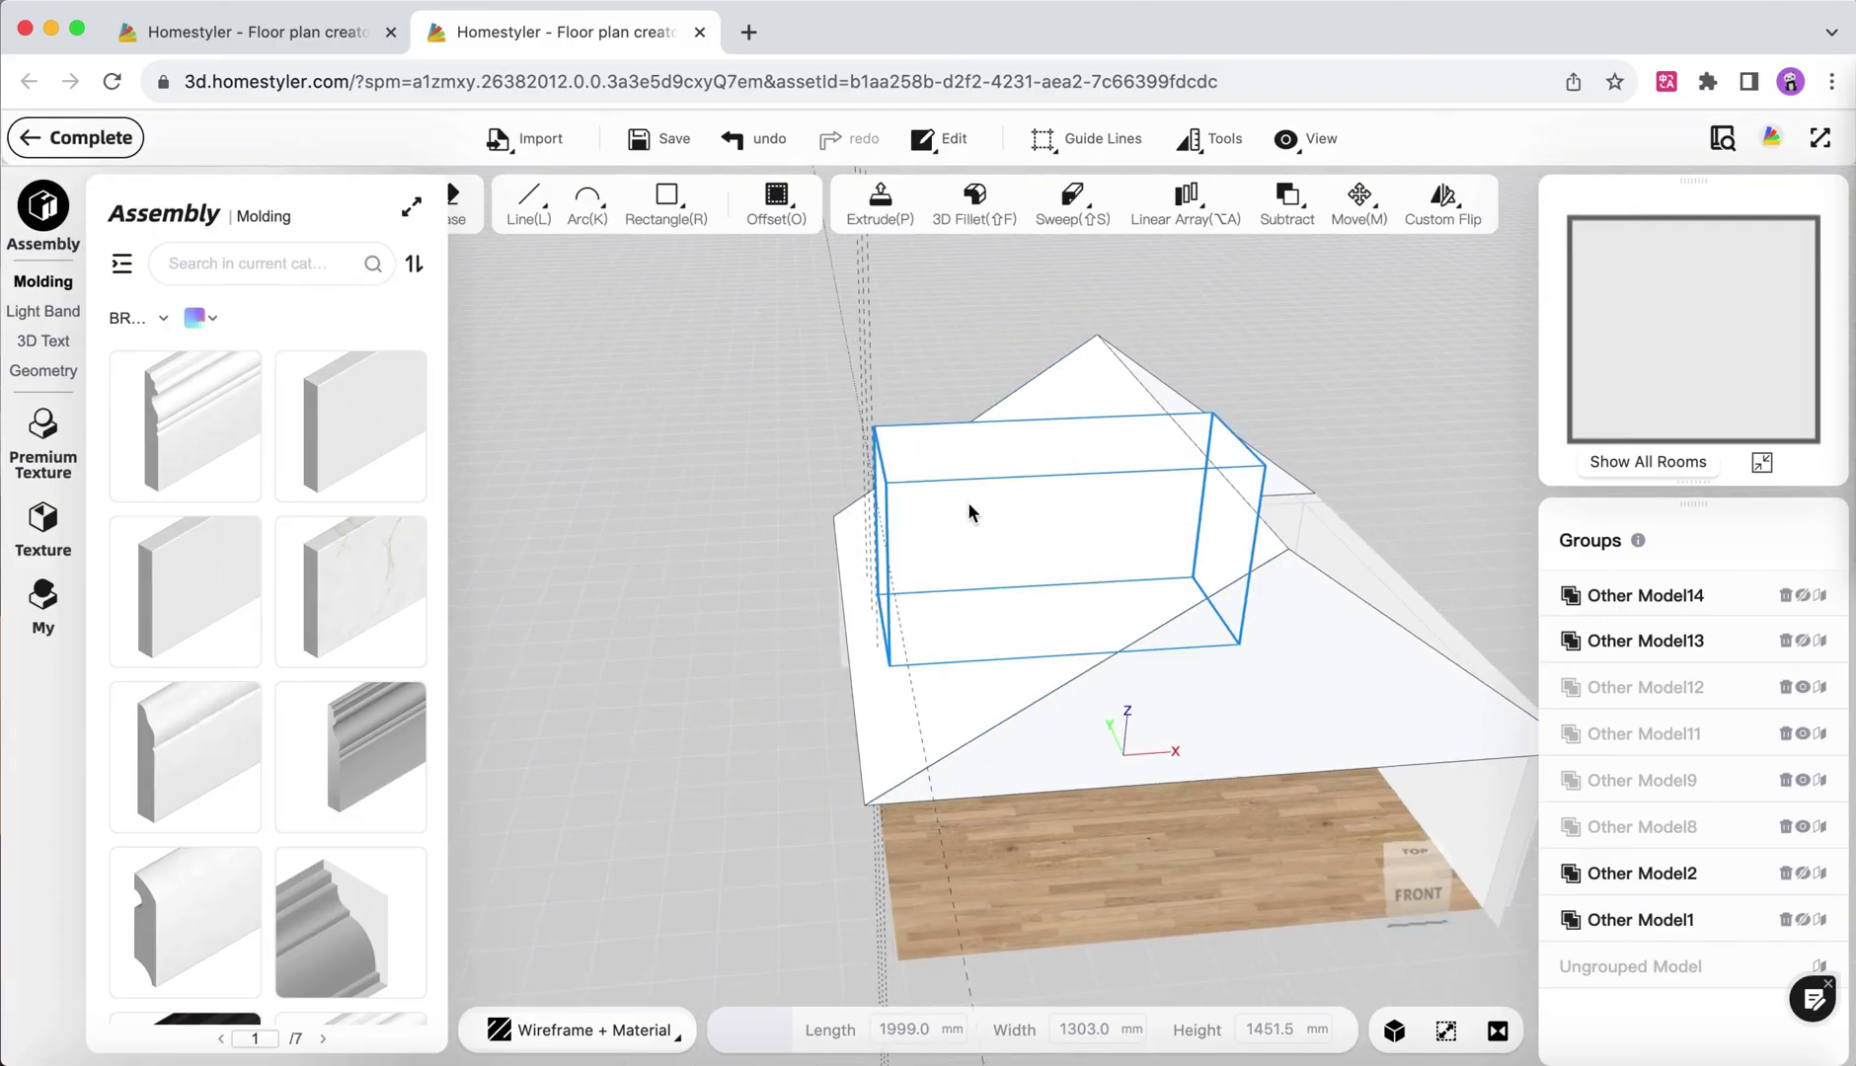
left_click(887, 300)
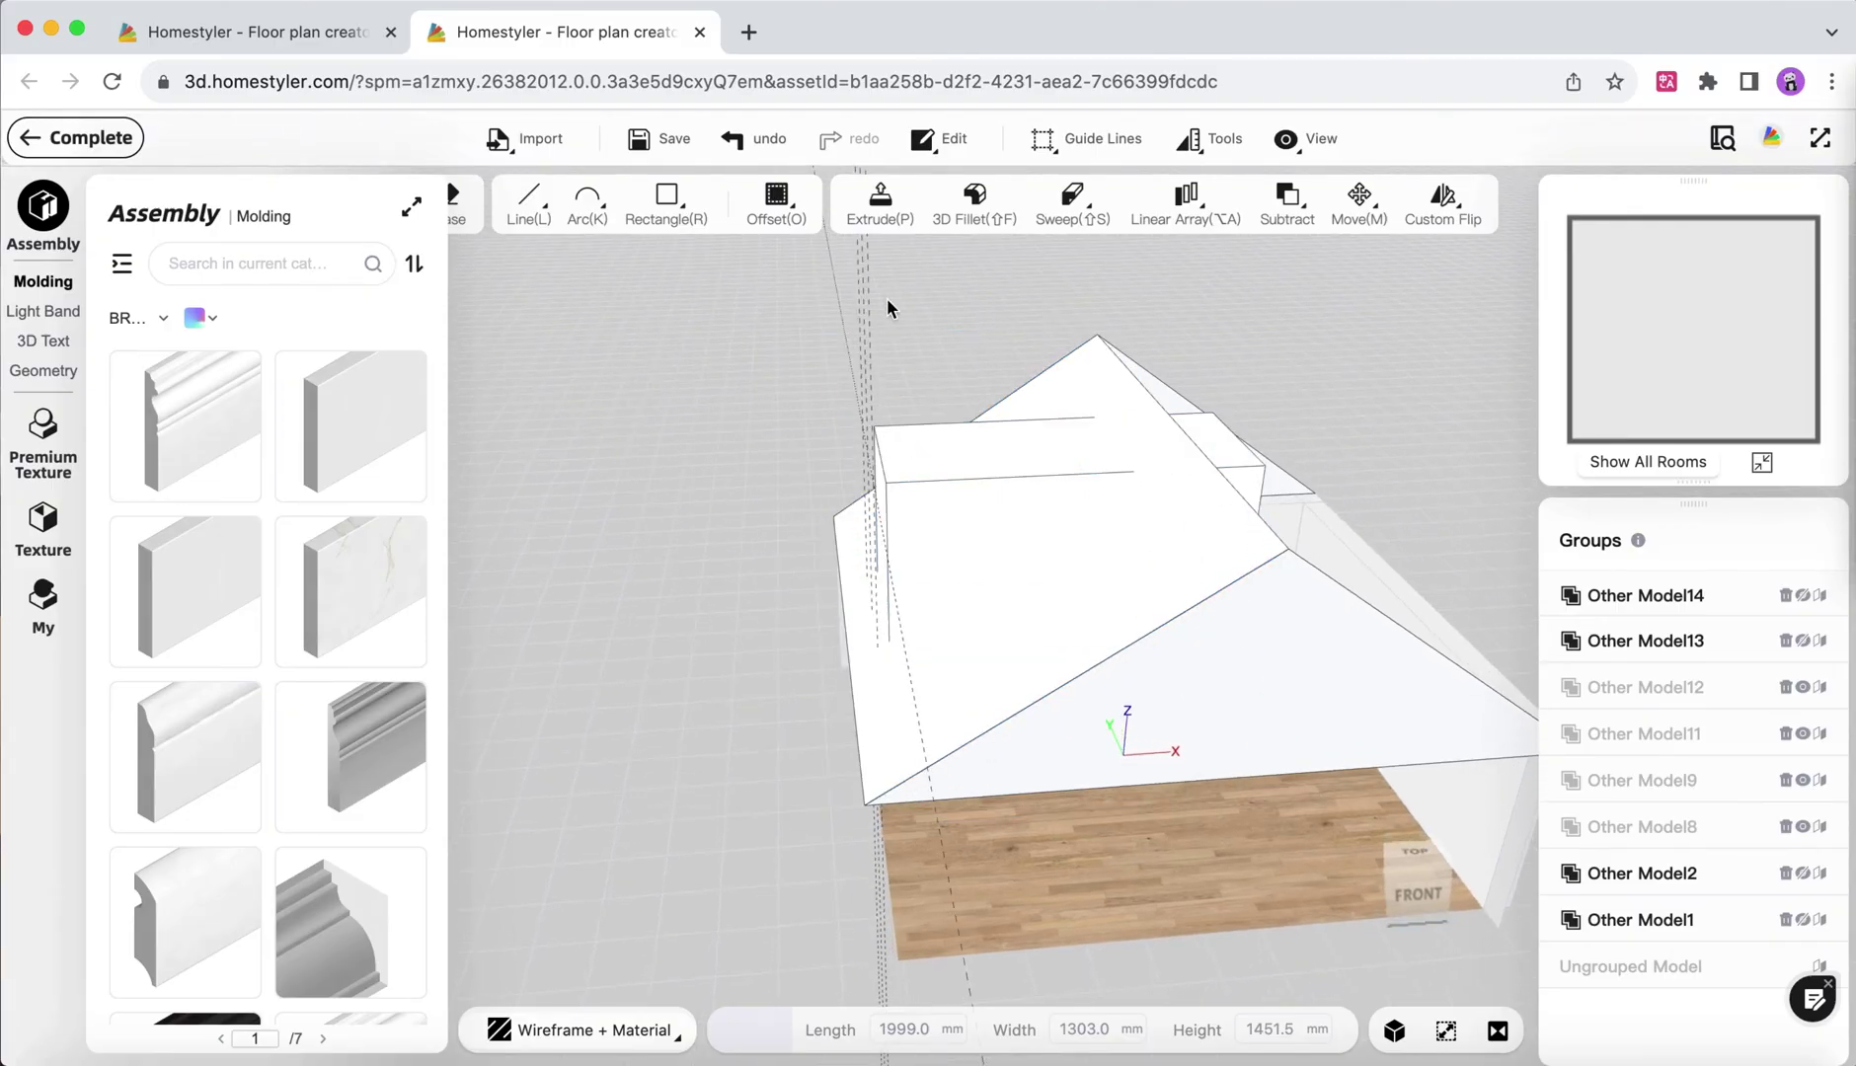
left_click(464, 614)
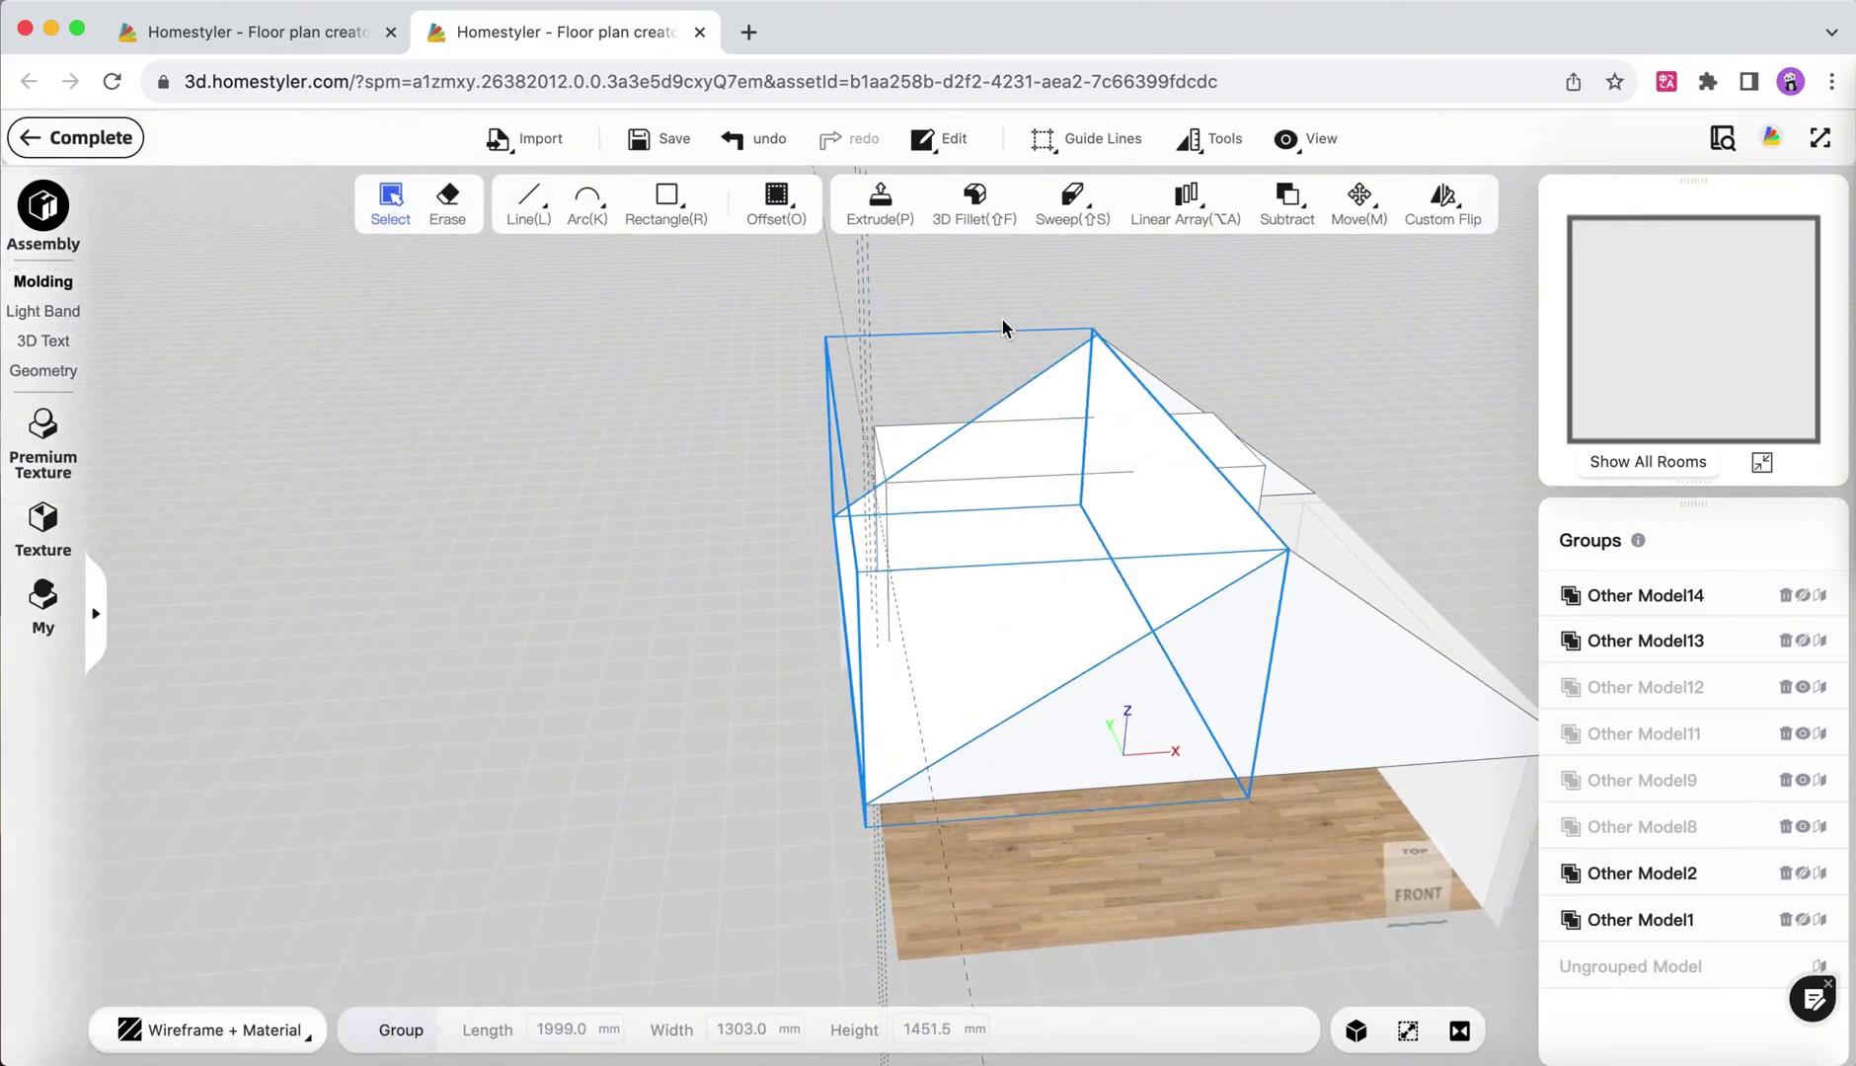
middle_click_drag(1000, 317, 943, 439)
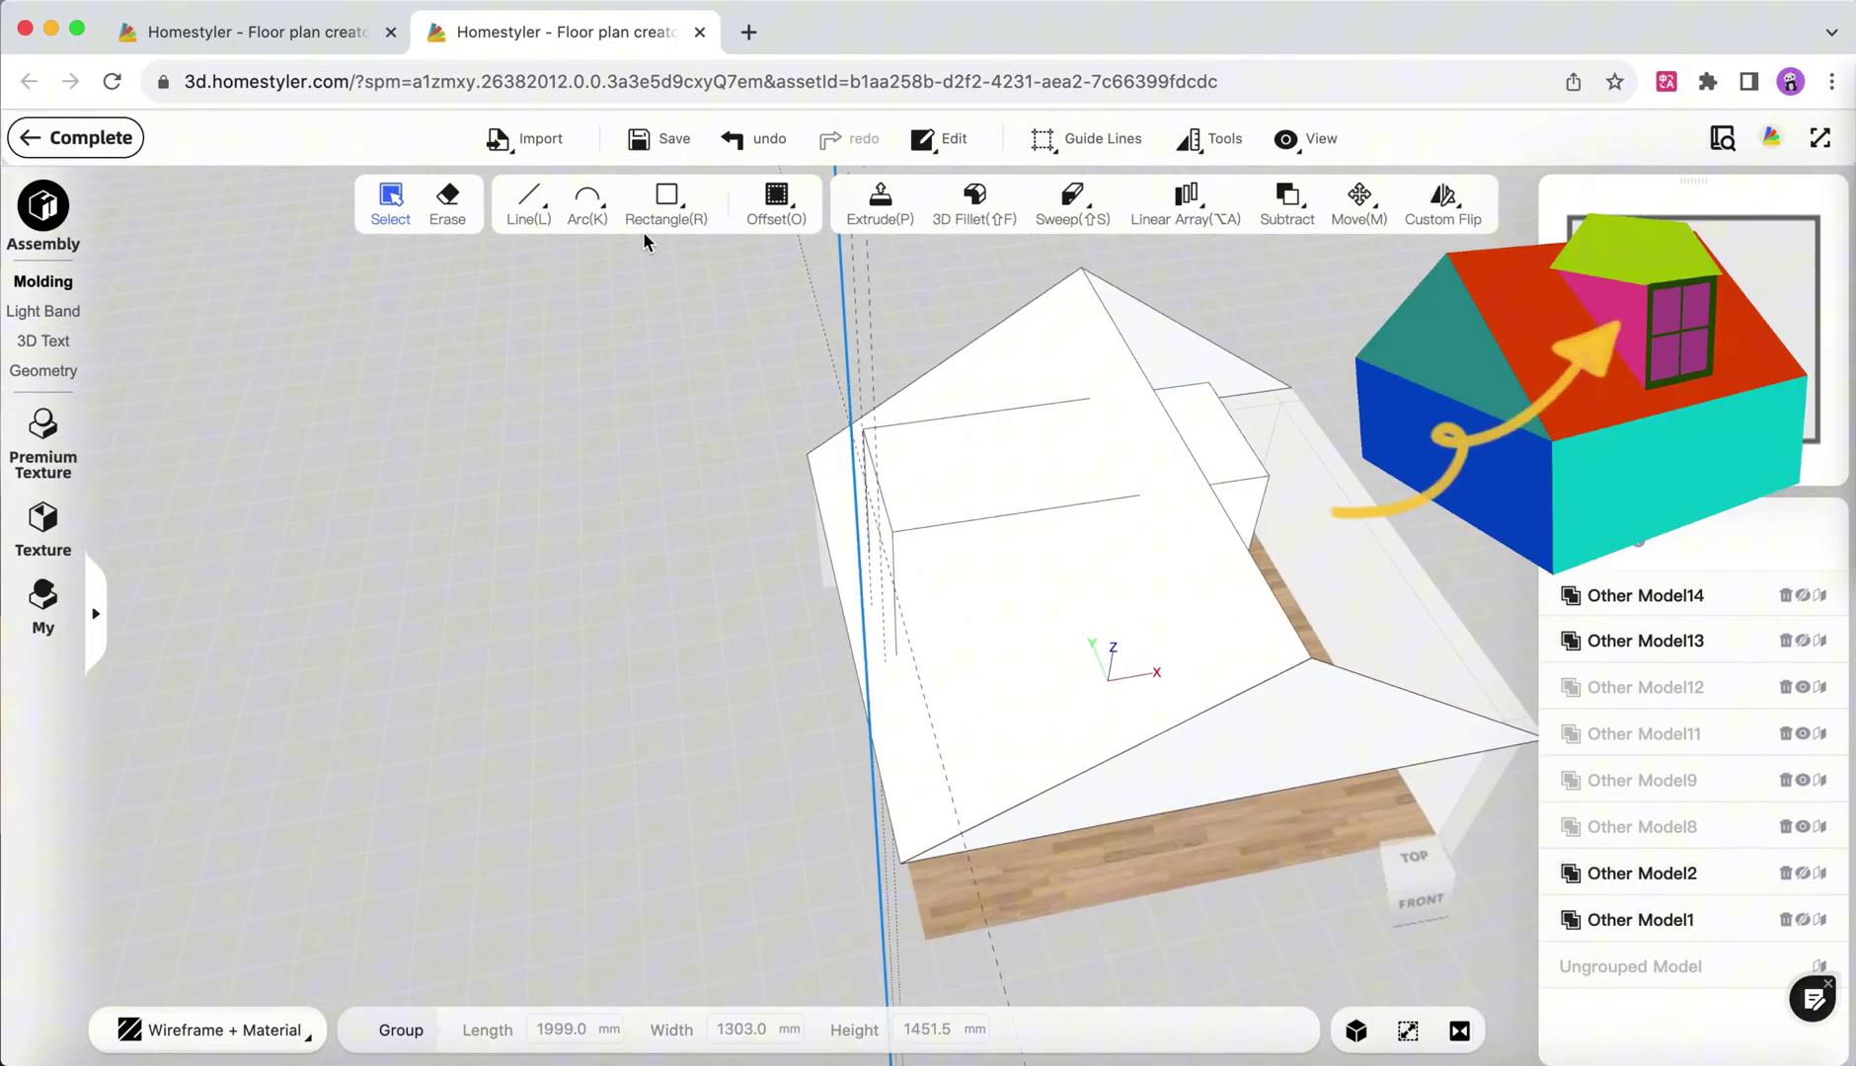
middle_click_drag(1238, 314, 1093, 322)
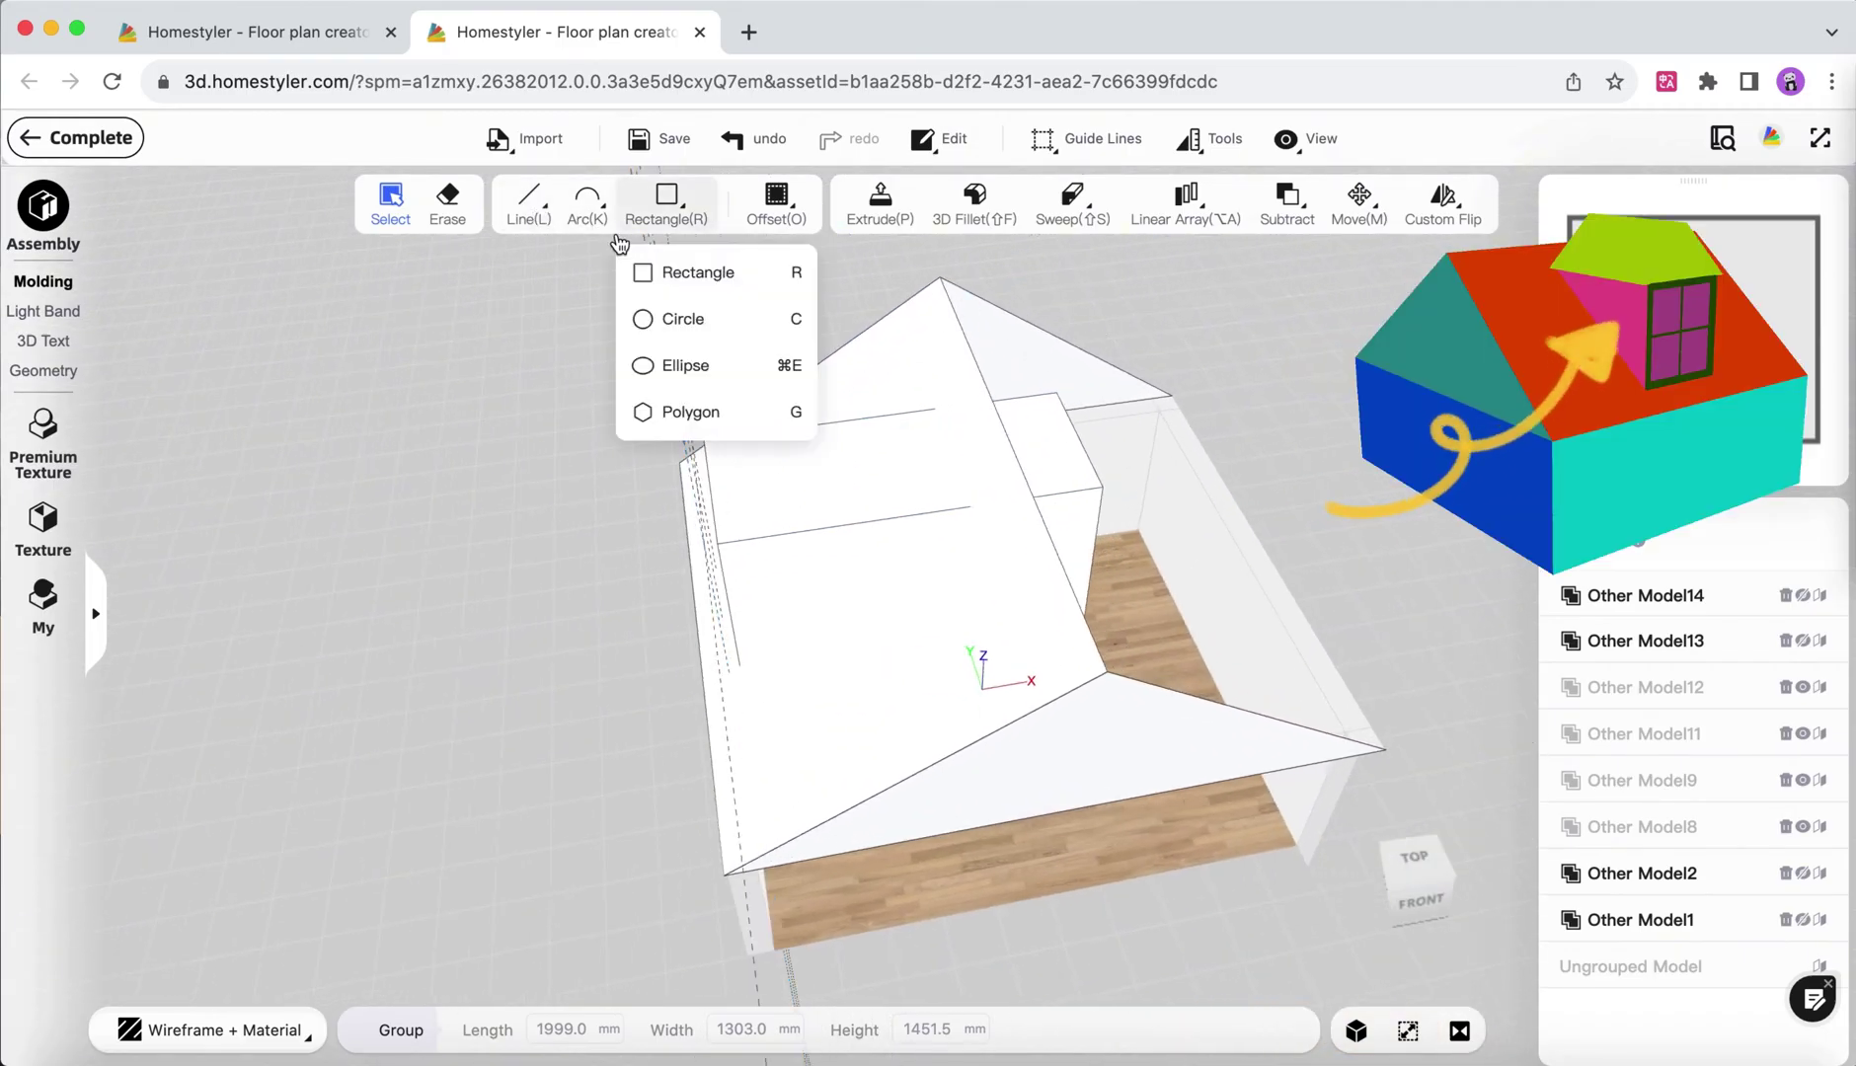
left_click(543, 268)
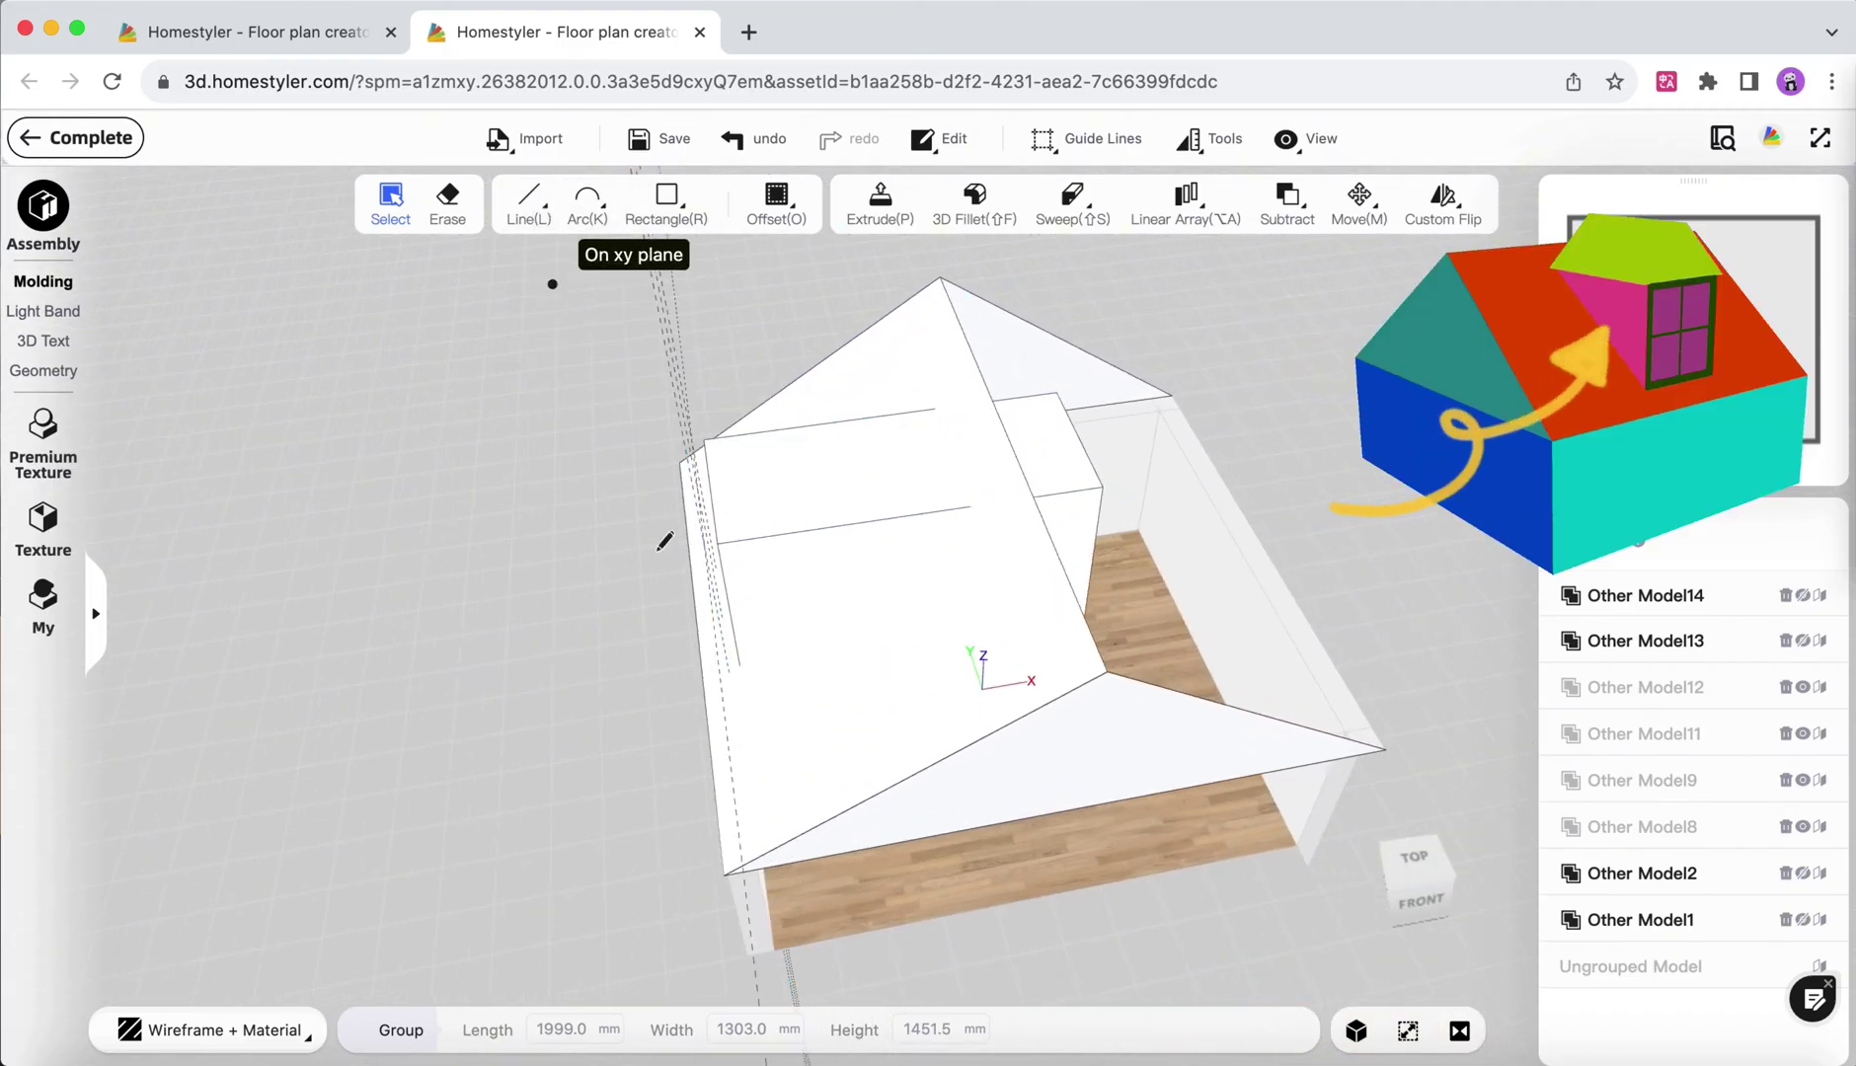
left_click(740, 665)
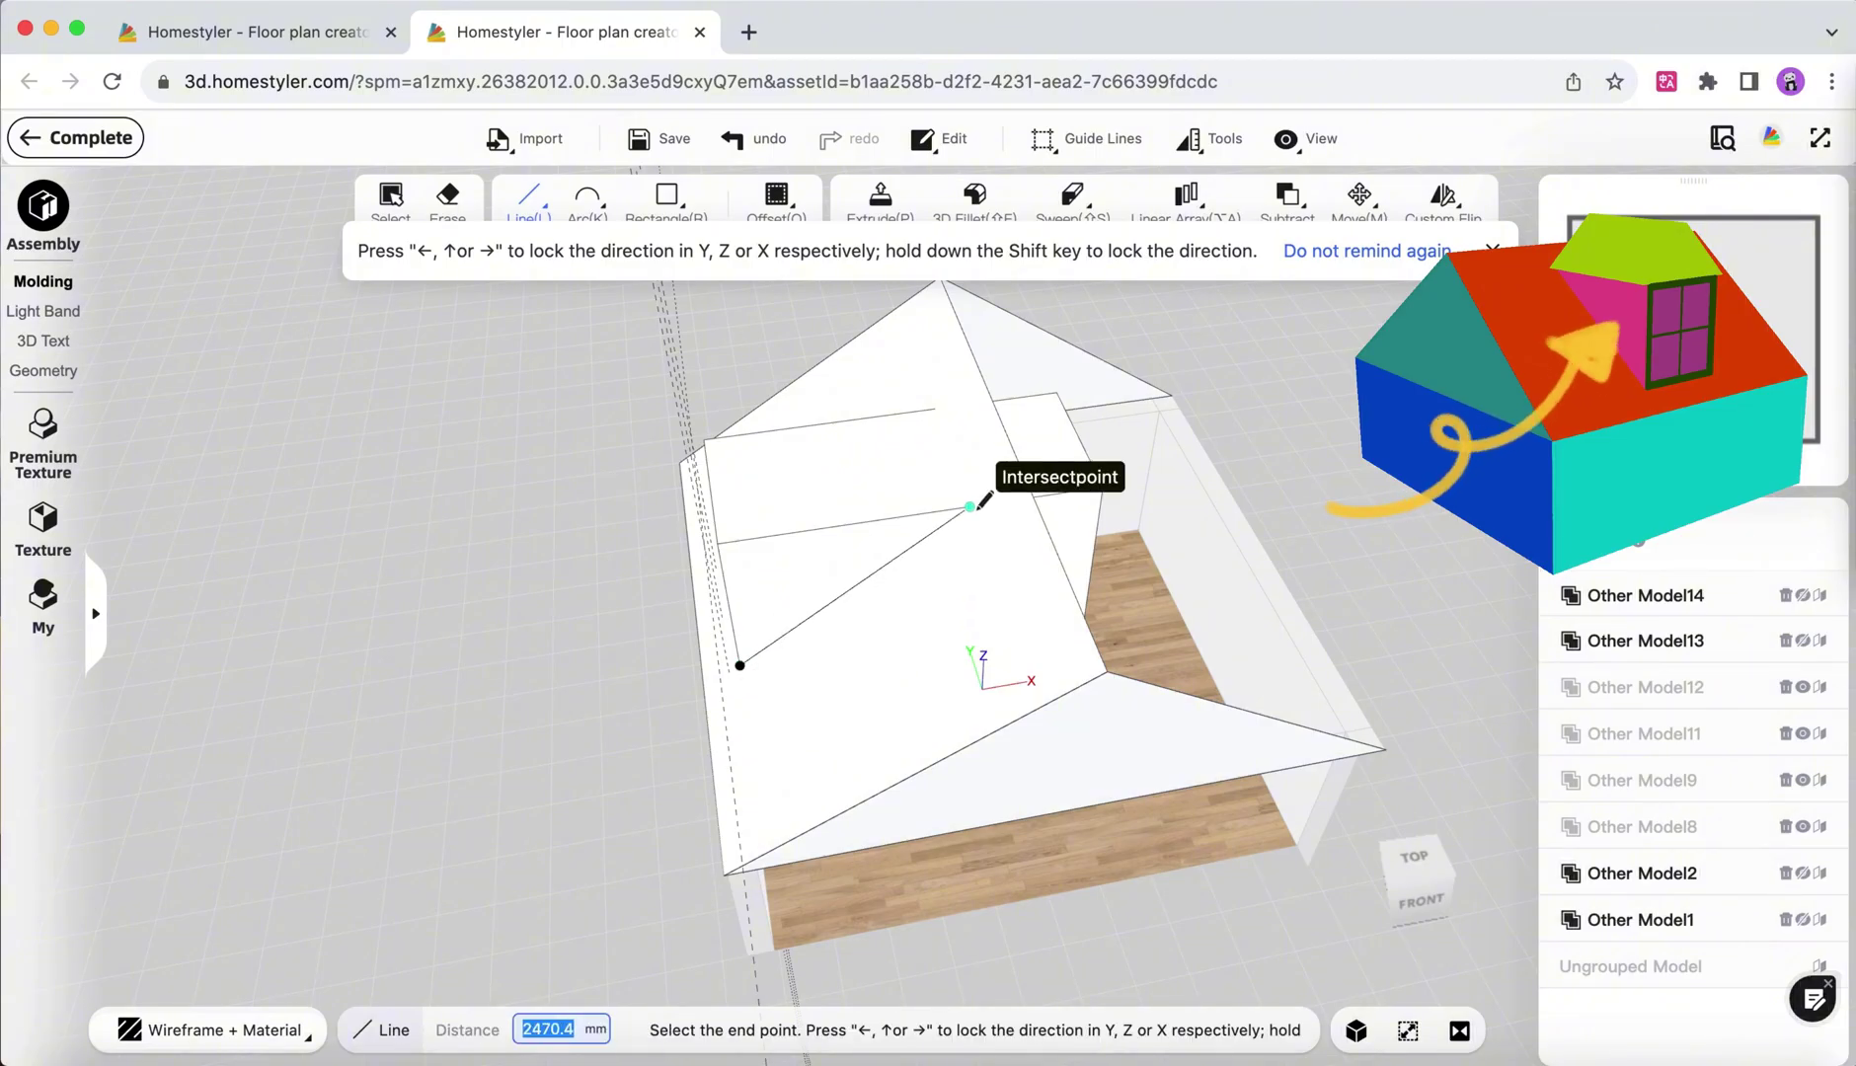
left_click(969, 507)
left_click(718, 544)
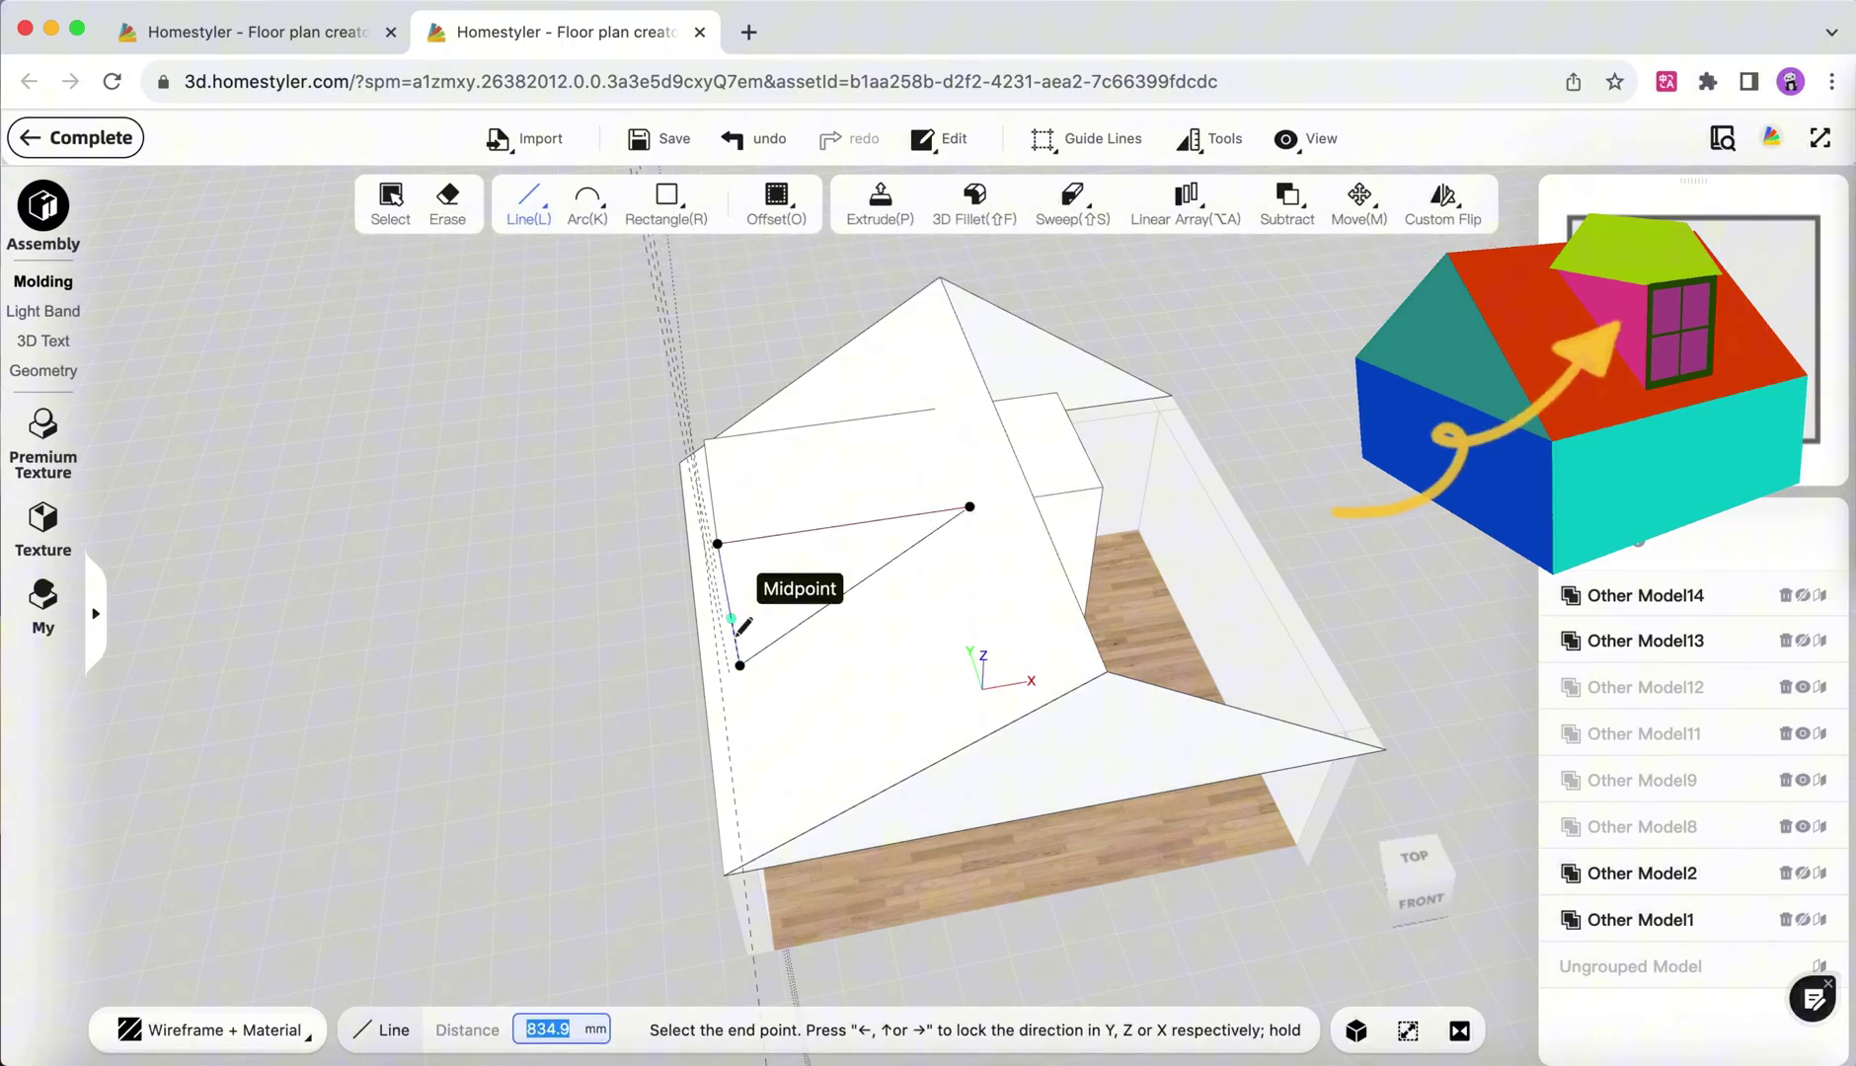
left_click(739, 665)
Draw a matching closed triangle on the dormer box's opposite side, through its points of intersection with the roof slope.
mouse_move(809, 510)
middle_mouse_down()
mouse_move(1152, 464)
mouse_move(899, 541)
mouse_move(1173, 537)
middle_mouse_up()
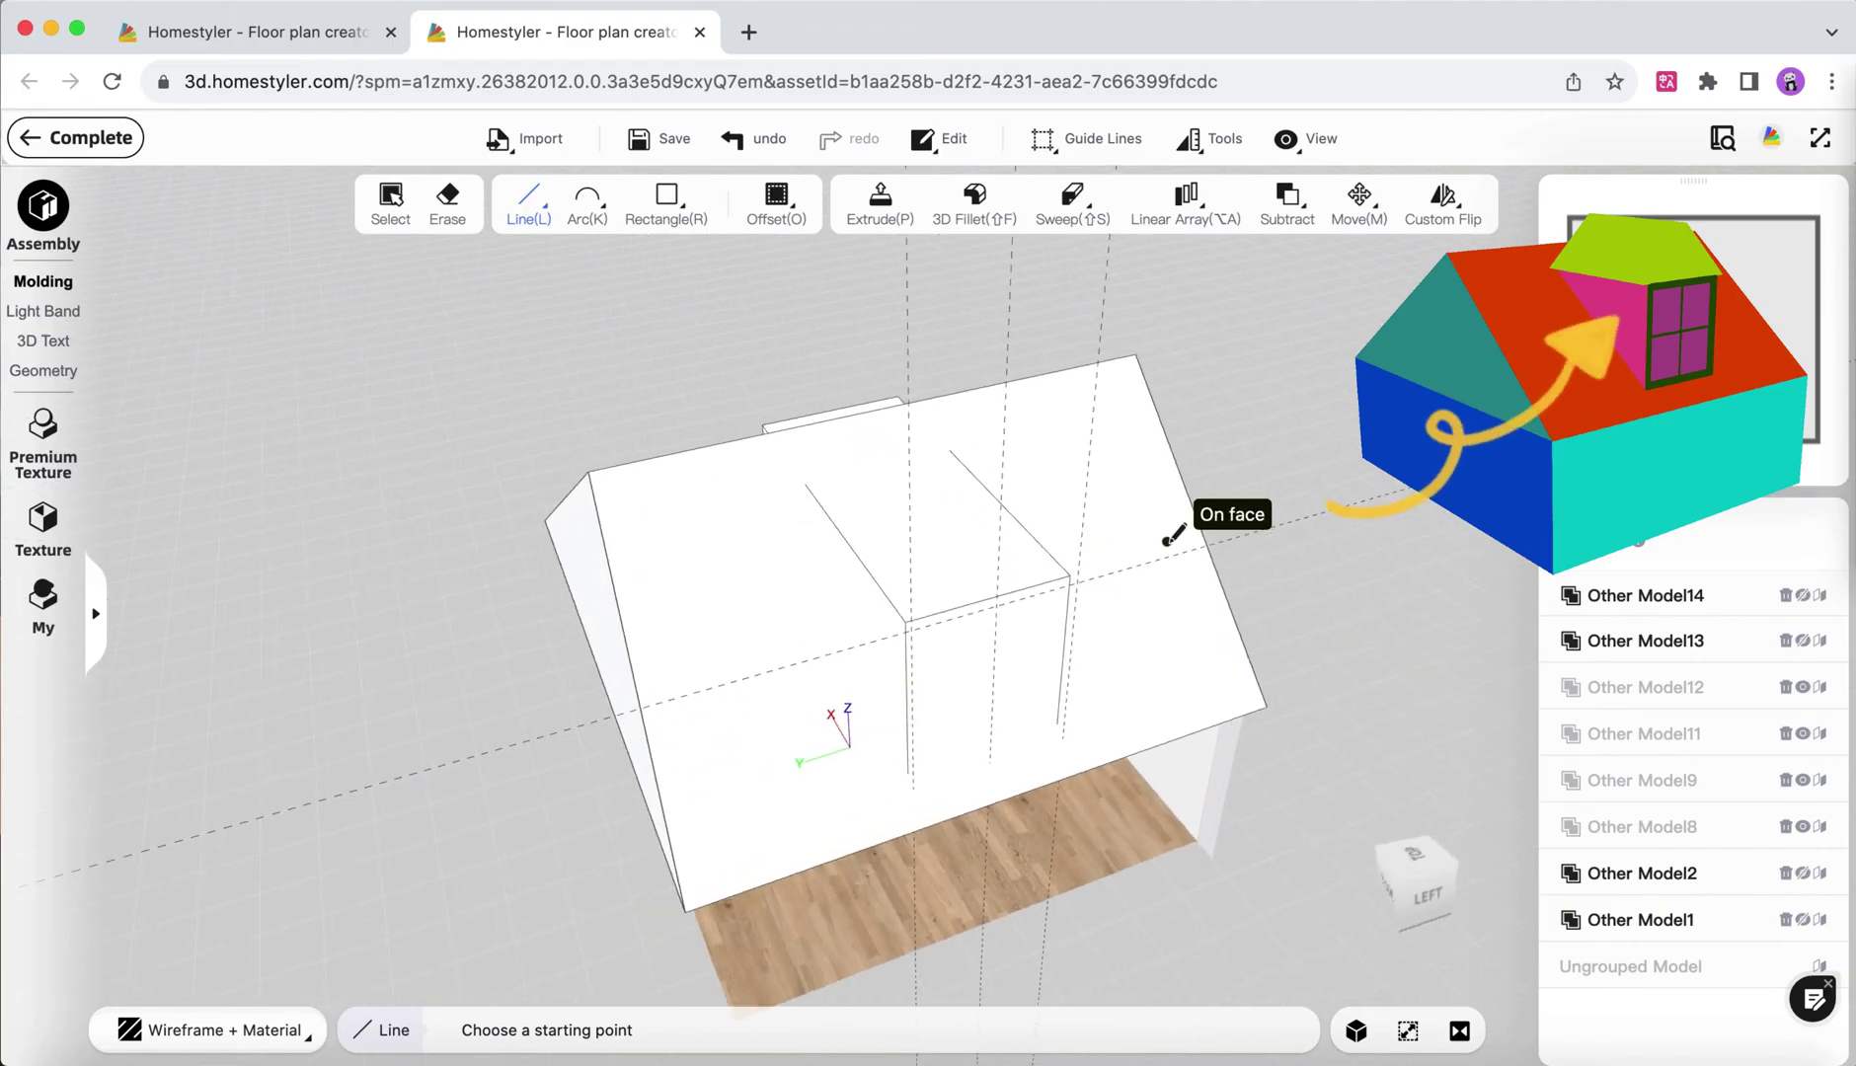
left_click(805, 484)
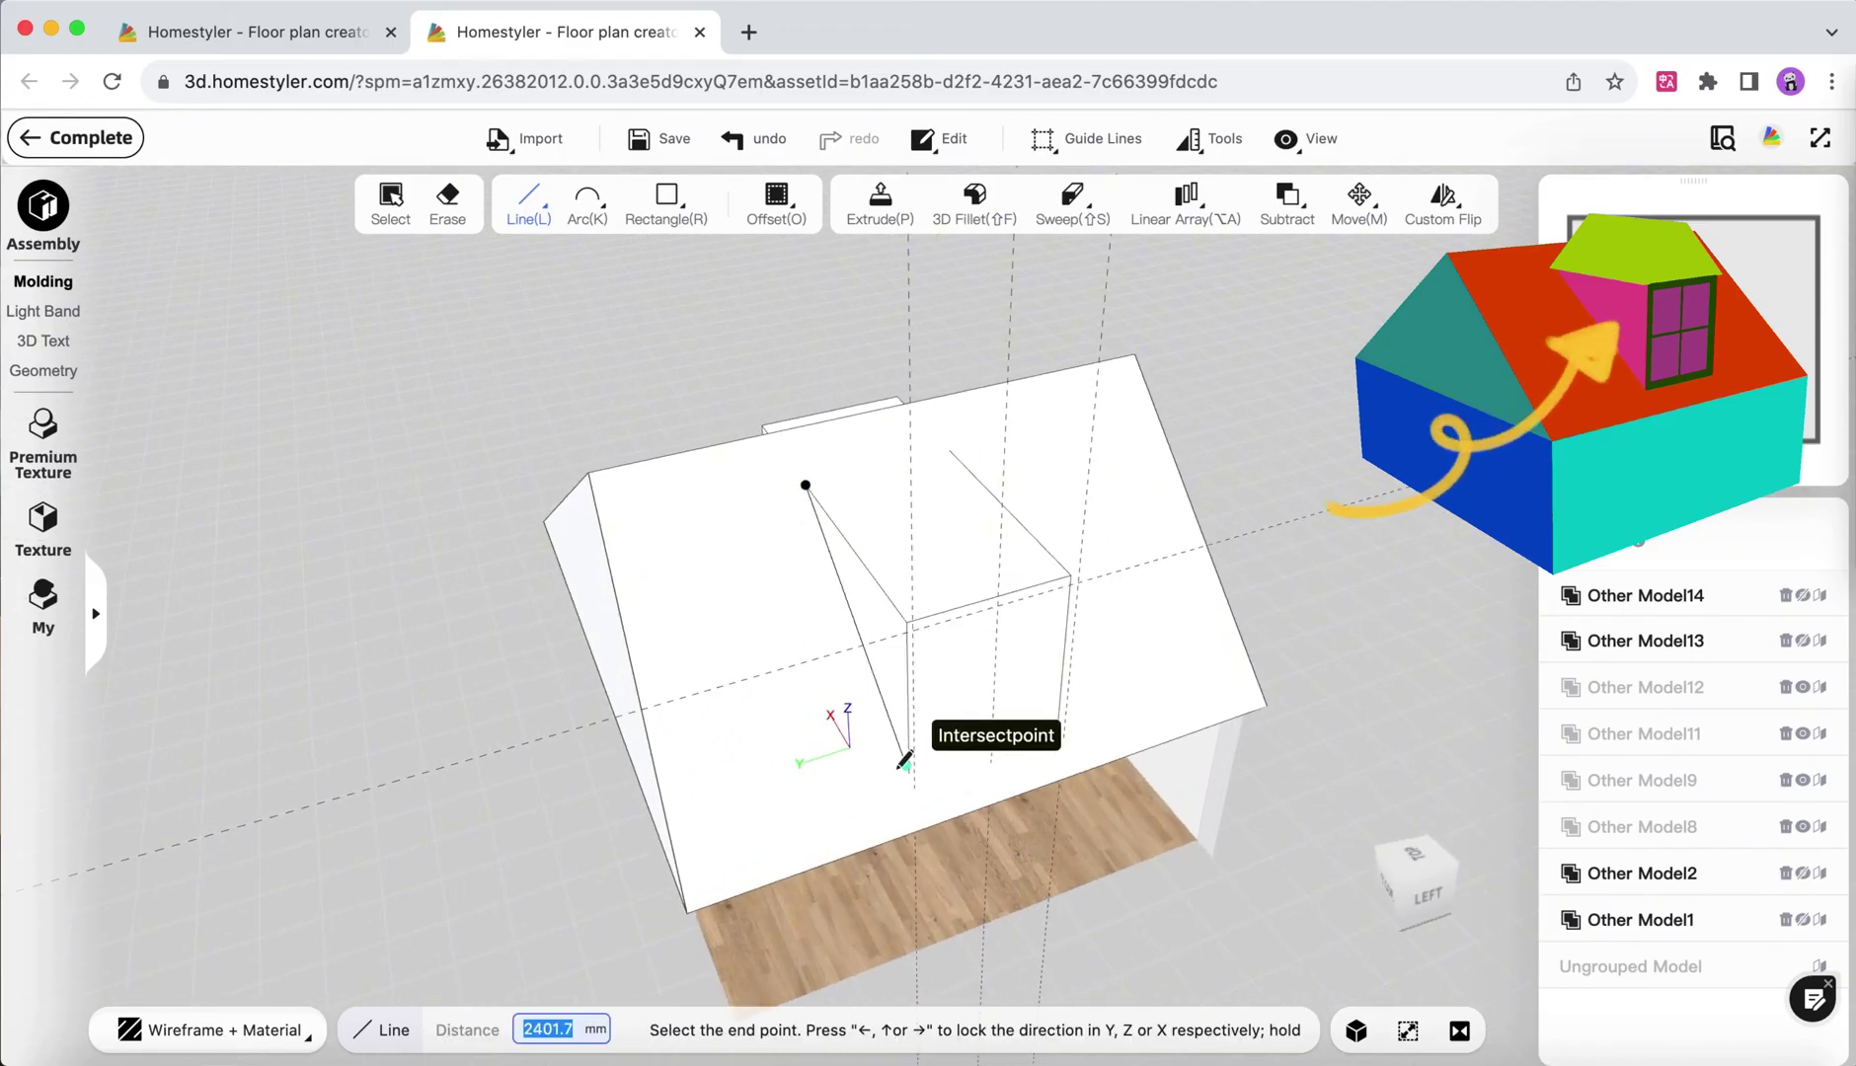
left_click(909, 773)
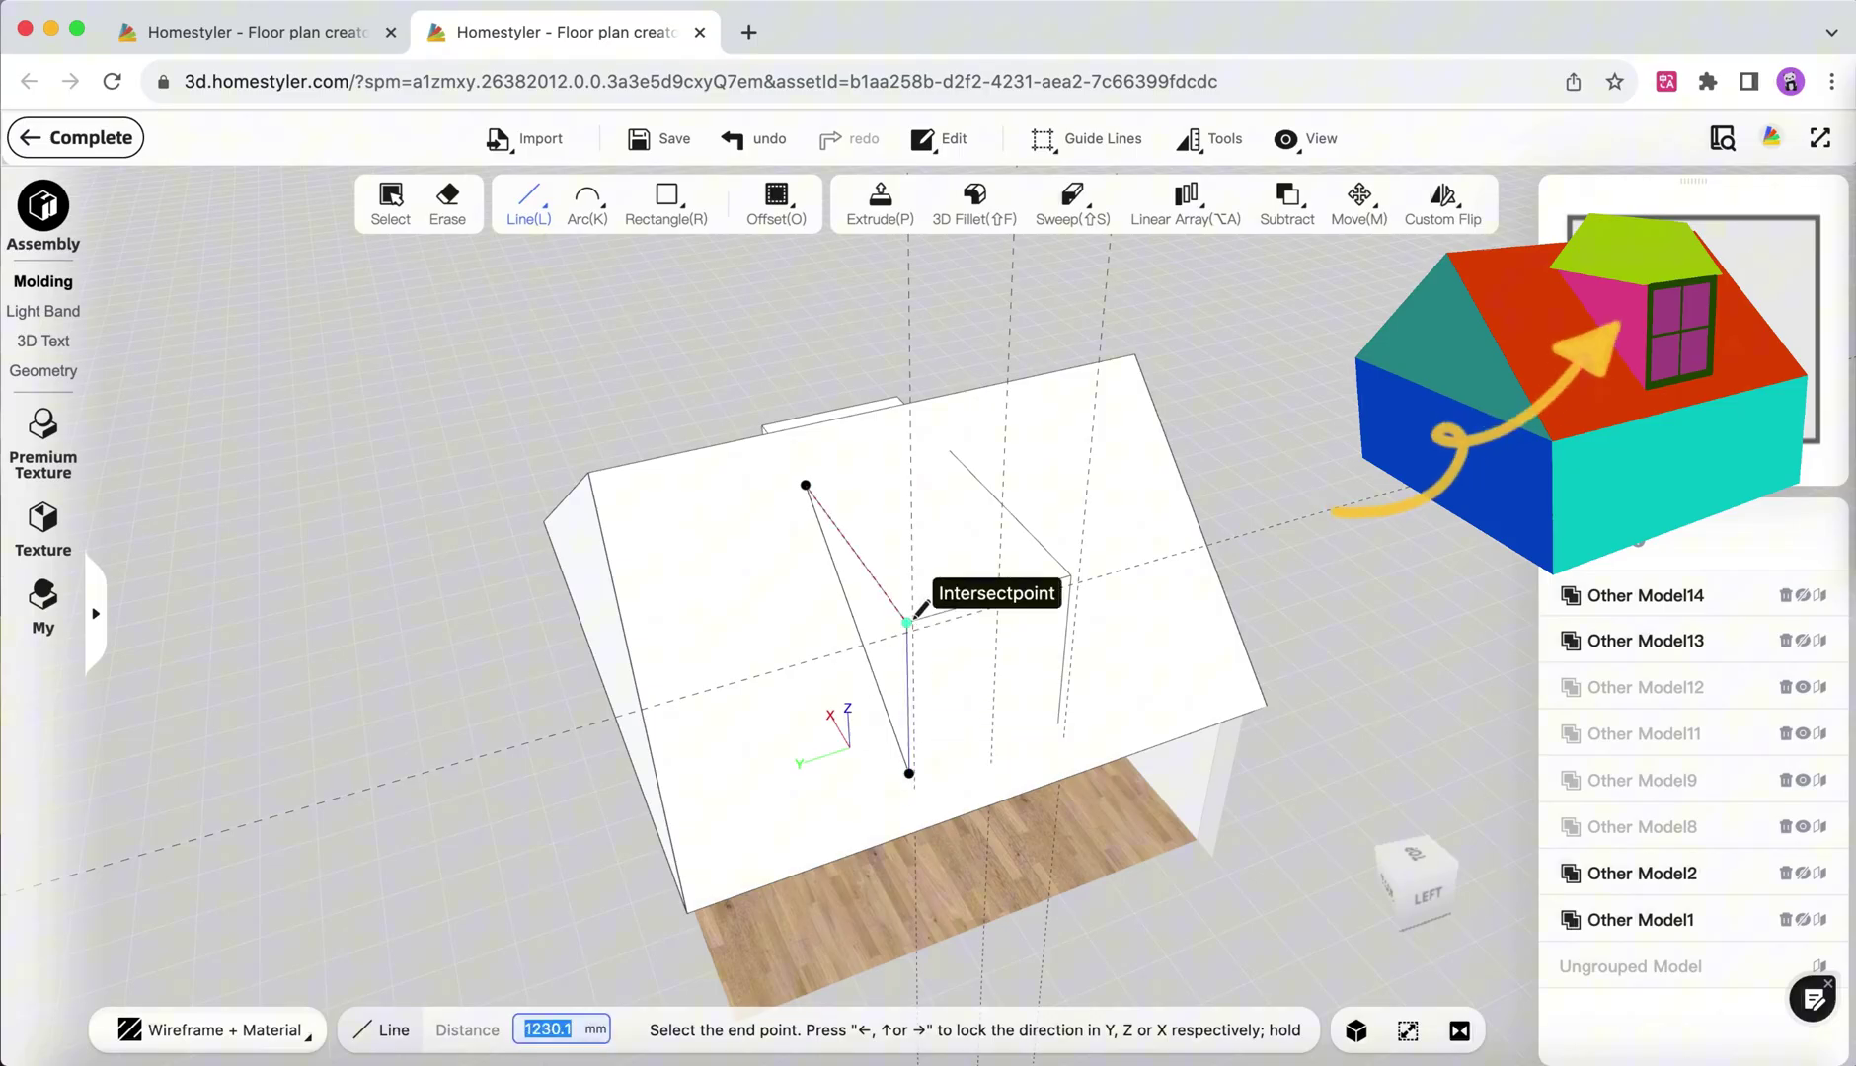
left_click(908, 622)
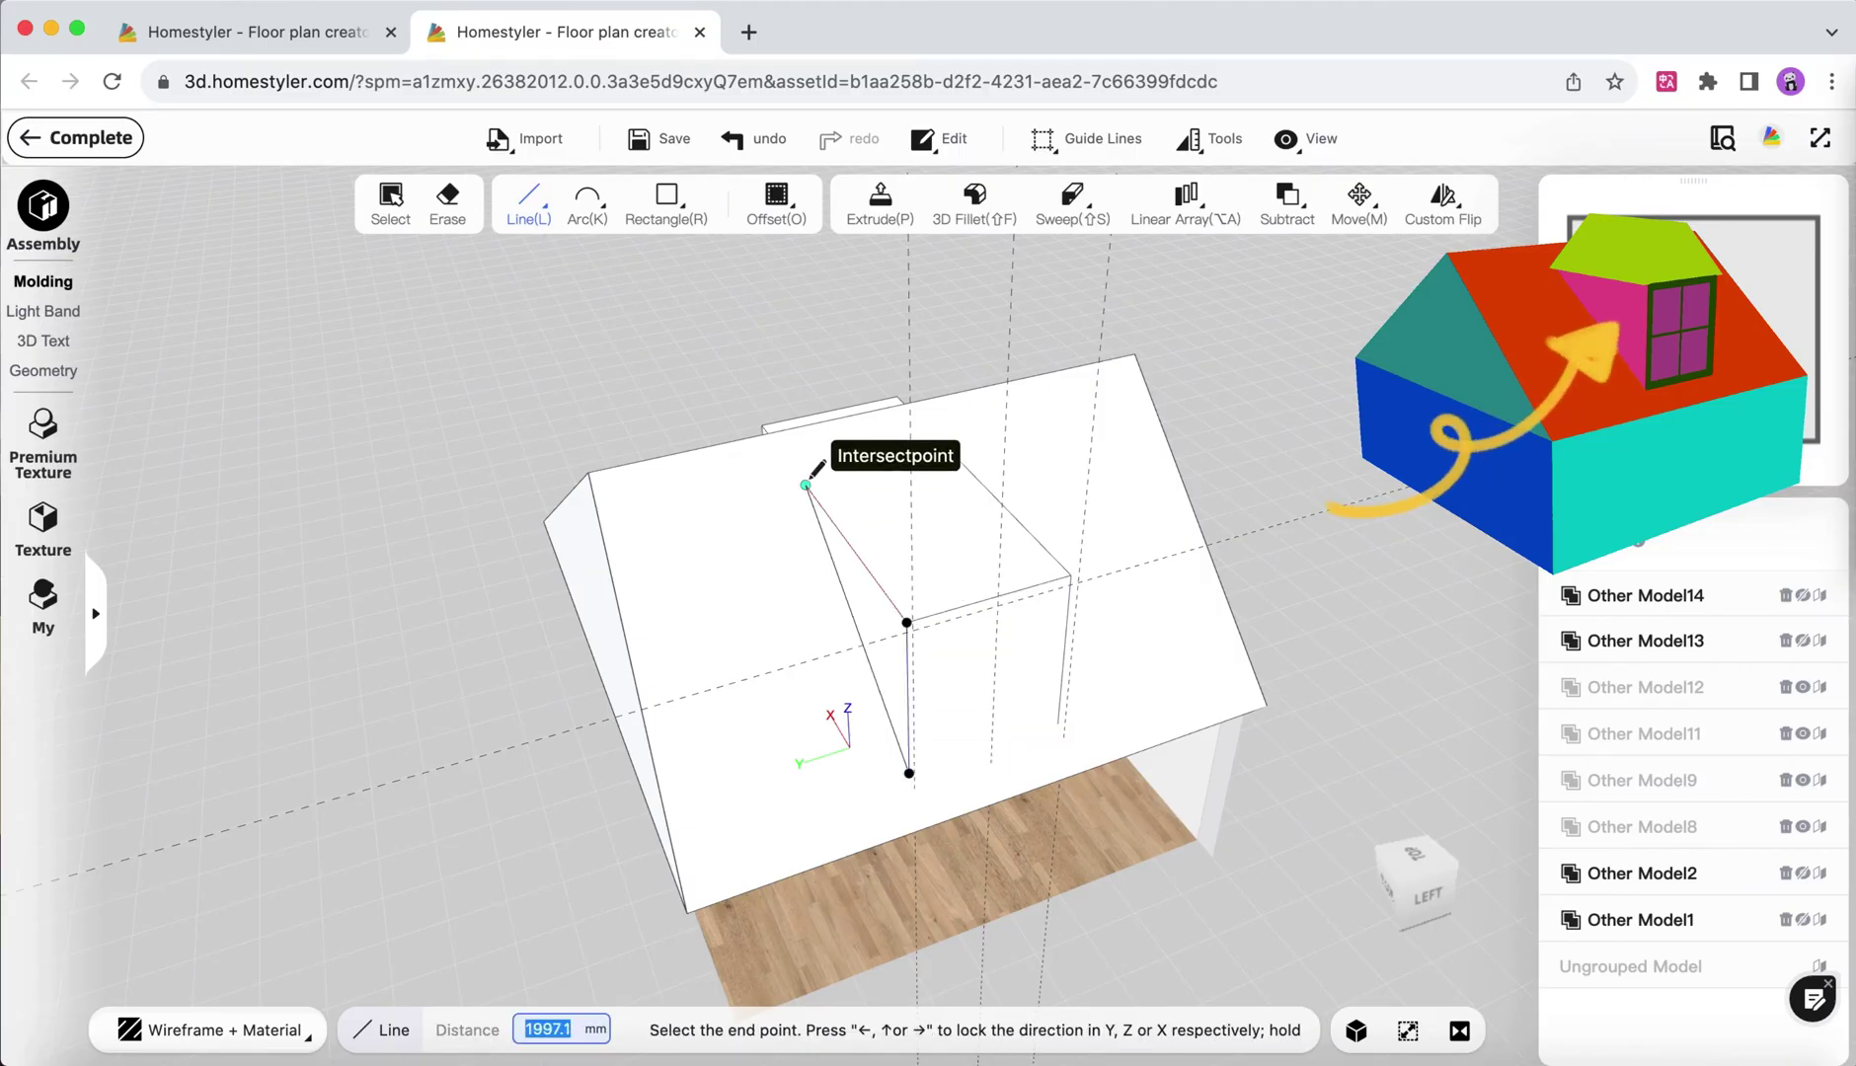
left_click(806, 485)
Hide the dormer box group, keeping the two side triangles and the roof slope displayed.
middle_click_drag(1210, 727, 1018, 732)
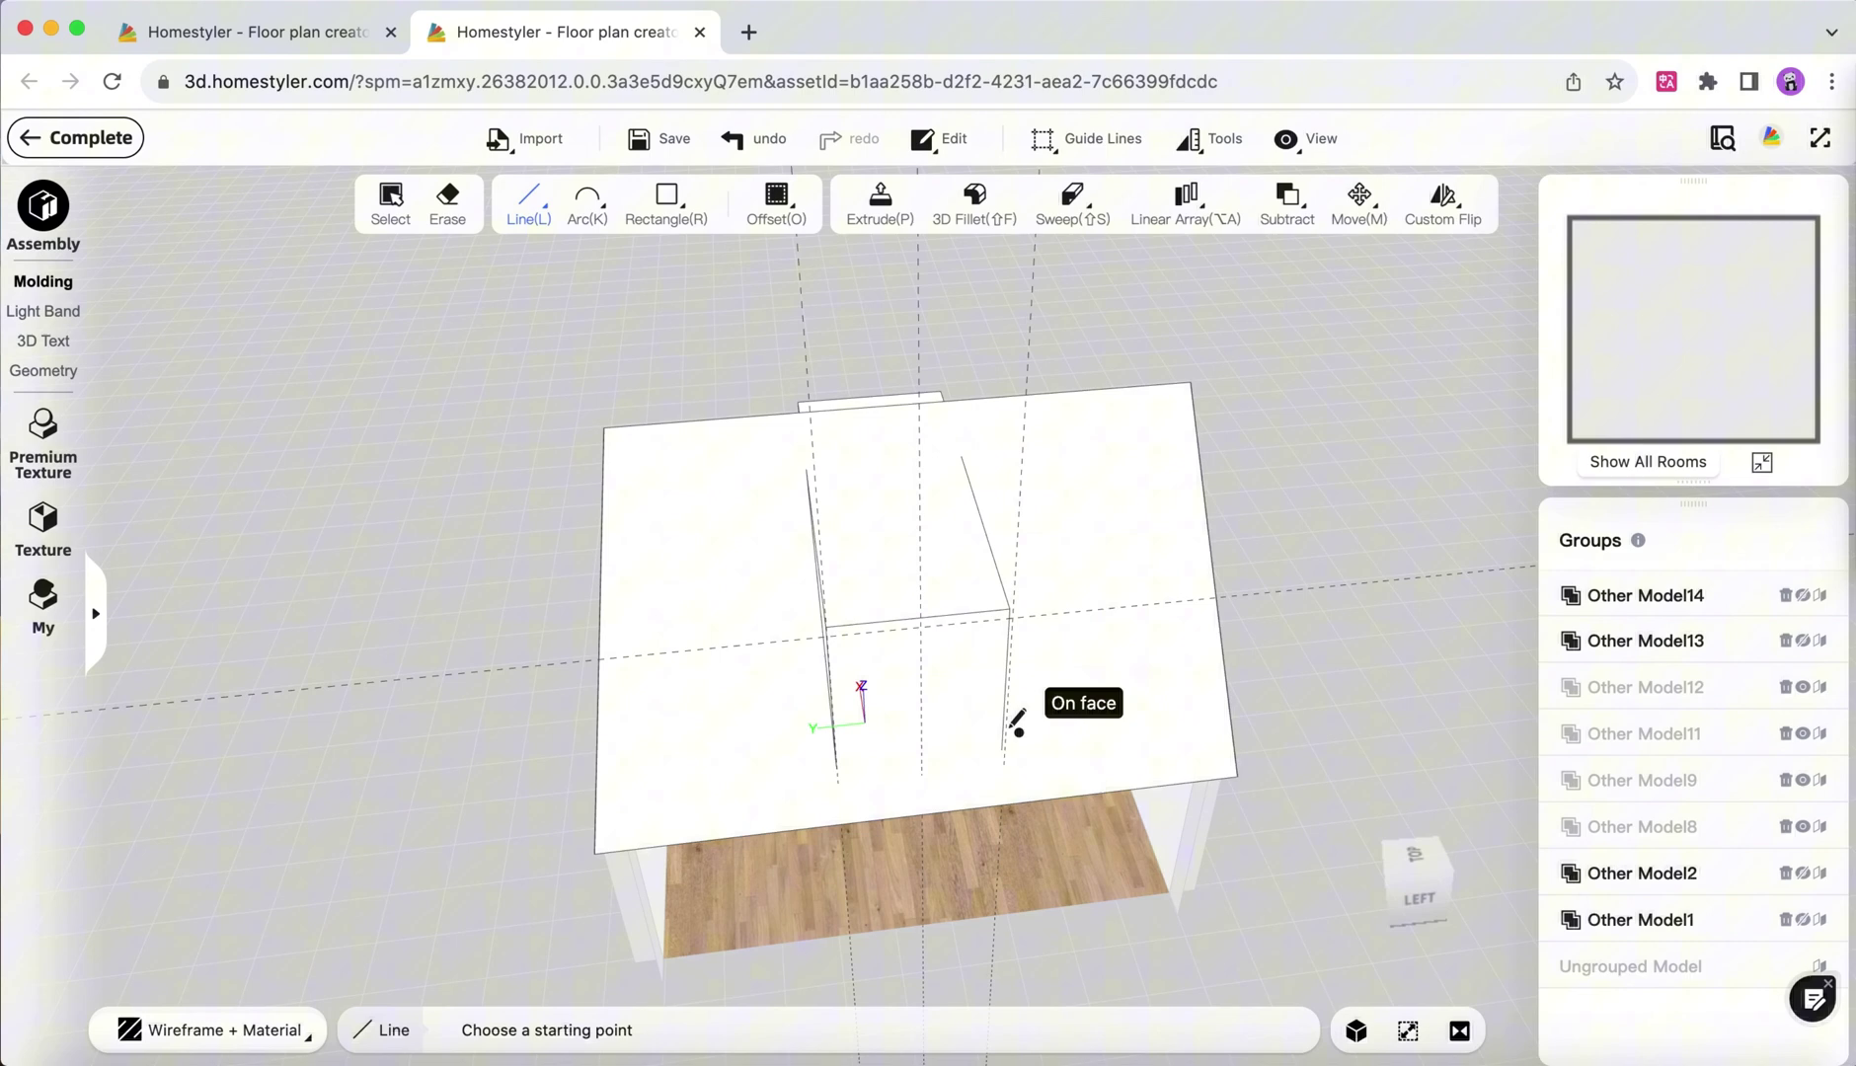
key("space")
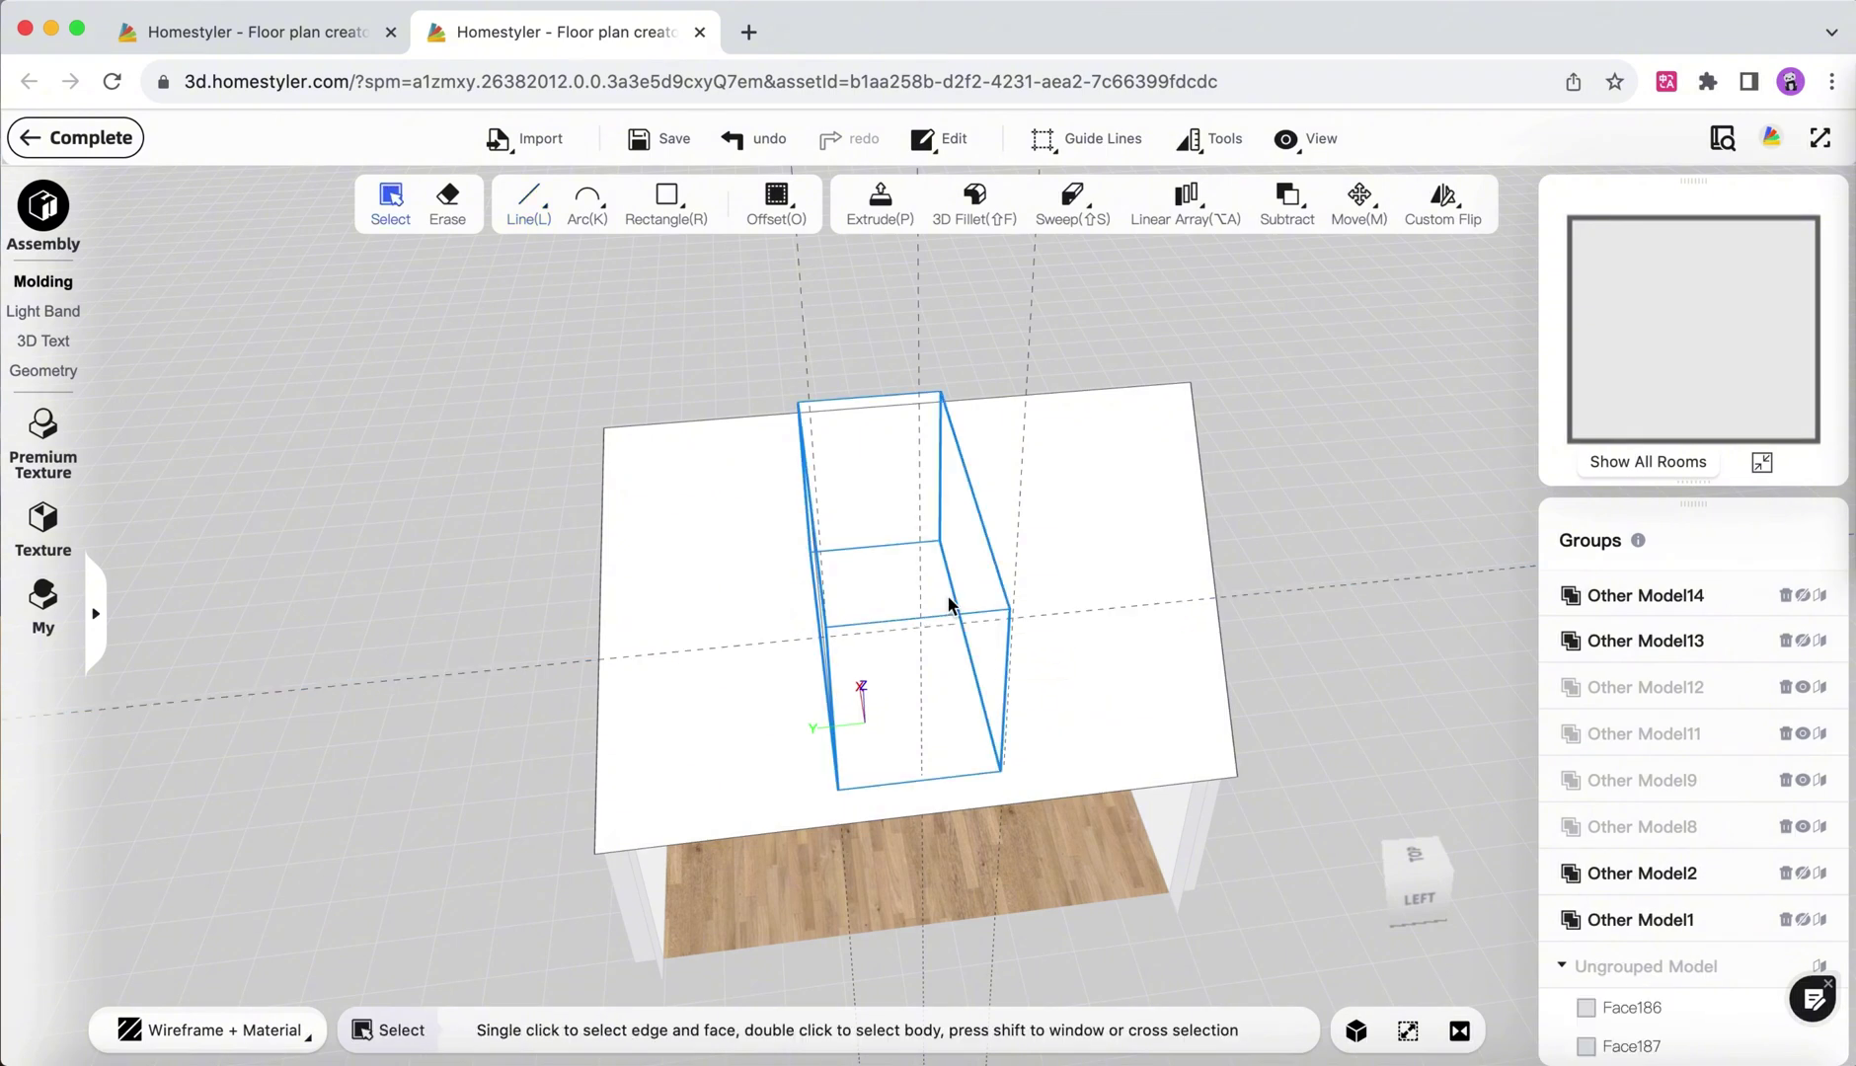
left_click(947, 595)
left_click(1323, 561)
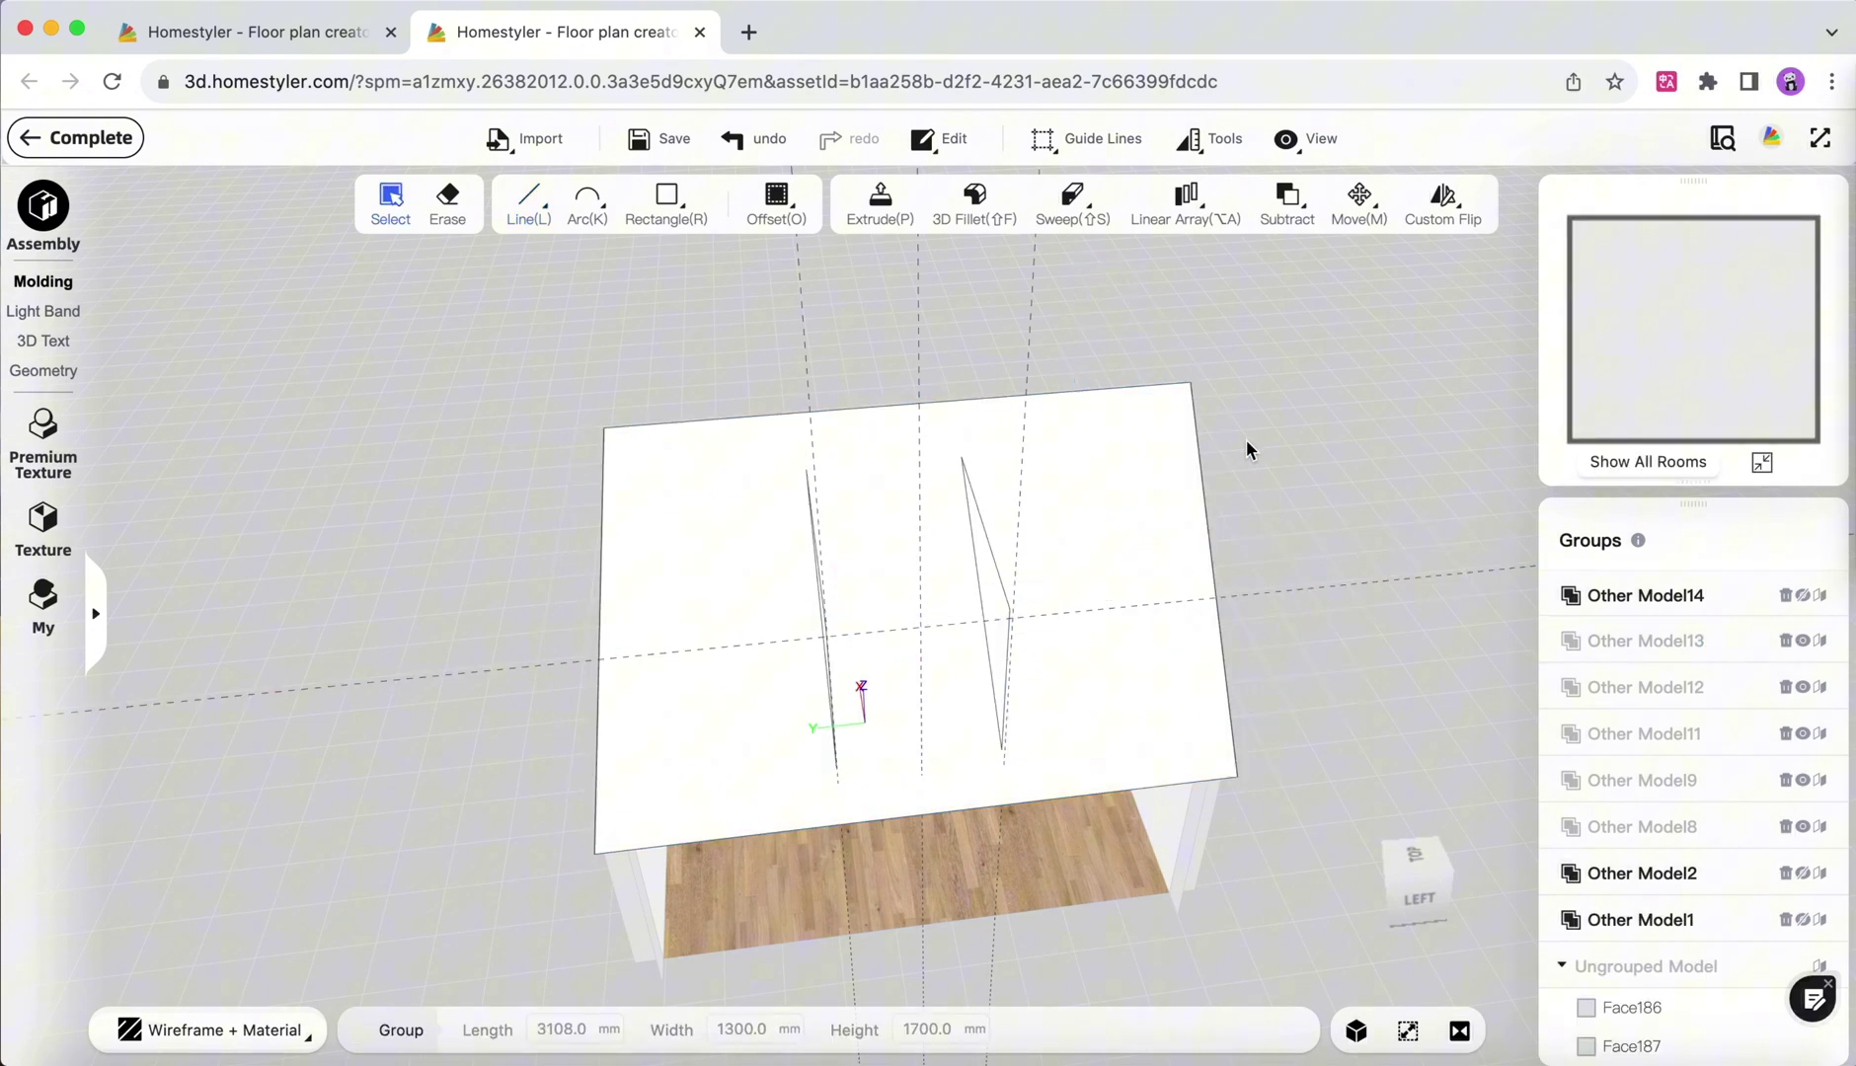
Group the triangular dormer side face nearer the rear of the roof slope.
middle_click_drag(1246, 440, 715, 502)
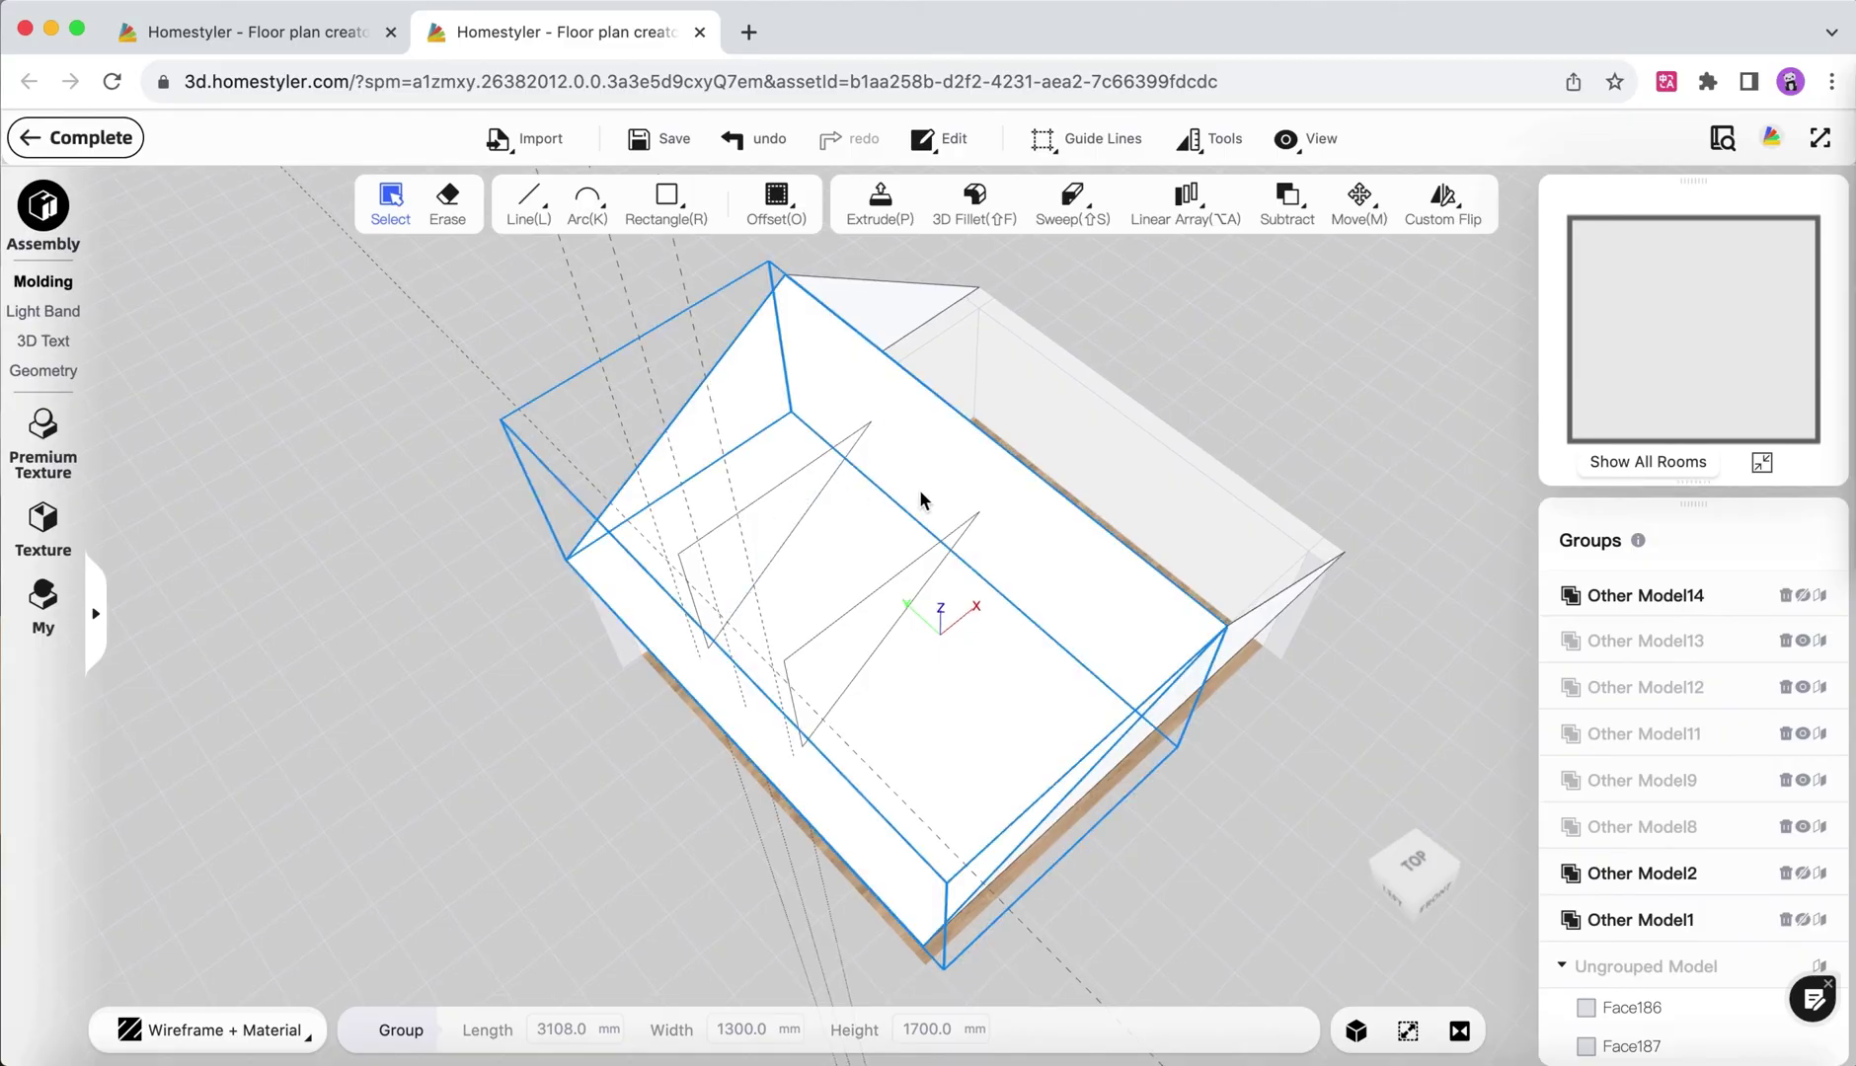
middle_click_drag(1240, 539, 1389, 472)
scroll(1345, 738, "up", 3)
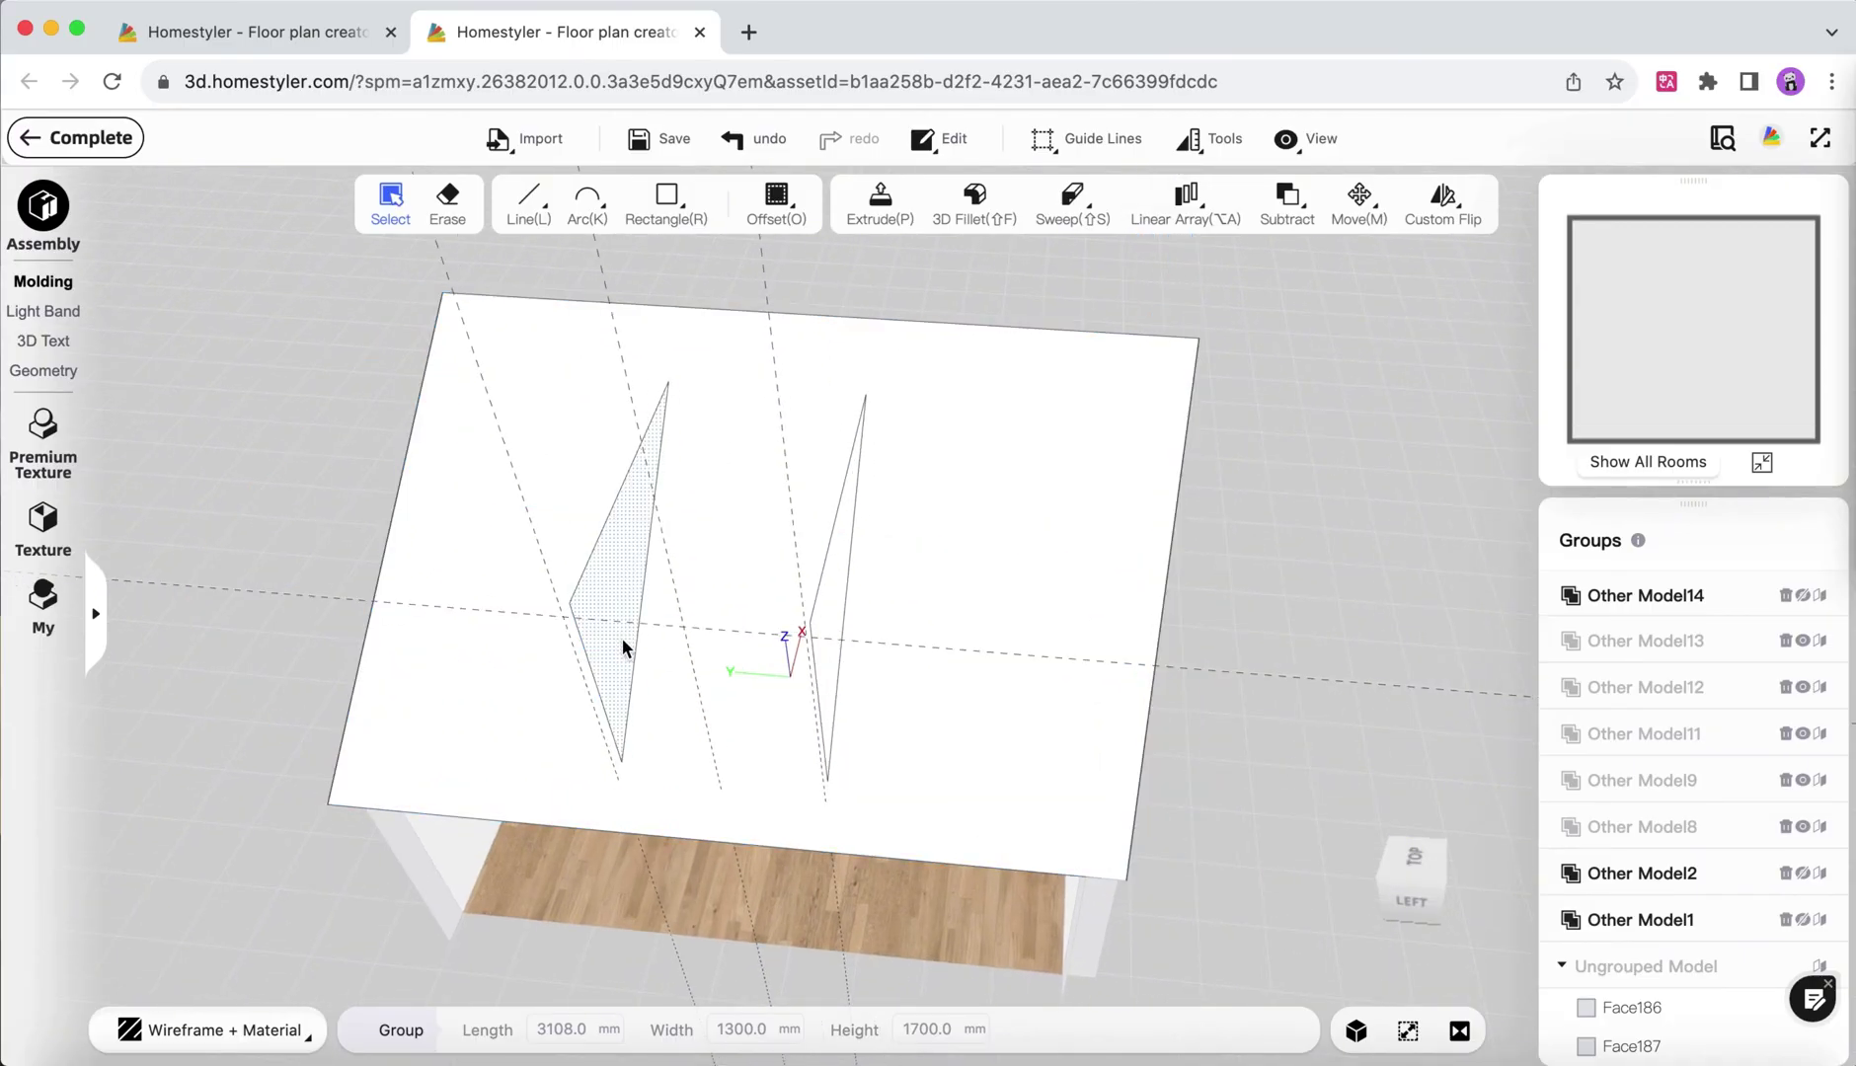
double_click(606, 606)
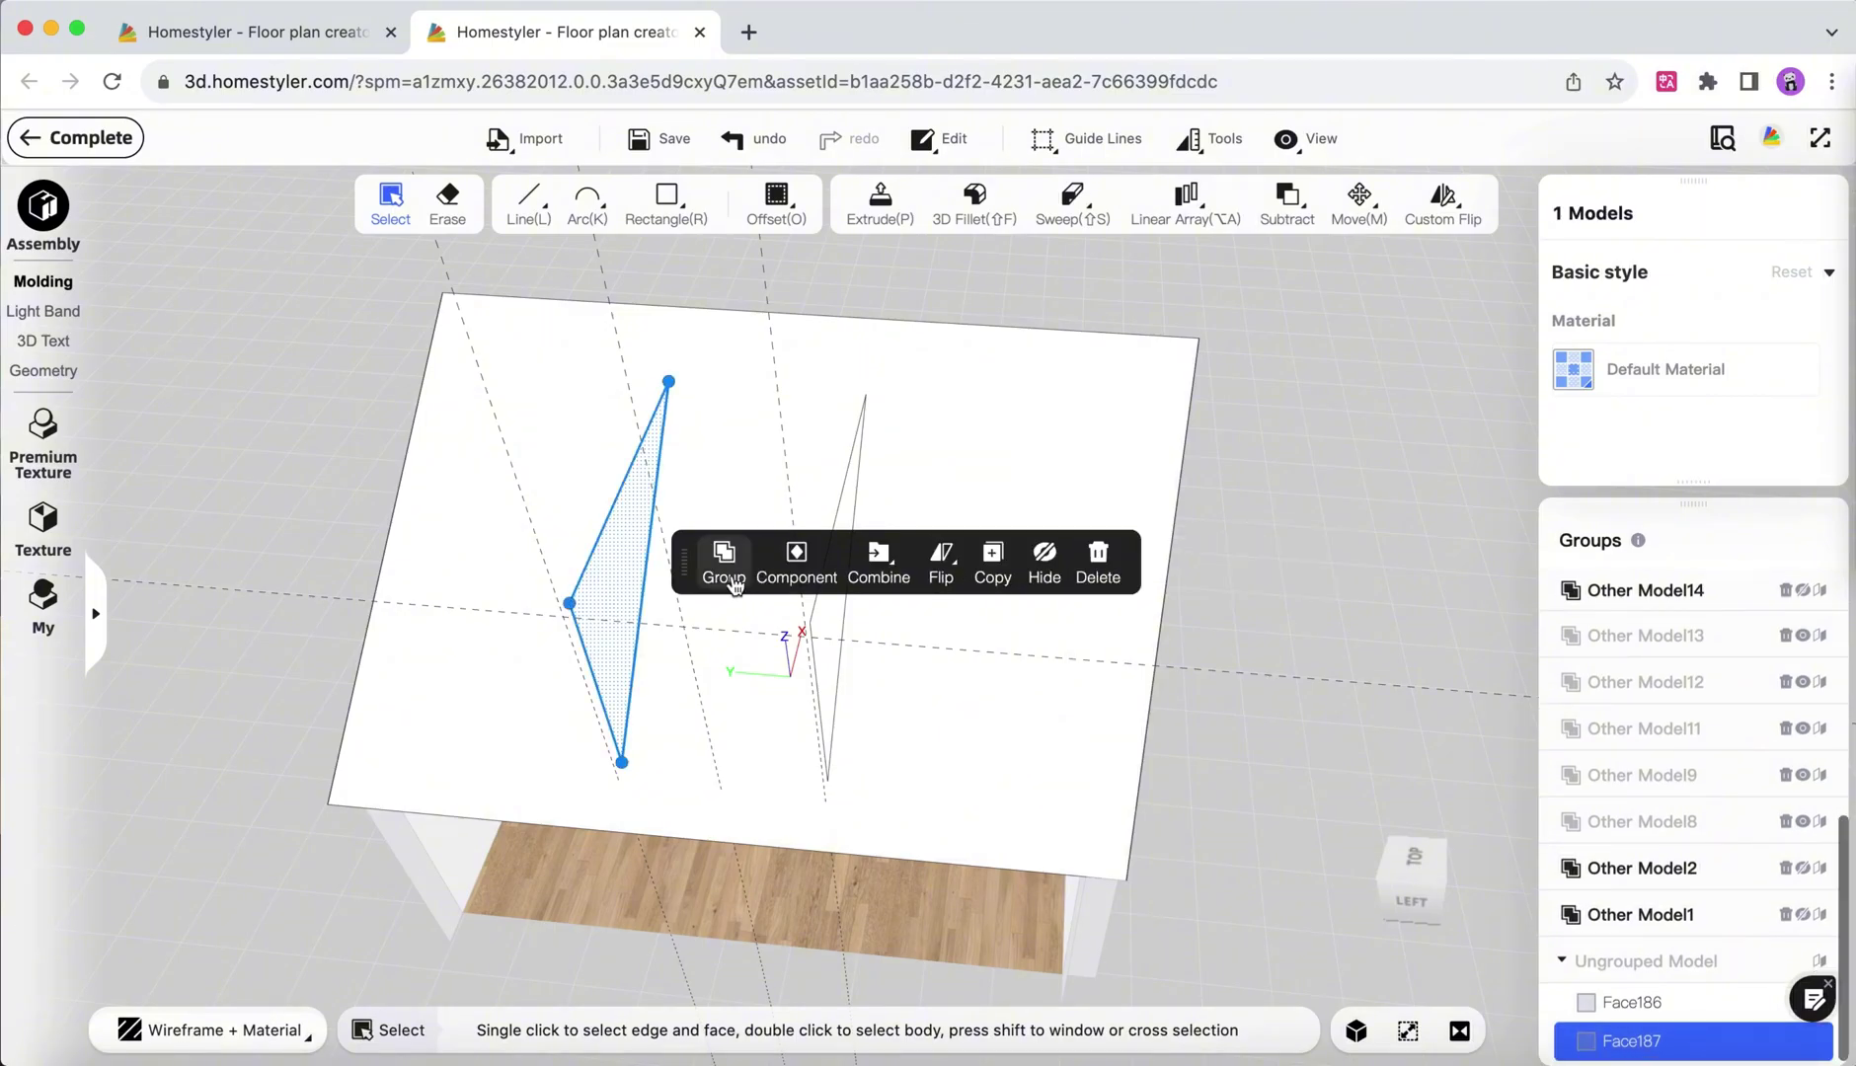
left_click(724, 573)
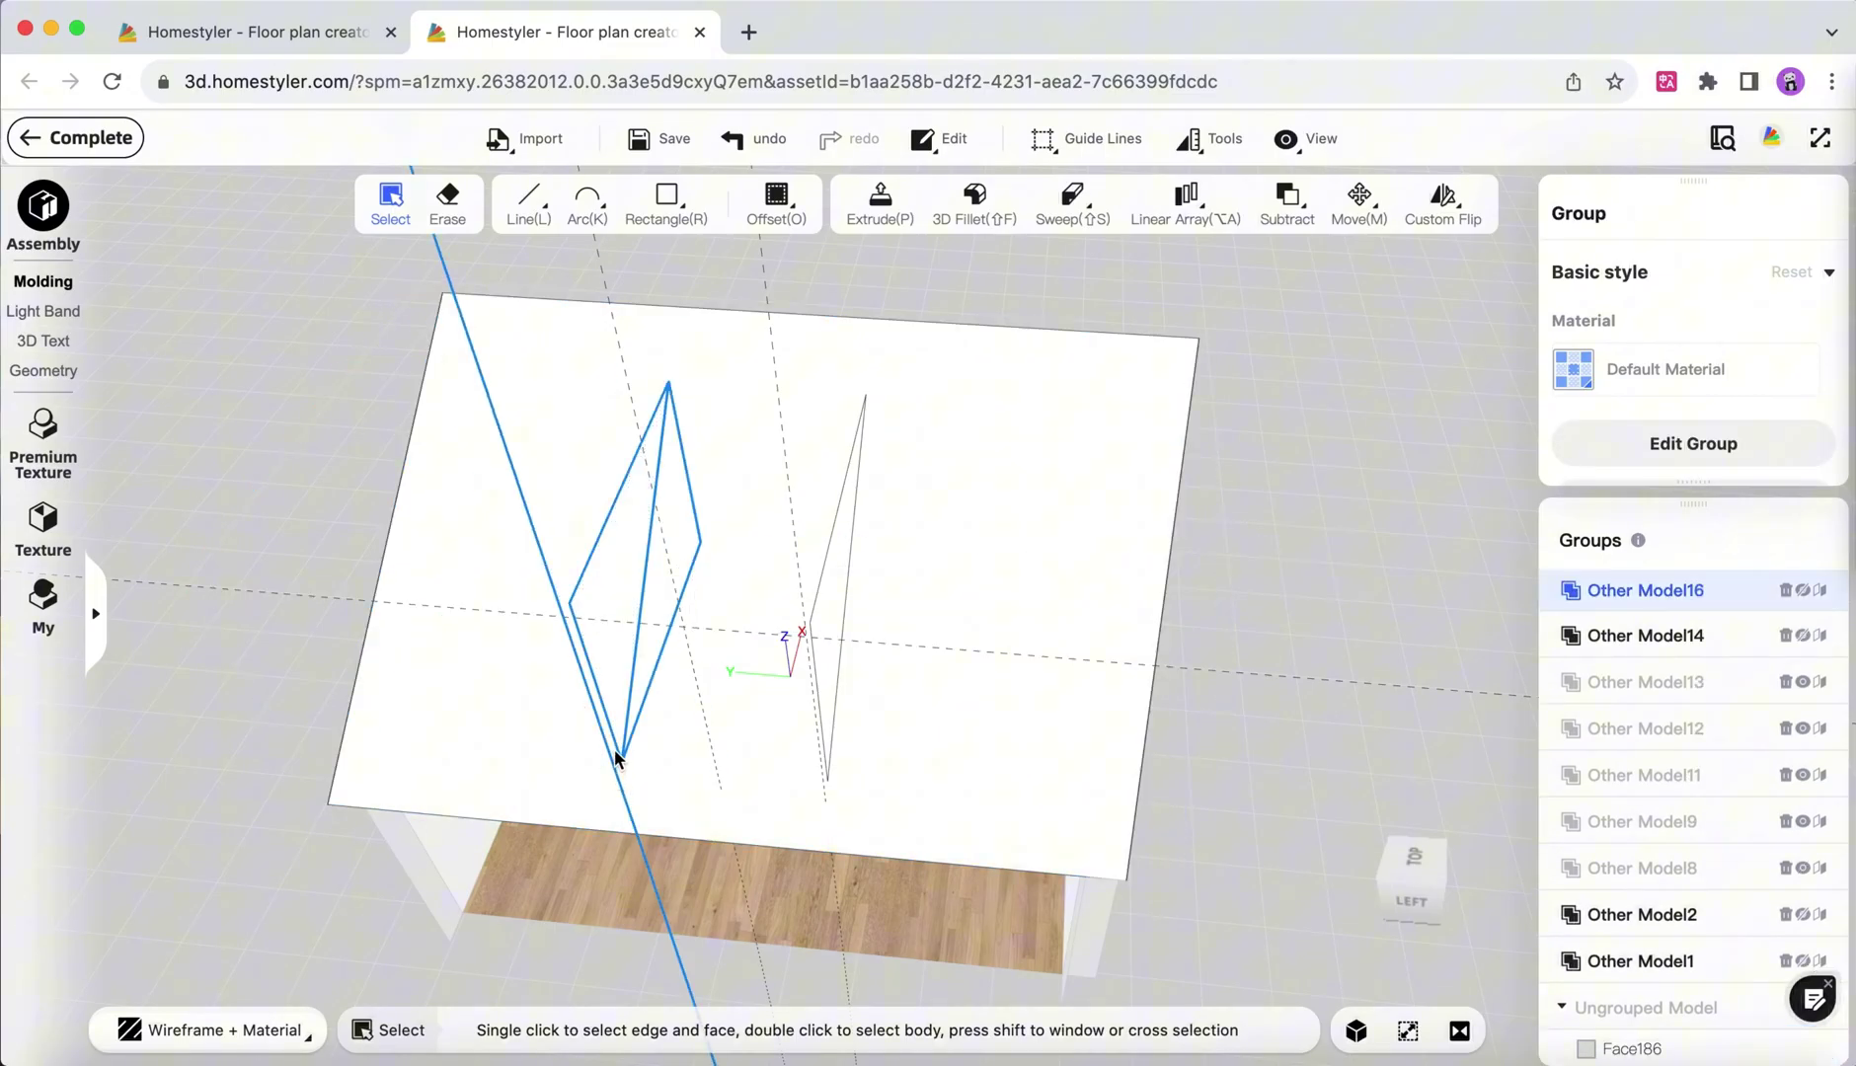
Group the remaining triangular dormer side face nearer the front of the roof slope.
scroll(621, 733, "up", 5)
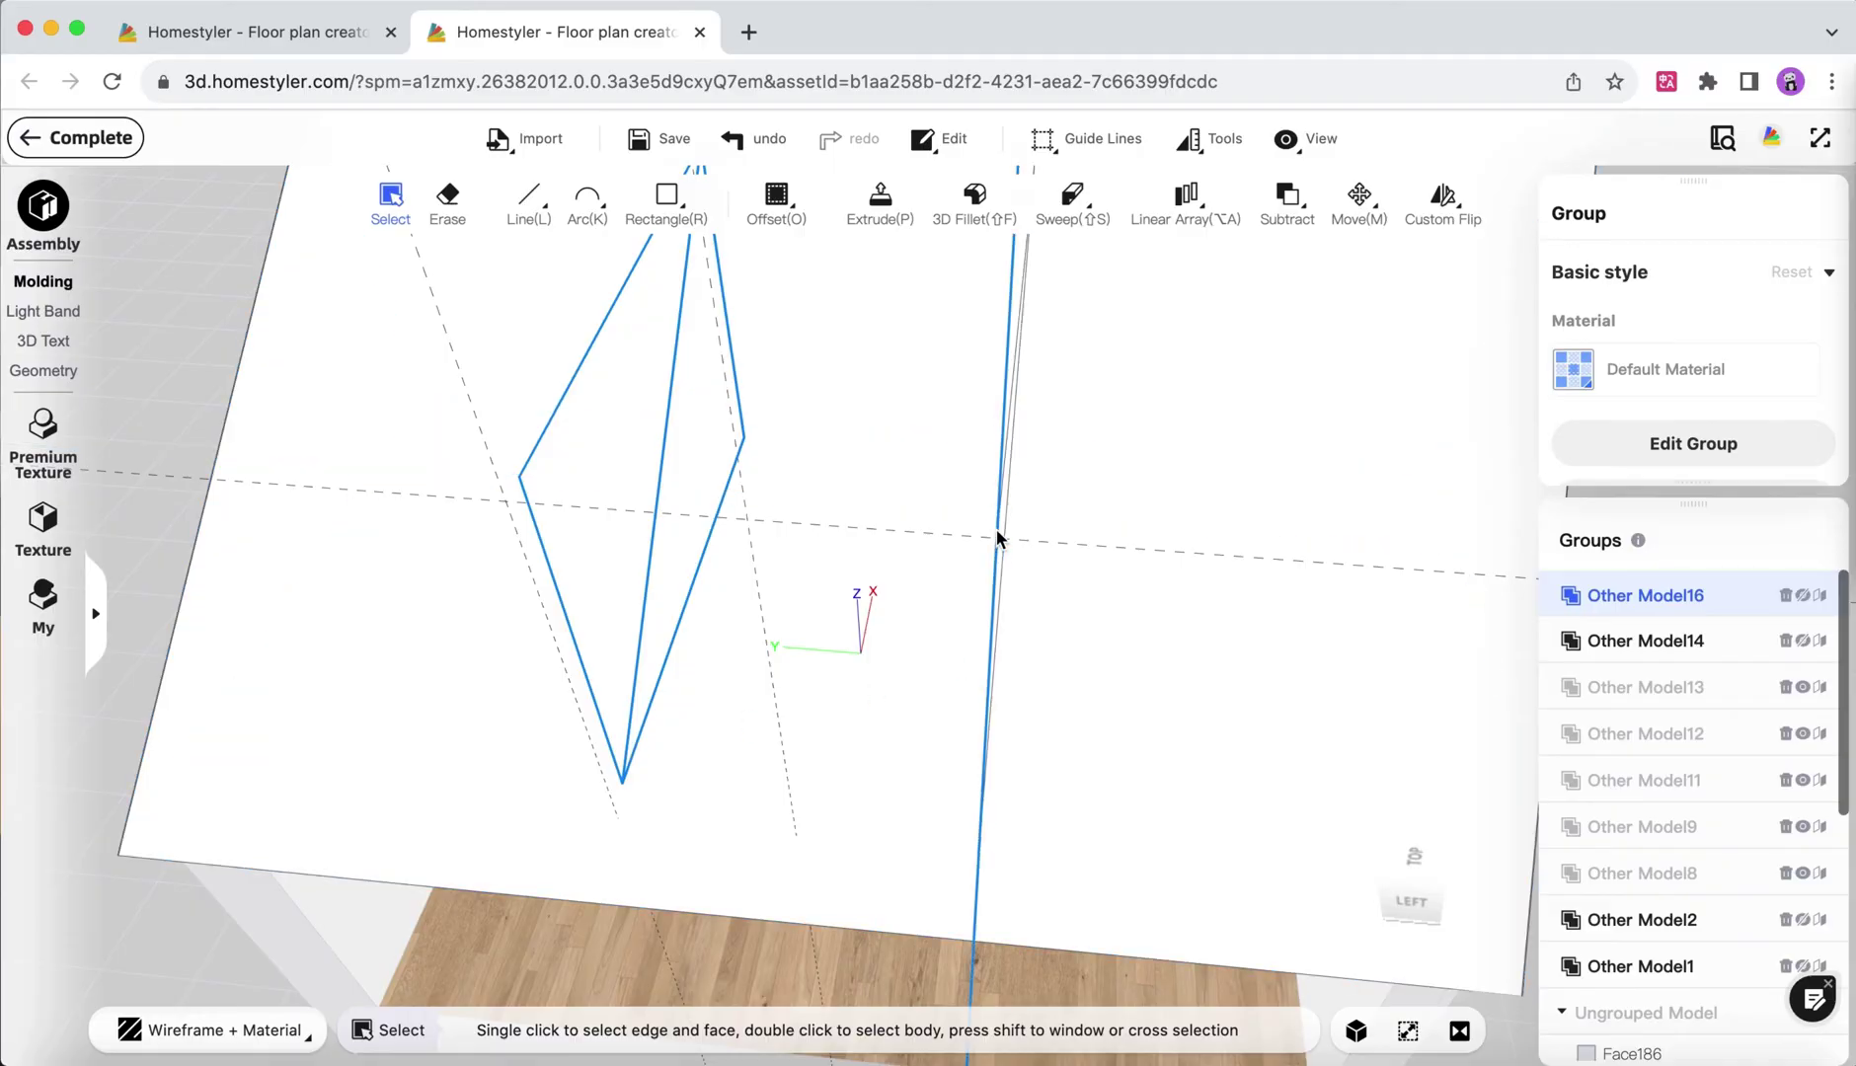
scroll(1102, 580, "down", 5)
left_click_drag(1162, 572, 957, 550)
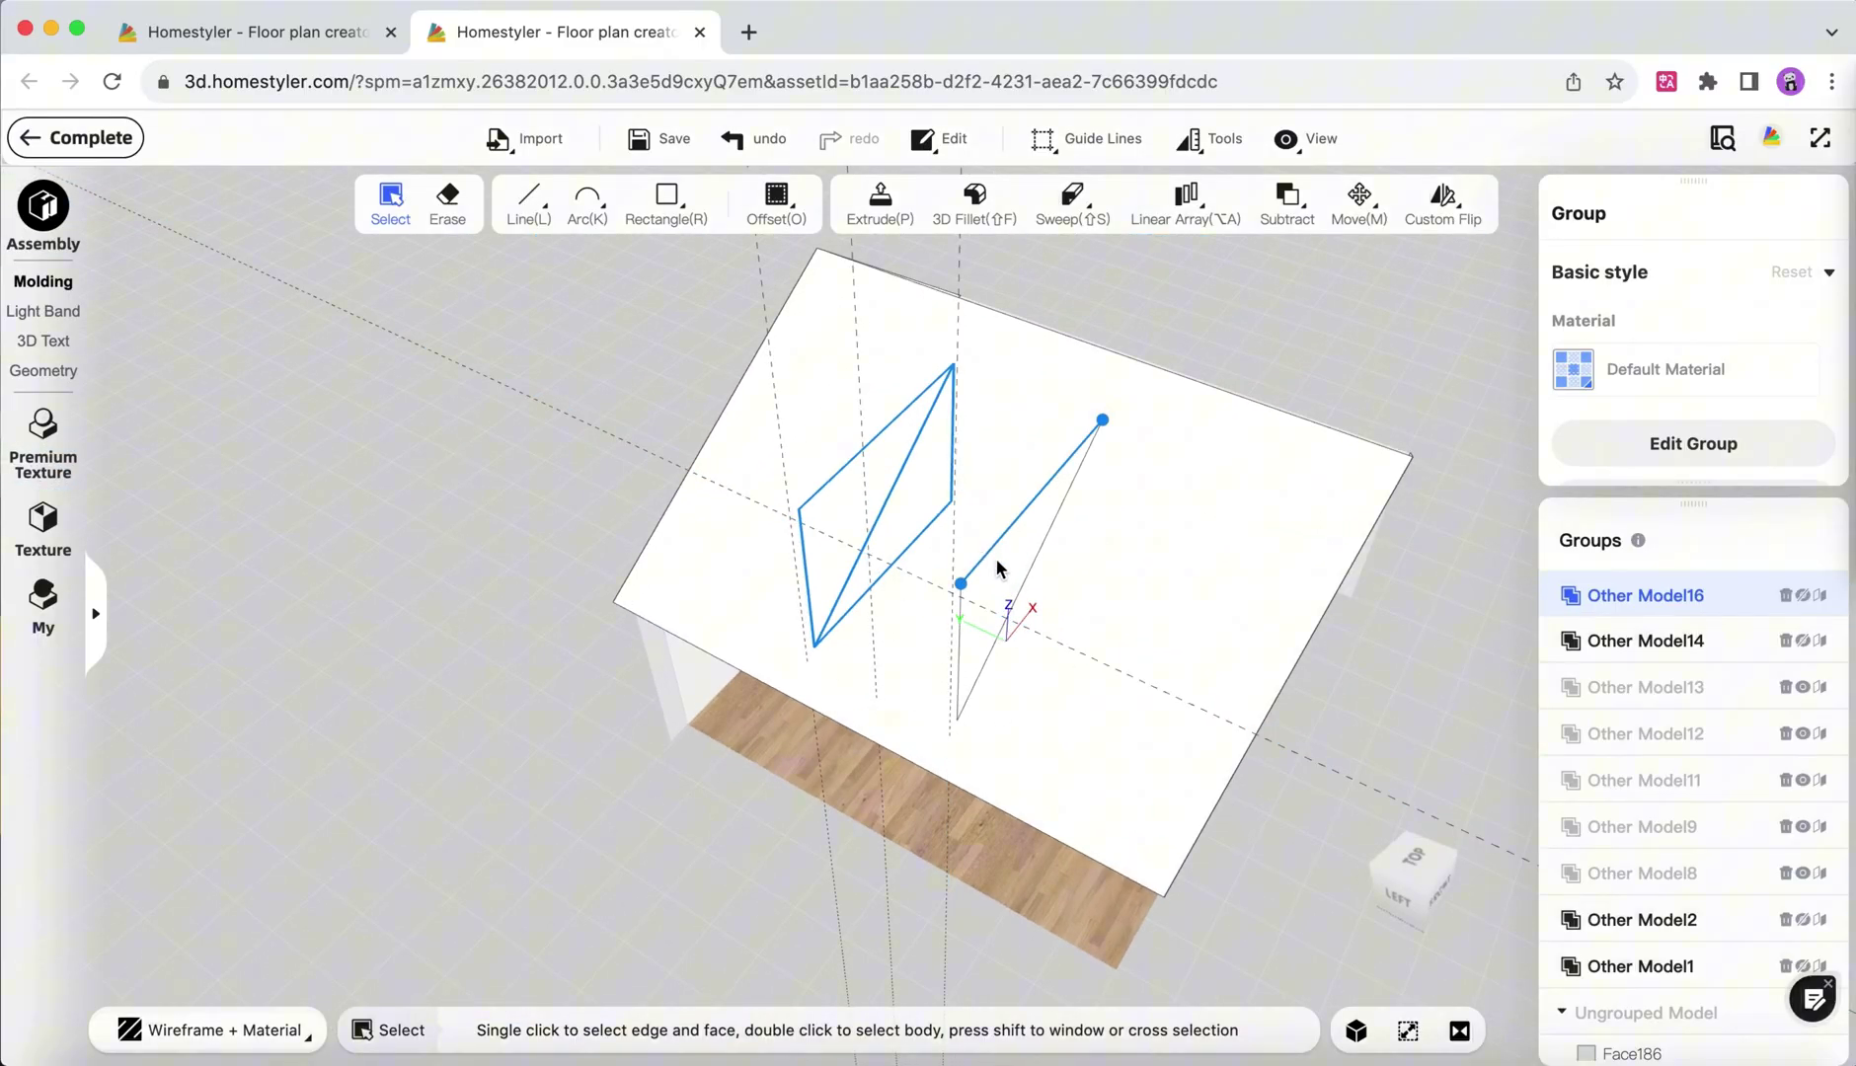
double_click(997, 563)
left_click(1111, 528)
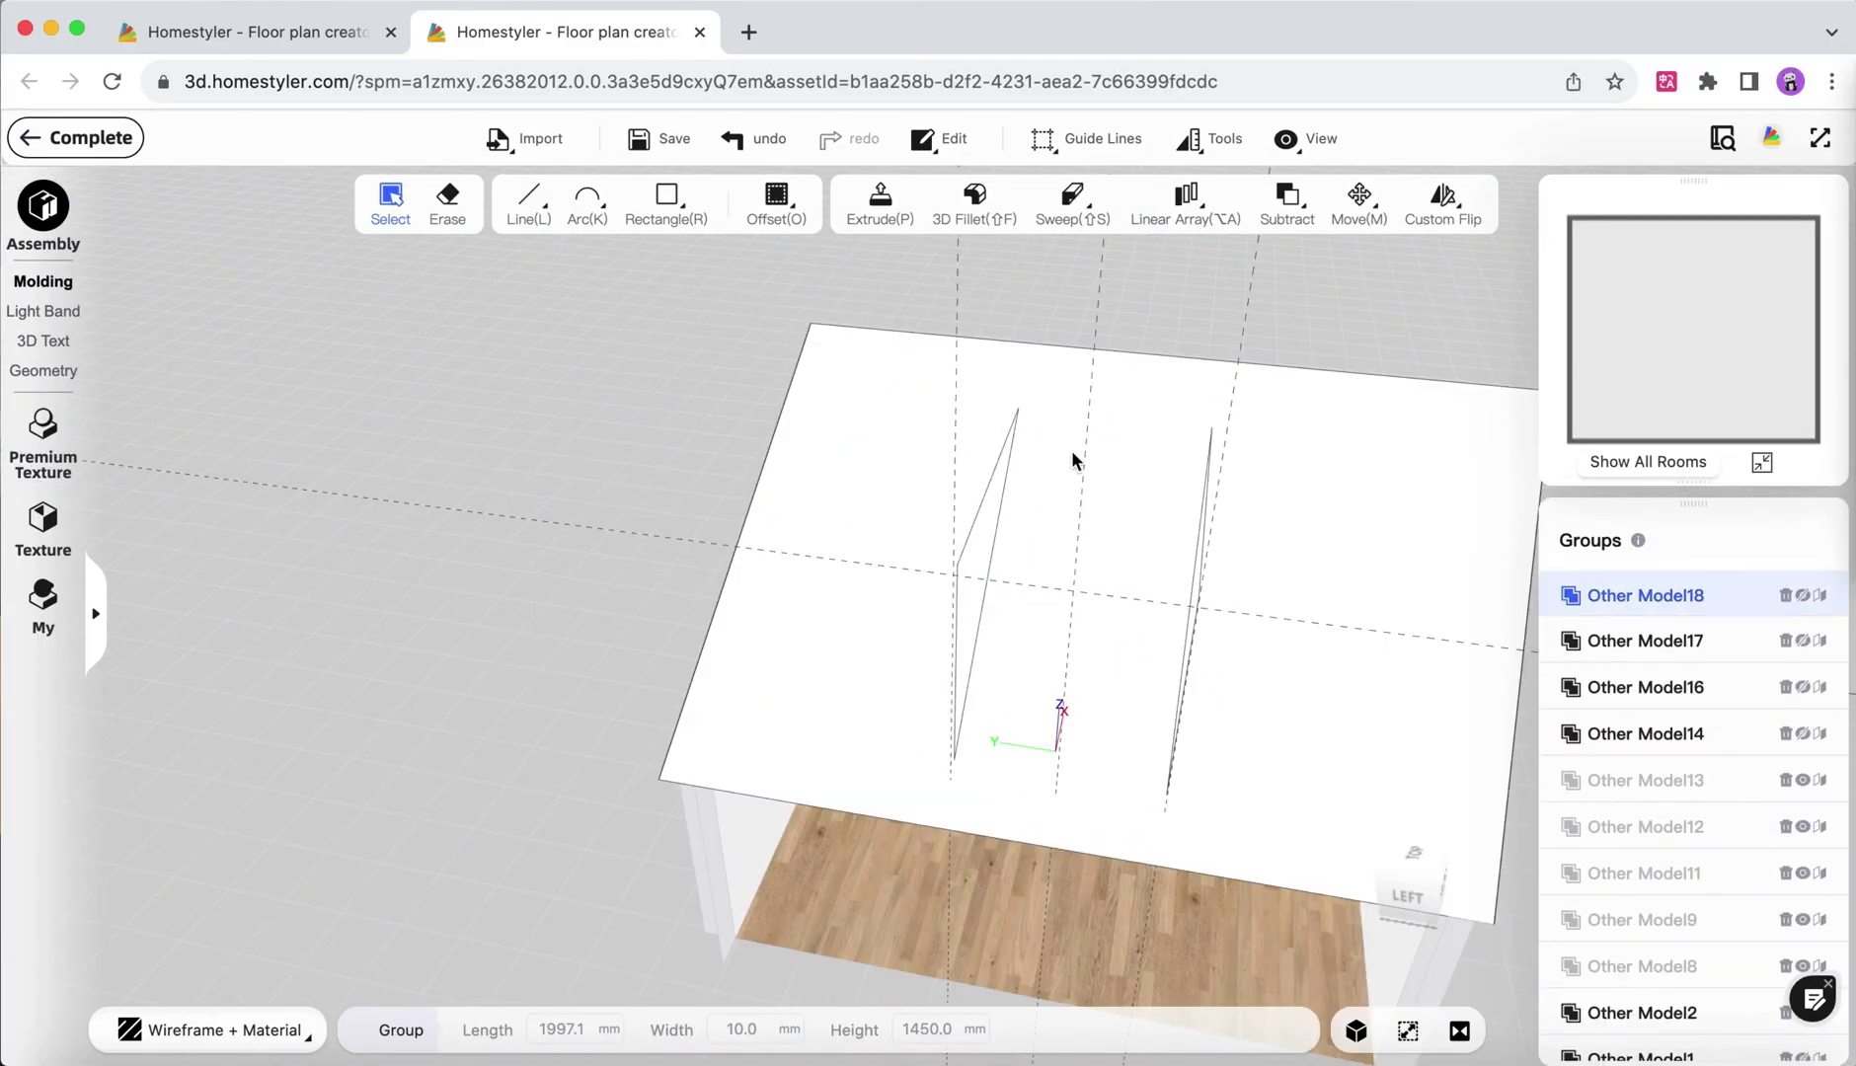
Open the sloped roof face's group for editing.
key("l")
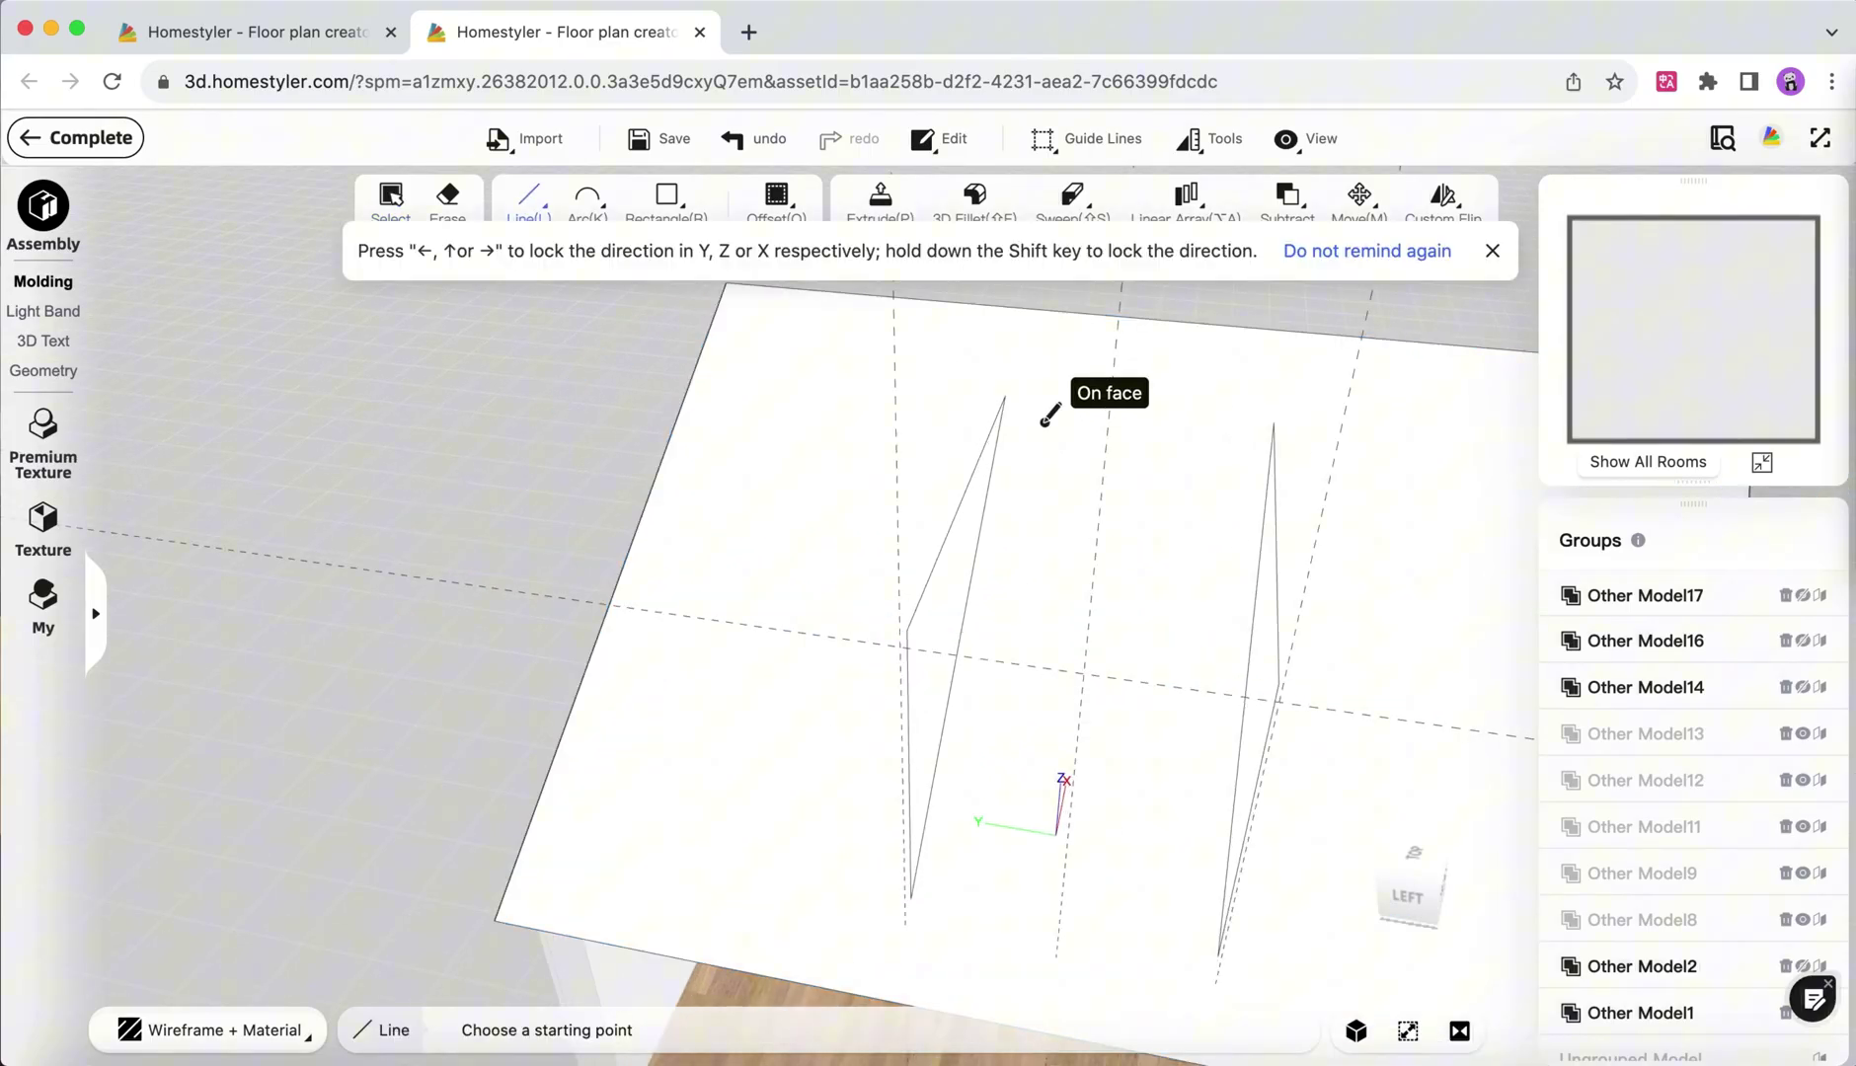
key("Escape")
left_click(1104, 409)
left_click(1078, 419)
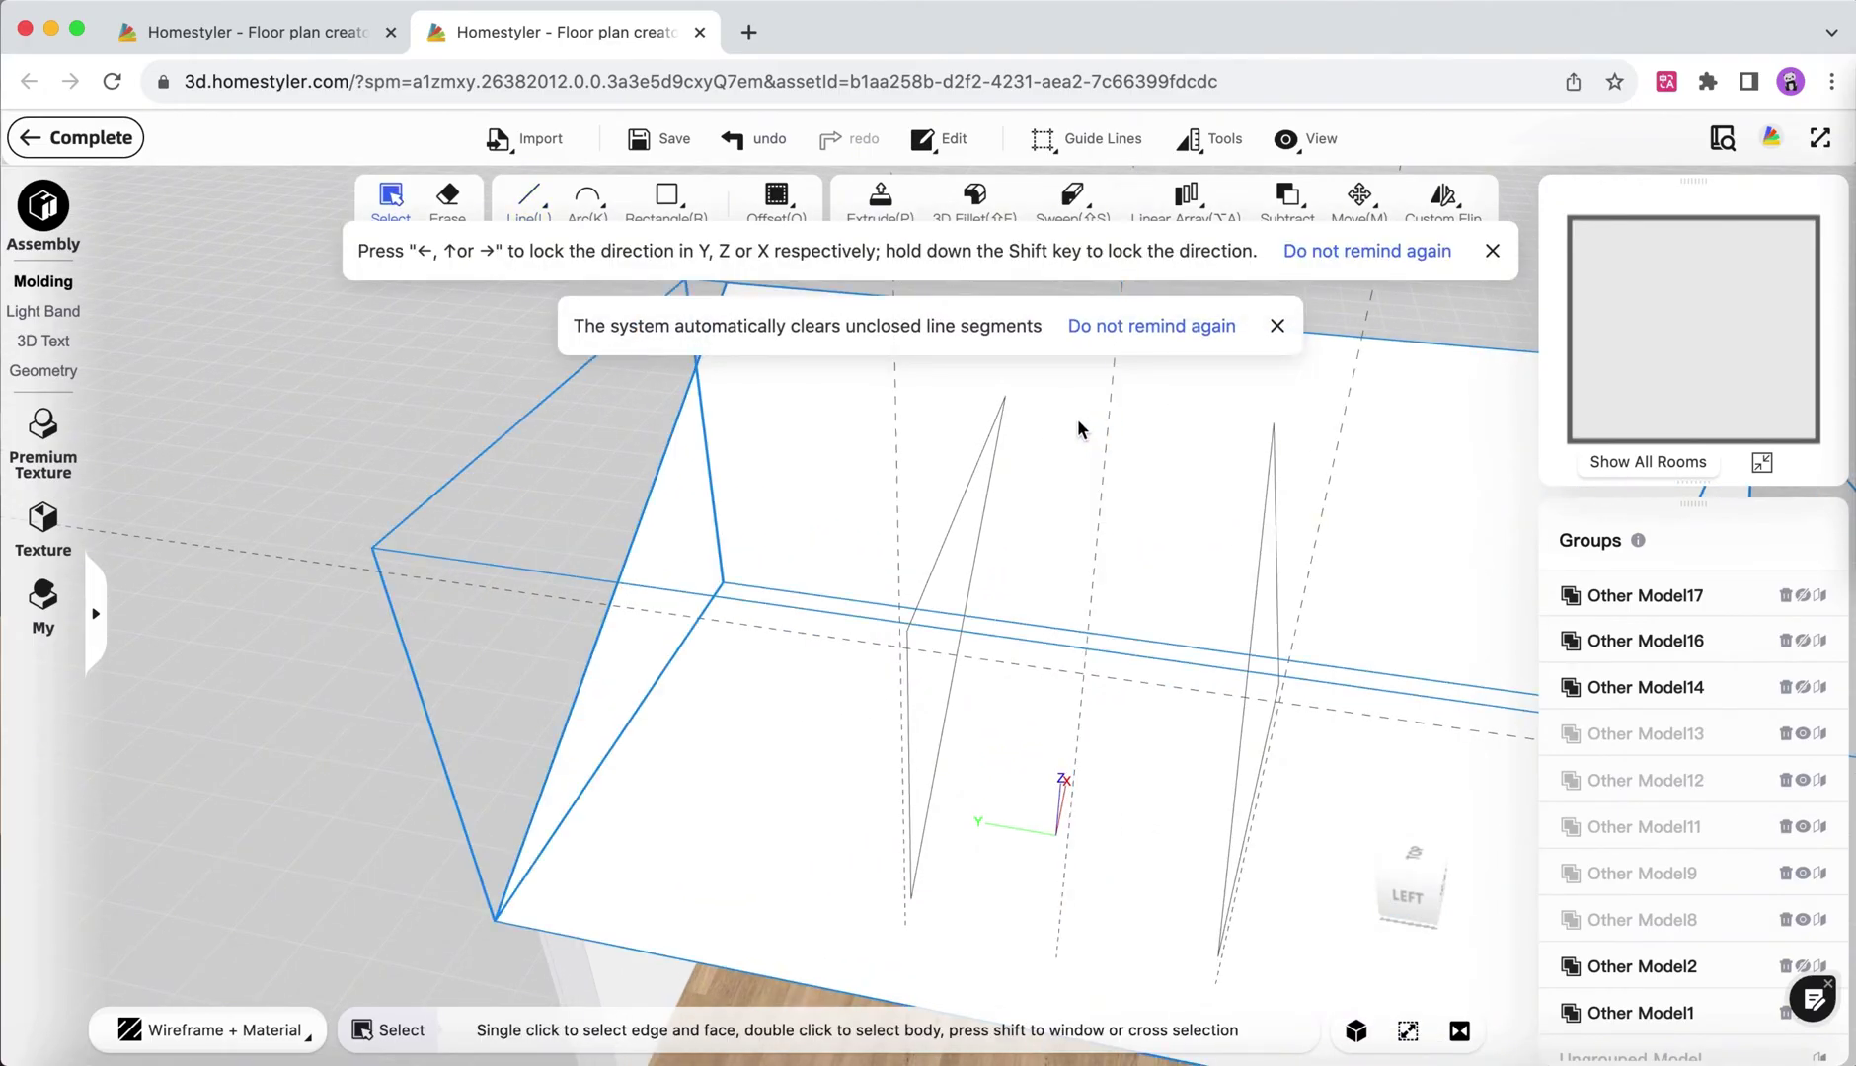
double_click(1073, 417)
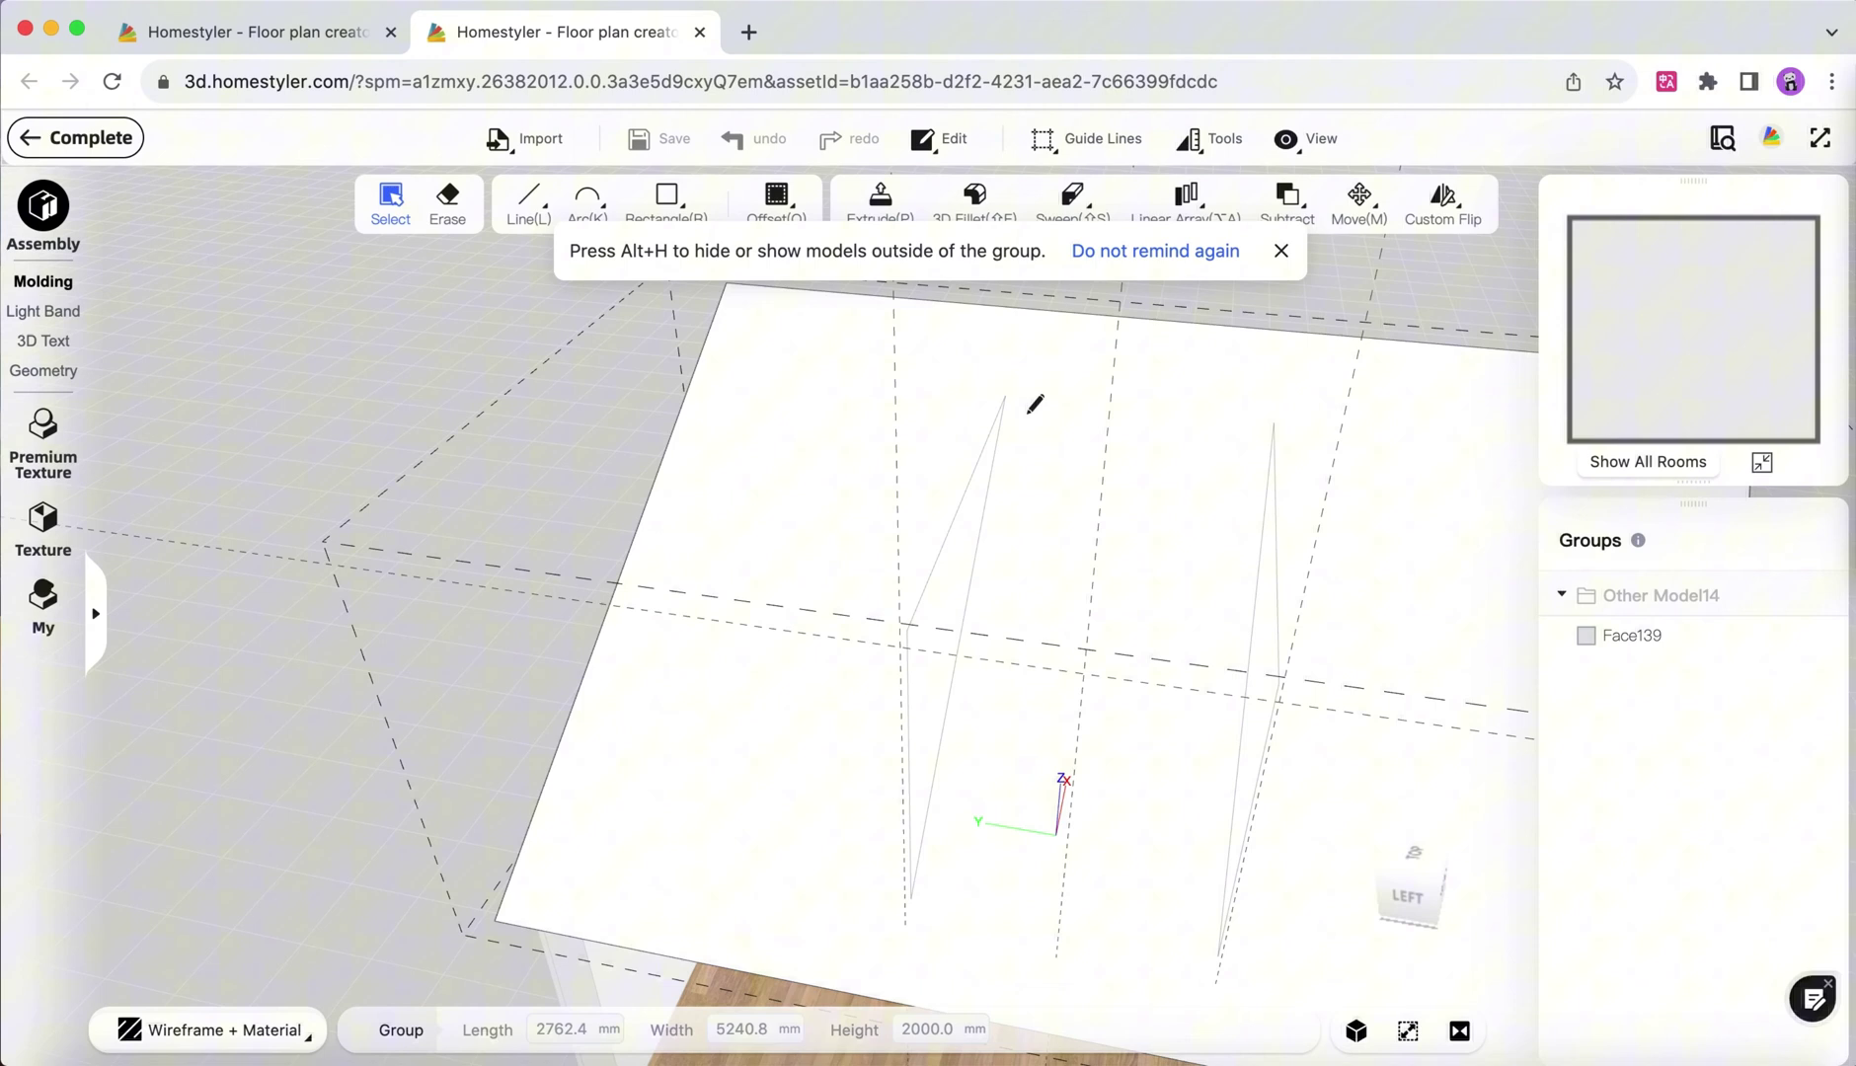
Outline the dormer opening on the sloped roof face with a closed four-sided line shape joining the two side triangles' sloping edges.
key("l")
left_click(1006, 396)
left_click(1273, 423)
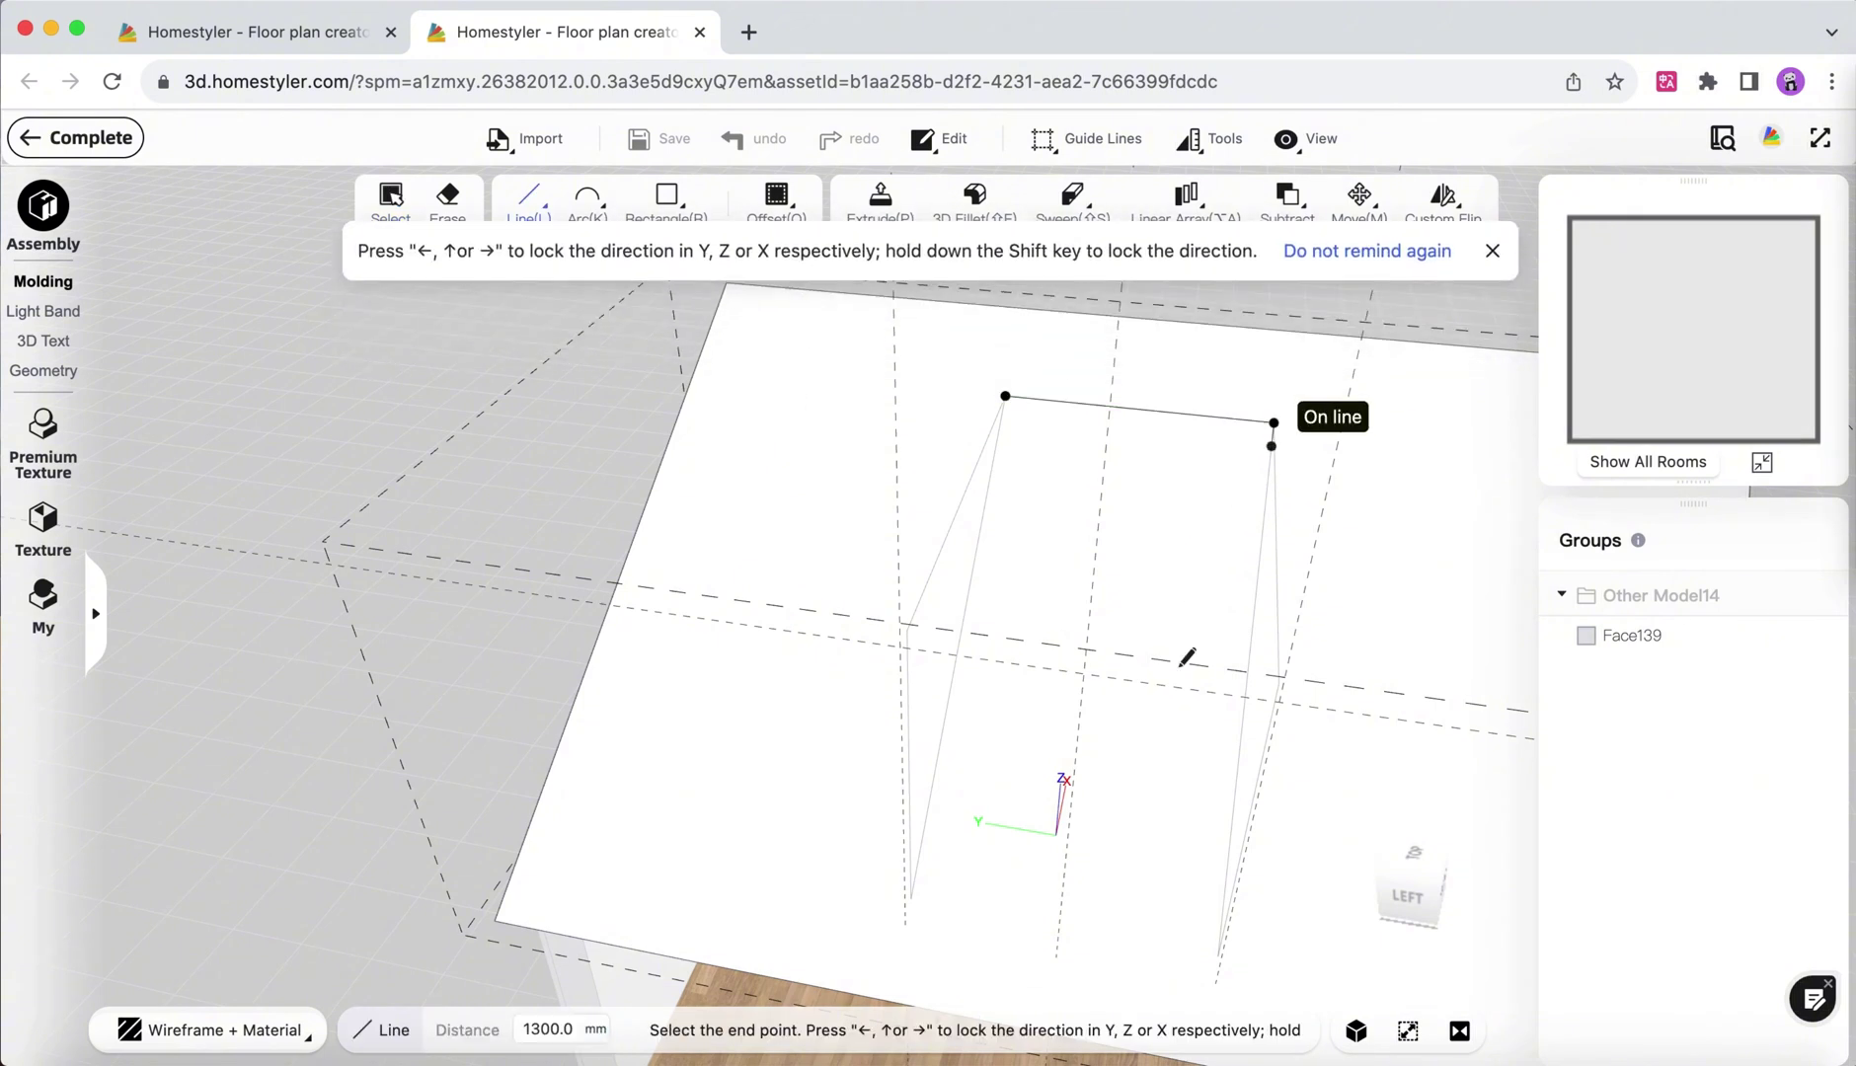
left_click(1220, 952)
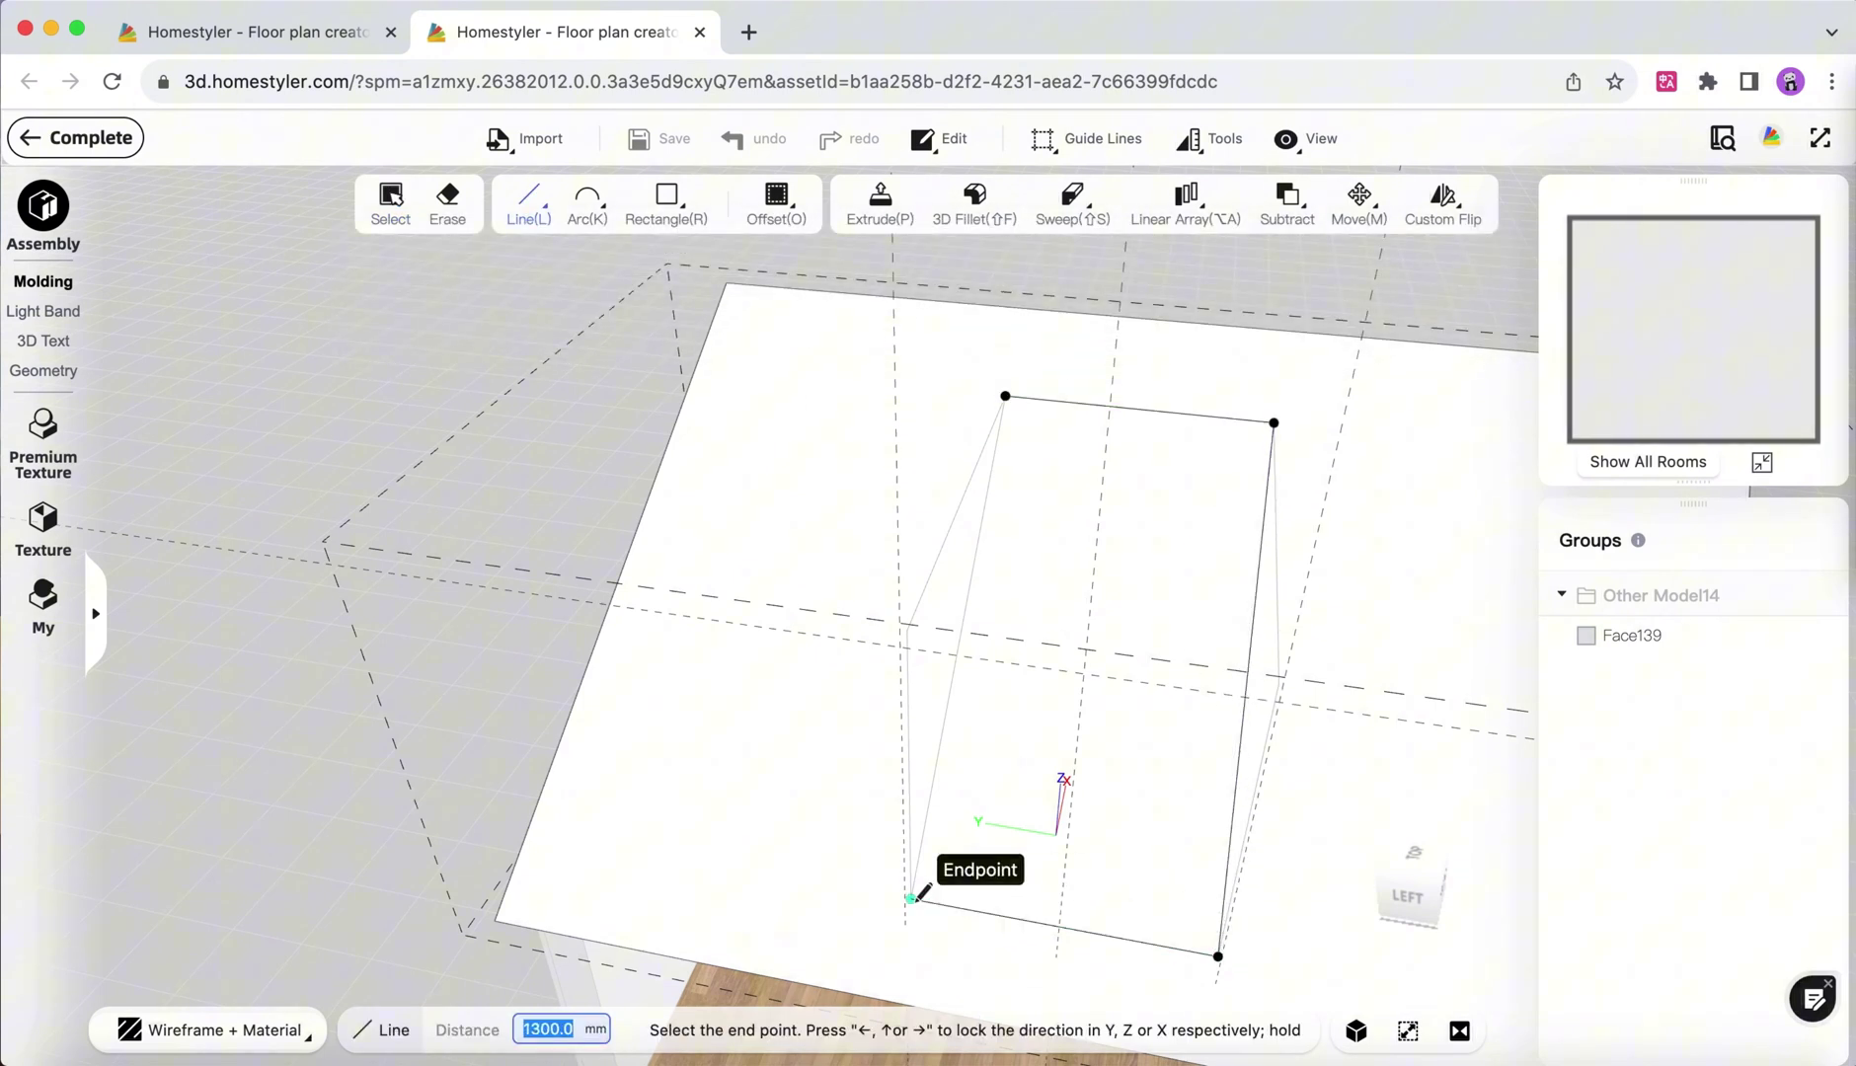
left_click(911, 896)
left_click(1005, 396)
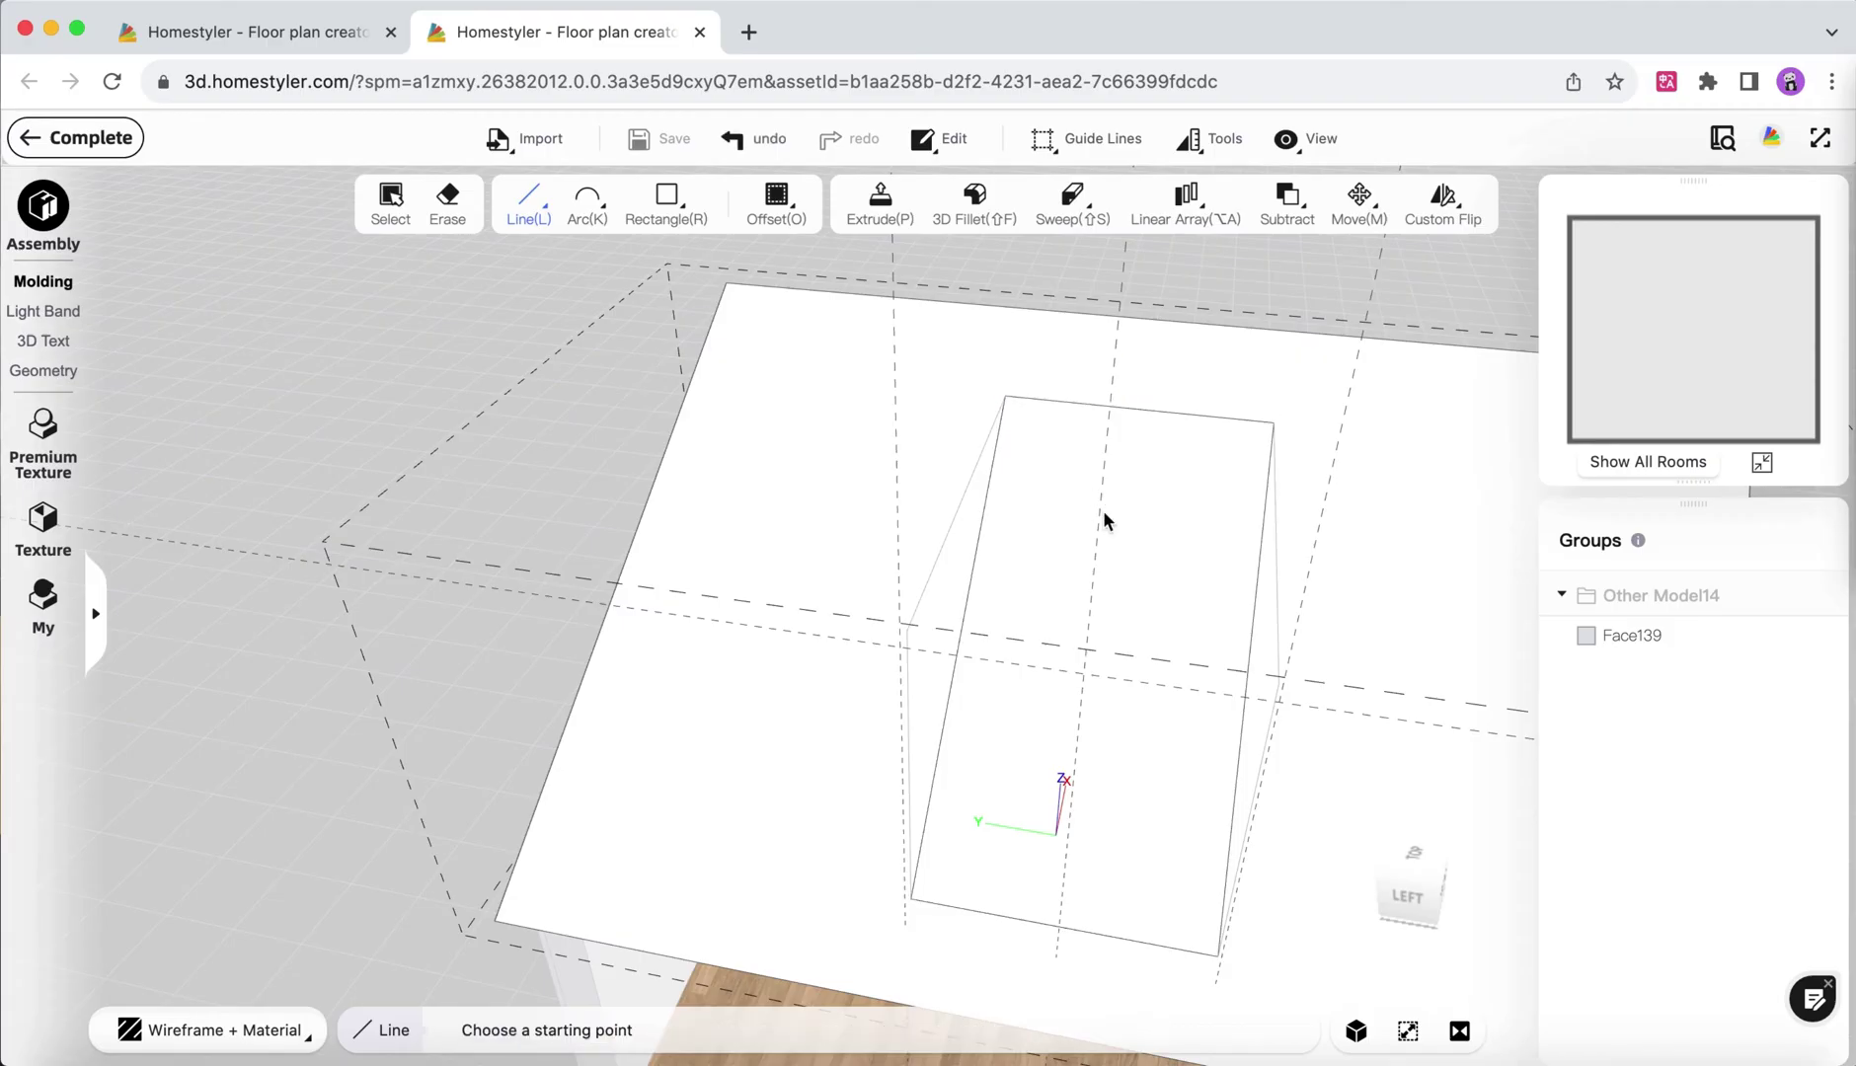
key("Escape")
Delete the outlined dormer opening from the sloped roof face and leave the roof group.
left_click(1051, 510)
key("Delete")
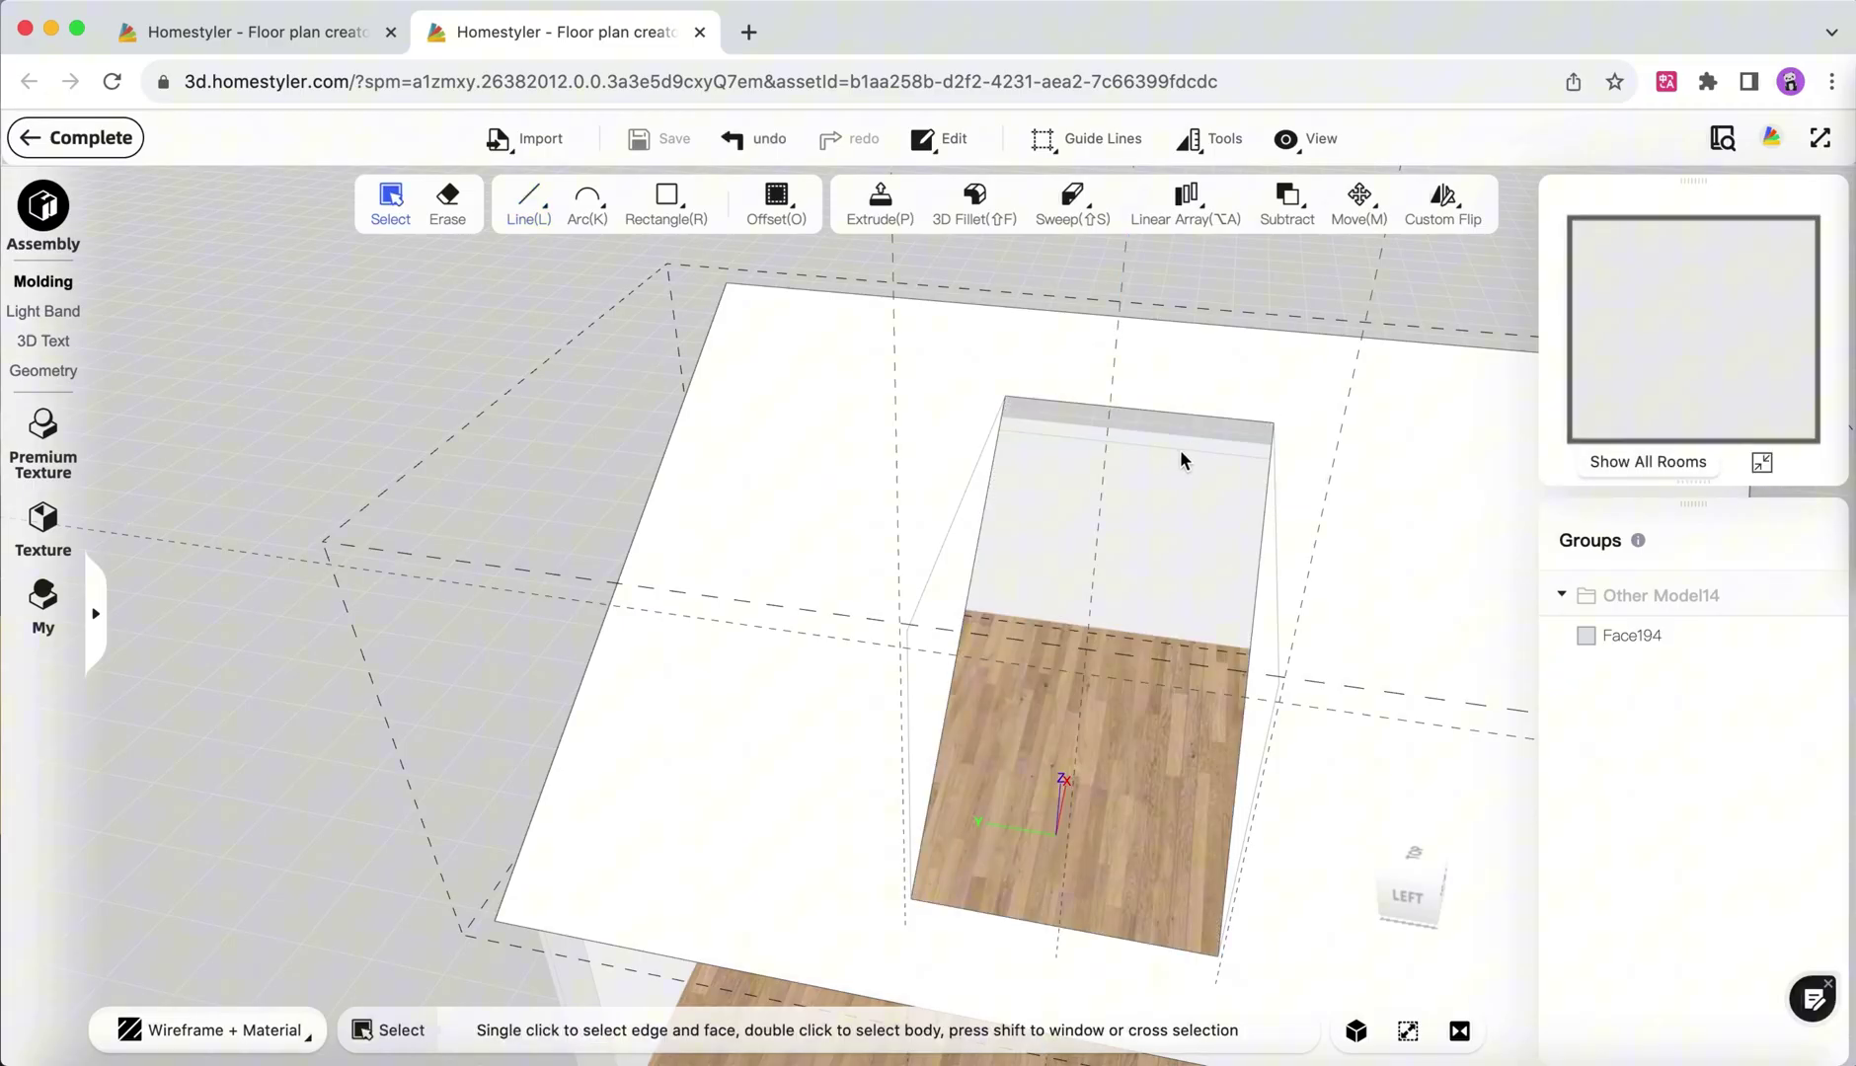
left_click_drag(1330, 440, 918, 550)
key("Escape")
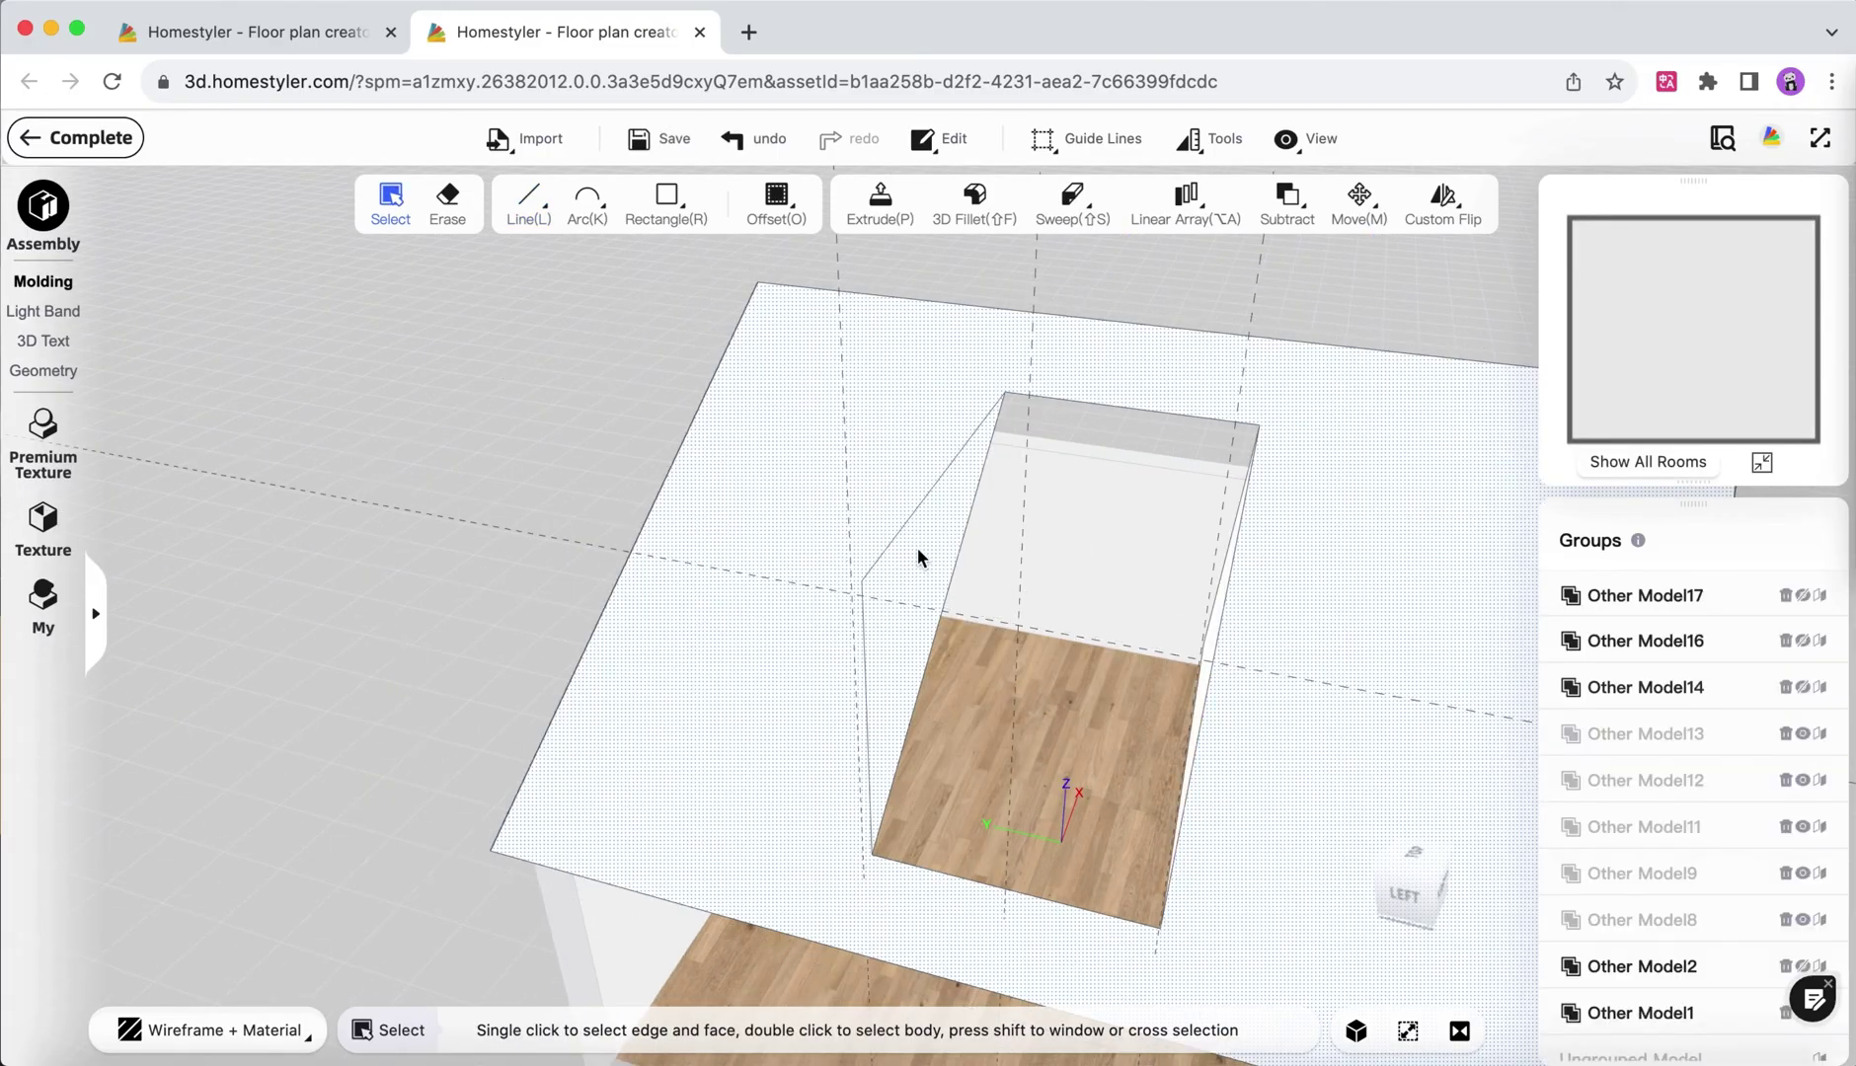
Open the rear triangular dormer side's group and extrude its face by 2 mm.
left_click(949, 538)
double_click(918, 555)
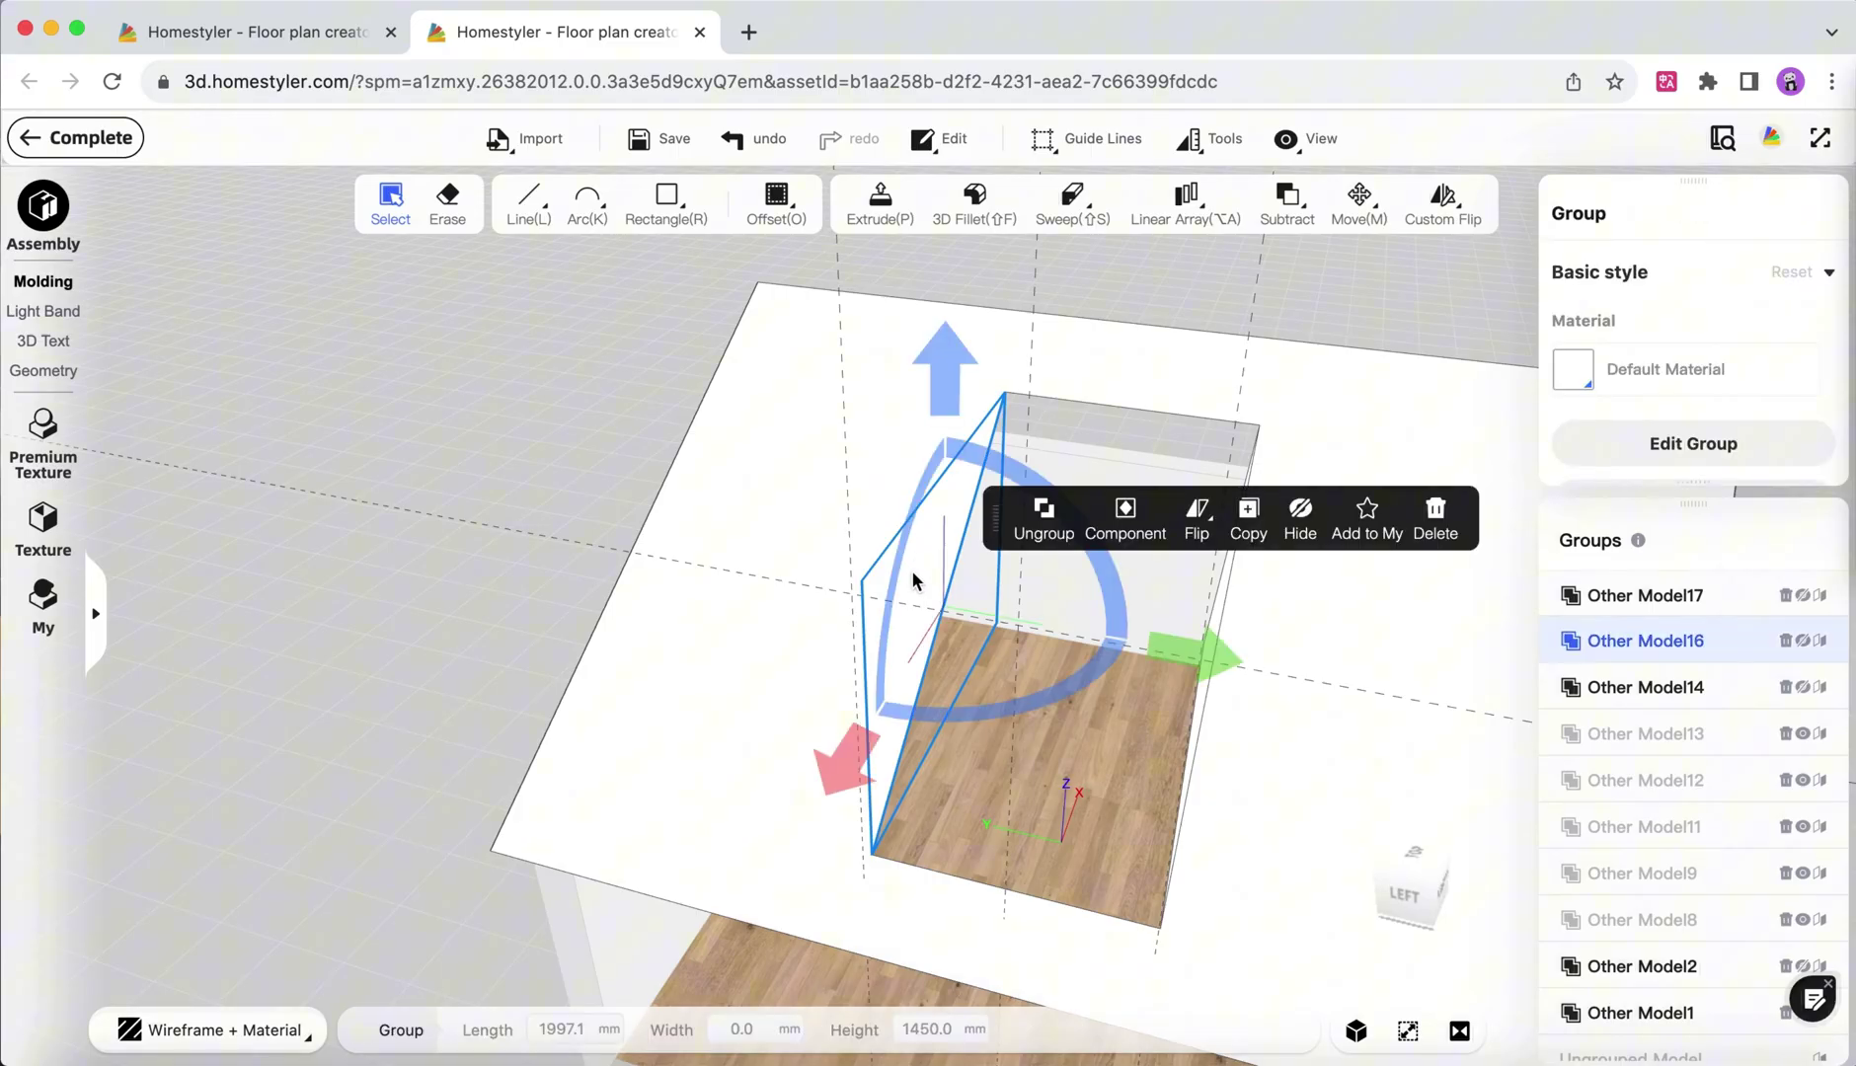
double_click(923, 567)
key("p")
left_click(931, 555)
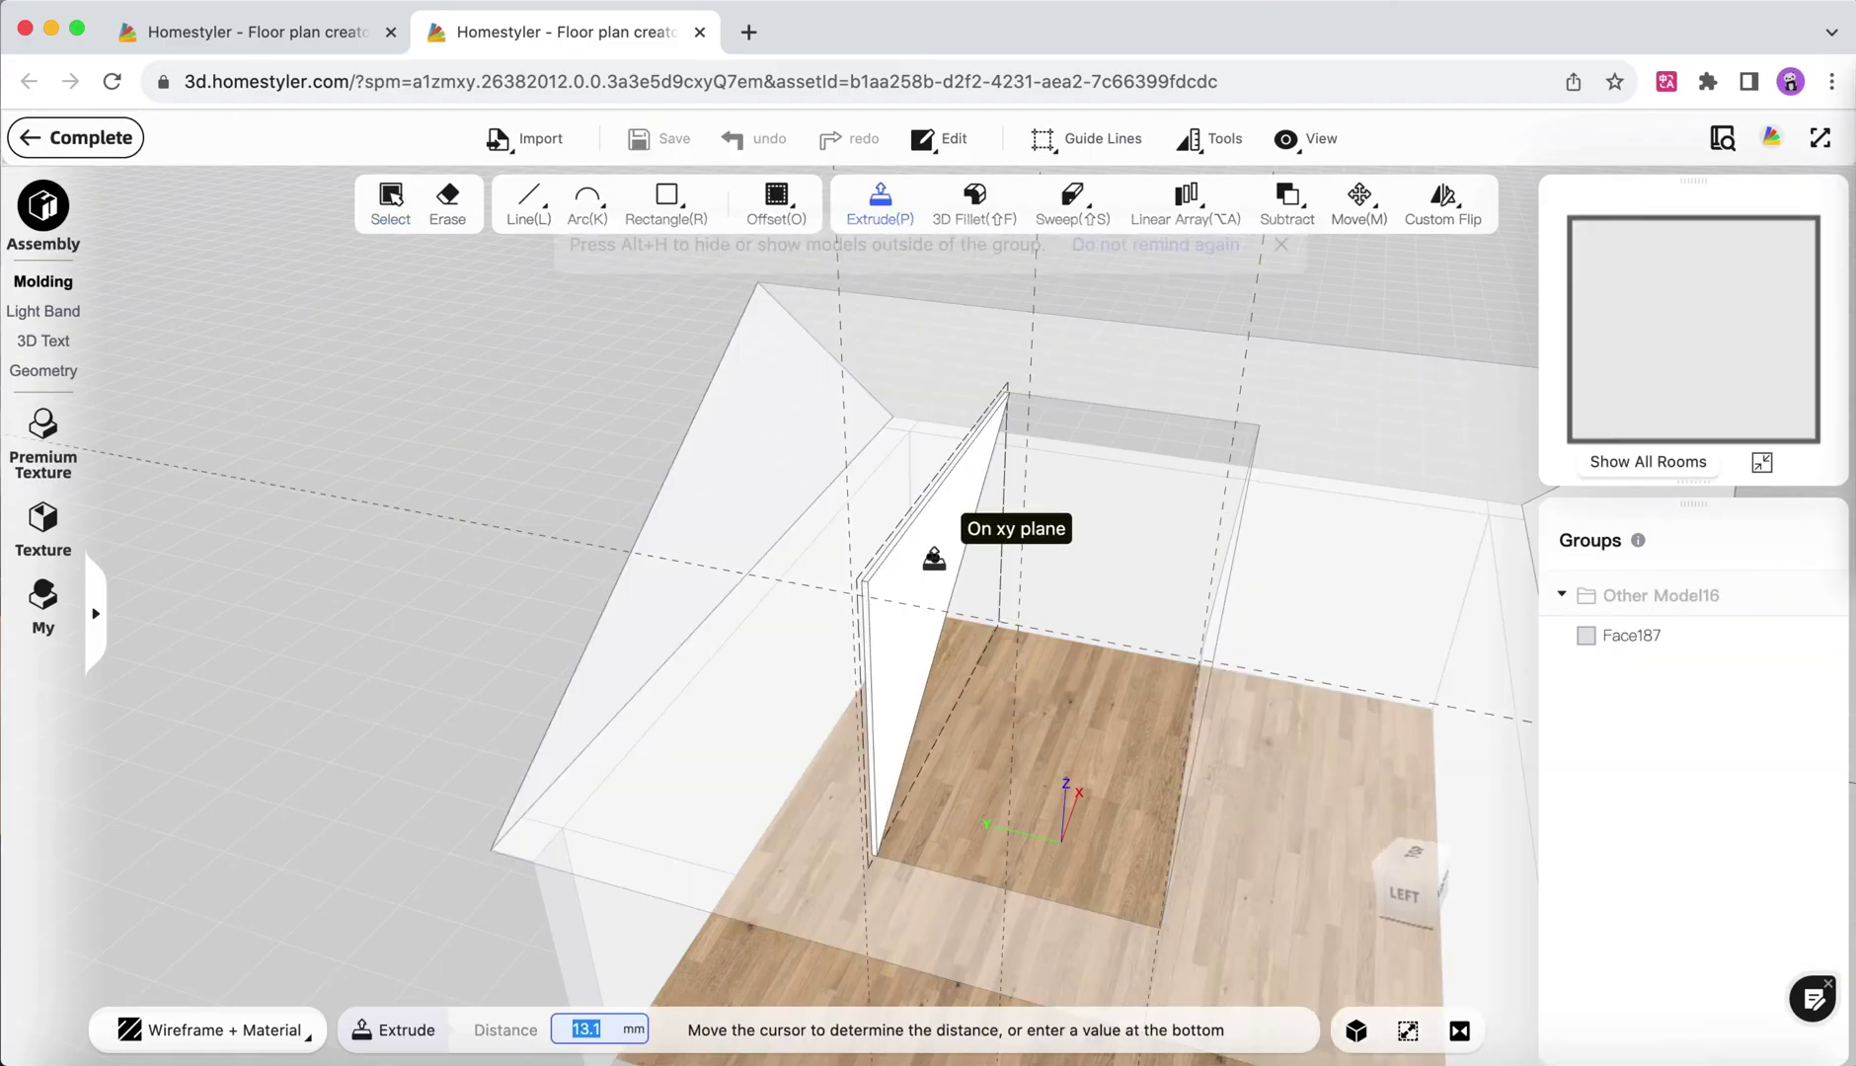
type("2")
key("Return")
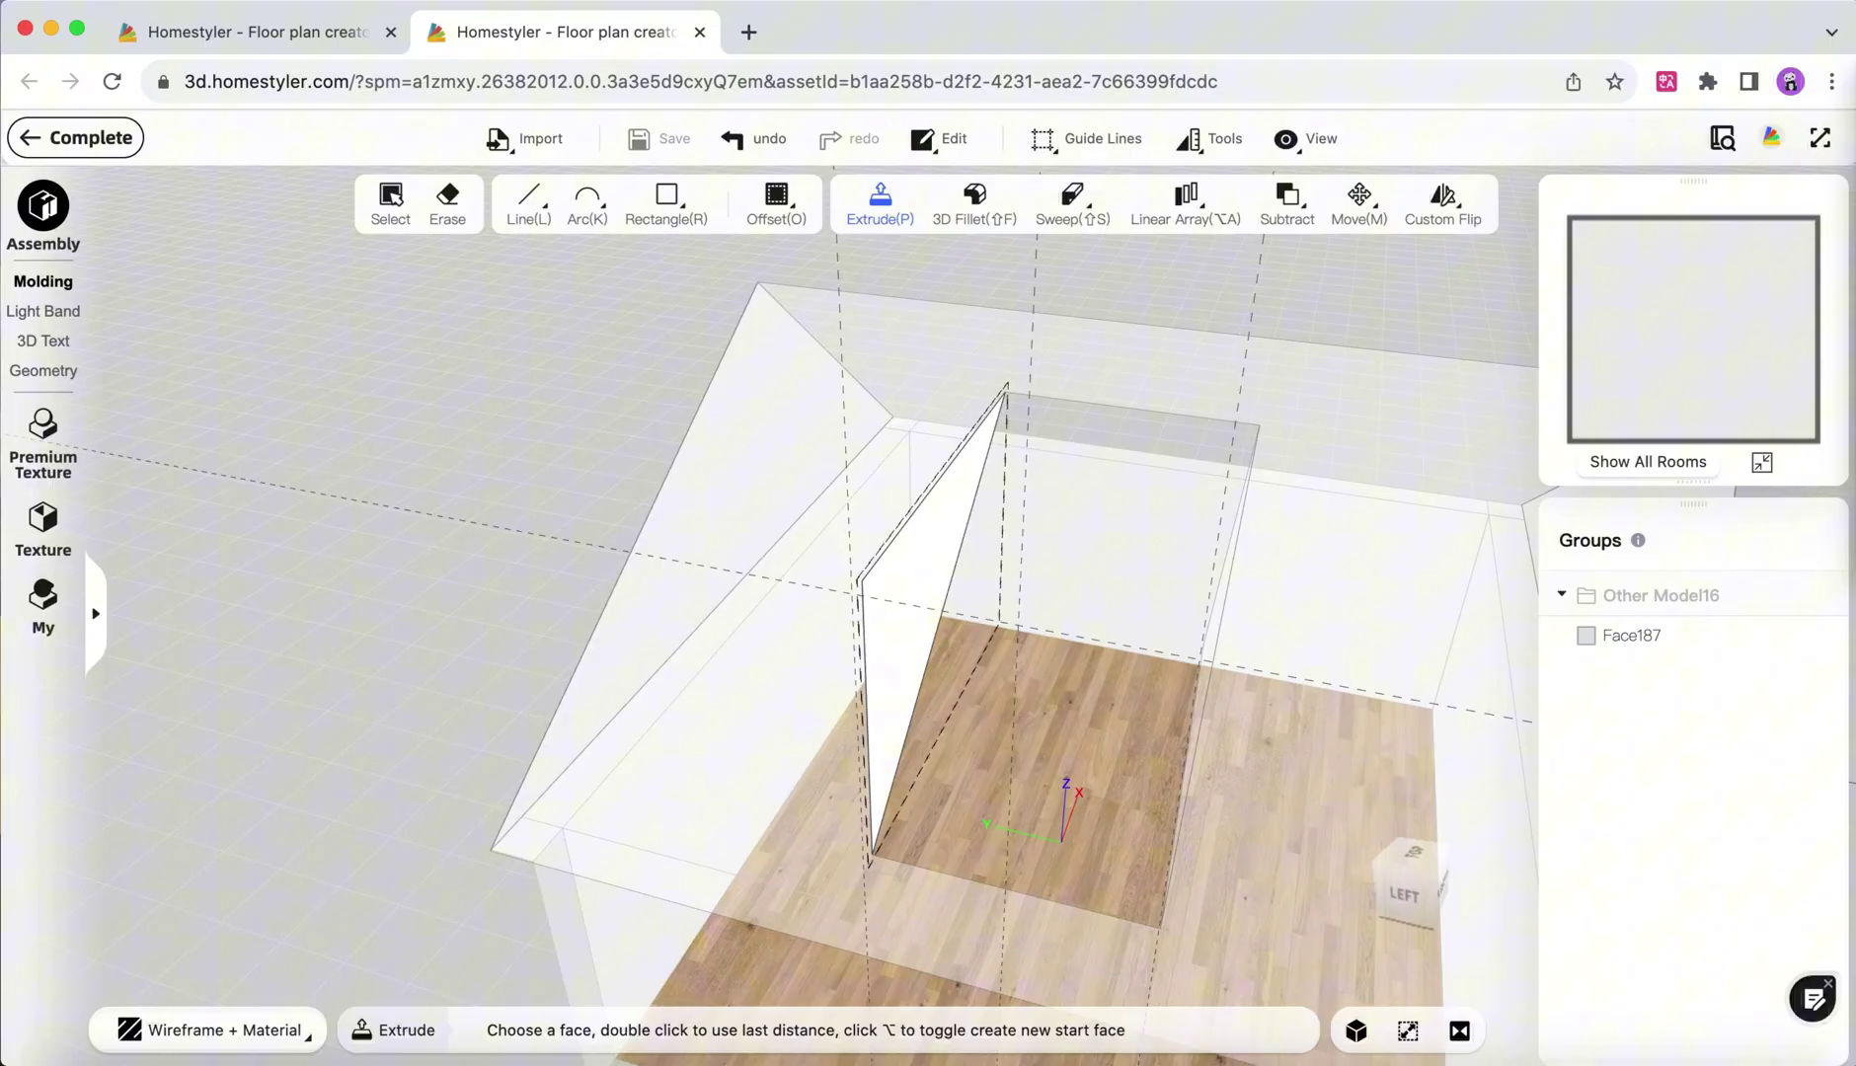
key("Escape")
key("Escape")
Open the opposite triangular dormer side's group and extrude its face by the same distance as the first.
left_click_drag(691, 635, 868, 585)
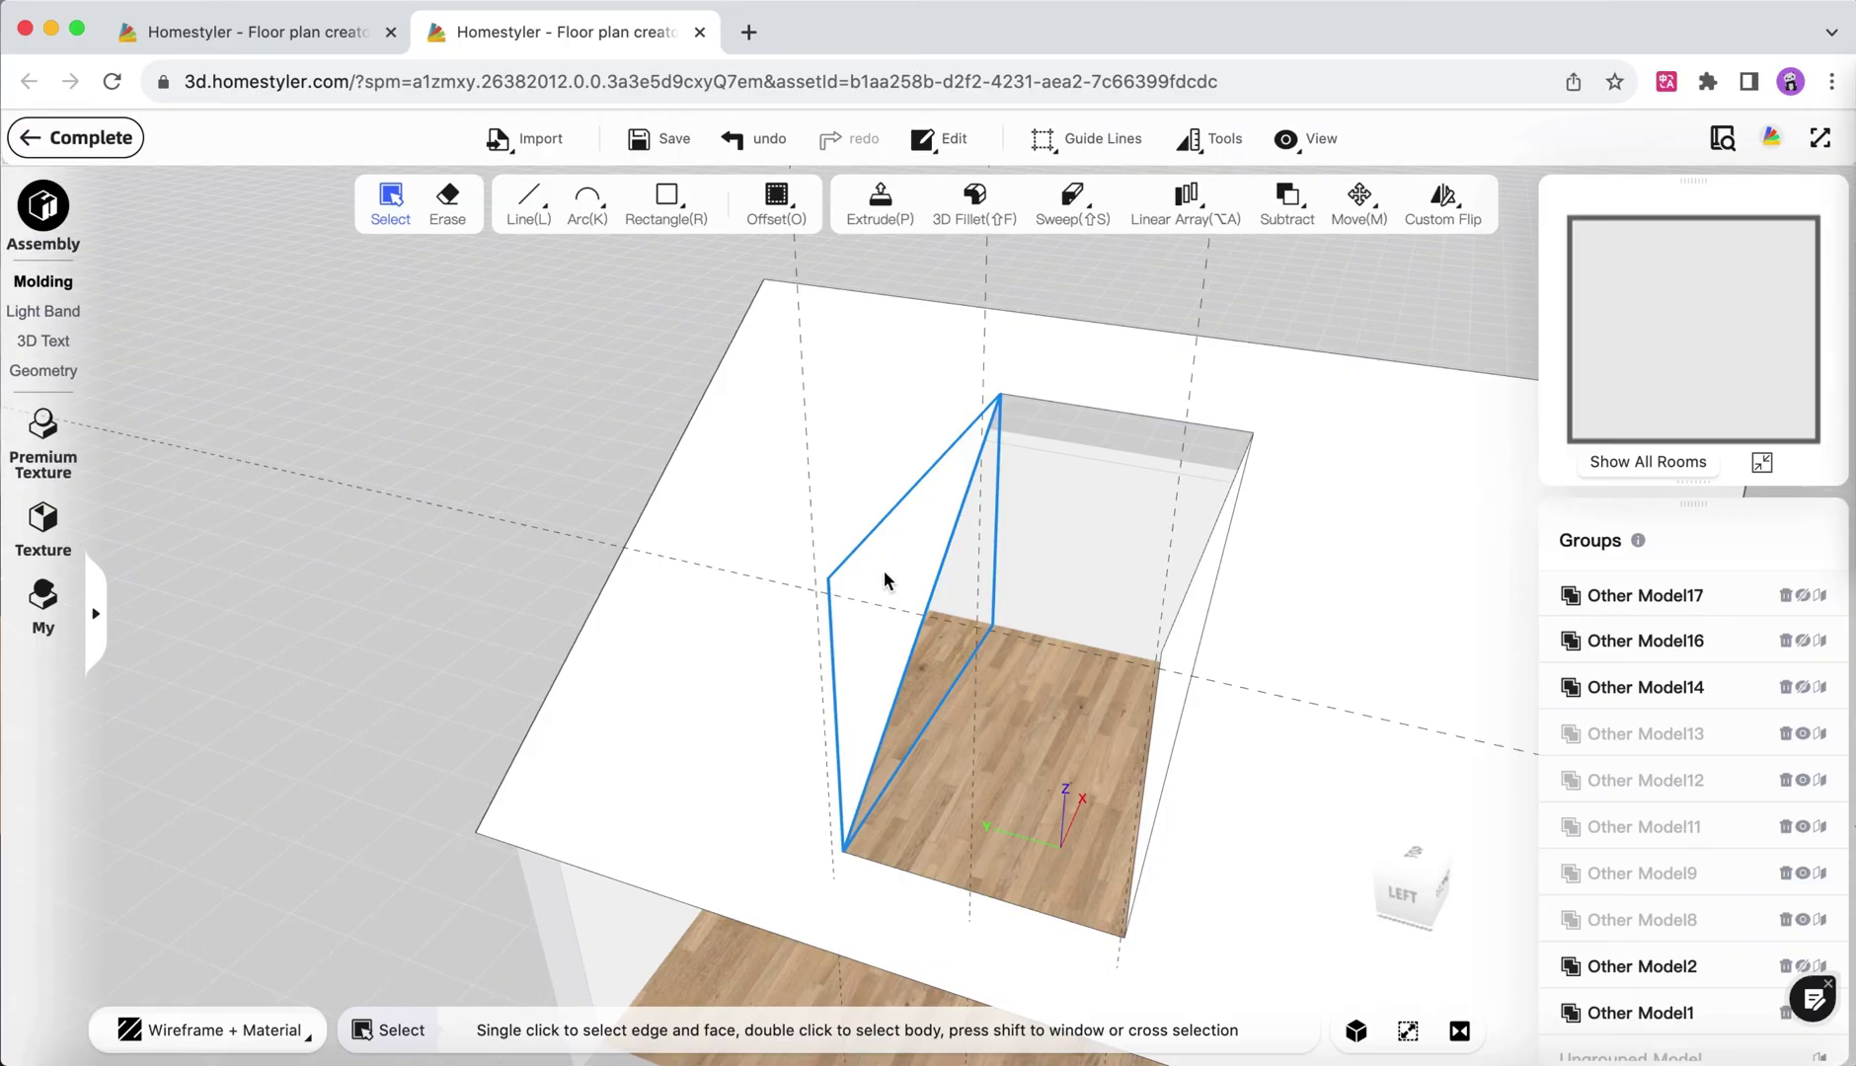
double_click(883, 572)
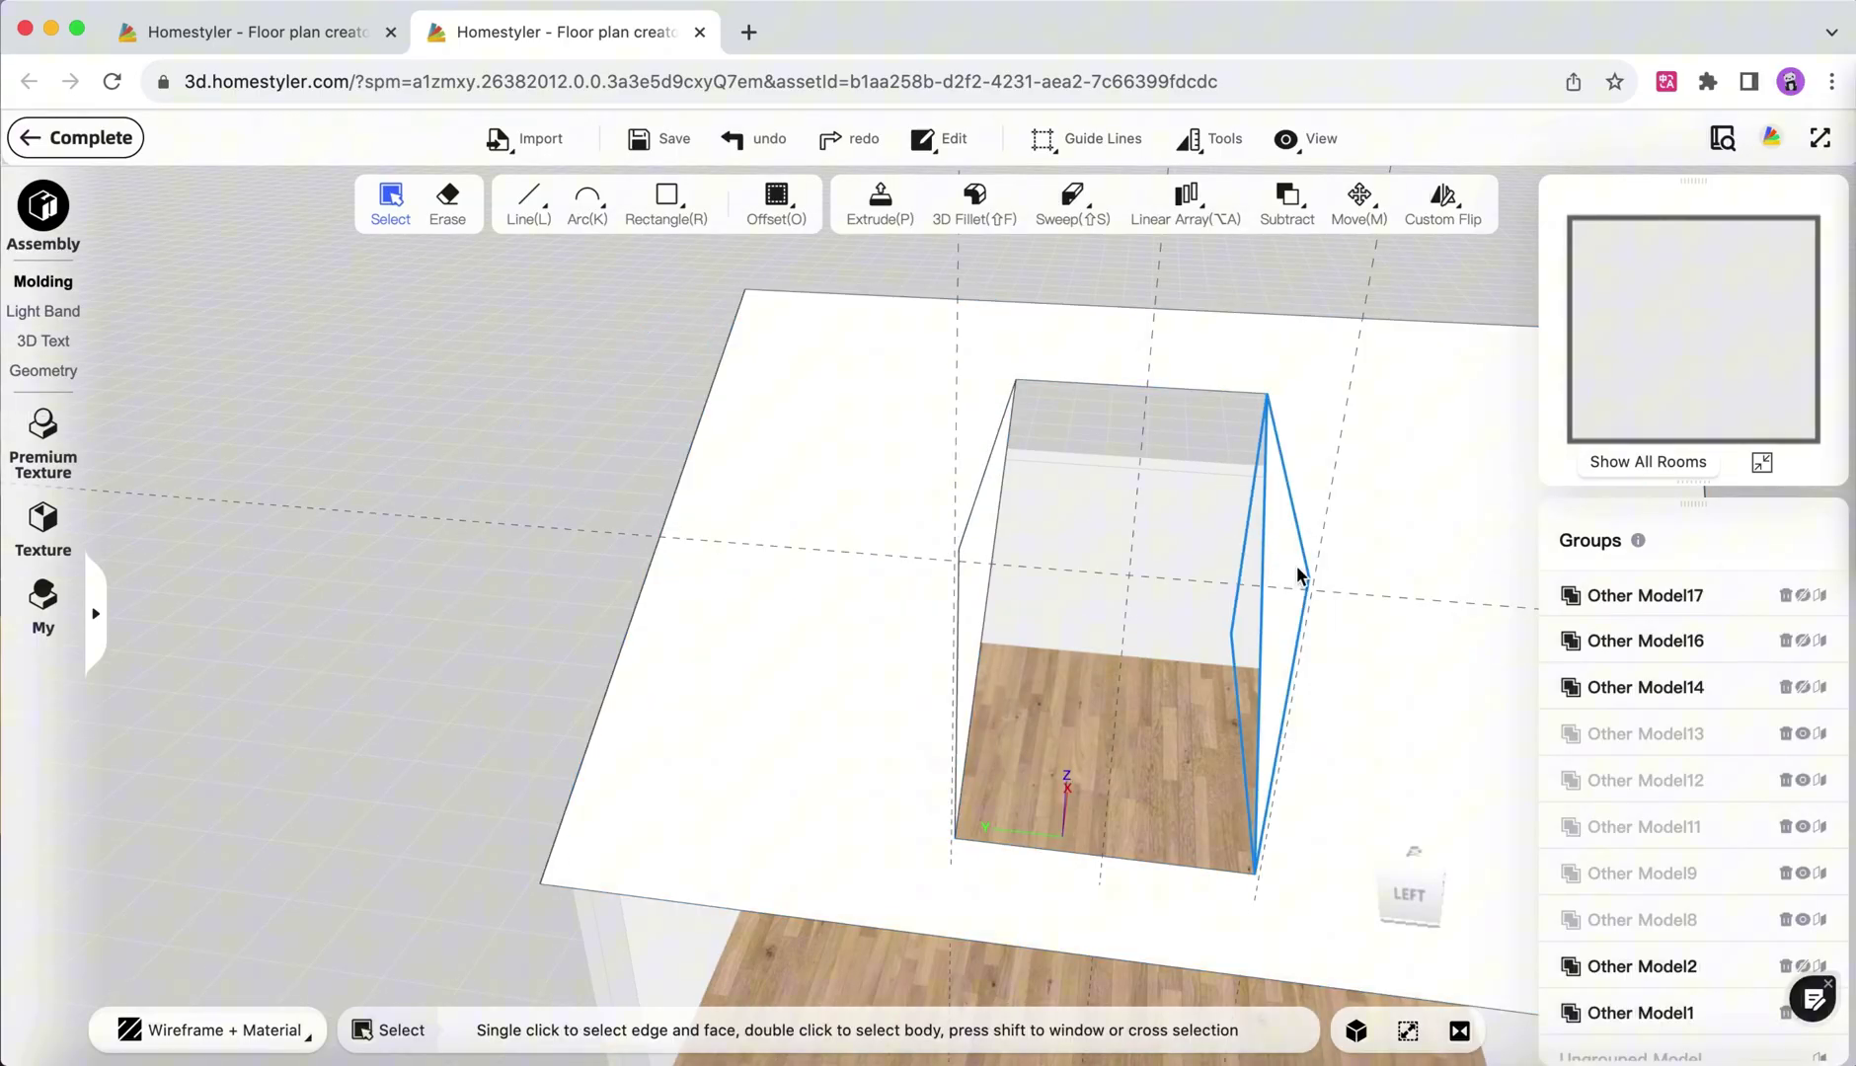
double_click(1297, 564)
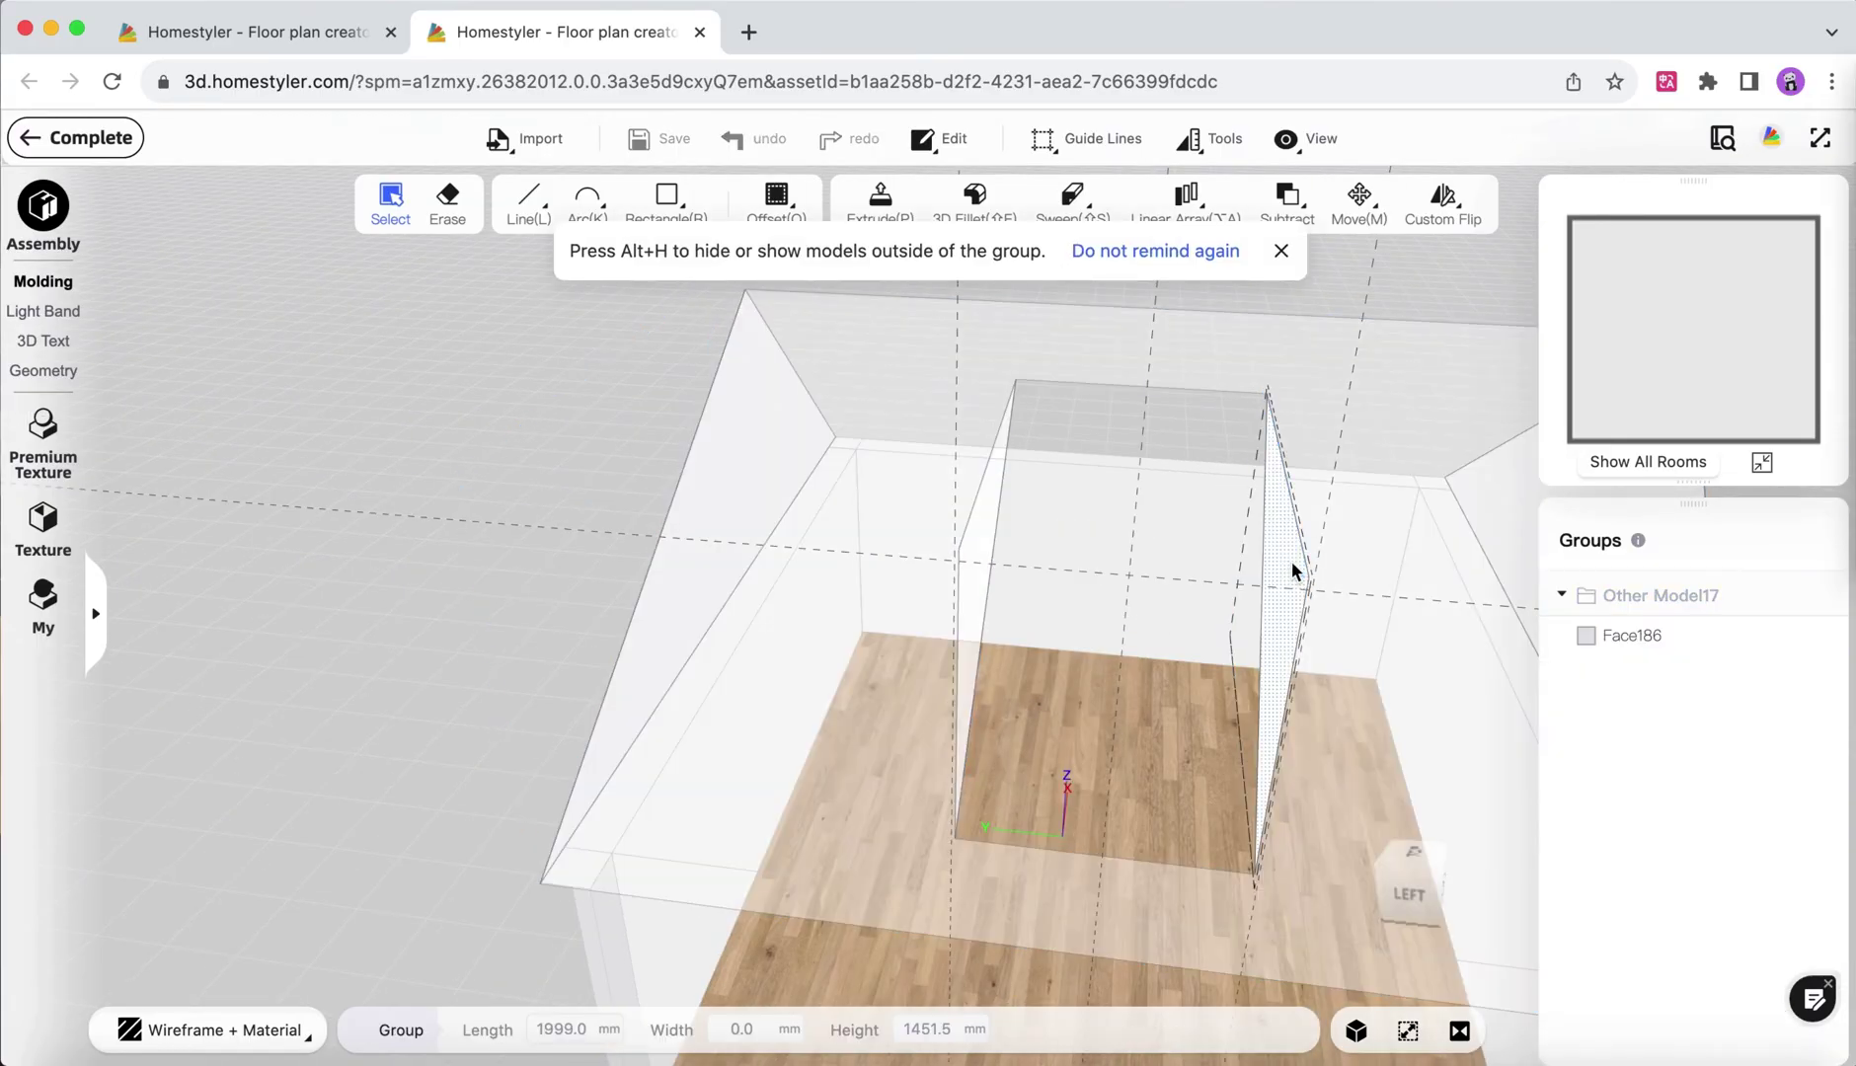
key("p")
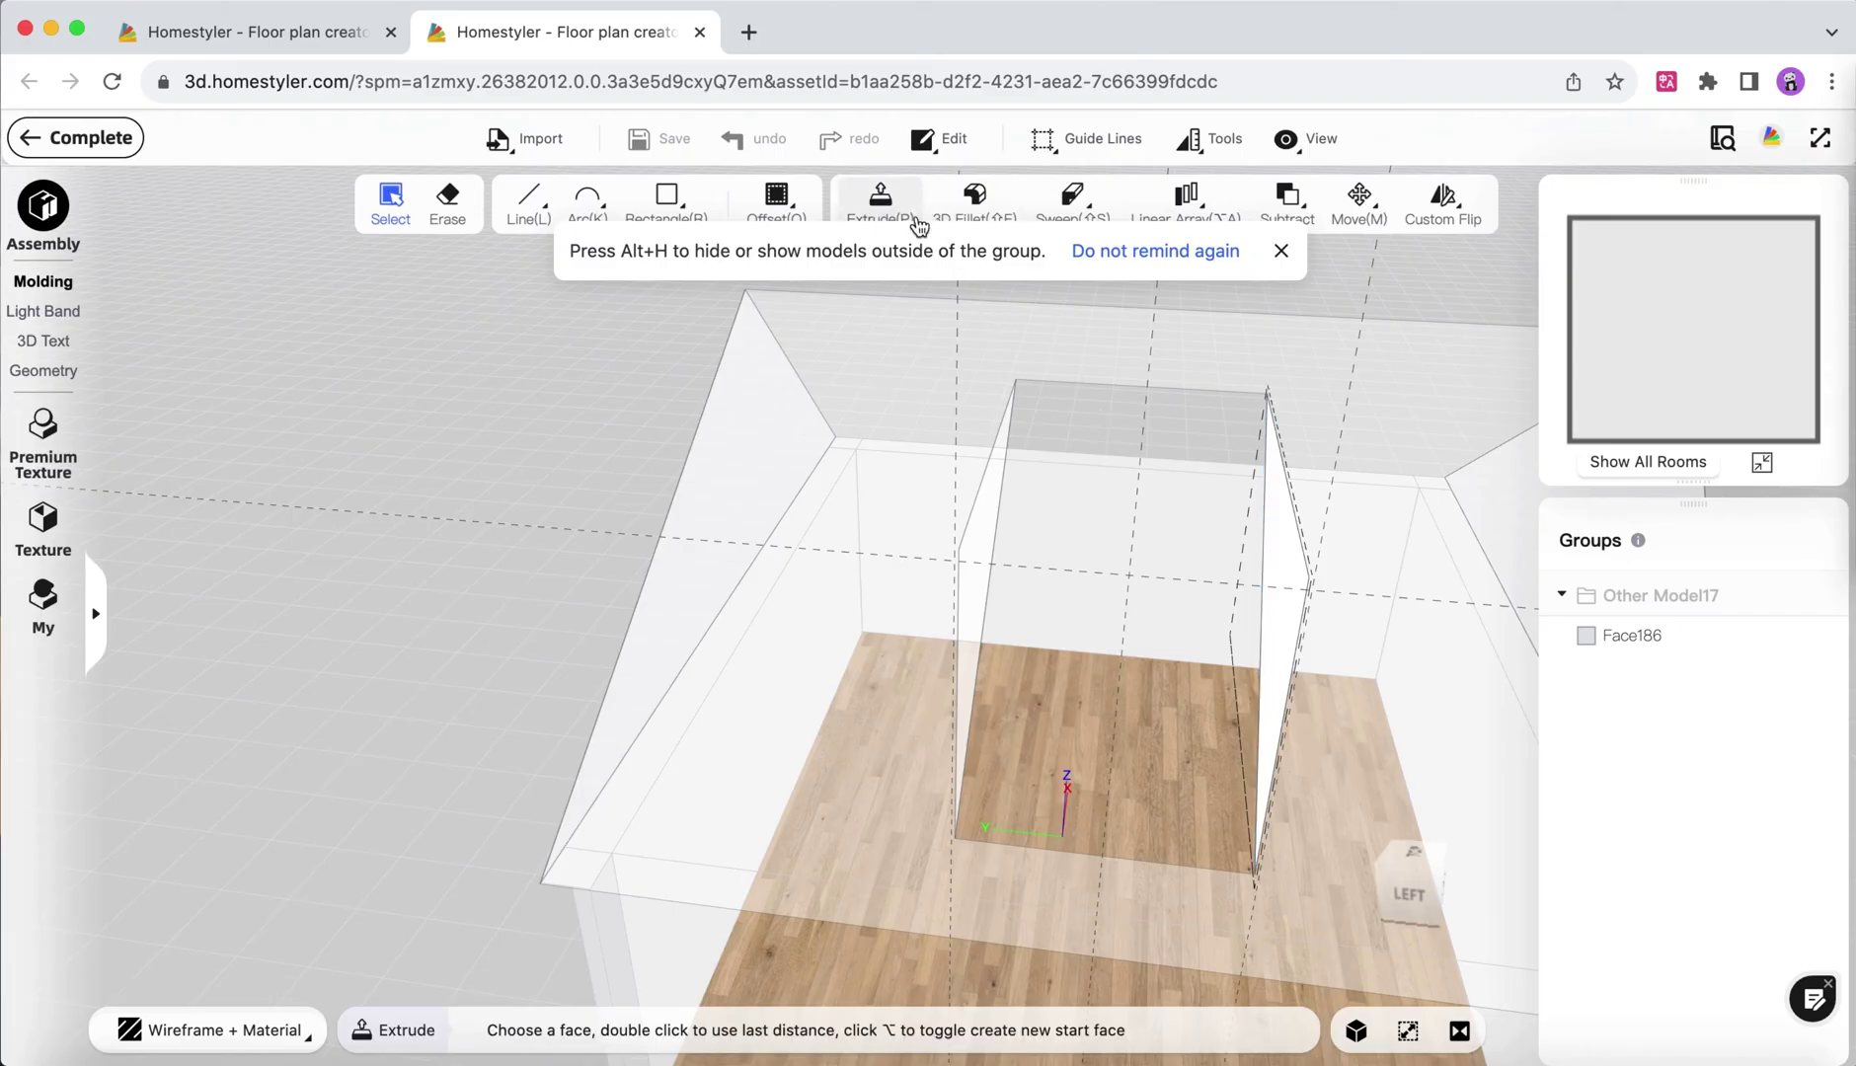
left_click(1288, 566)
key("Return")
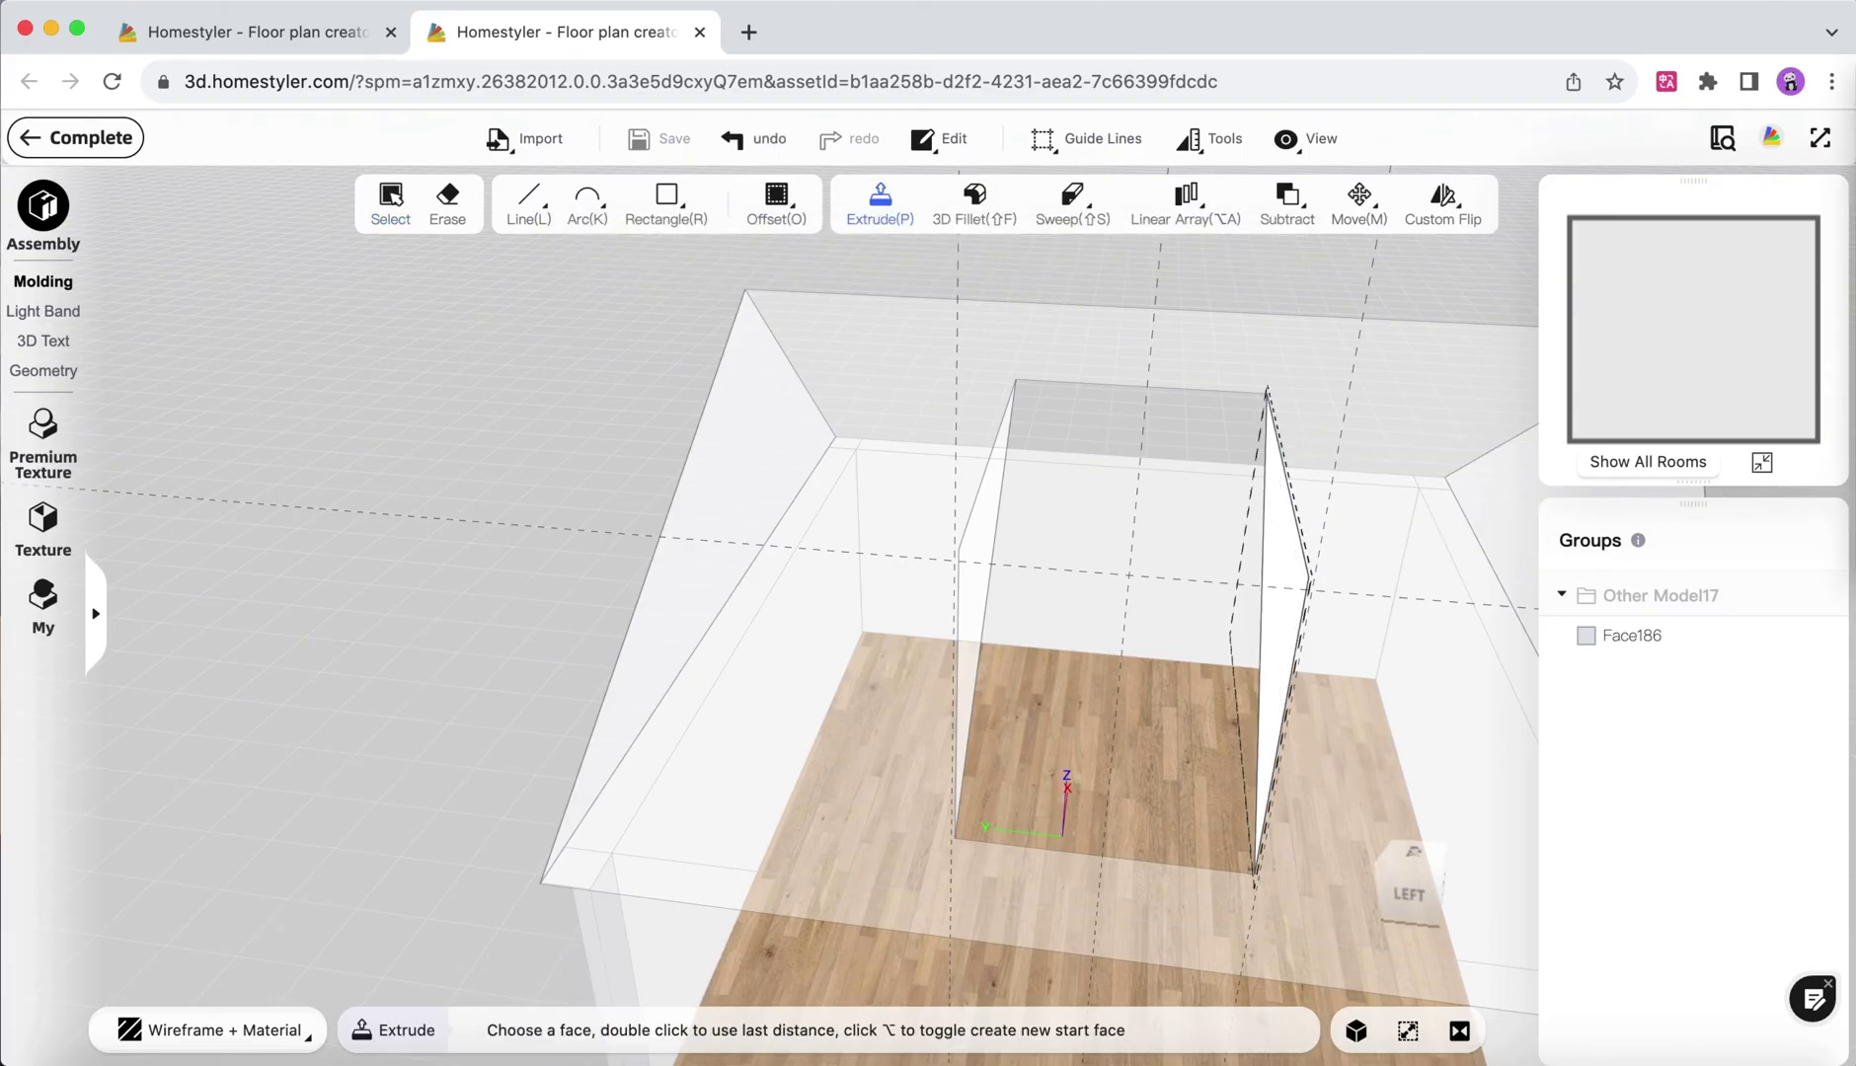
key("Escape")
key("Escape")
left_click_drag(1060, 541, 955, 513)
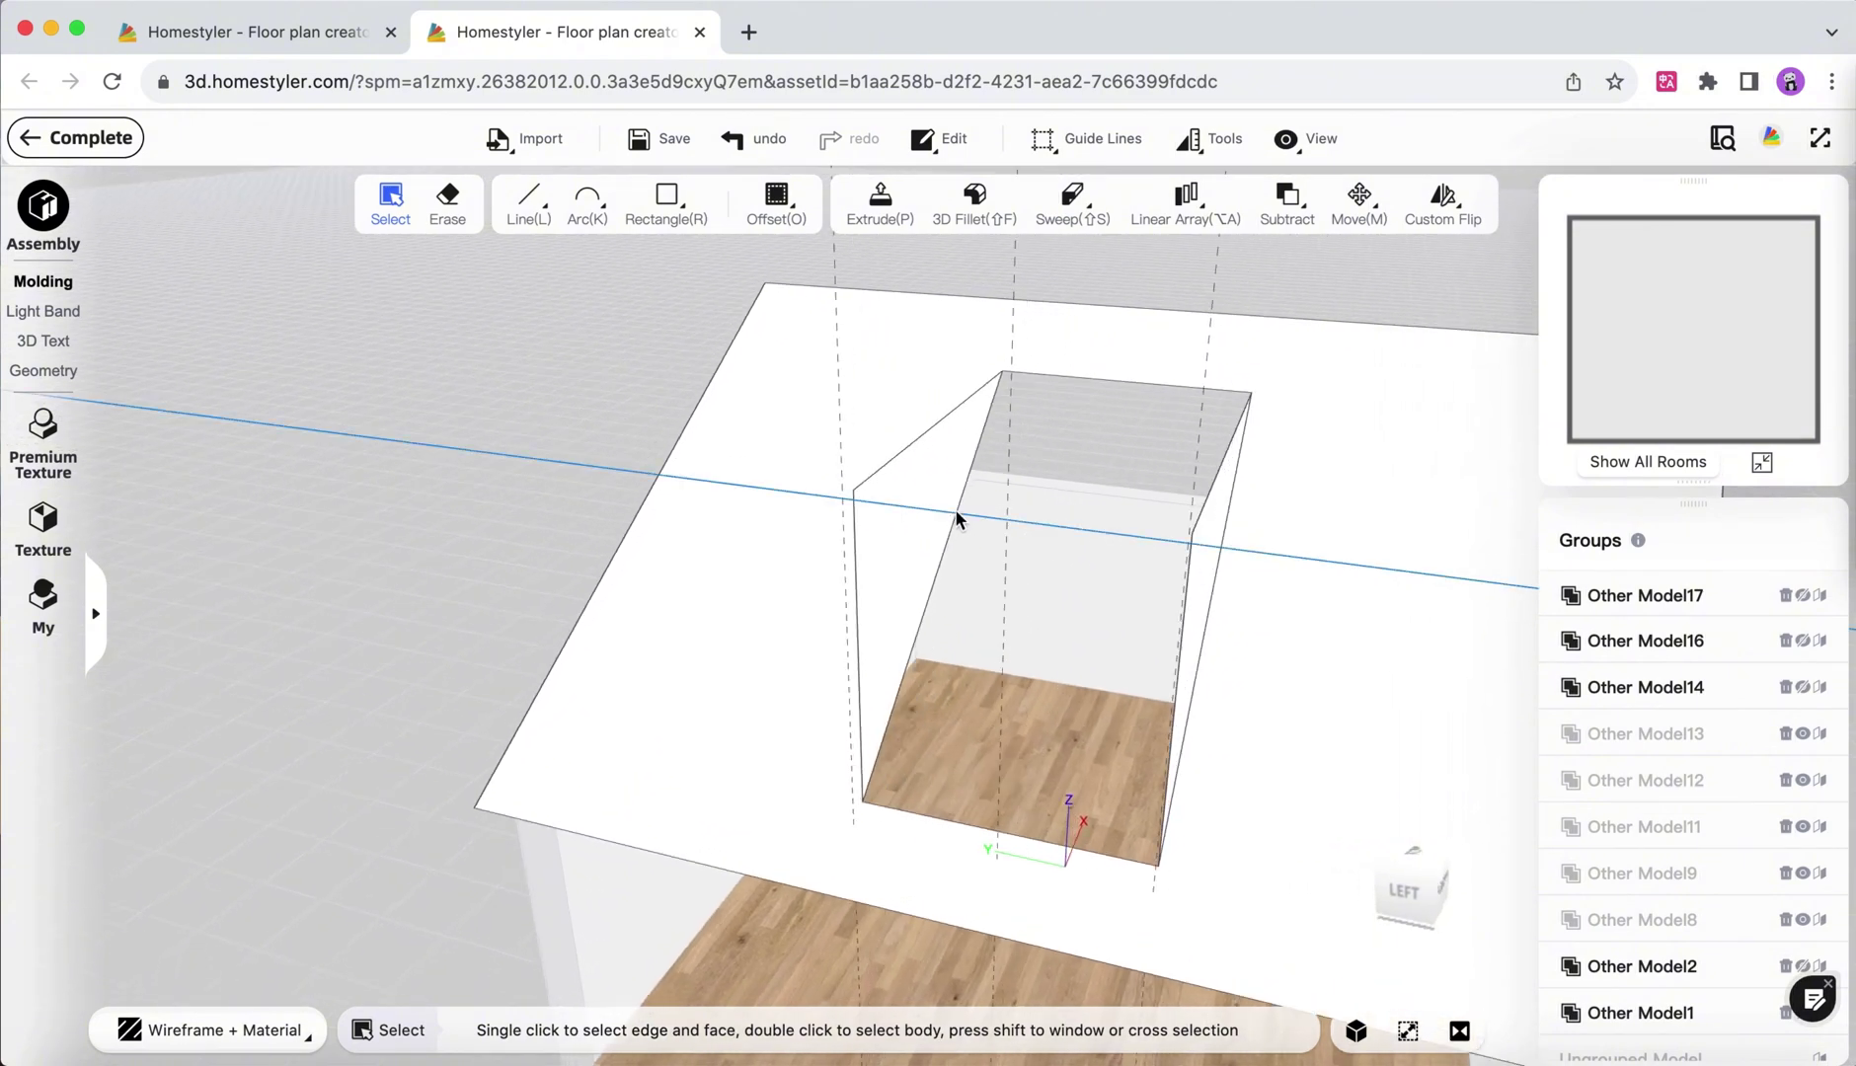
Draw the dormer's rectangular front face with closed lines joining the upper and lower front corners of both side triangles.
left_click(526, 216)
left_click(551, 269)
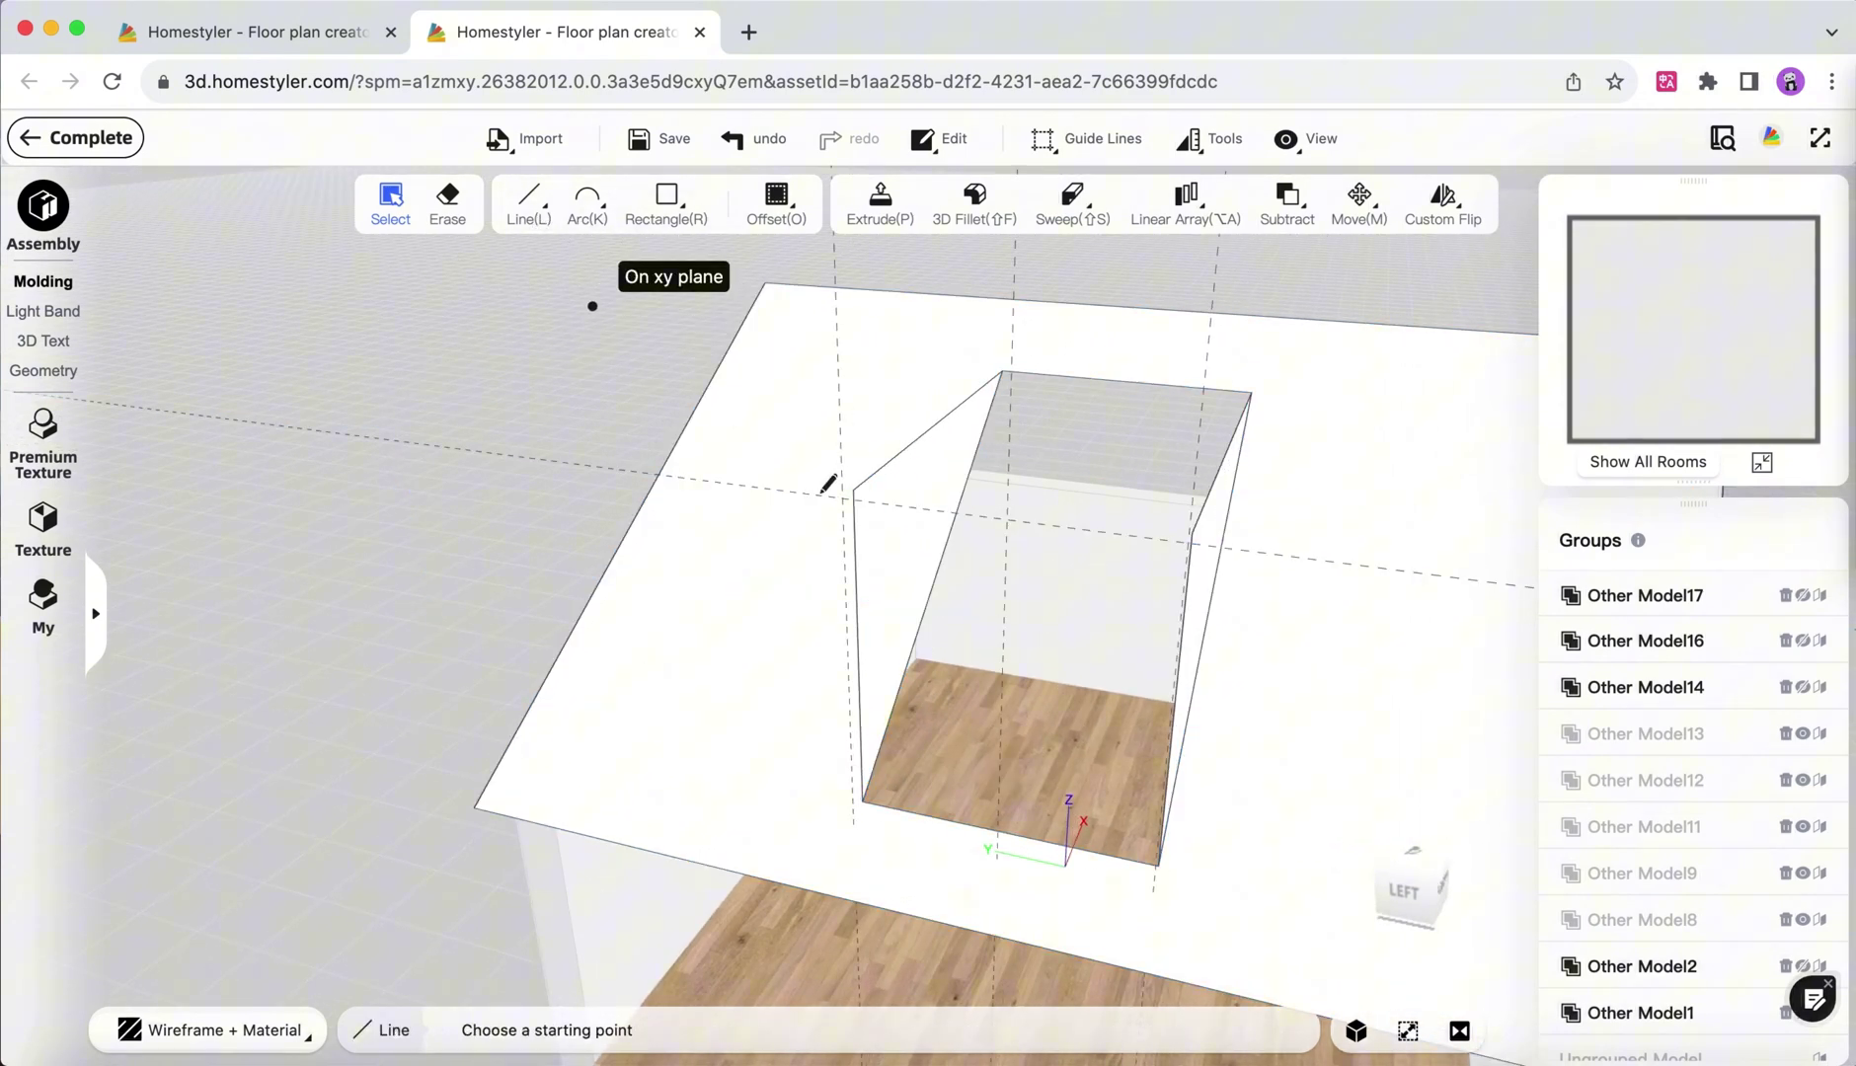
scroll(897, 533, "up", 3)
scroll(897, 533, "up", 1)
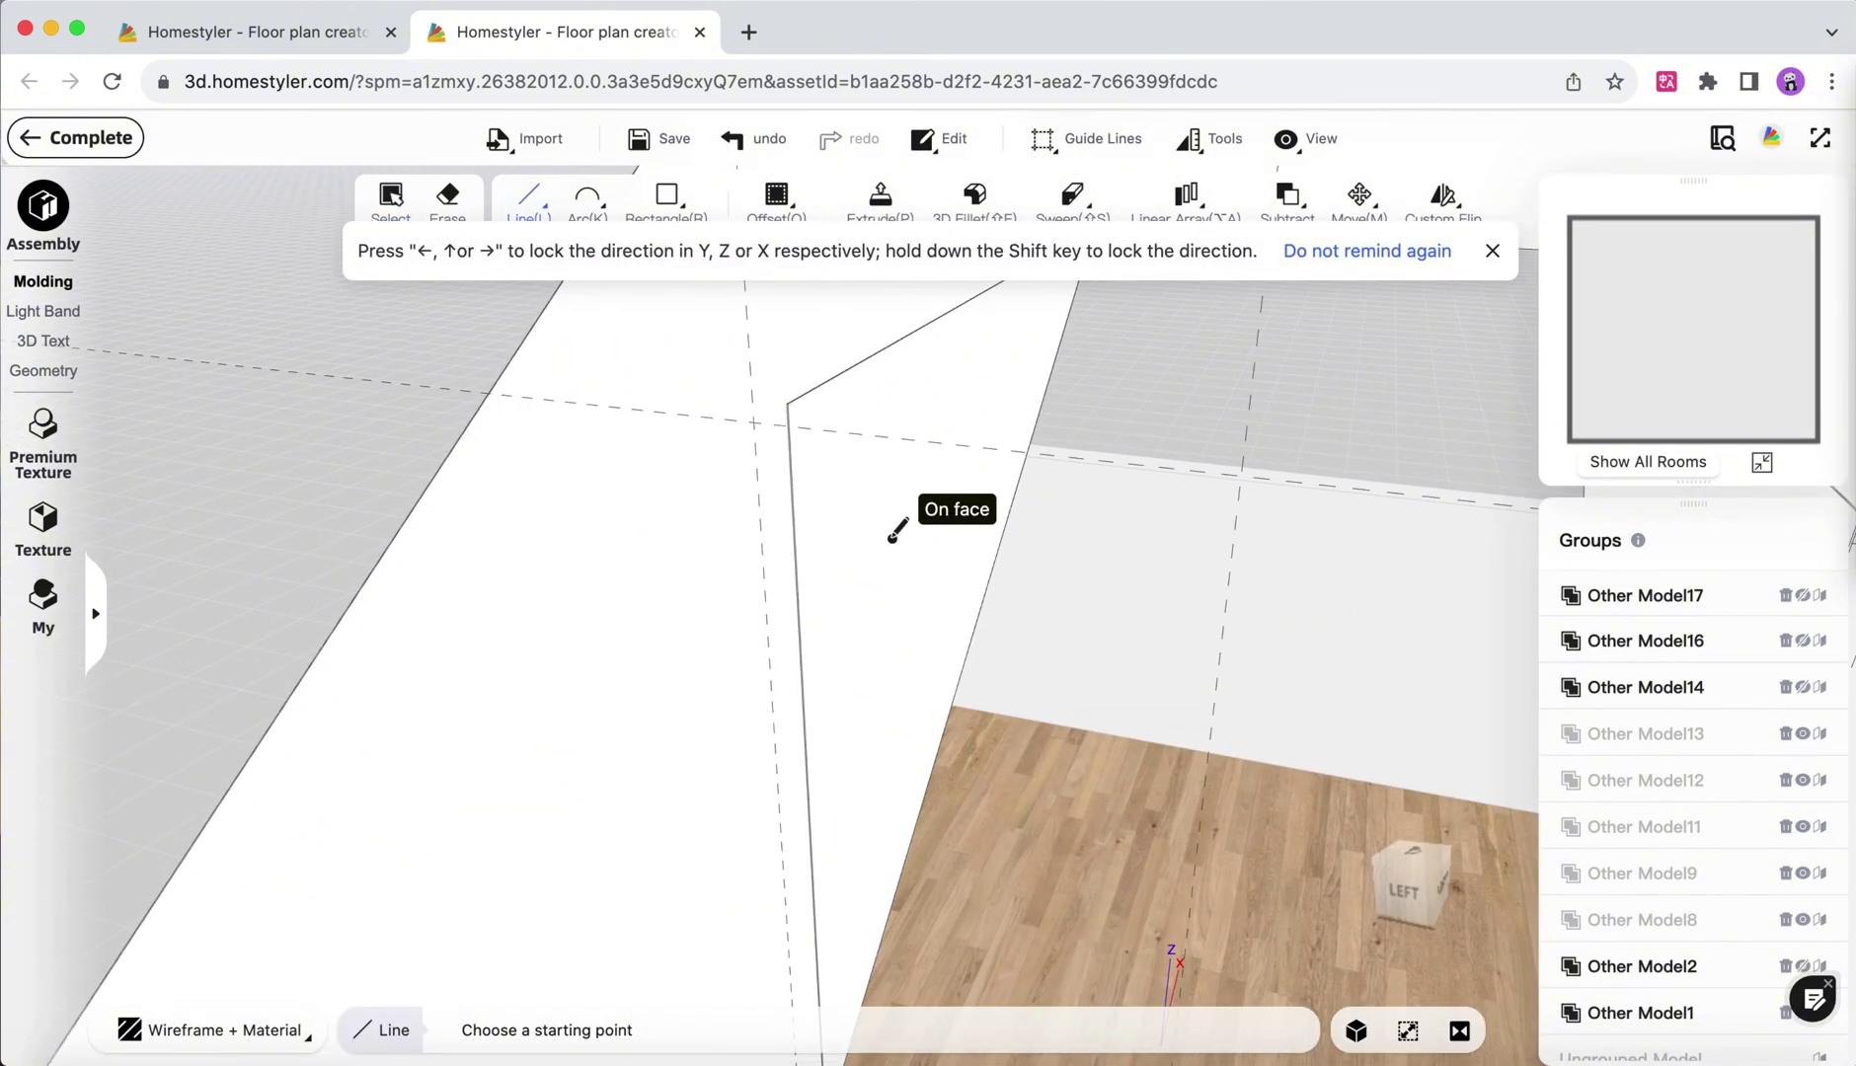
left_click(789, 403)
scroll(903, 441, "down", 3)
scroll(1198, 464, "up", 2)
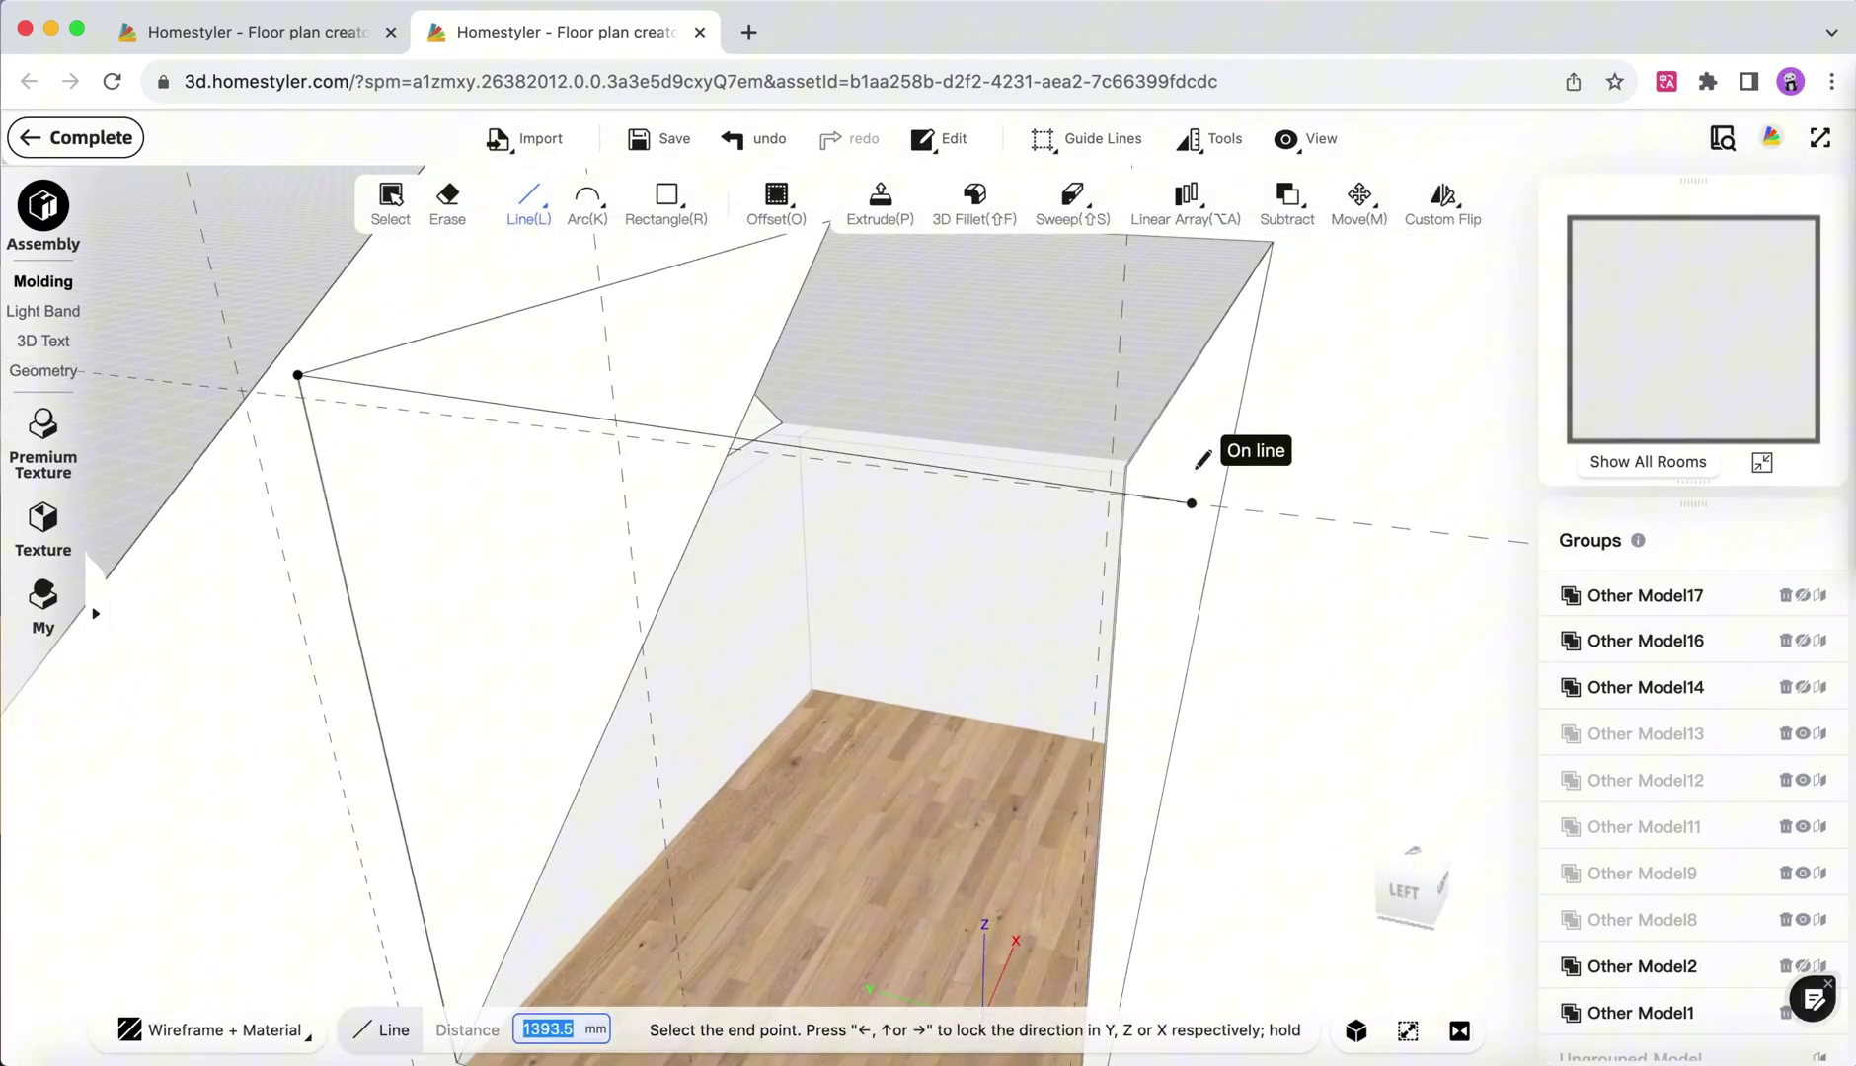
scroll(1111, 456, "up", 3)
scroll(1111, 439, "down", 3)
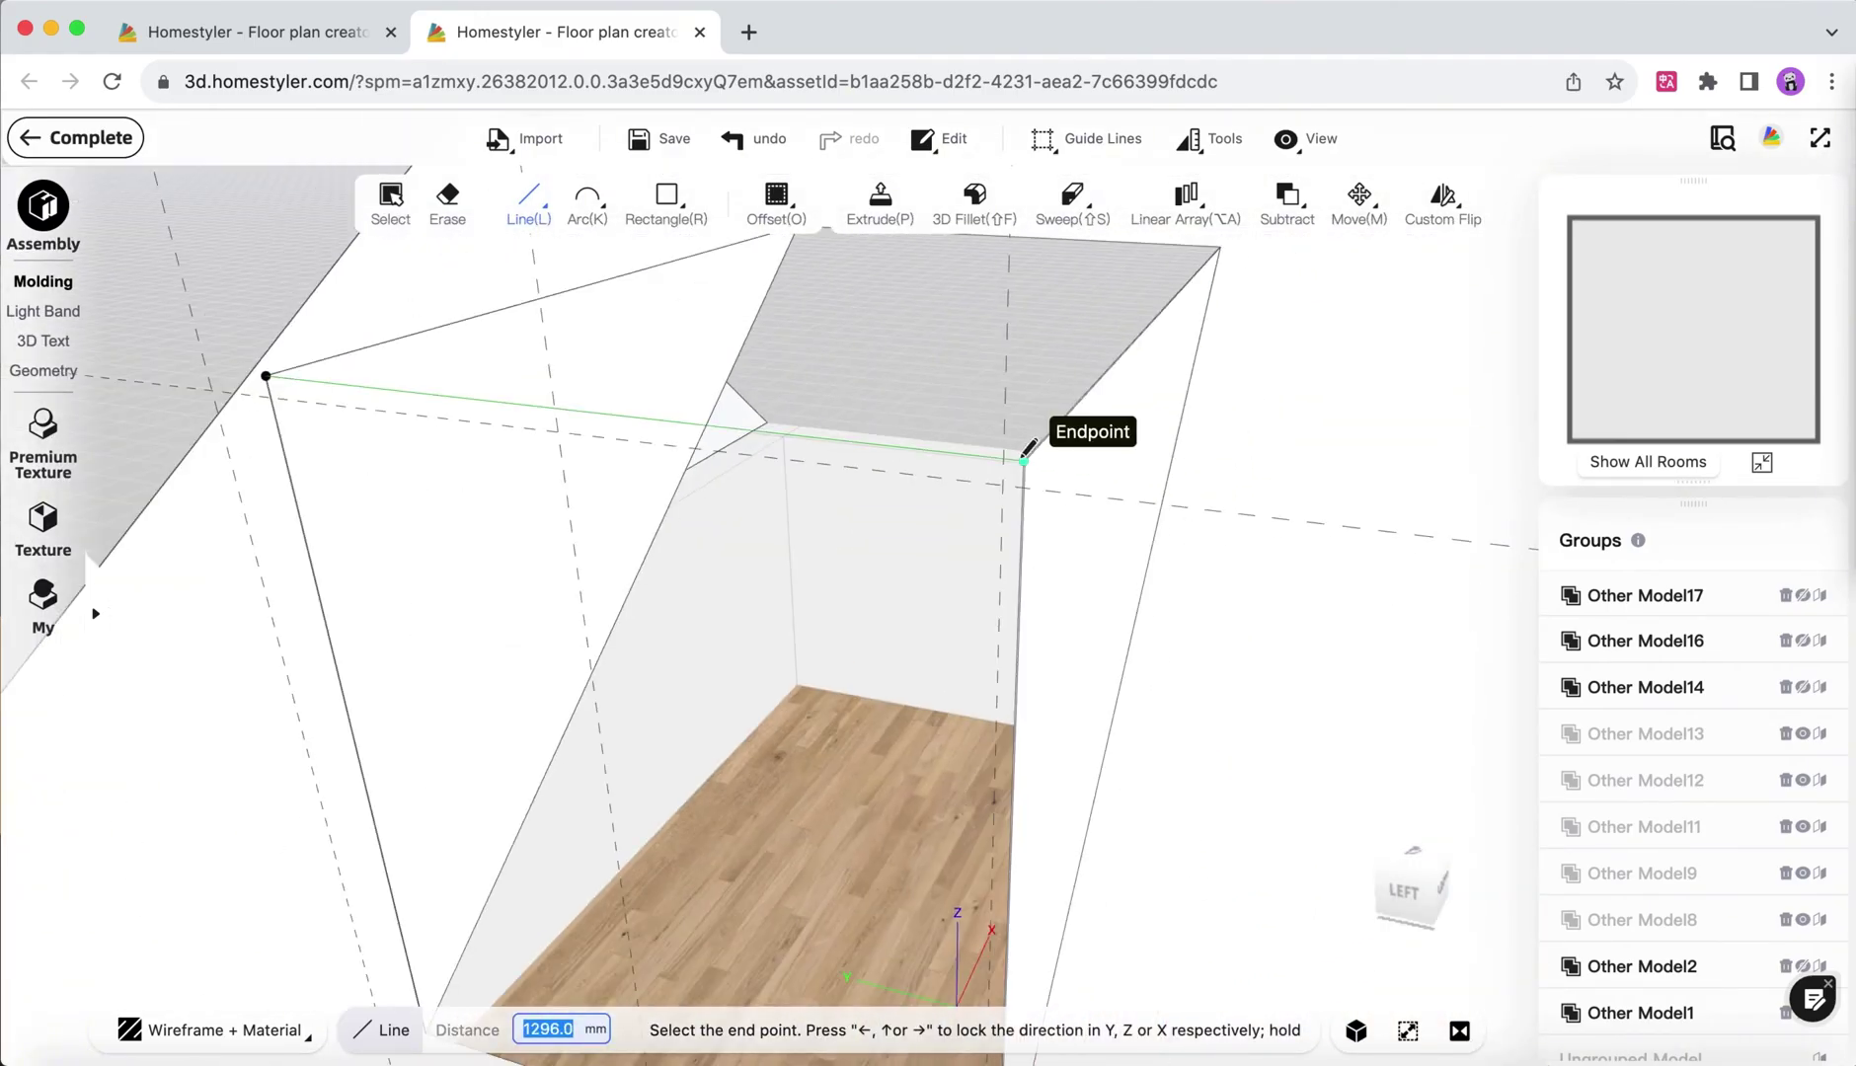
scroll(1046, 662, "down", 2)
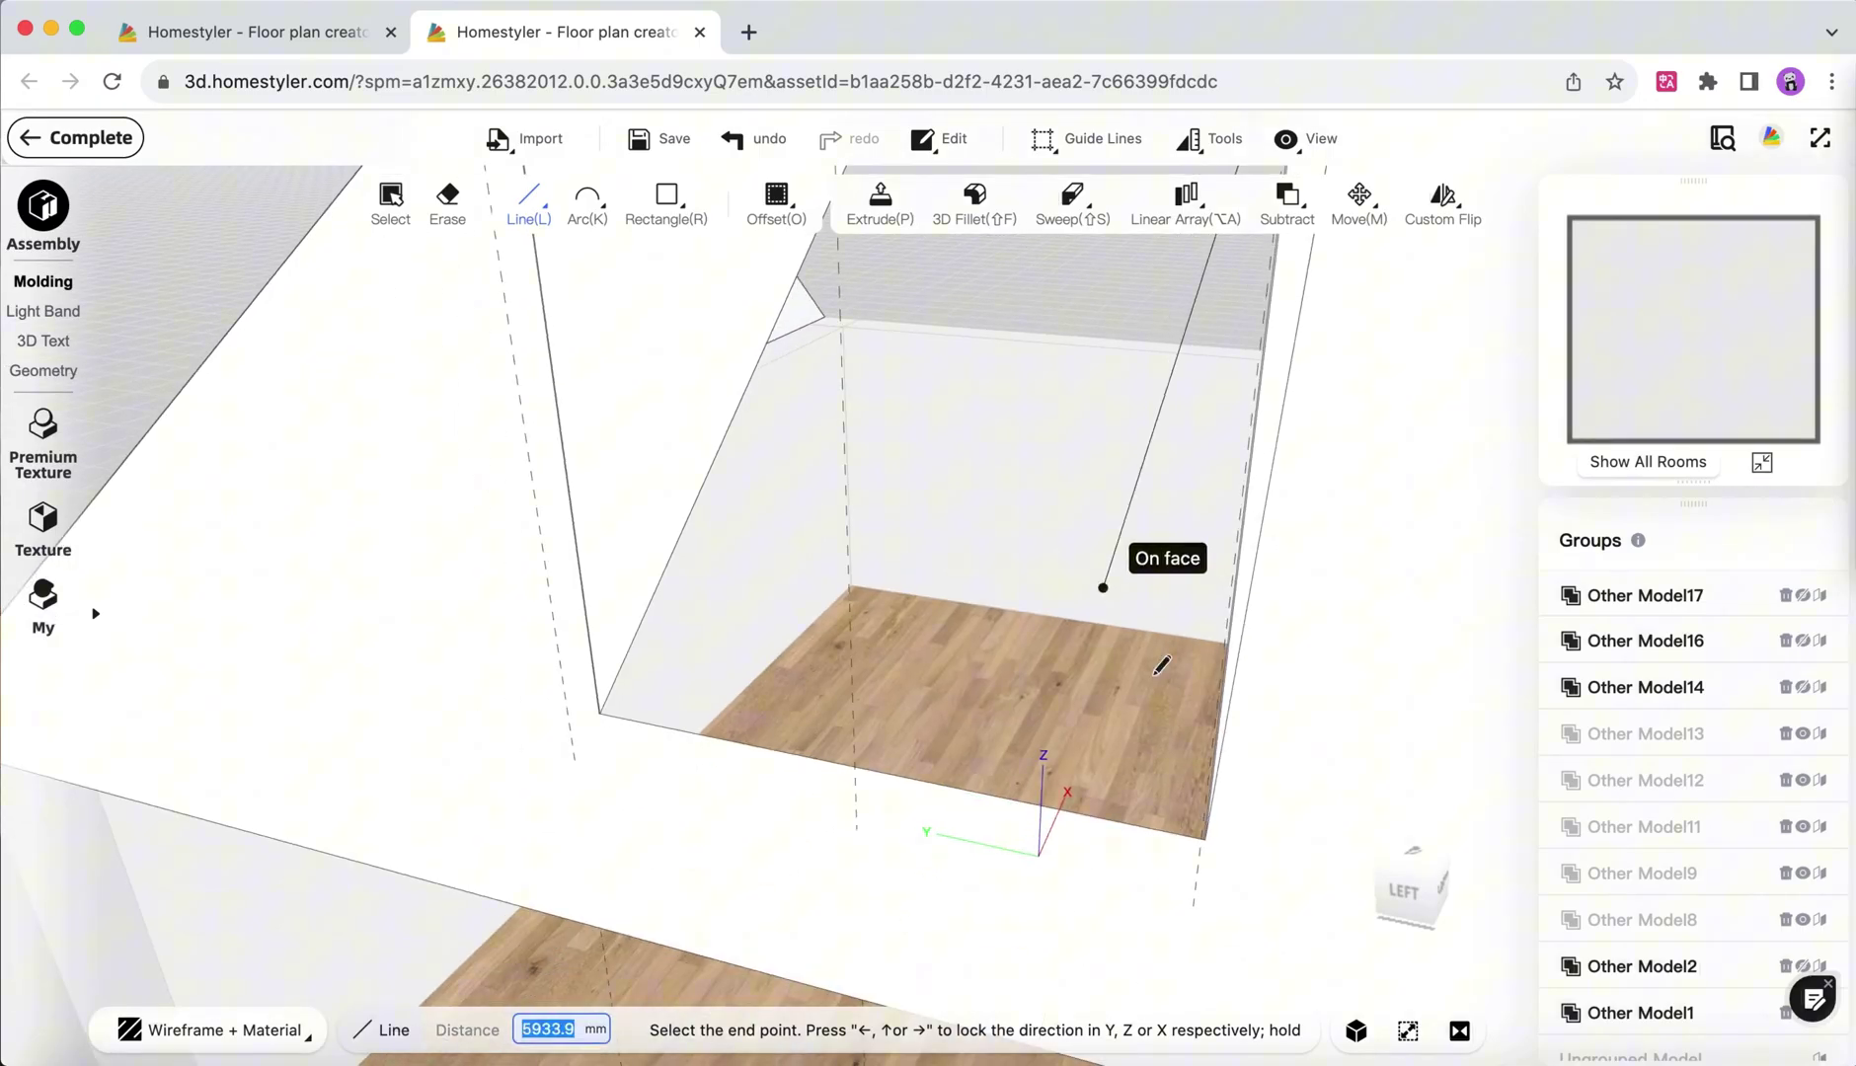
left_click(1204, 839)
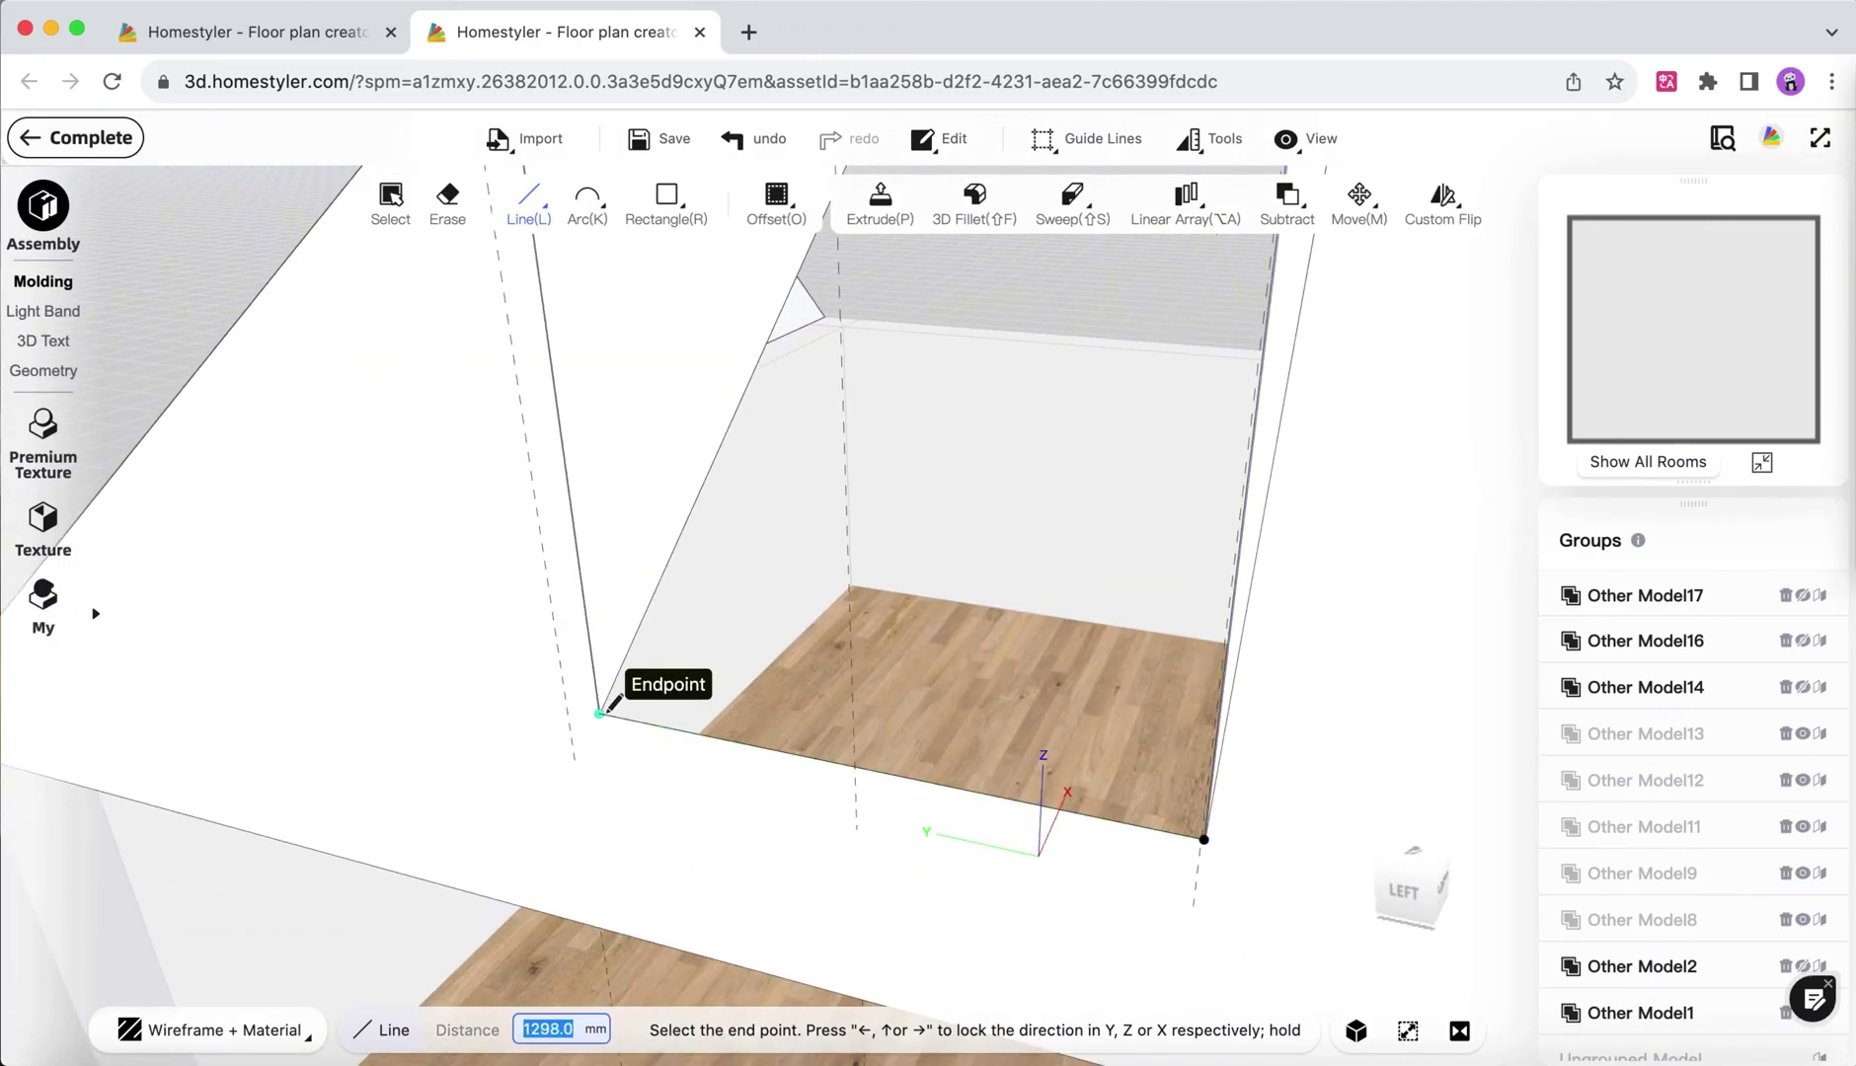
scroll(698, 675, "down", 4)
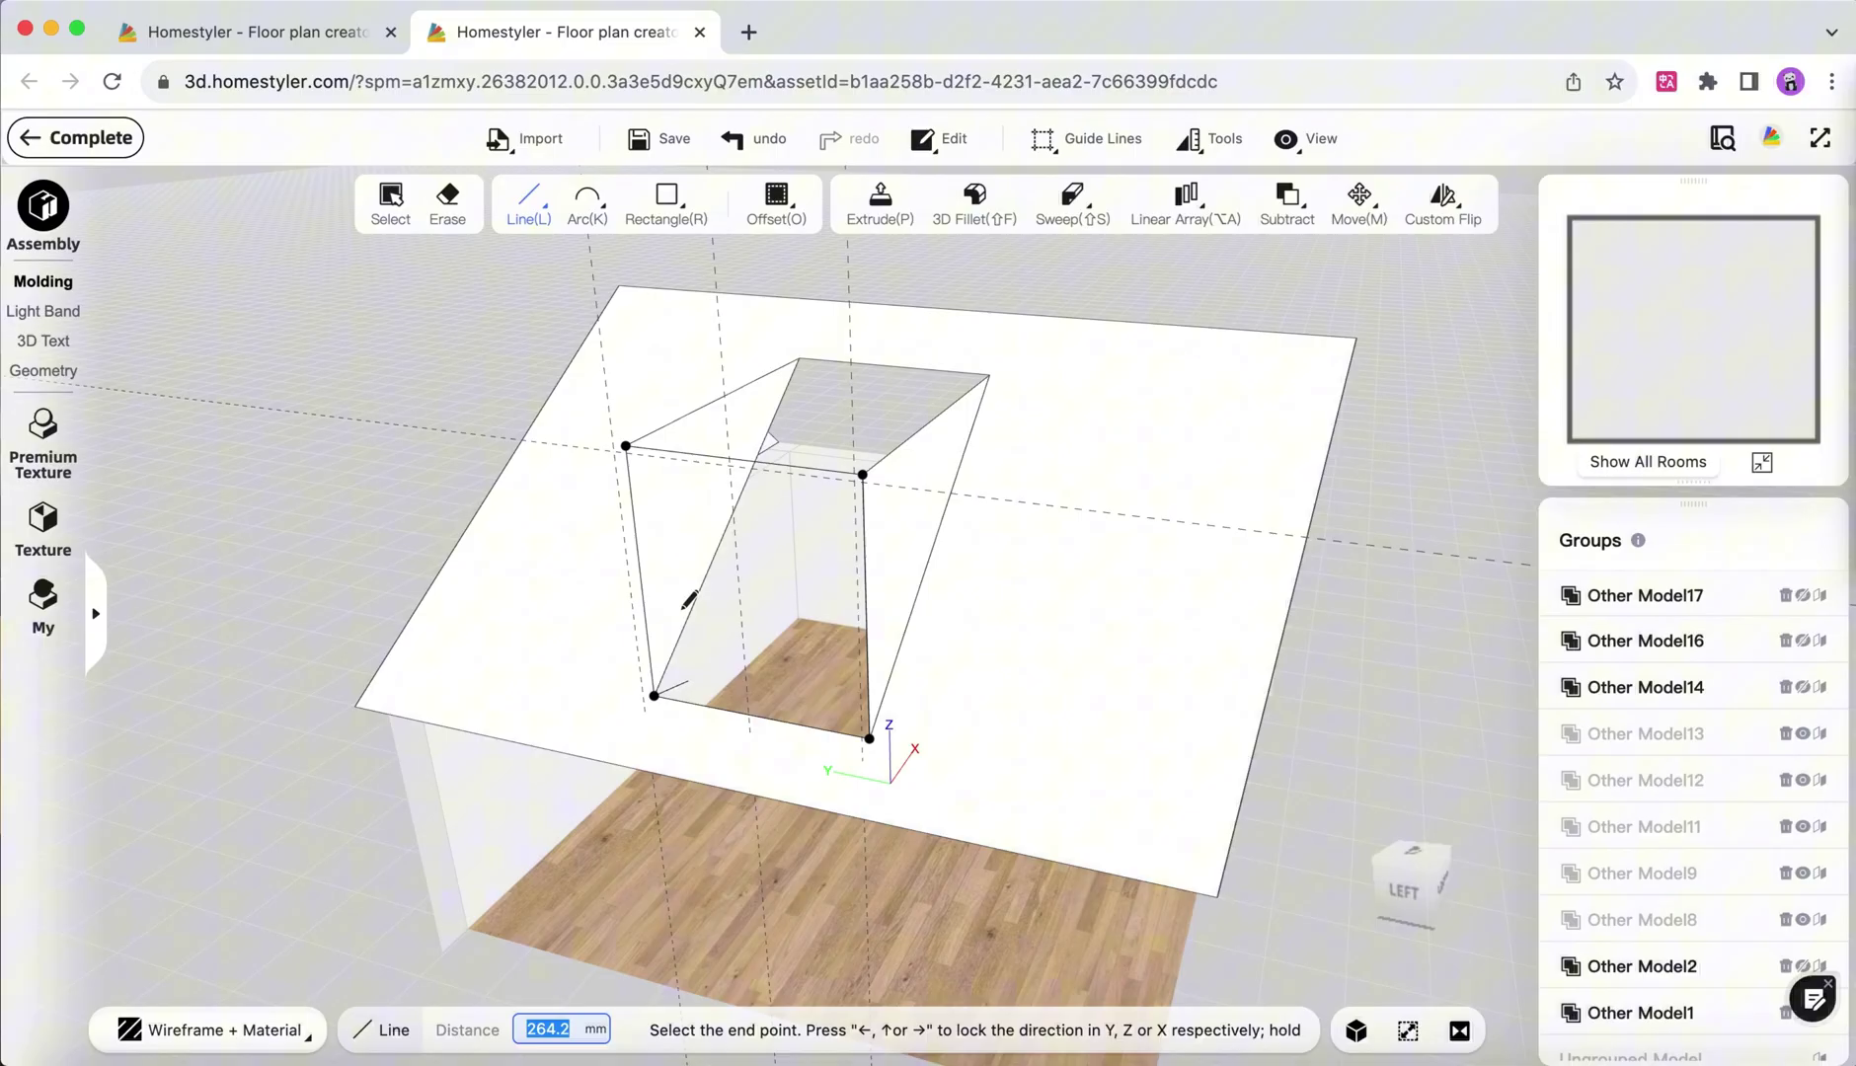
left_click(628, 445)
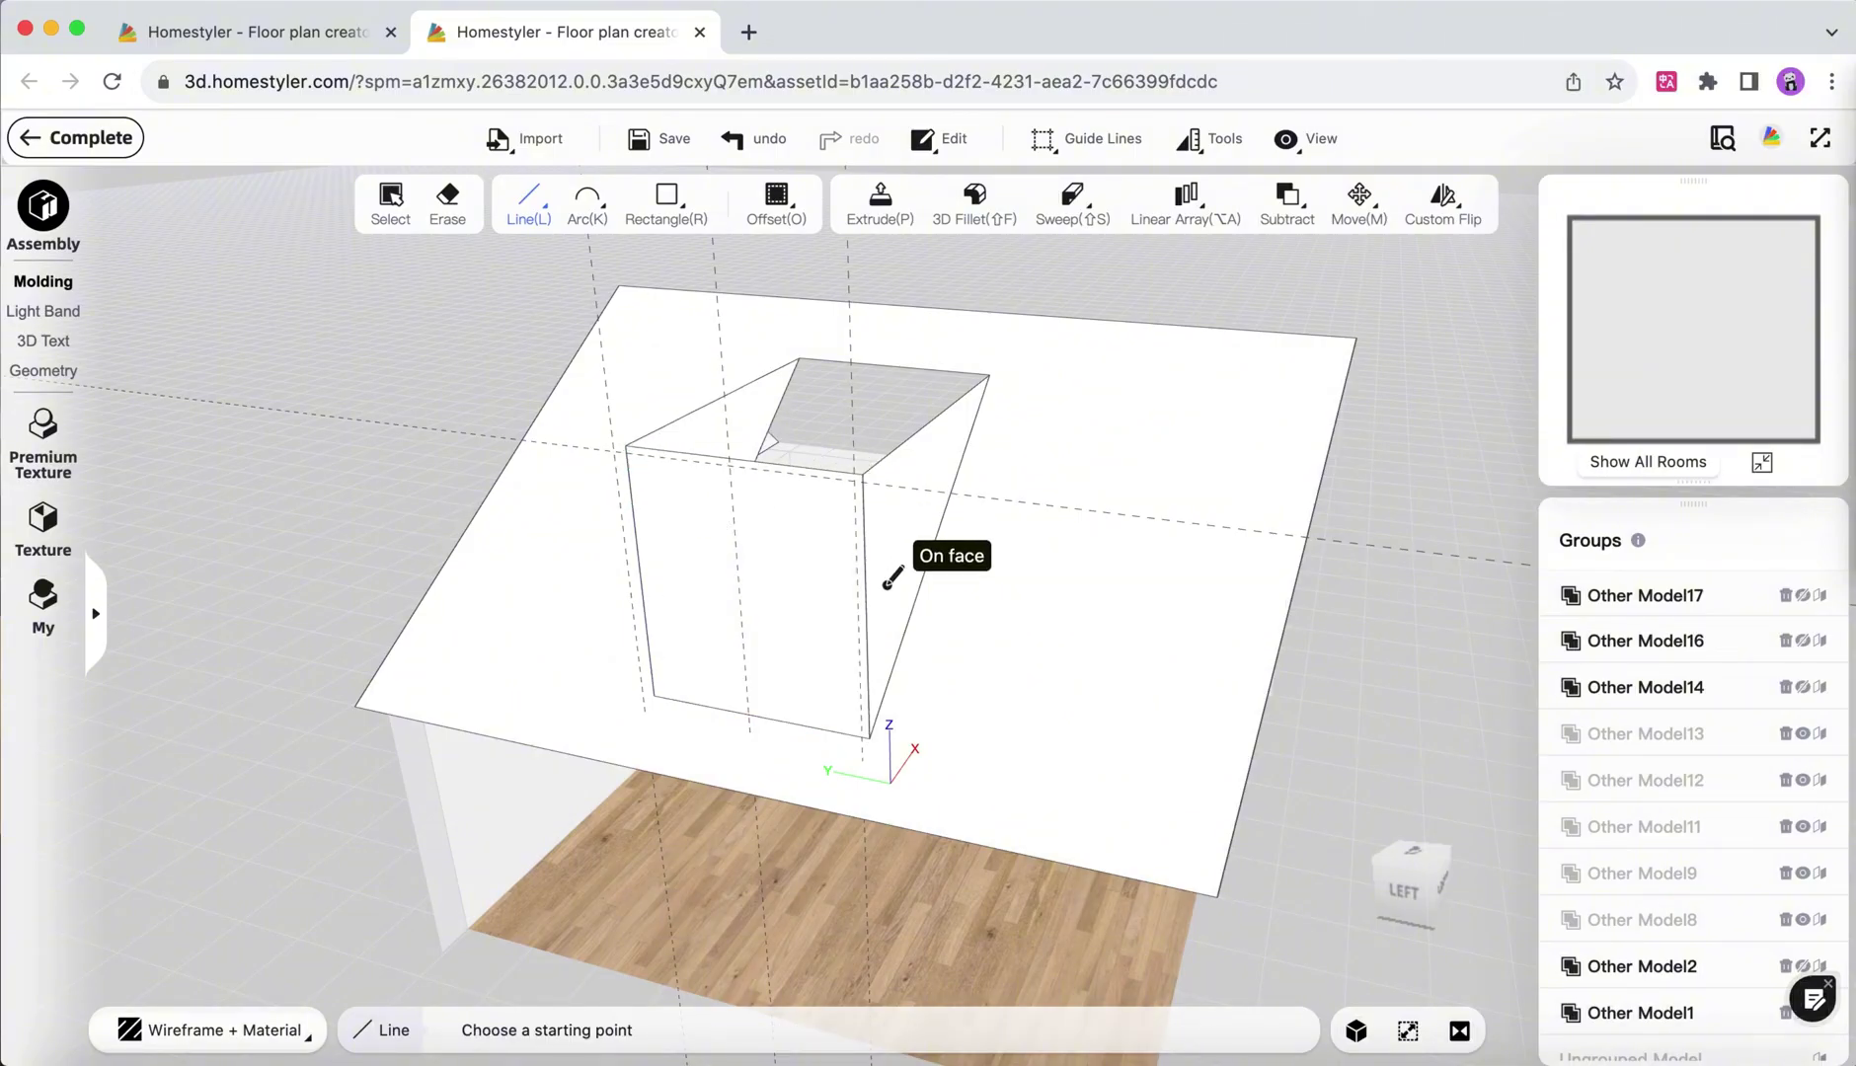
key("Escape")
Extrude the dormer's rectangular front face by 10 mm.
left_click(766, 459)
left_click_drag(766, 459, 863, 594)
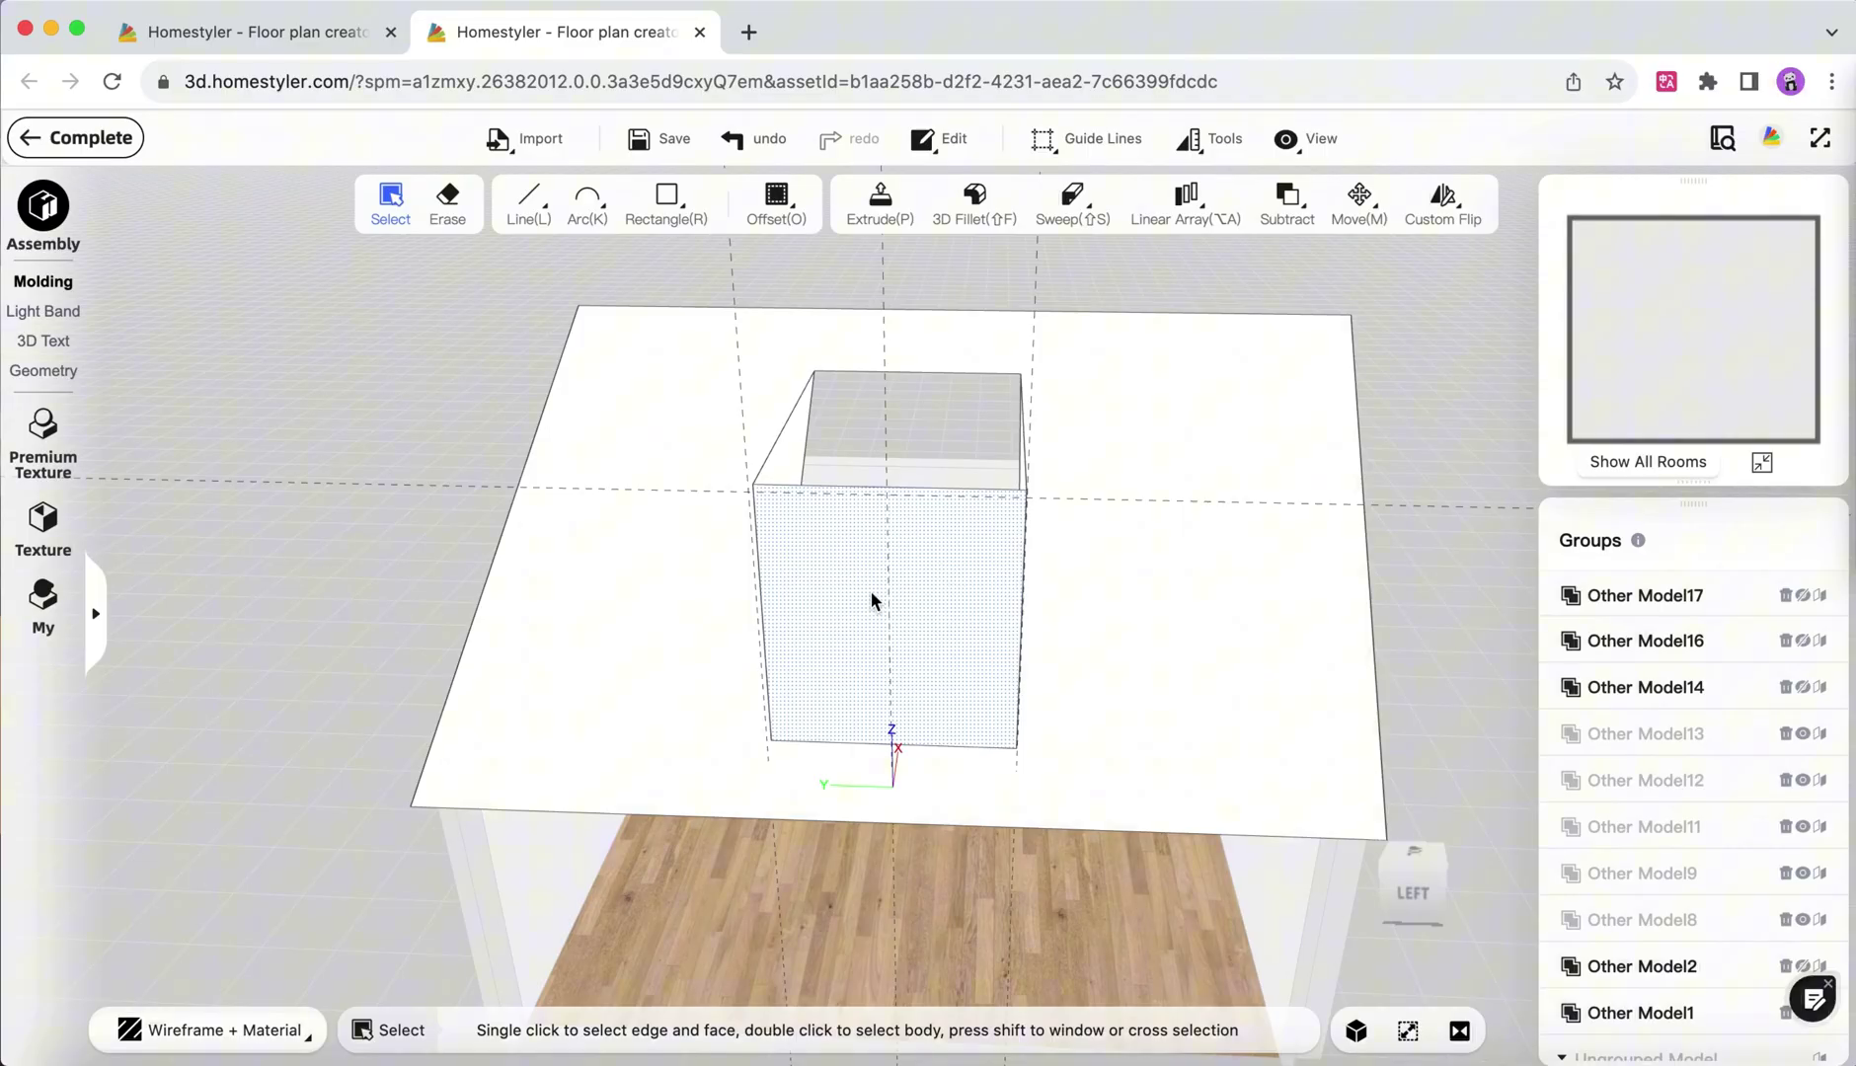
scroll(872, 593, "up", 2)
key("p")
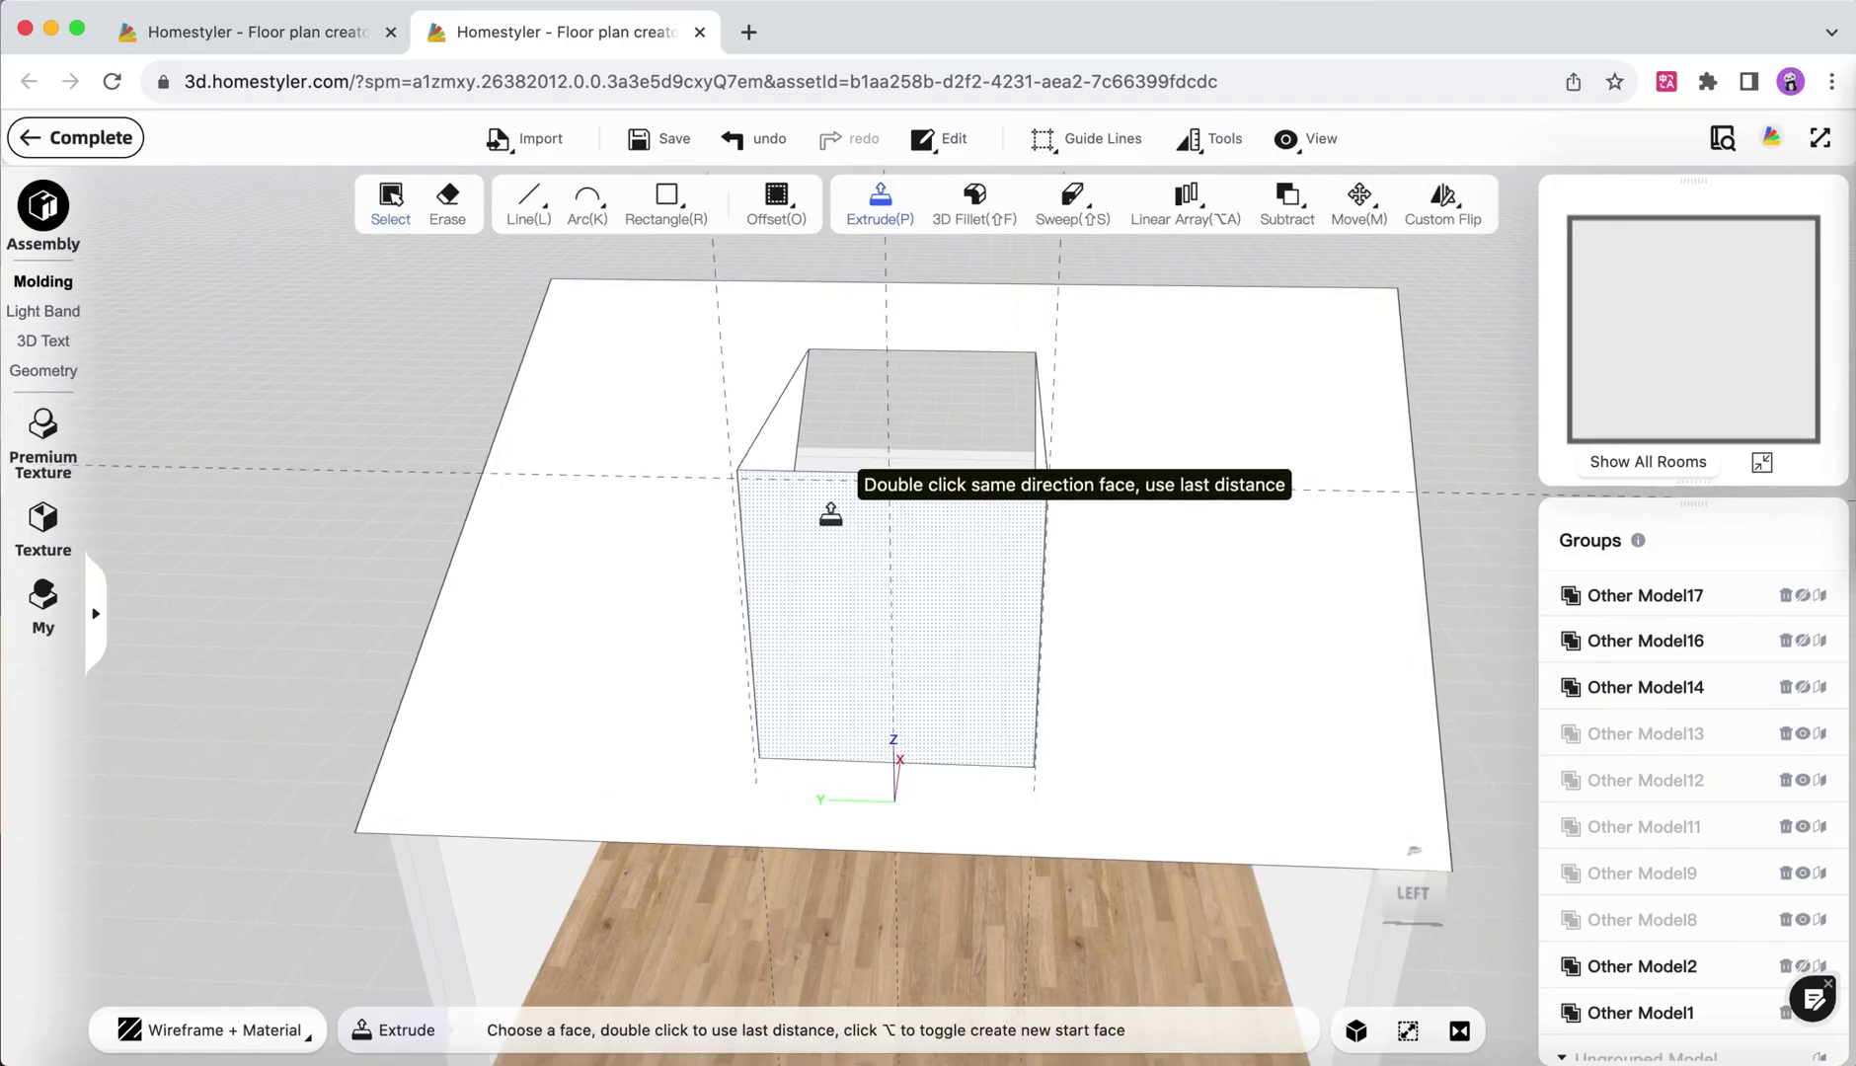
left_click(829, 520)
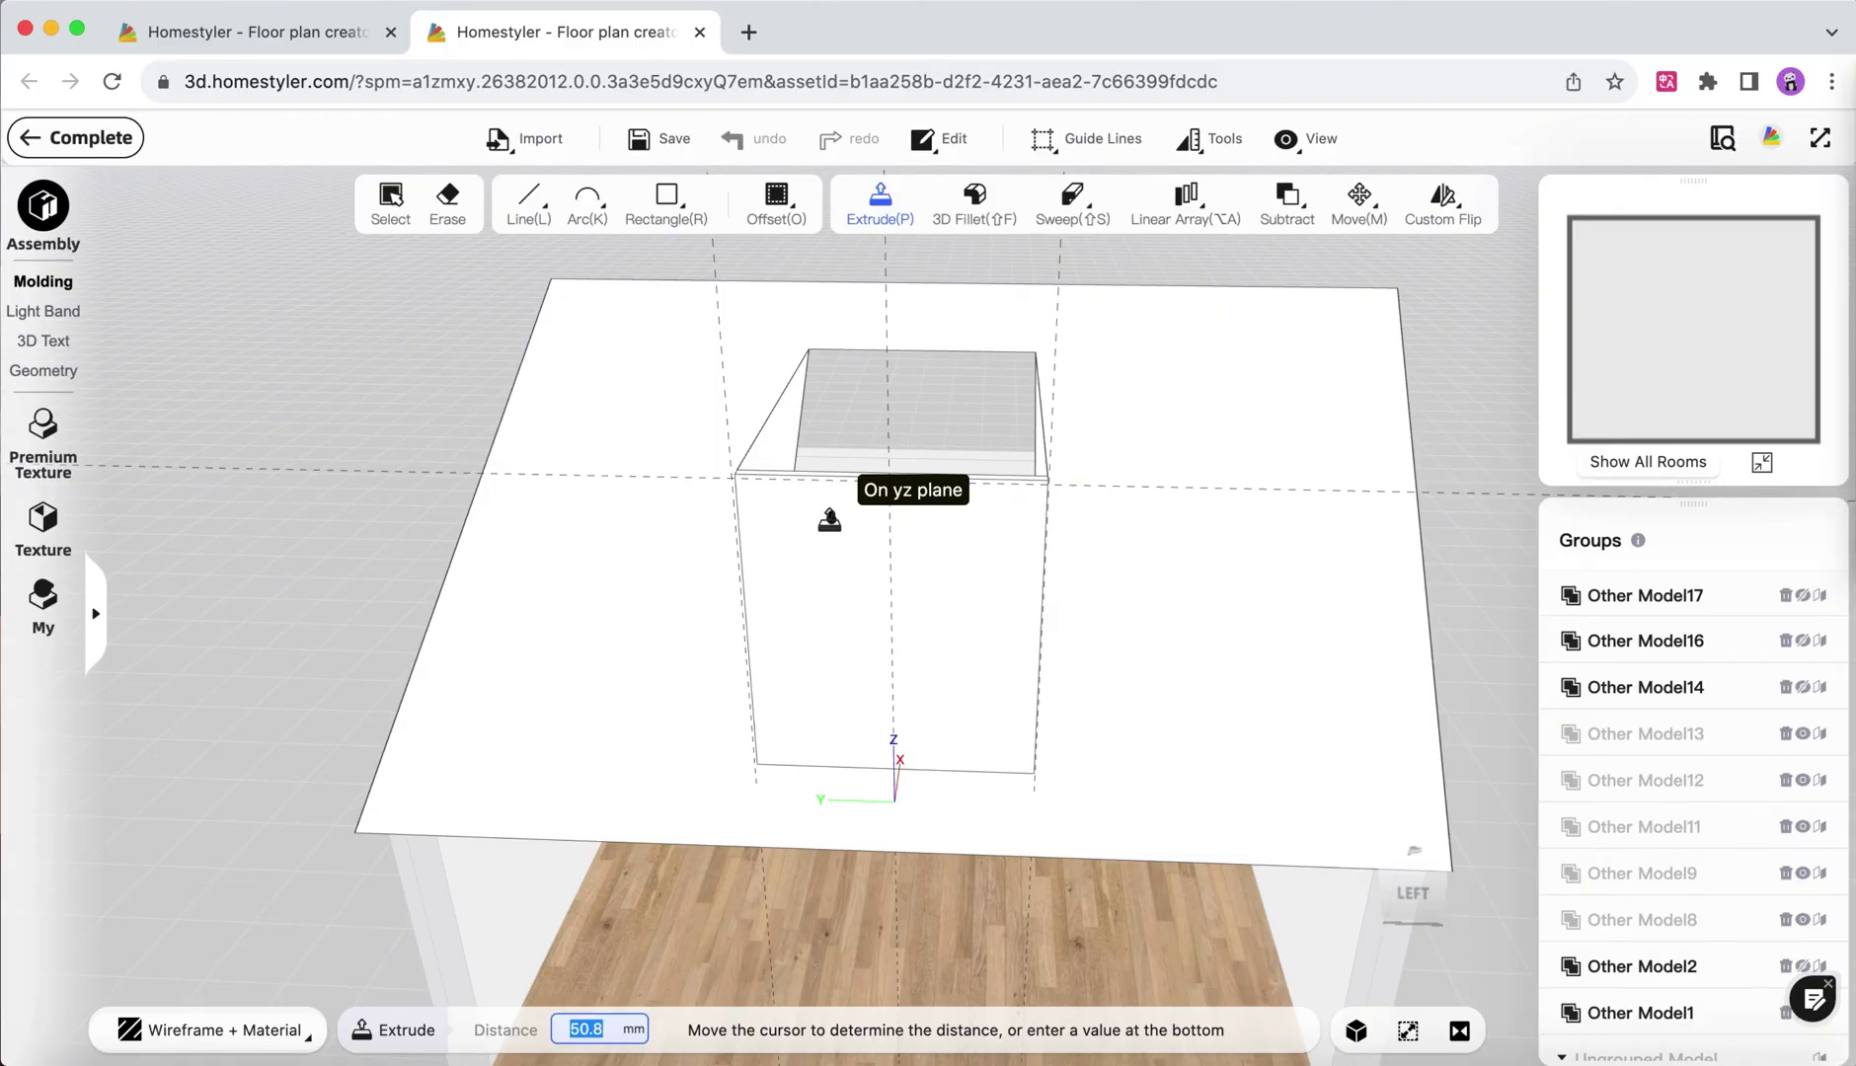
type("10")
key("Return")
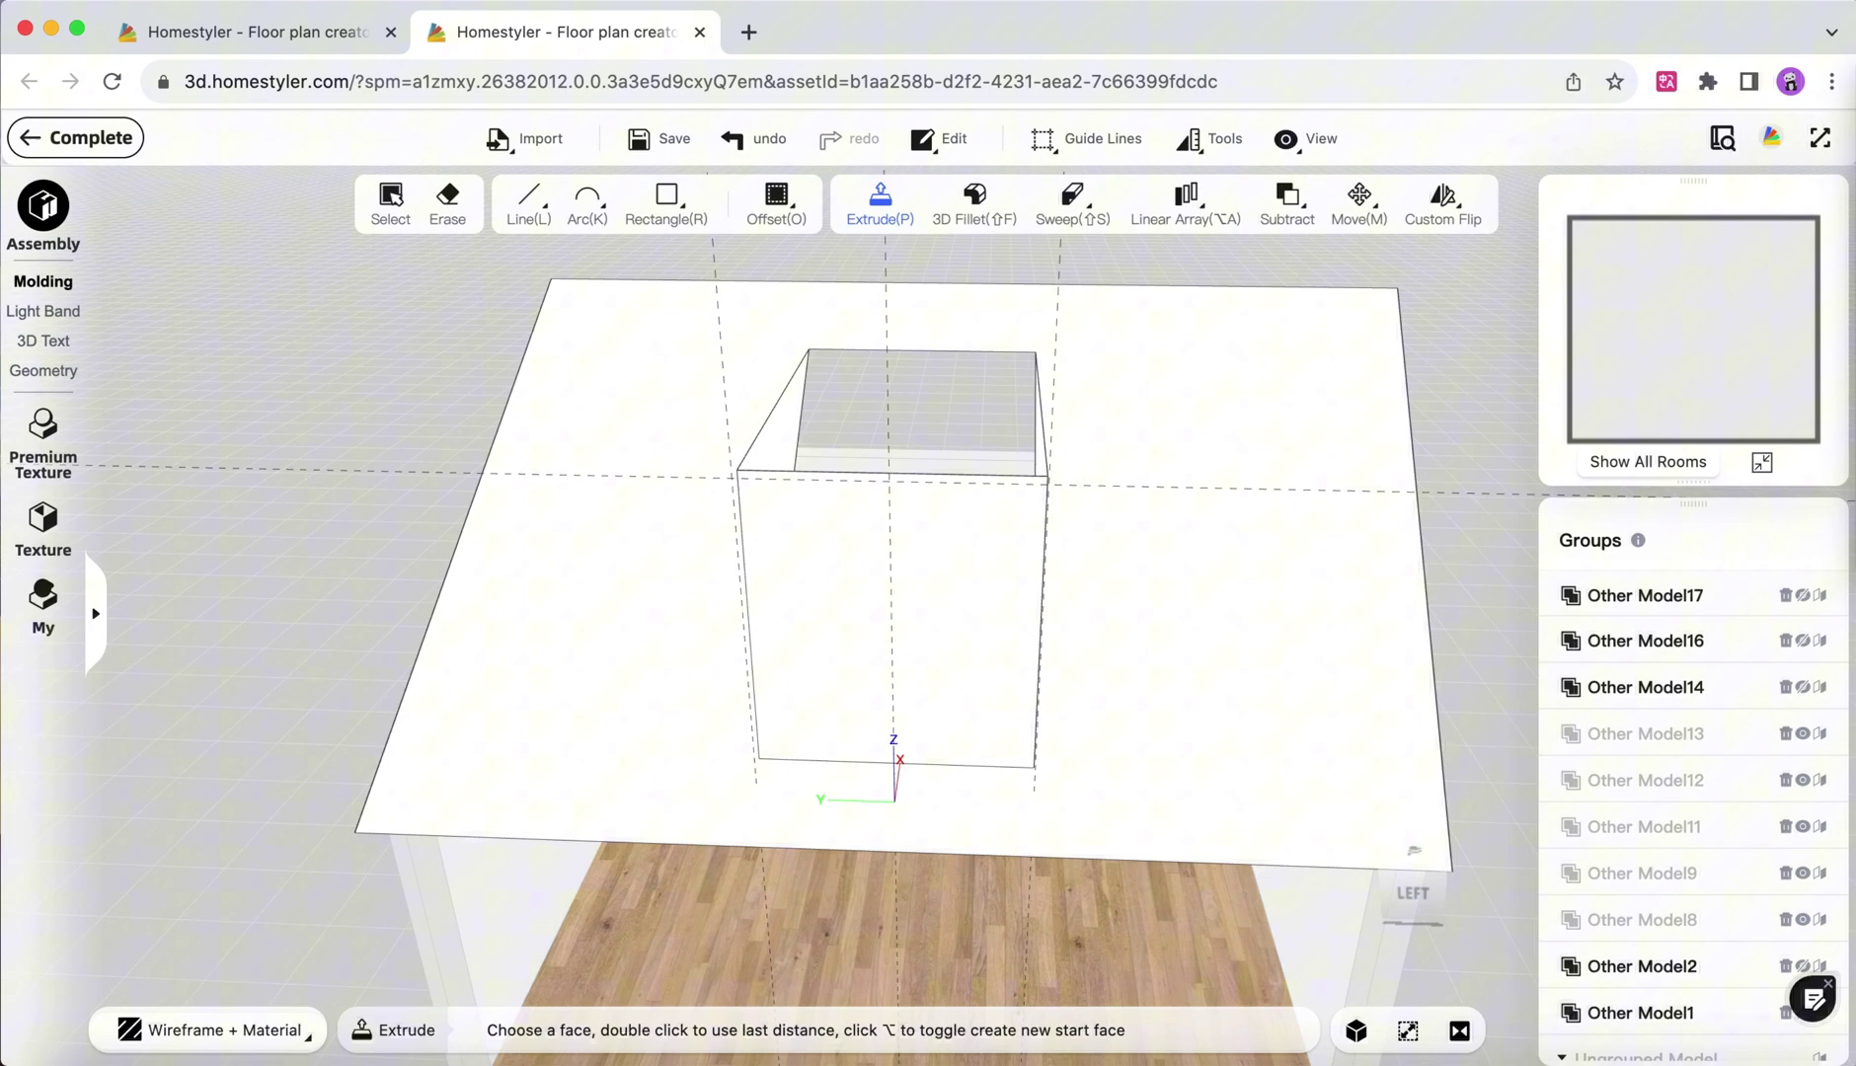
key("Escape")
Add a horizontal guide line above the dormer's front face and a vertical guide line through that face's centre.
double_click(1272, 409)
left_click_drag(1271, 409, 967, 502)
scroll(966, 505, "down", 4)
key("Escape")
left_click_drag(656, 703, 820, 656)
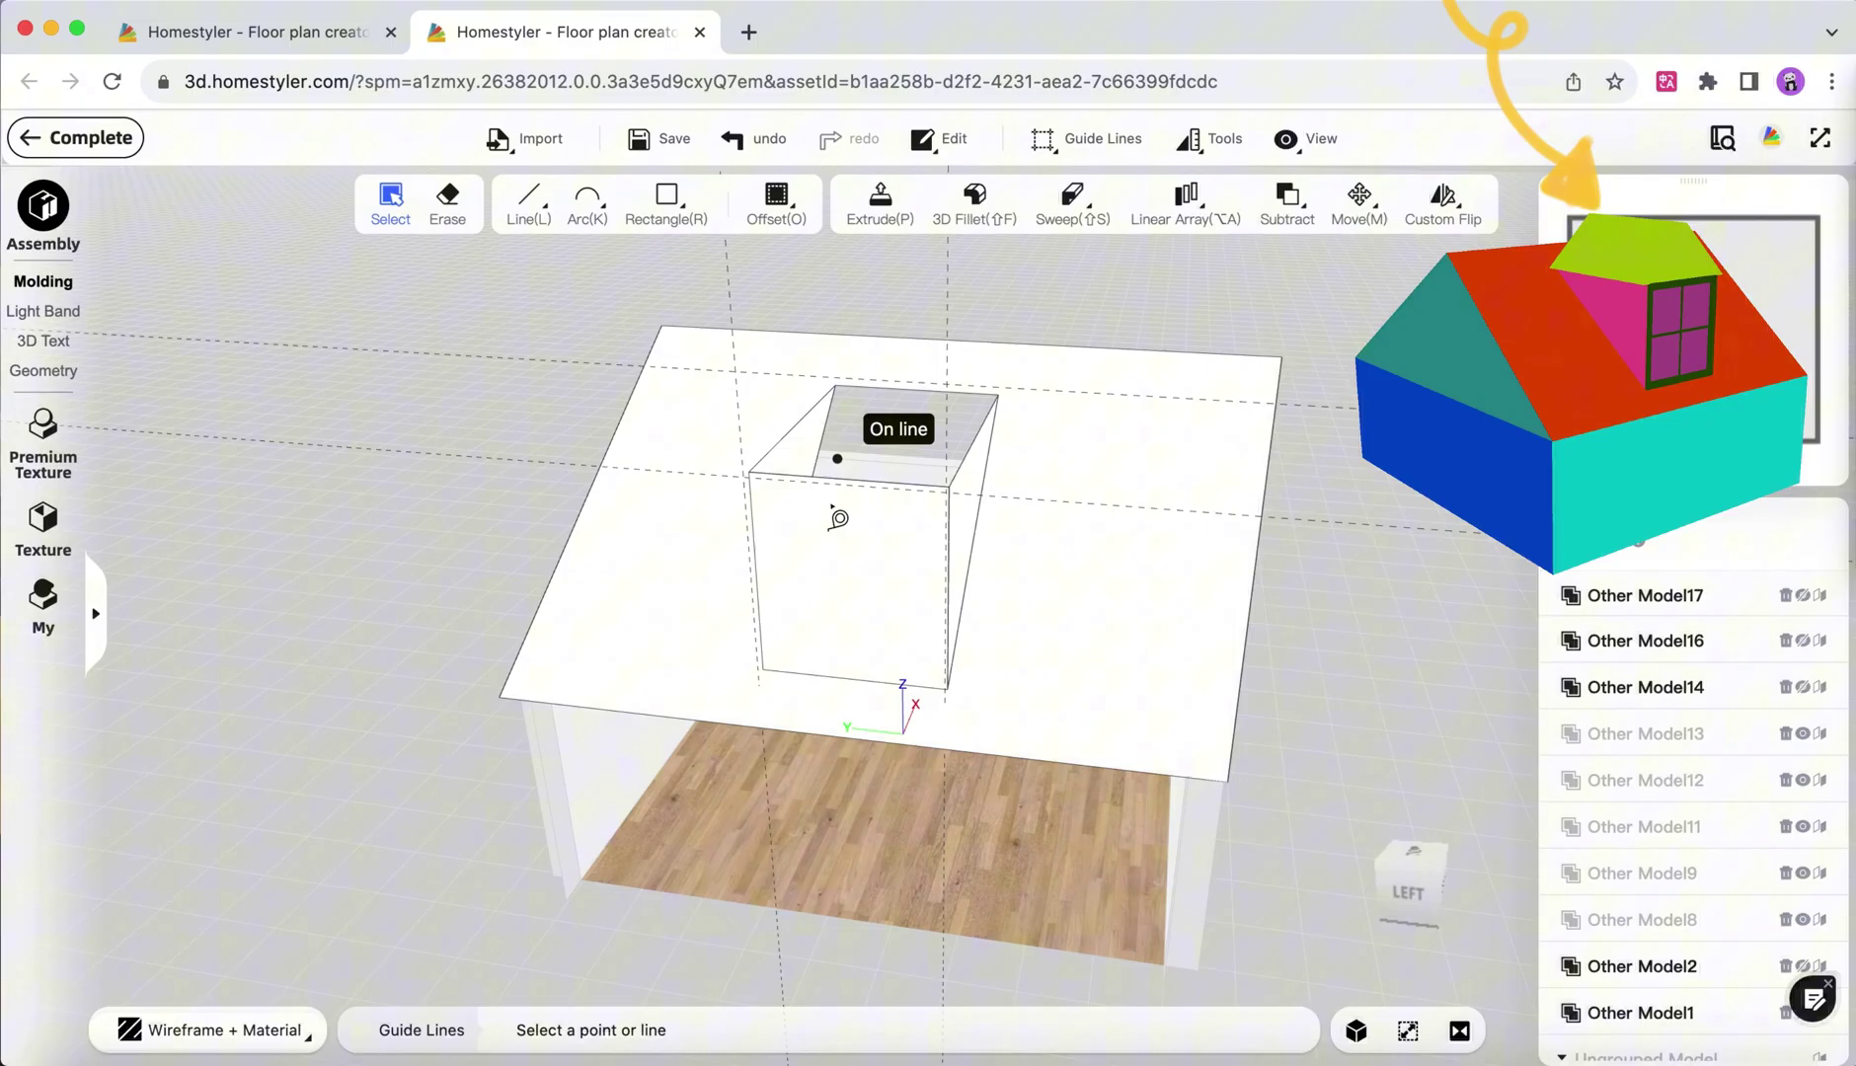
left_click(757, 528)
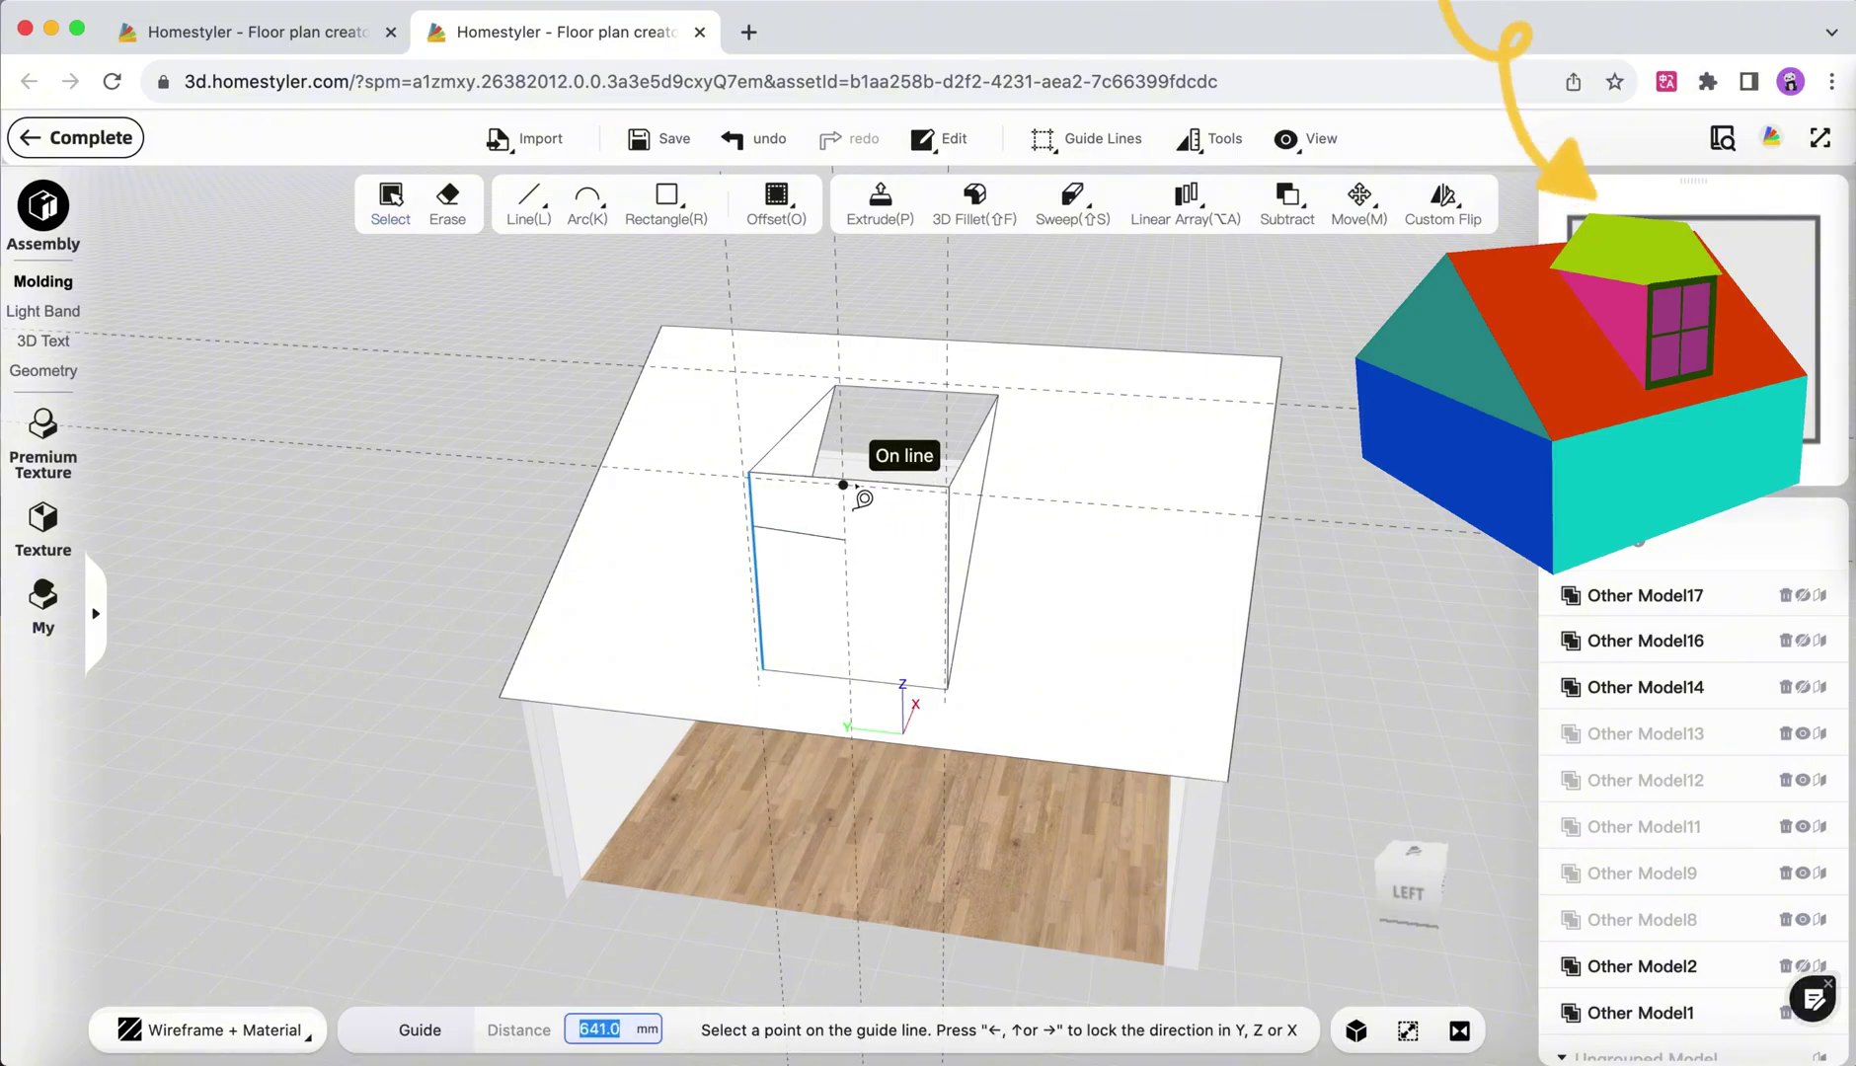
left_click(865, 504)
Draw a closed gable triangle from the front face's two upper corners to the guide lines' intersection above its centre.
mouse_move(526, 199)
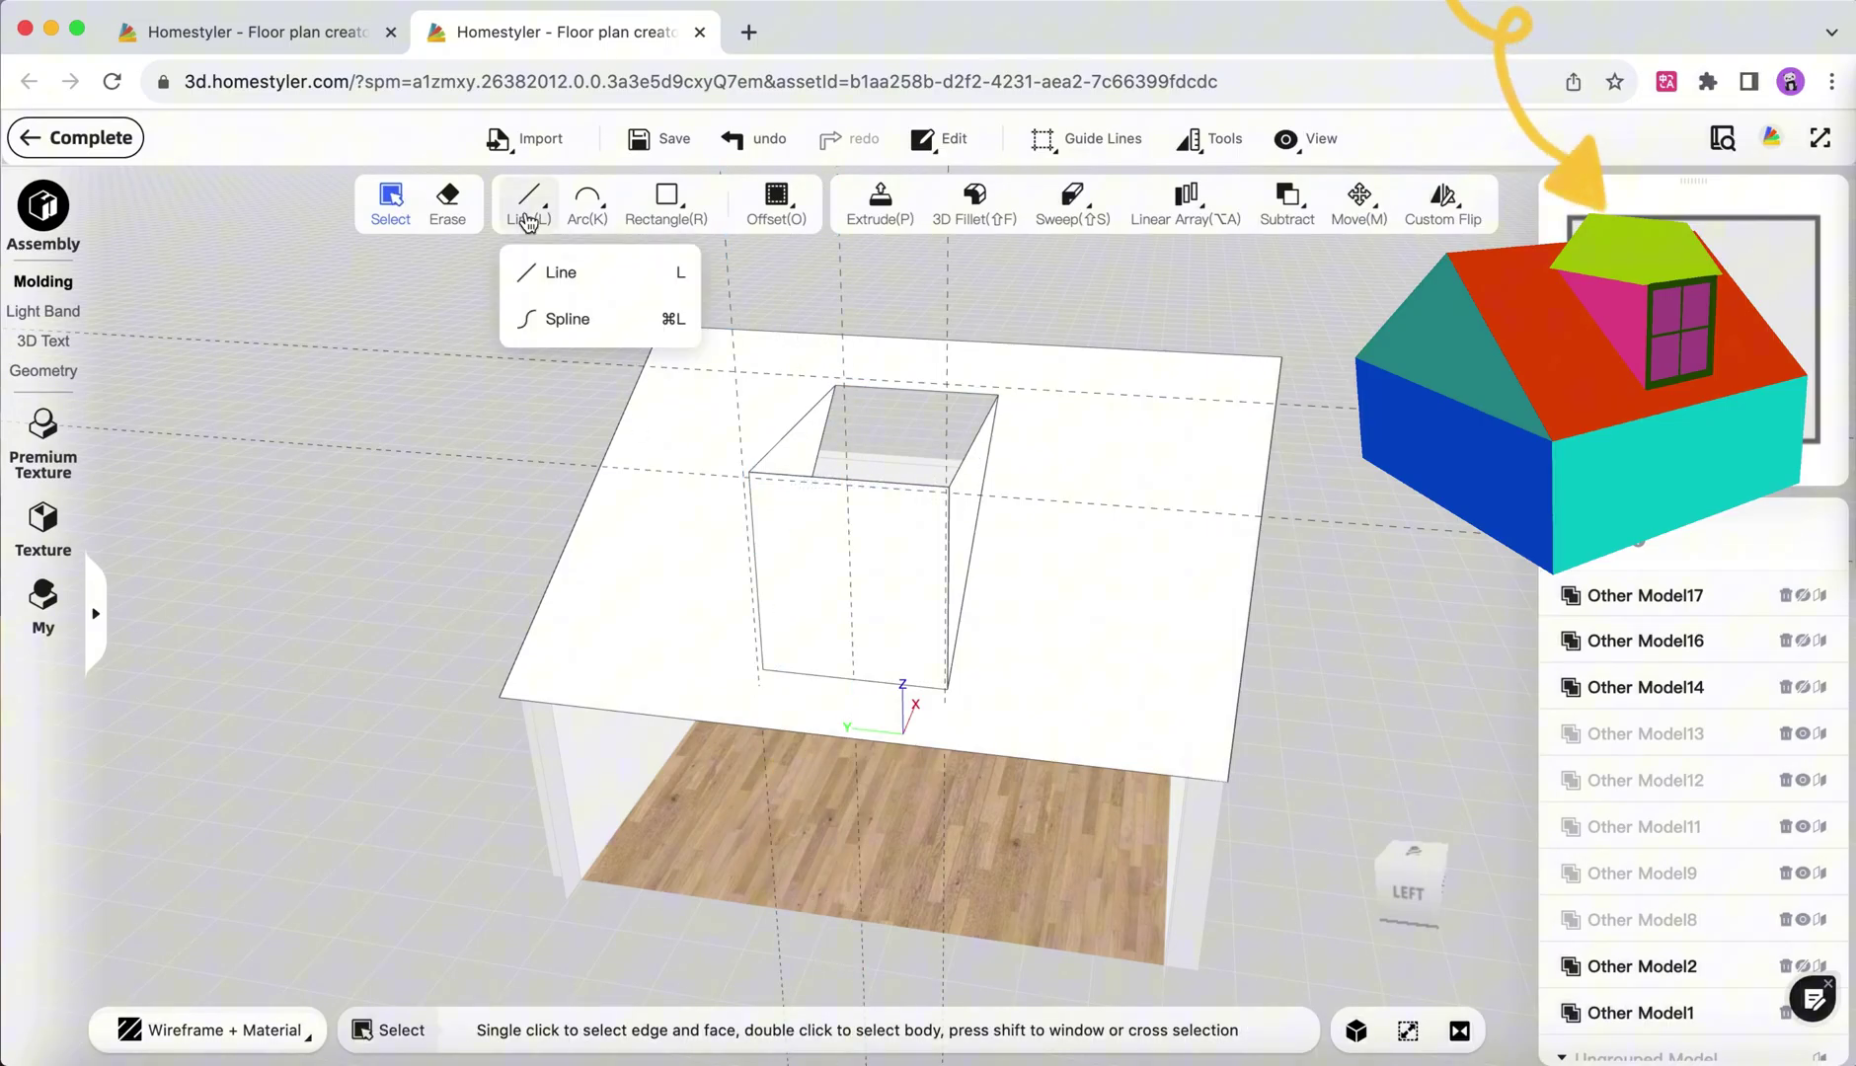
left_click(551, 272)
left_click(750, 472)
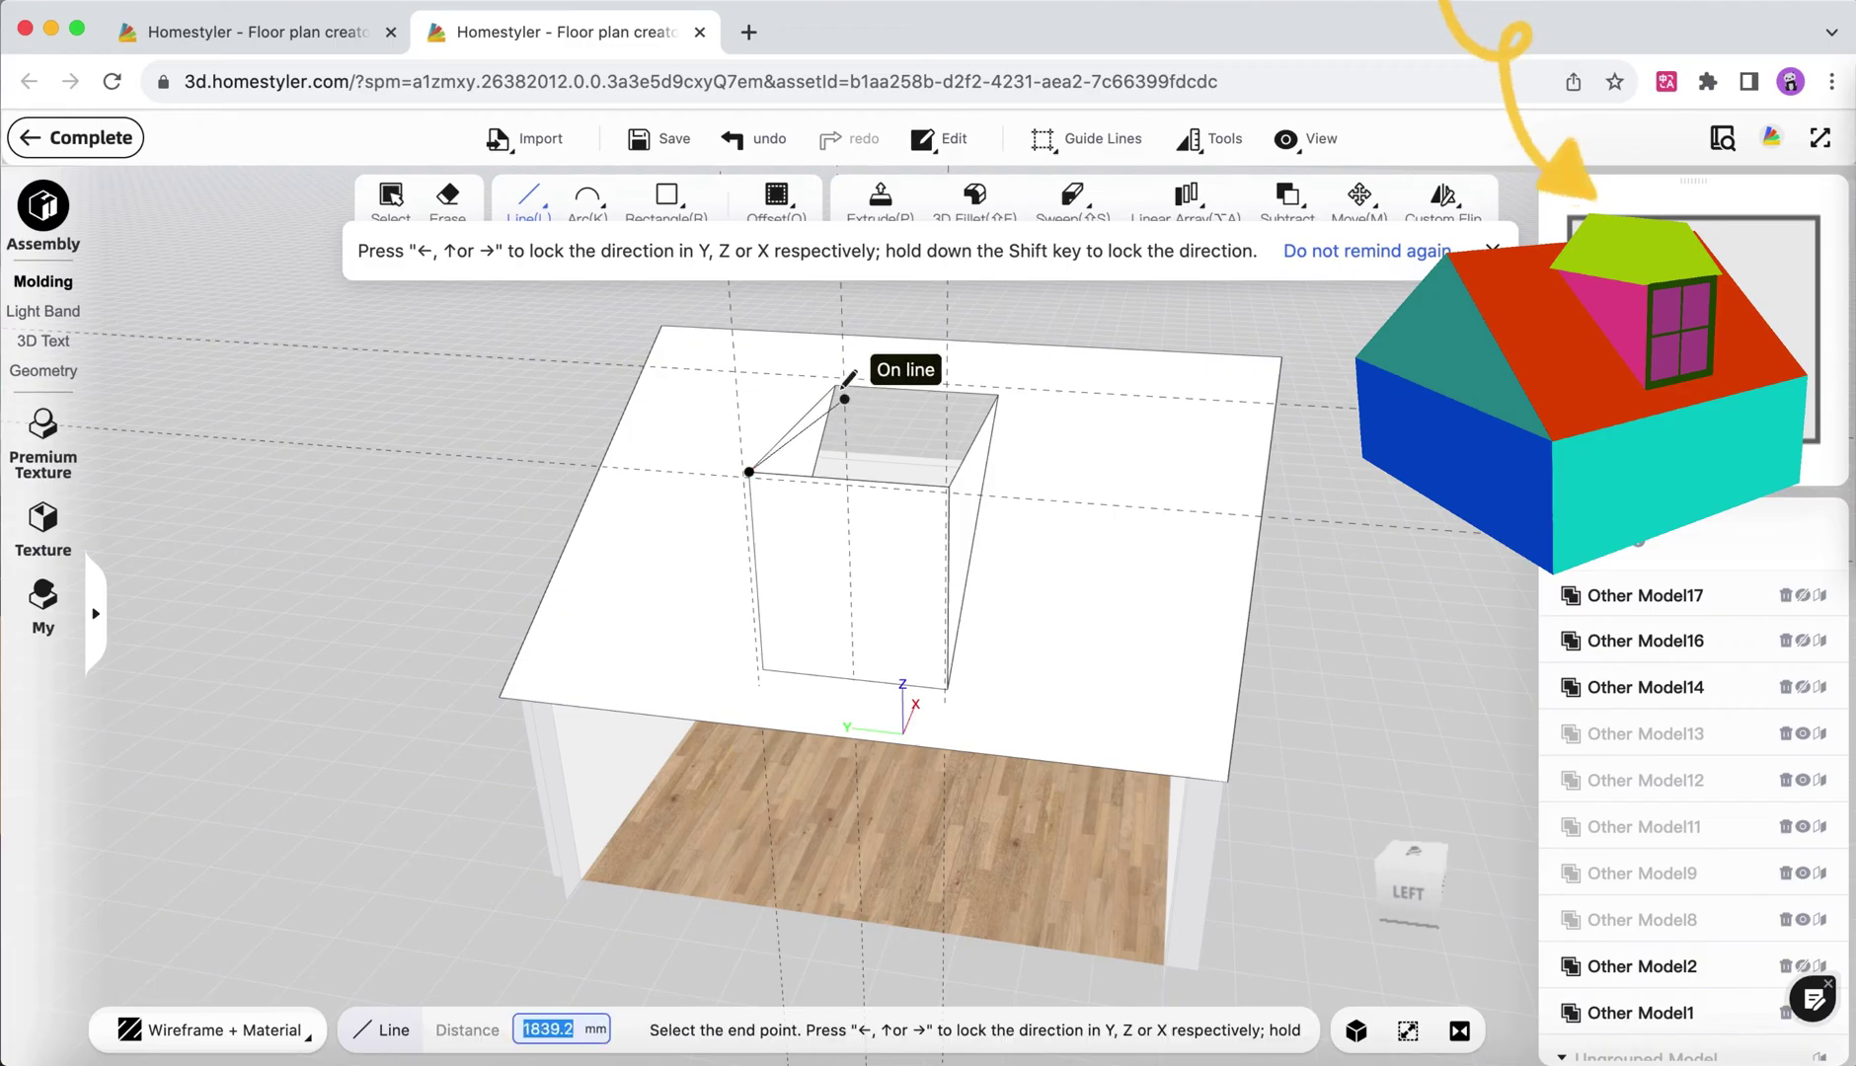
left_click(844, 377)
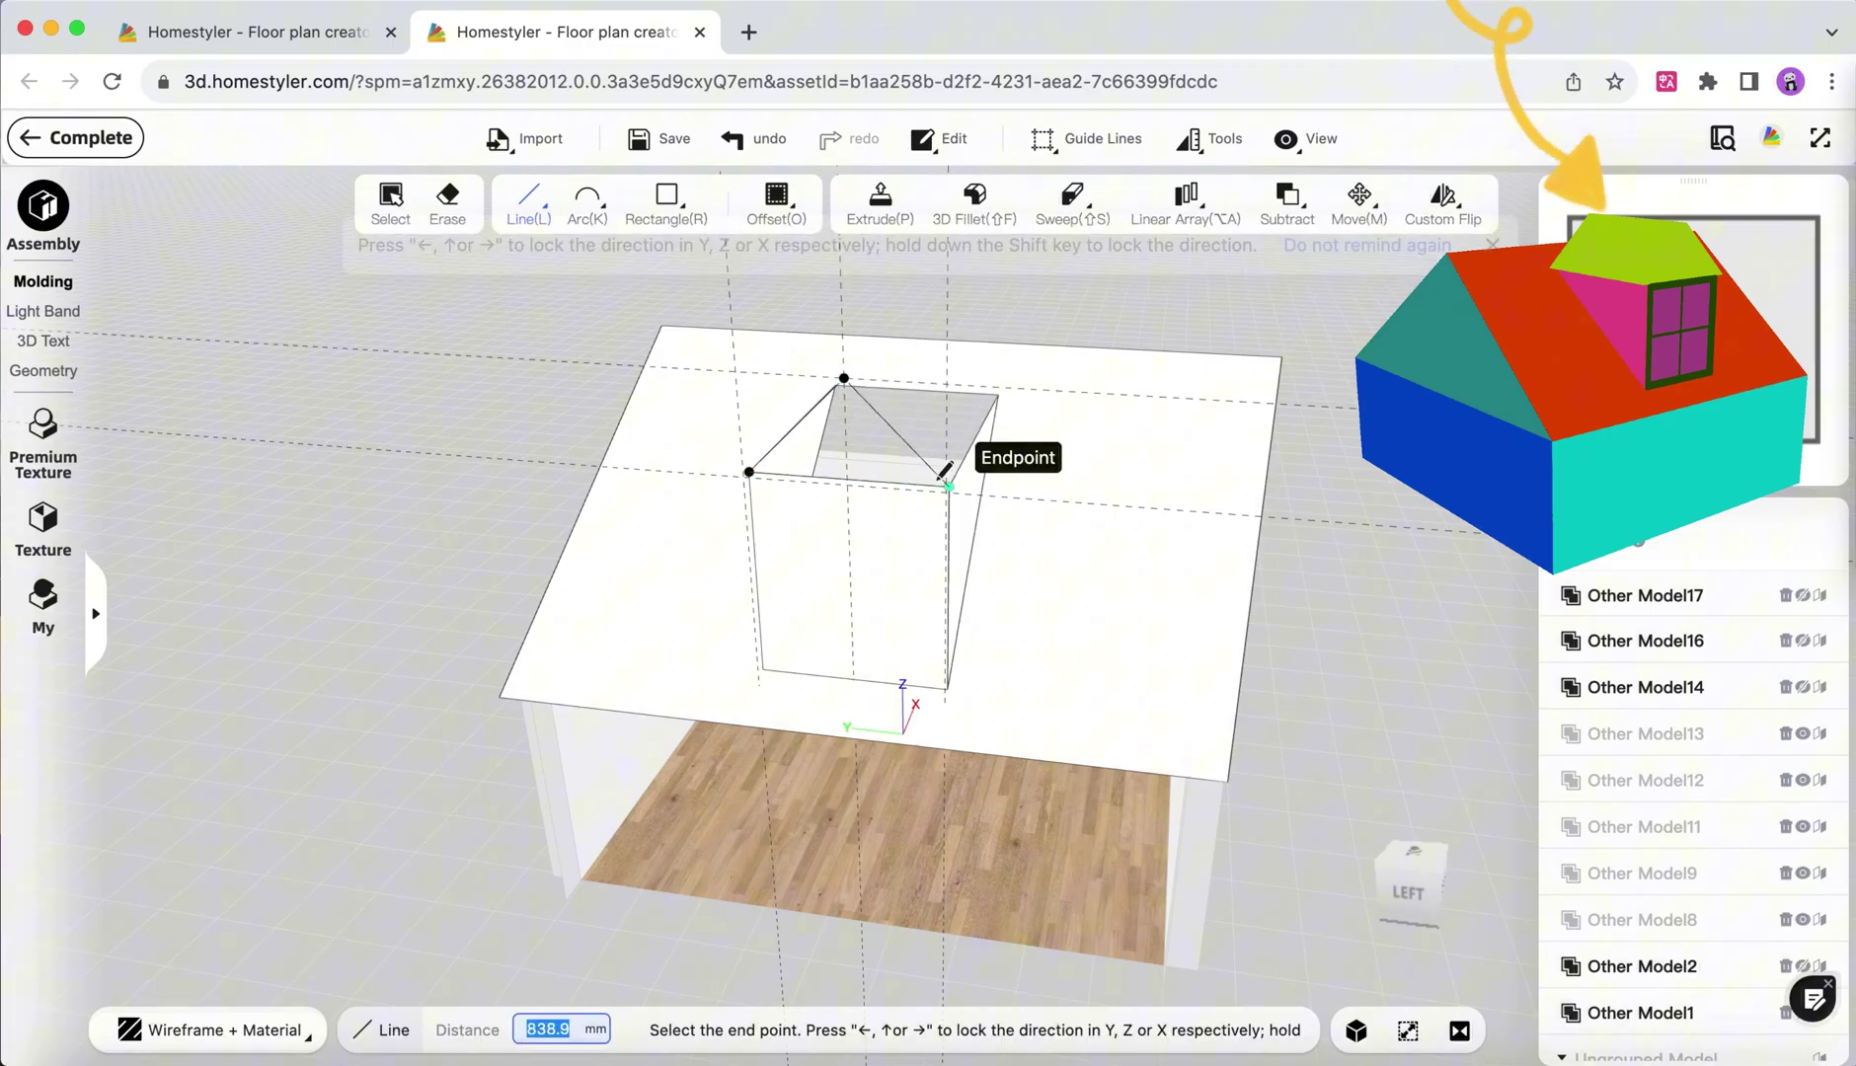
left_click(949, 486)
left_click(749, 472)
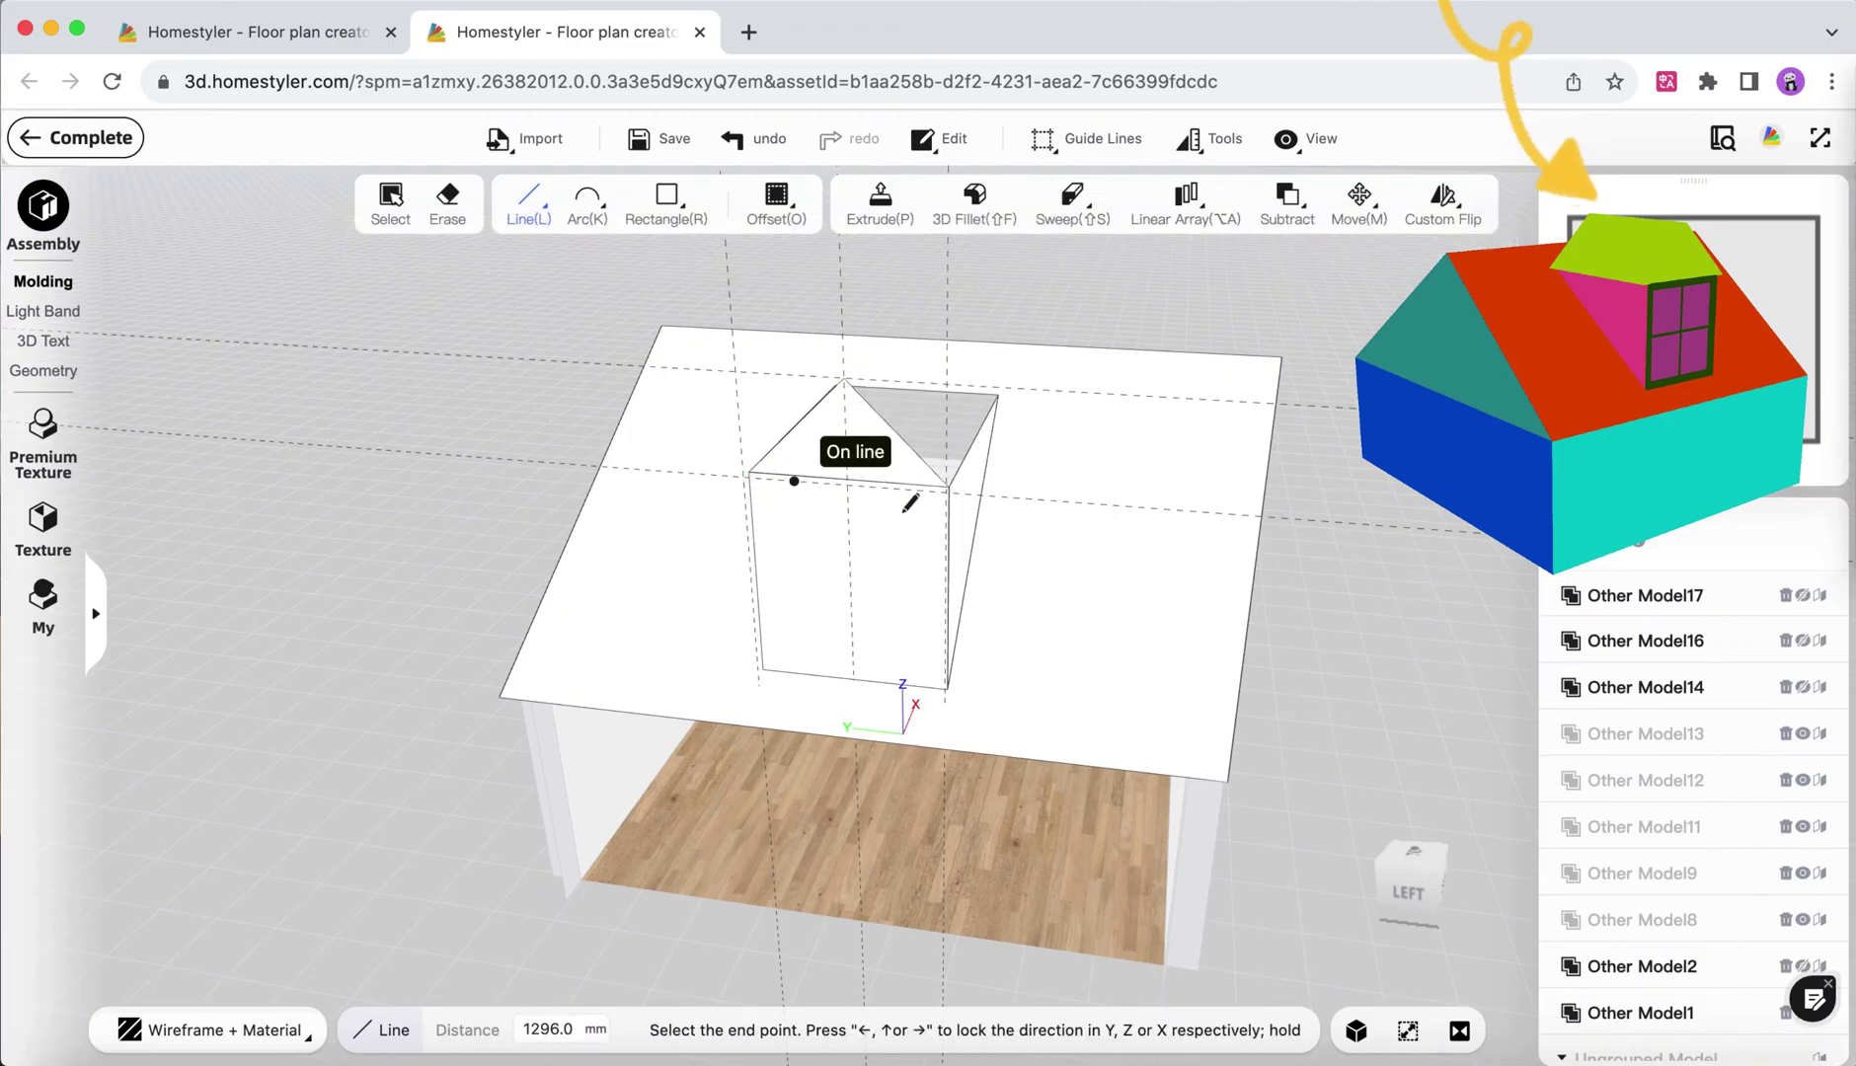
key("Escape")
left_click_drag(860, 524, 990, 536)
middle_click_drag(990, 541, 990, 551)
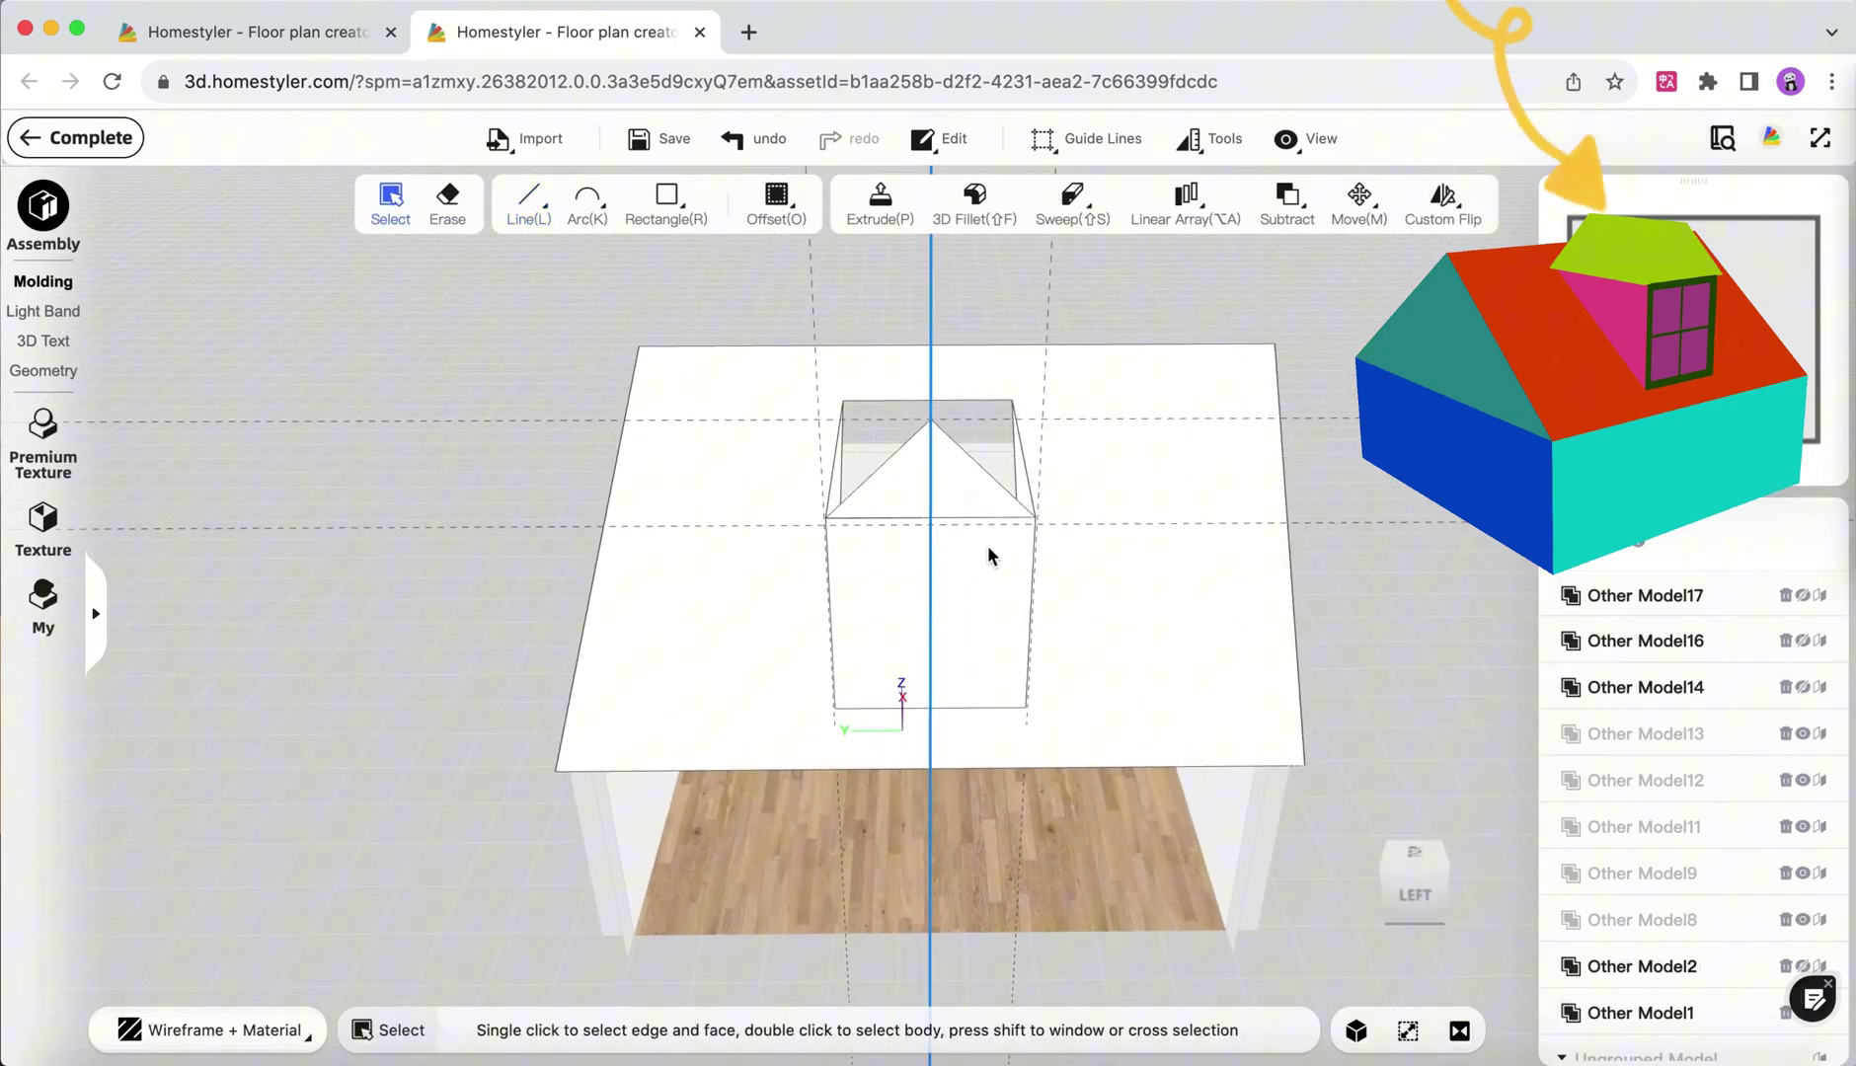
left_click(916, 479)
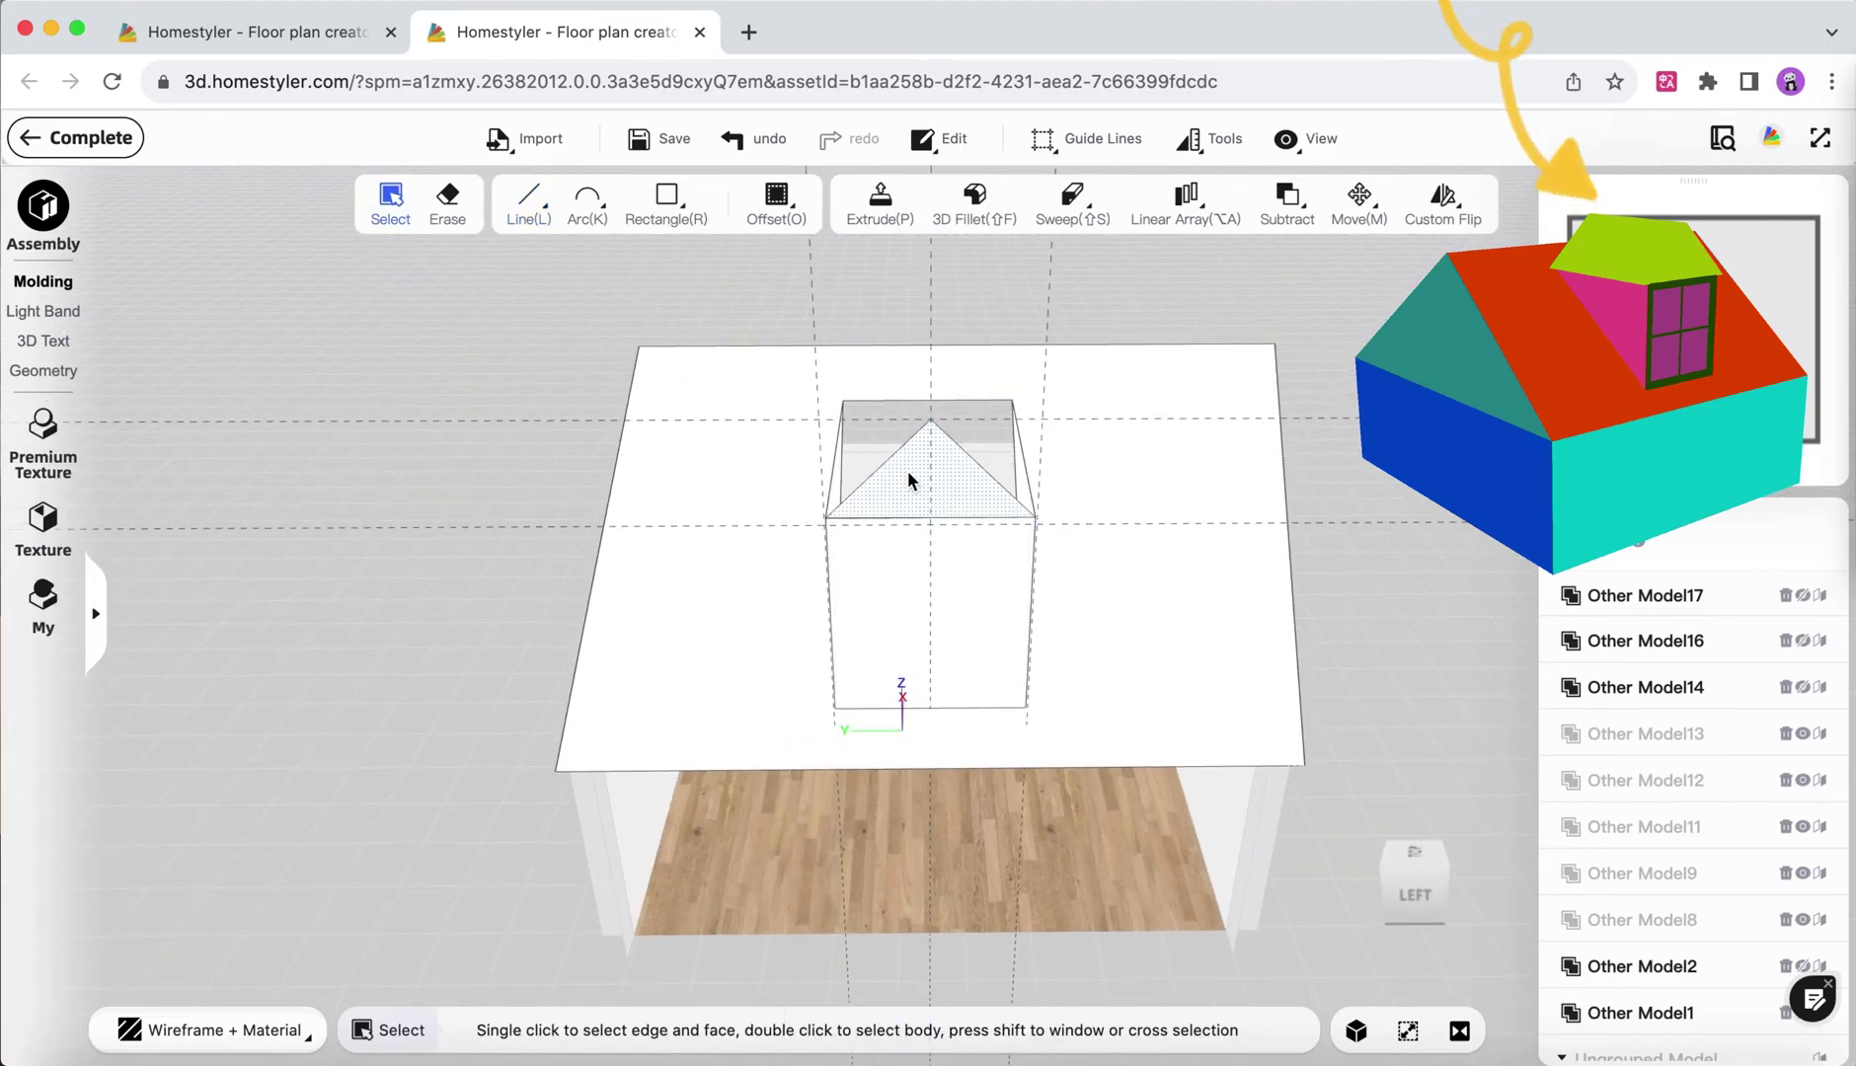
scroll(911, 481, "up", 4)
middle_click_drag(1222, 439, 928, 460)
left_click(862, 468)
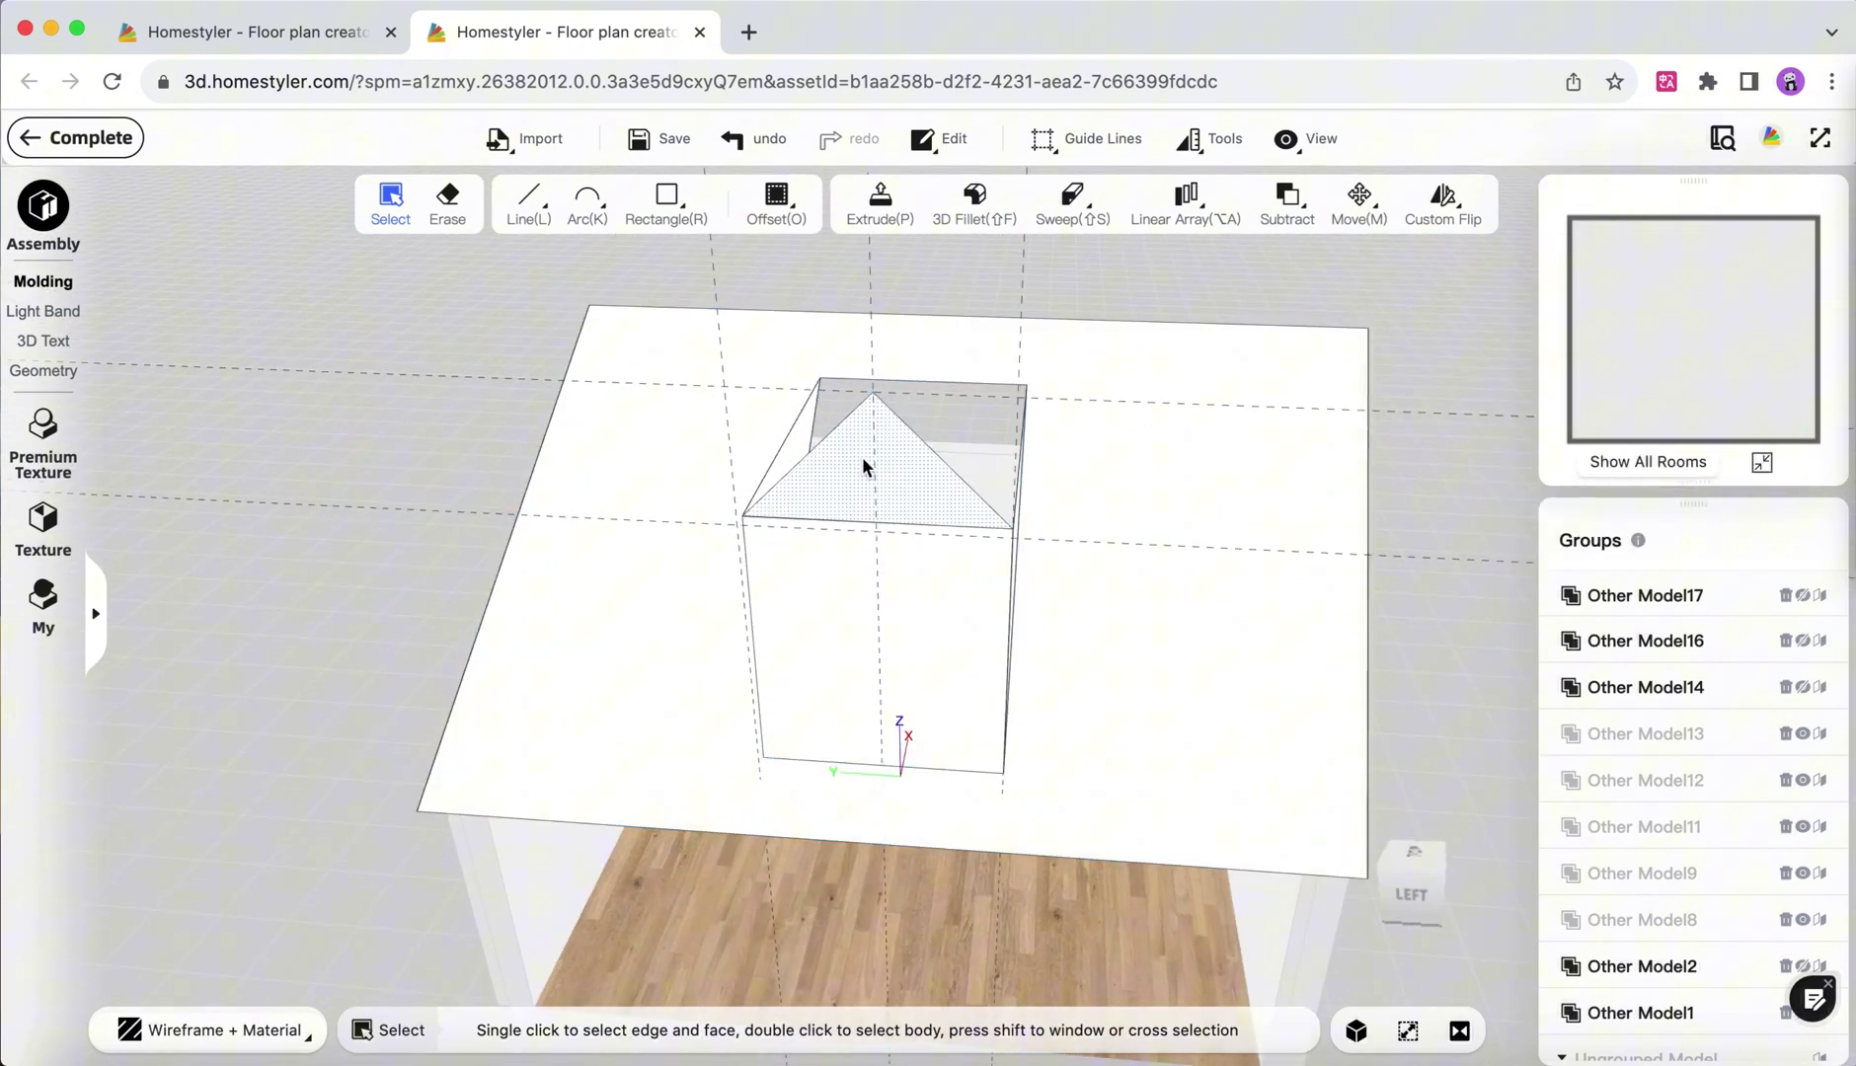
Draw a closed rectangular face across the dormer's open top by joining its two rear and two upper front corners with lines.
middle_click_drag(864, 466, 779, 530)
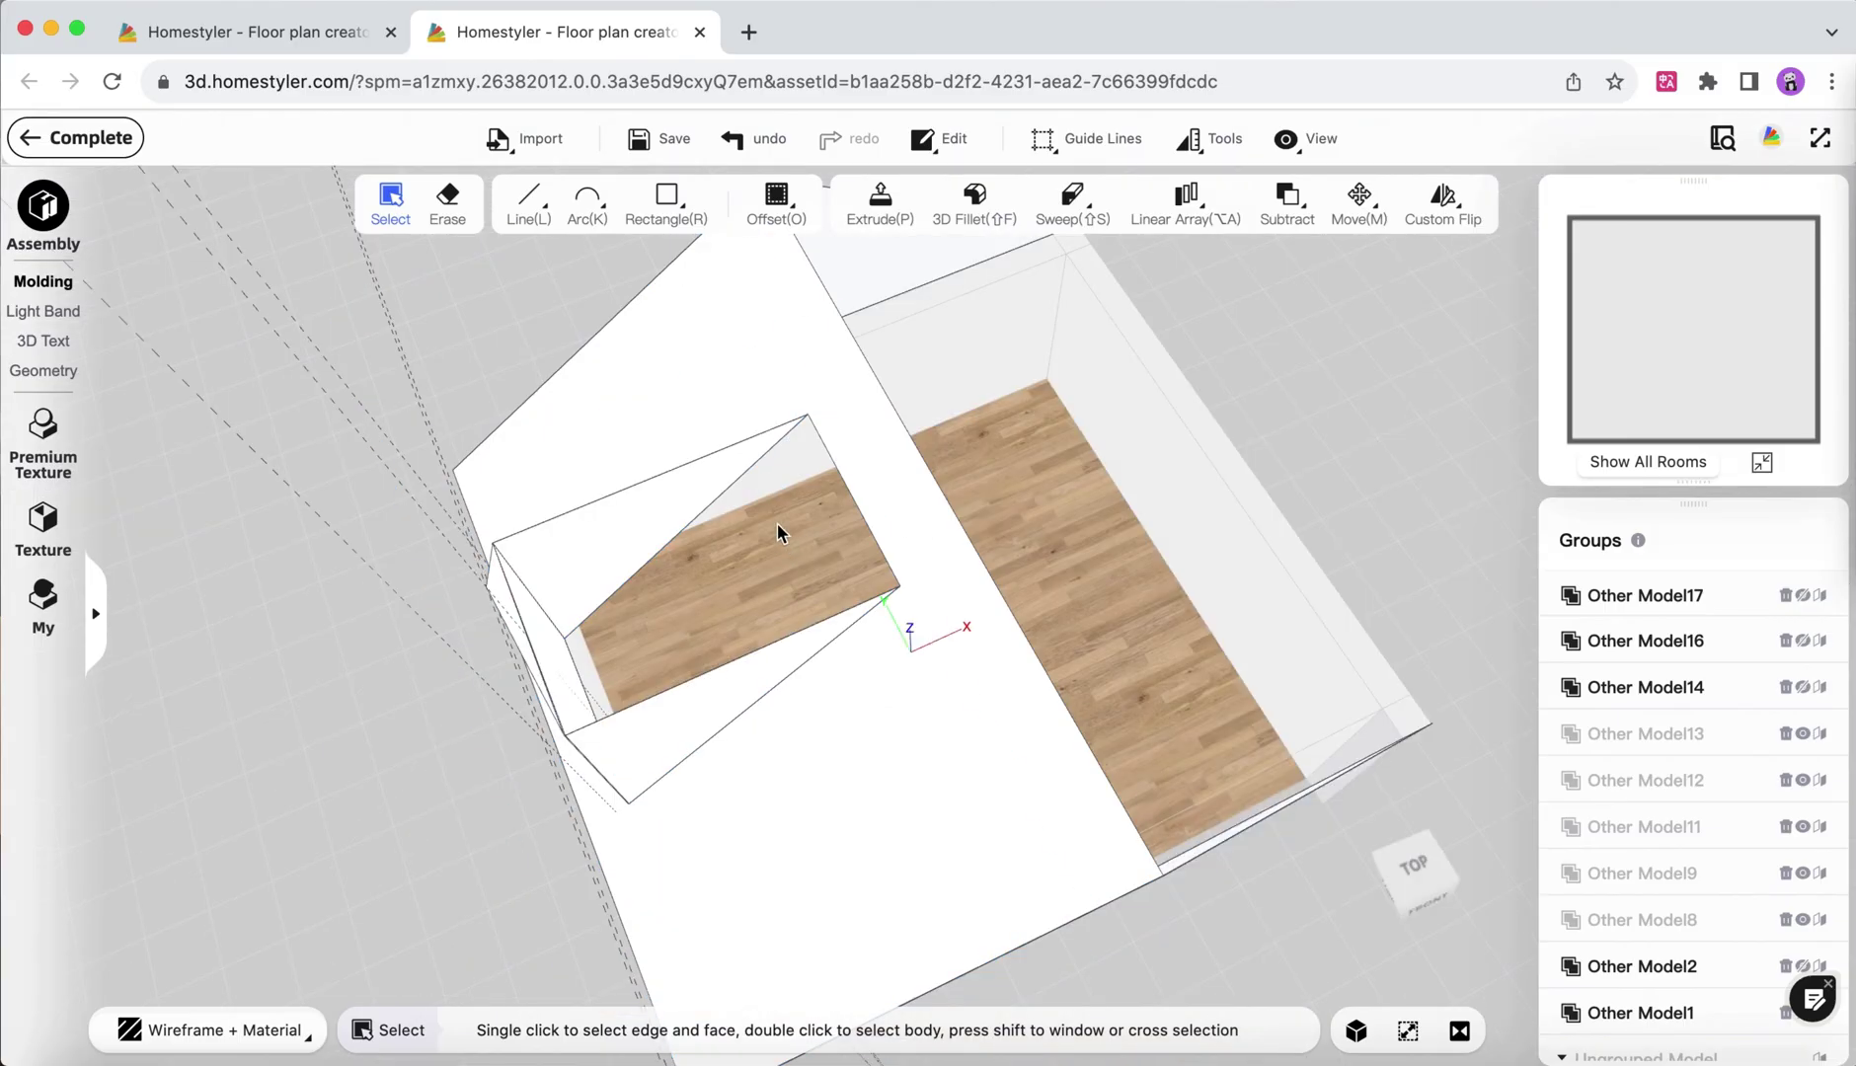
mouse_move(570, 225)
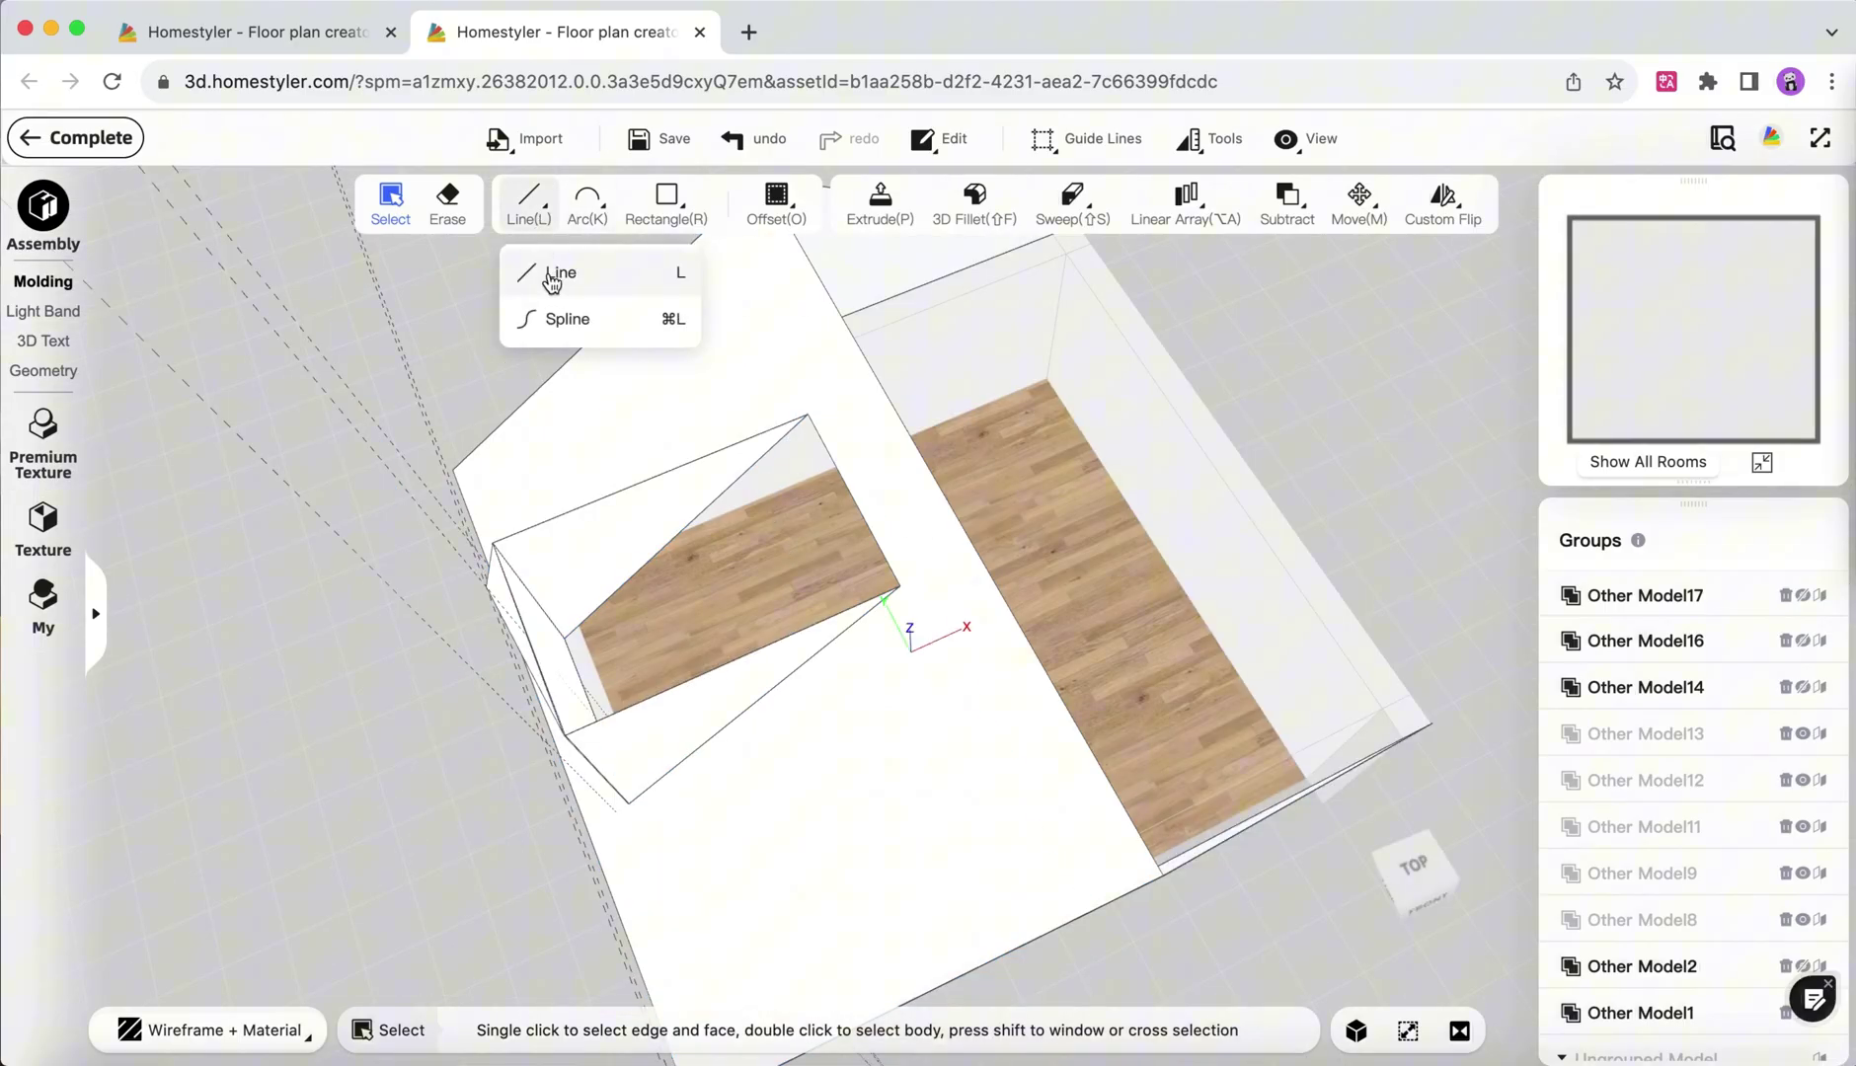
left_click(529, 202)
left_click(807, 414)
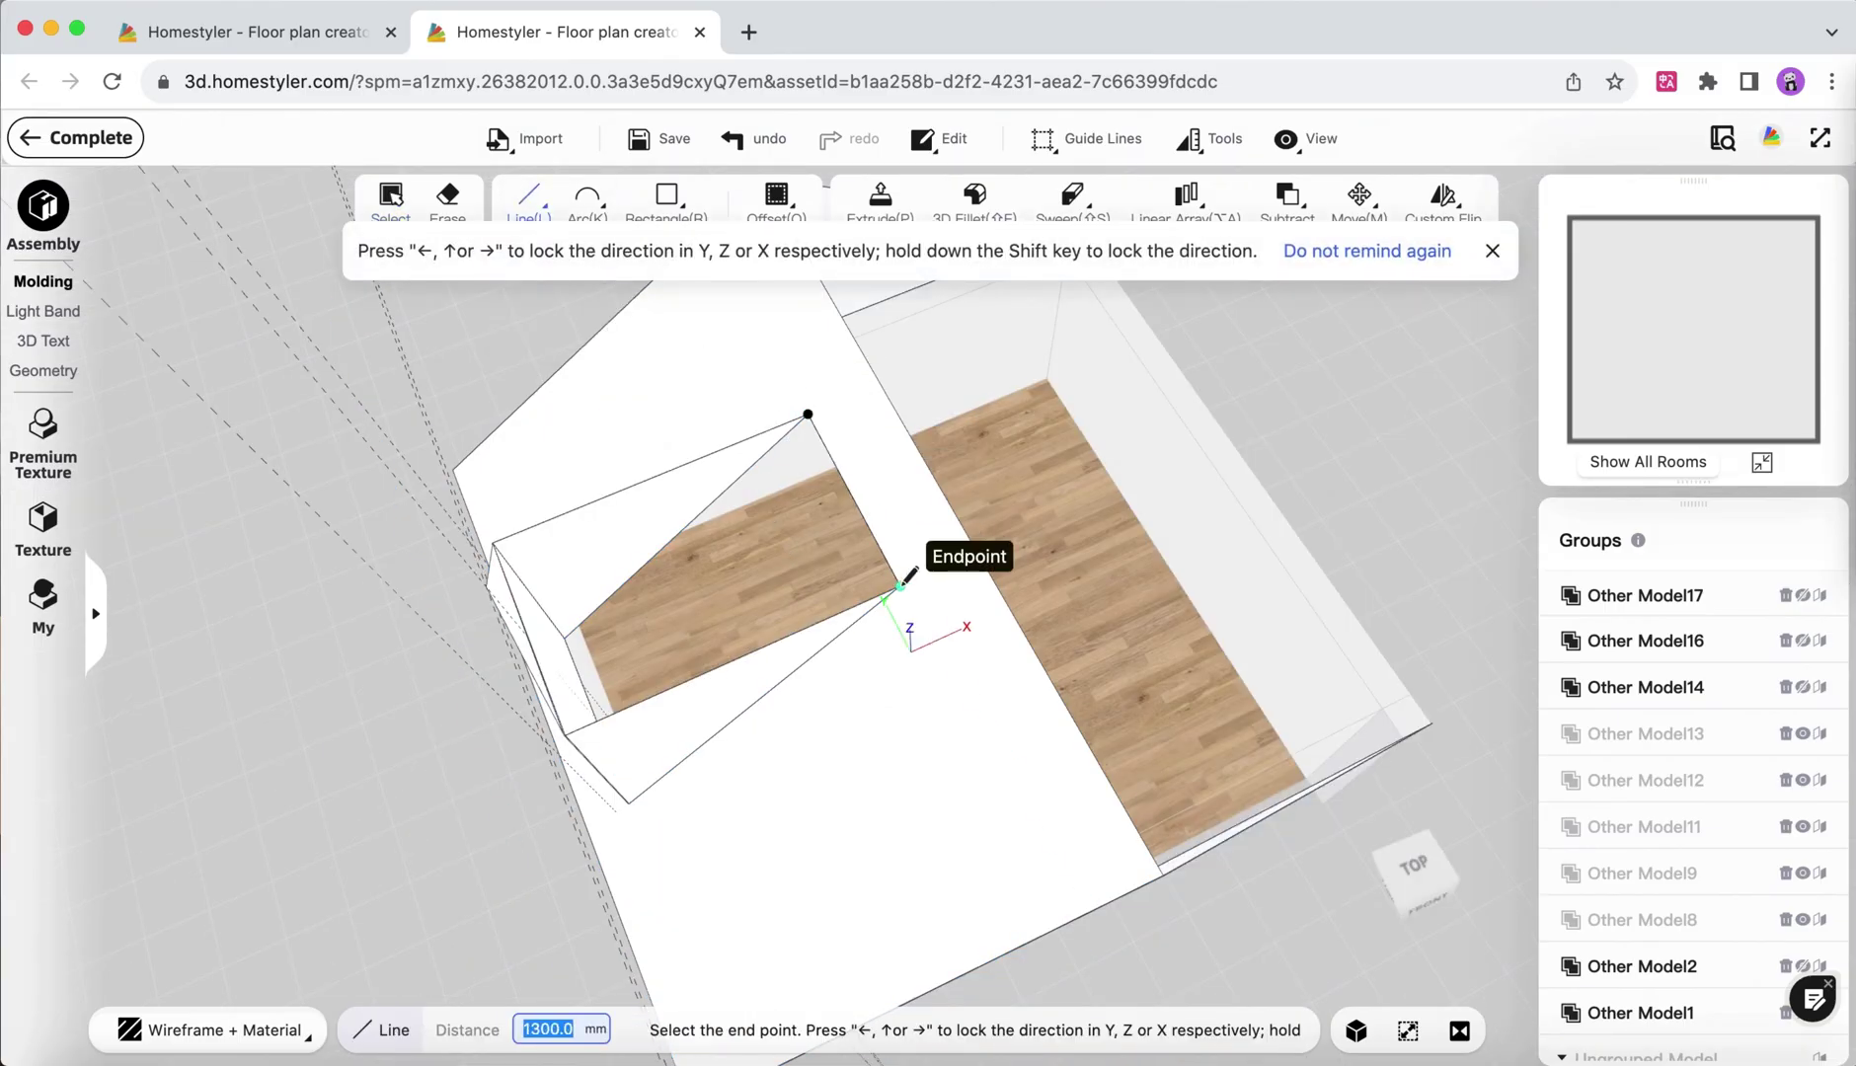
left_click(901, 585)
left_click(564, 736)
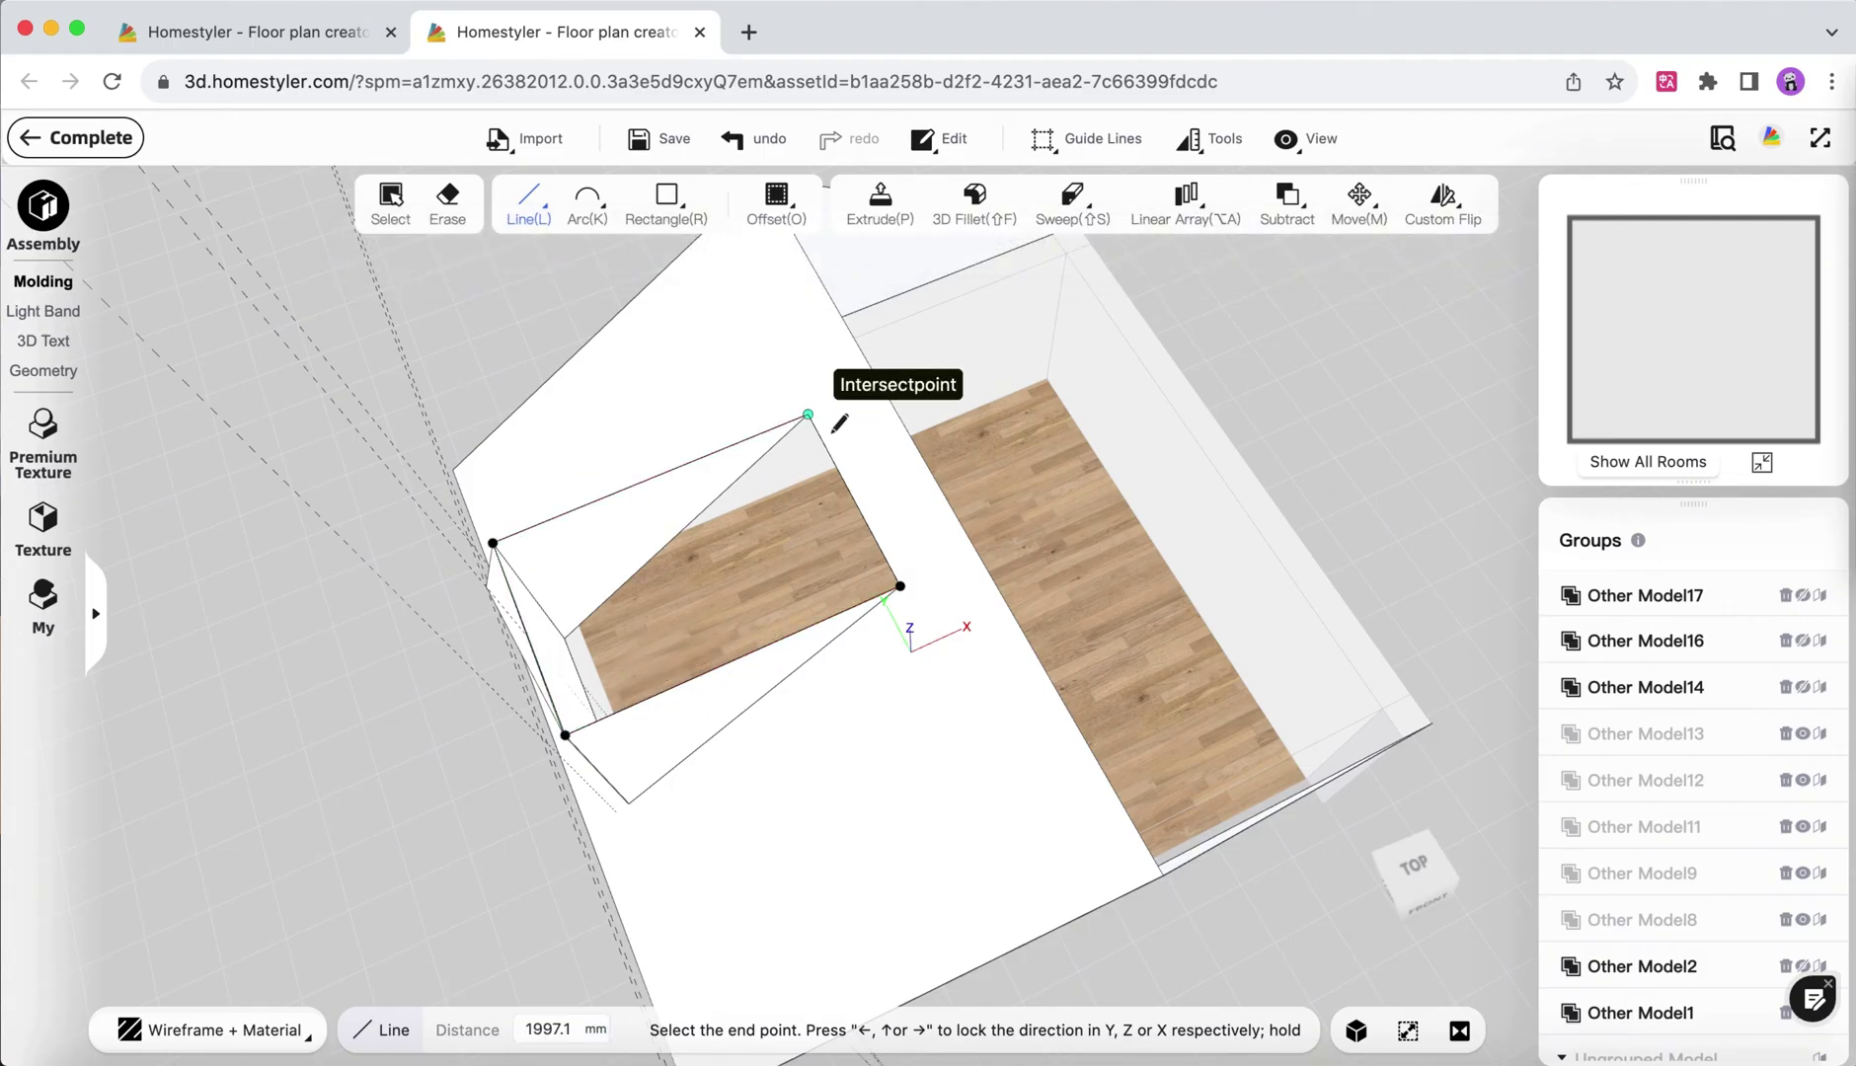
left_click(818, 423)
left_click(900, 587)
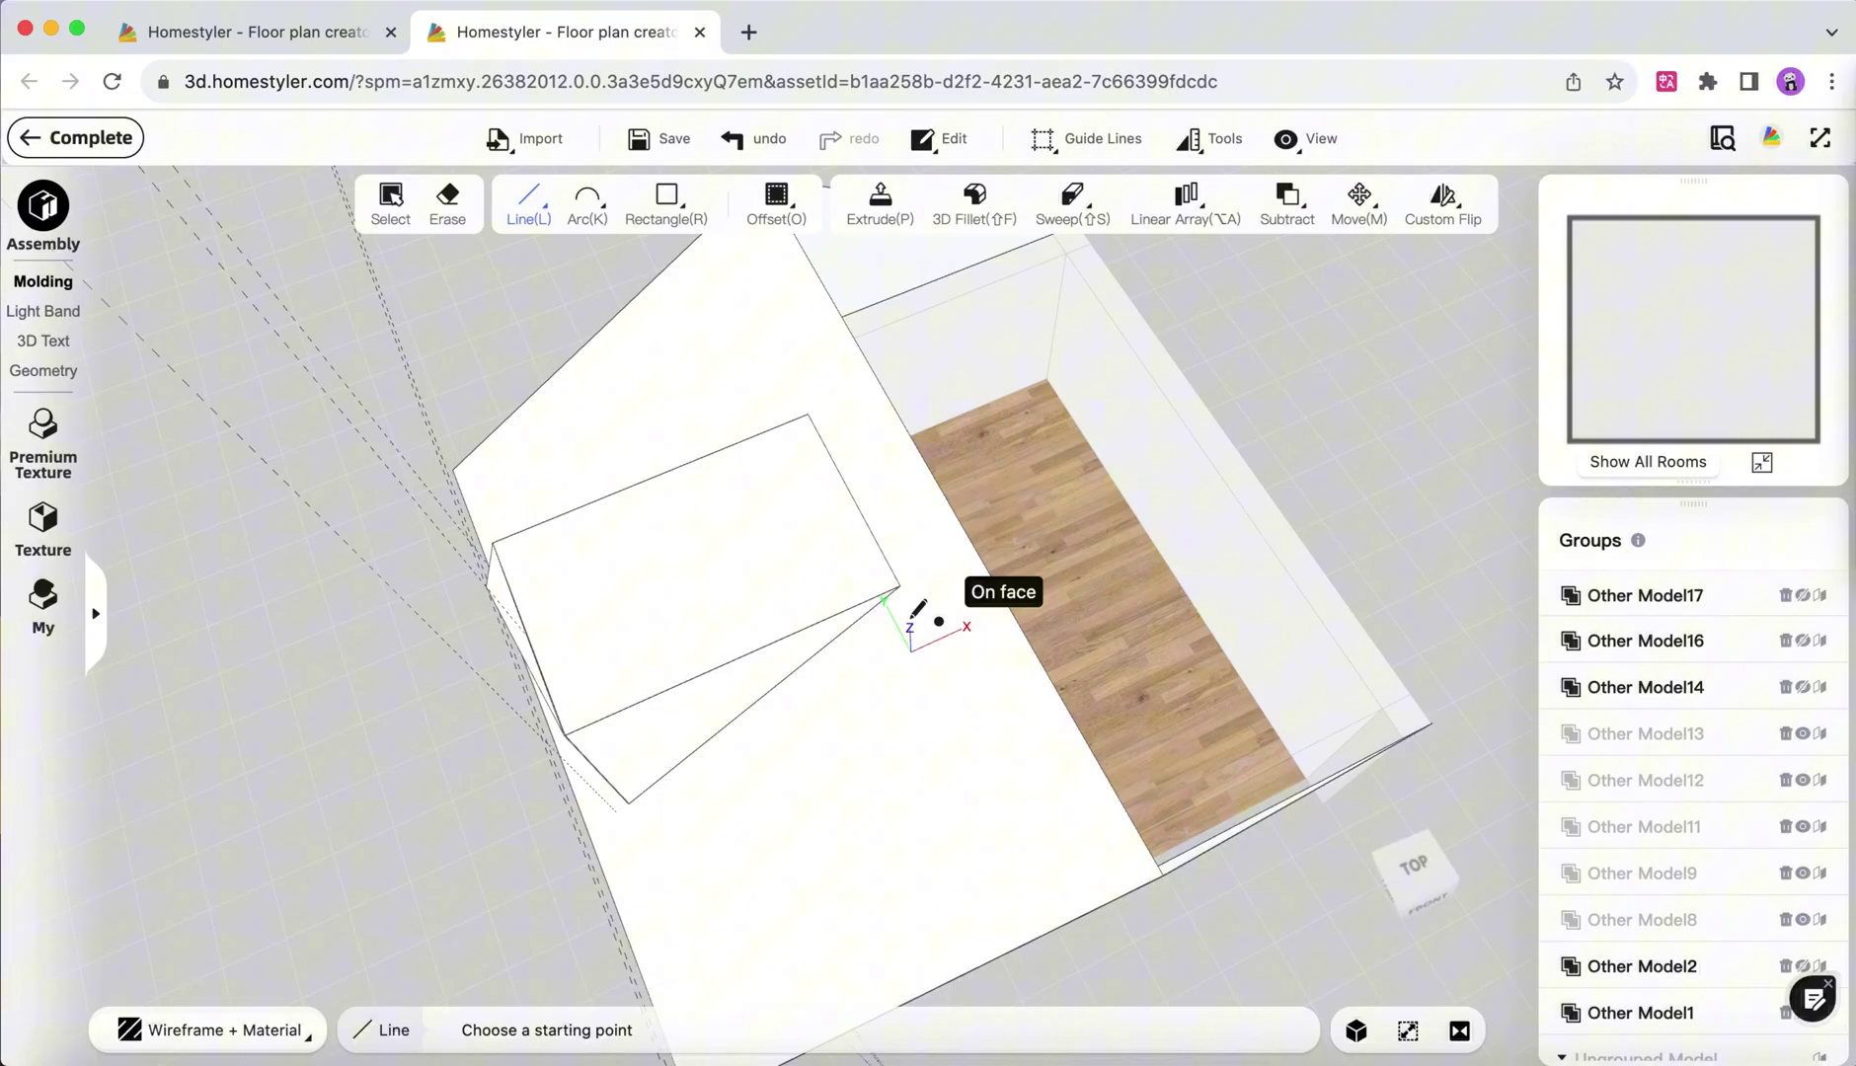
key("Escape")
Add two guide lines parallel to the gable triangle's sloping edges, offset outward by the same distance on both sides.
left_click_drag(564, 725, 1194, 464)
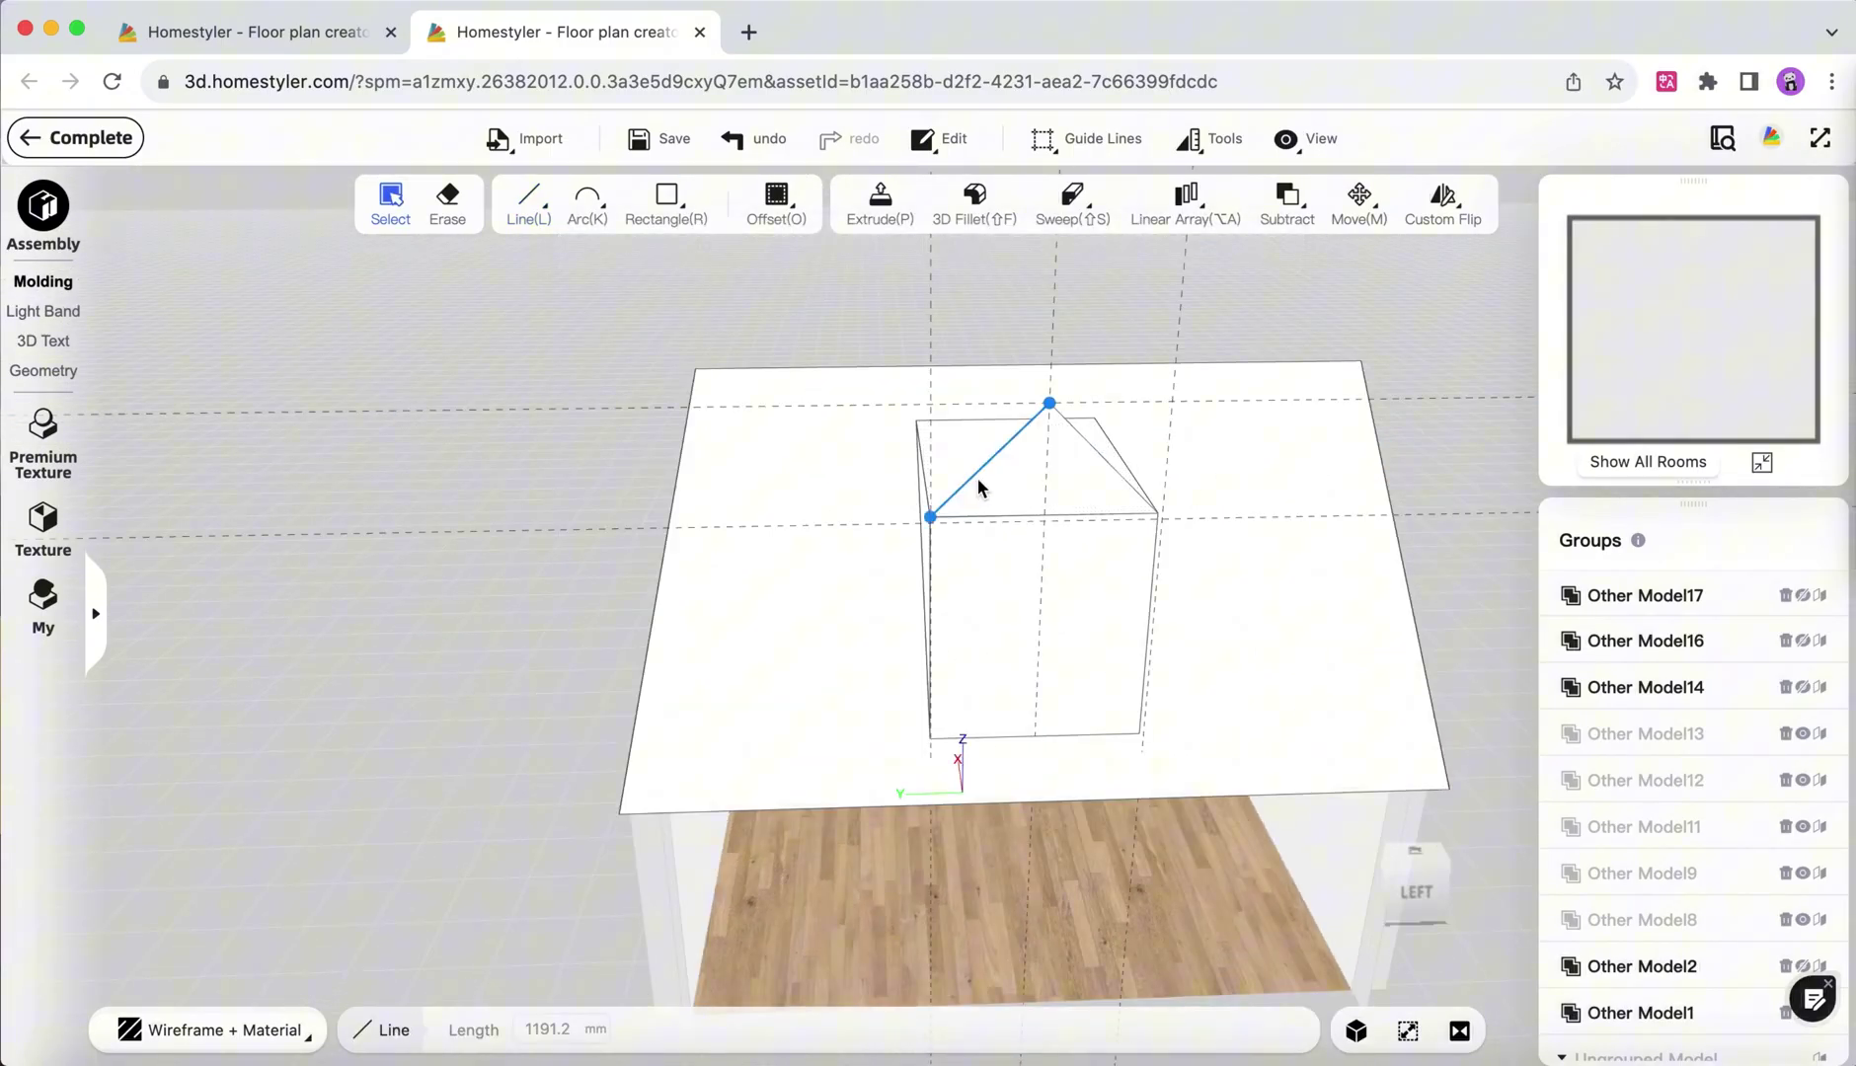
key("t")
left_click(974, 470)
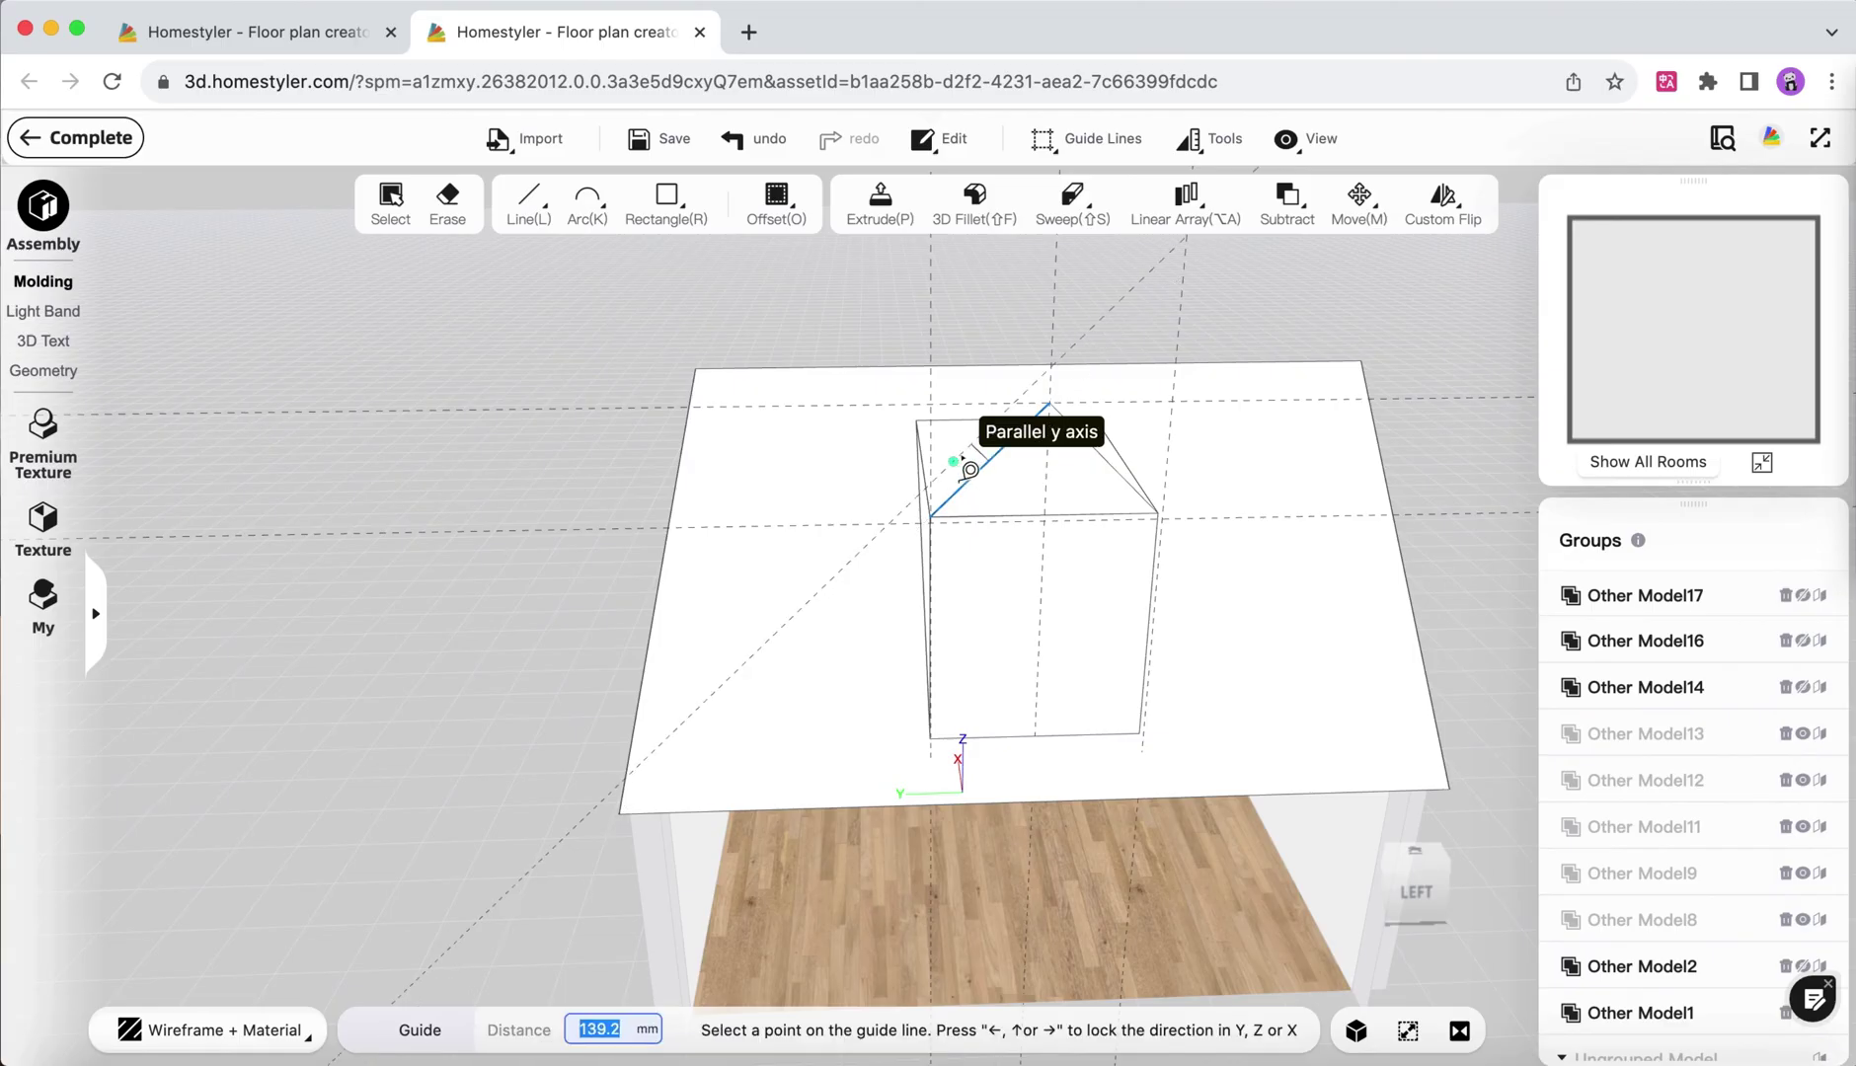
type("800")
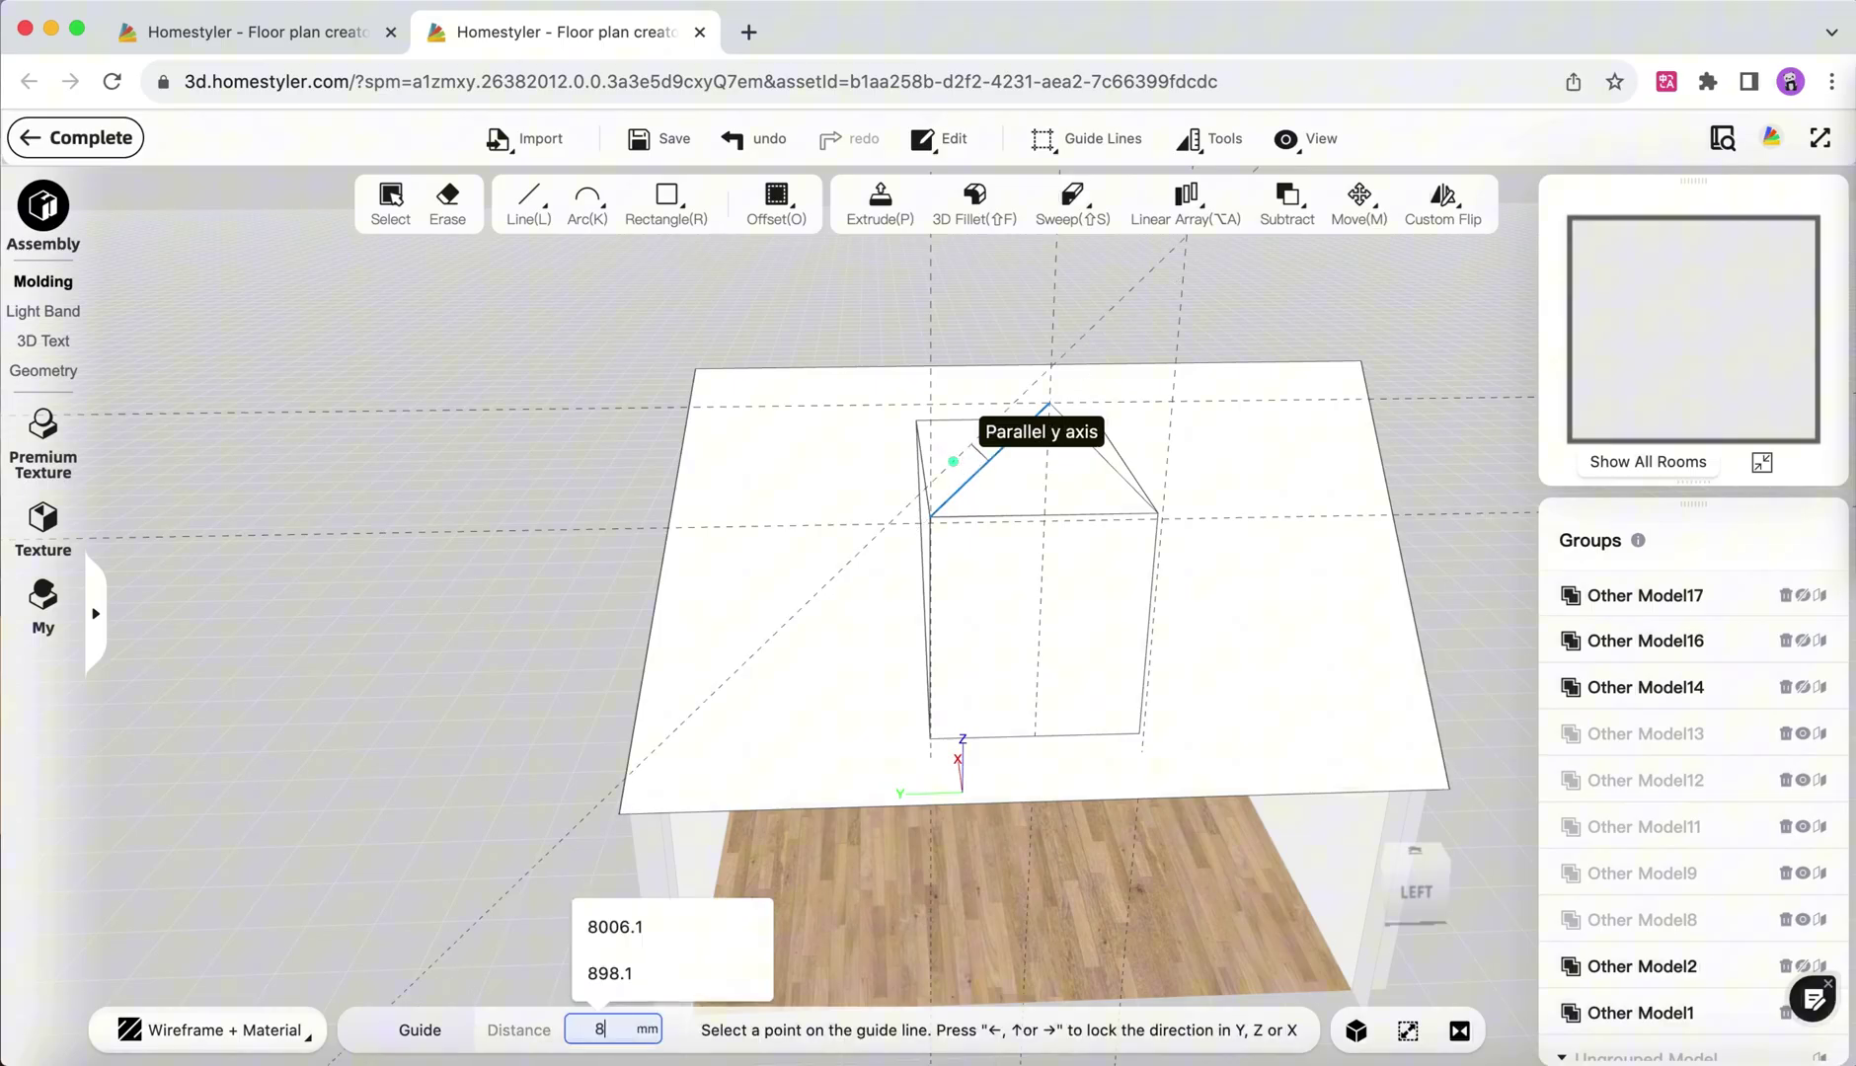
key("Return")
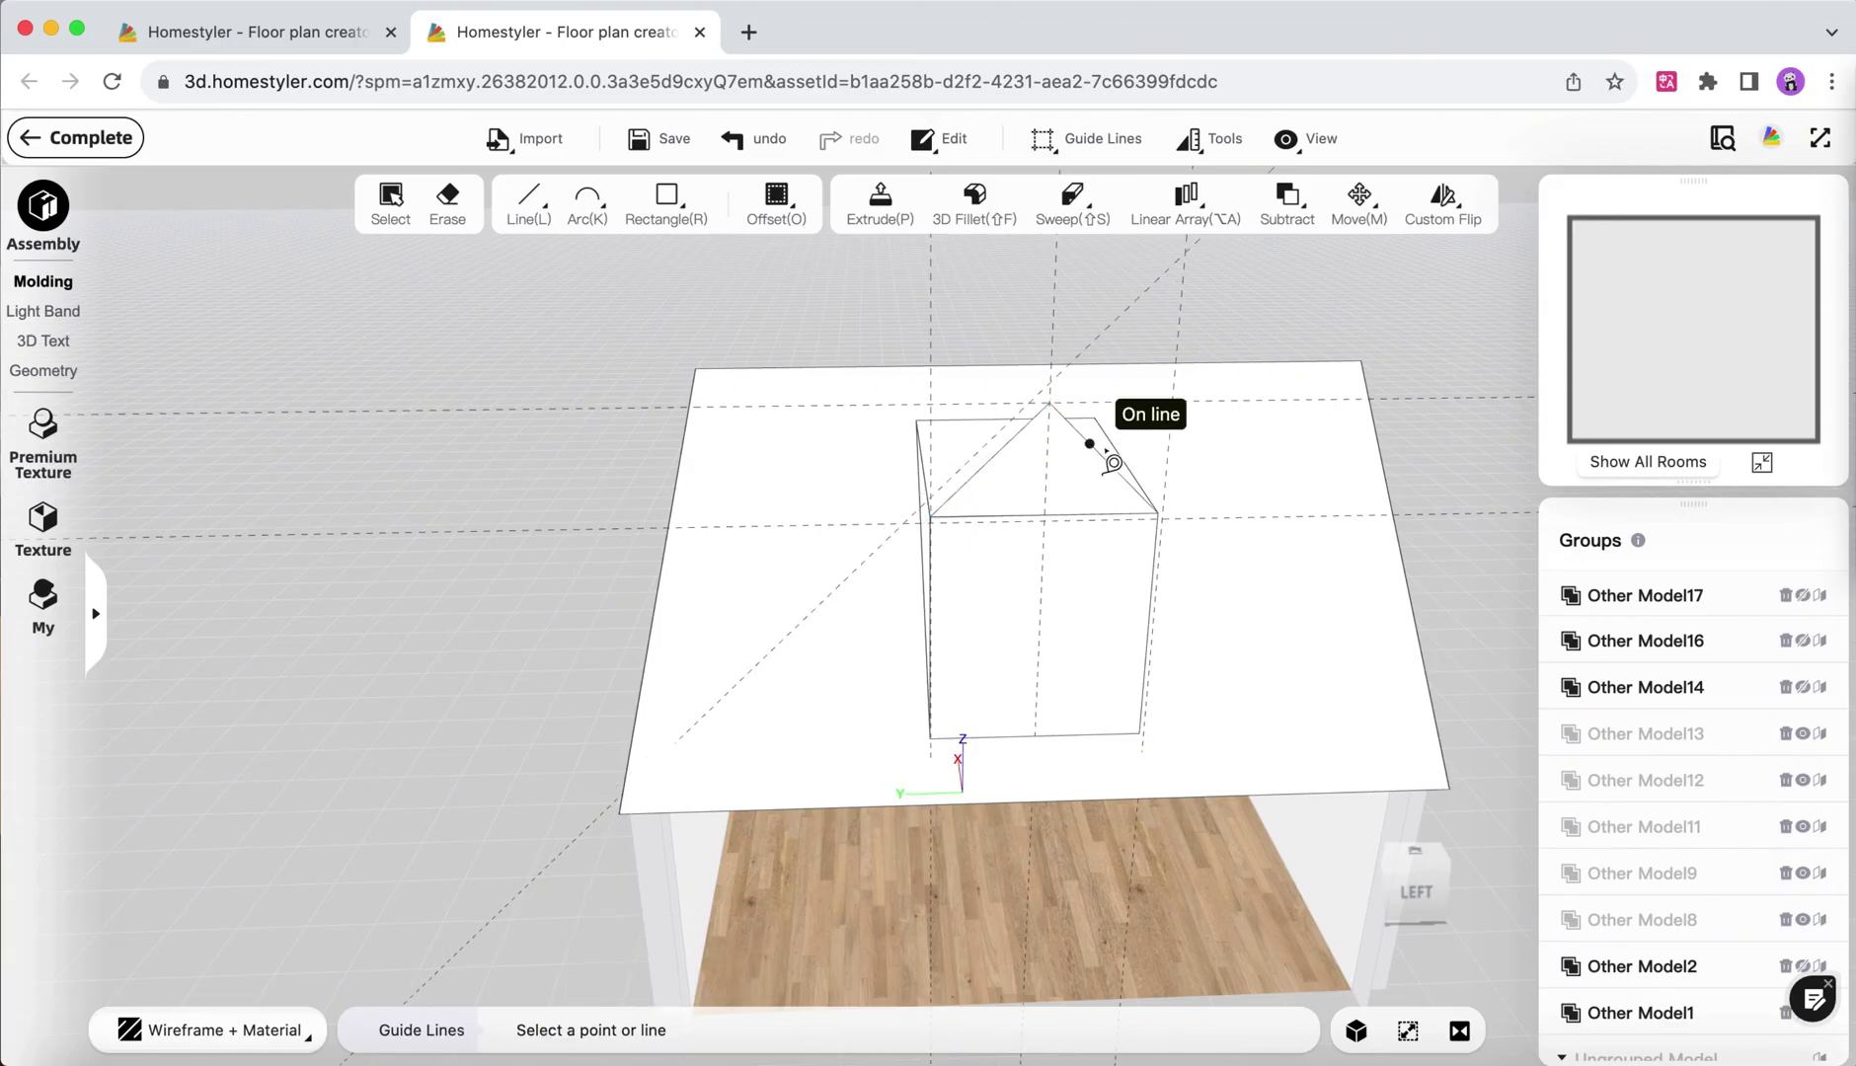
left_click(1117, 470)
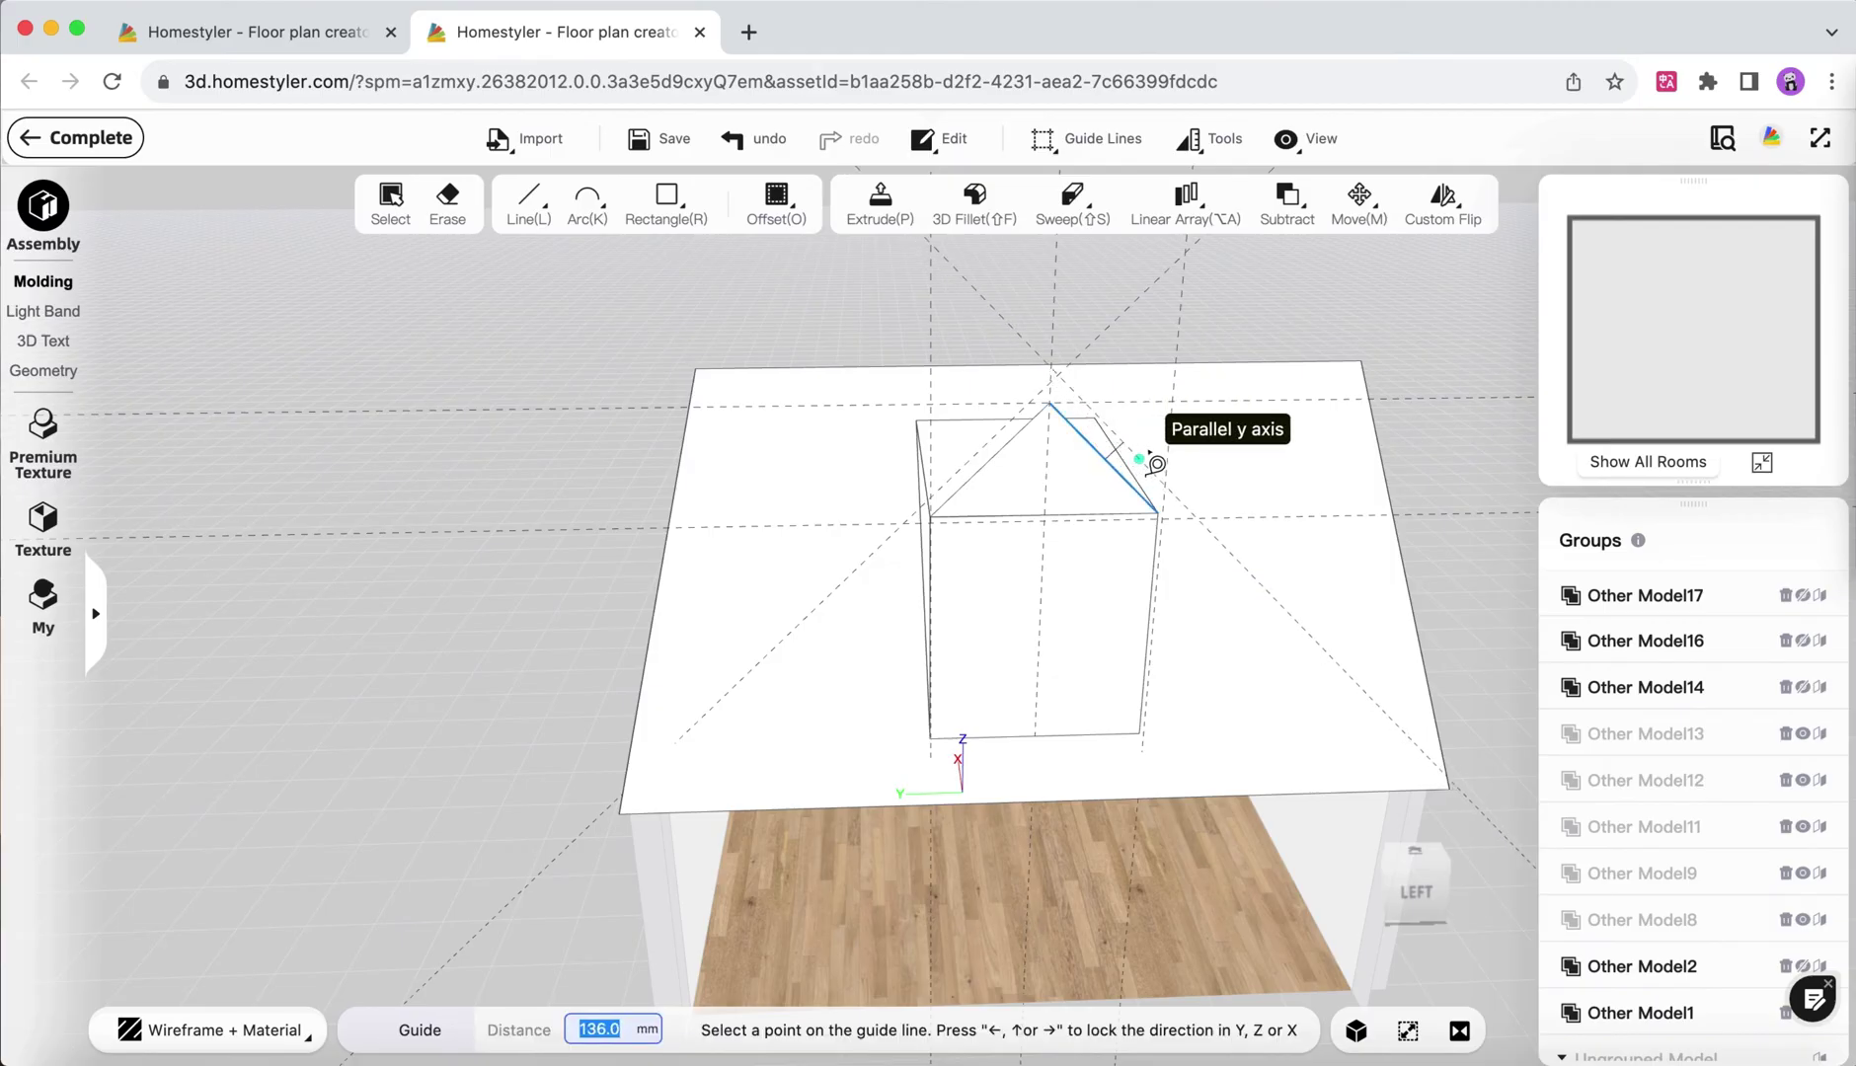
type("800")
key("Return")
key("Escape")
Add a horizontal guide line along the dormer front face's upper edge and delete the slightly offset guide beside it.
scroll(1146, 472, "up", 5)
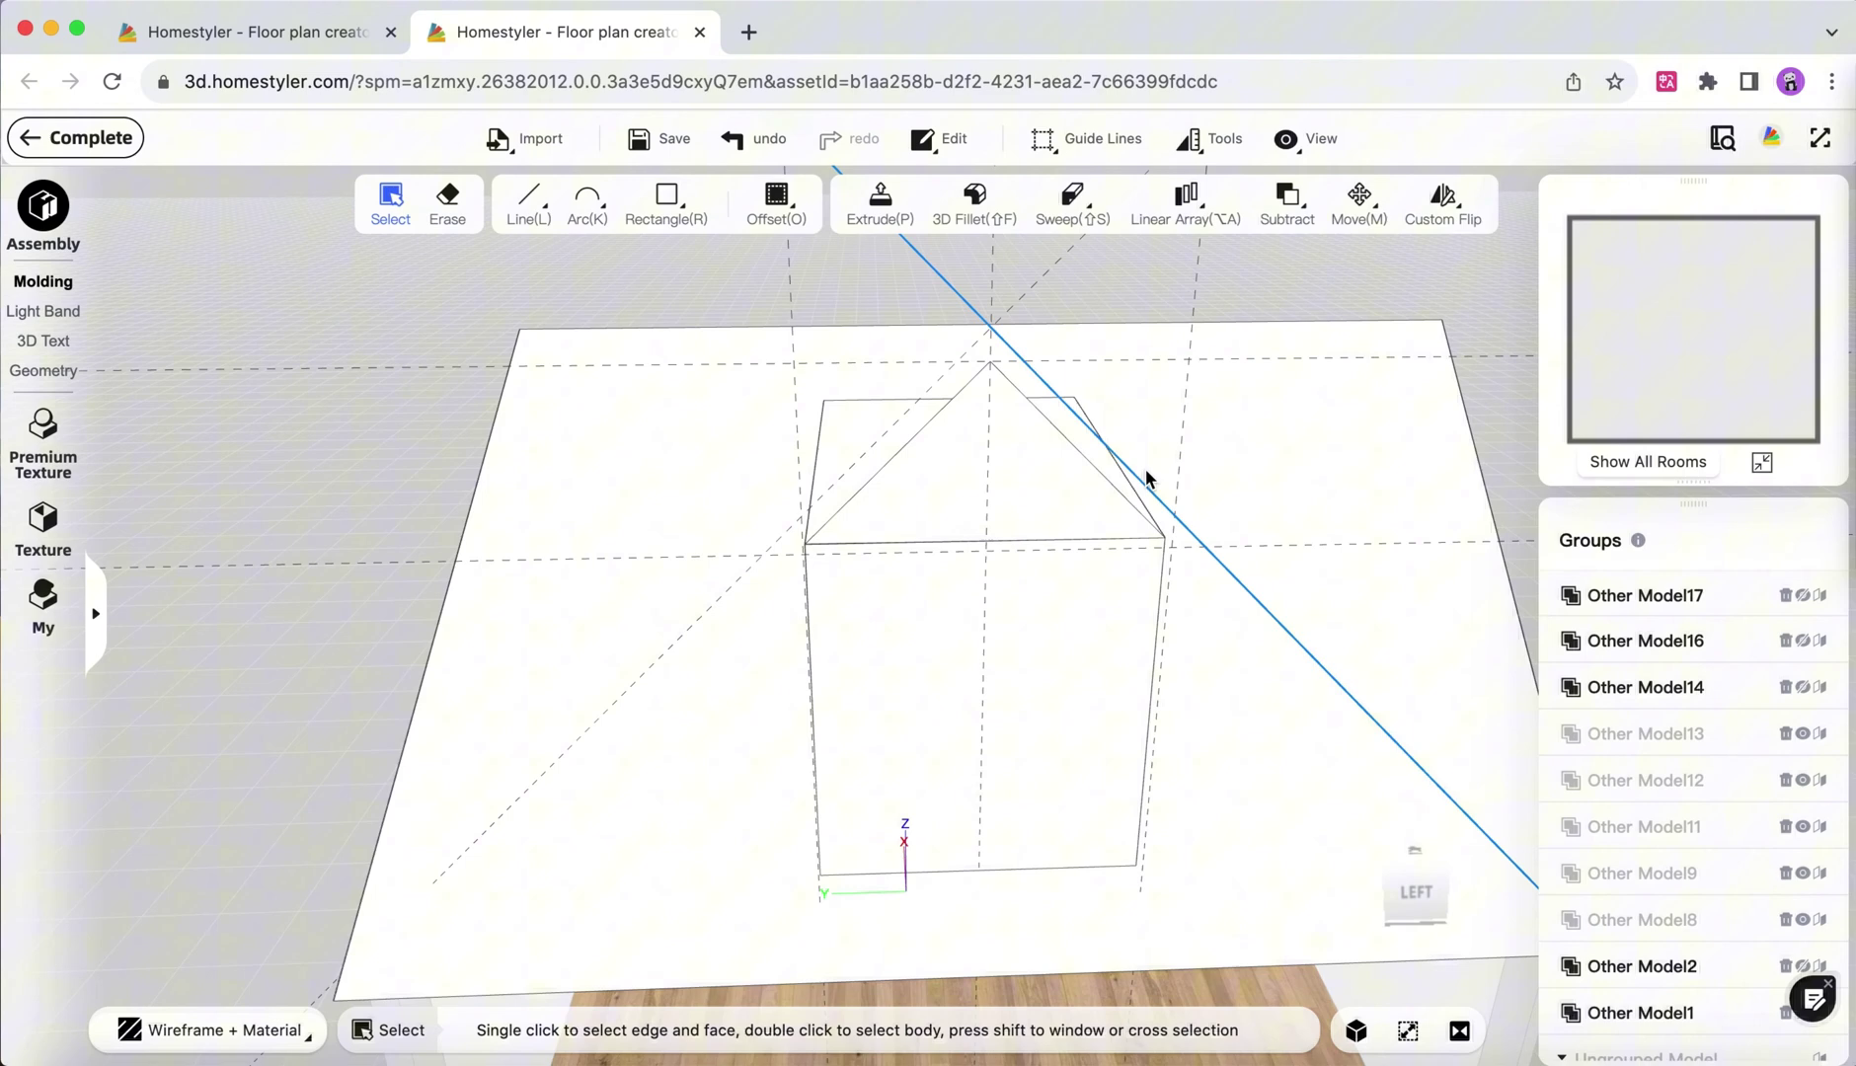
left_click_drag(1135, 473, 1098, 427)
left_click(817, 434)
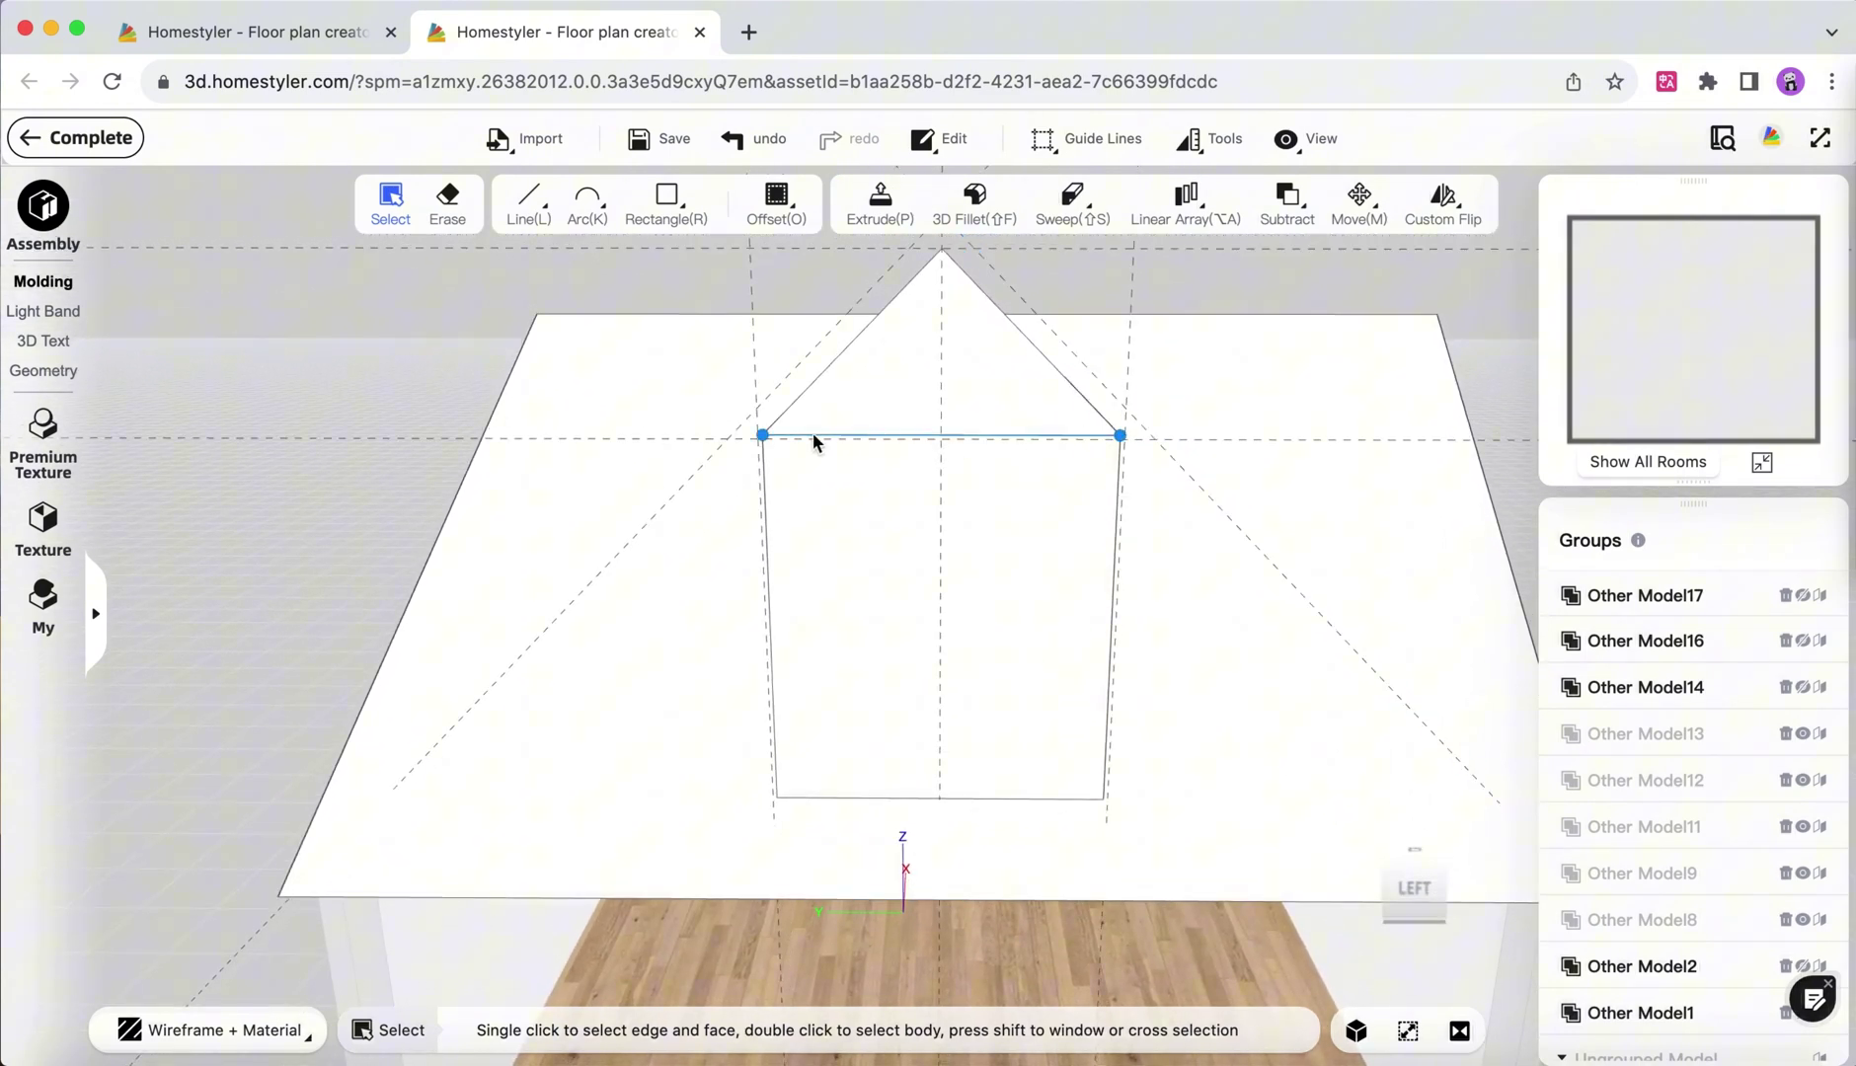
key("t")
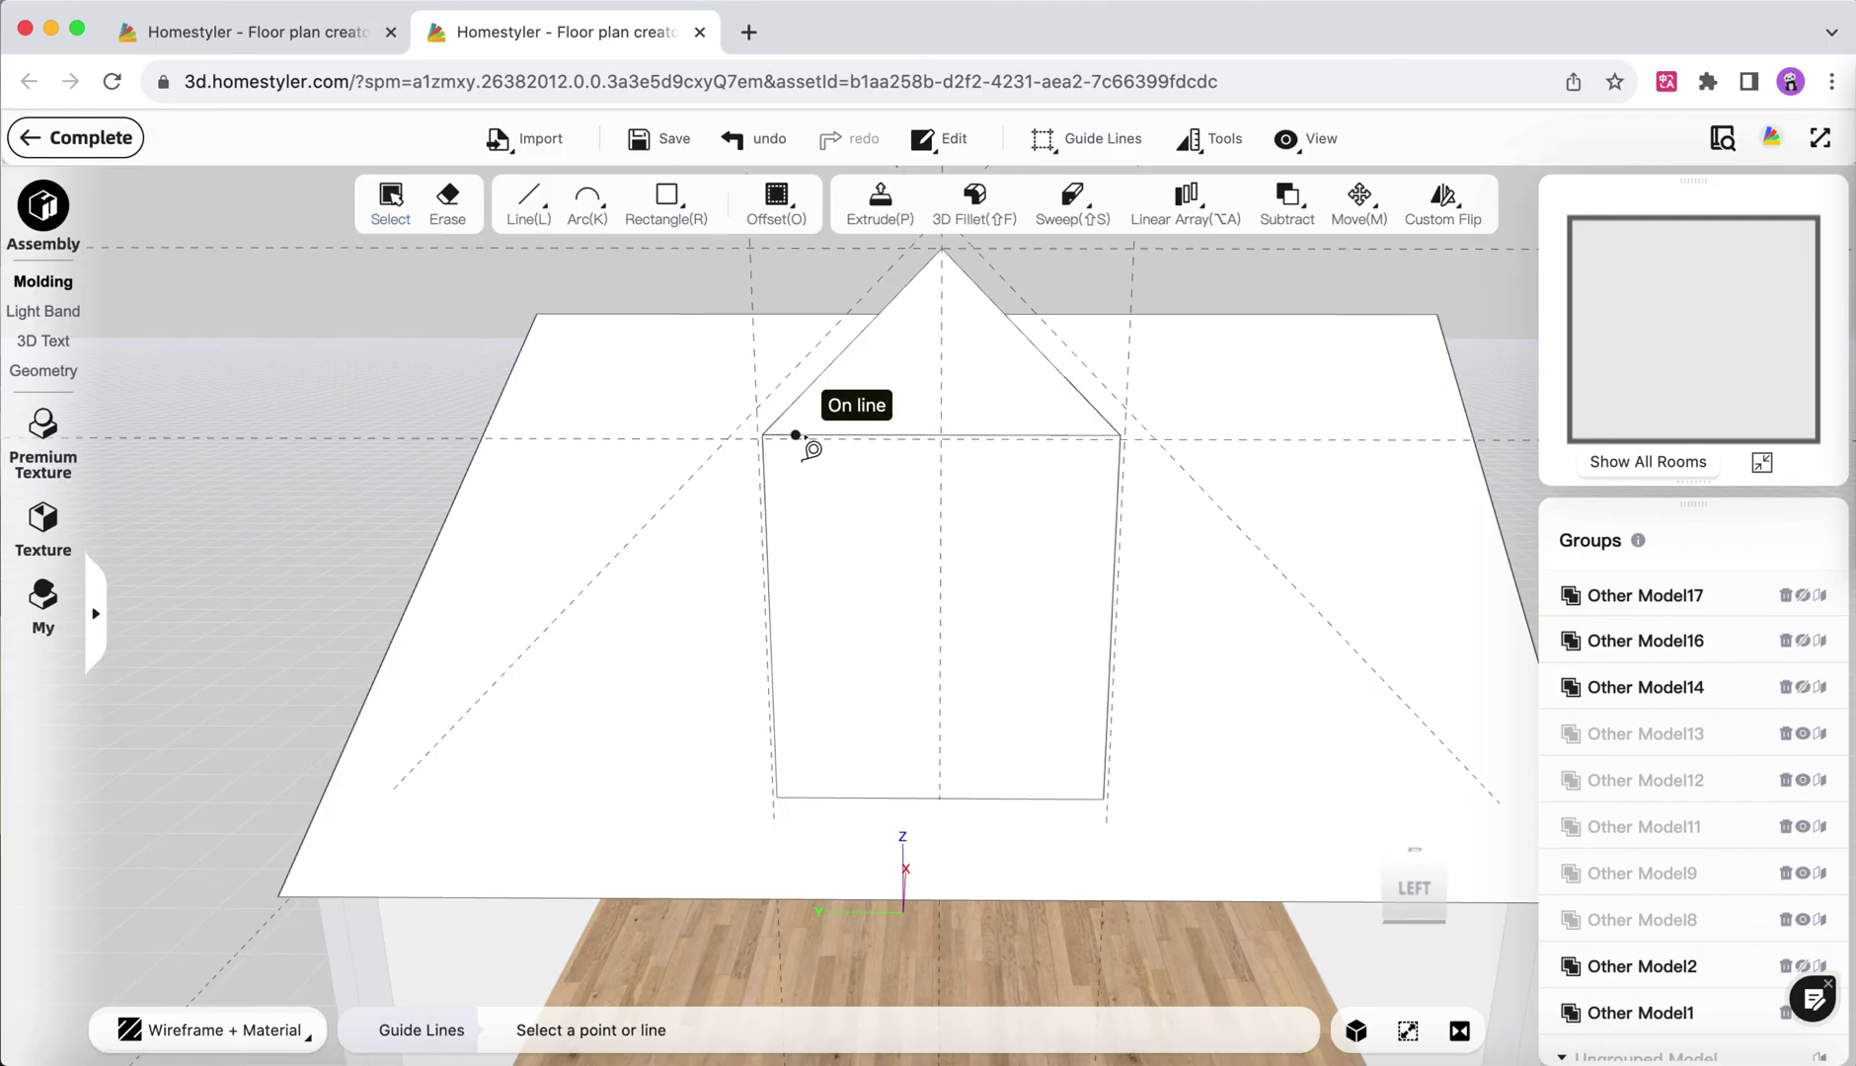
left_click(805, 440)
key("Escape")
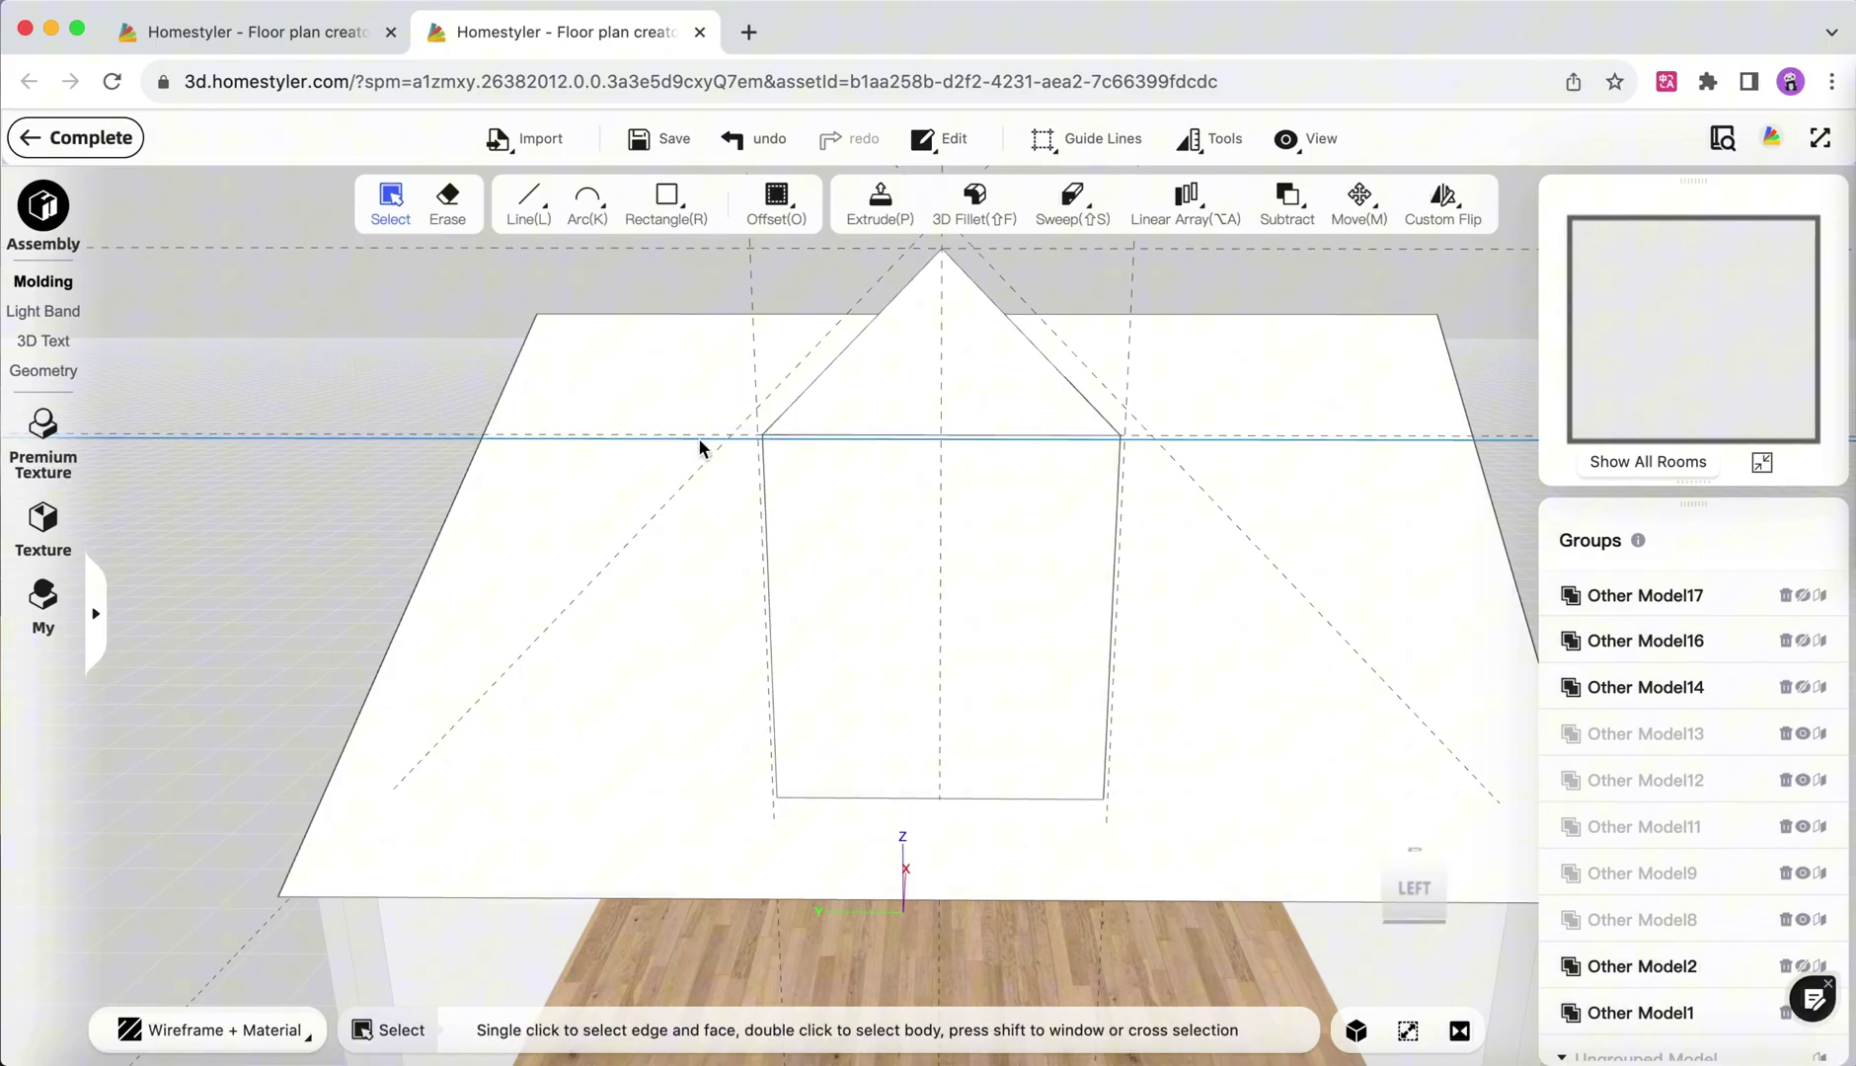
left_click(699, 440)
key("Delete")
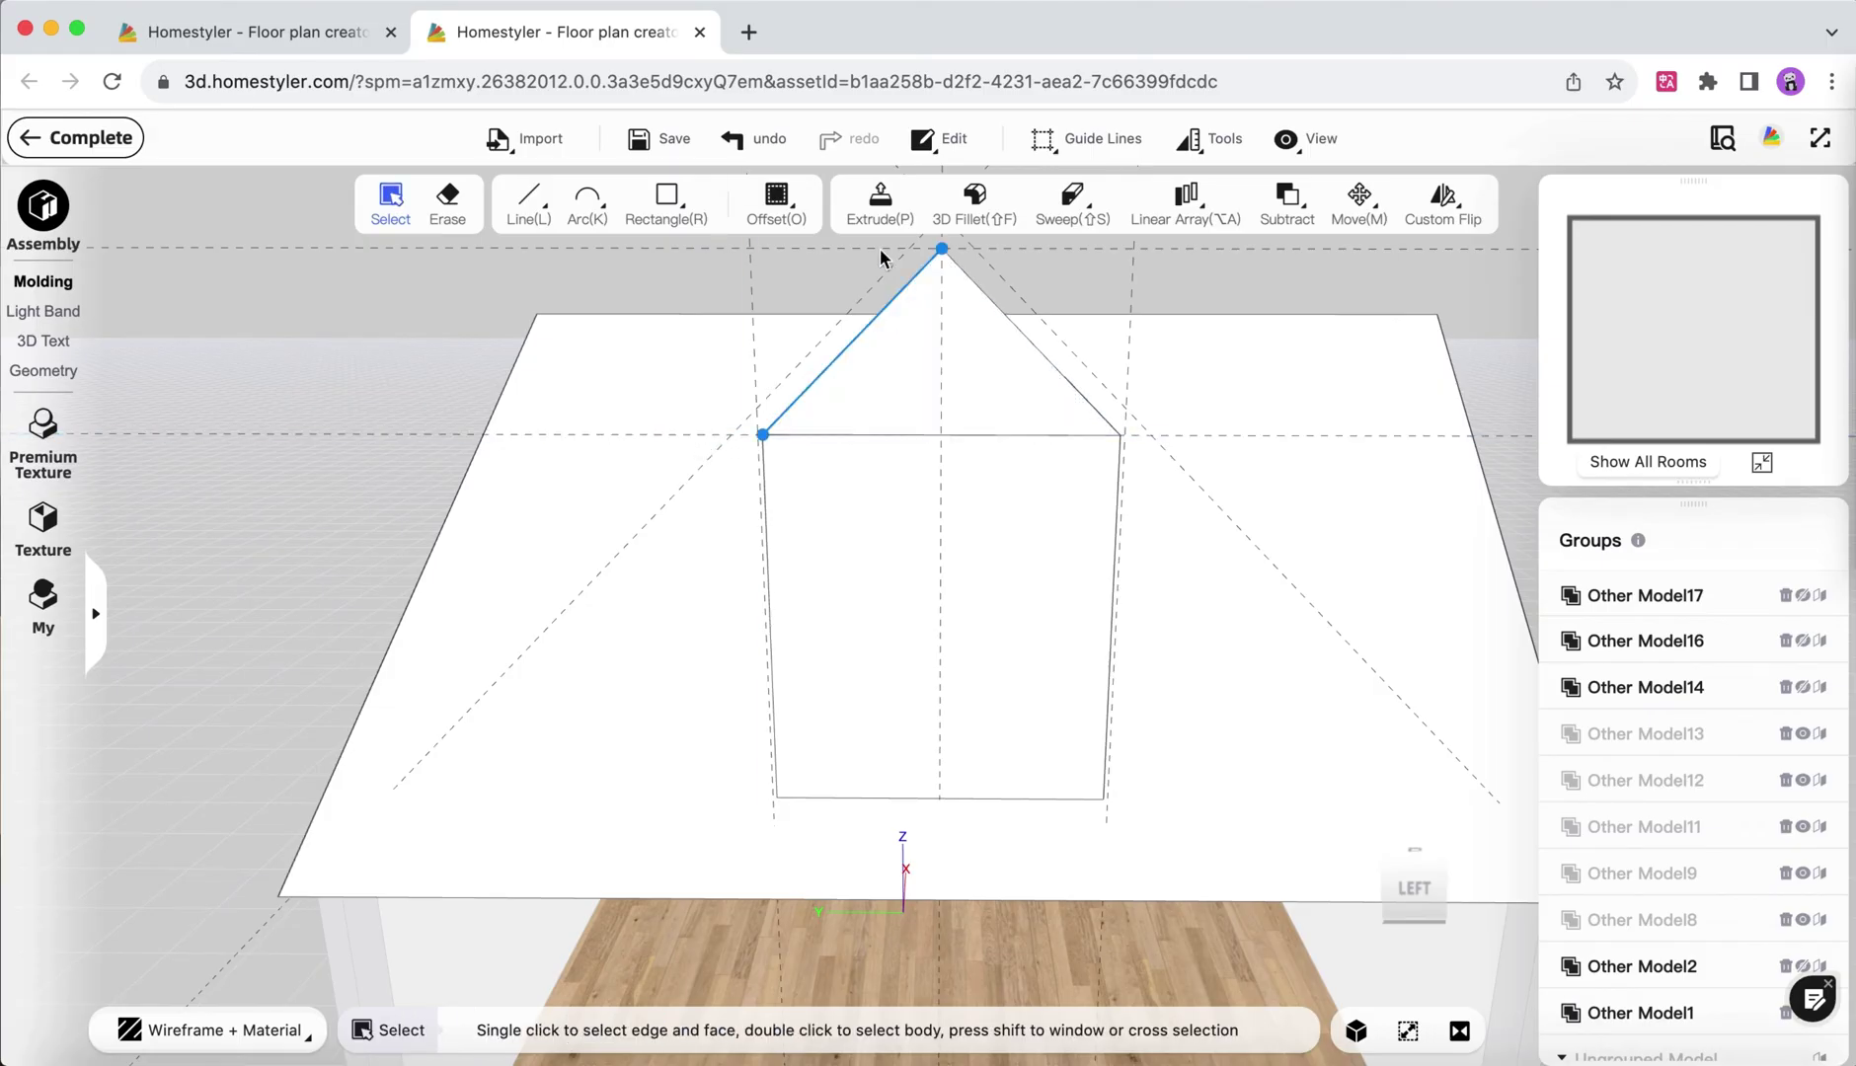
Draw the overhanging roof outline around the gable triangle through the three outer guide intersections, closing it along the front face's upper edge.
mouse_move(540, 228)
left_click(560, 273)
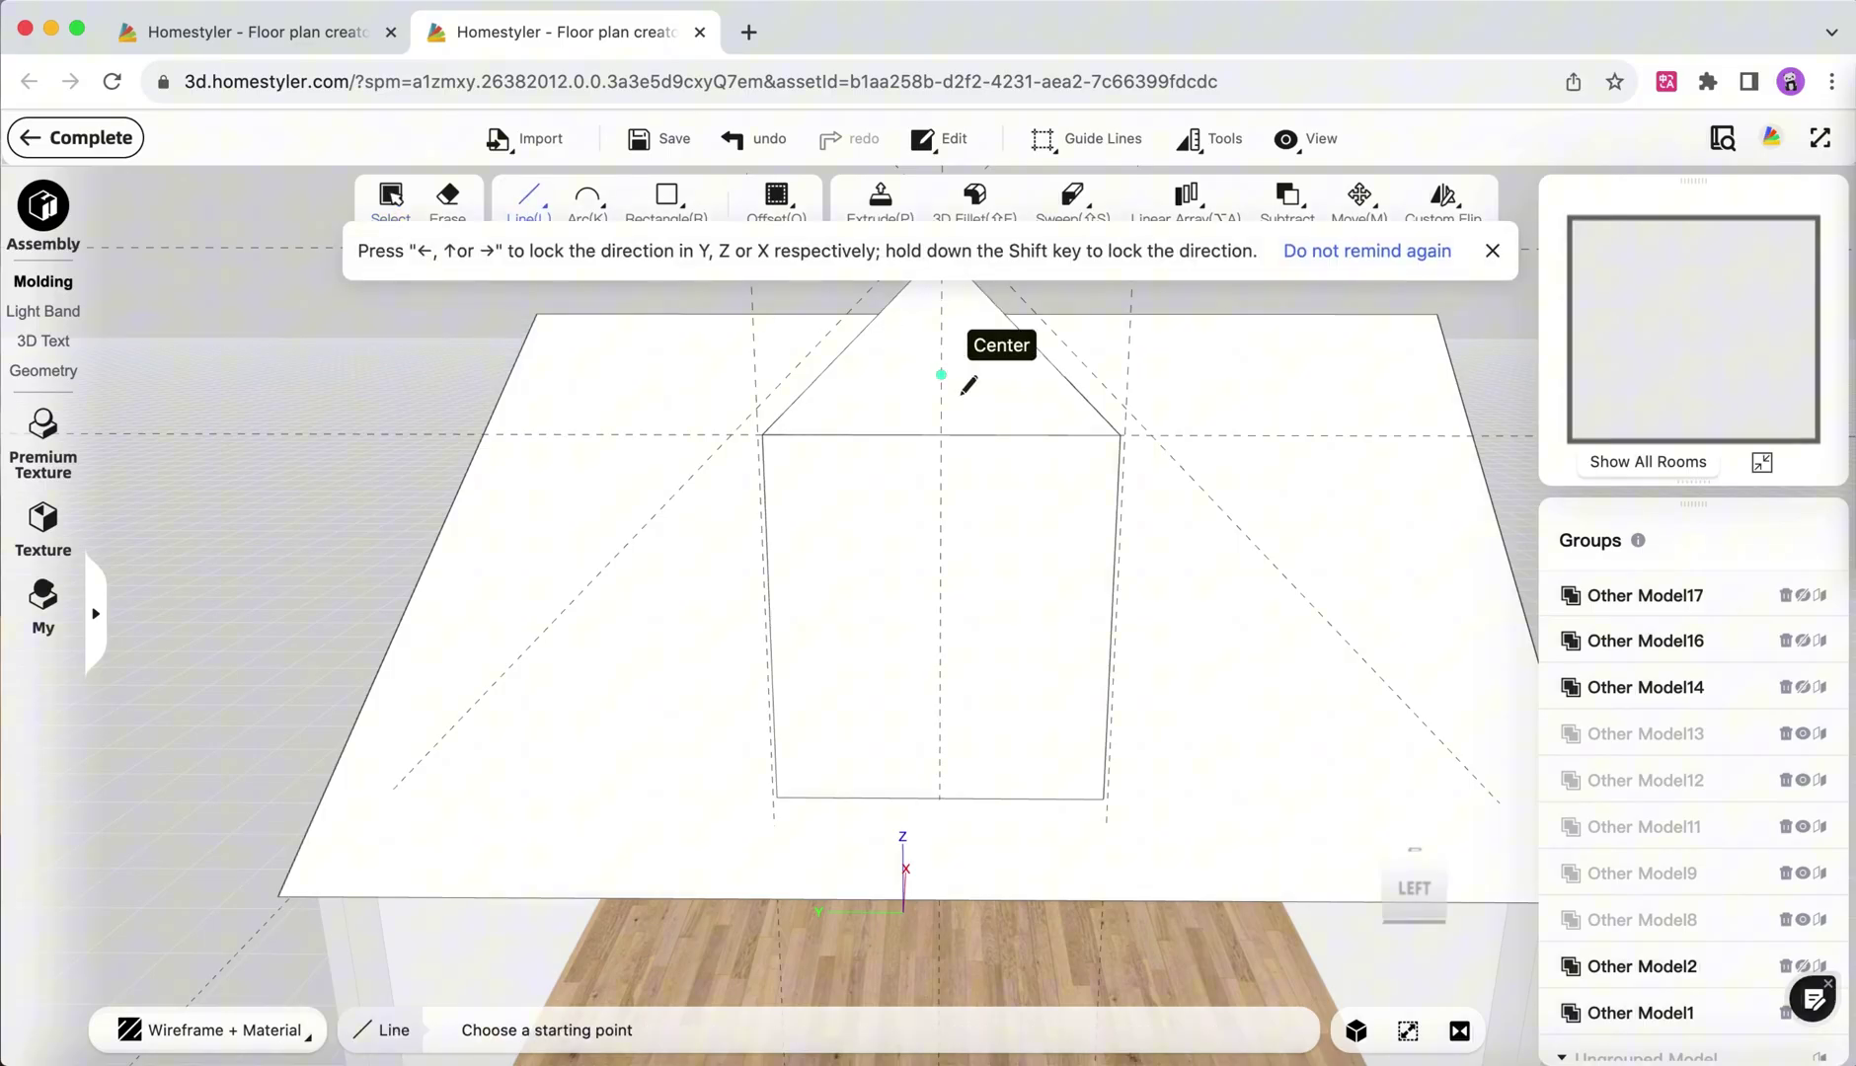
left_click_drag(1047, 391, 1126, 521)
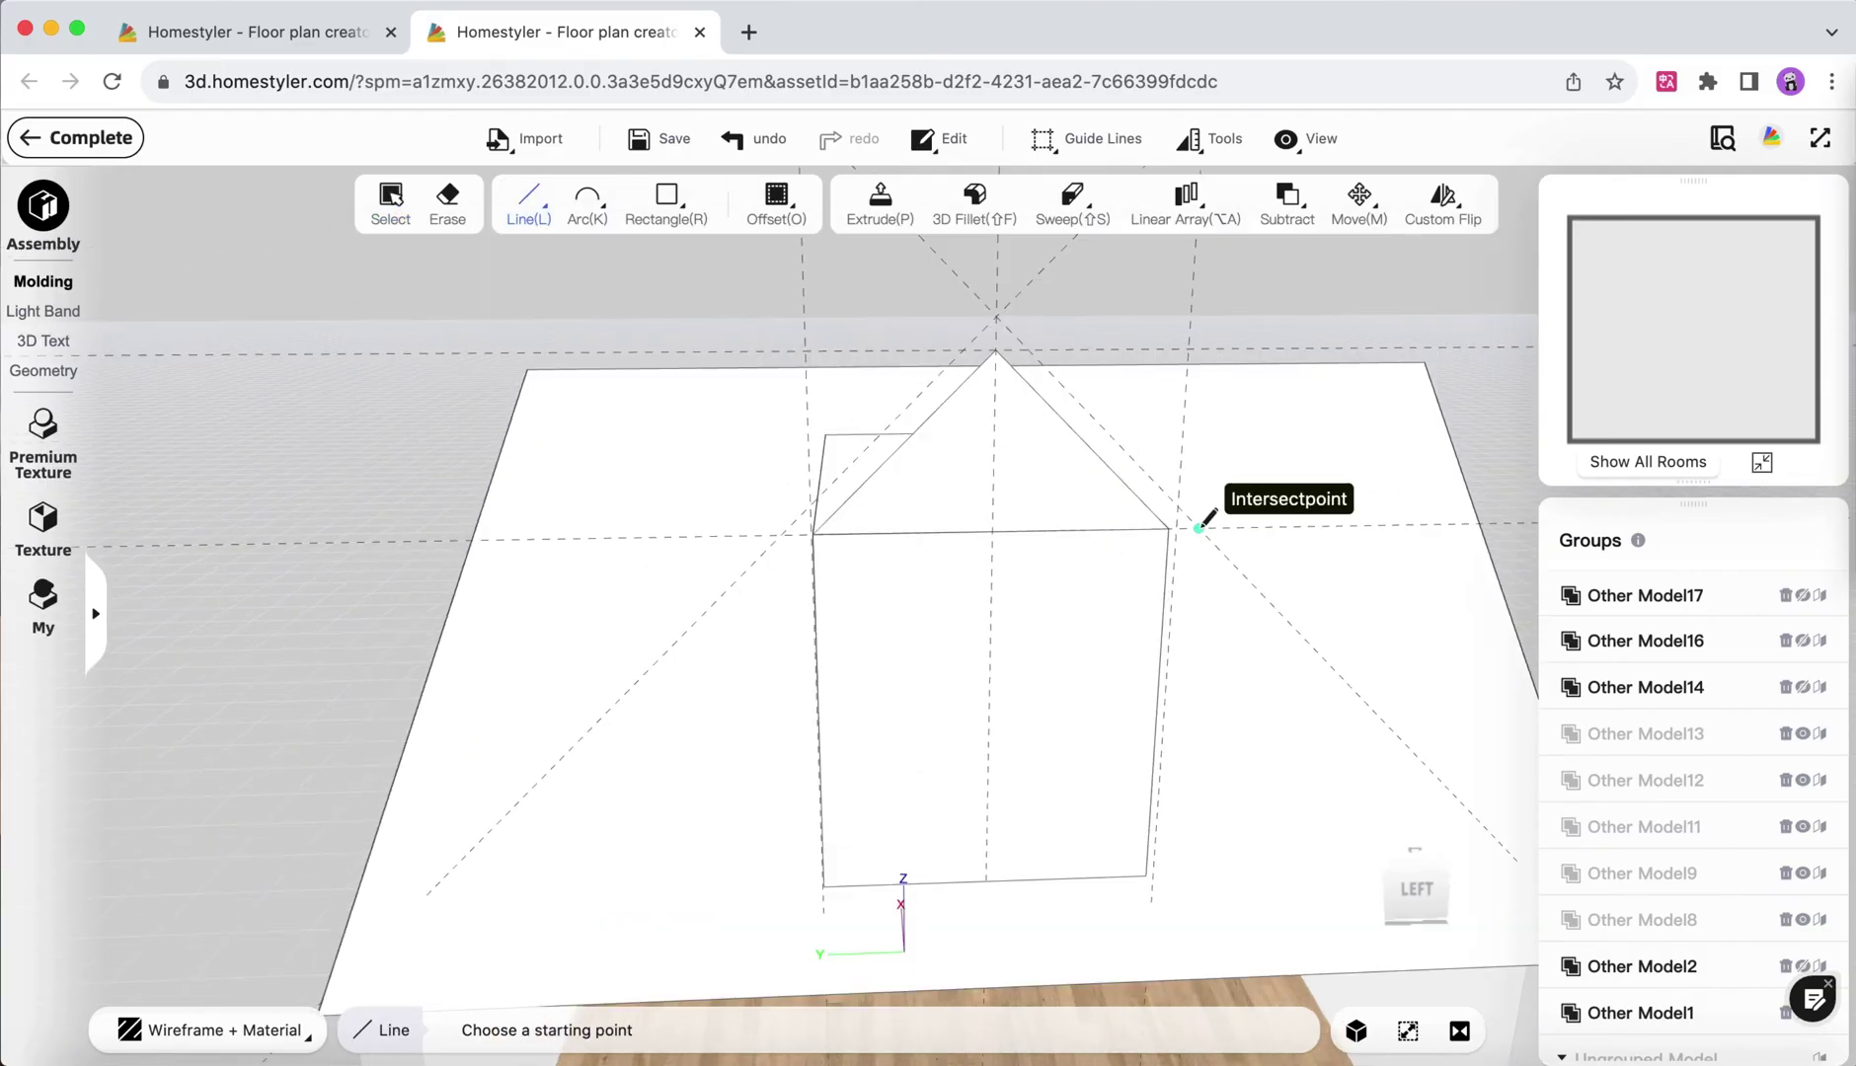
left_click(1199, 529)
left_click(996, 316)
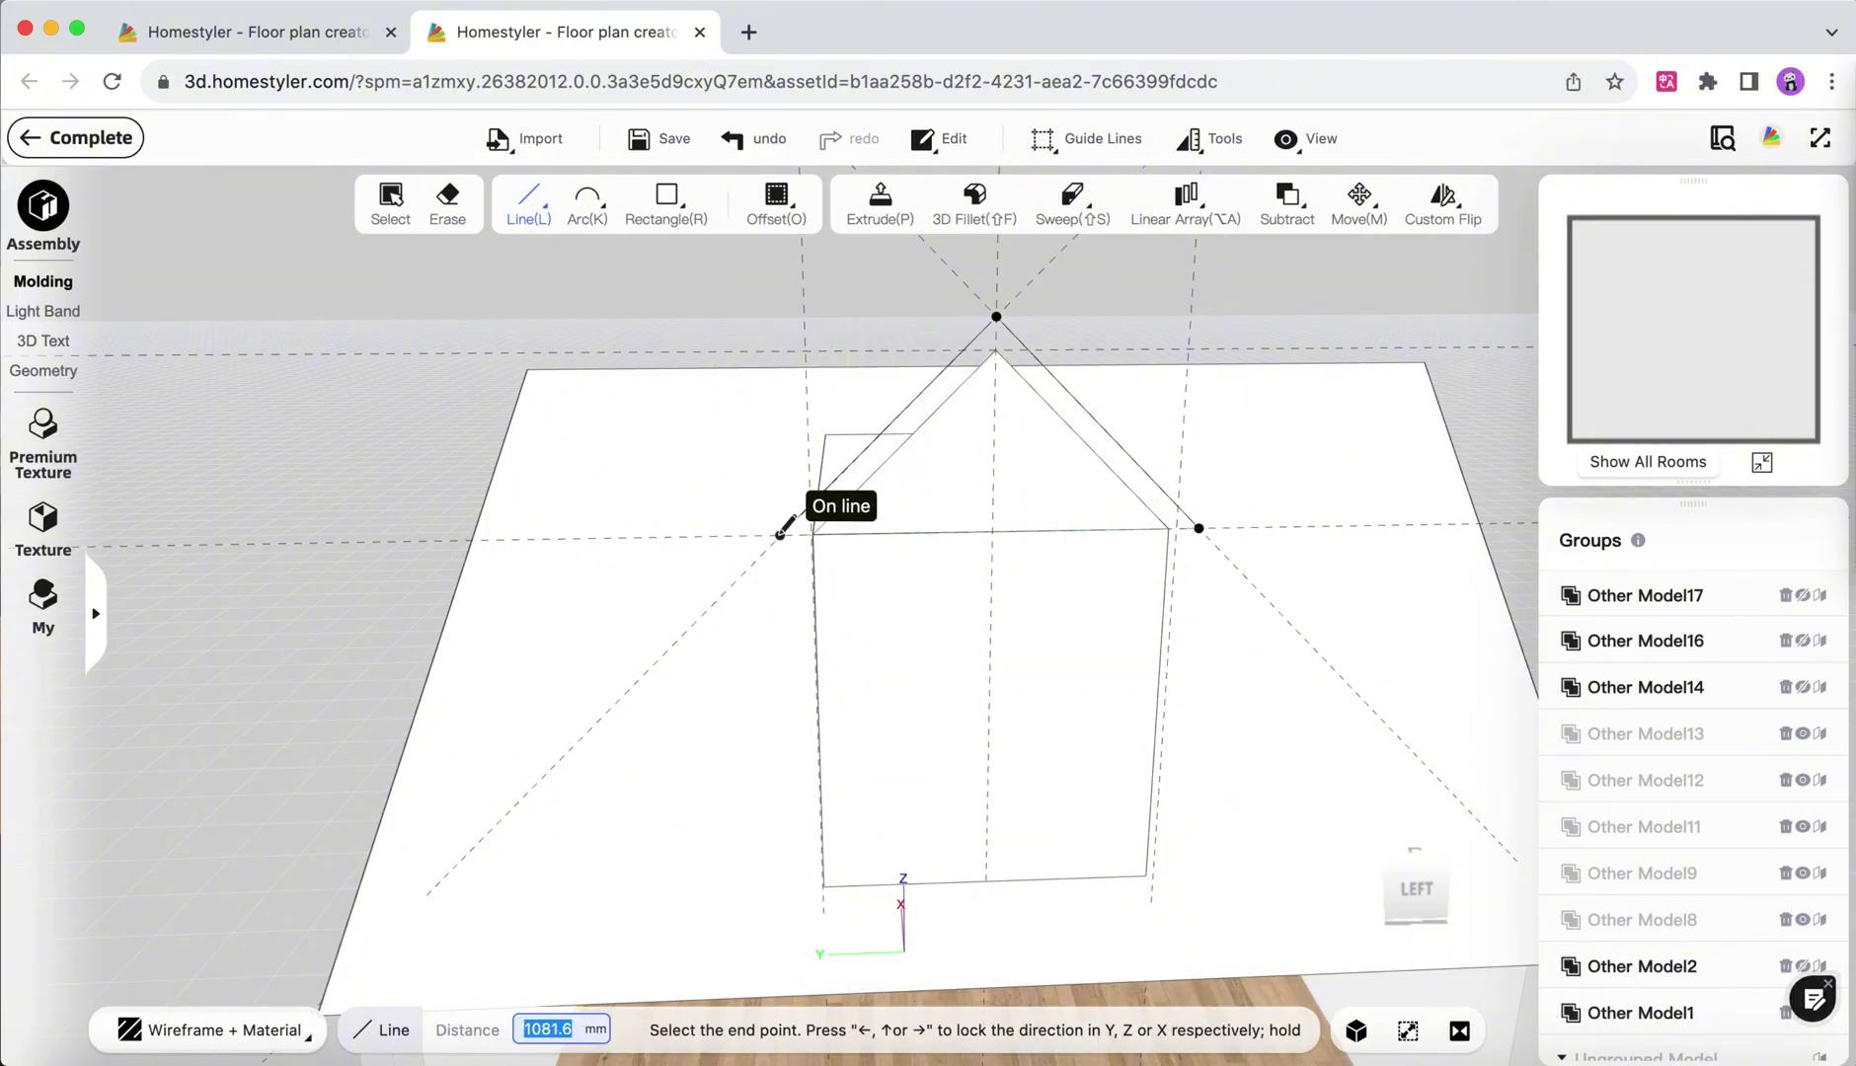
left_click(781, 534)
left_click(813, 535)
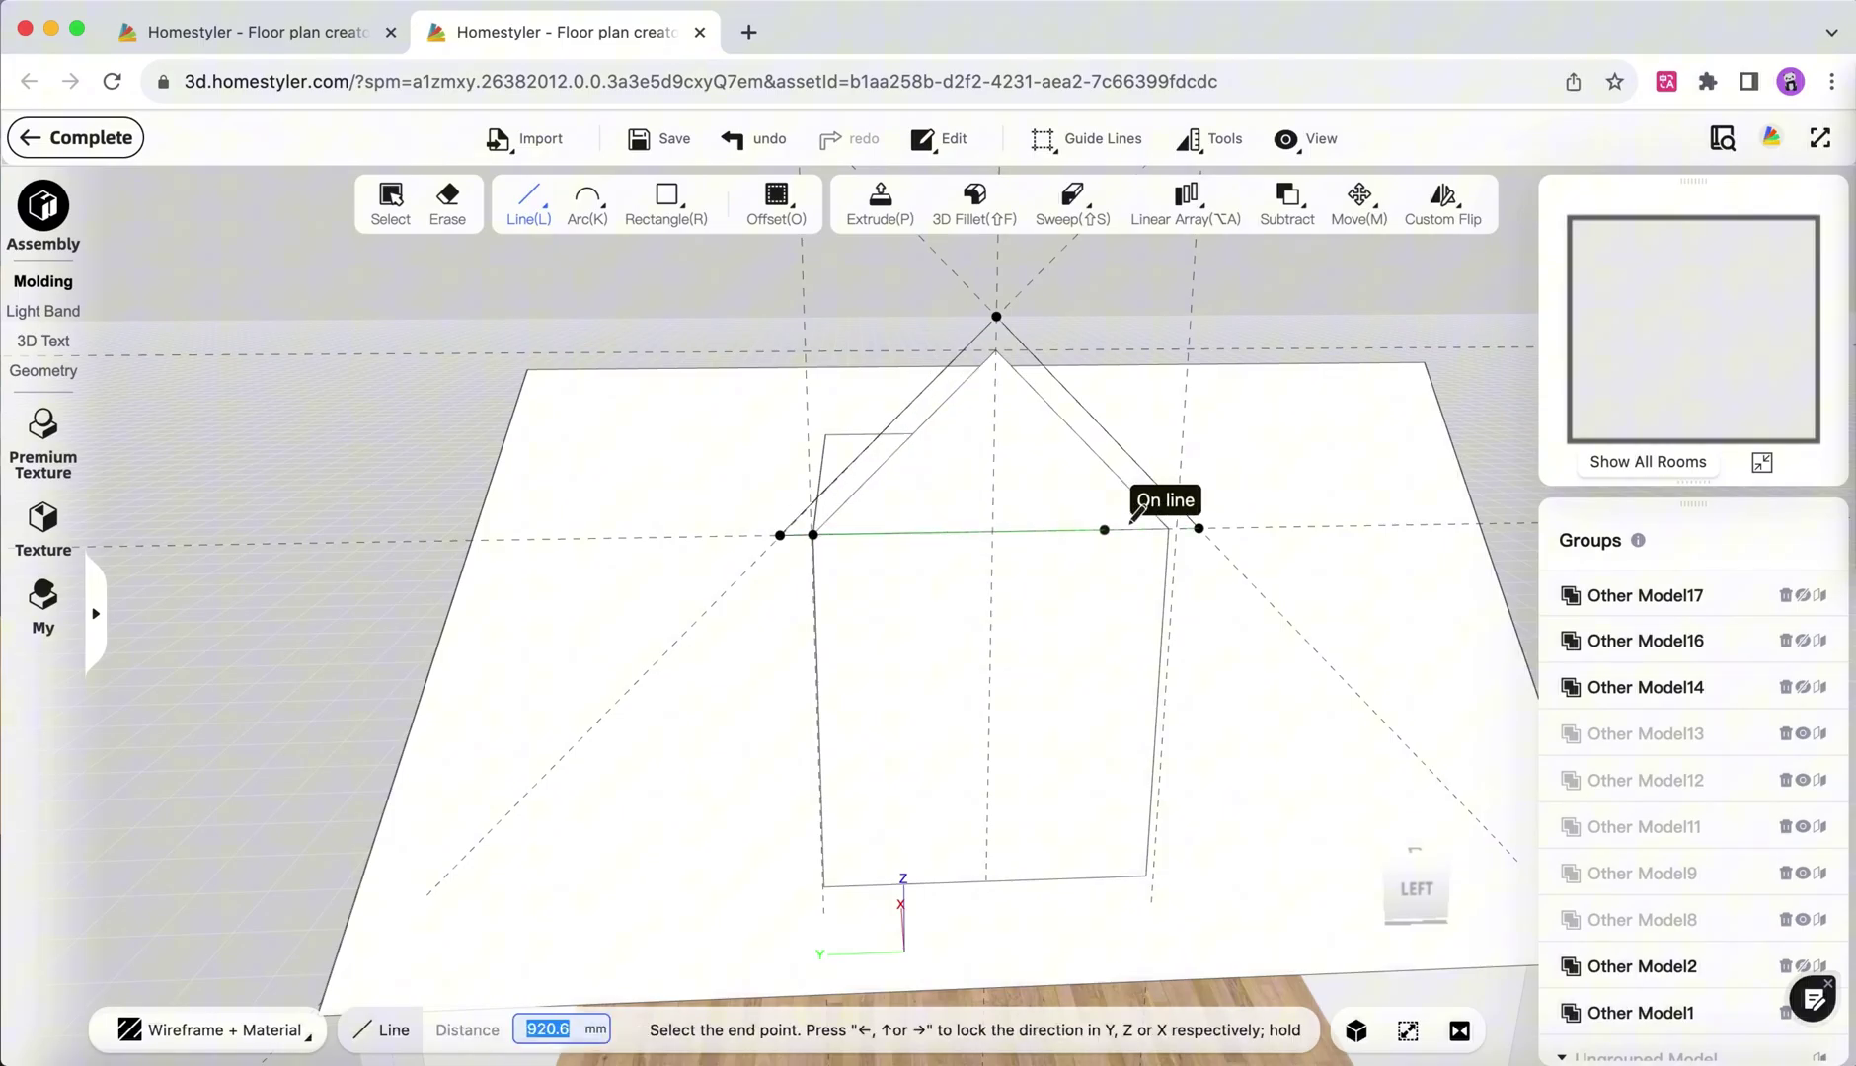
left_click(1171, 529)
key("Escape")
Extrude the sloping roof band around the gable back toward the main roof by about 2002 mm.
left_click_drag(632, 541, 681, 575)
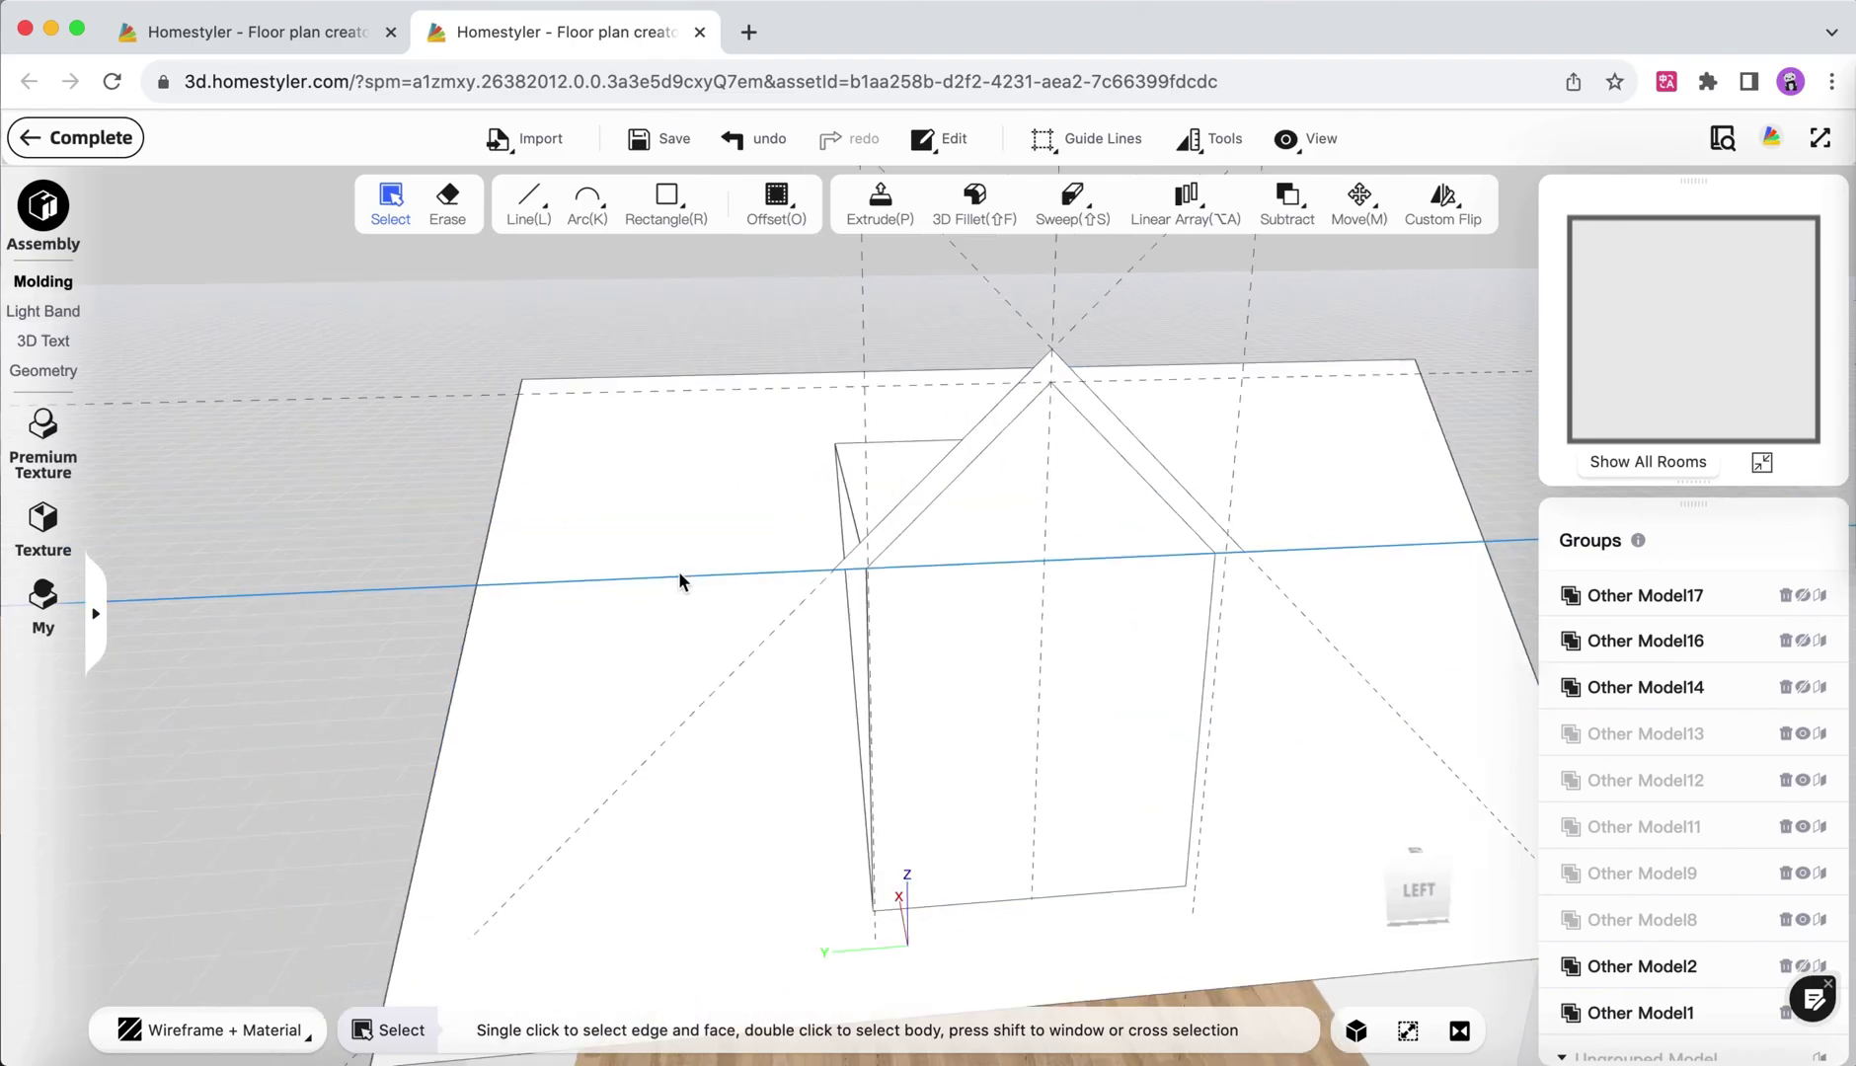
middle_click_drag(679, 581, 738, 605)
key("p")
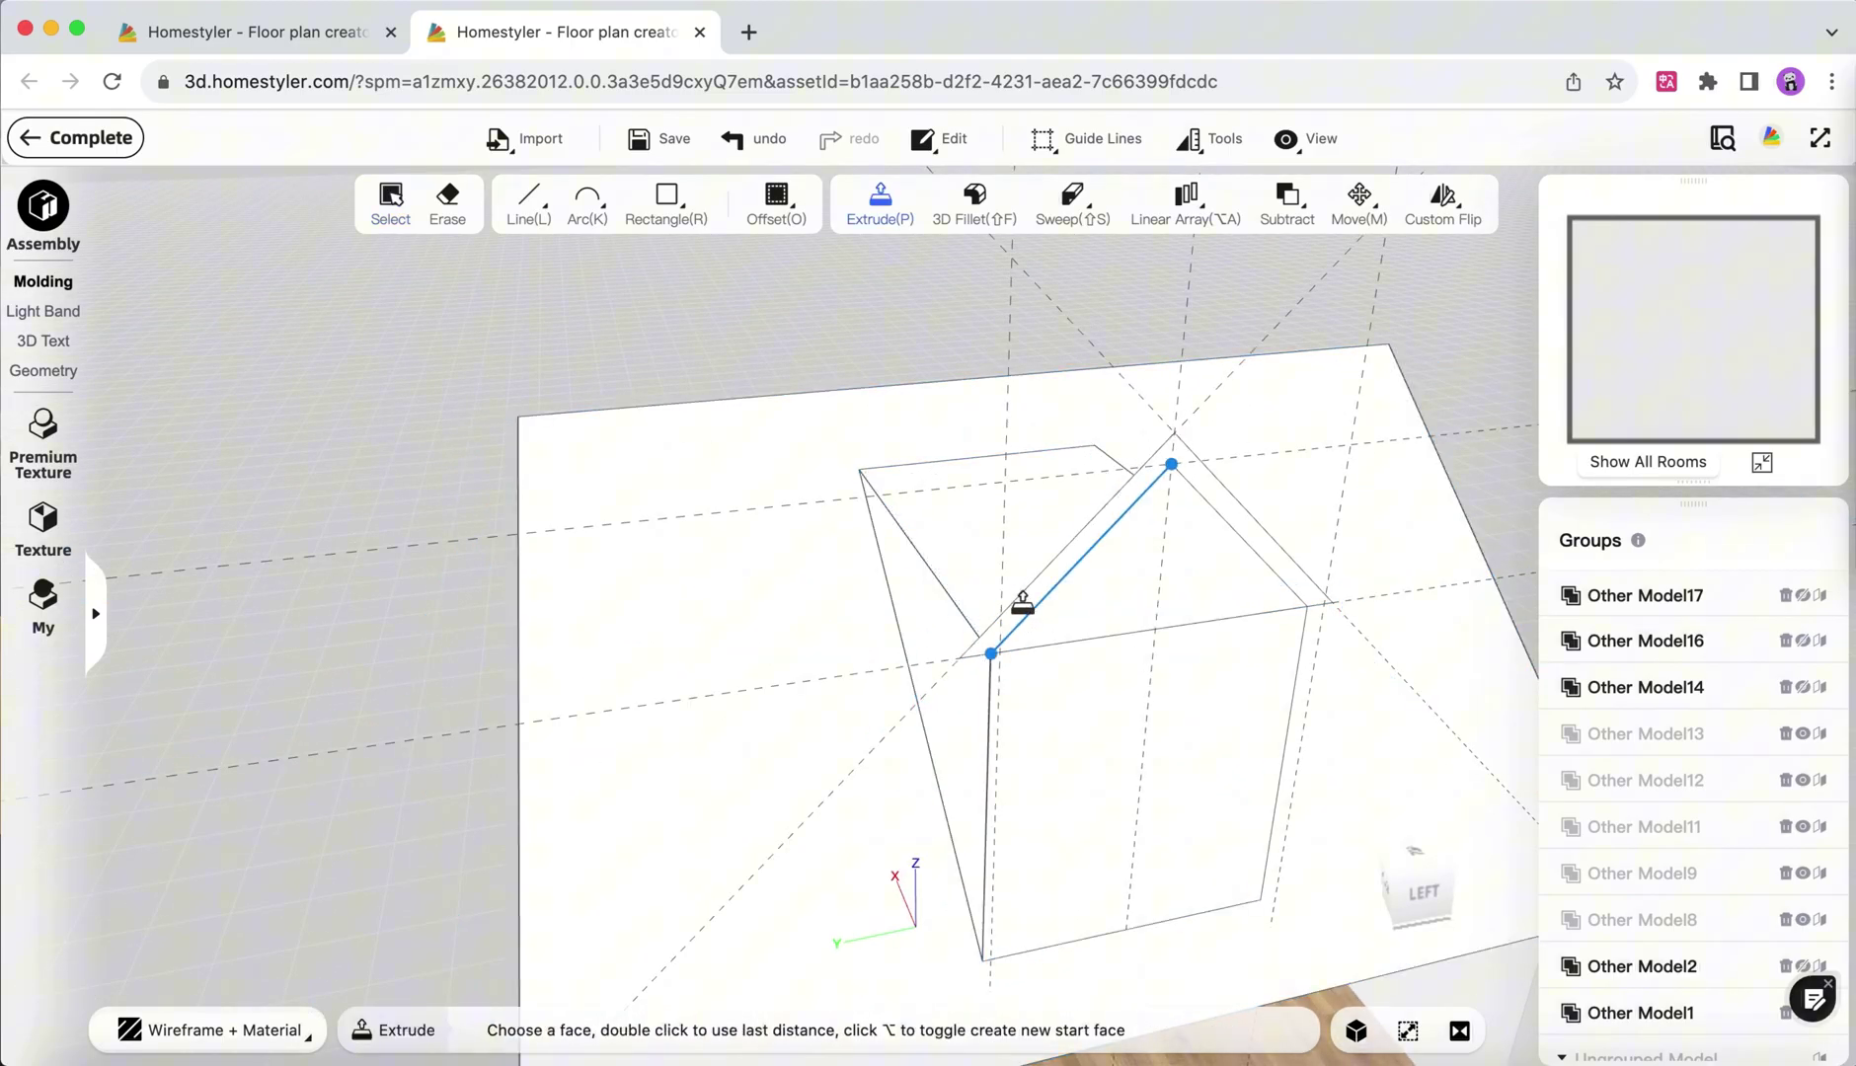
left_click(1031, 593)
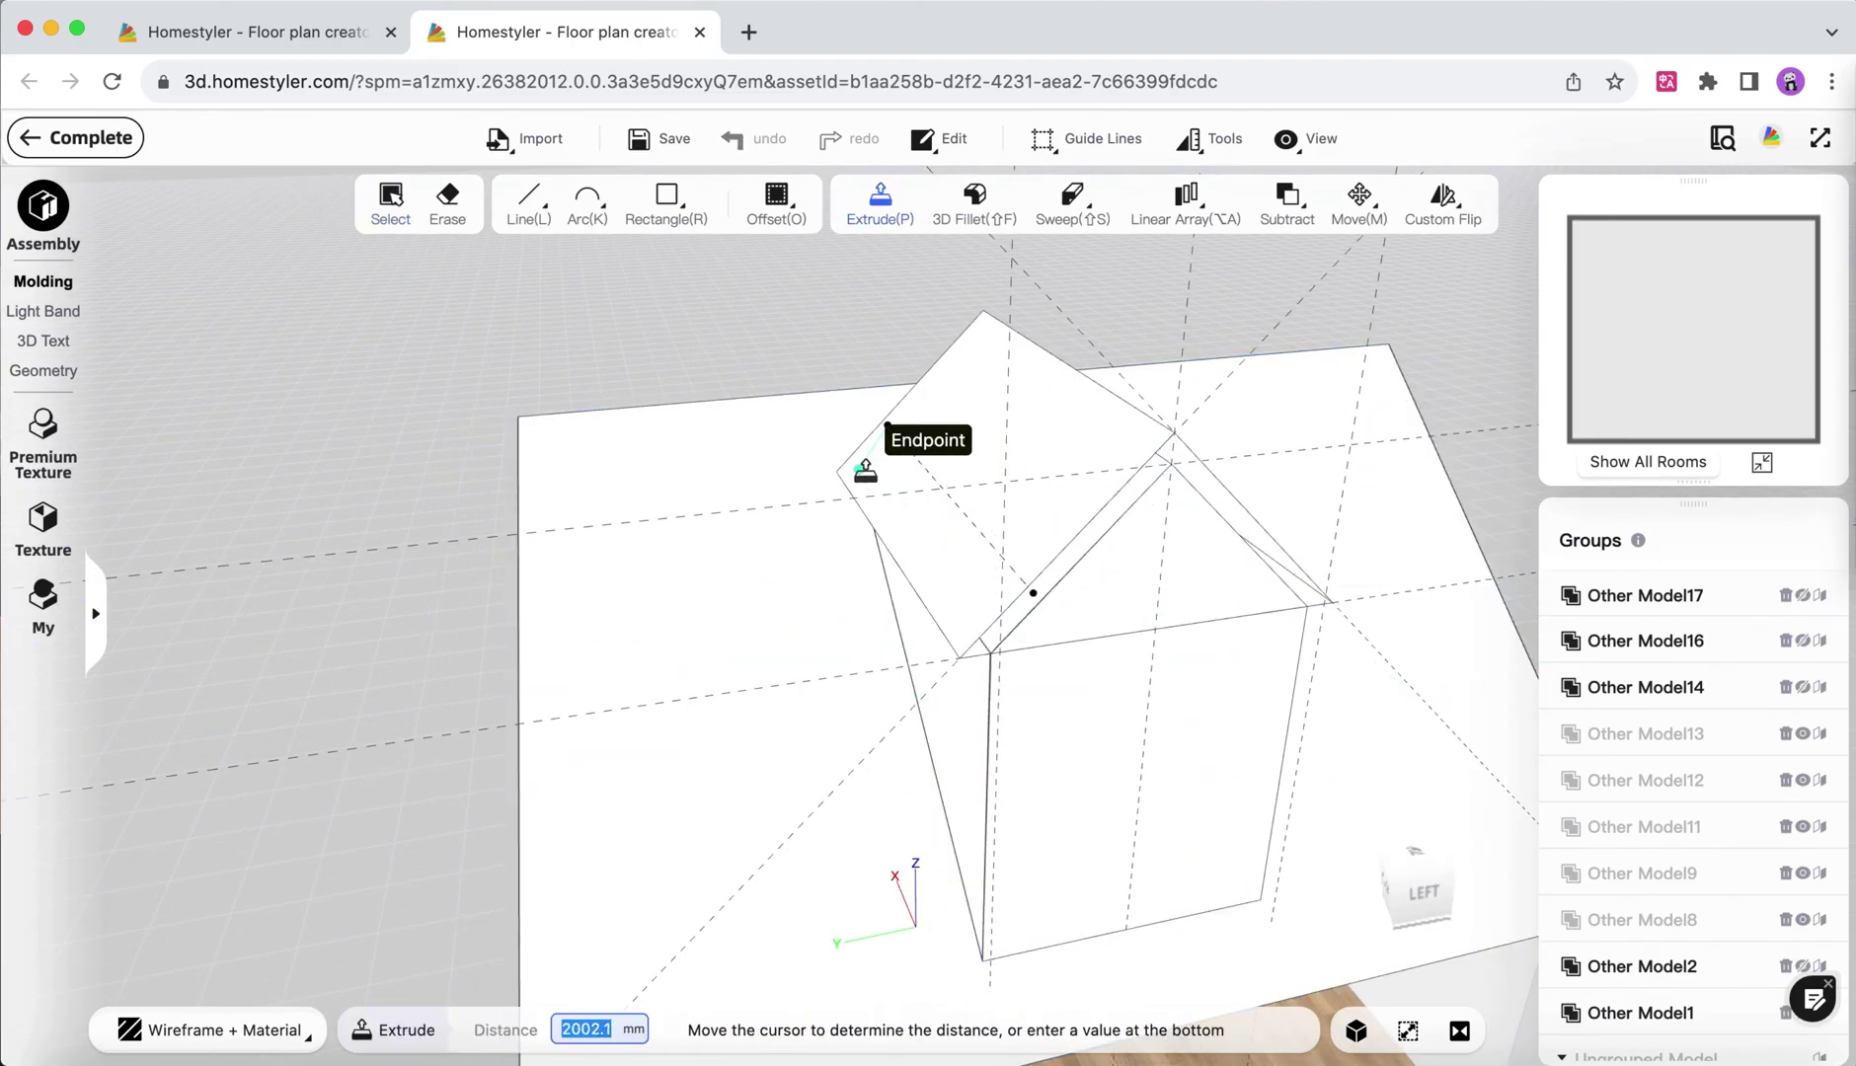
left_click(865, 470)
key("Escape")
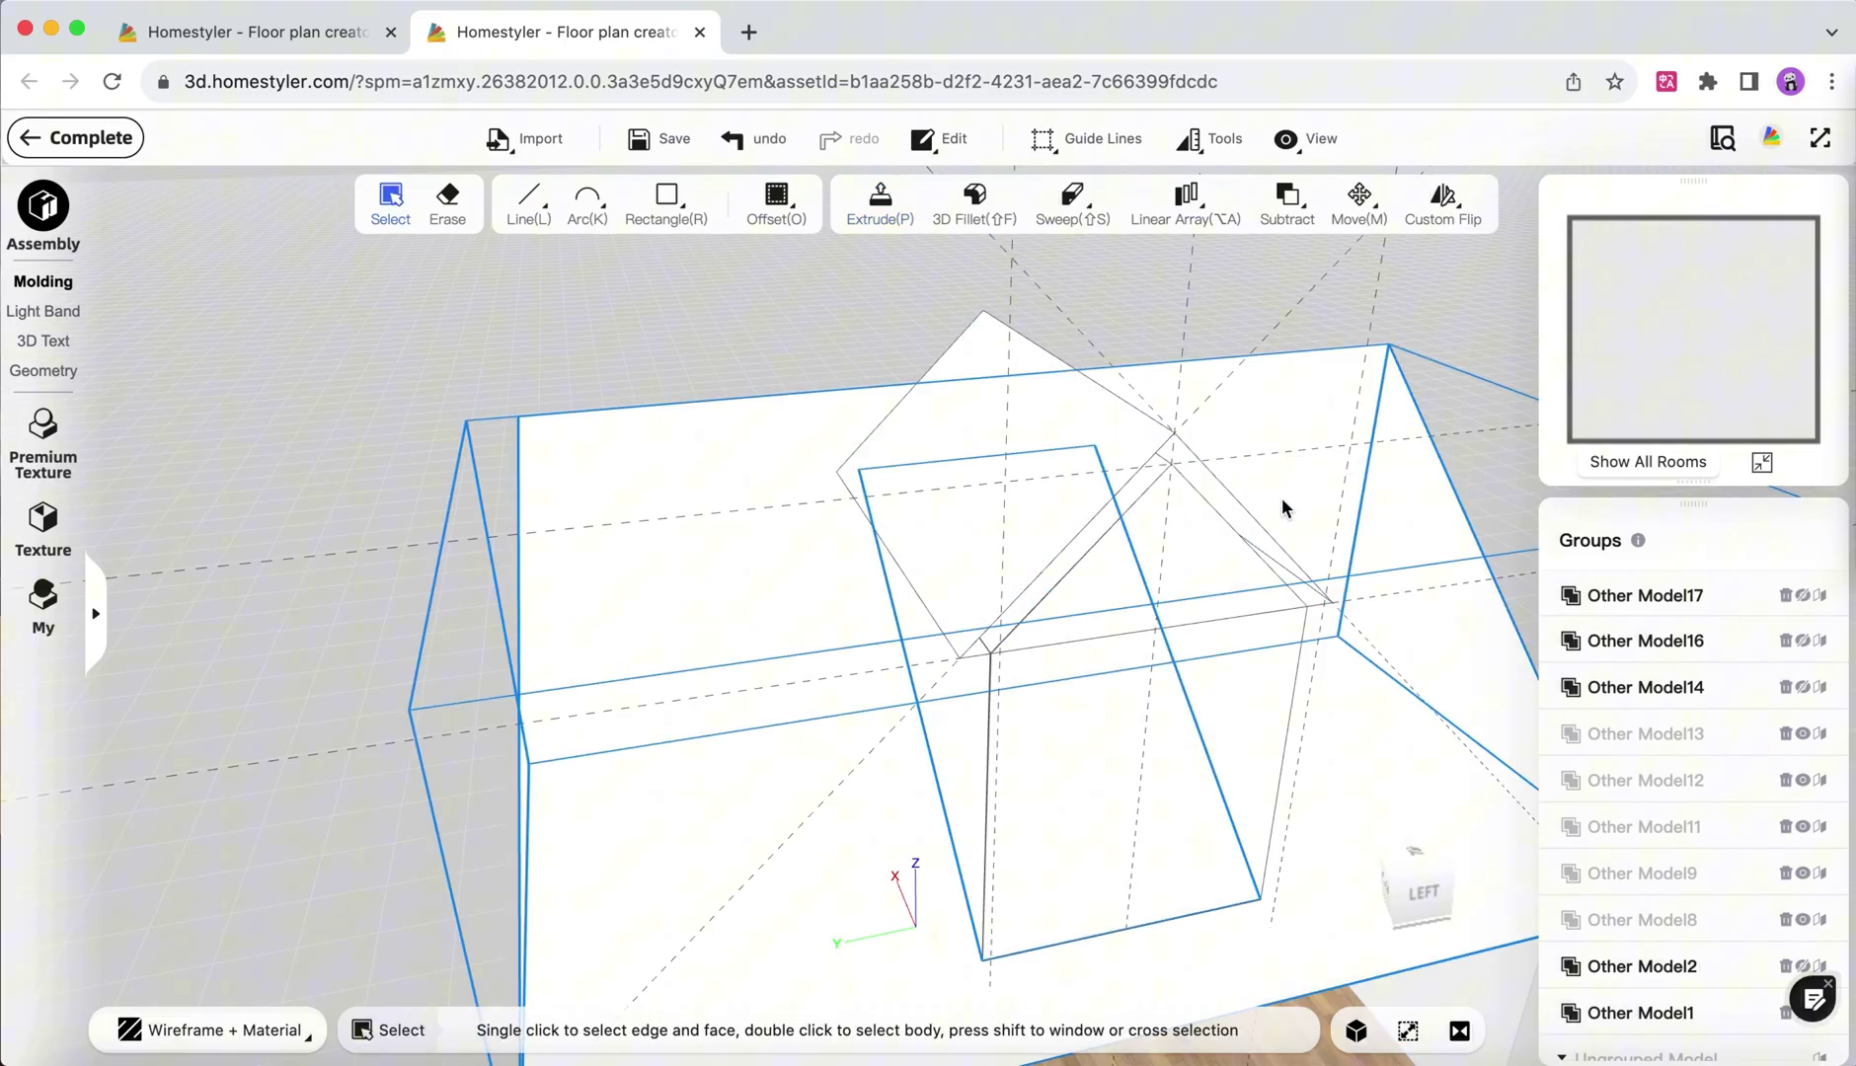
Try to trace the V-shaped front outline of the dormer roof with lines, starting from its outer peak.
middle_click_drag(1284, 505, 1030, 463)
key("l")
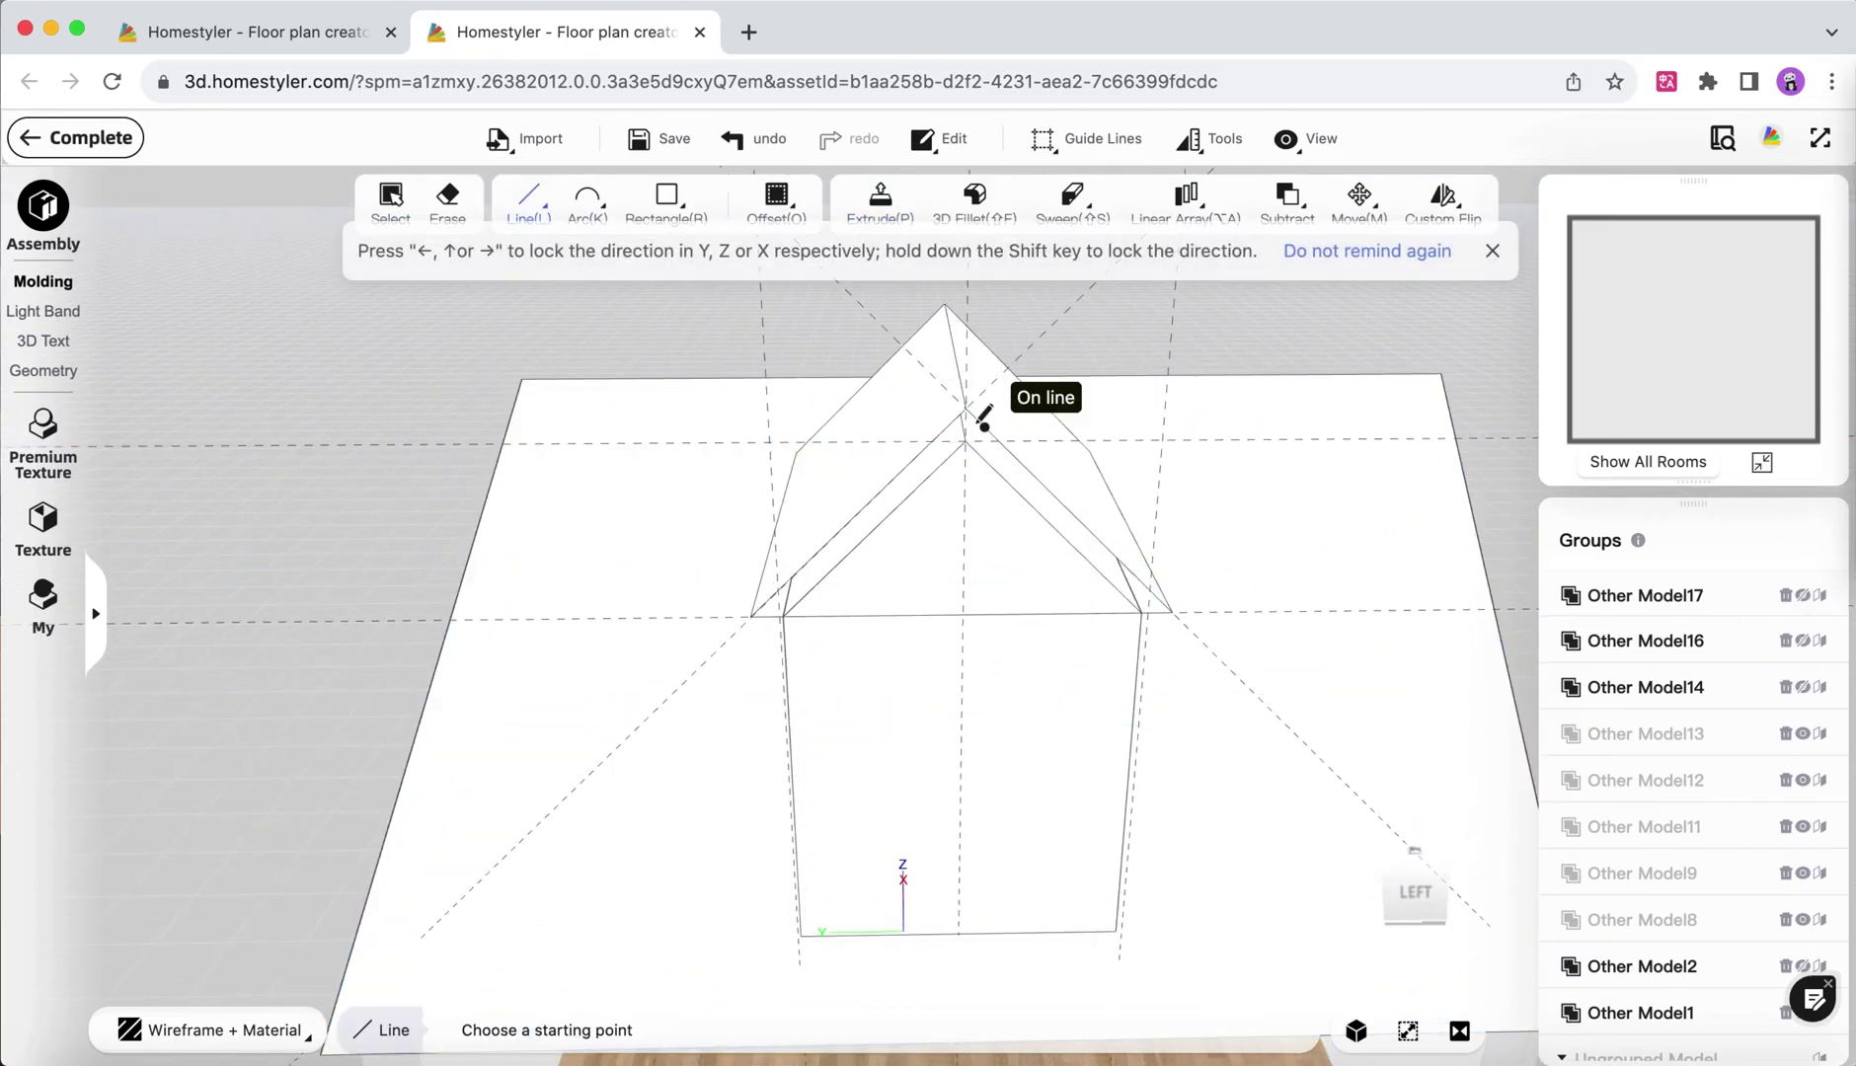
left_click(967, 408)
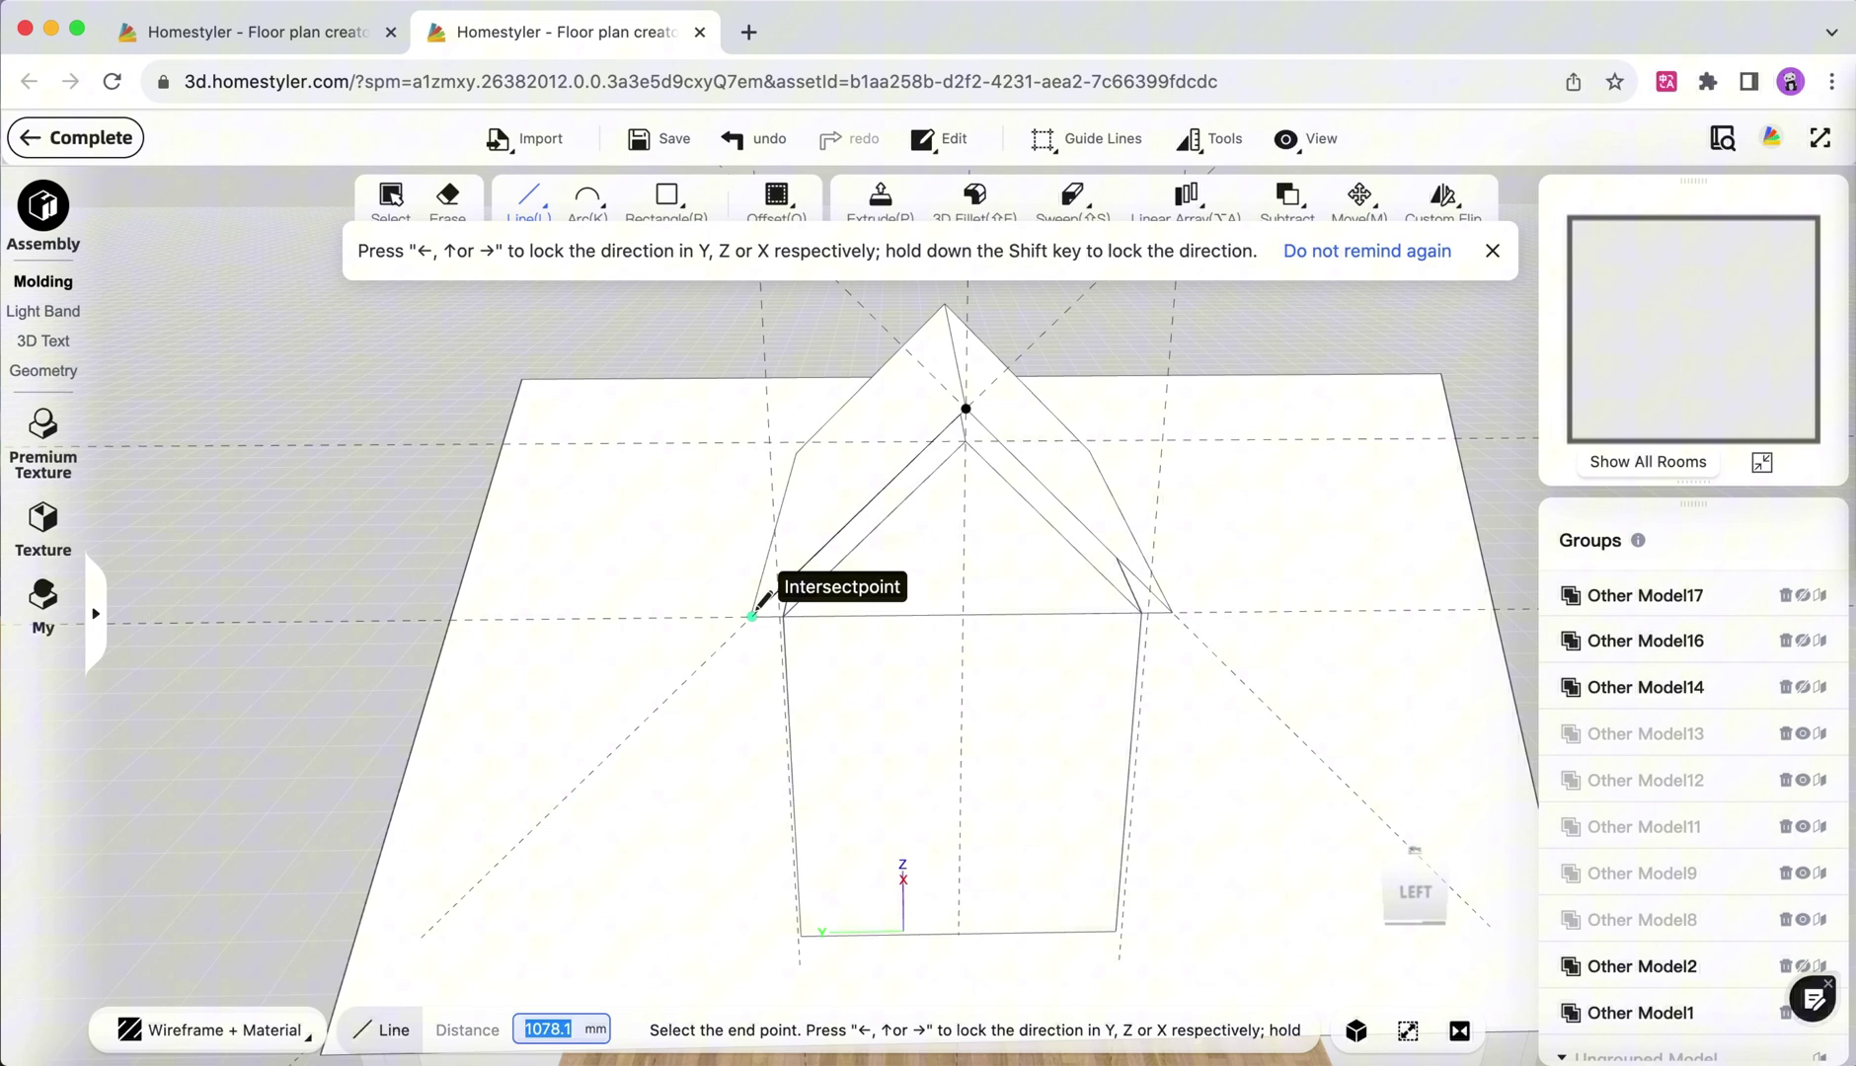
left_click(753, 614)
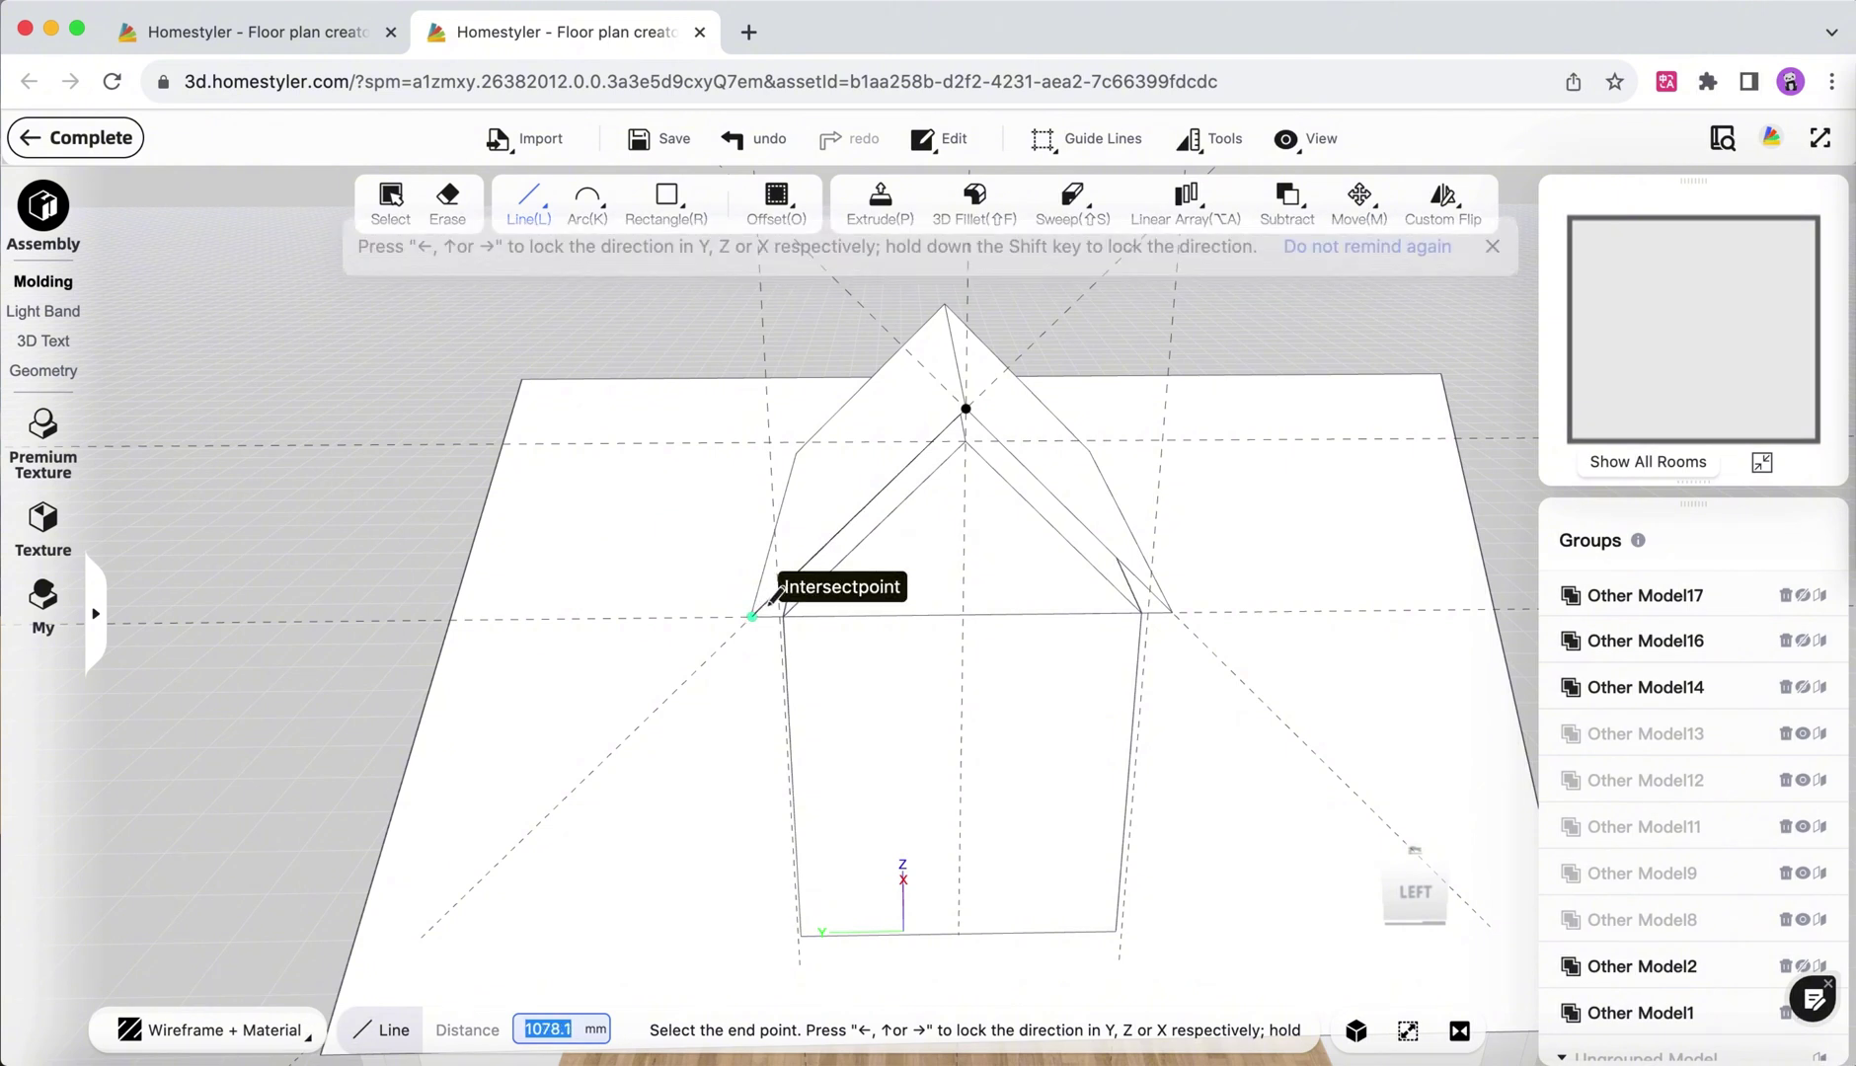
left_click(1174, 612)
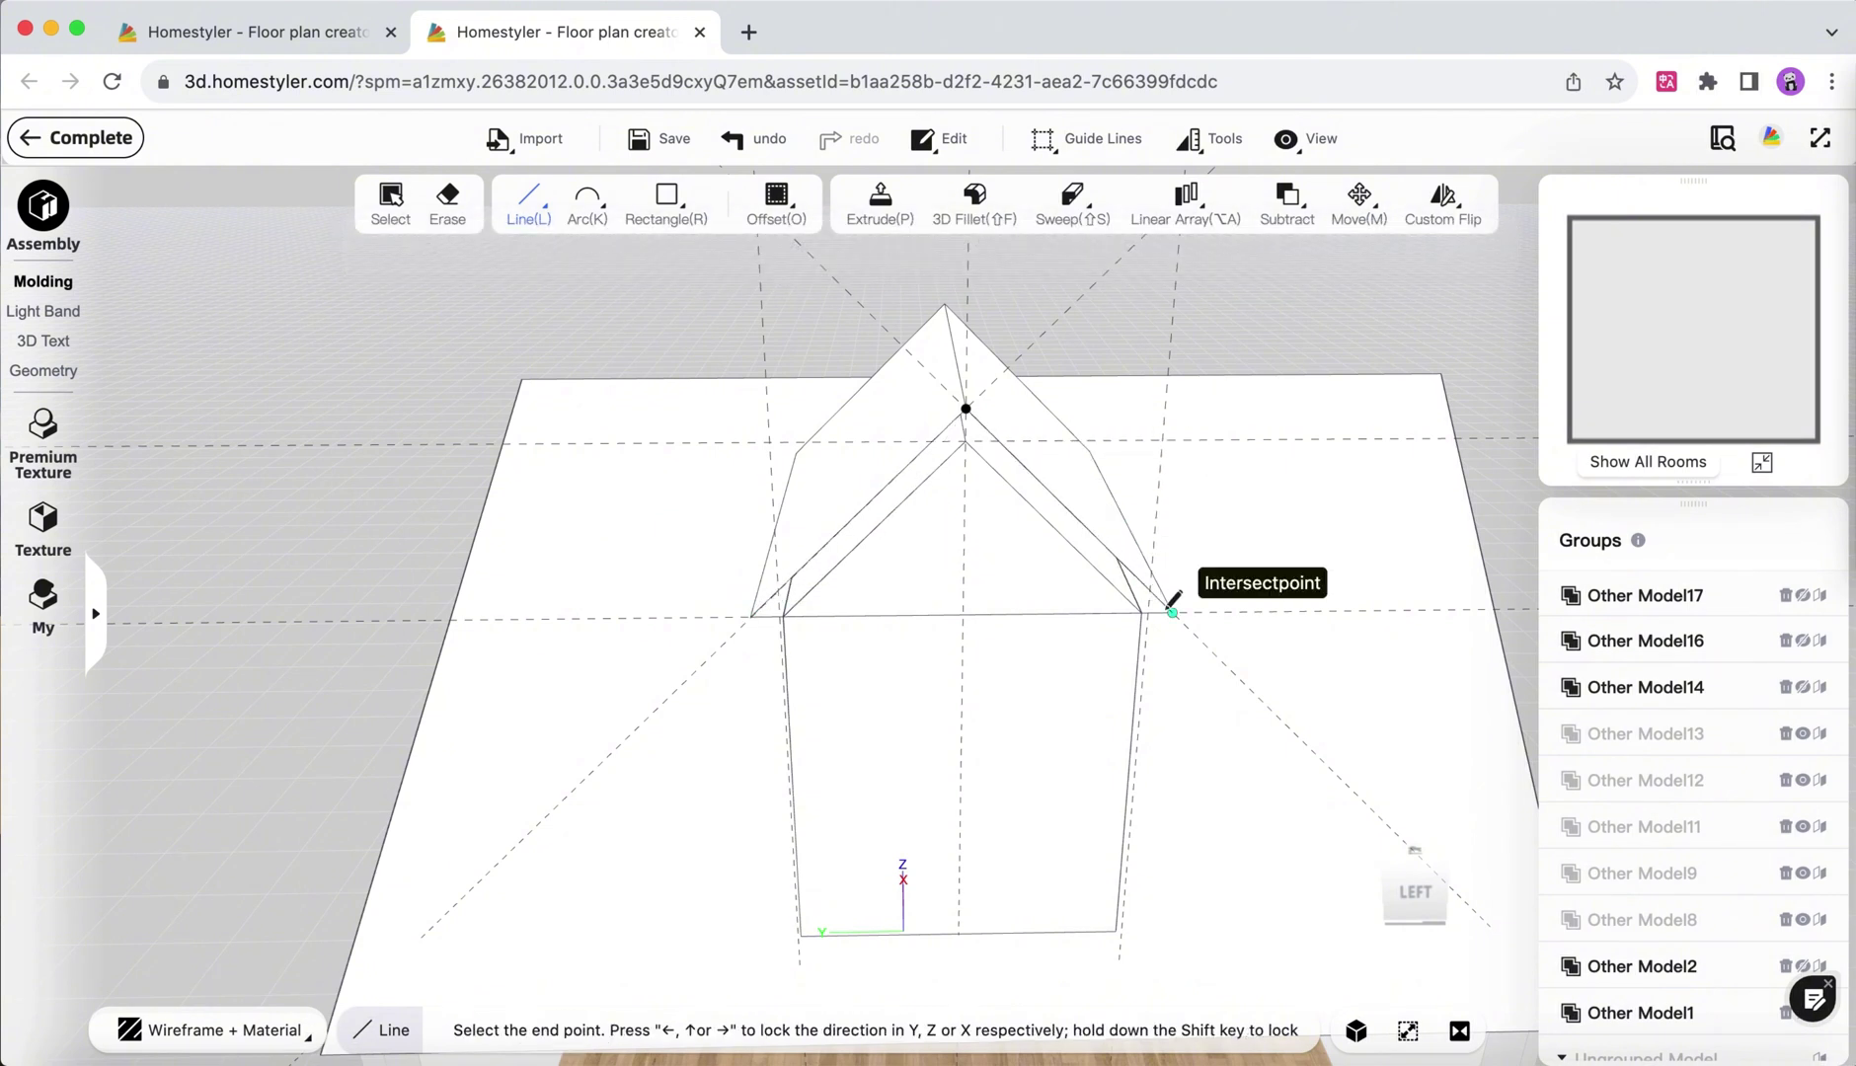
left_click(1123, 569)
left_click(967, 440)
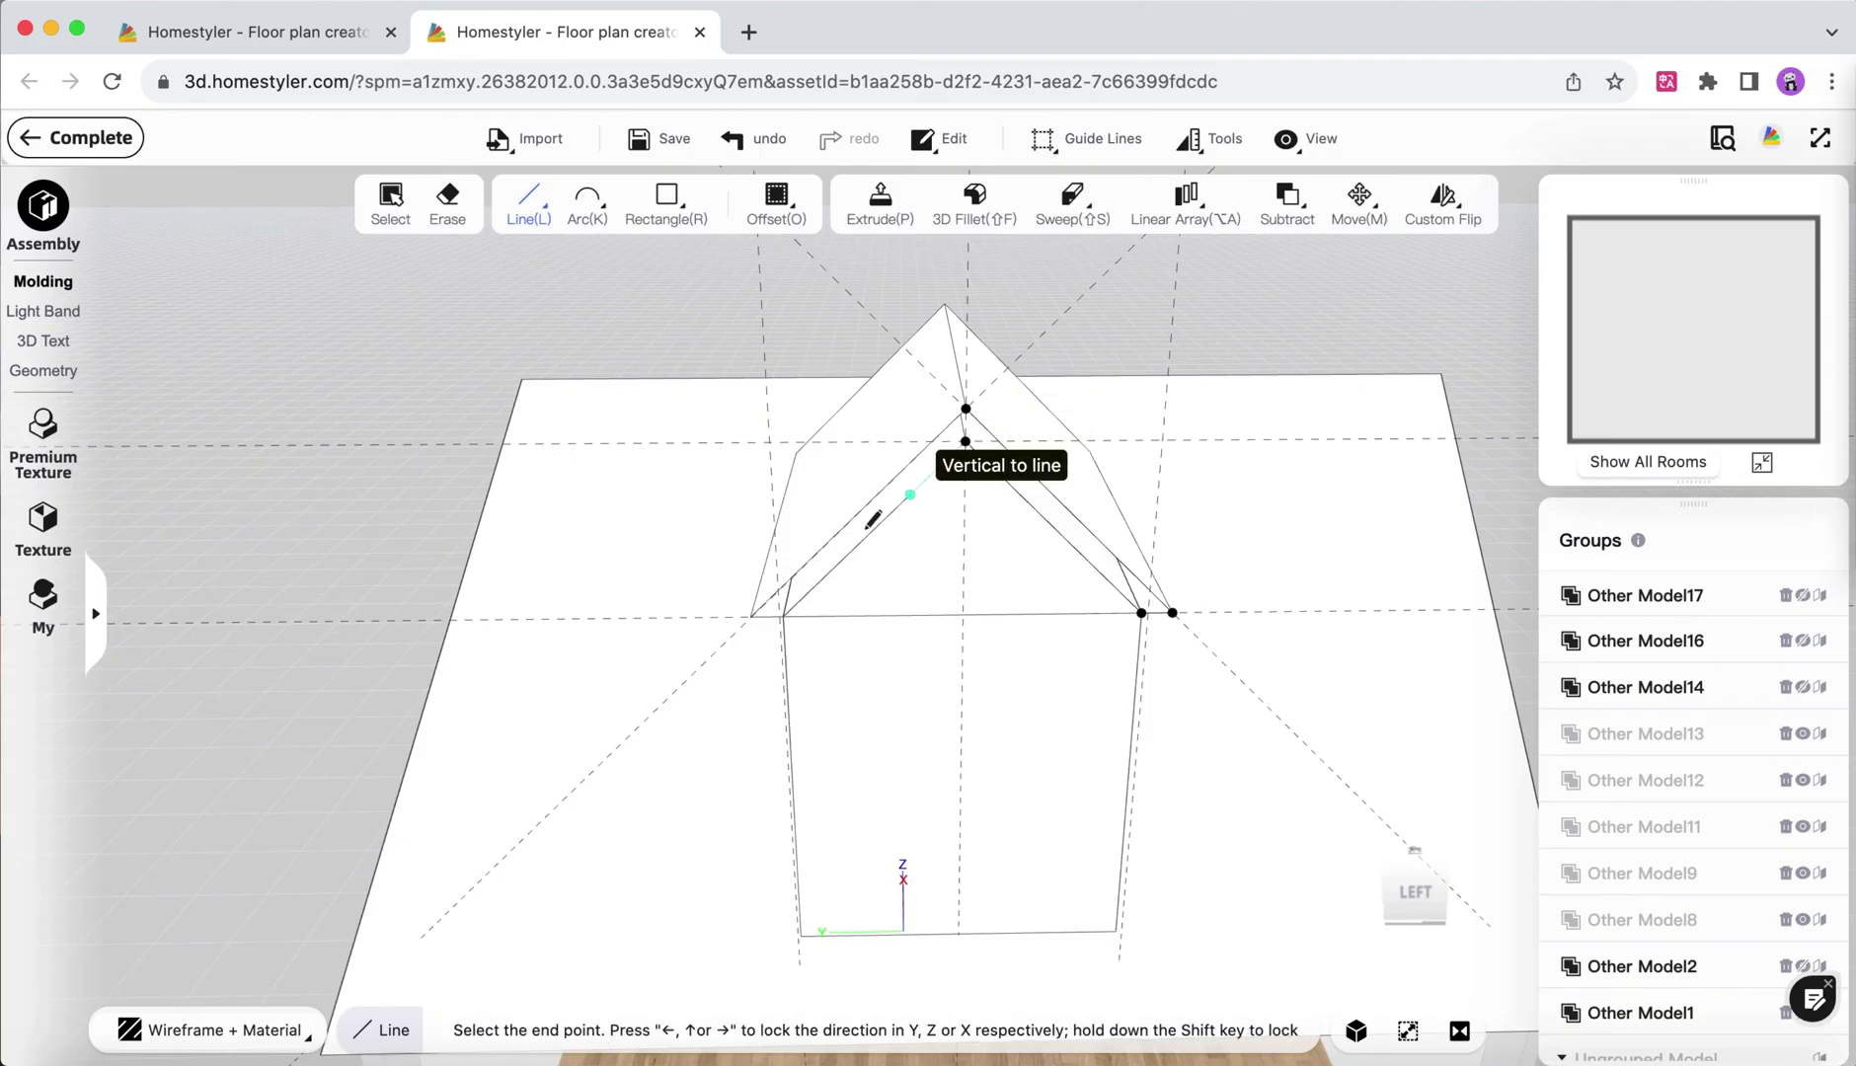
left_click(784, 614)
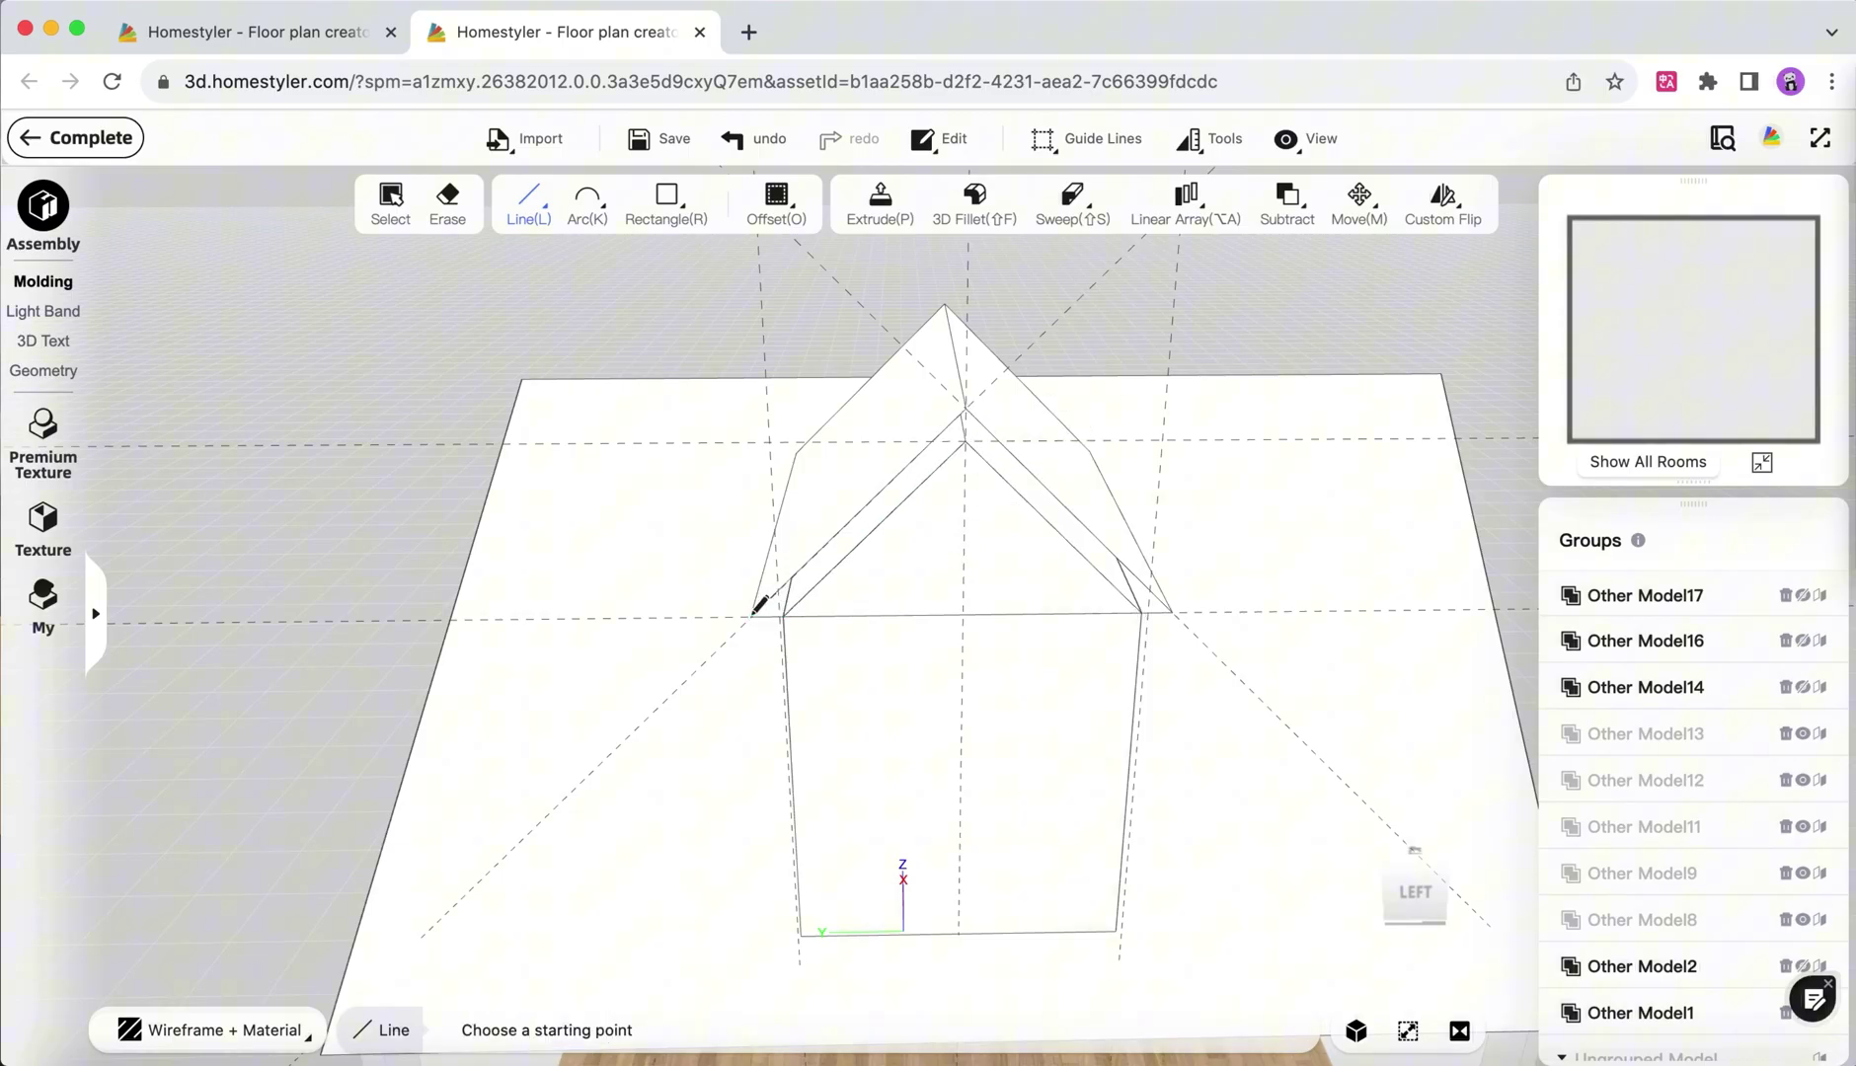
left_click(753, 613)
Trace the V-shaped front face of the dormer roof with lines along its inner and outer gable edges.
middle_click_drag(966, 405, 805, 345)
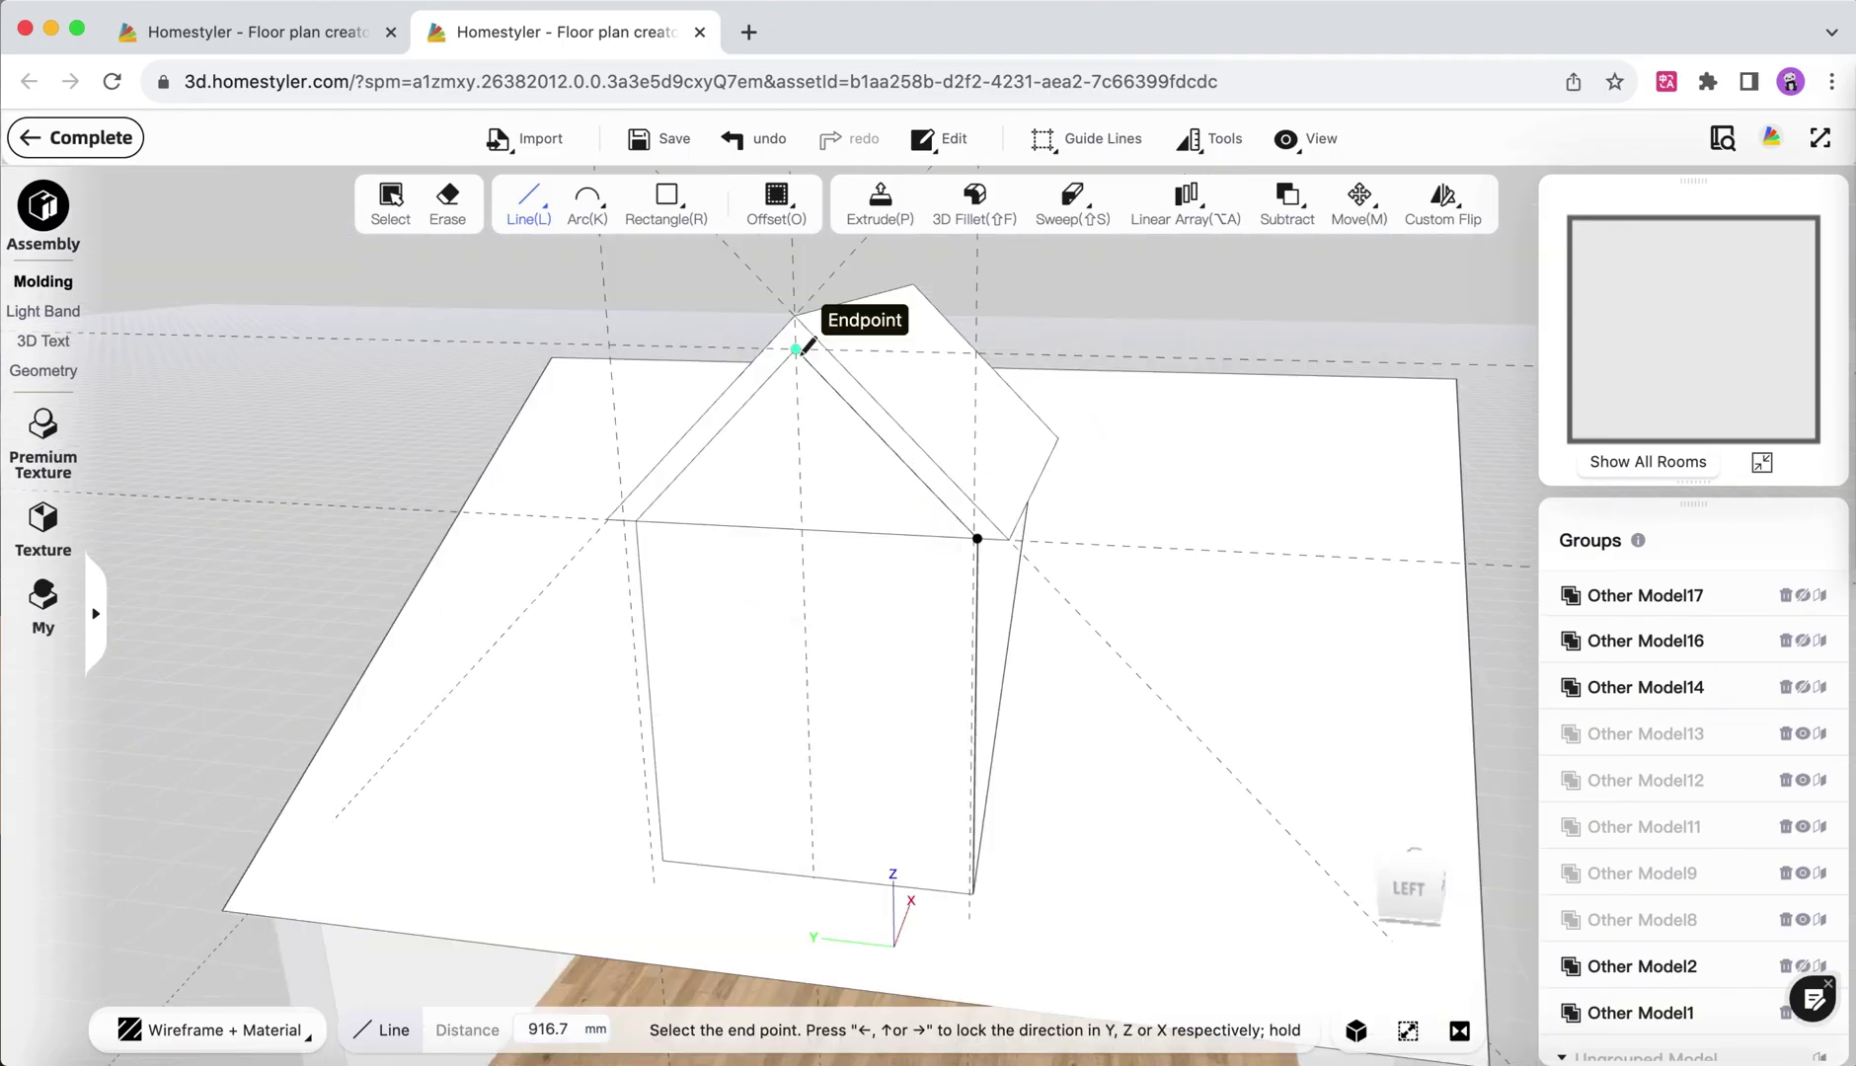
left_click(798, 347)
left_click(606, 520)
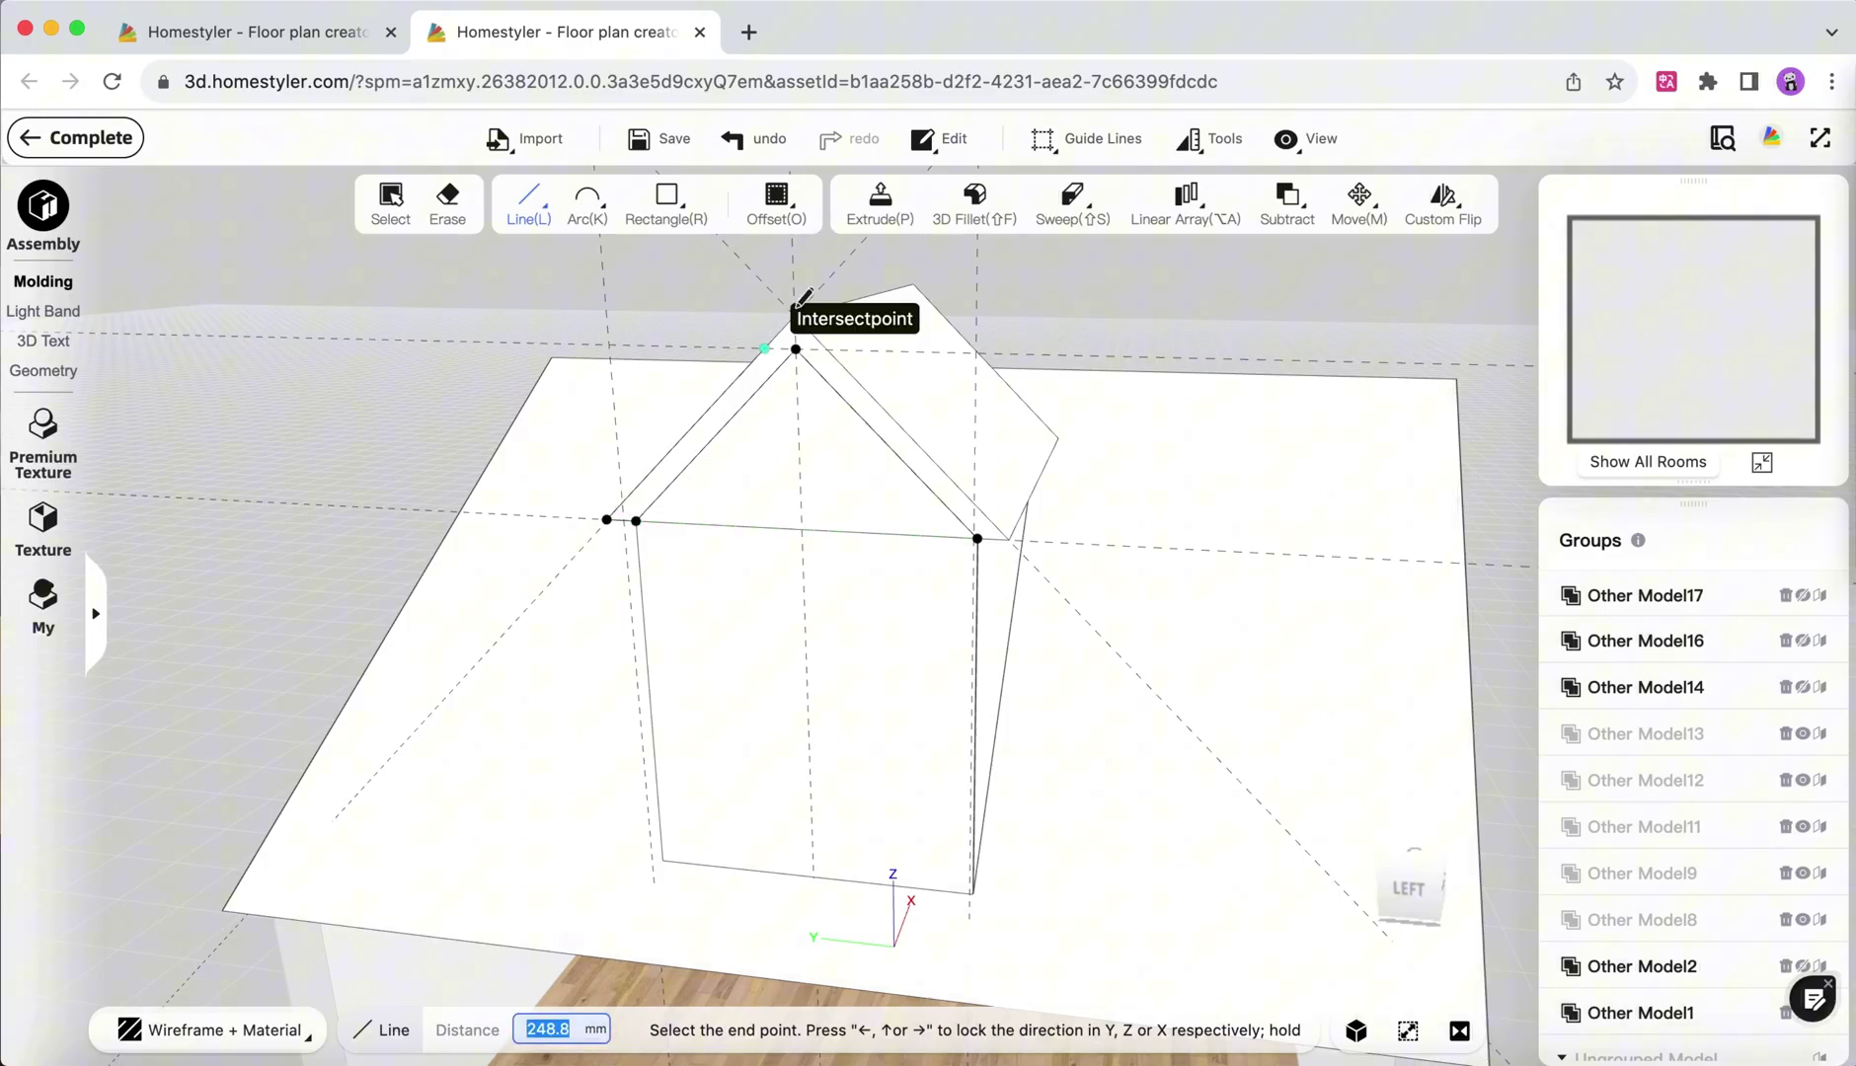
left_click(795, 316)
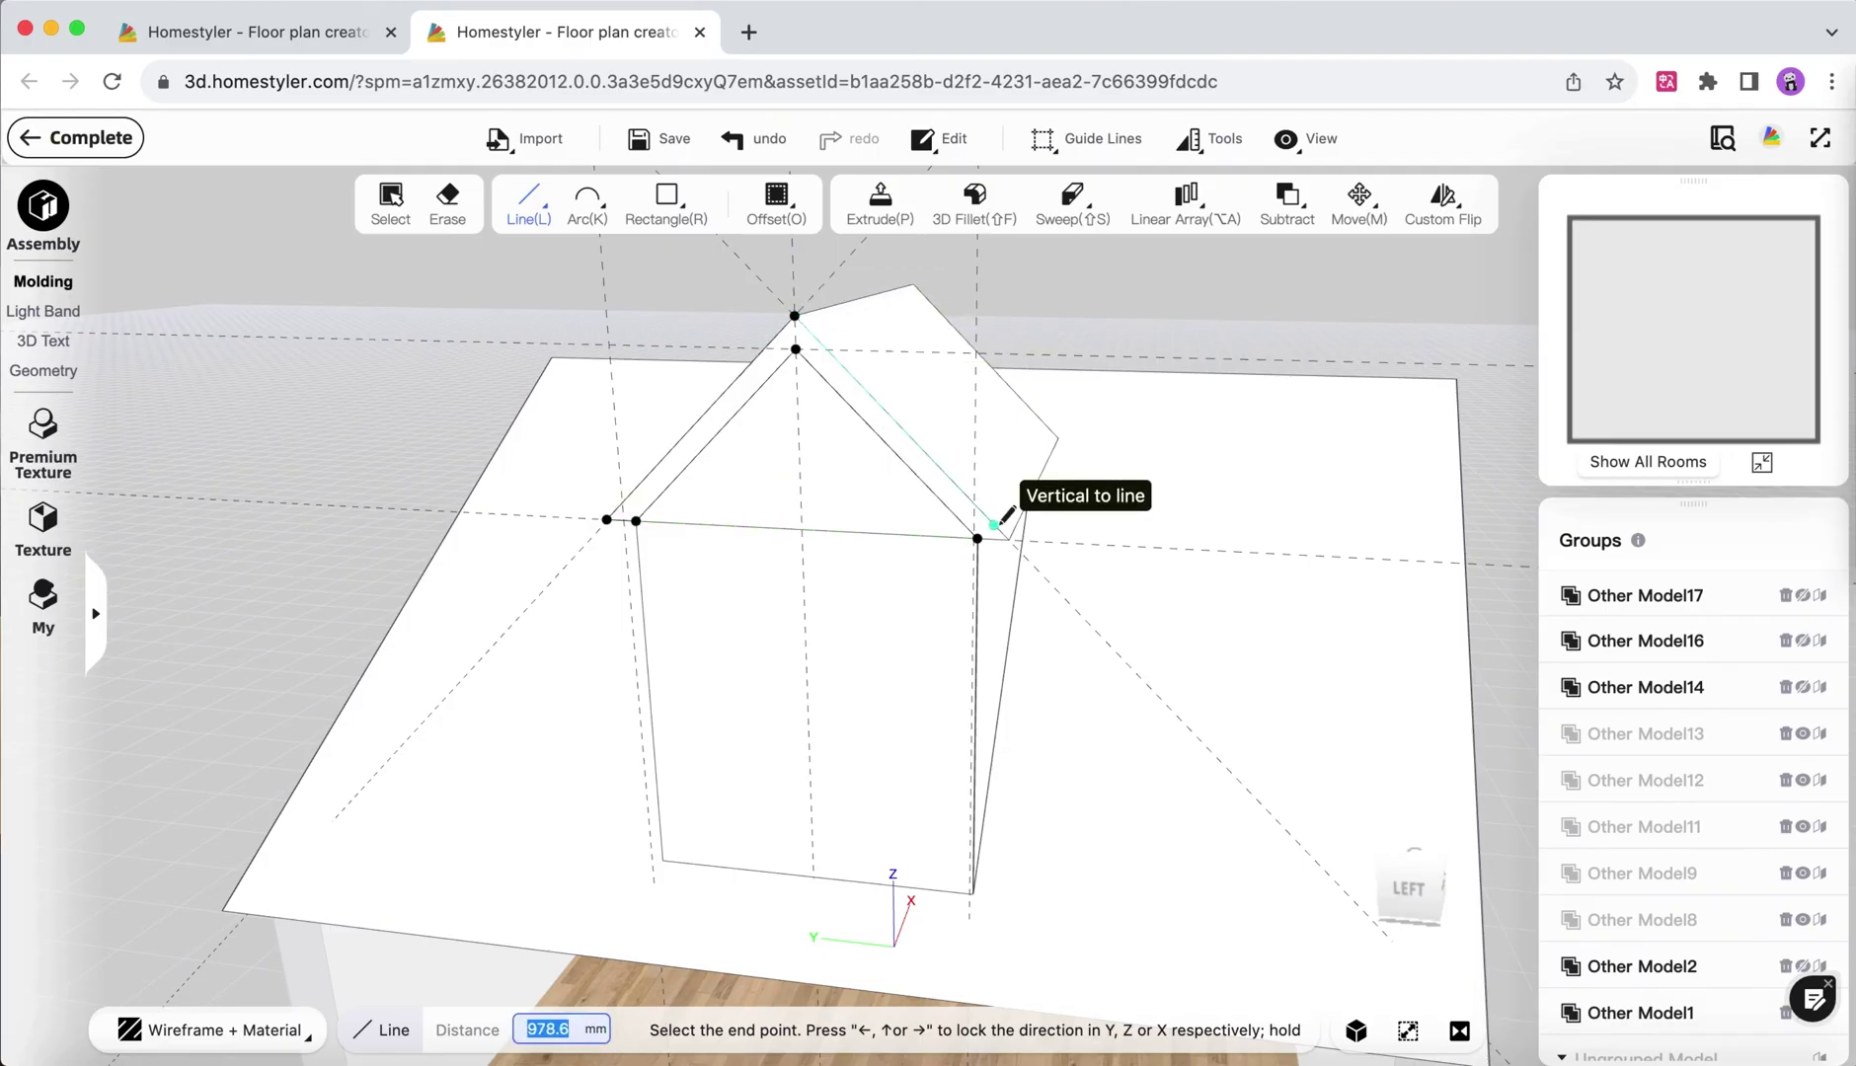
left_click(984, 528)
key("Escape")
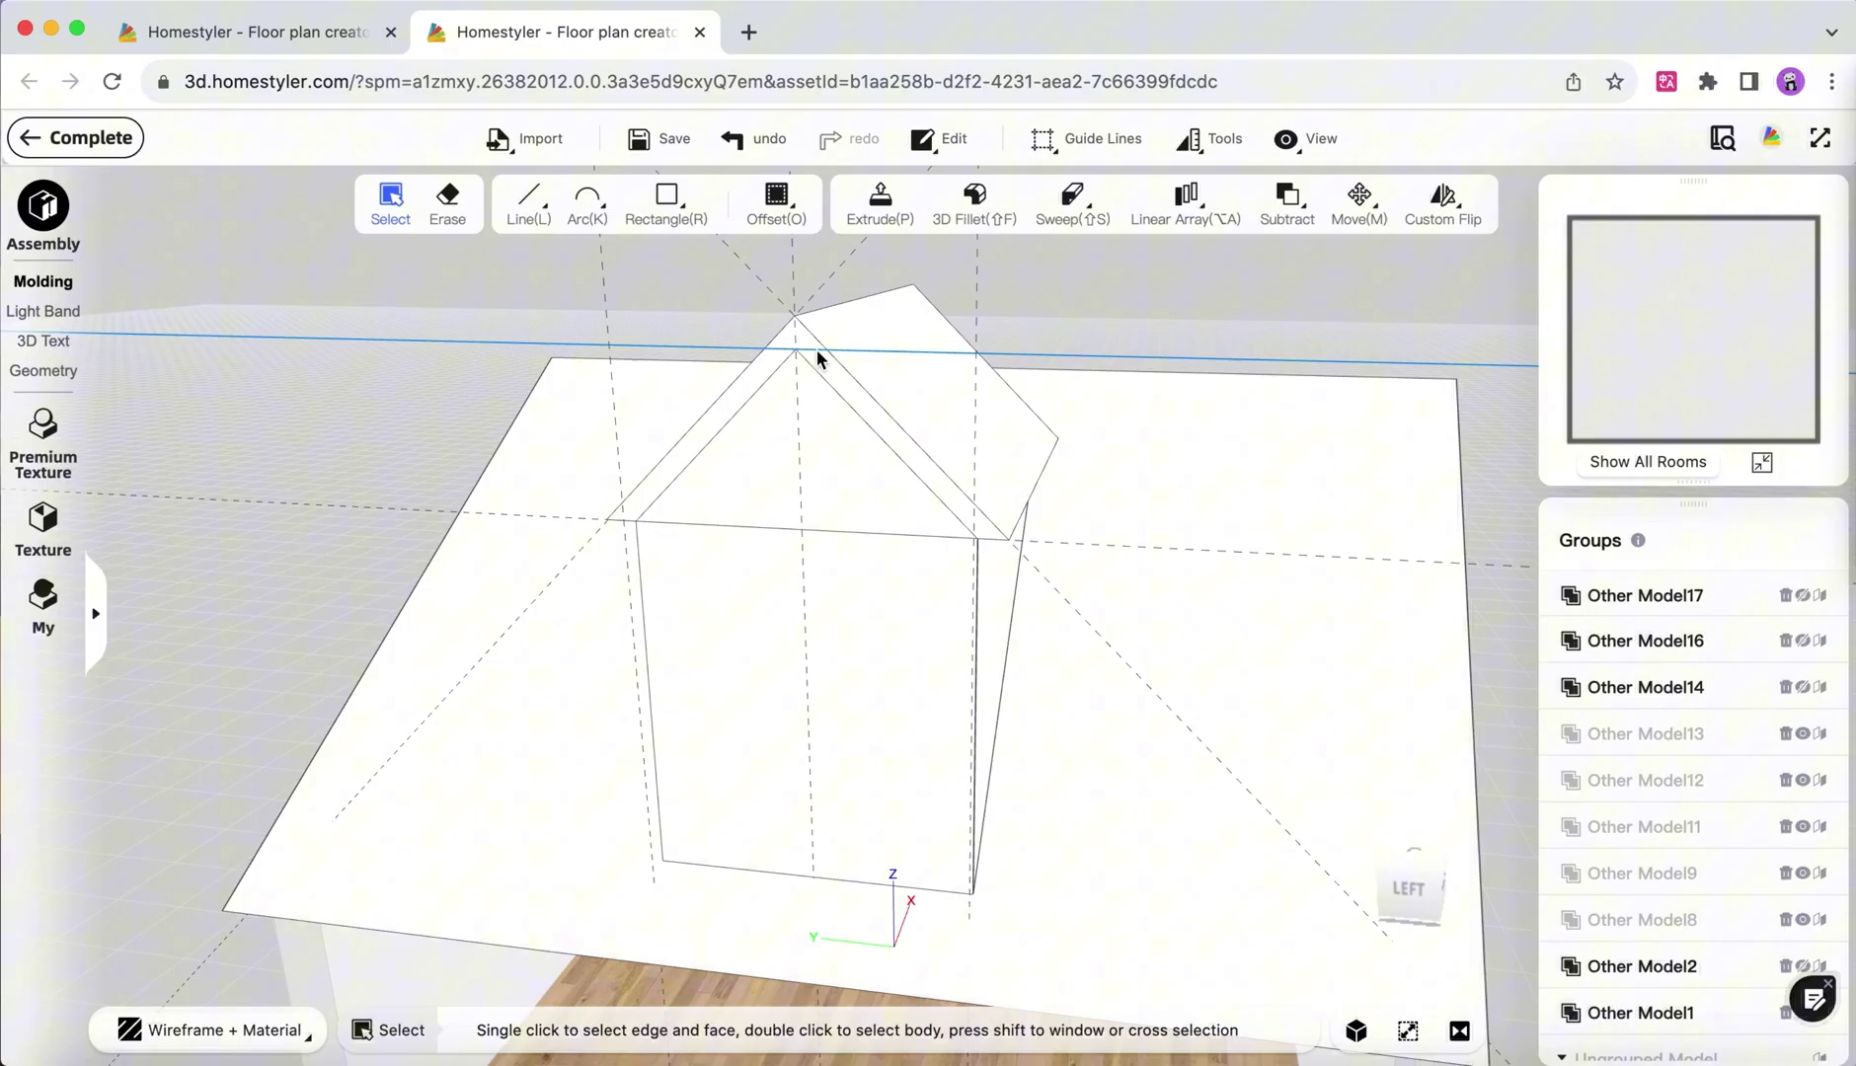
Extrude the V-shaped front face of the dormer roof forward to form an overhang beyond the front wall.
left_click(883, 212)
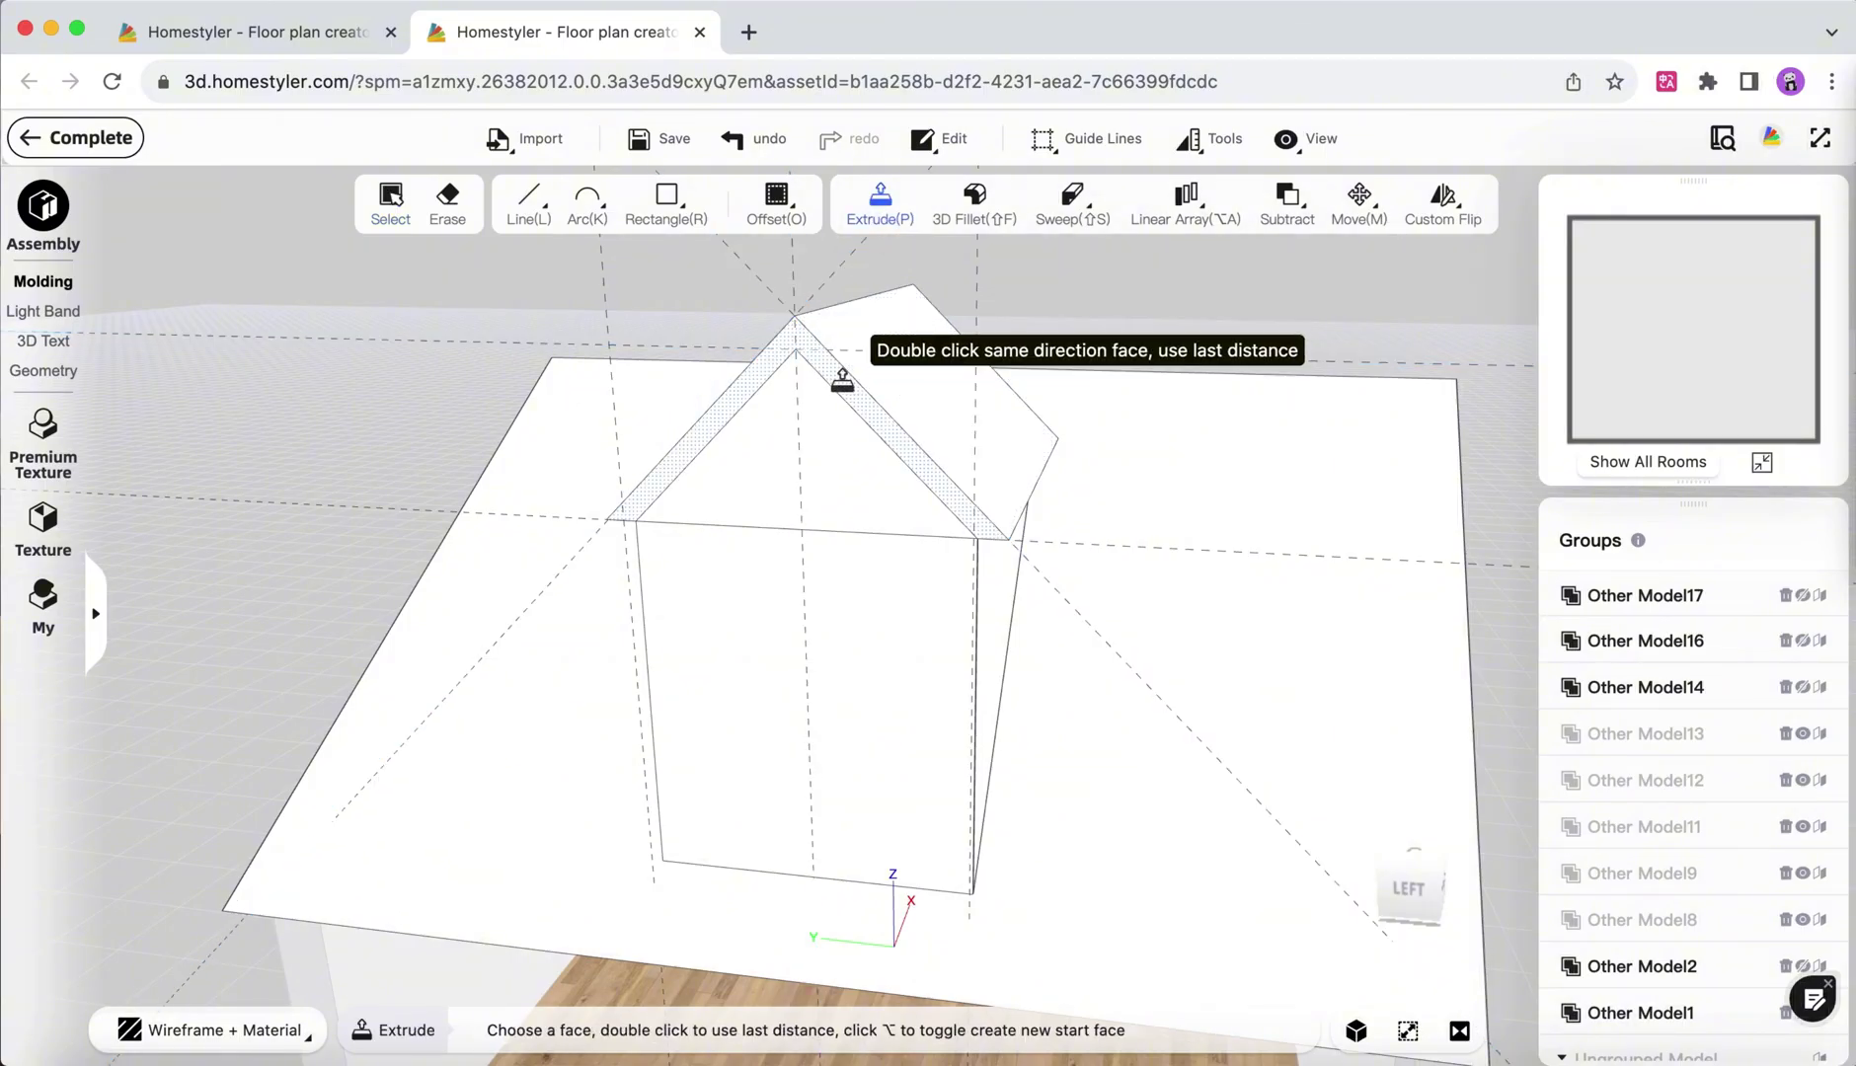
left_click(842, 380)
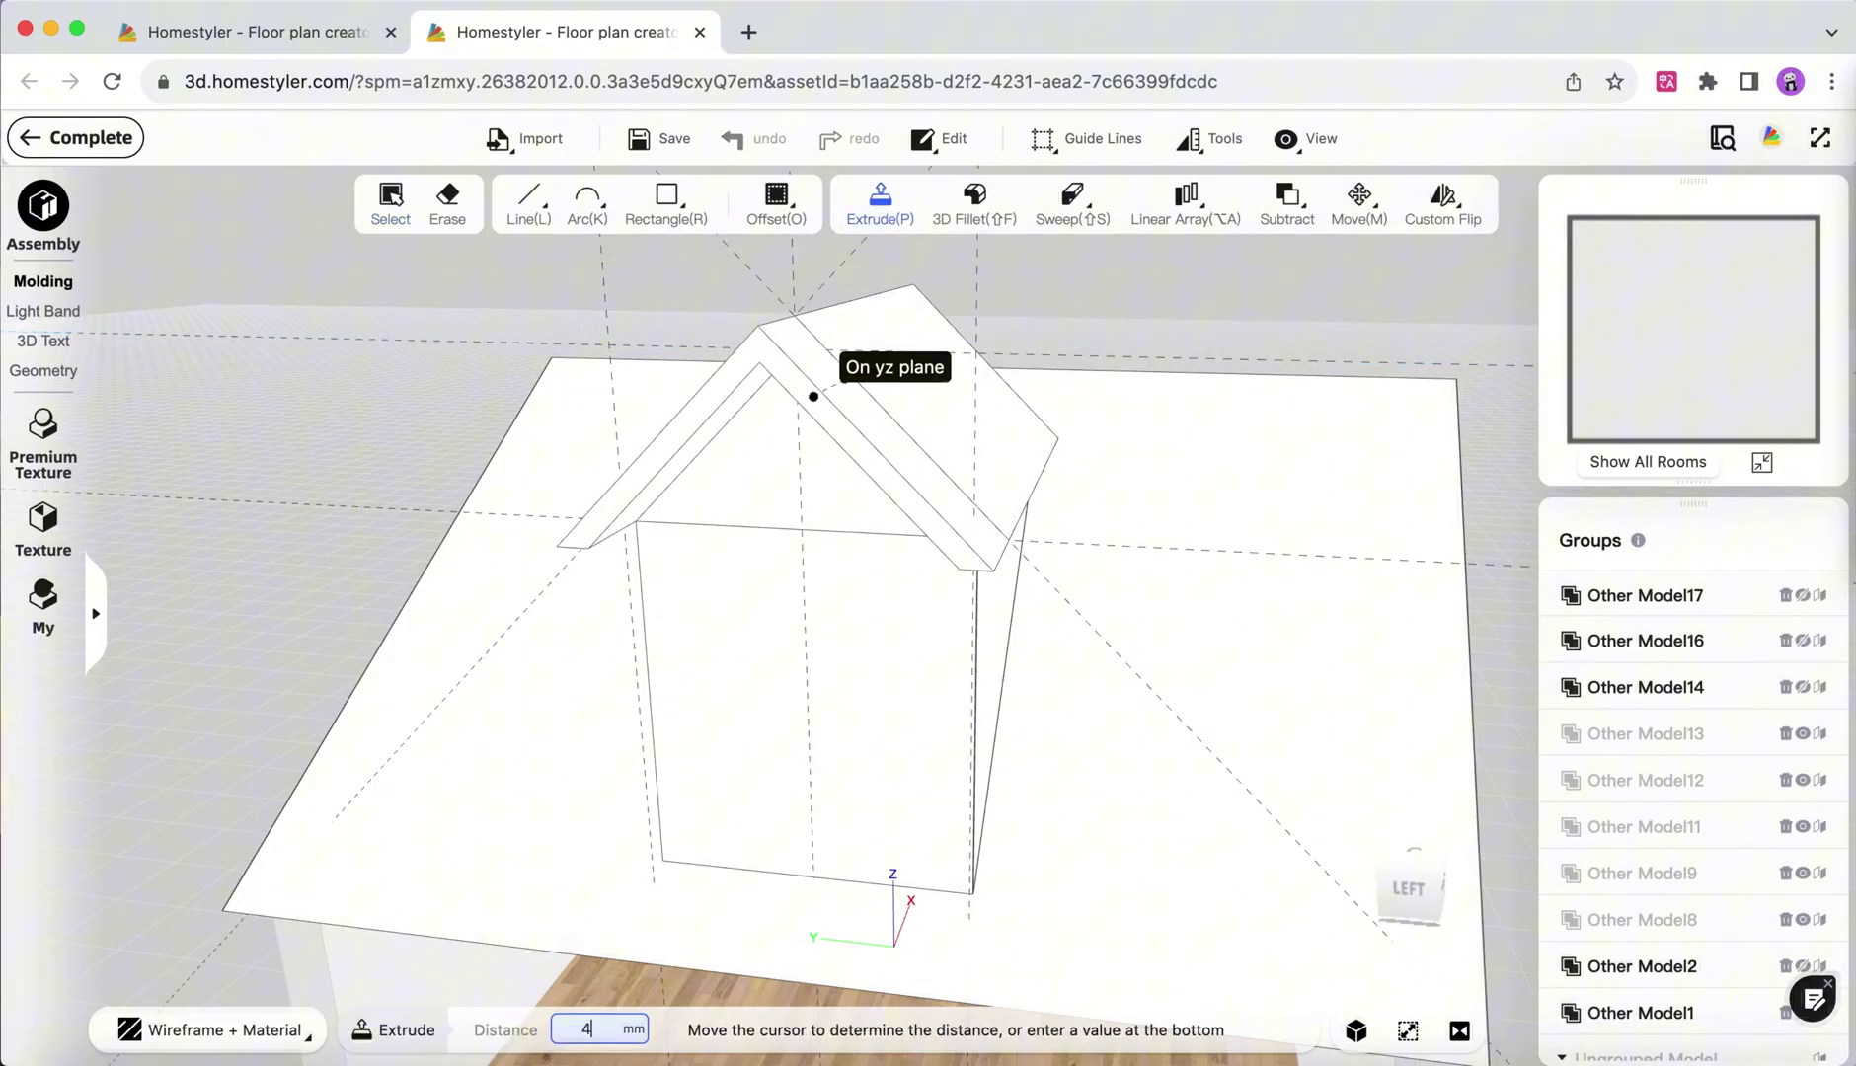
key("Return")
key("Escape")
scroll(1057, 484, "down", 4)
scroll(1059, 480, "down", 4)
left_click(452, 469)
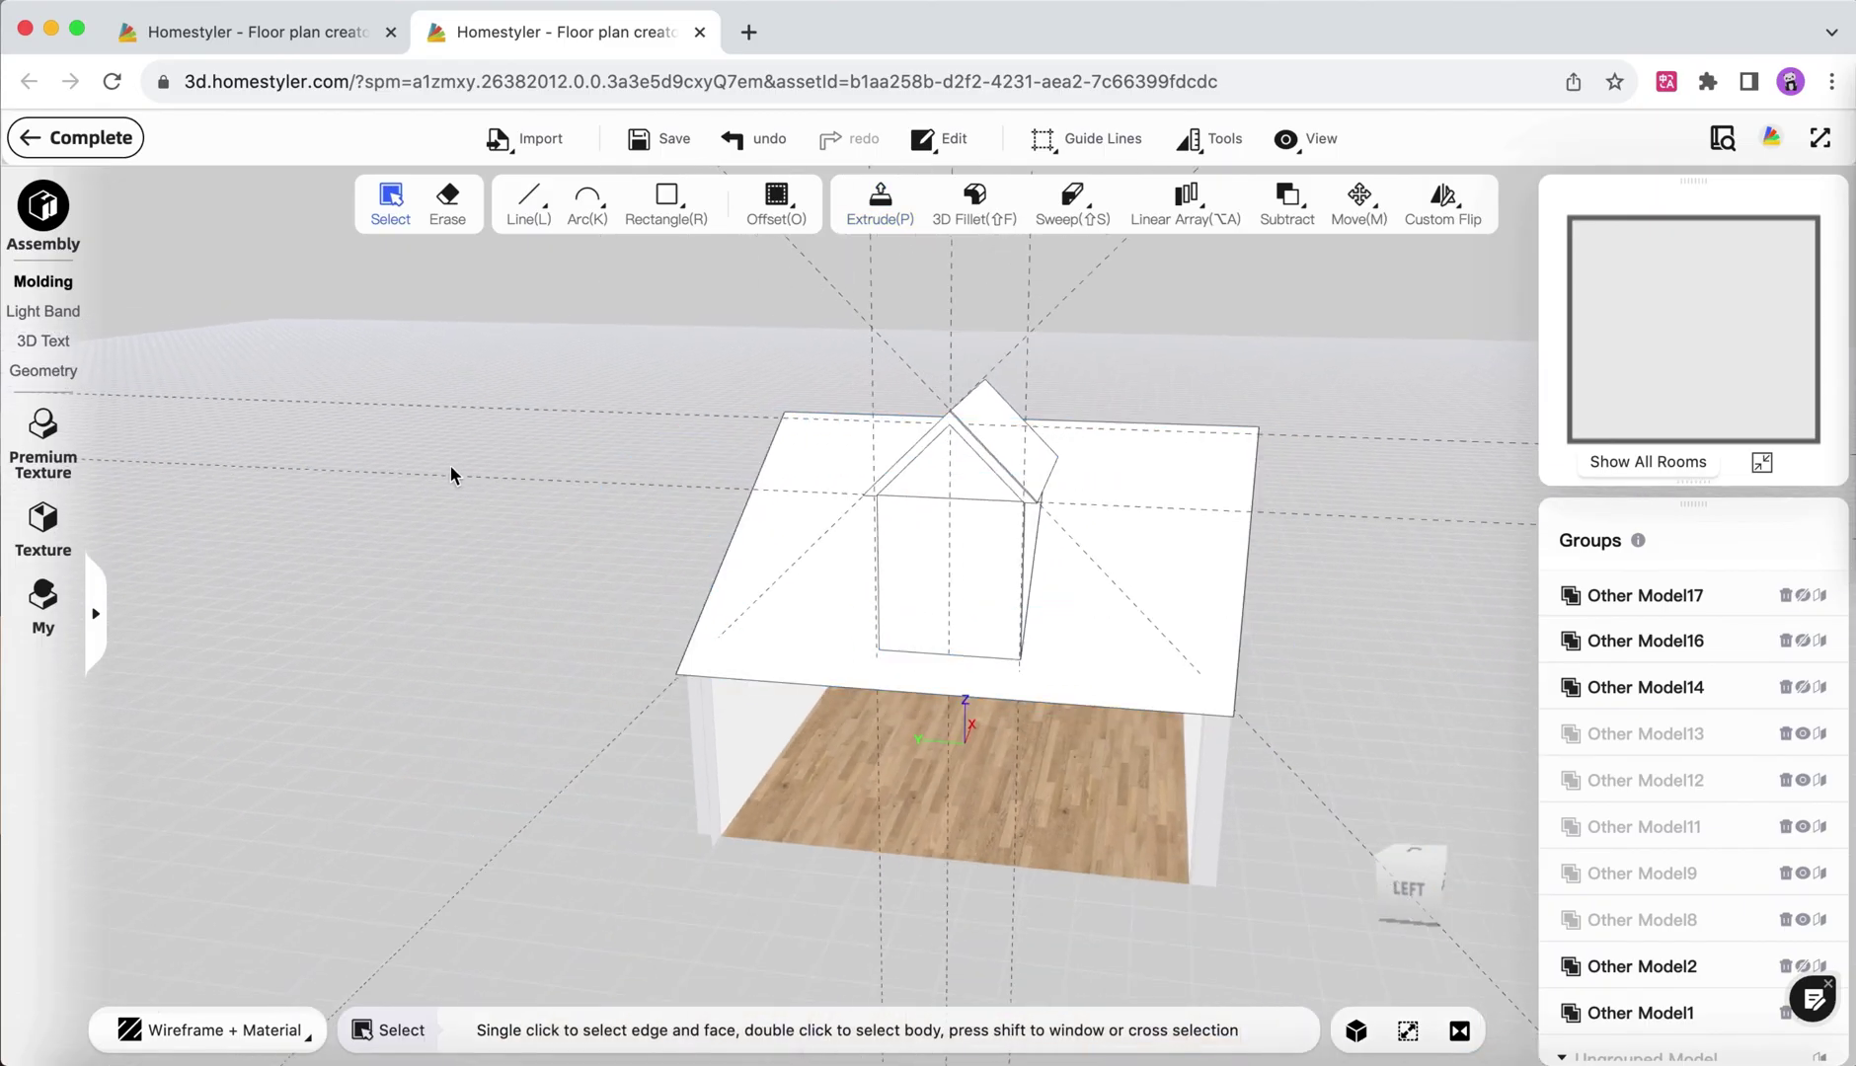
Open the dormer's rectangular front wall face in Plane Projection for 2D editing.
left_click_drag(553, 483, 962, 539)
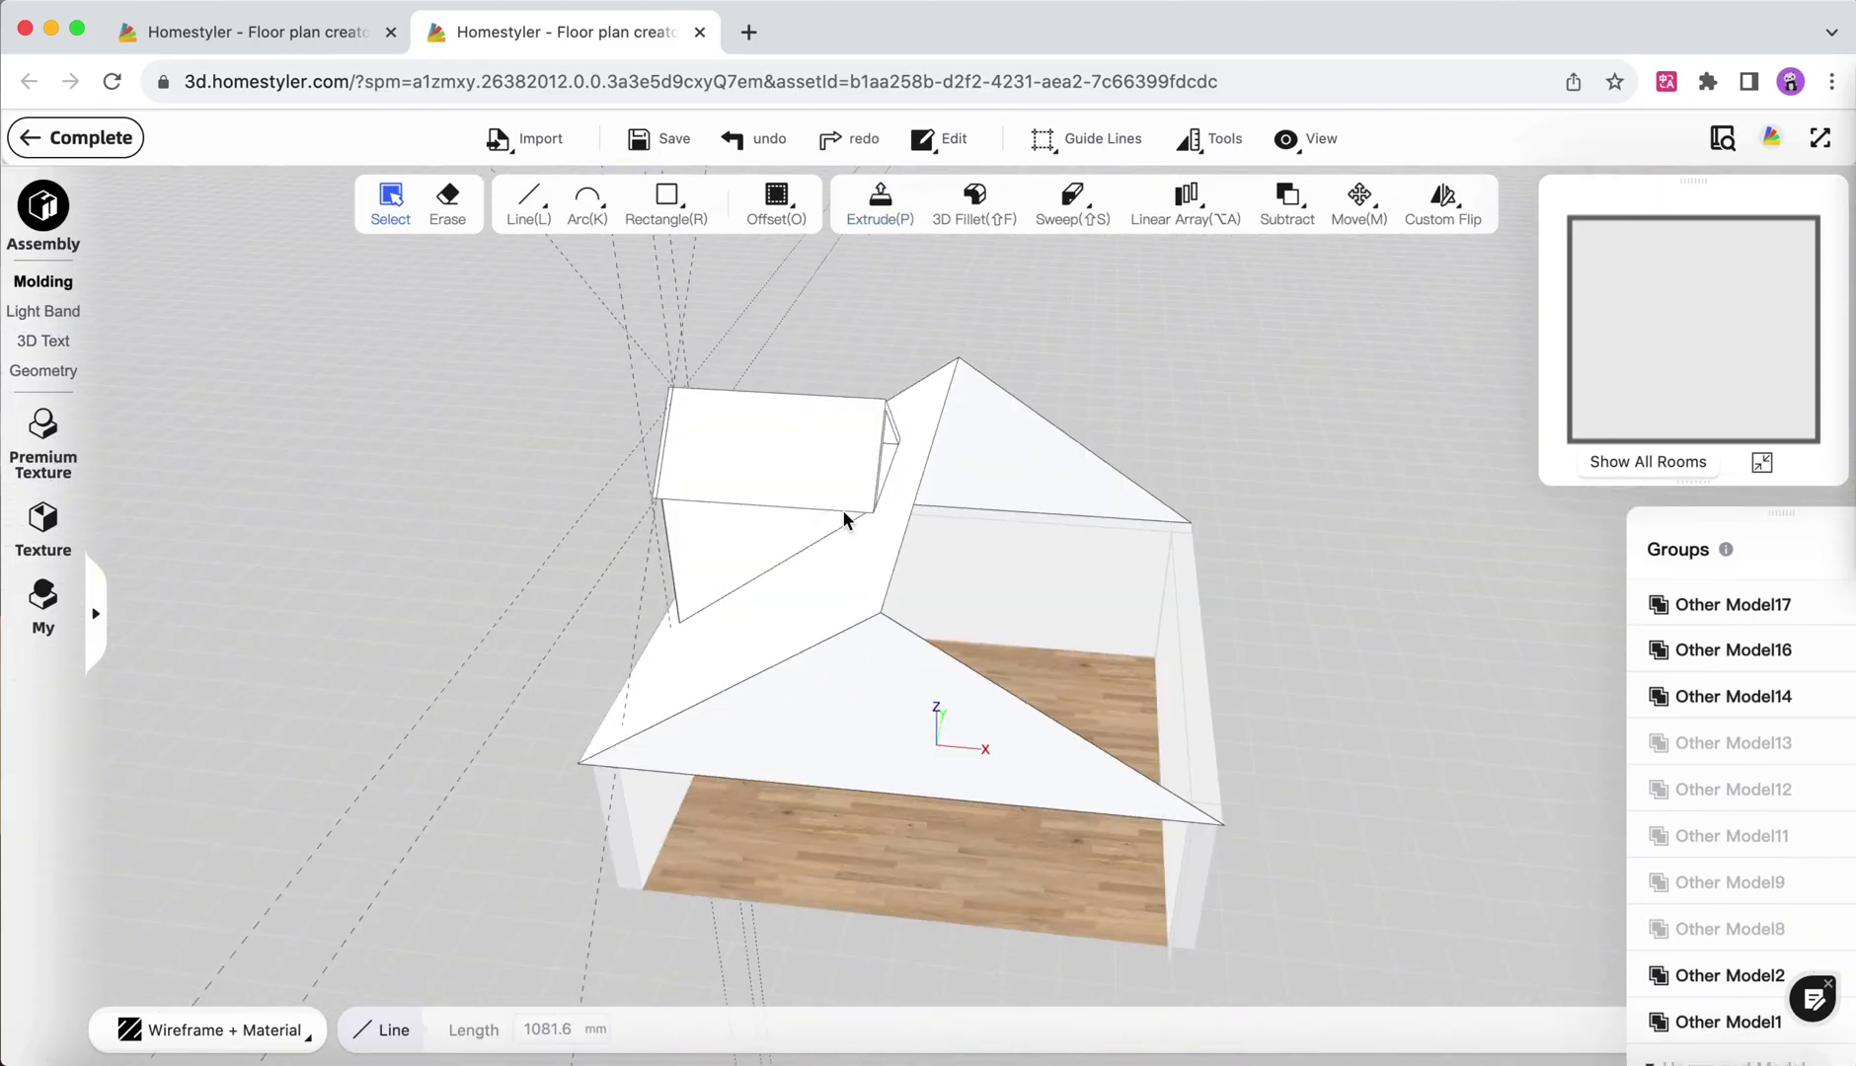
left_click_drag(846, 518, 1318, 481)
left_click_drag(652, 614, 964, 586)
left_click(960, 584)
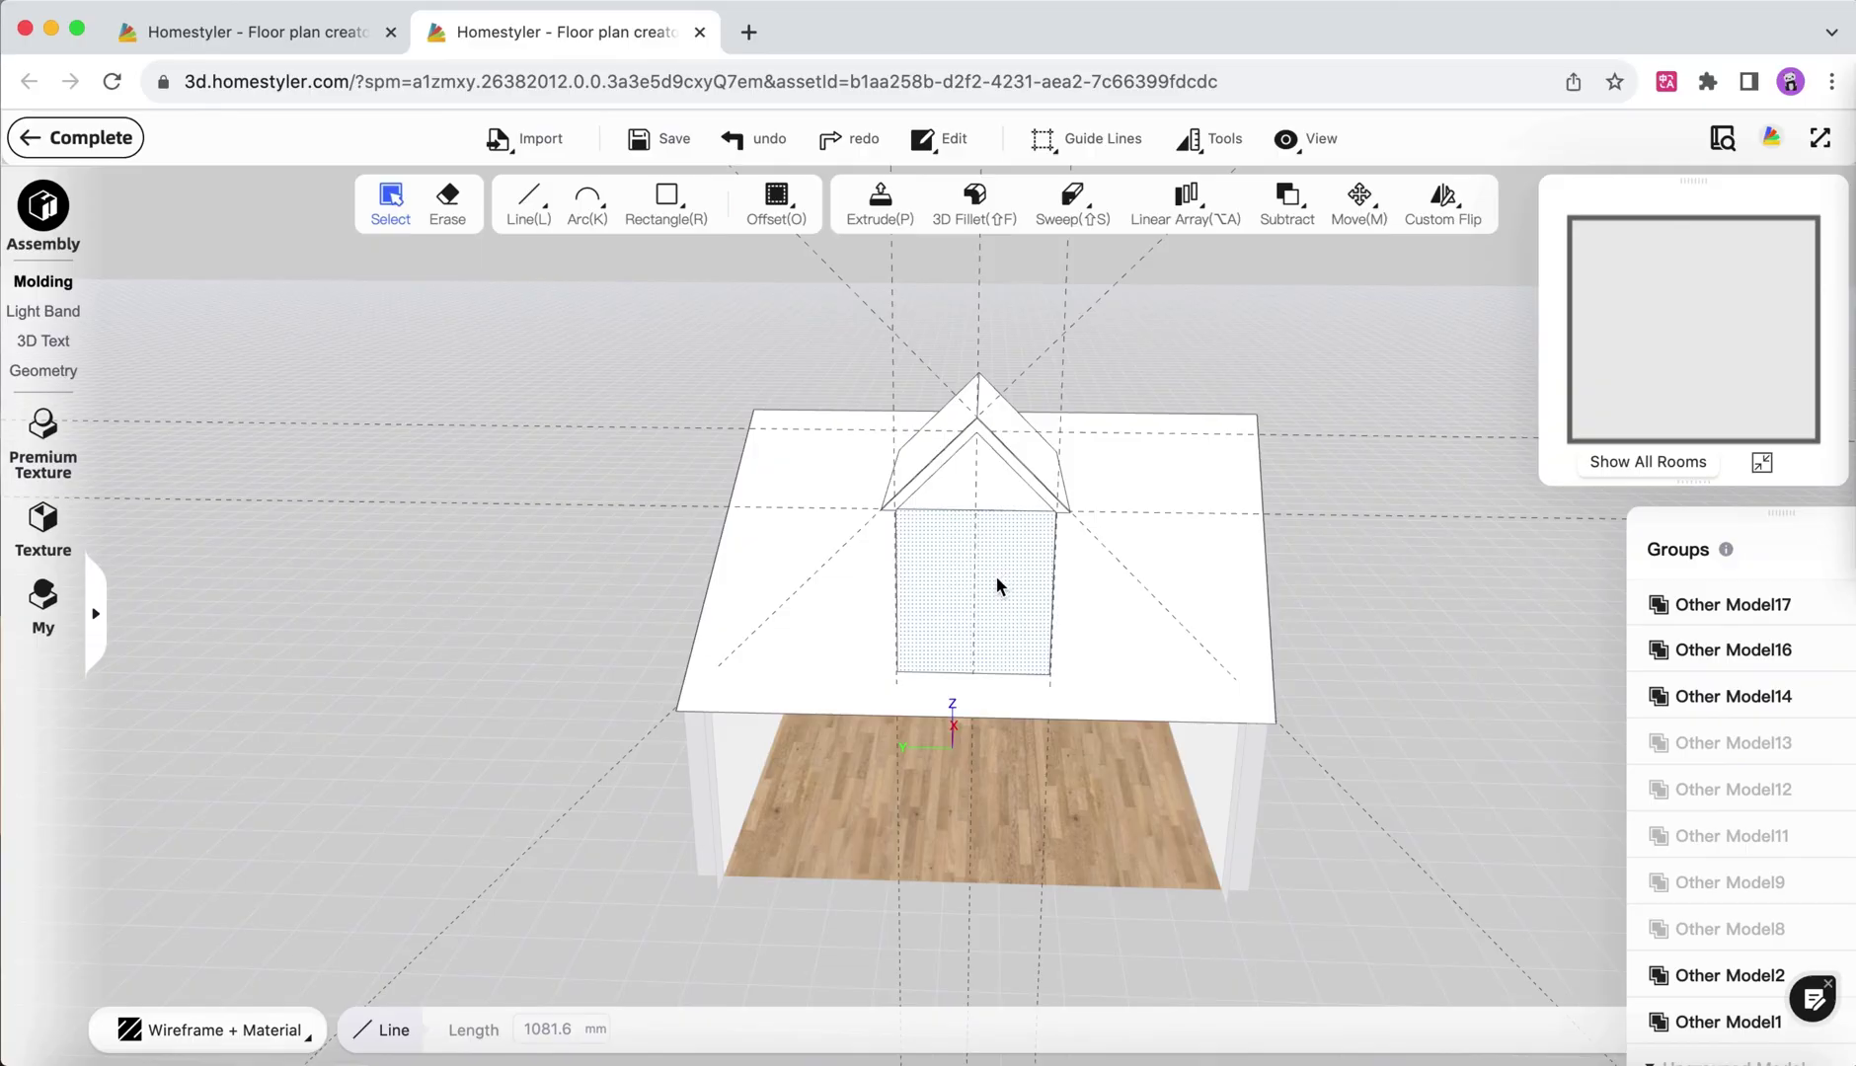
left_click(997, 586)
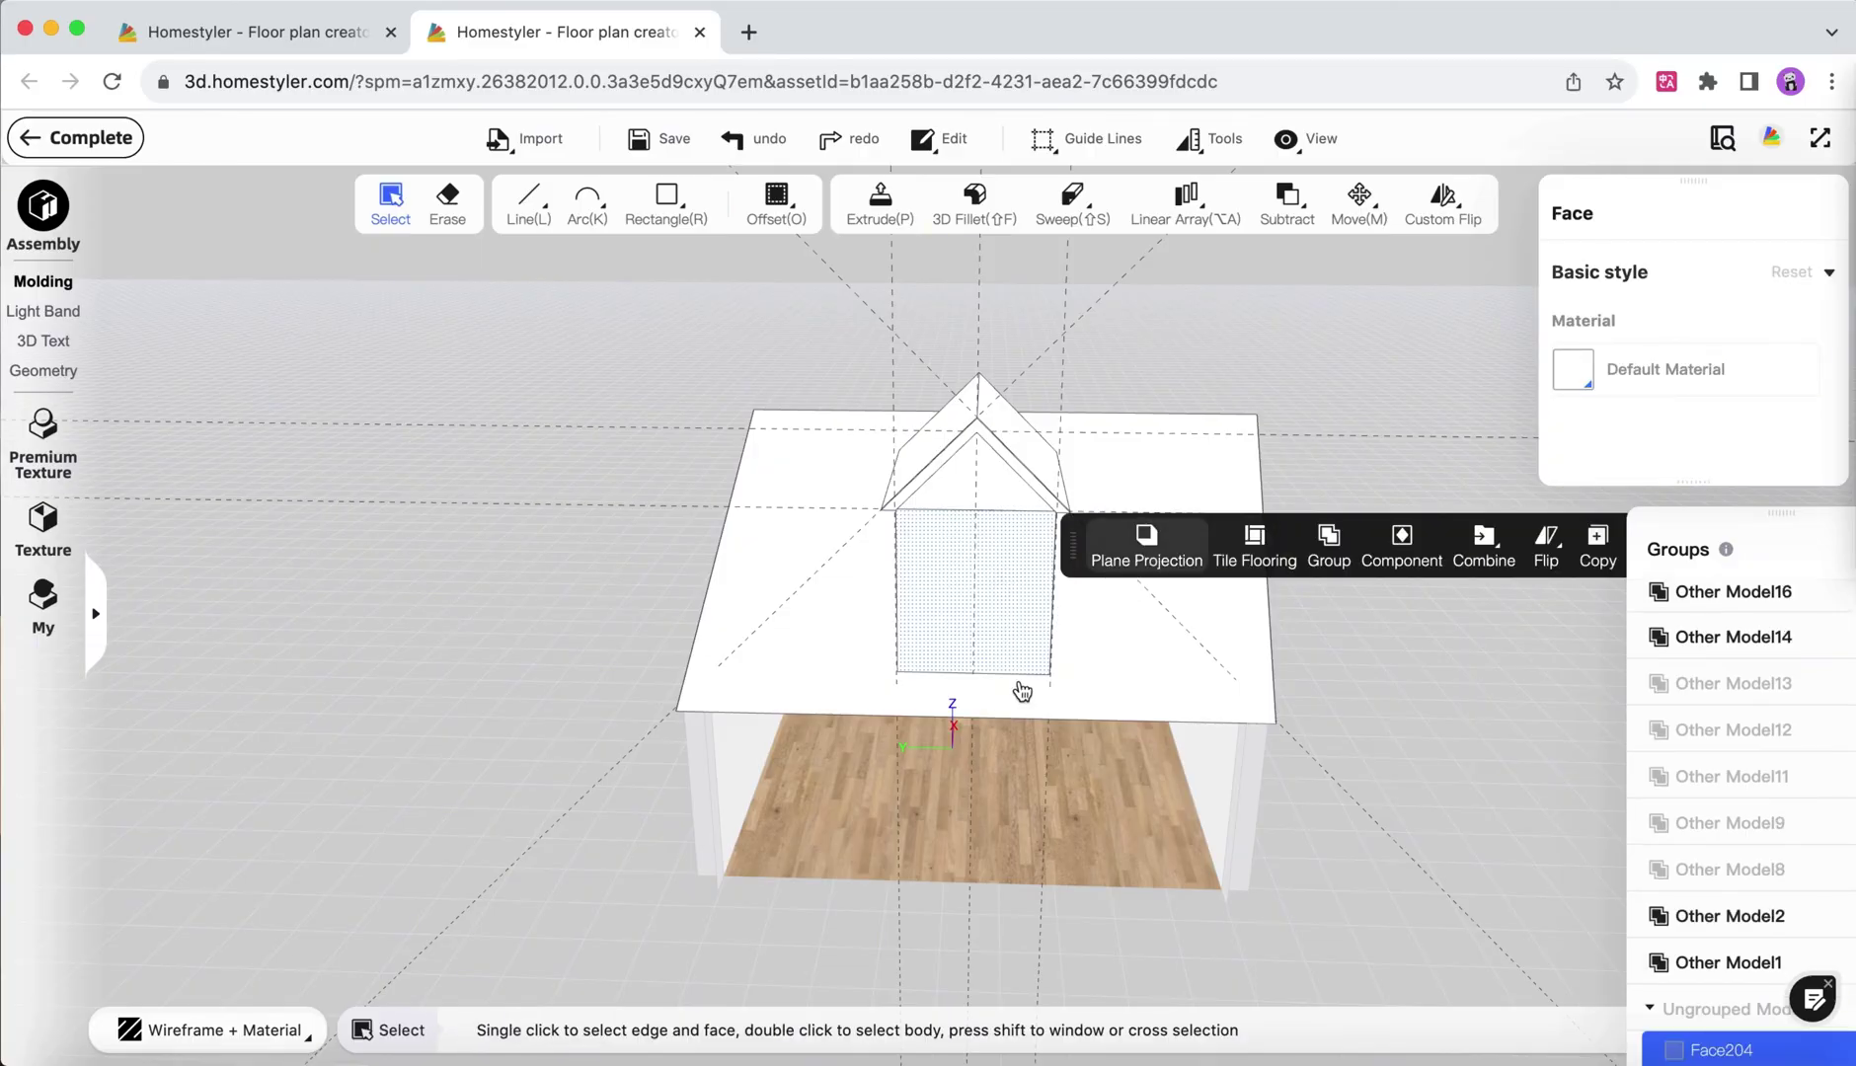
scroll(966, 713, "down", 3)
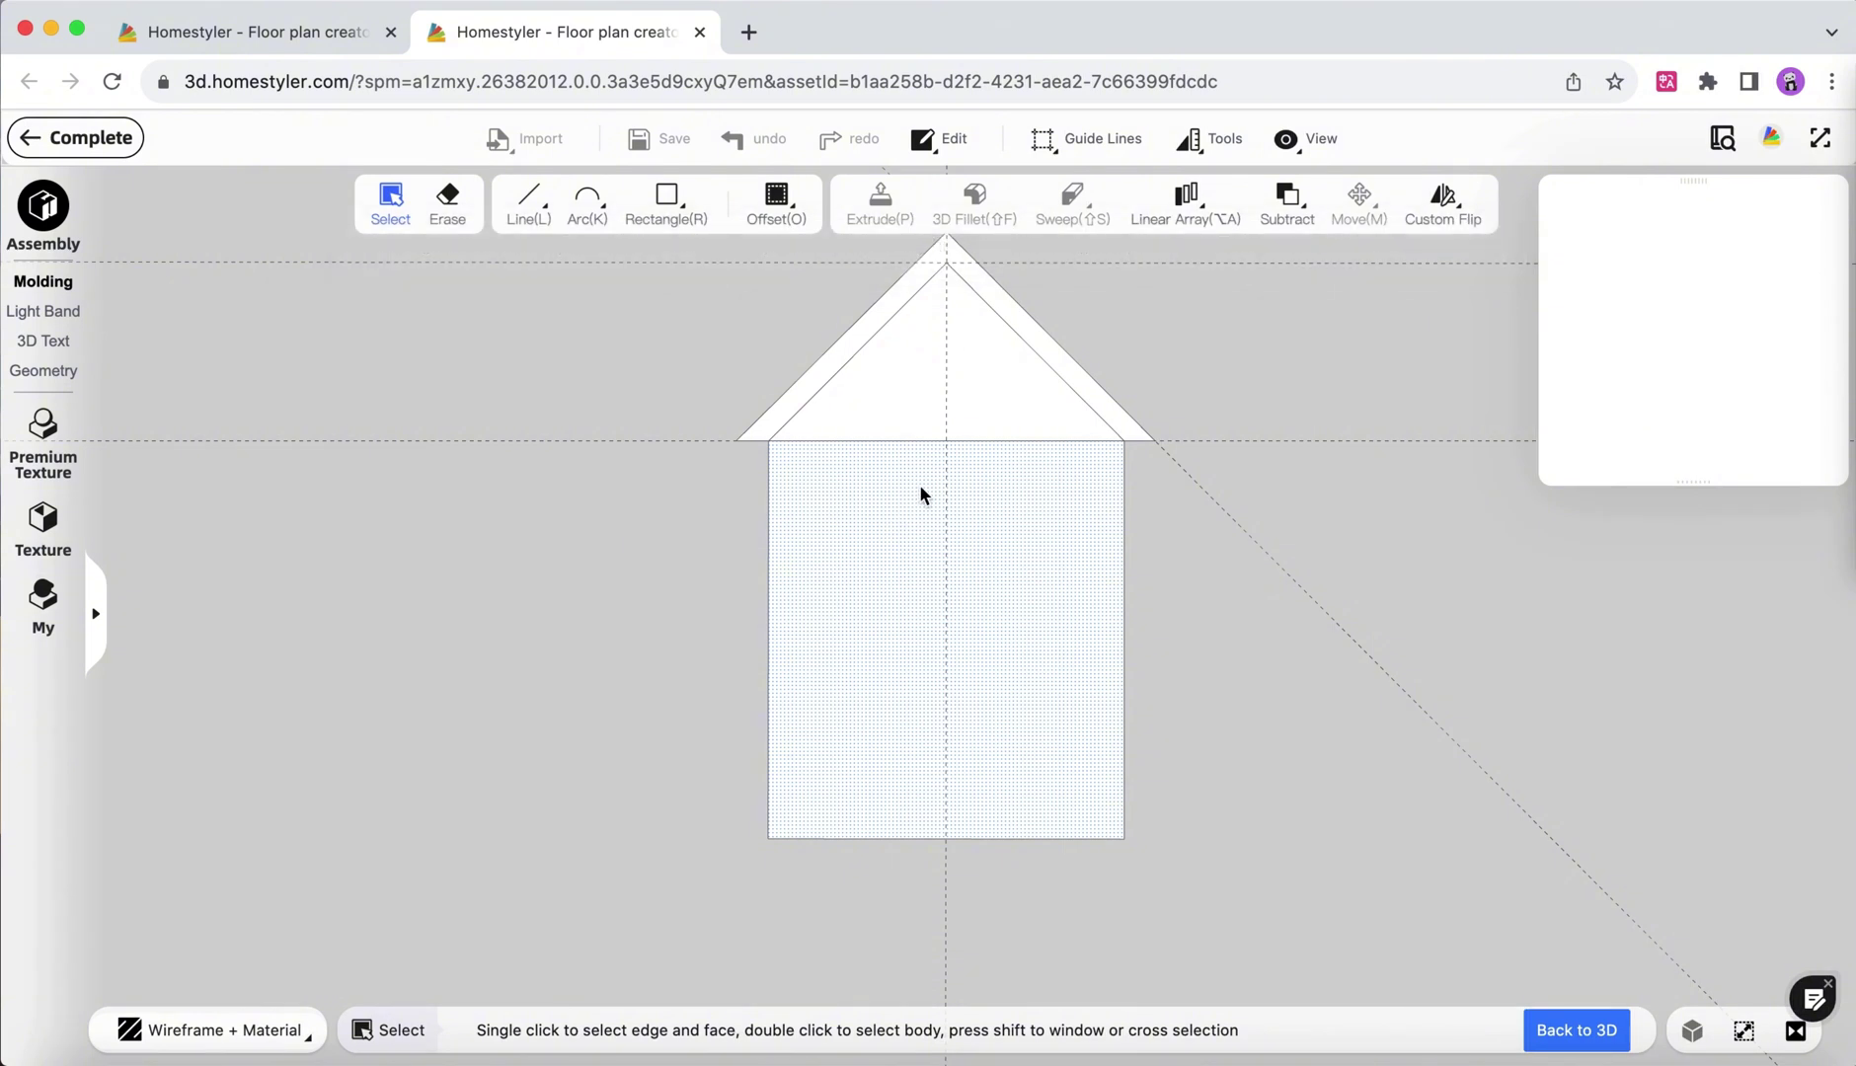
Offset the dormer's front wall face inward to outline a window opening with a border all around.
left_click(776, 203)
left_click(802, 277)
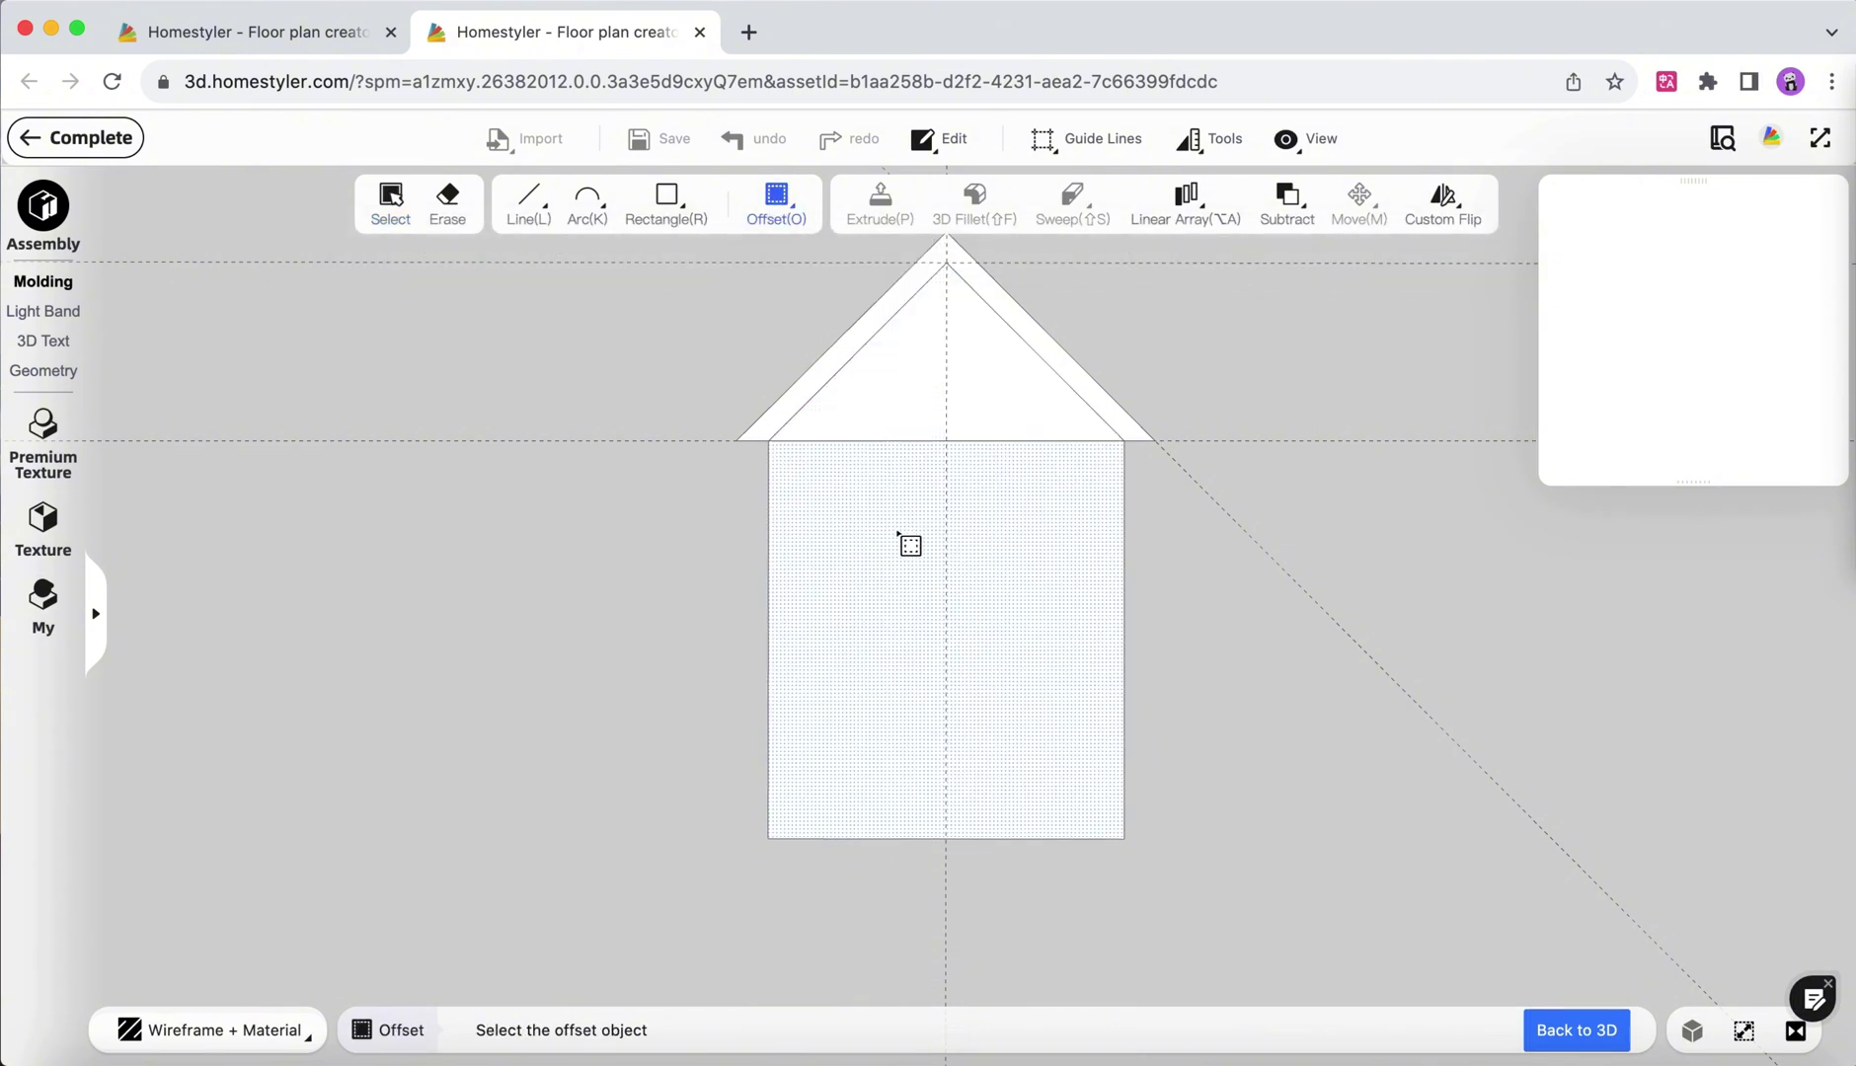
left_click(898, 530)
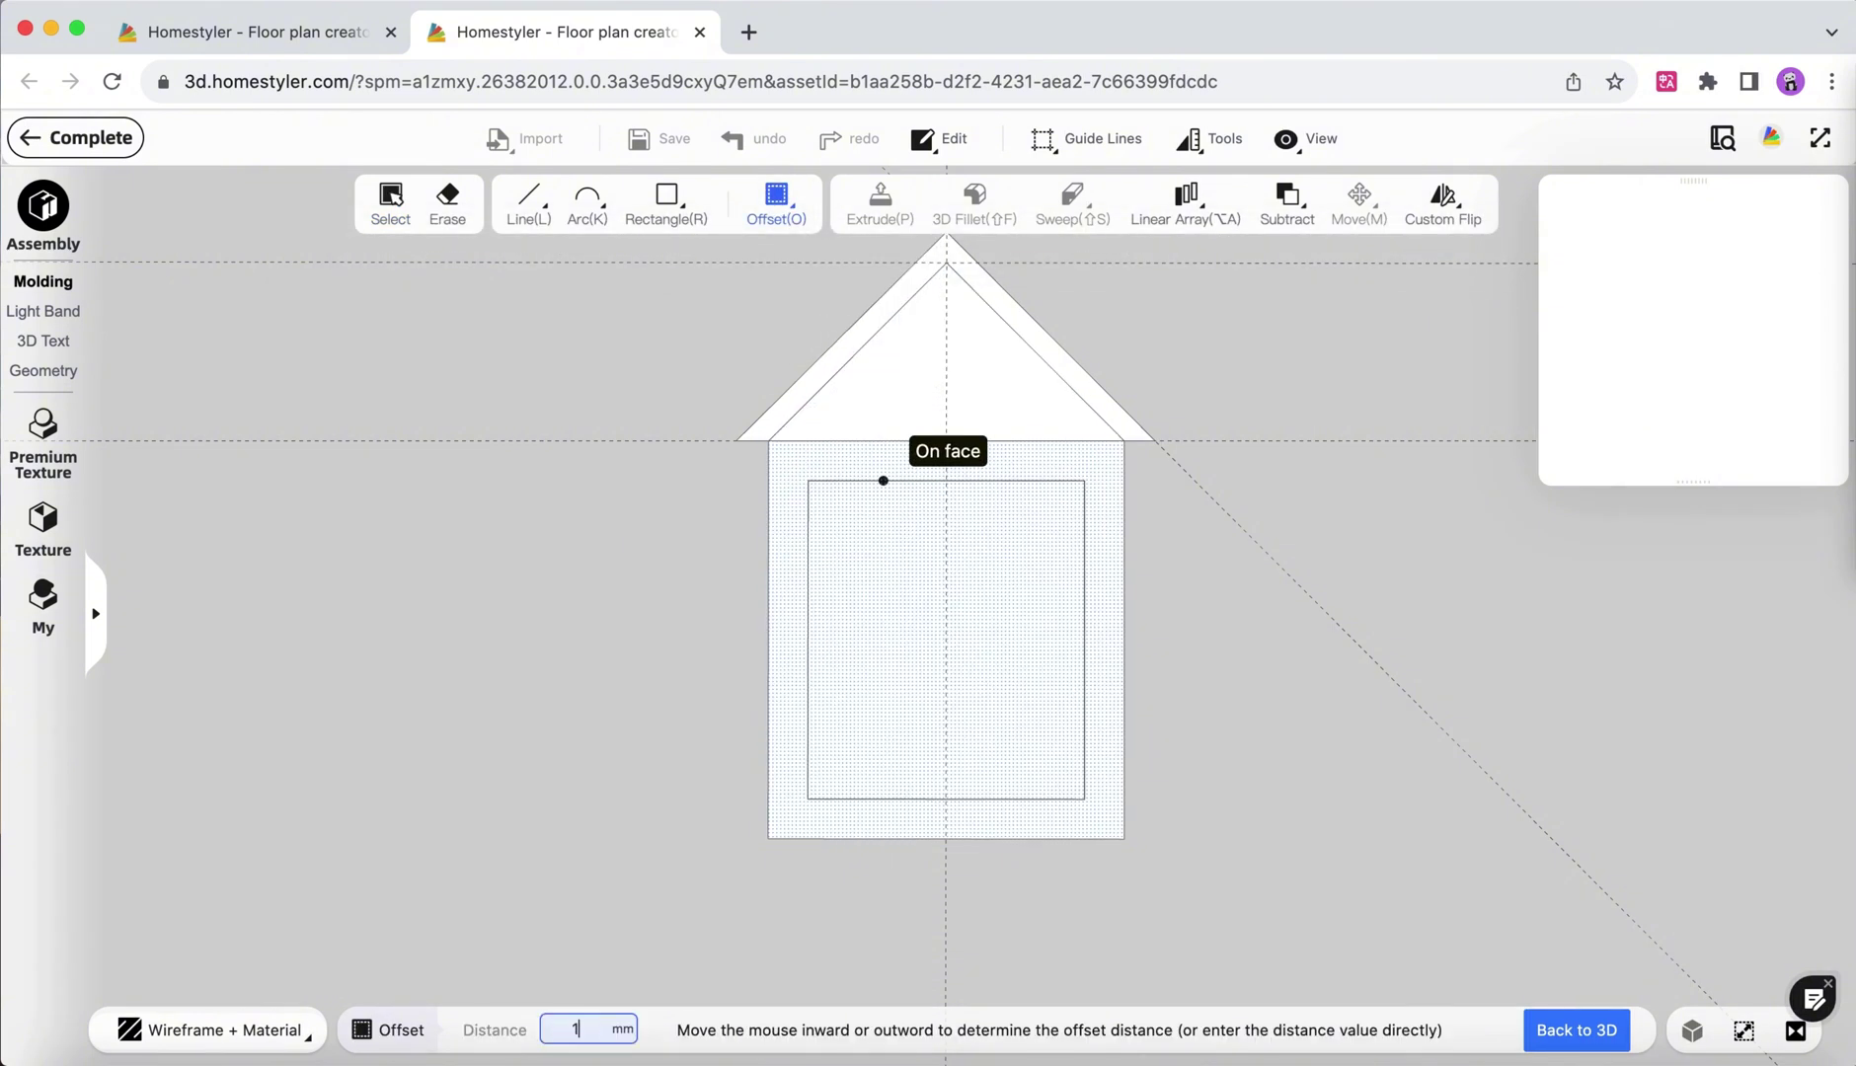
key("Return")
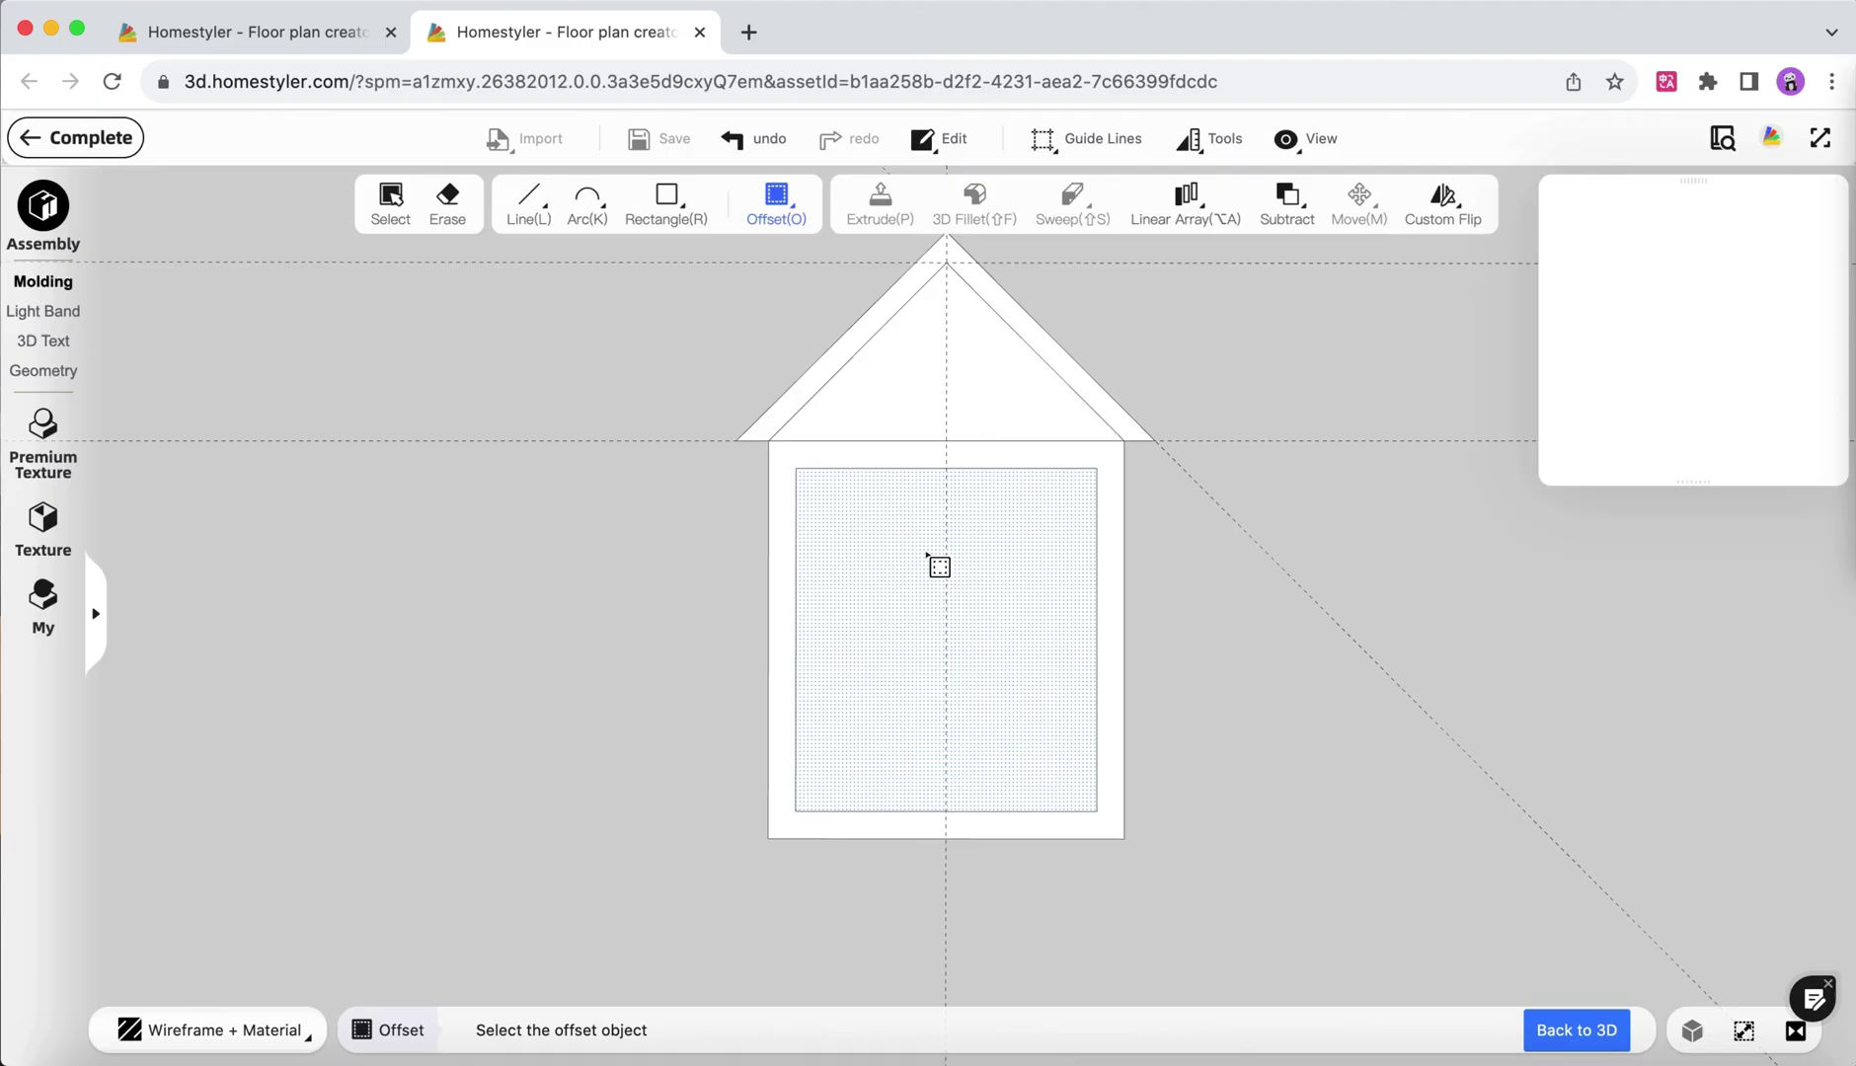
key("Escape")
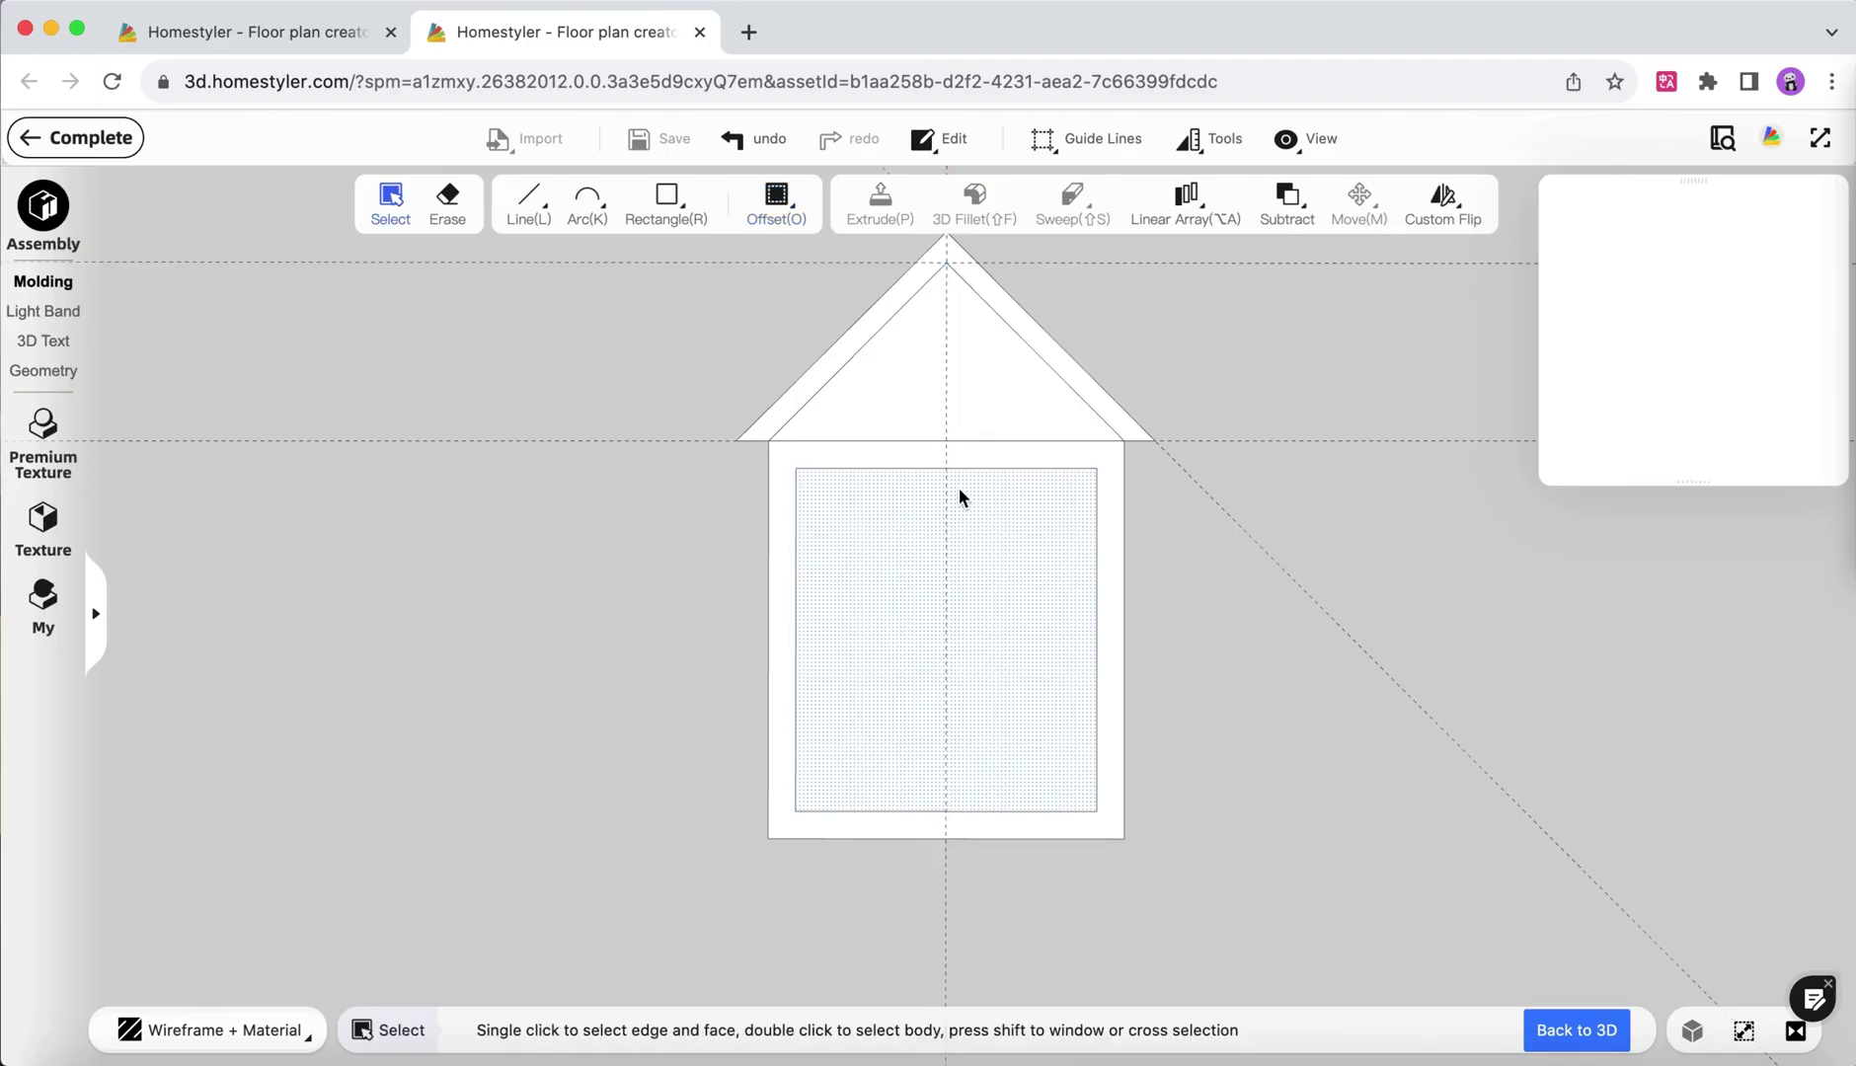
Add two vertical guide lines, each 20 mm to either side of the dormer's centre guide.
left_click(1086, 138)
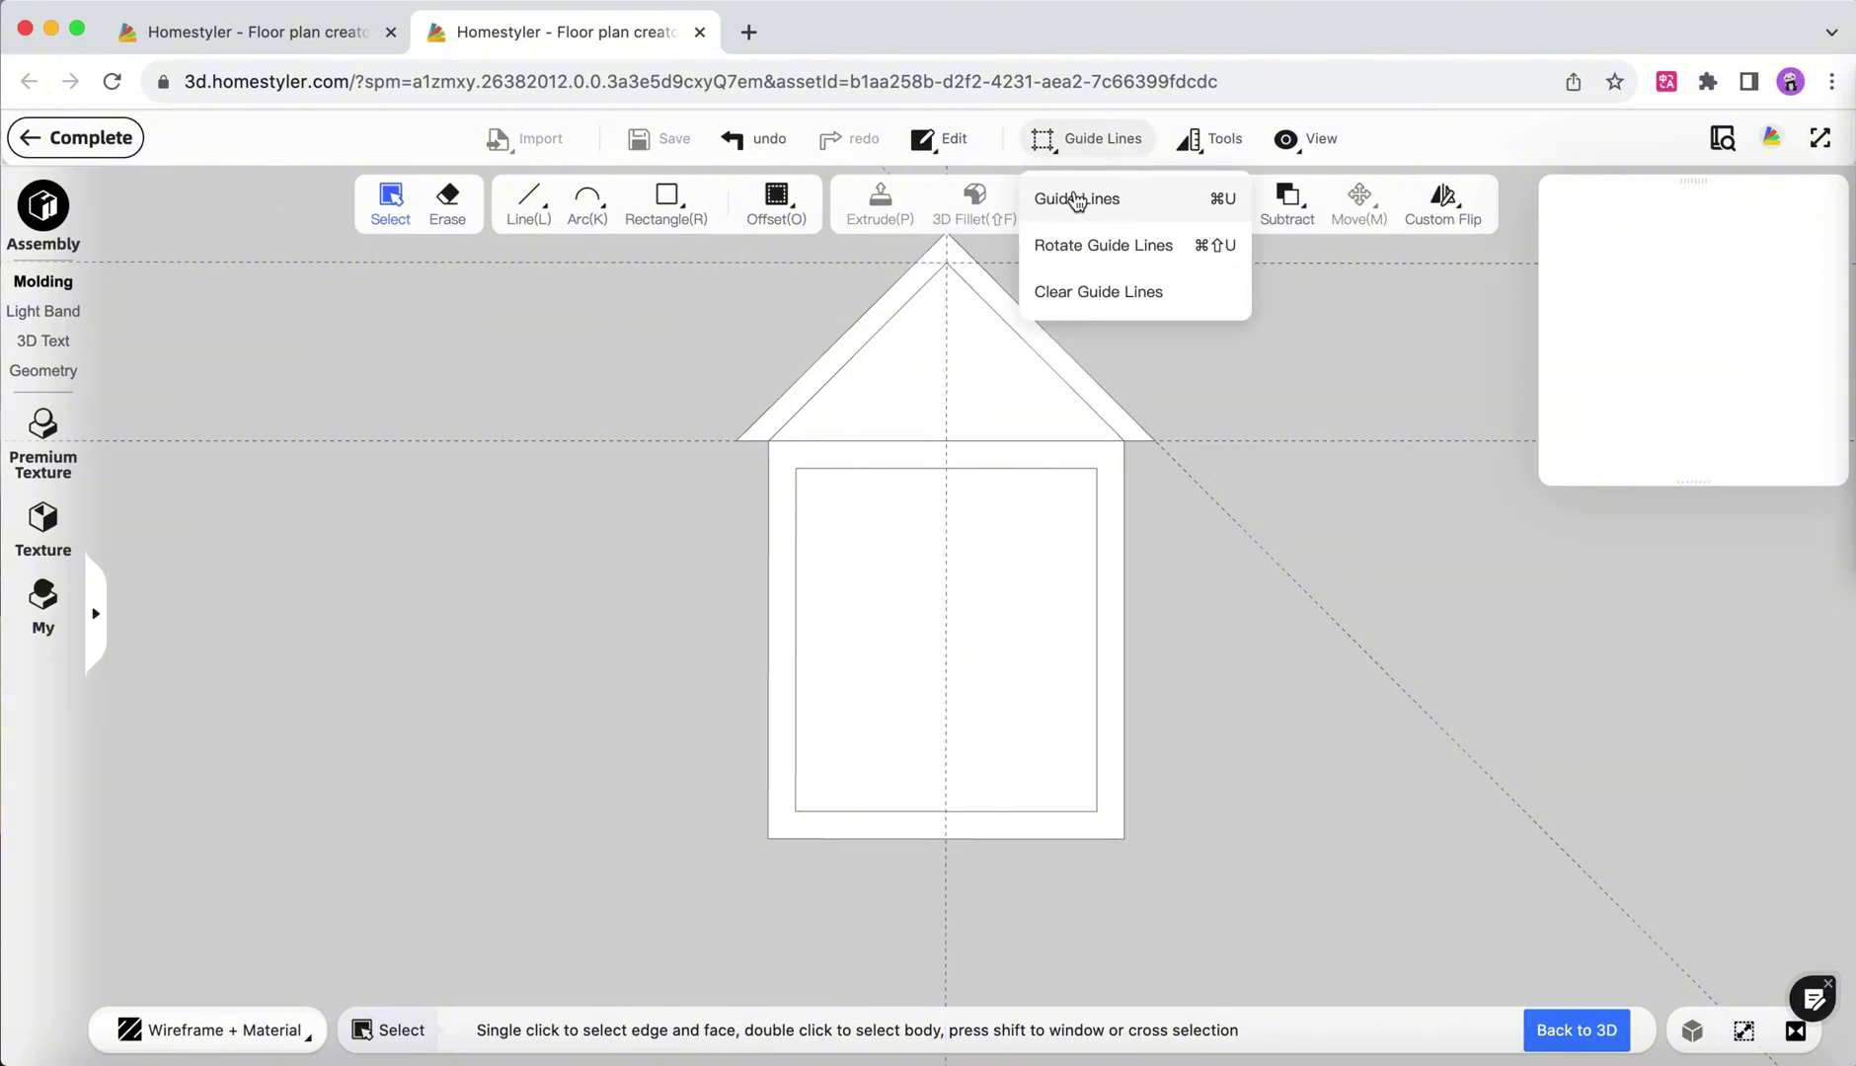
left_click(1066, 196)
left_click(948, 537)
type("20")
key("Return")
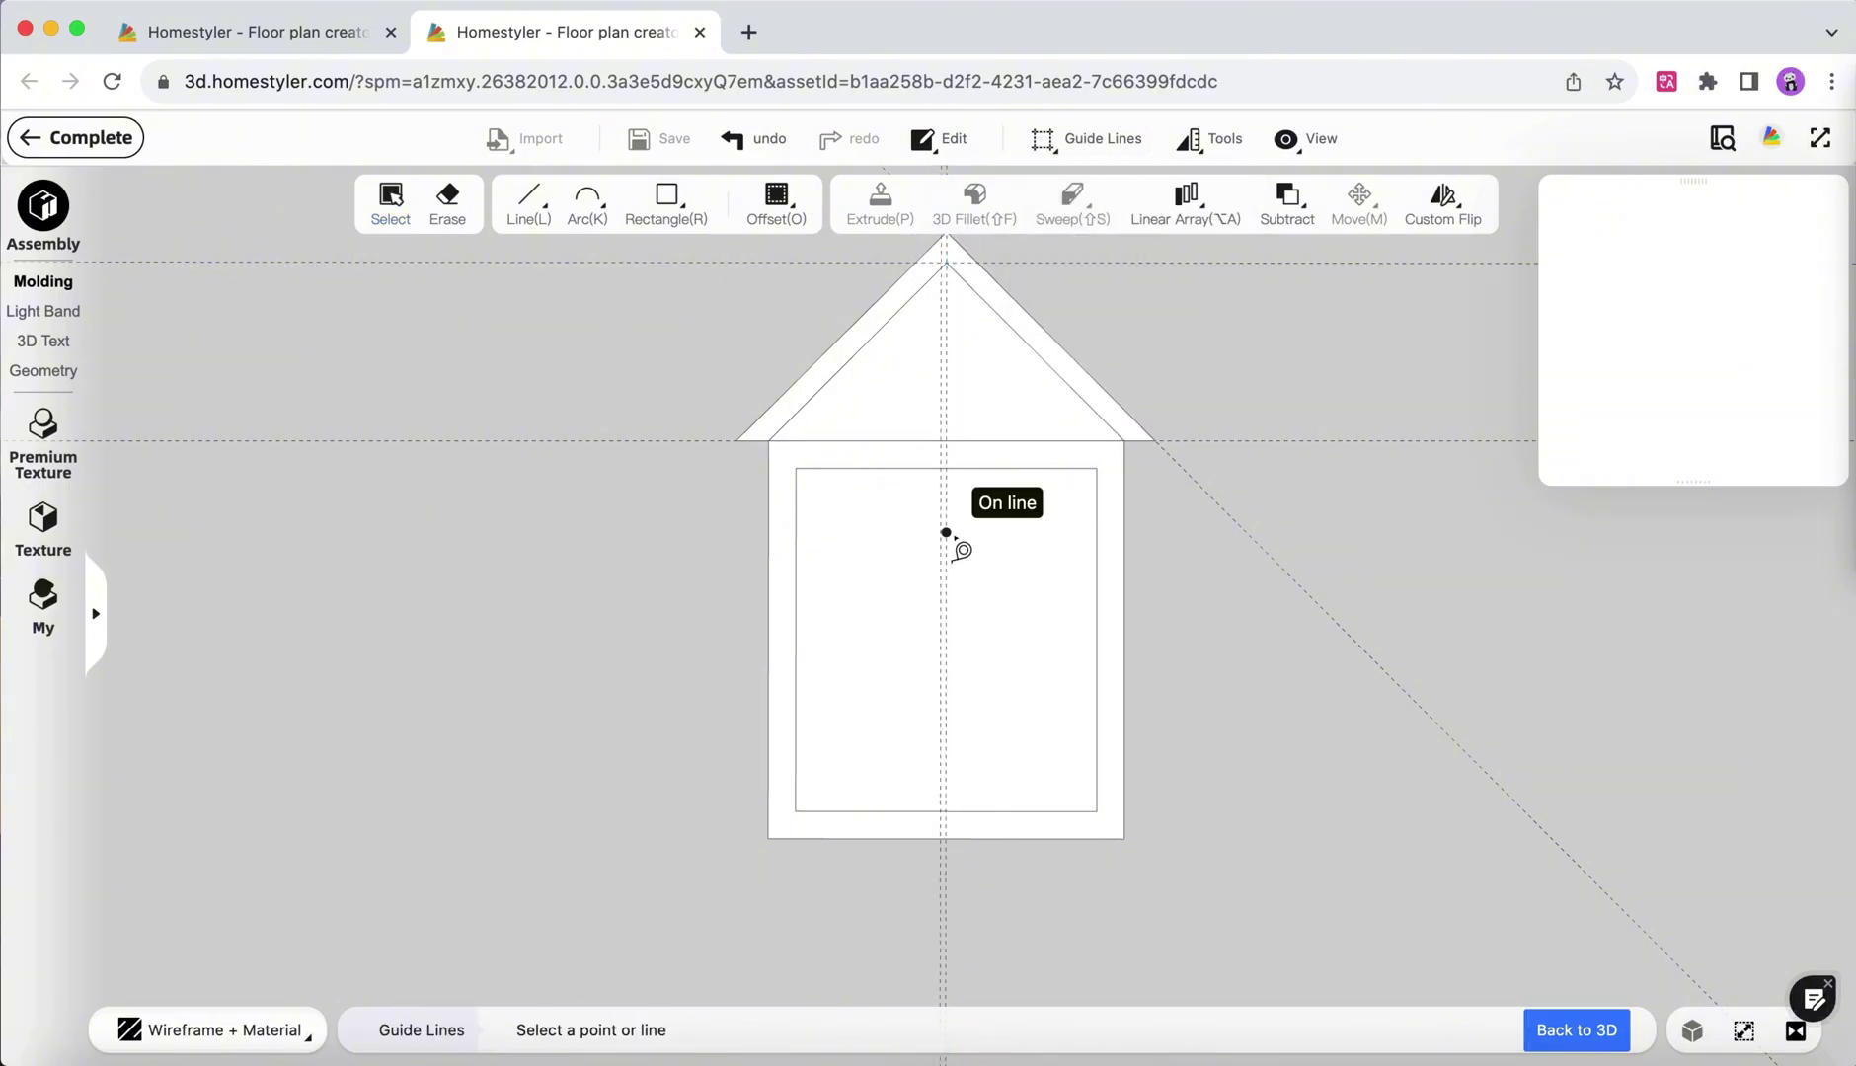
left_click(948, 534)
type("20")
key("Return")
Add a horizontal guide line through the window's mid-height, plus parallel guides 20 mm above and below it.
left_click(1012, 812)
left_click(1098, 640)
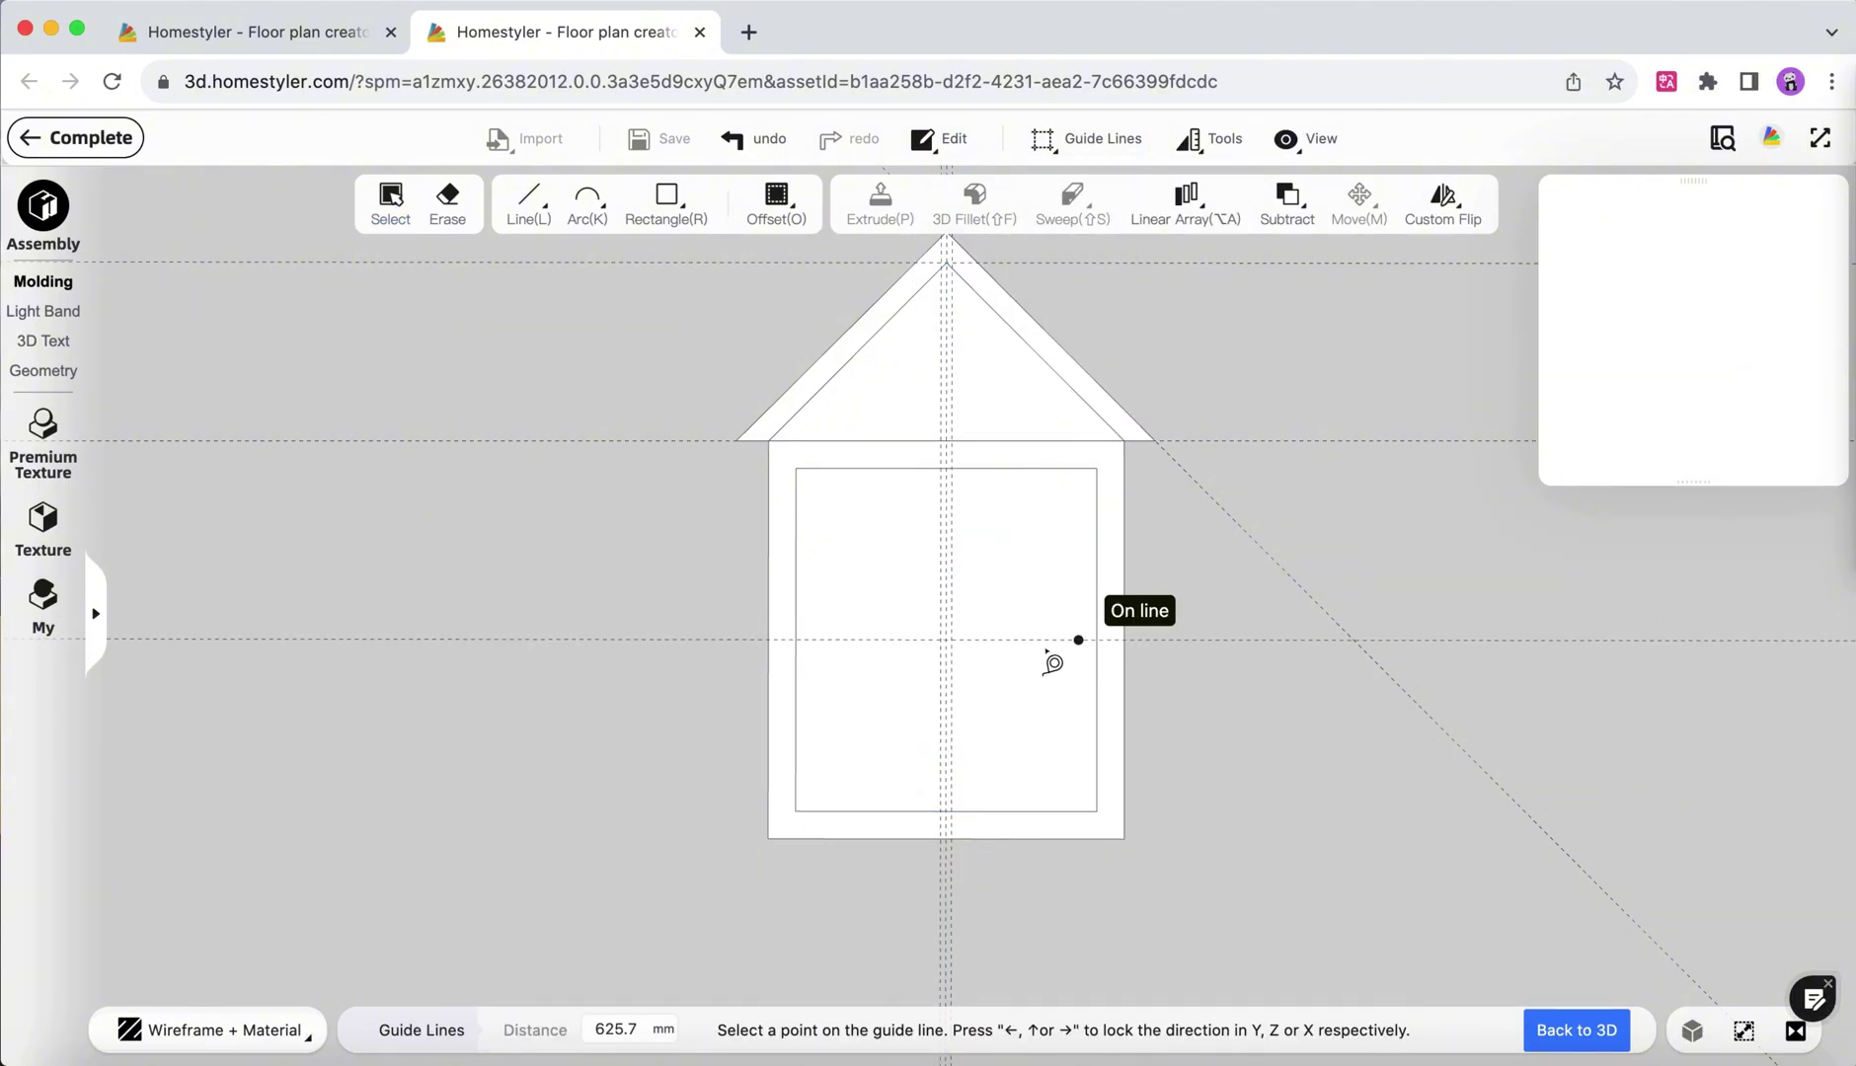
left_click(1026, 640)
type("20")
key("Return")
left_click(1006, 640)
key("Escape")
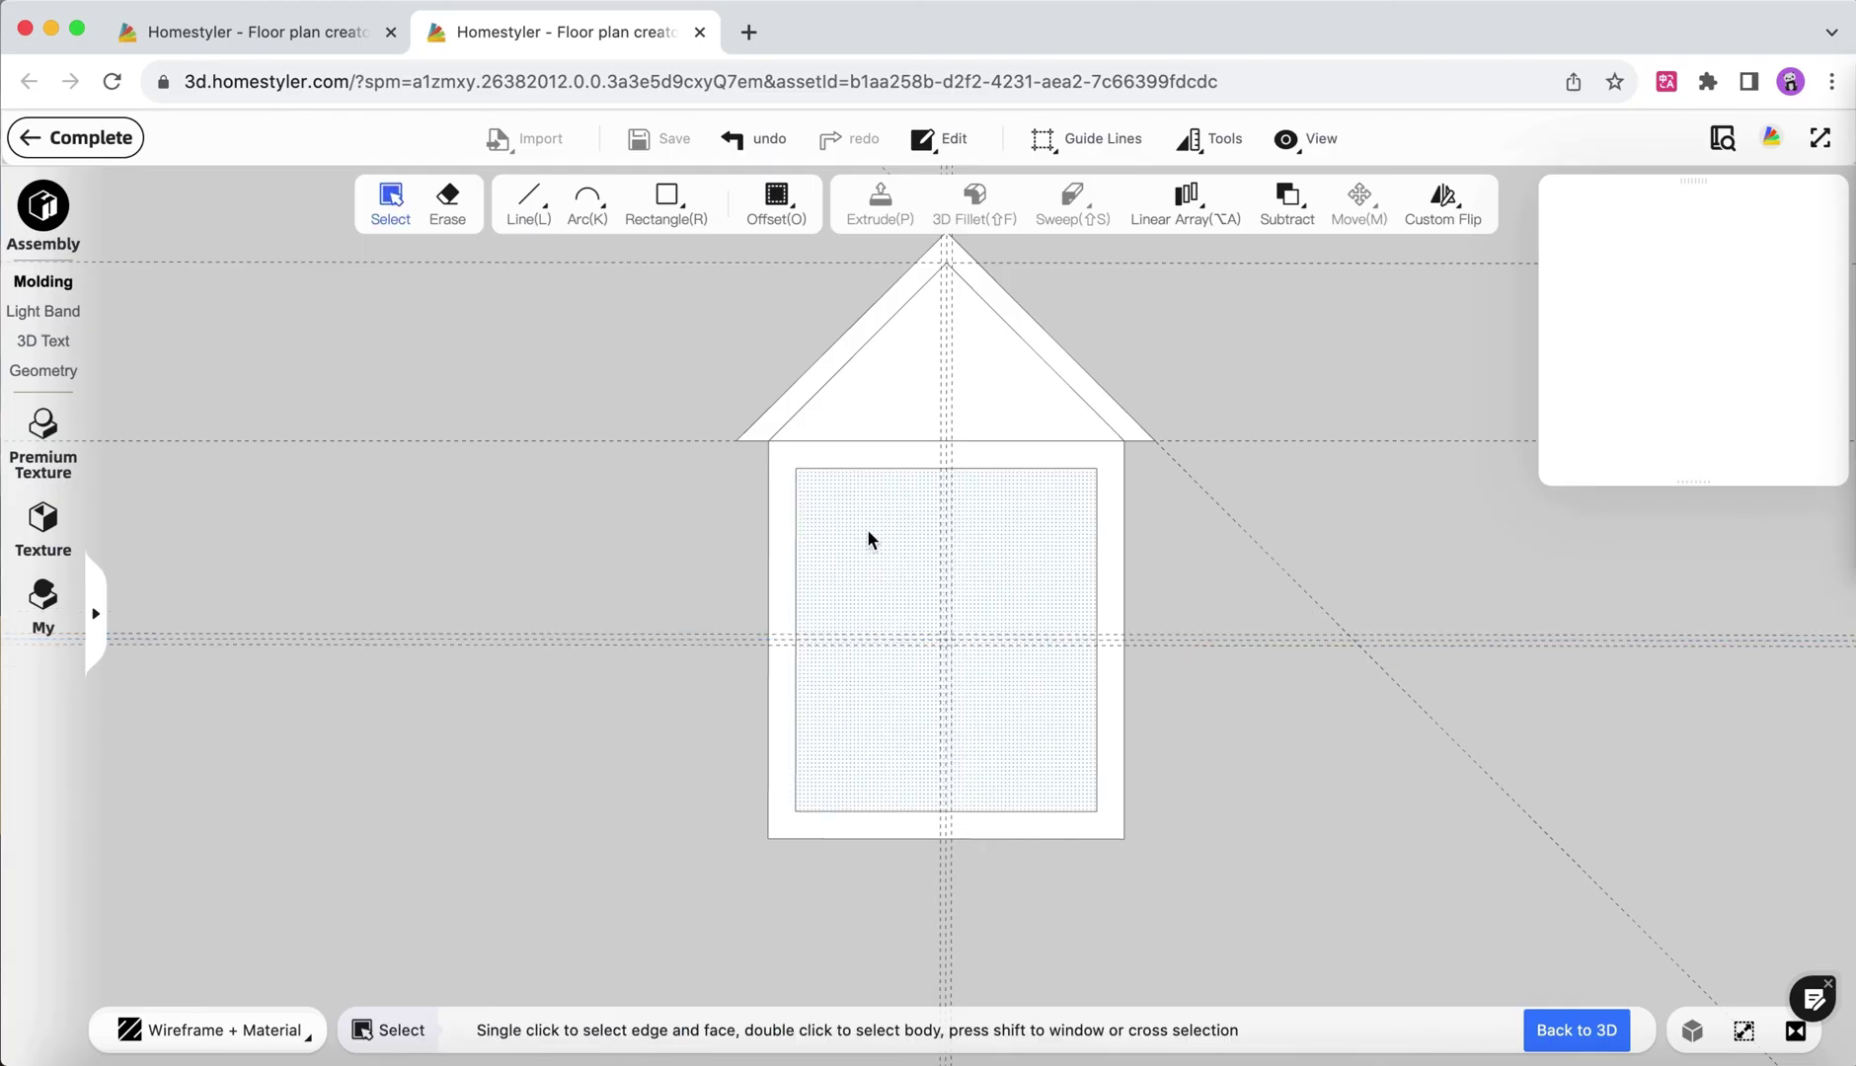
Draw four rectangular window panes from the corners of the inner outline to the intersections of the central guides.
key("r")
left_click(1096, 469)
left_click(951, 635)
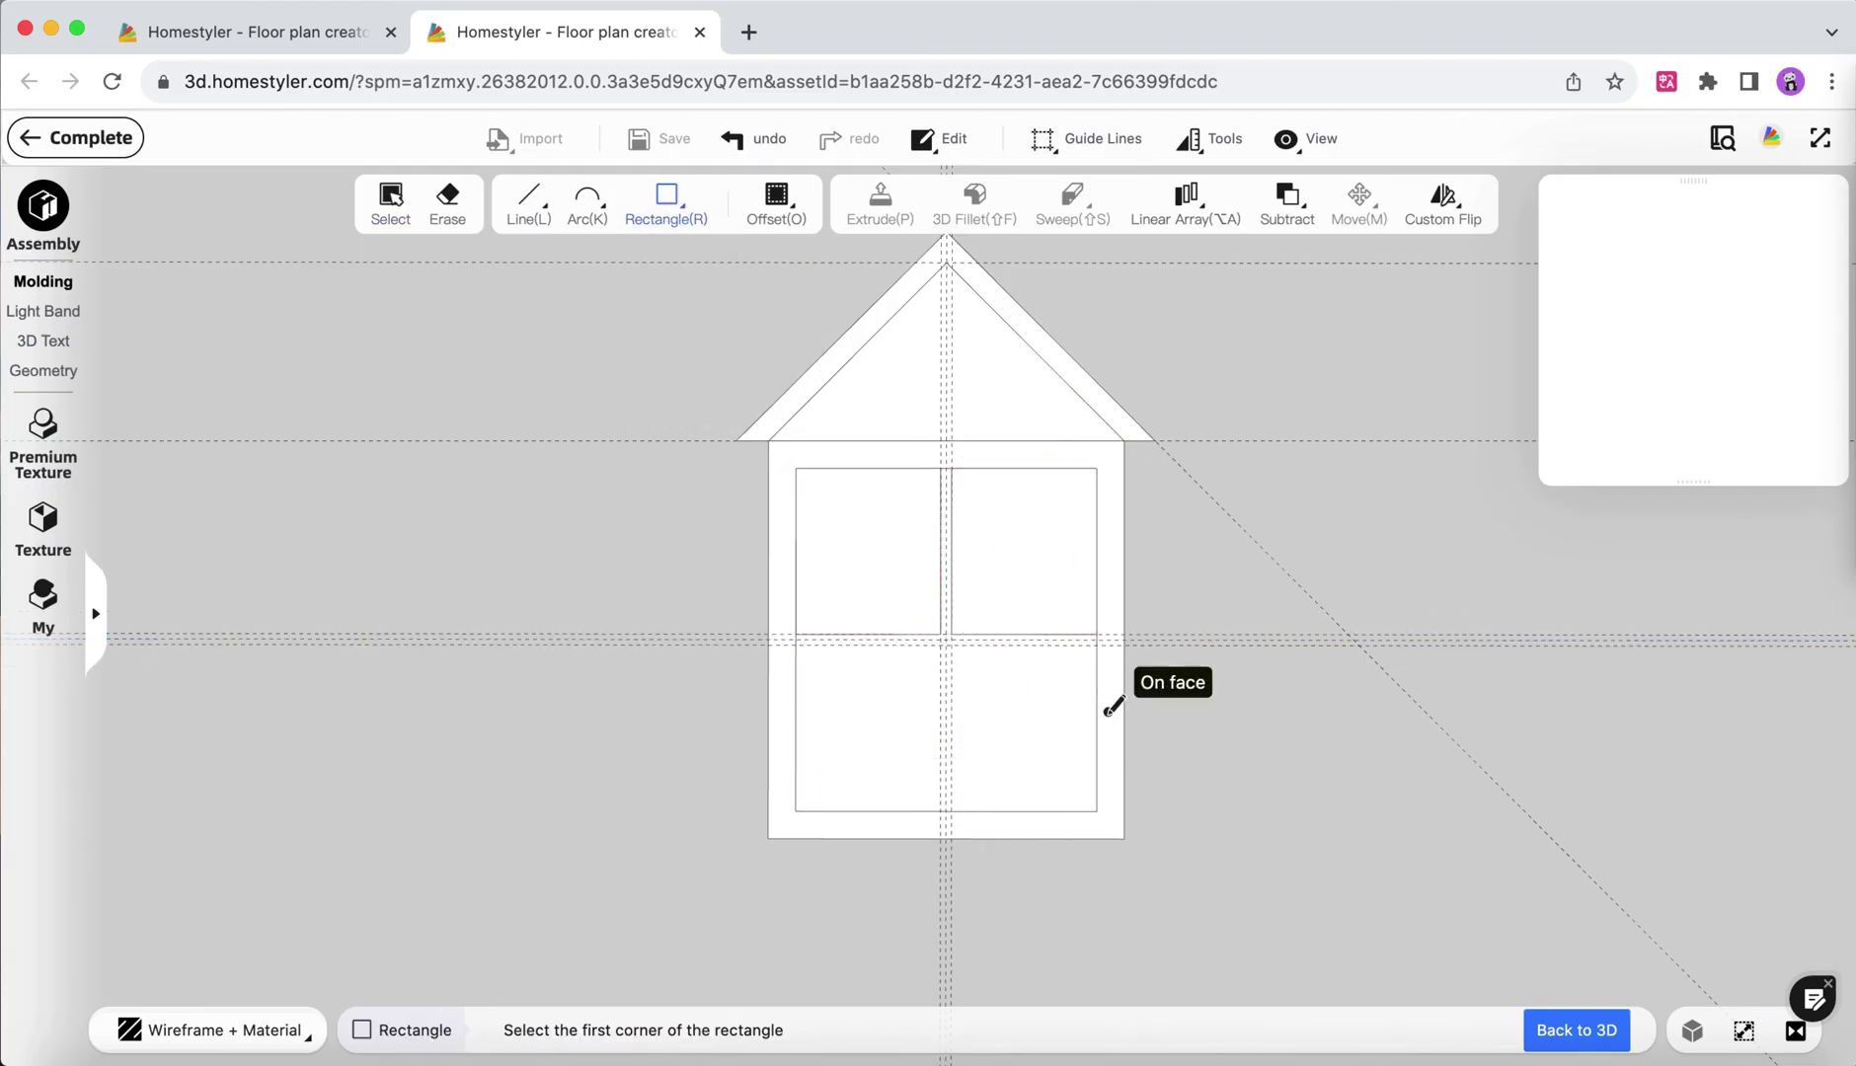
left_click(1096, 812)
left_click(951, 644)
left_click(796, 811)
left_click(941, 645)
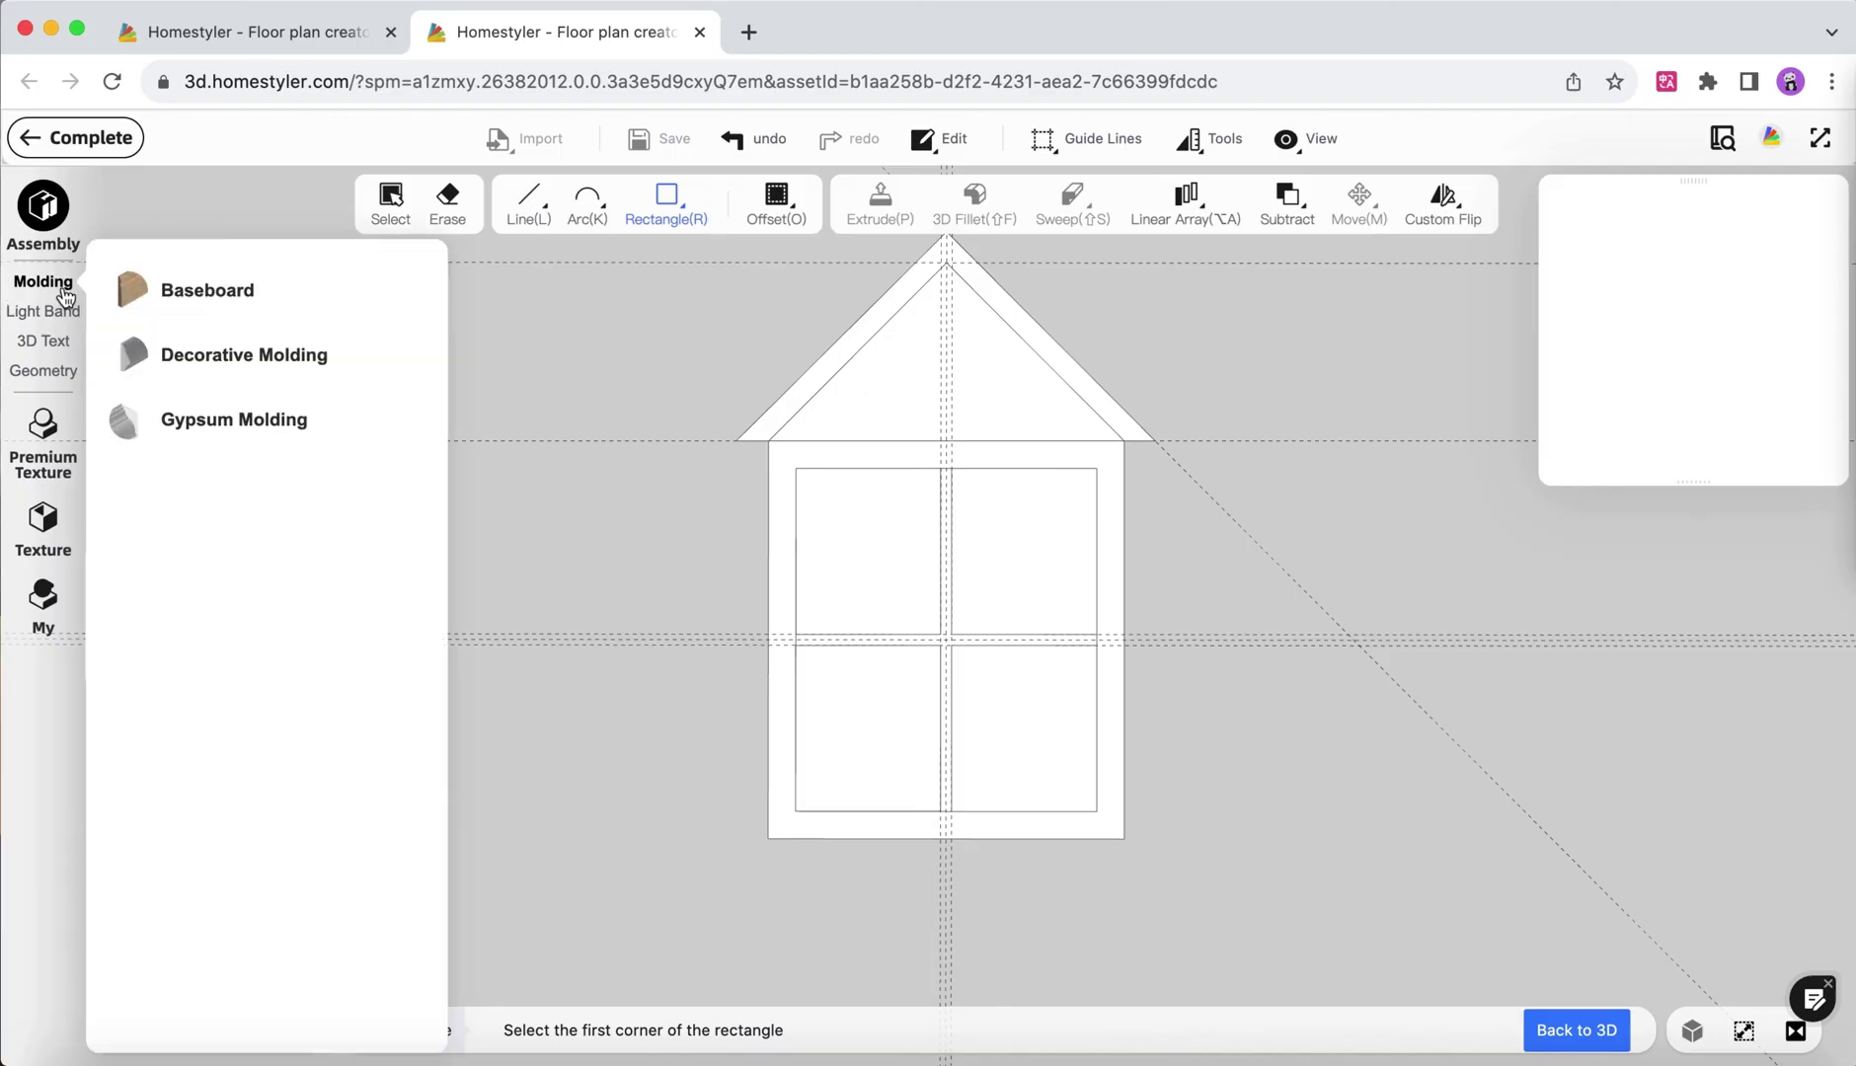
Apply a molding from the Molding catalog to the border face around the window panes.
left_click(65, 286)
scroll(376, 624, "down", 2)
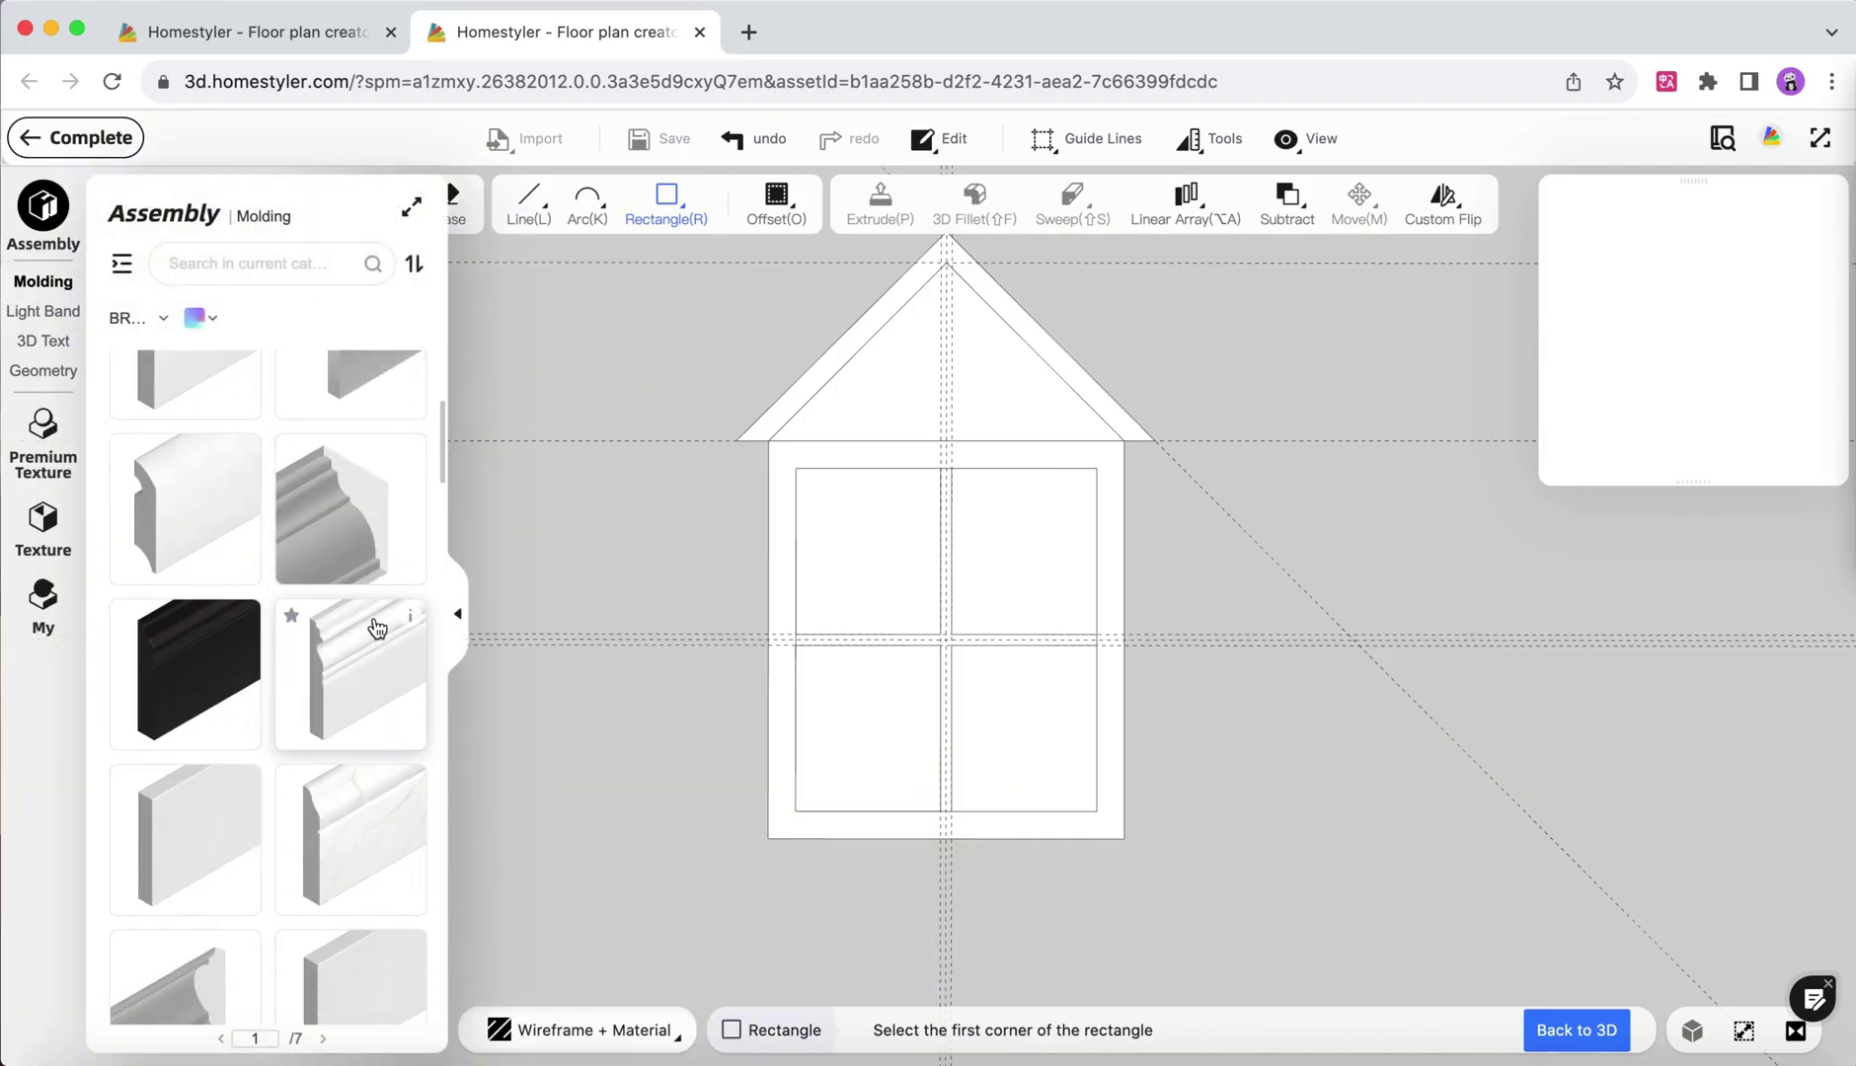
scroll(376, 629, "down", 2)
left_click_drag(219, 501, 853, 446)
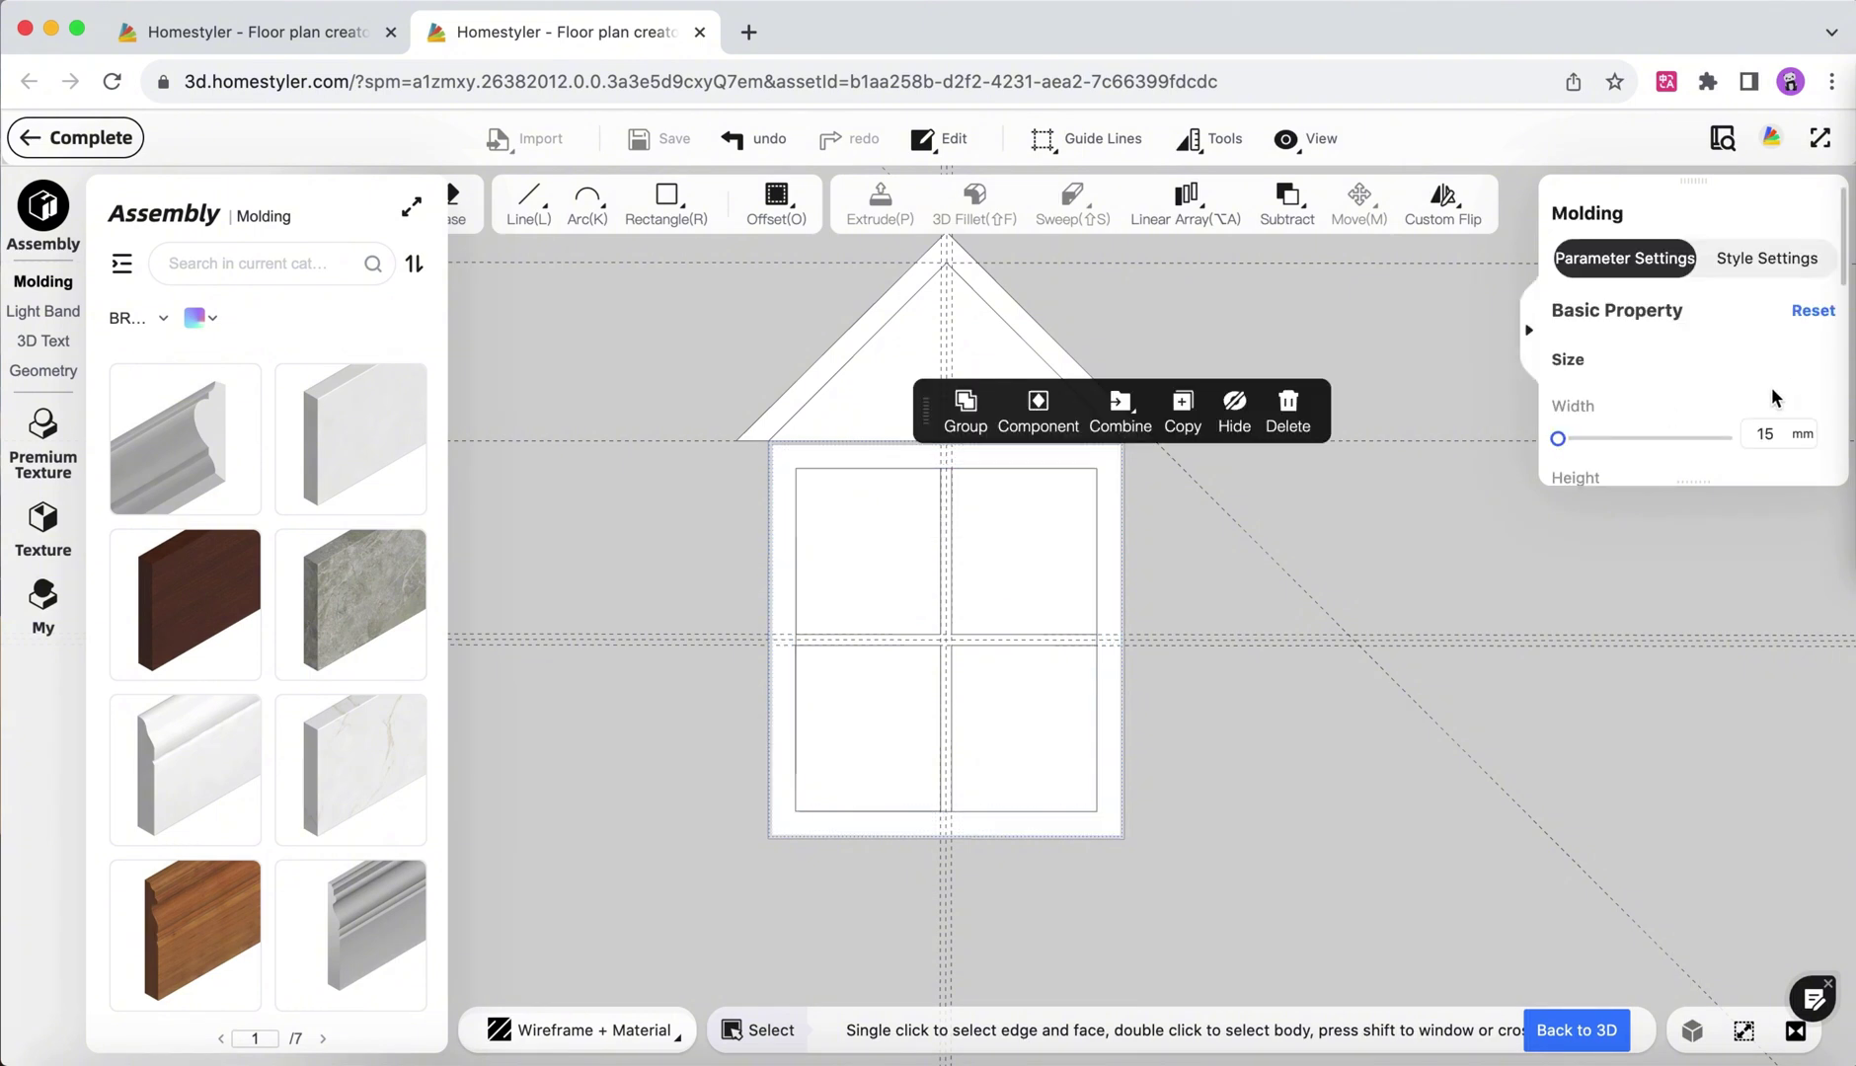
Set the window border molding's width to 40 mm and return to the 3D view.
scroll(1773, 397, "down", 2)
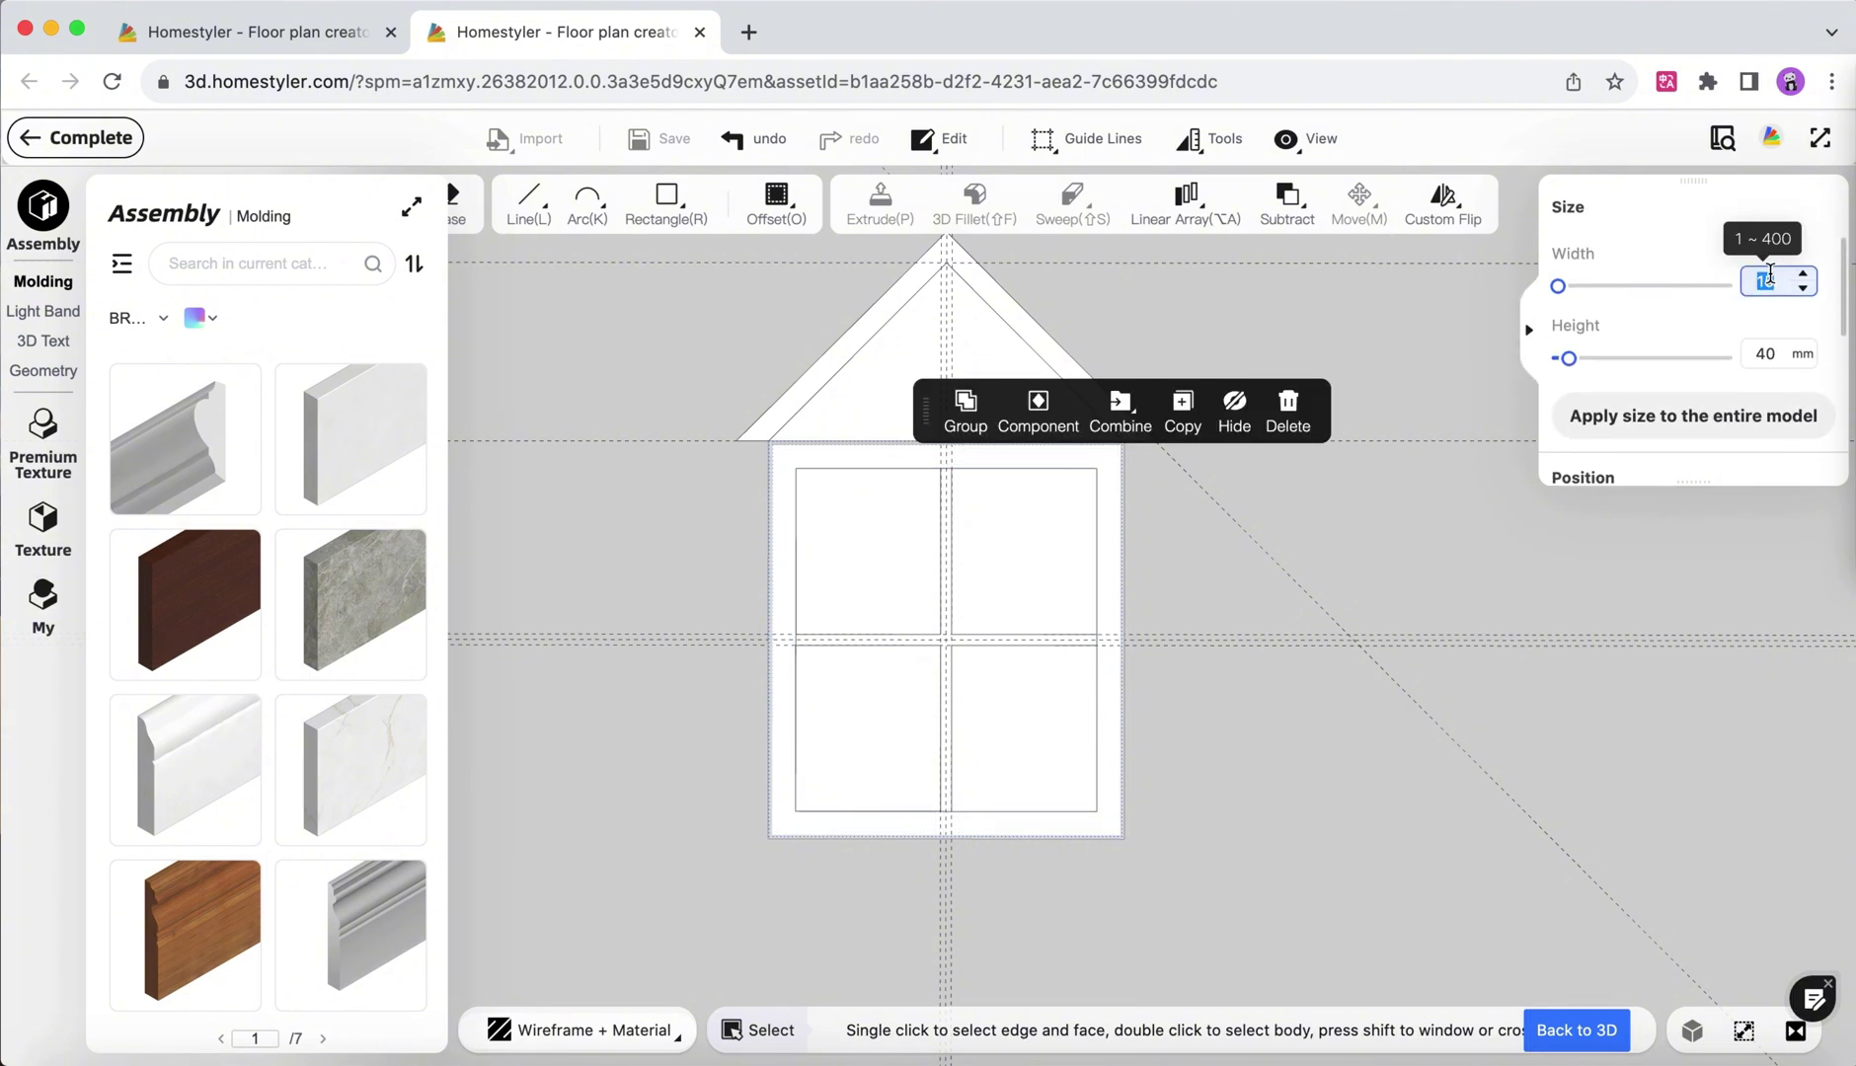
key("Return")
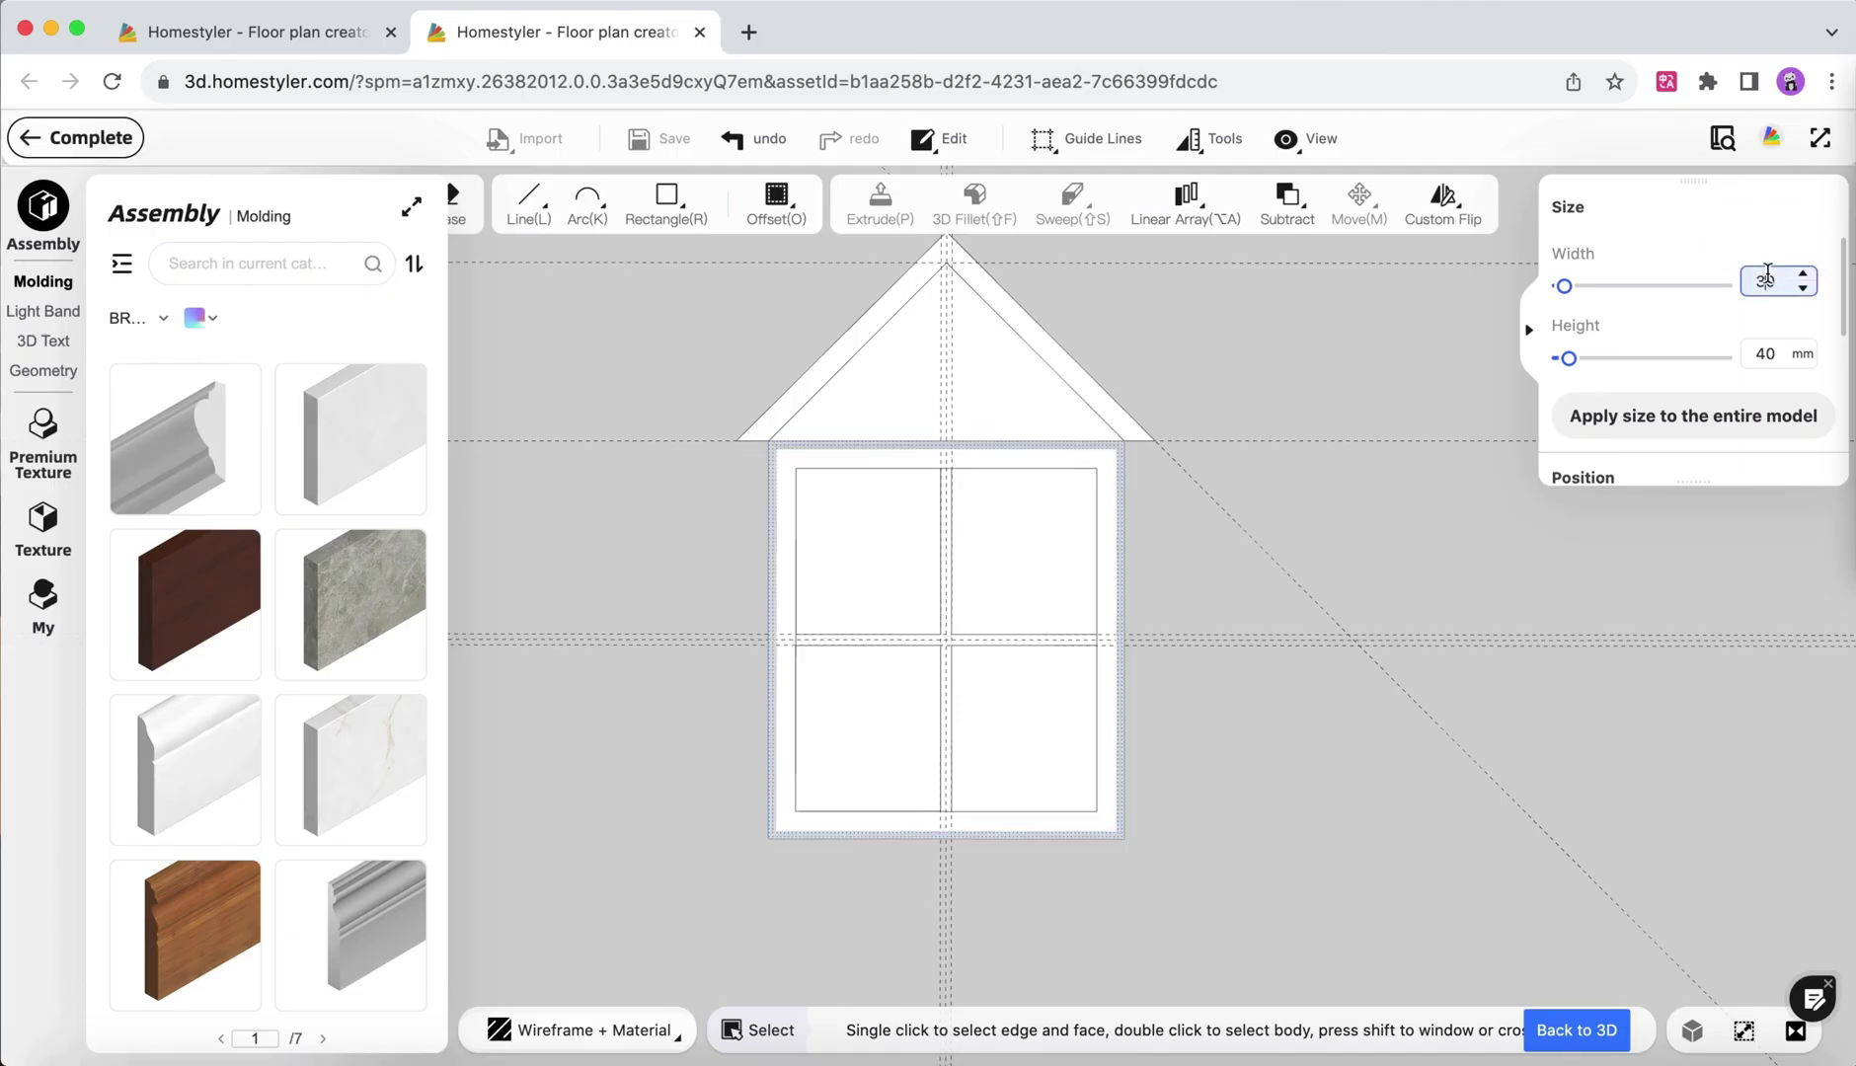
key("Return")
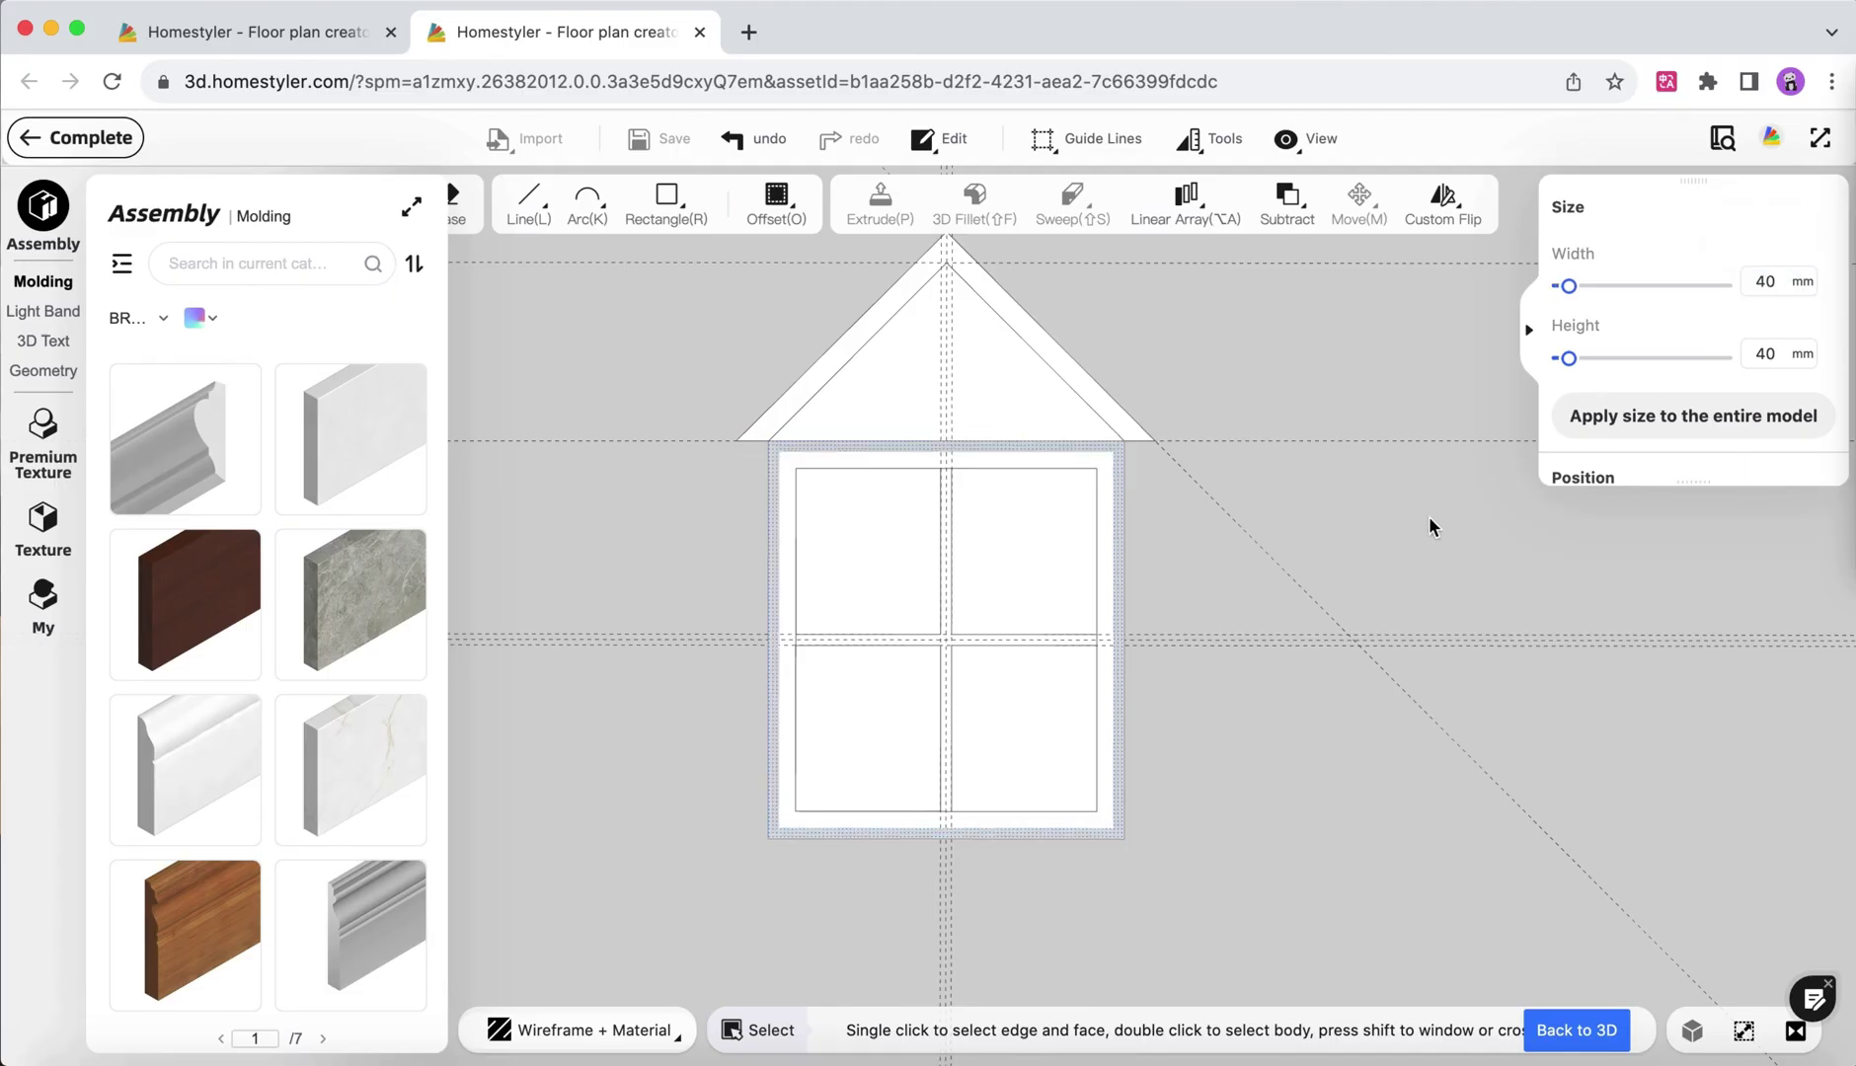
left_click(1430, 517)
left_click(1585, 1045)
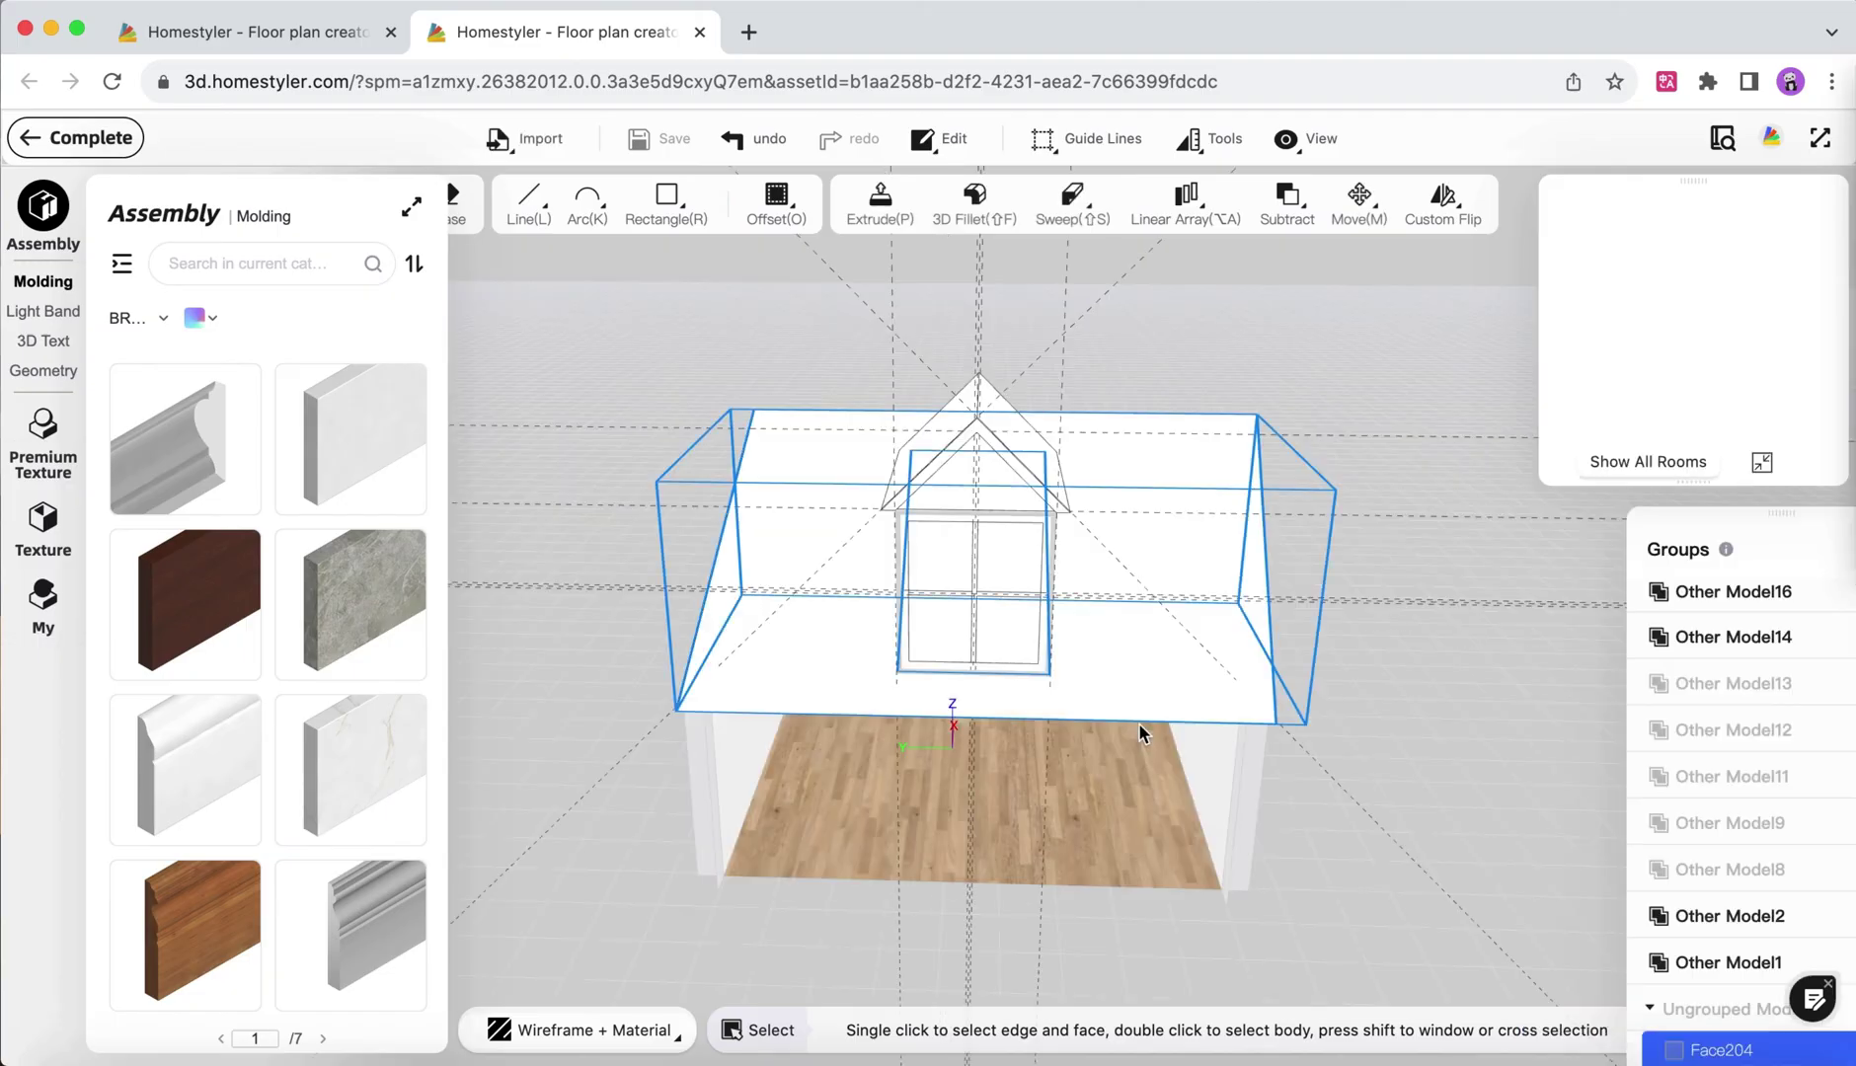
Draw a line along the inner edge of the dormer roof's rear end, from the inner peak to its lower corner.
mouse_move(1416, 569)
left_mouse_down()
mouse_move(1102, 529)
mouse_move(1126, 511)
left_mouse_up()
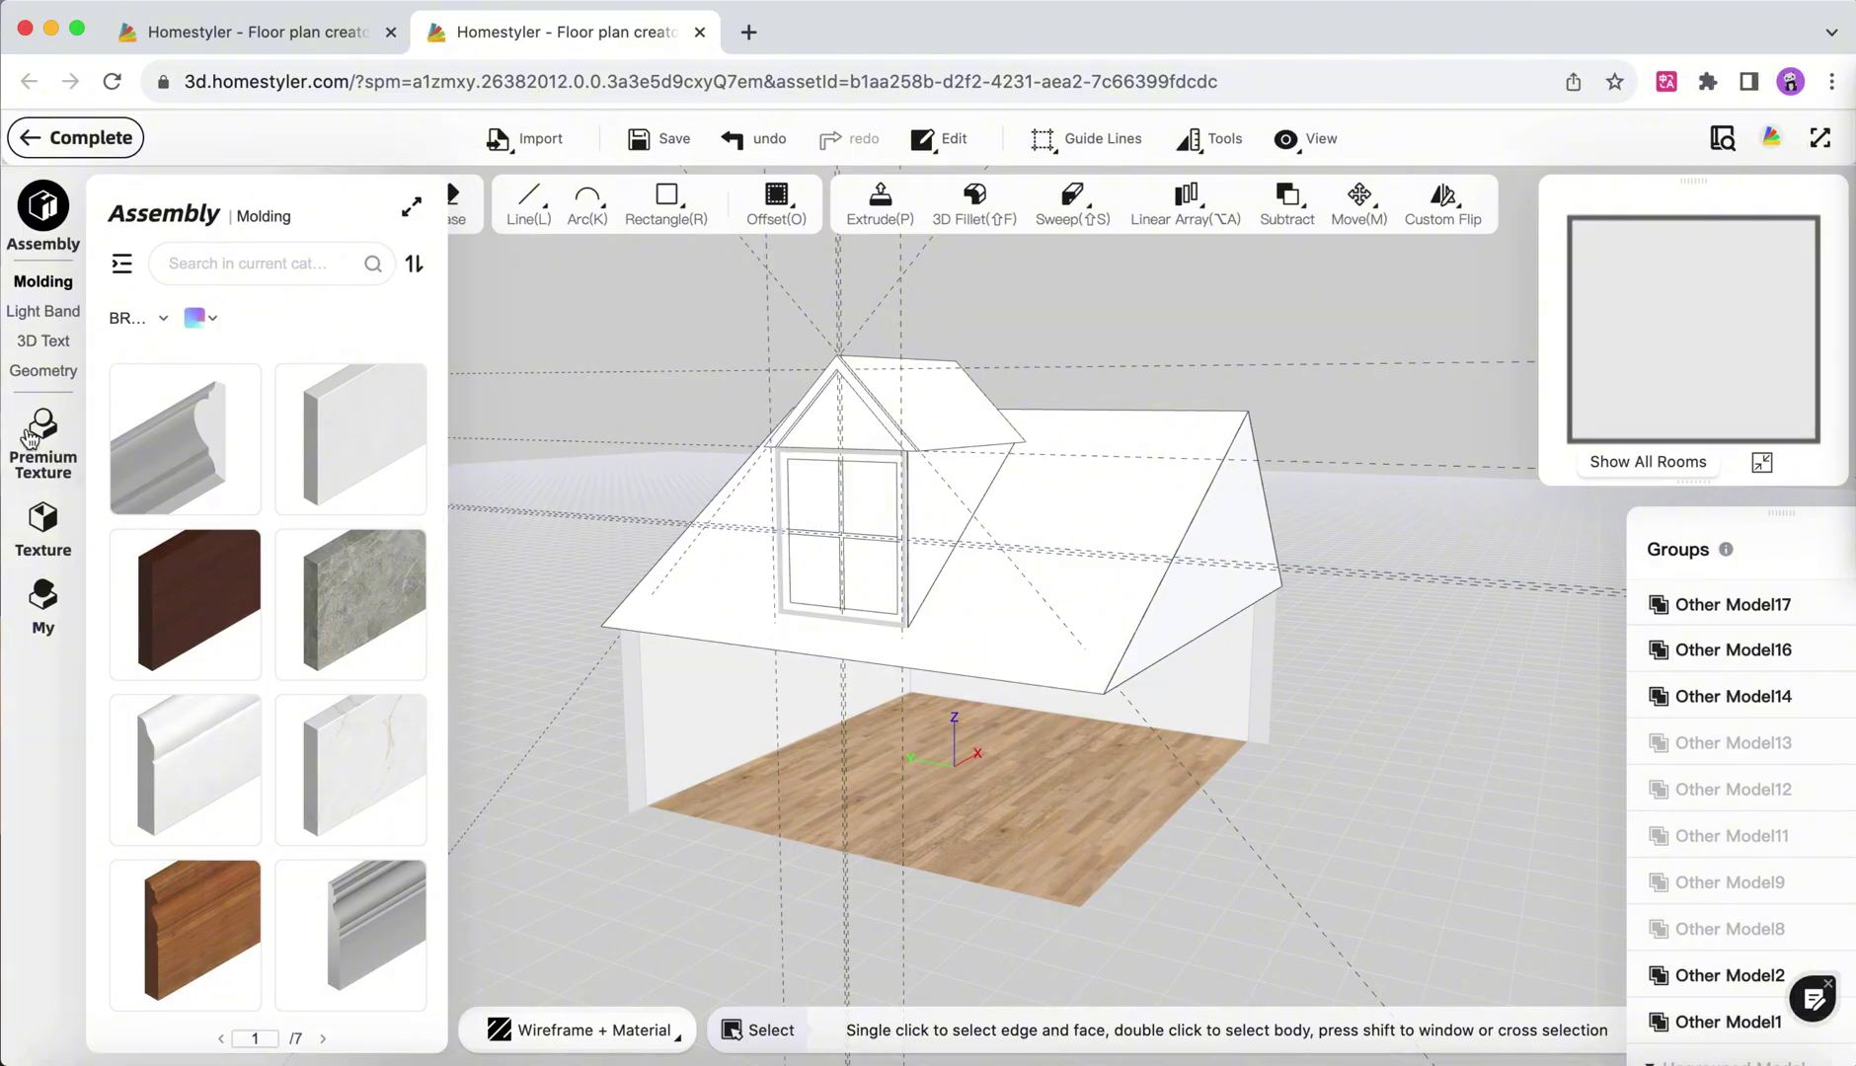
left_click_drag(1265, 340, 782, 507)
left_click(529, 203)
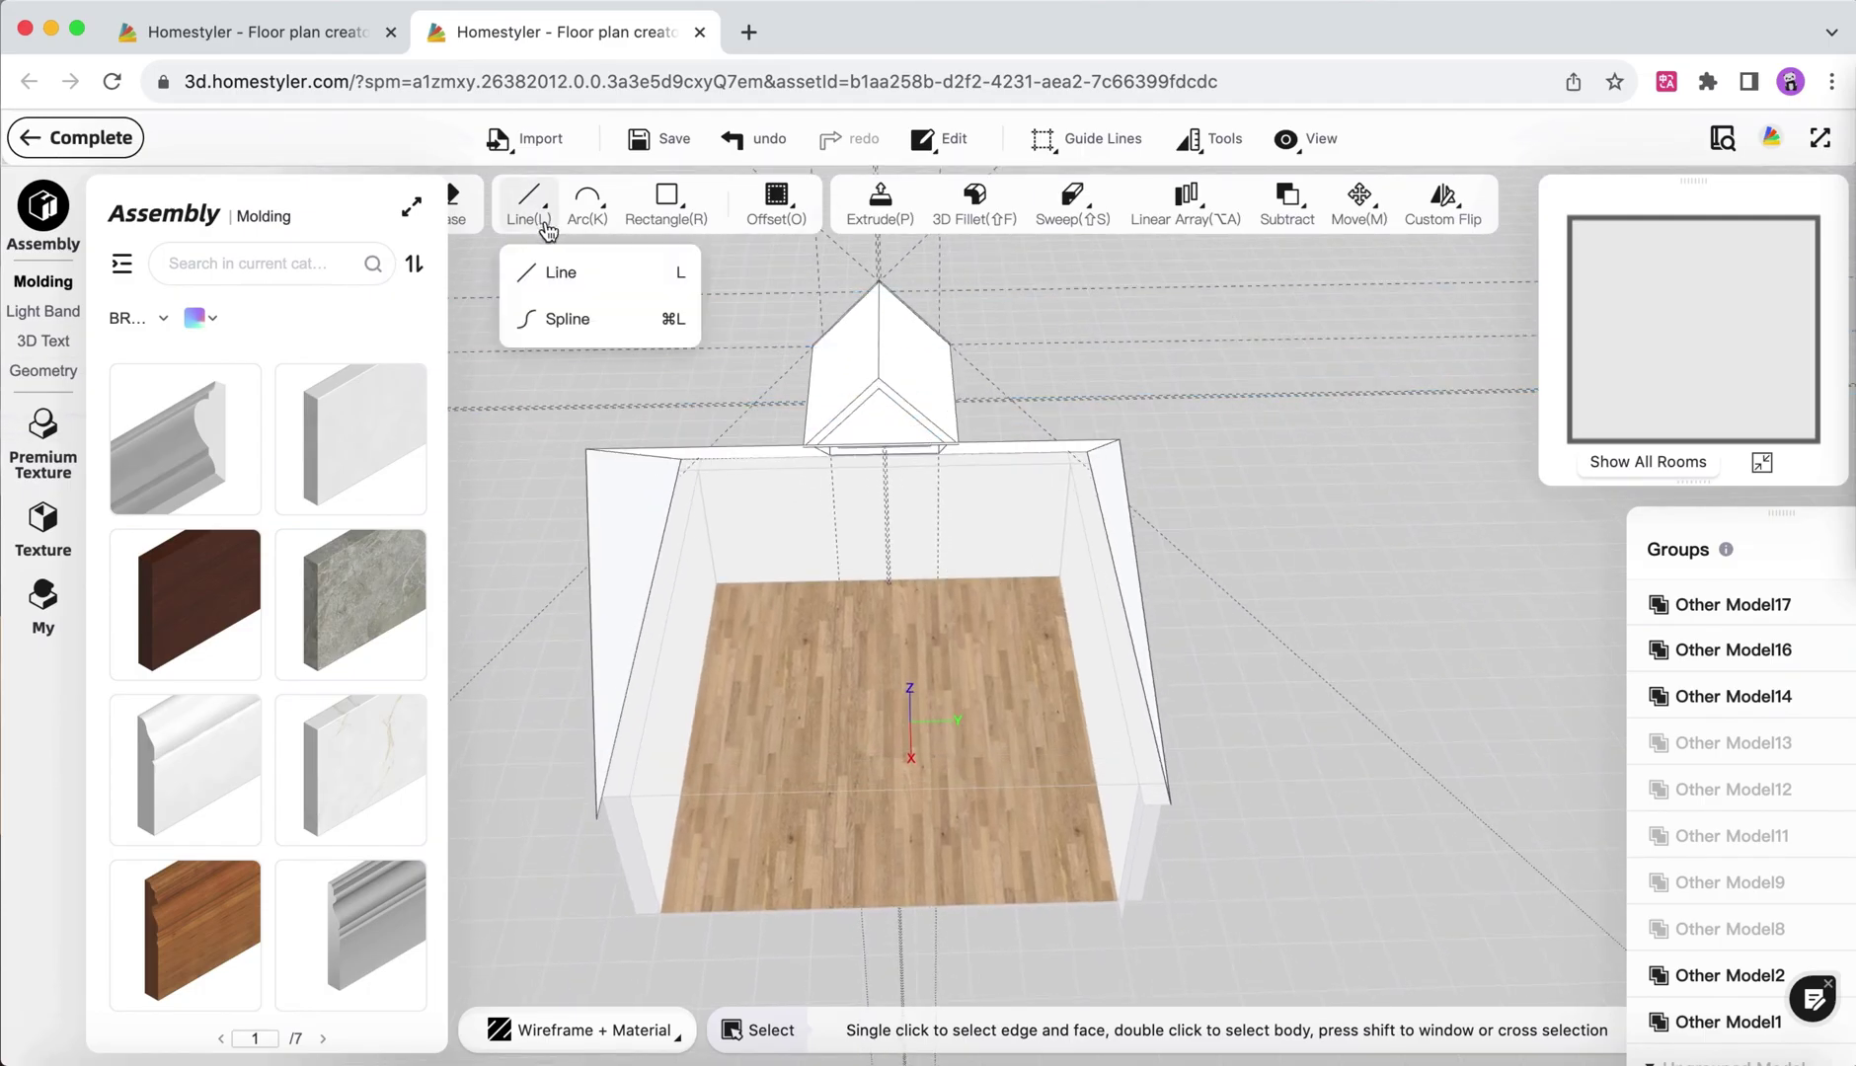
left_click(558, 287)
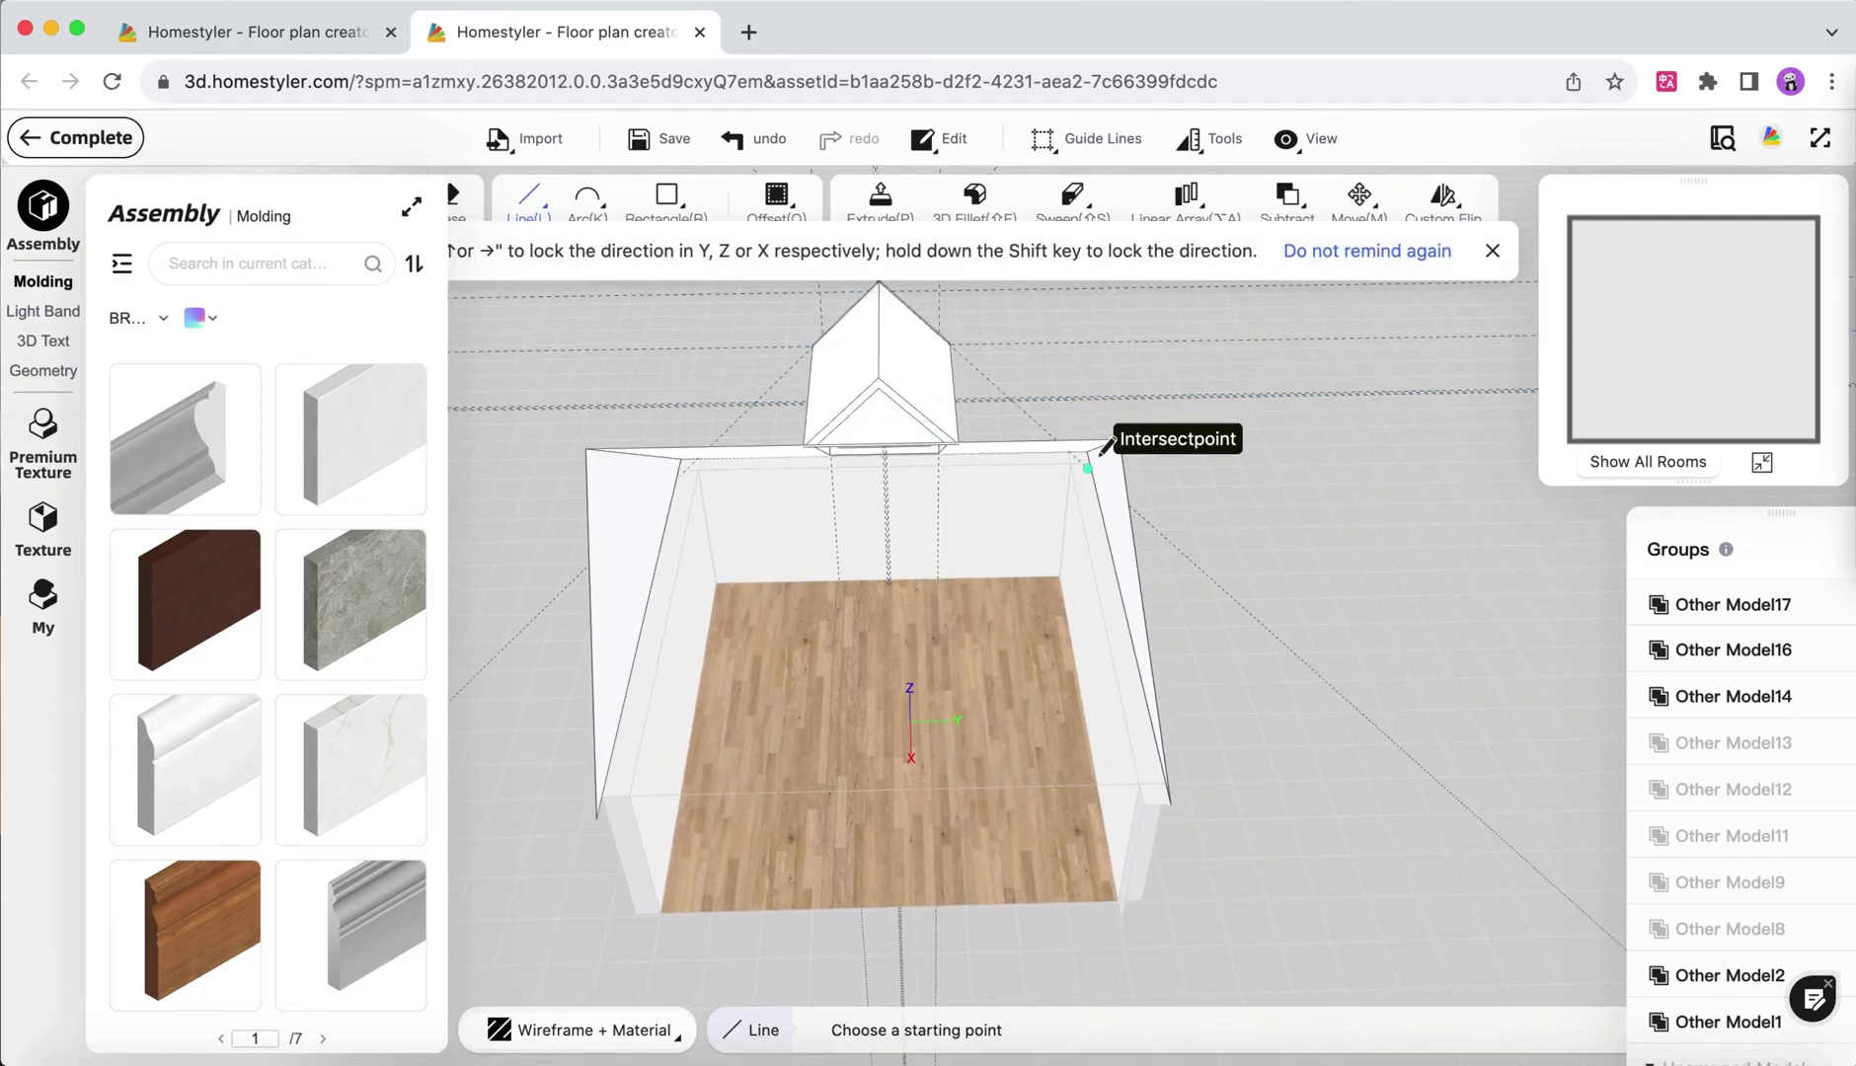
left_click_drag(1094, 447, 1094, 519)
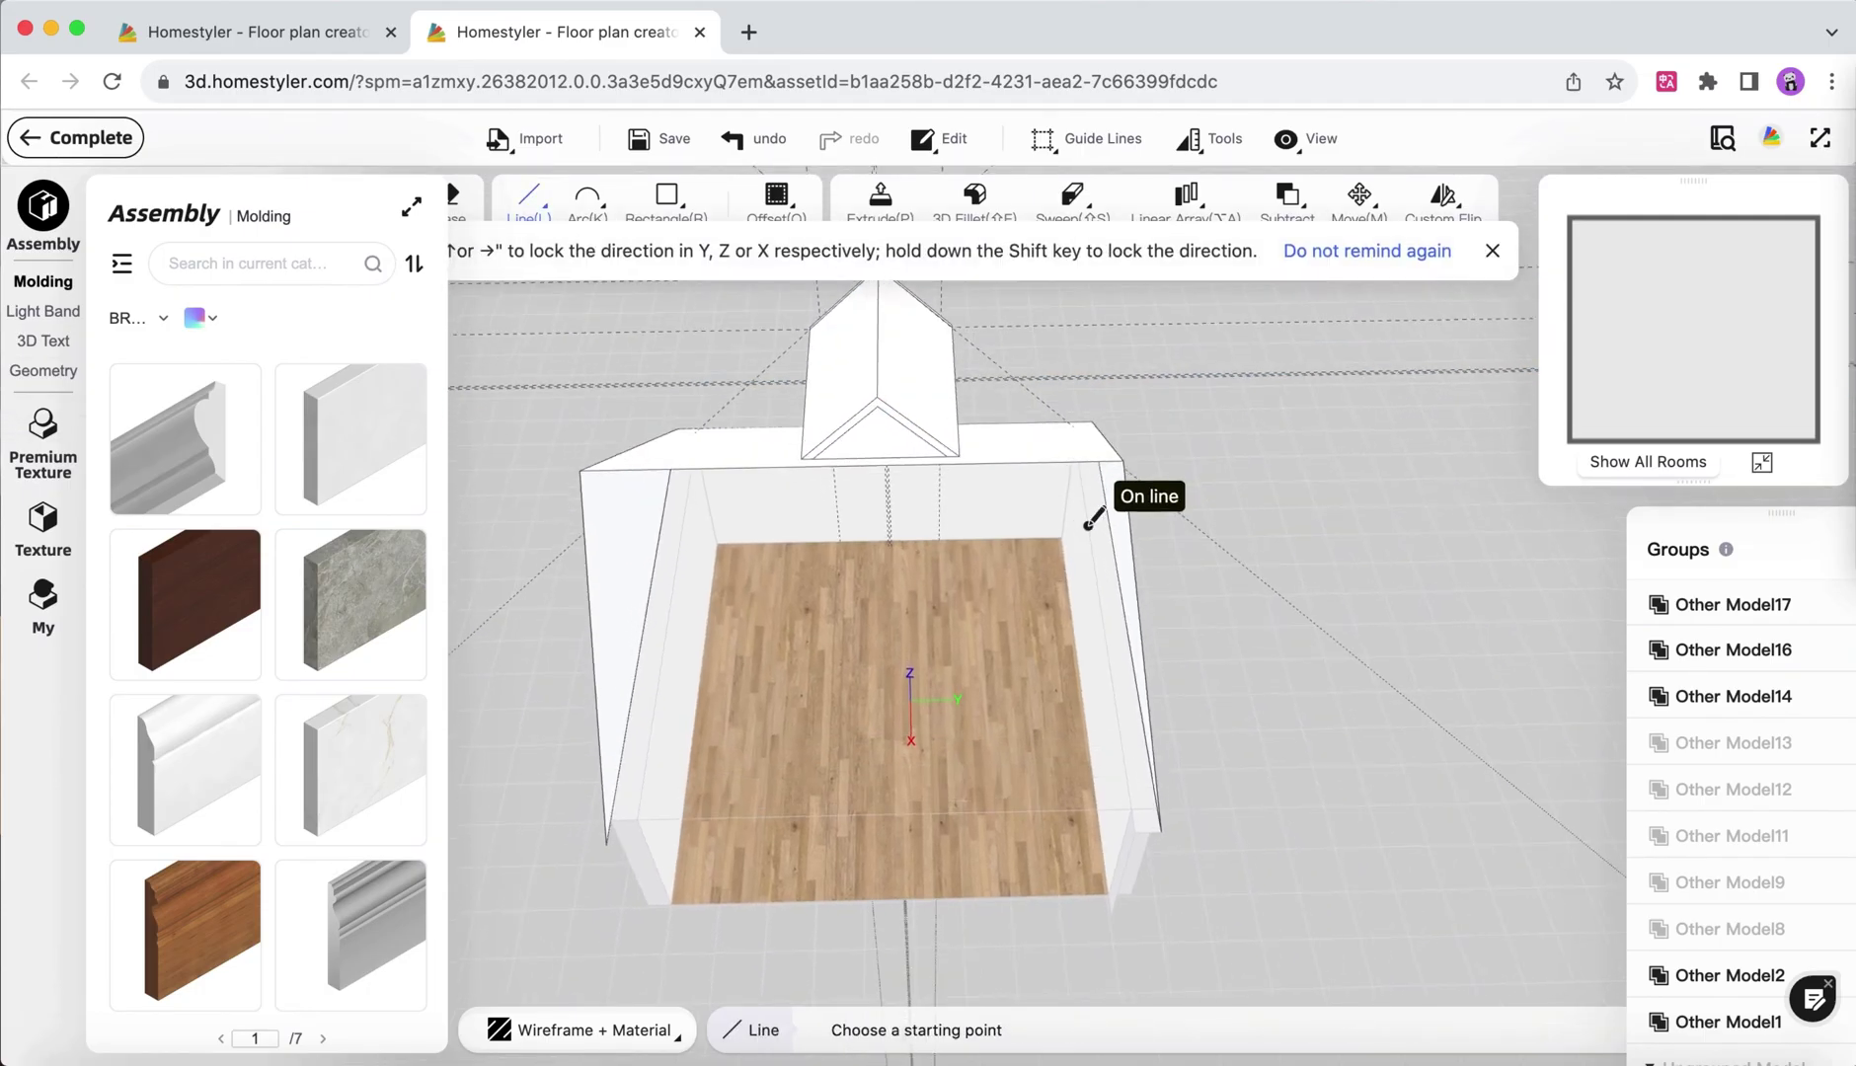
left_click(878, 406)
left_click(948, 455)
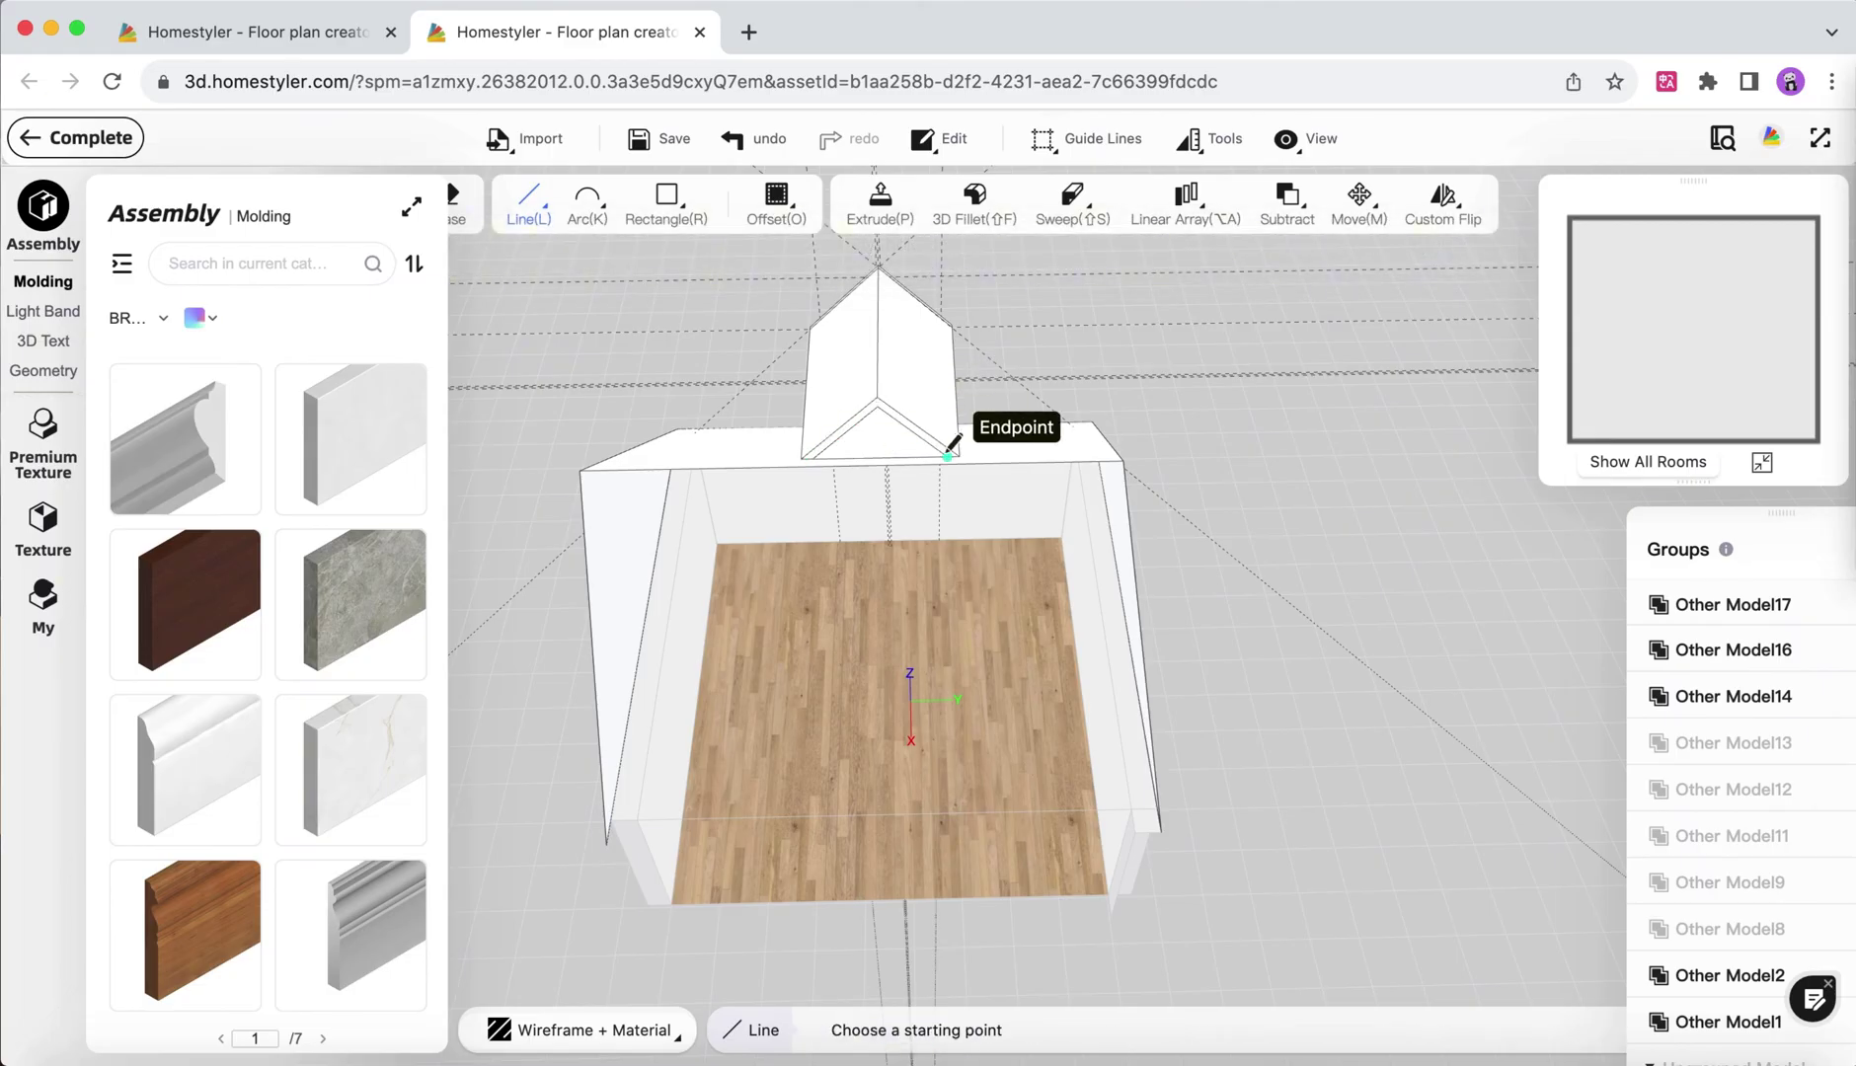
left_click(948, 455)
key("Escape")
key("Escape")
left_click_drag(866, 622, 878, 548)
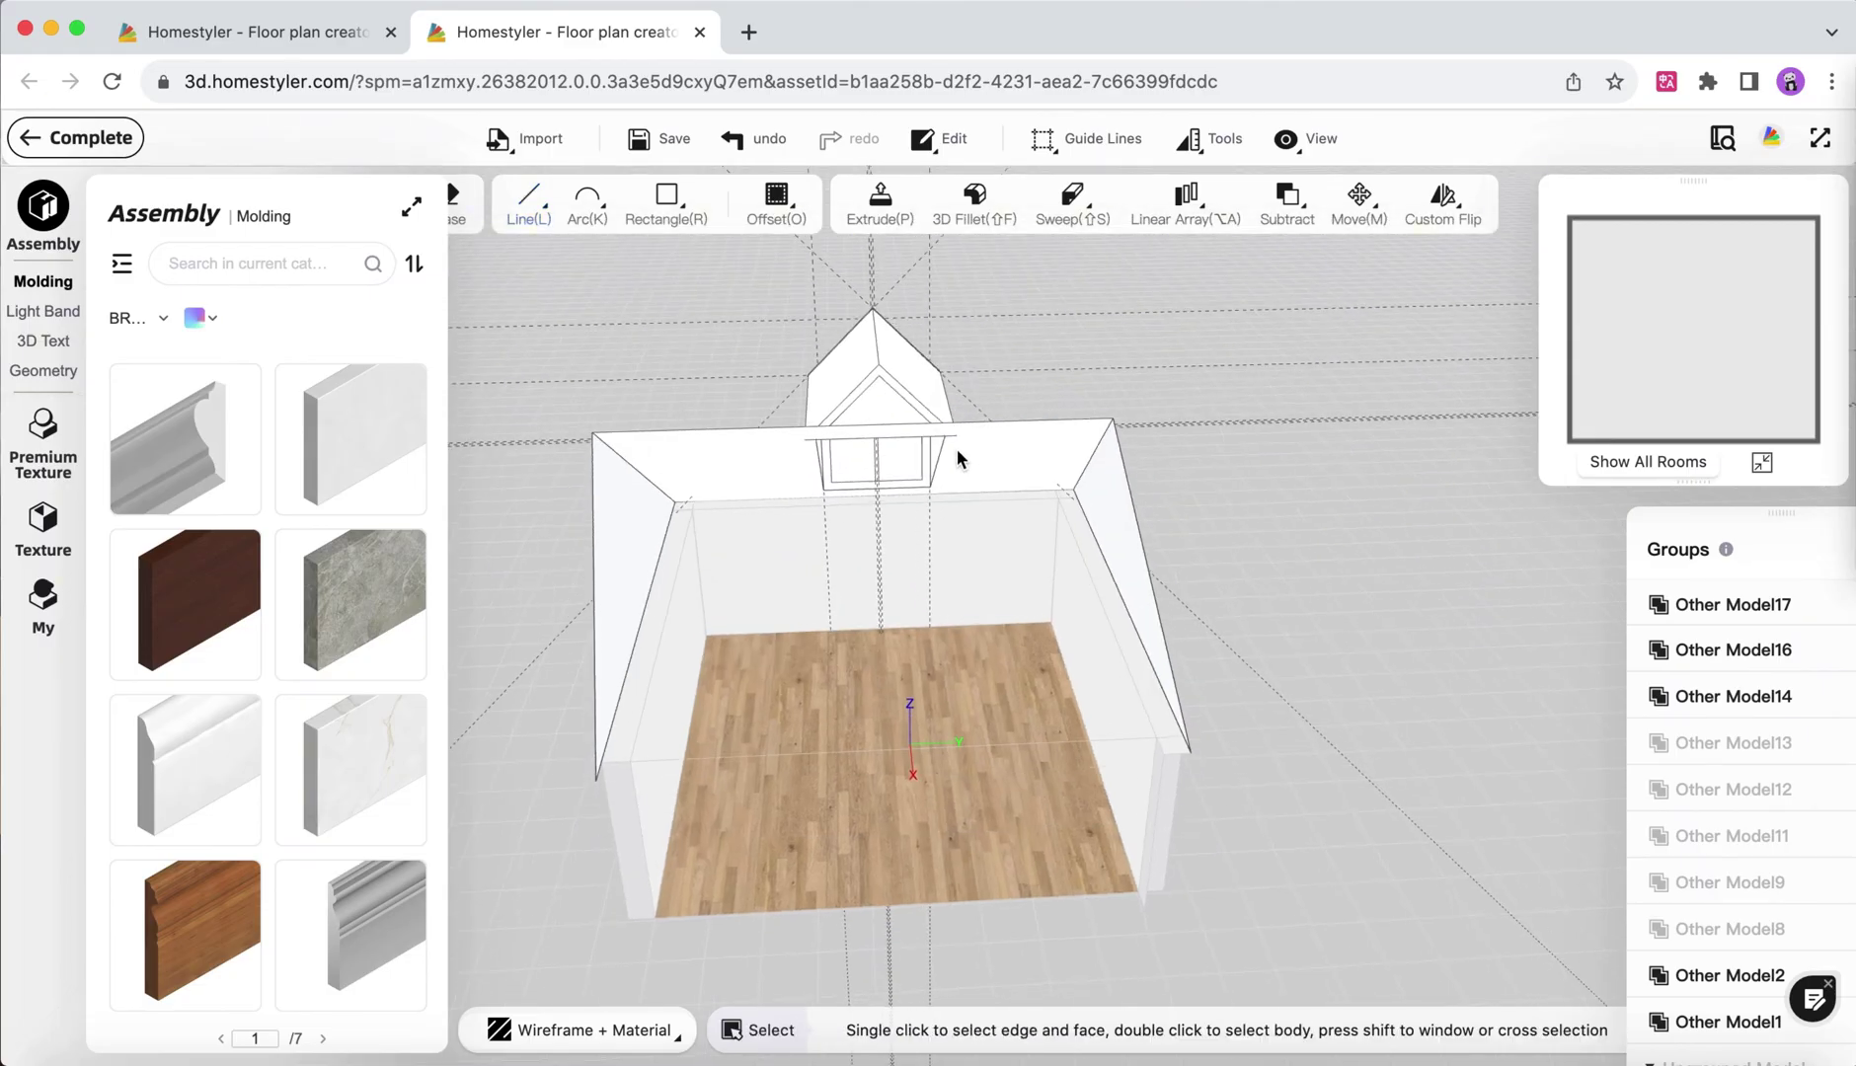
left_click_drag(957, 450, 1239, 357)
left_click_drag(1017, 484, 1353, 444)
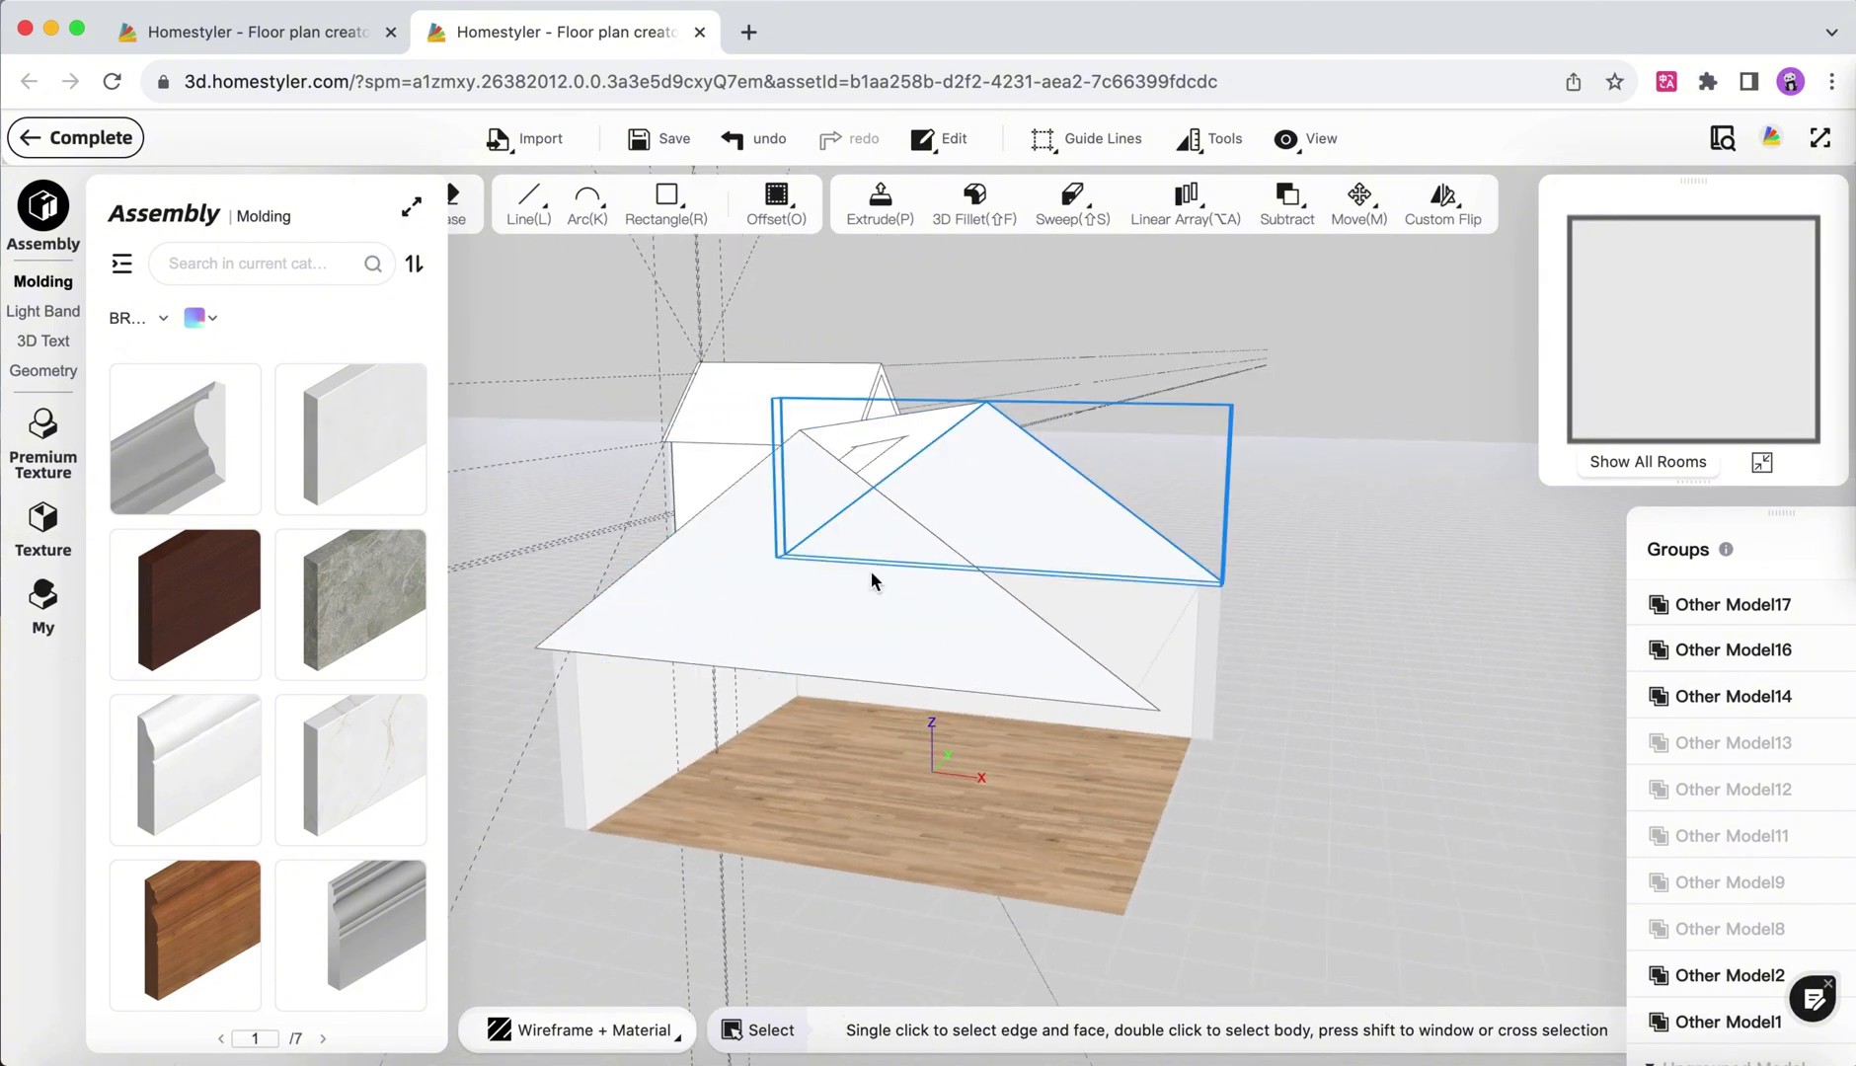
left_click_drag(872, 573, 643, 660)
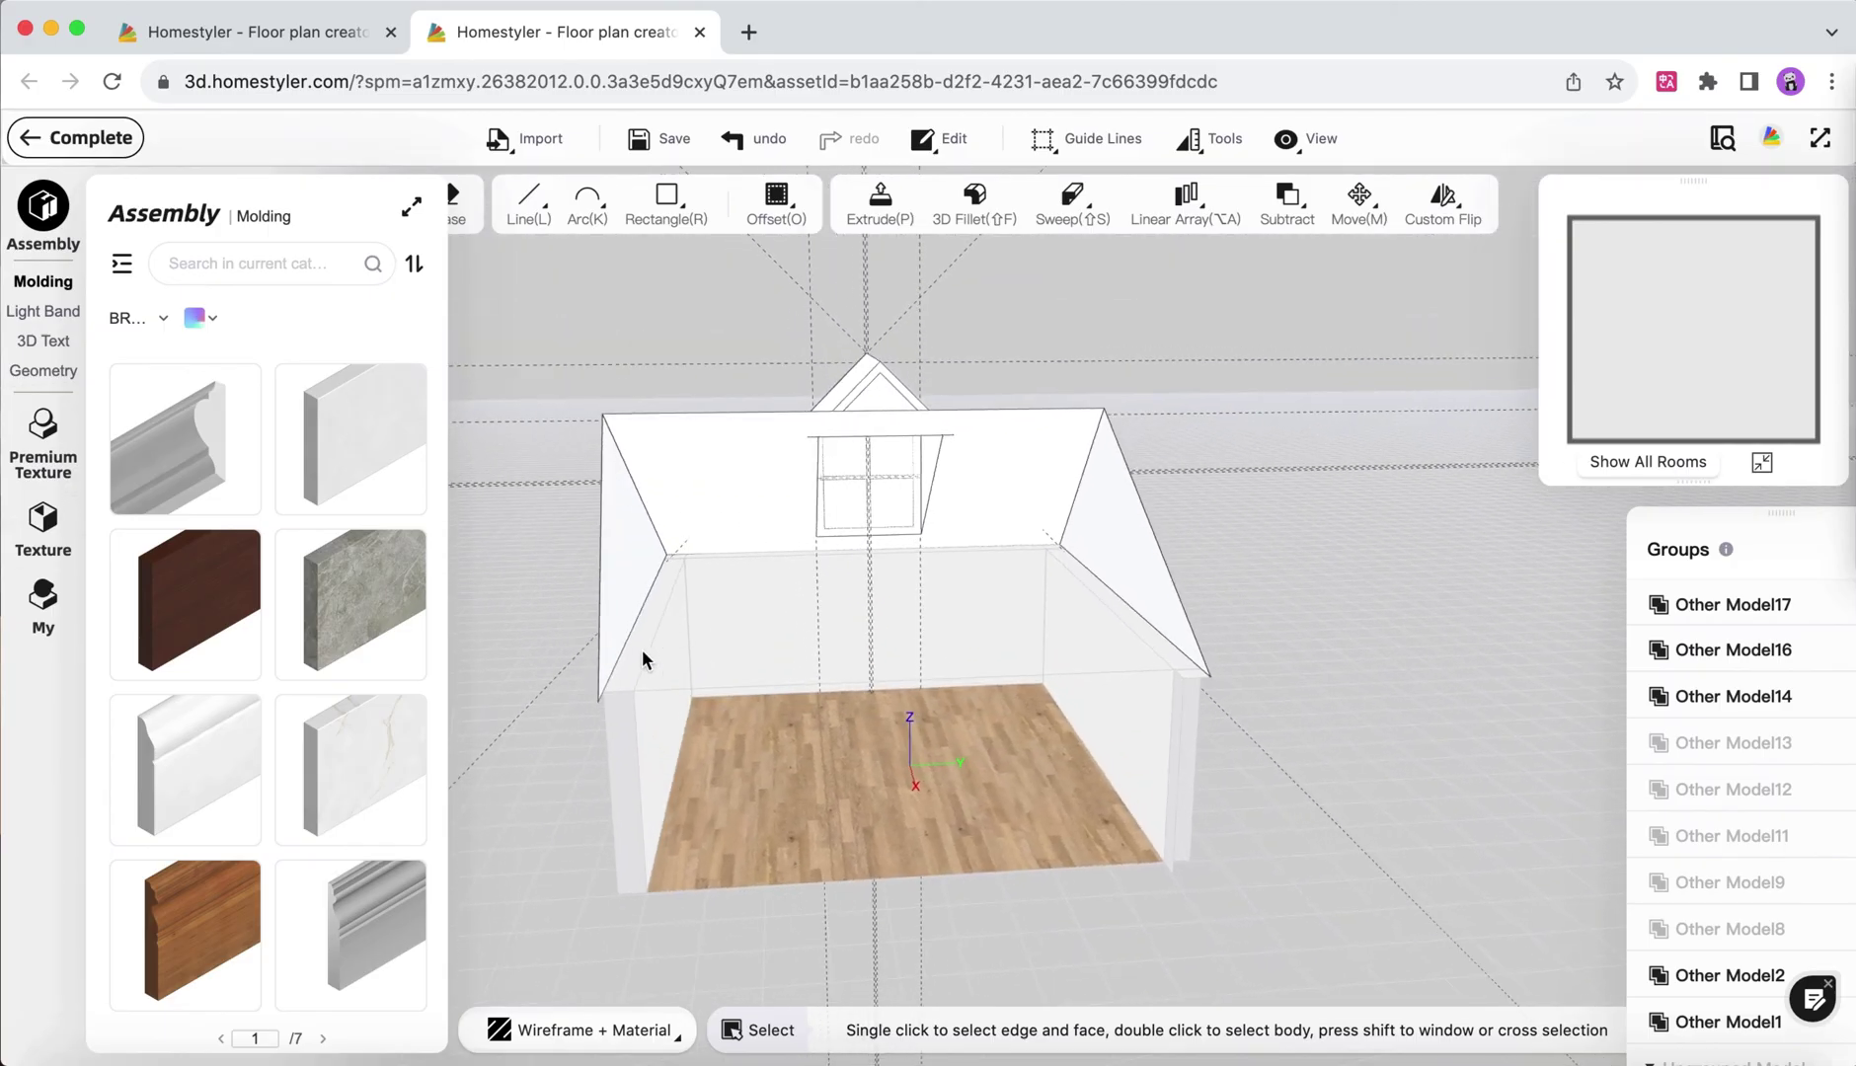
Close the open side of the main roof by drawing lines along the ridge, down both sloping edges and along the eave.
left_click(539, 274)
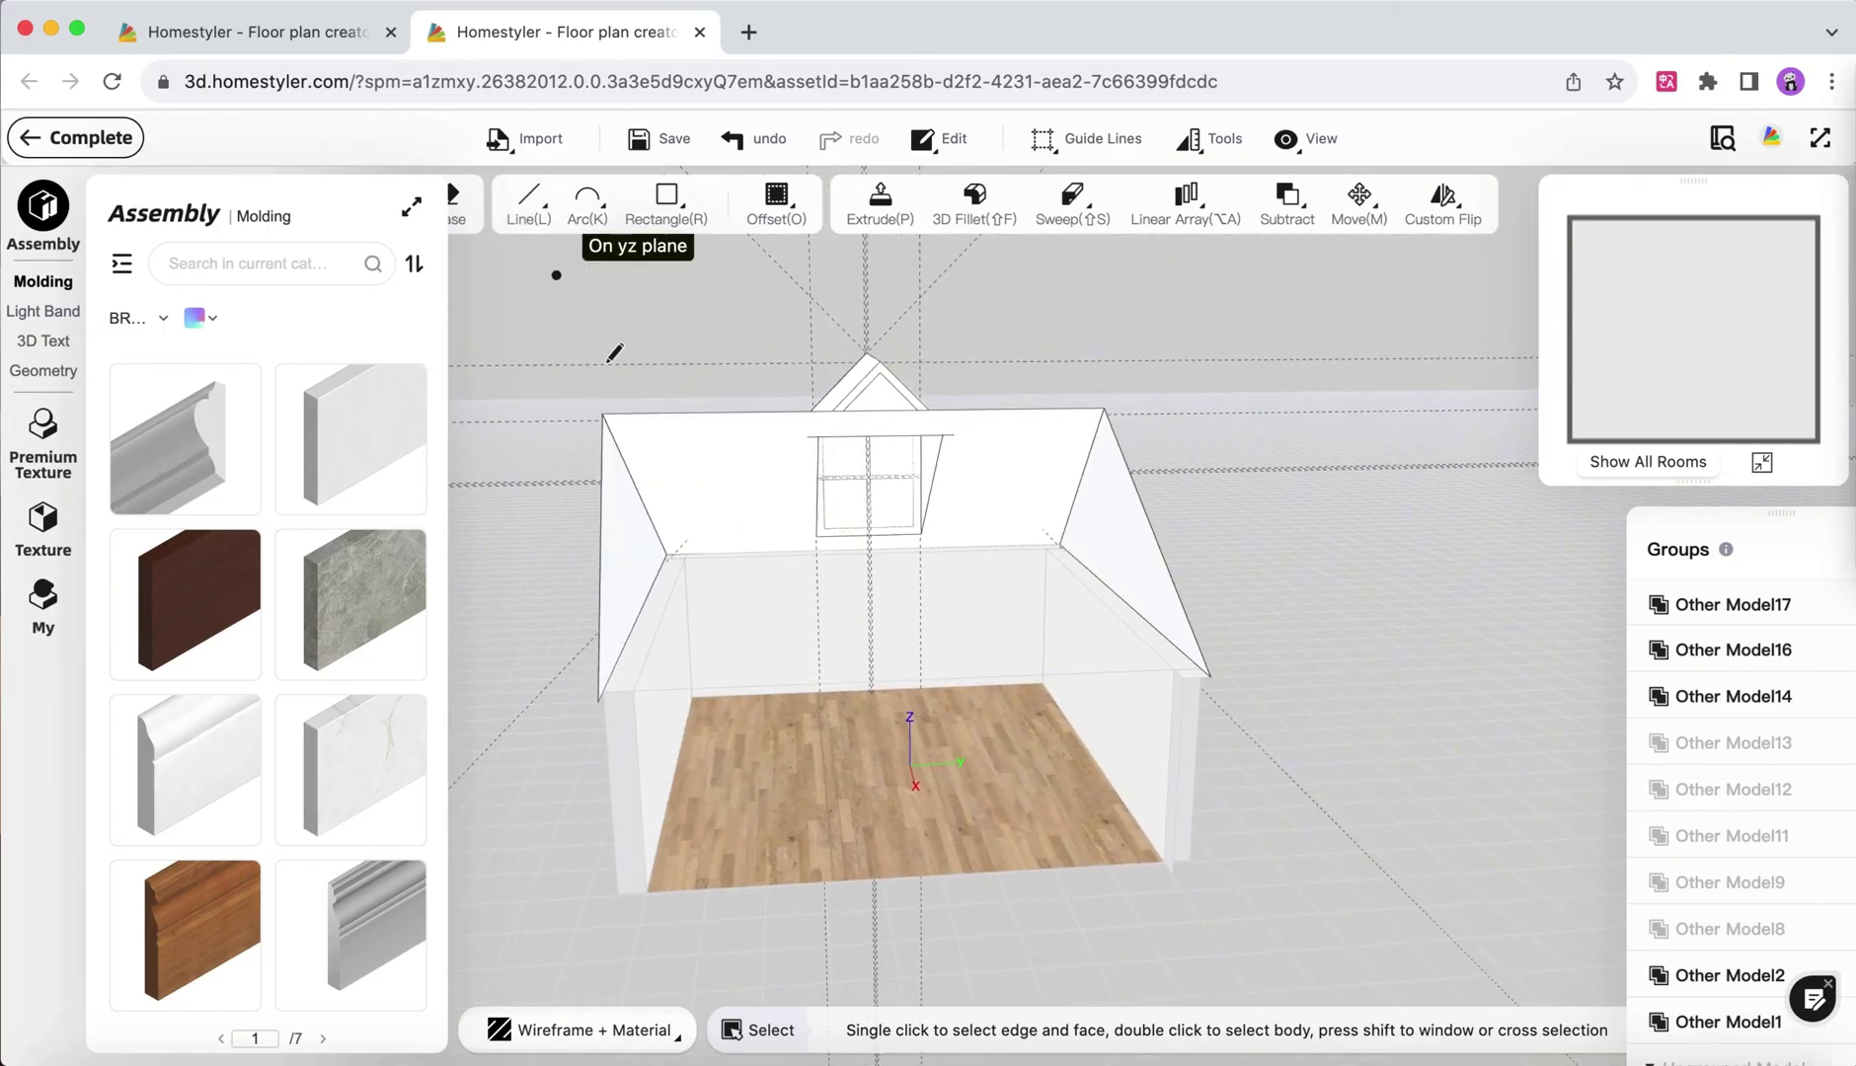
left_click(602, 414)
left_click(1105, 408)
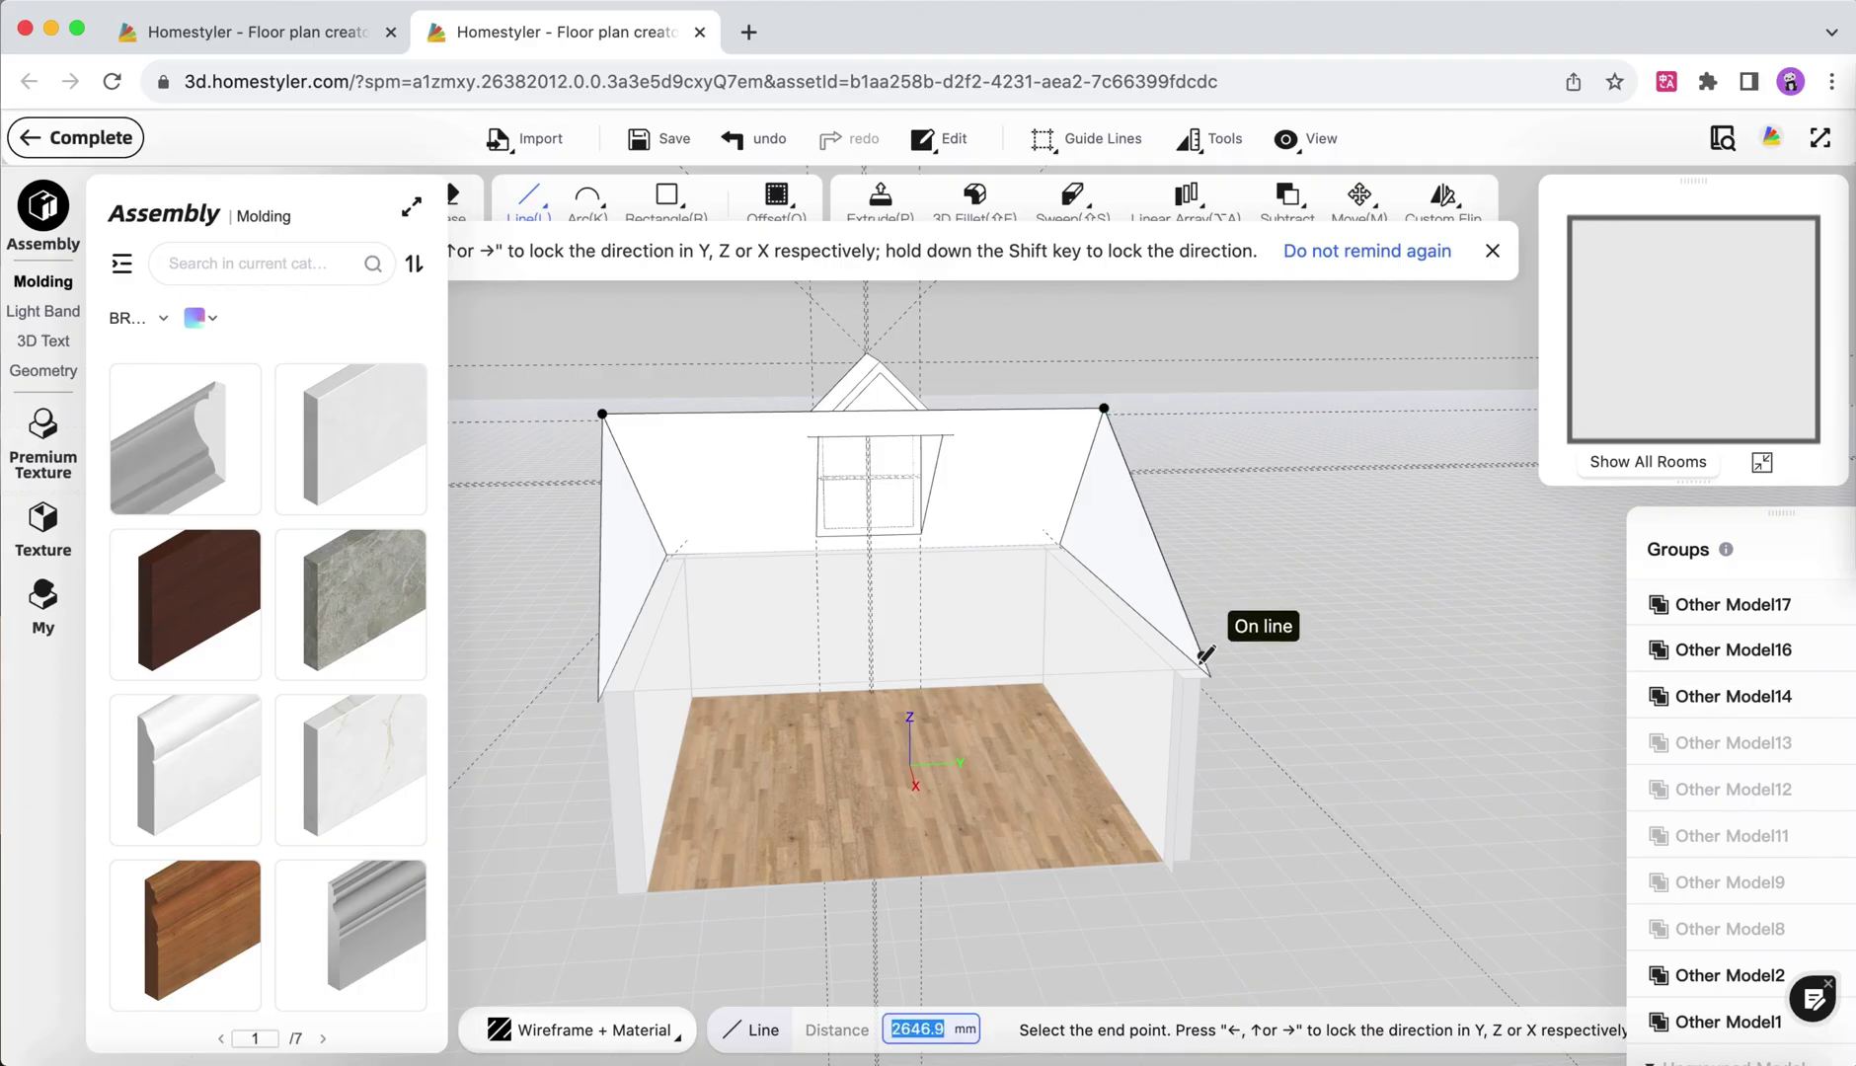
left_click(1211, 676)
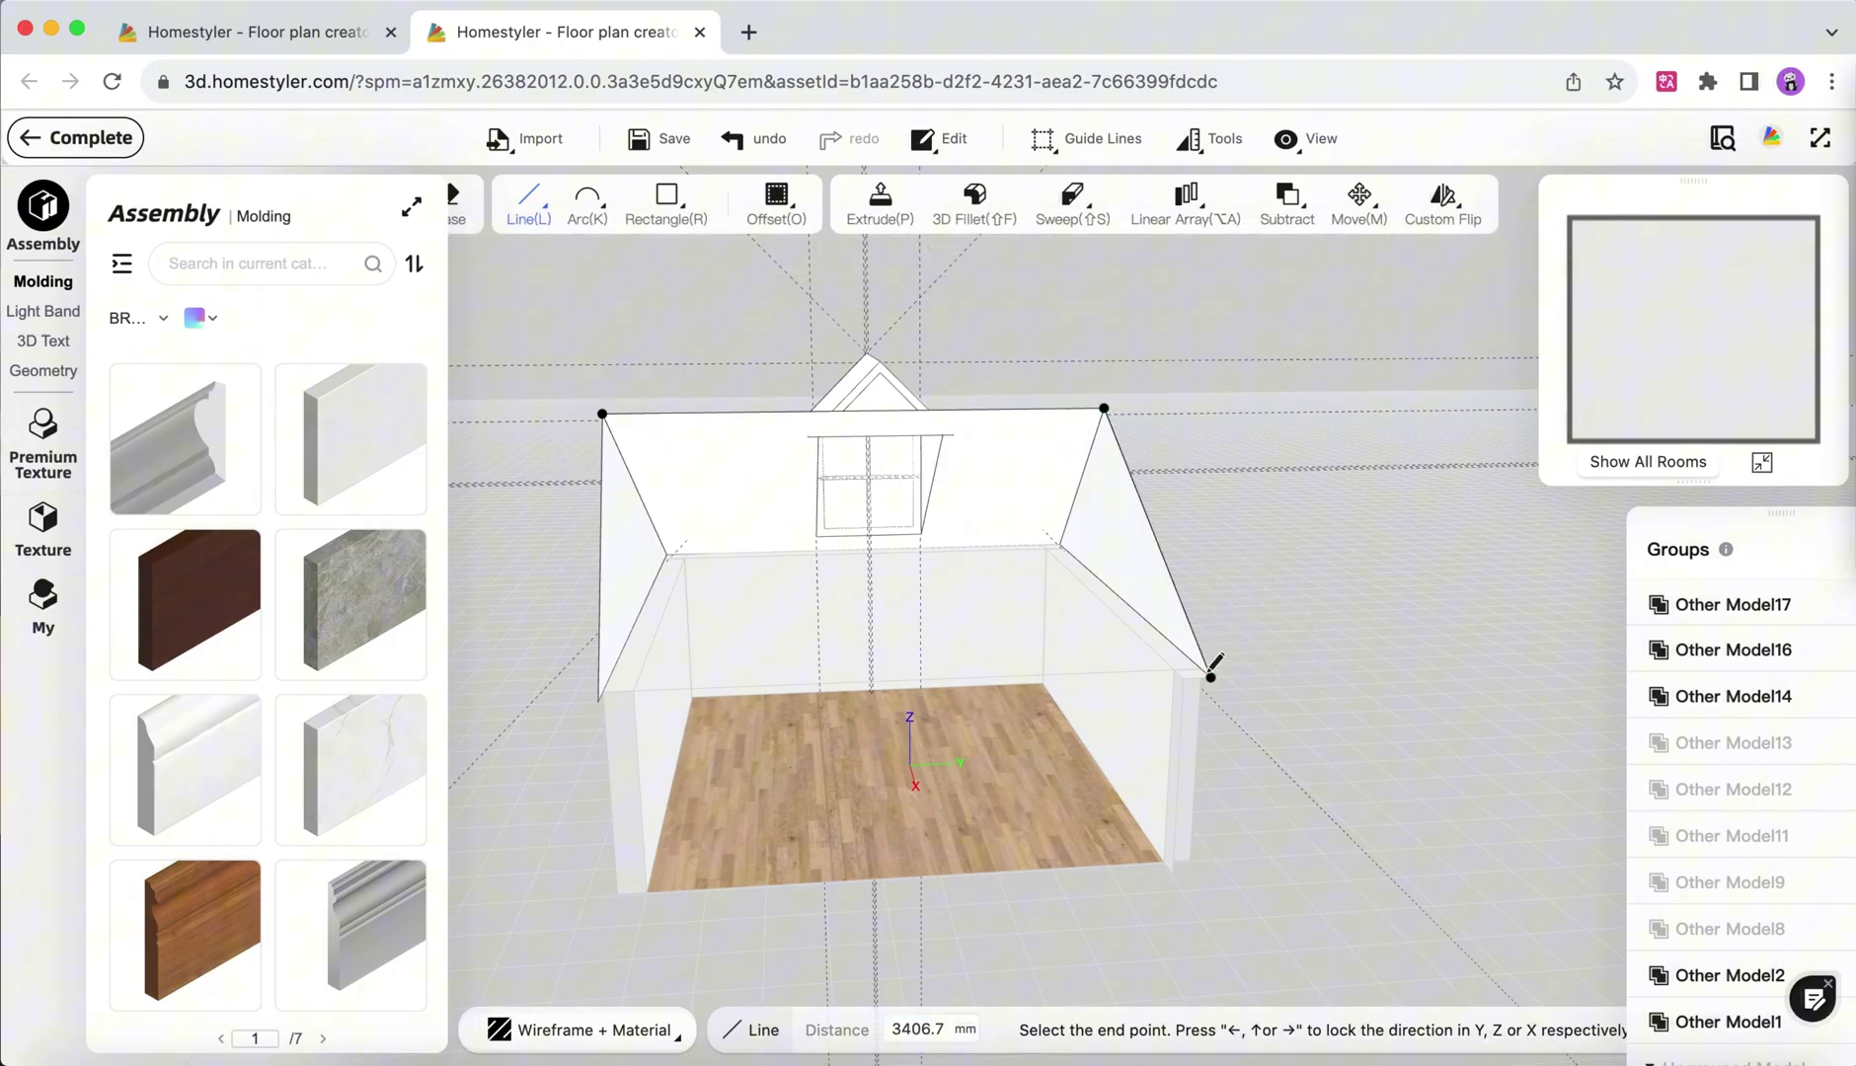
left_click(598, 702)
left_click(607, 412)
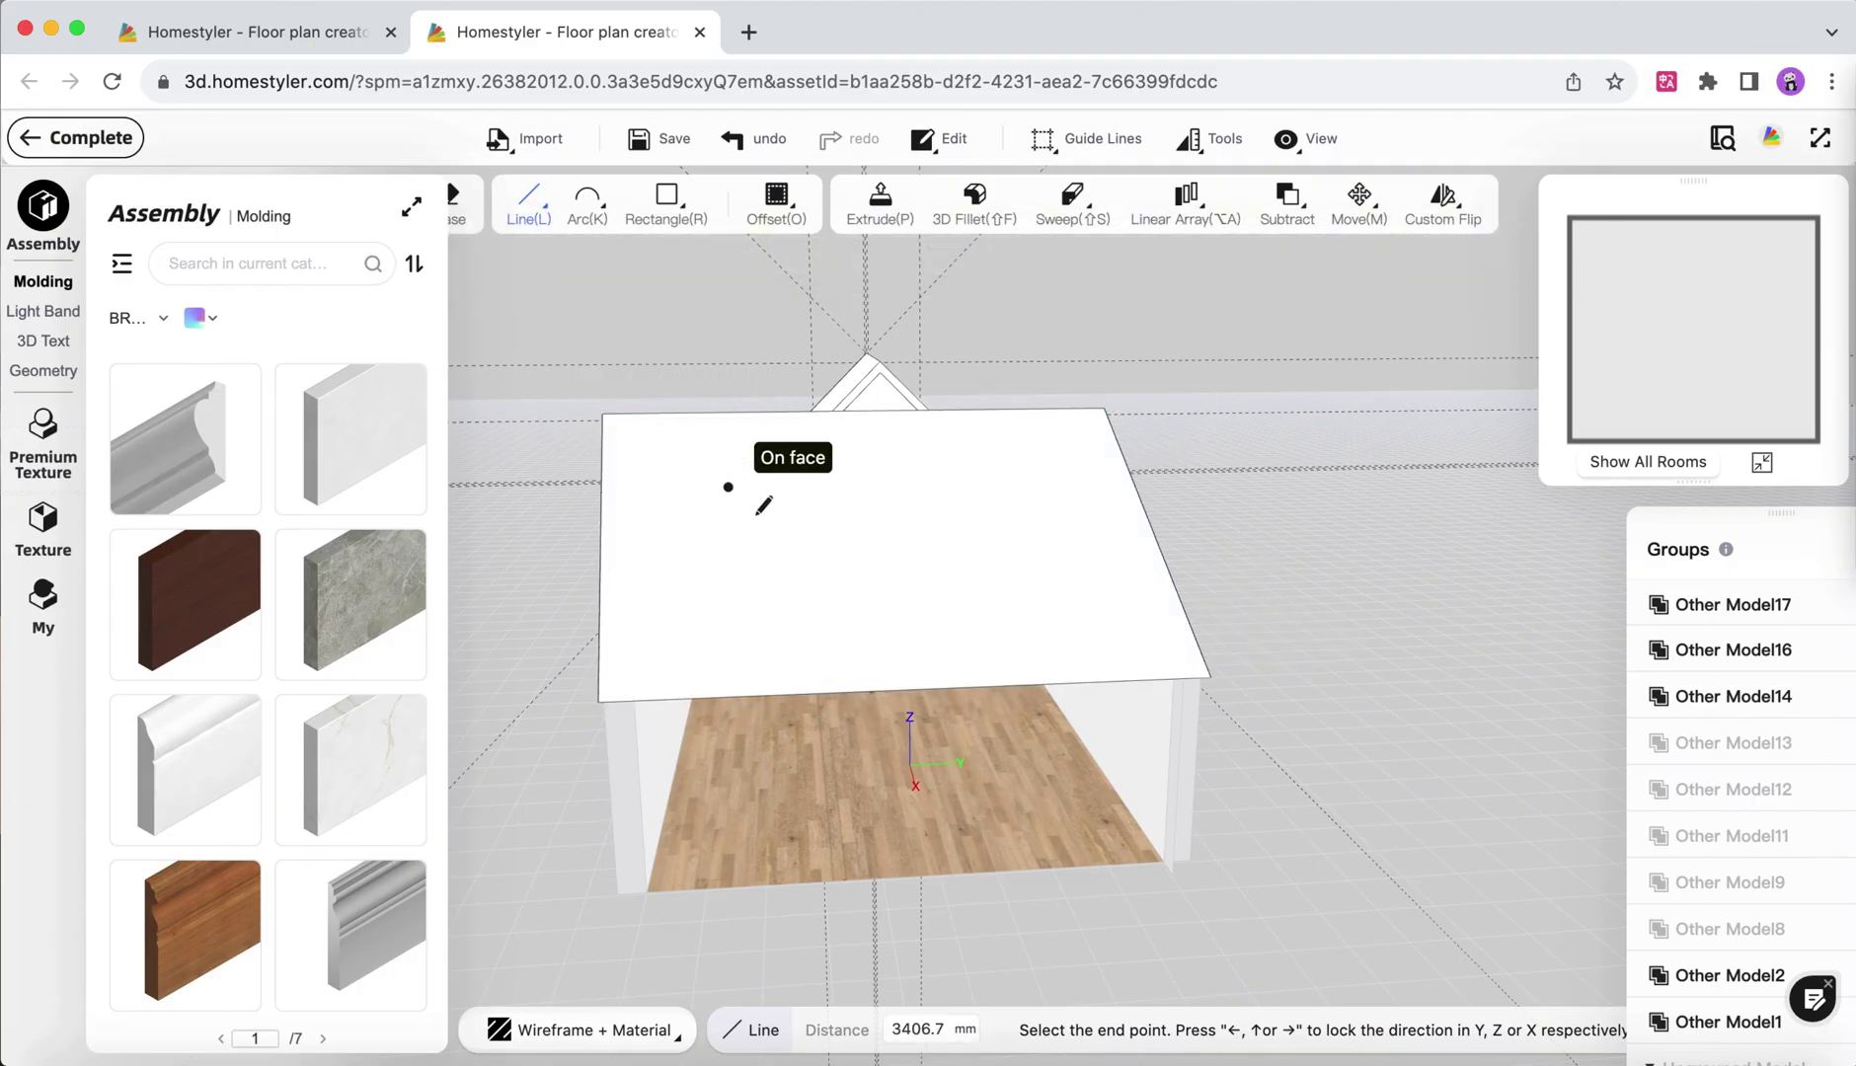
key("Escape")
Extrude the new roof slope face by 3 mm.
left_click_drag(808, 580, 1339, 624)
key("super+z")
scroll(1040, 495, "up", 5)
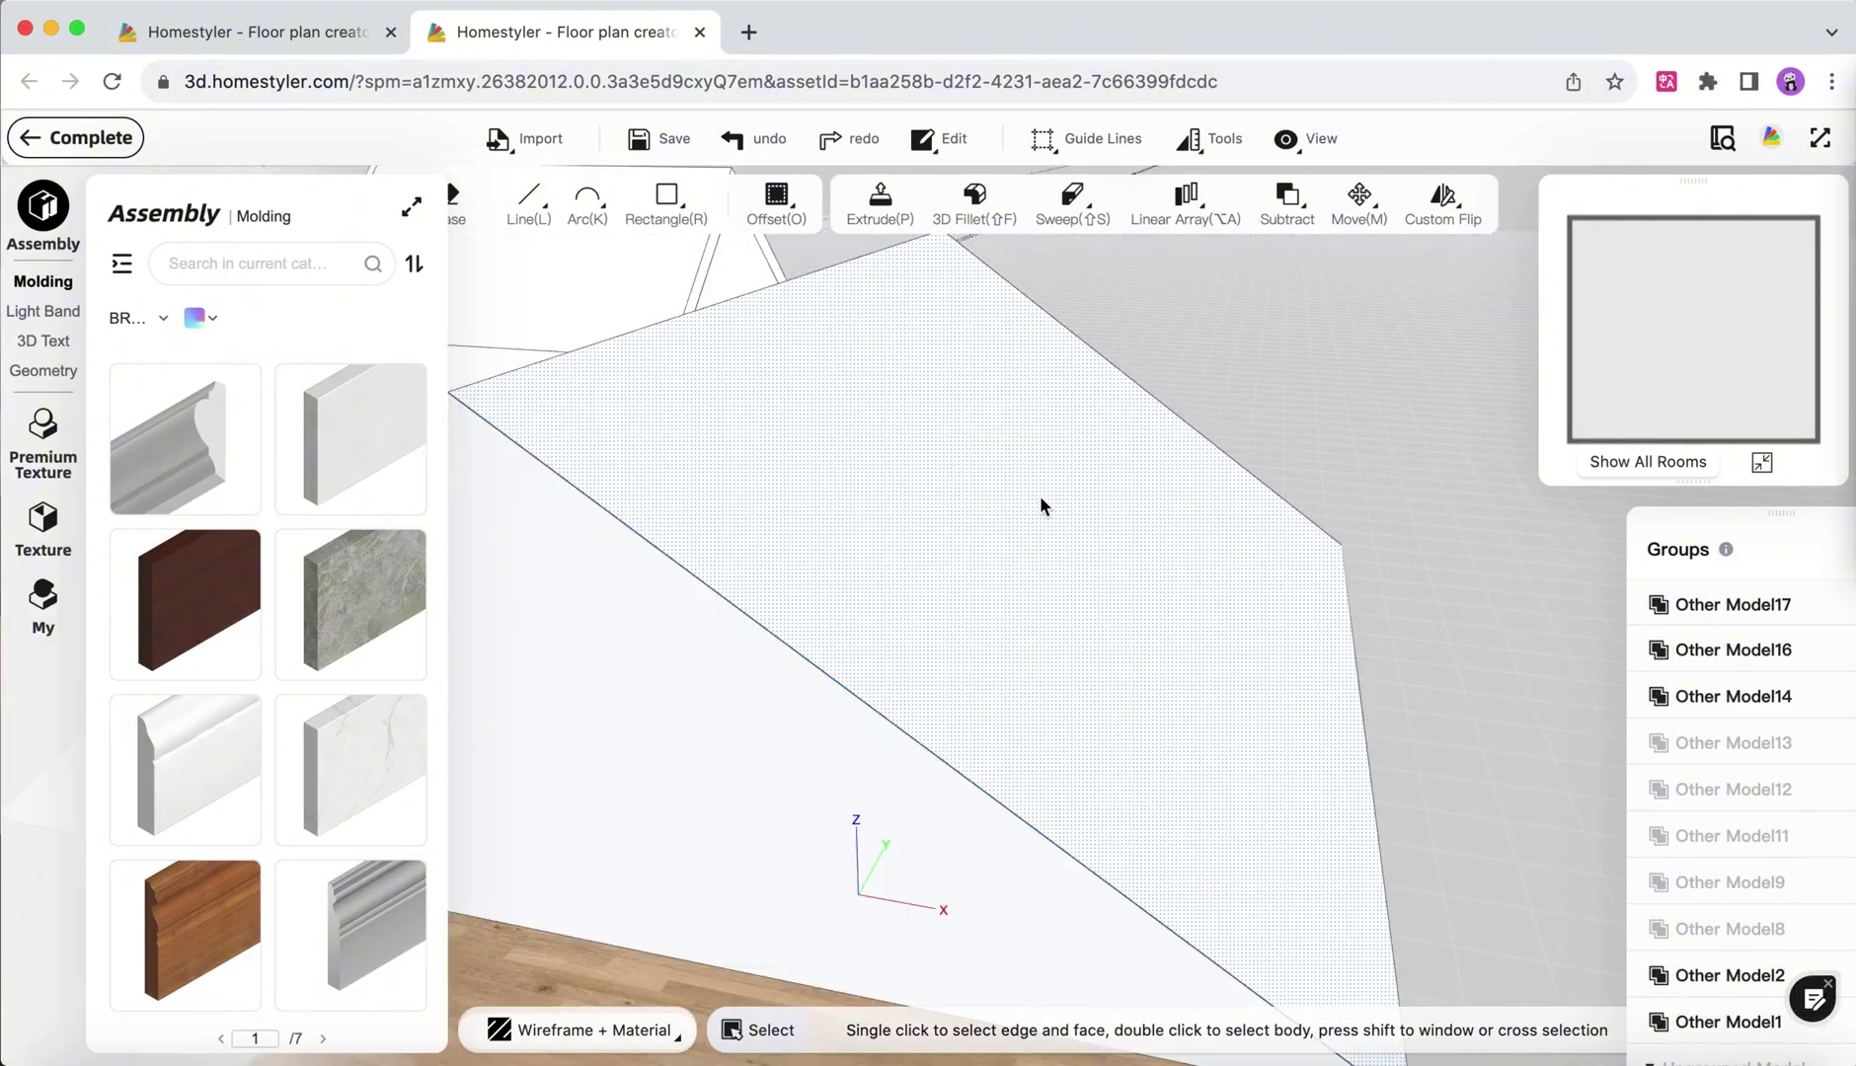
key("p")
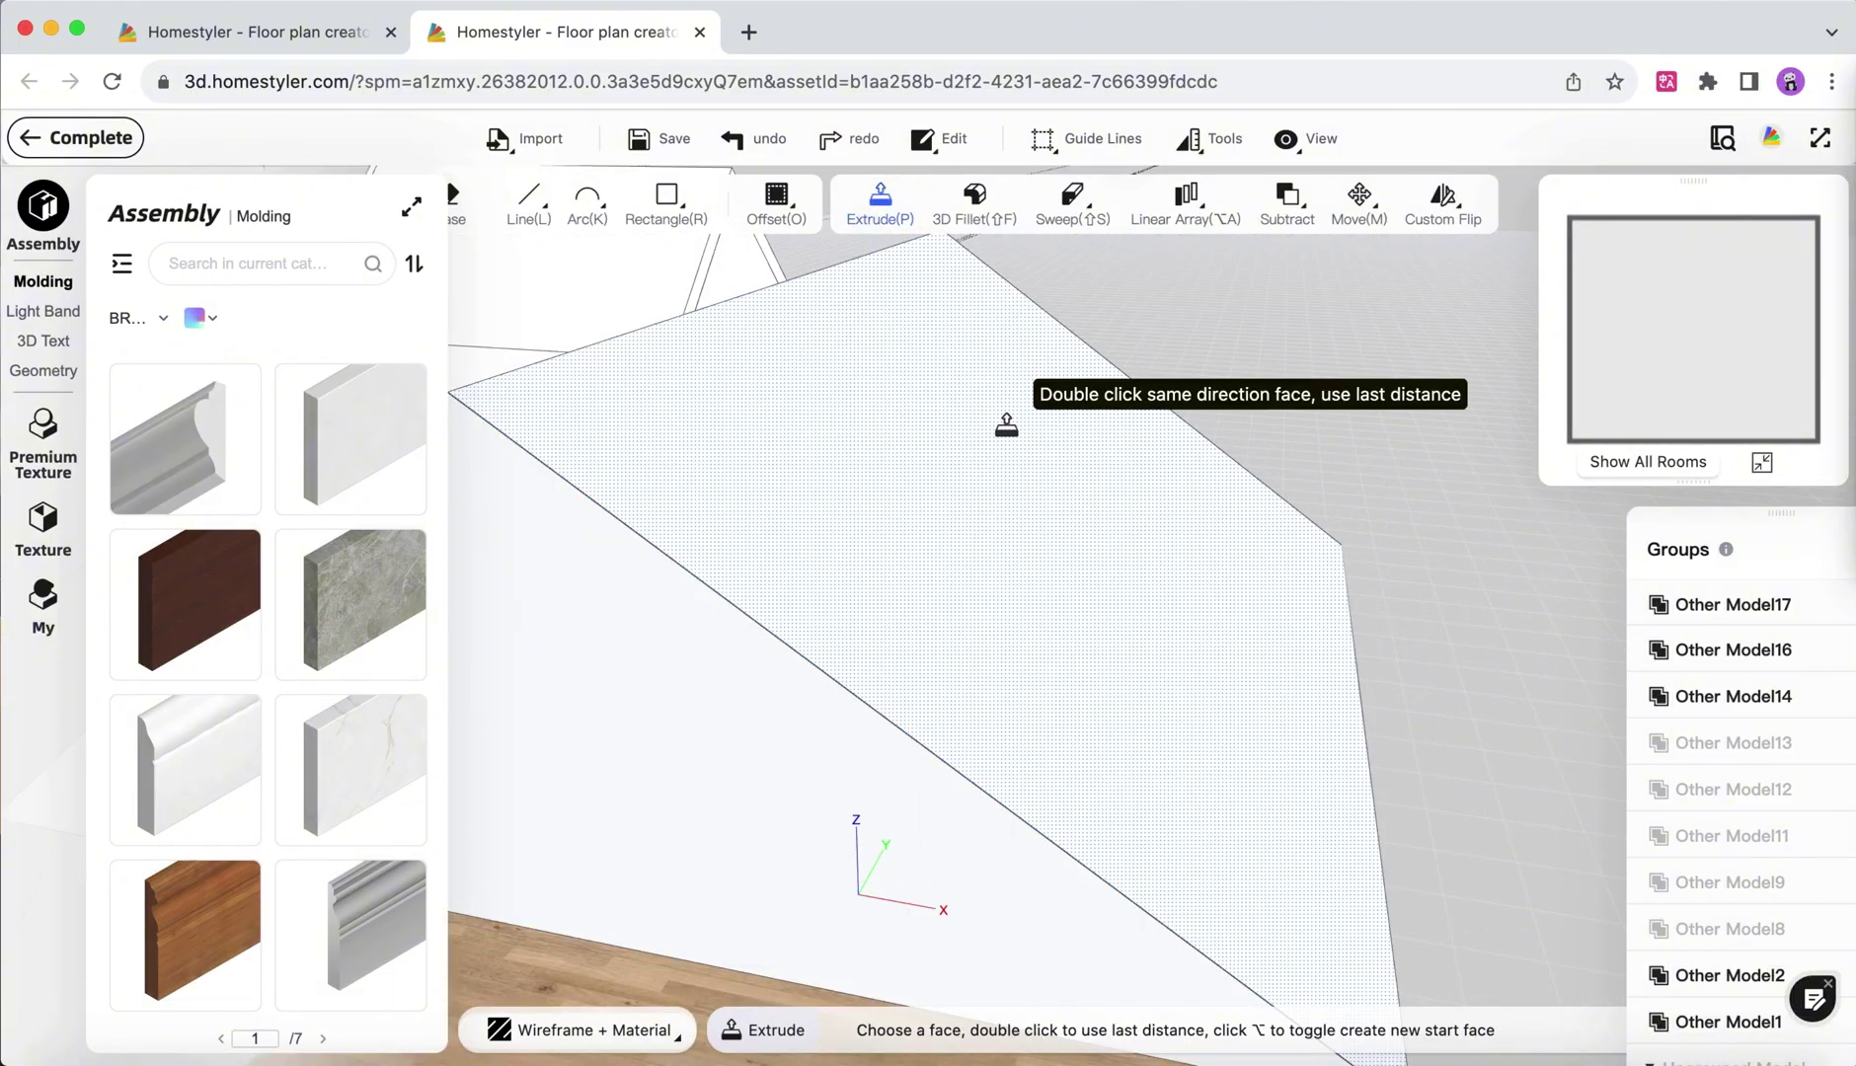
left_click(1005, 427)
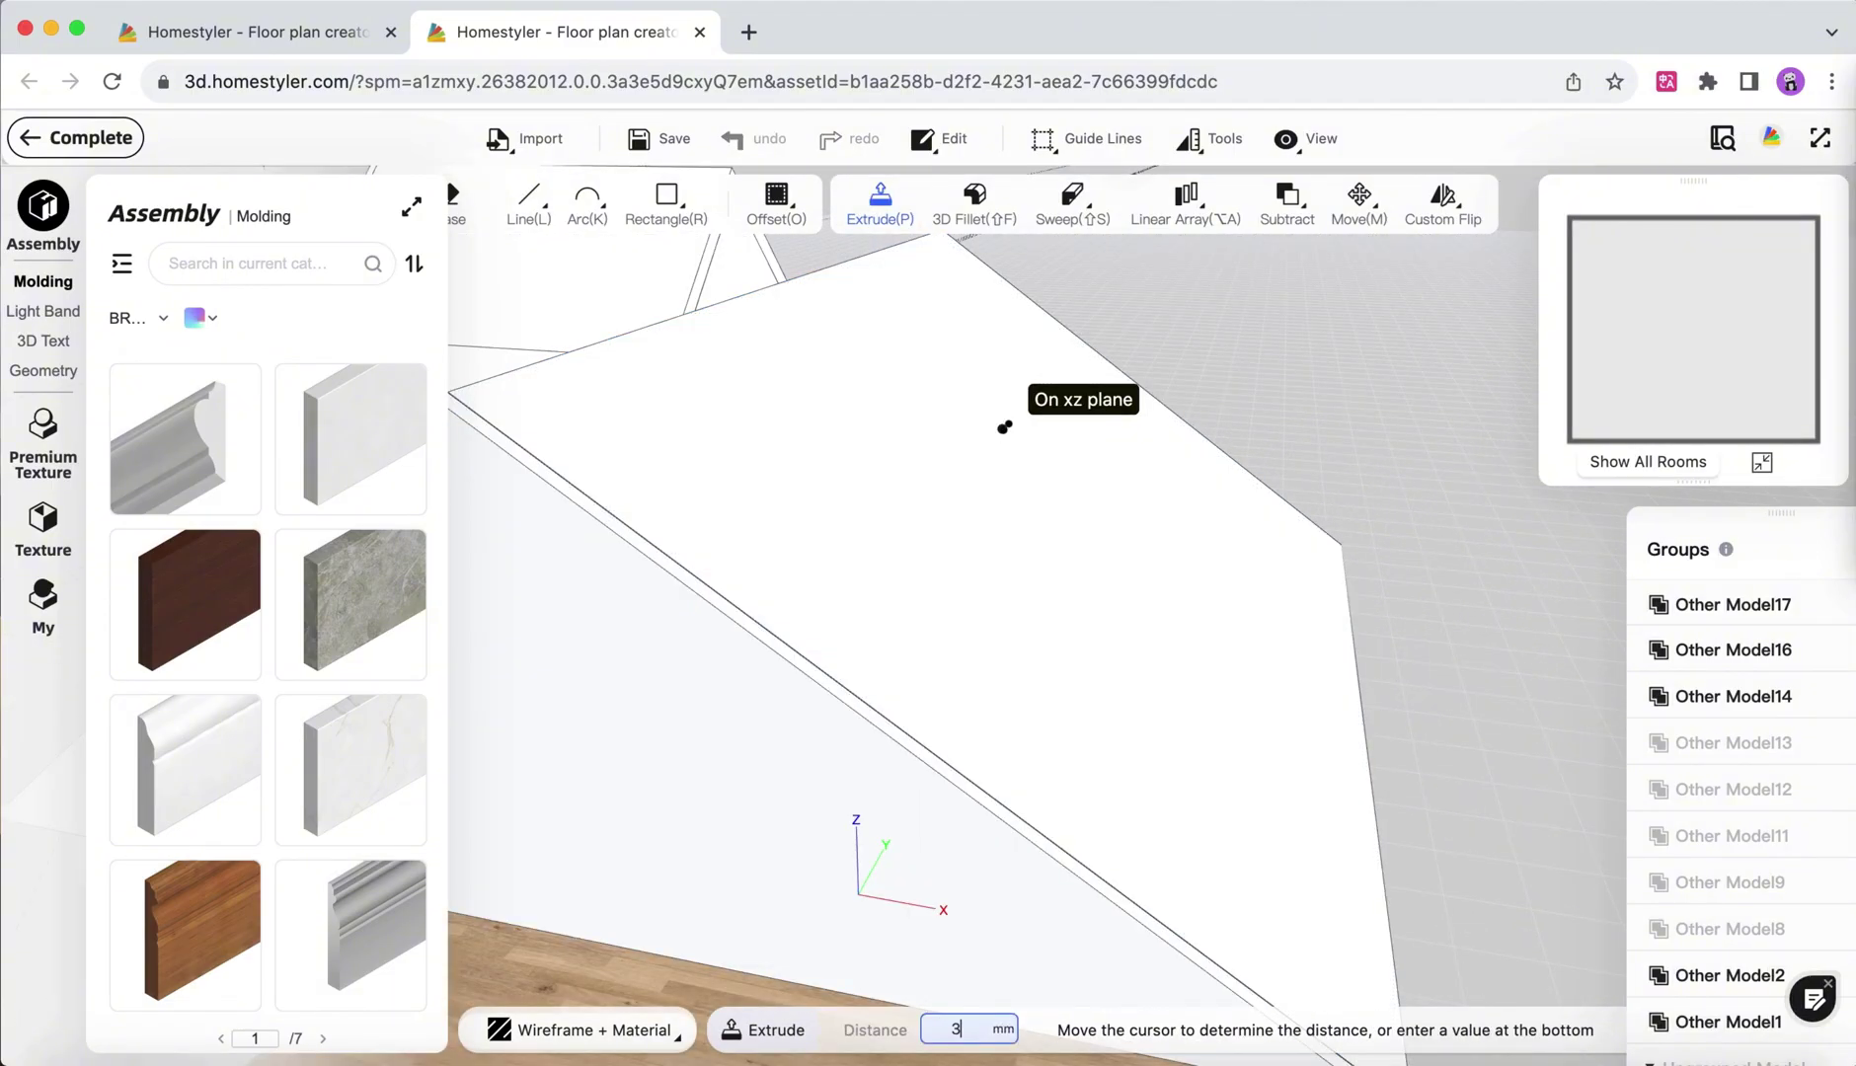
key("Return")
key("Escape")
Extrude the roof slope with the dormer opening inside its group to give it thickness as well.
scroll(1262, 500, "down", 5)
right_click_drag(1262, 501, 1362, 543)
left_click(840, 556)
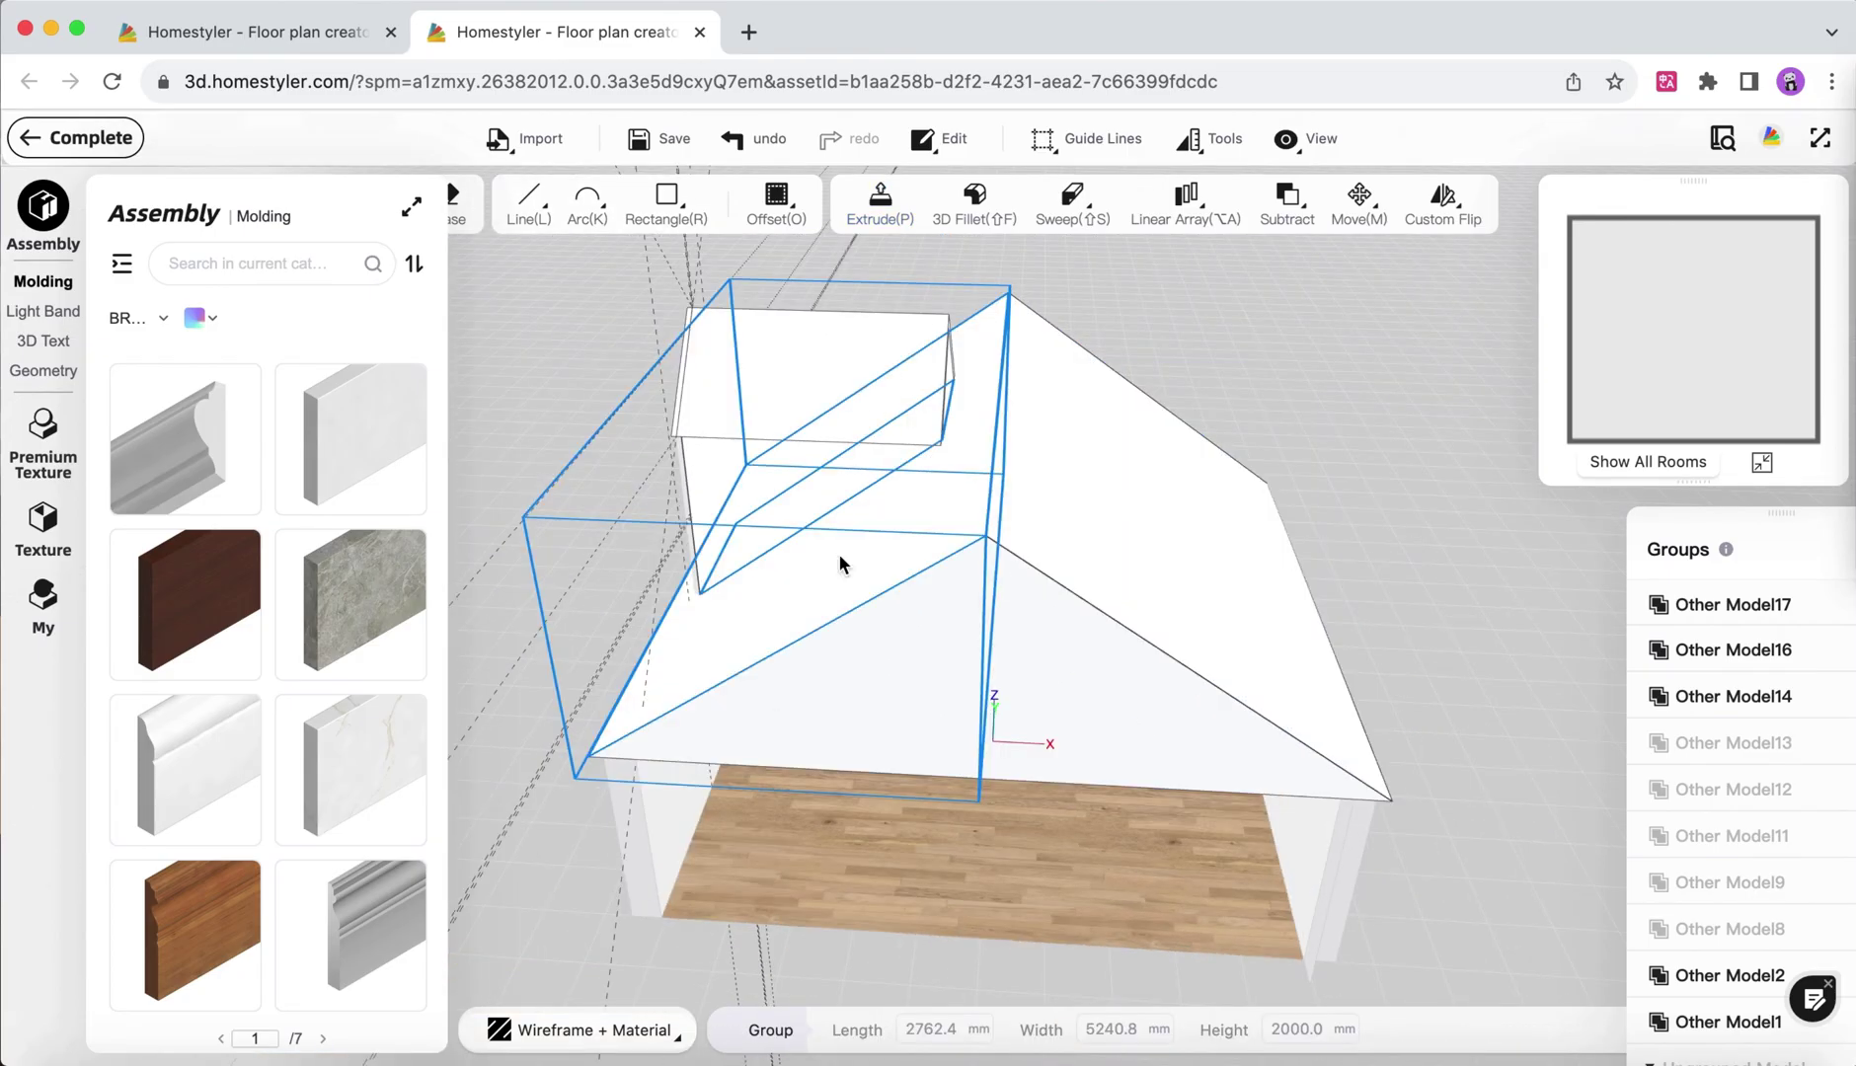
double_click(841, 559)
right_click_drag(966, 573, 911, 494)
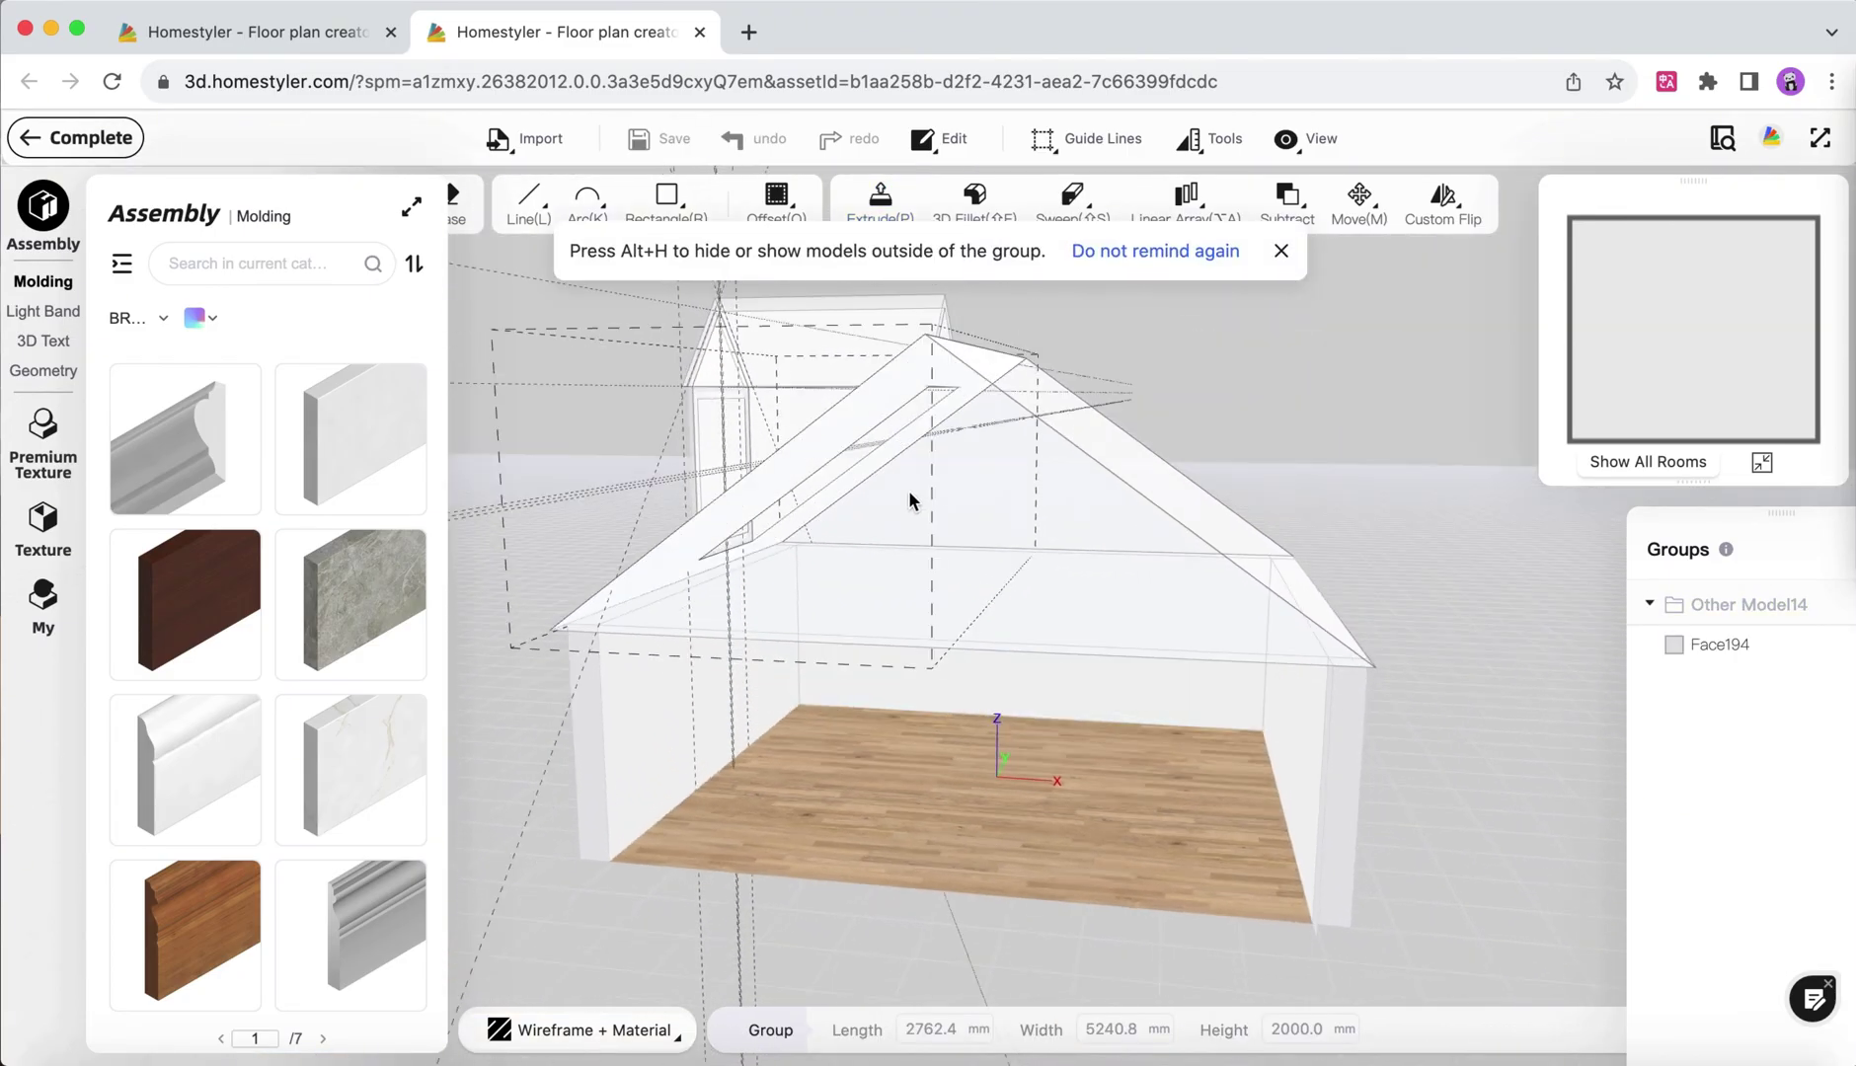
left_click(880, 205)
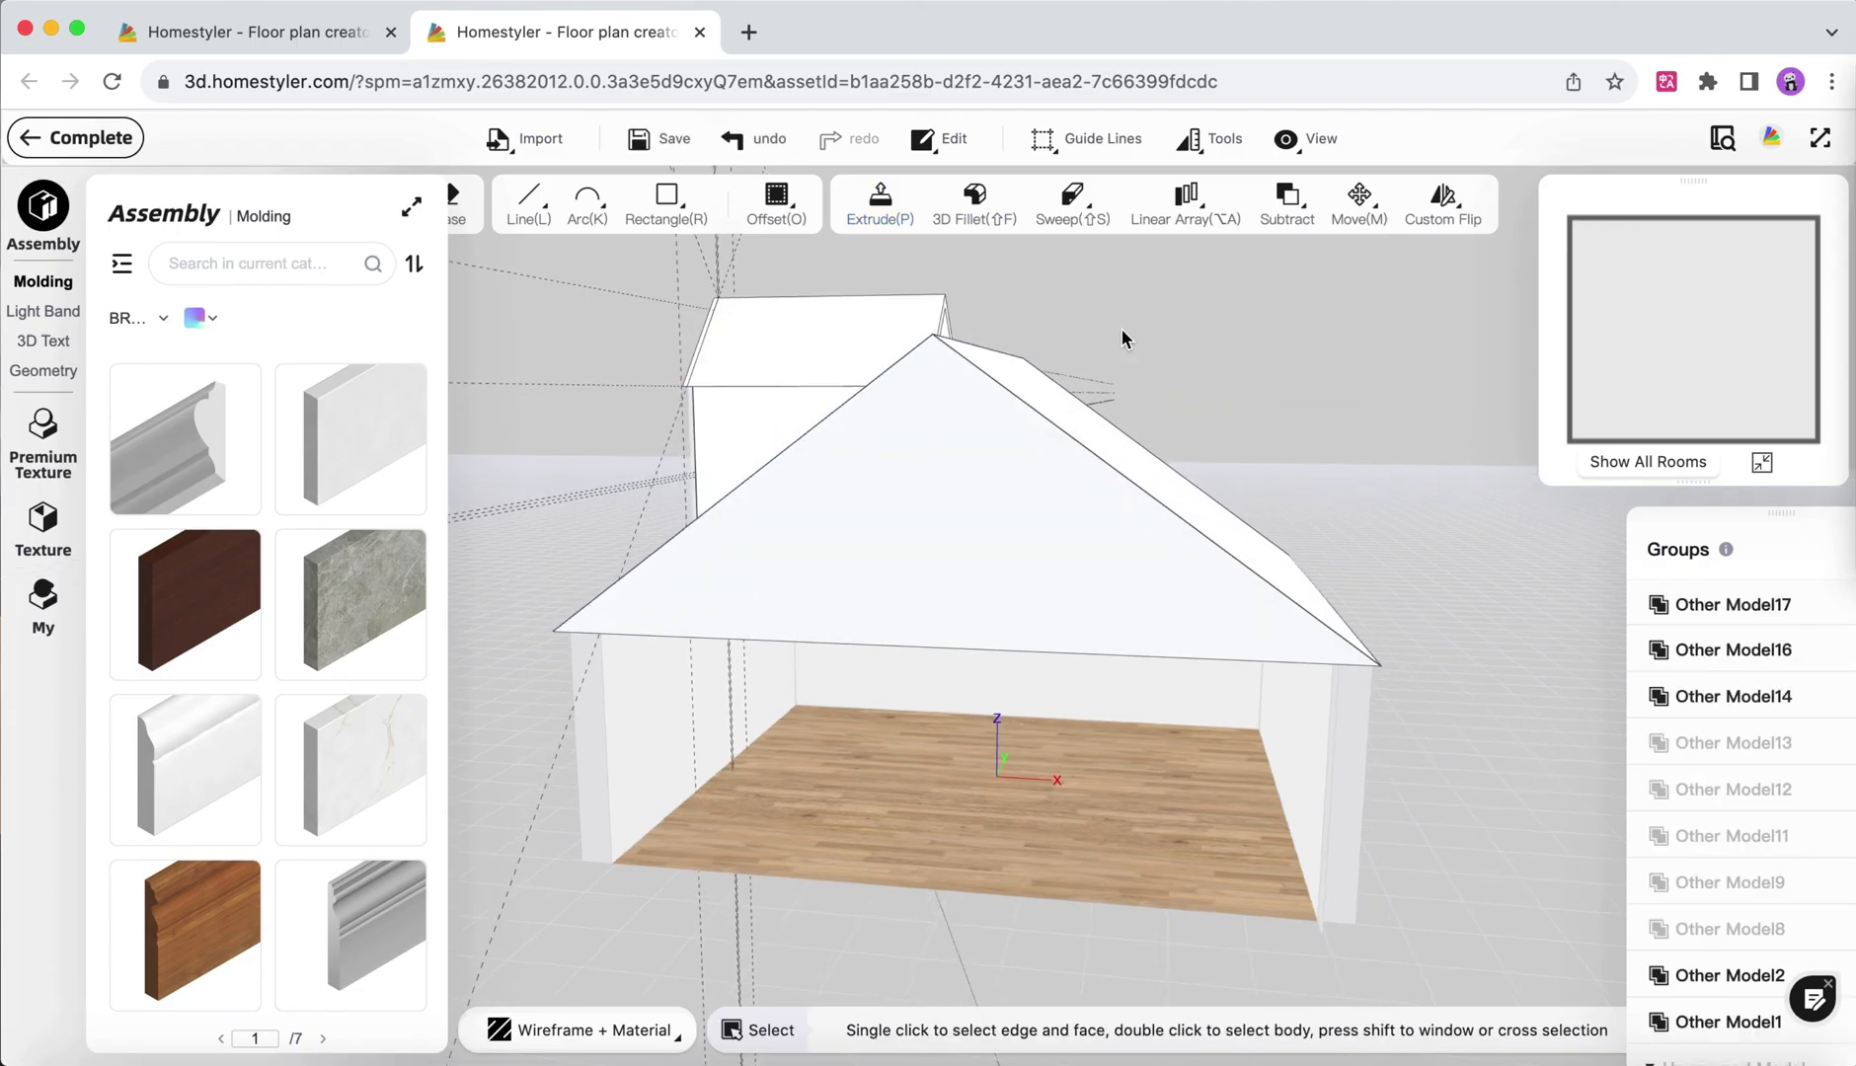
Group all the faces of the extruded roof slope opposite the dormer.
left_click_drag(1103, 336, 1185, 605)
left_click(1184, 604)
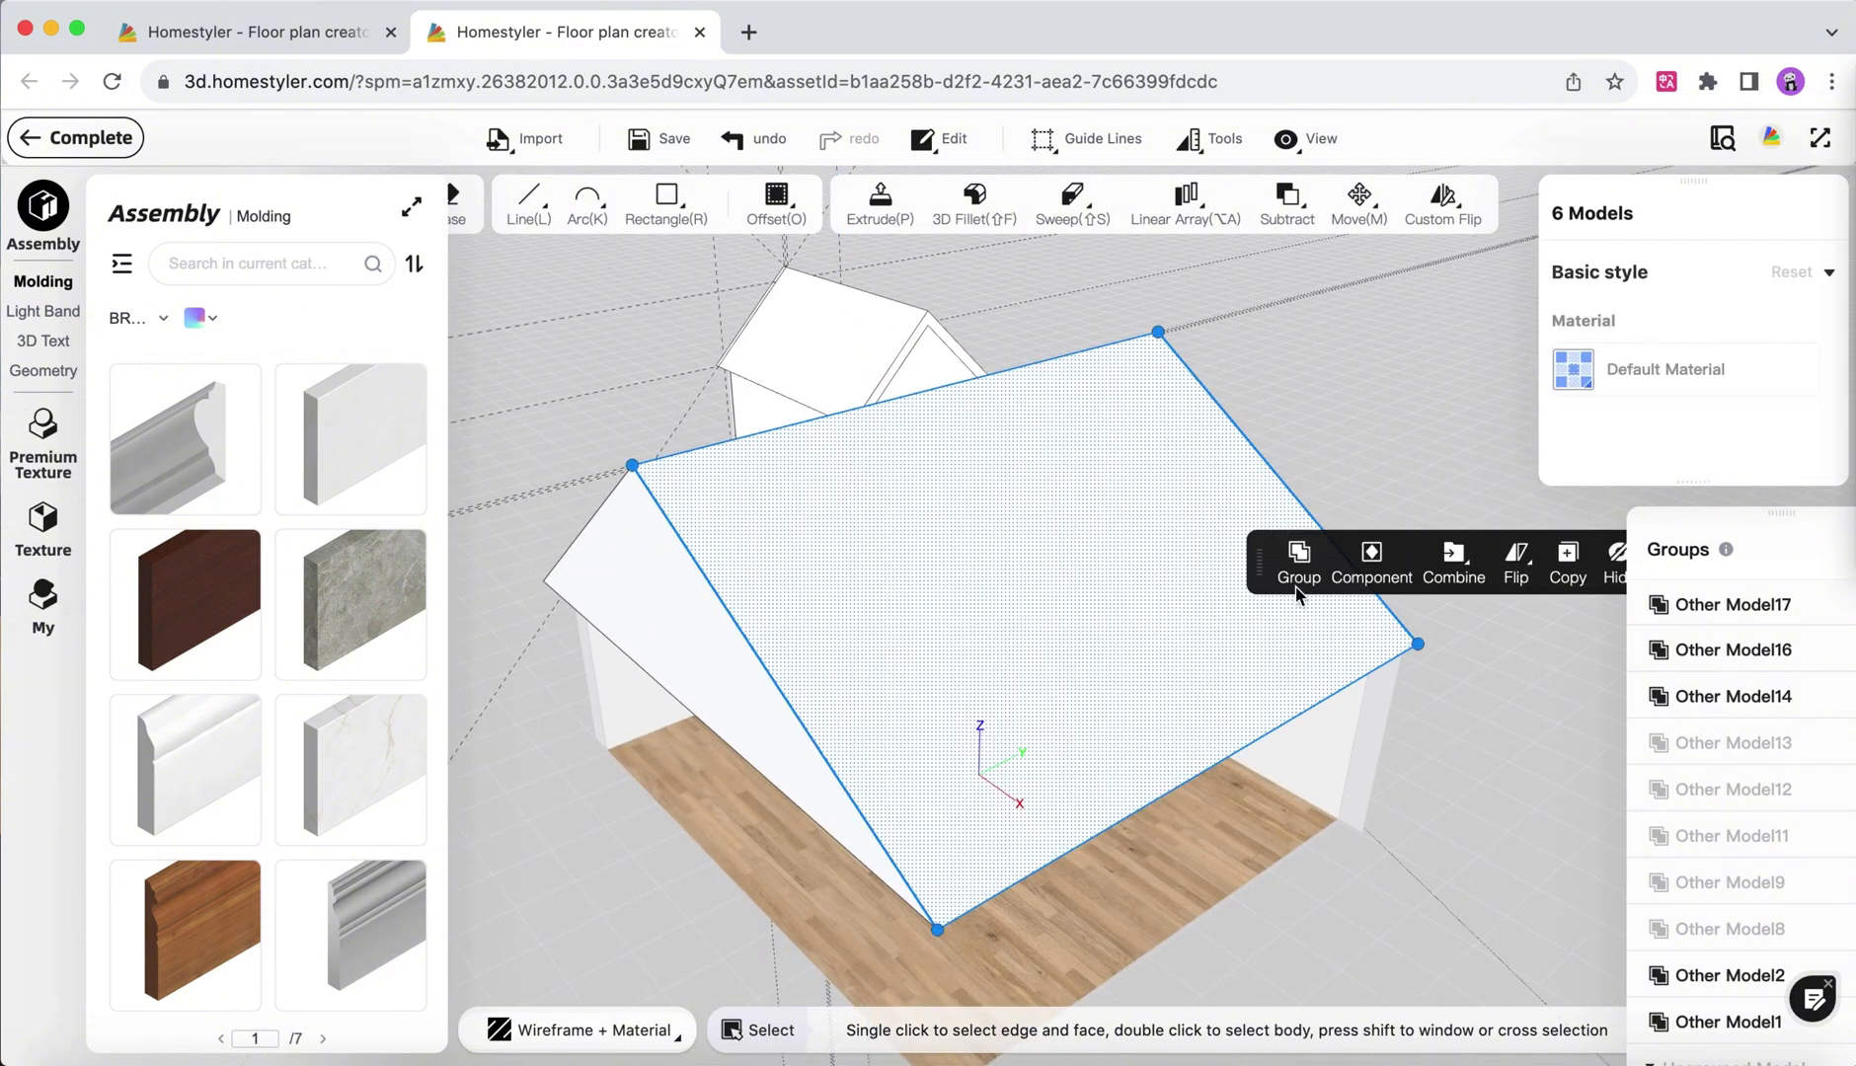
left_click(1299, 591)
left_click(1089, 576)
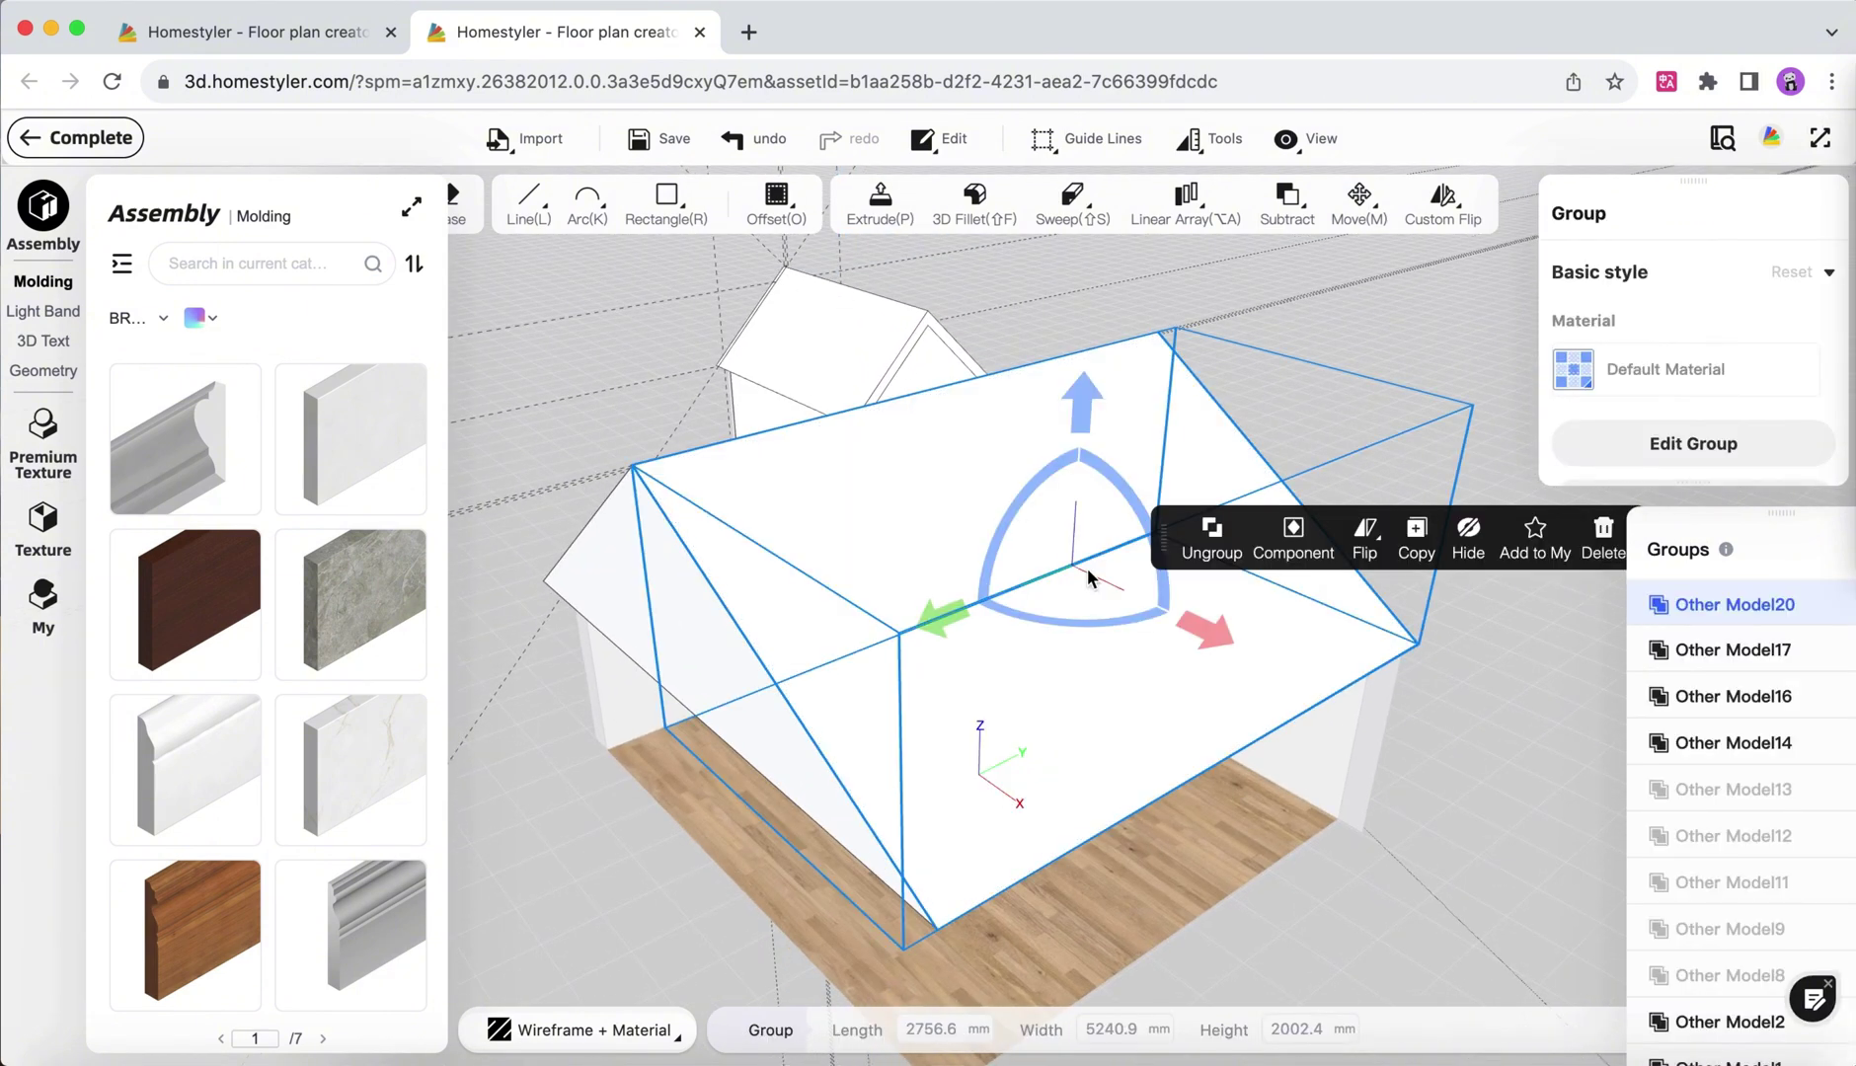
Hide the roof slope group opposite the dormer to view the interior and the dormer, and unhide it again.
left_click(1469, 538)
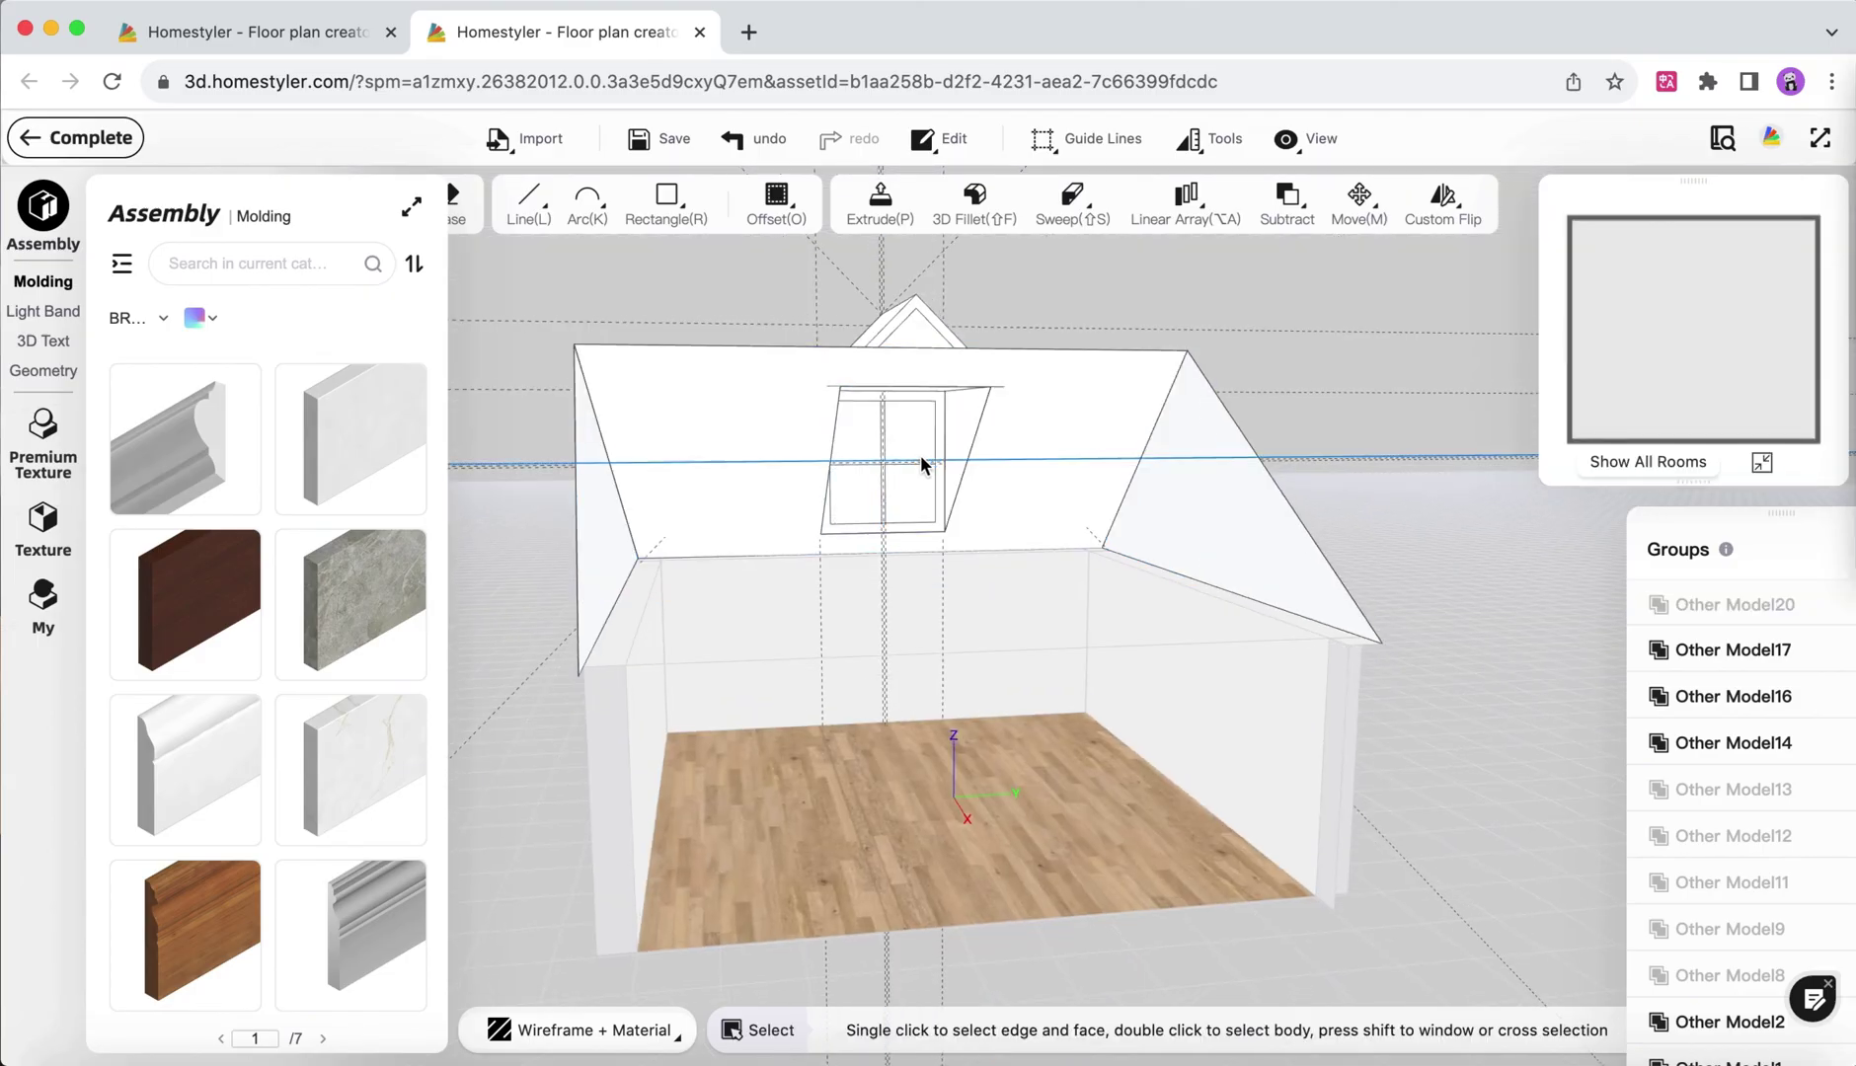
left_click_drag(865, 441, 876, 521)
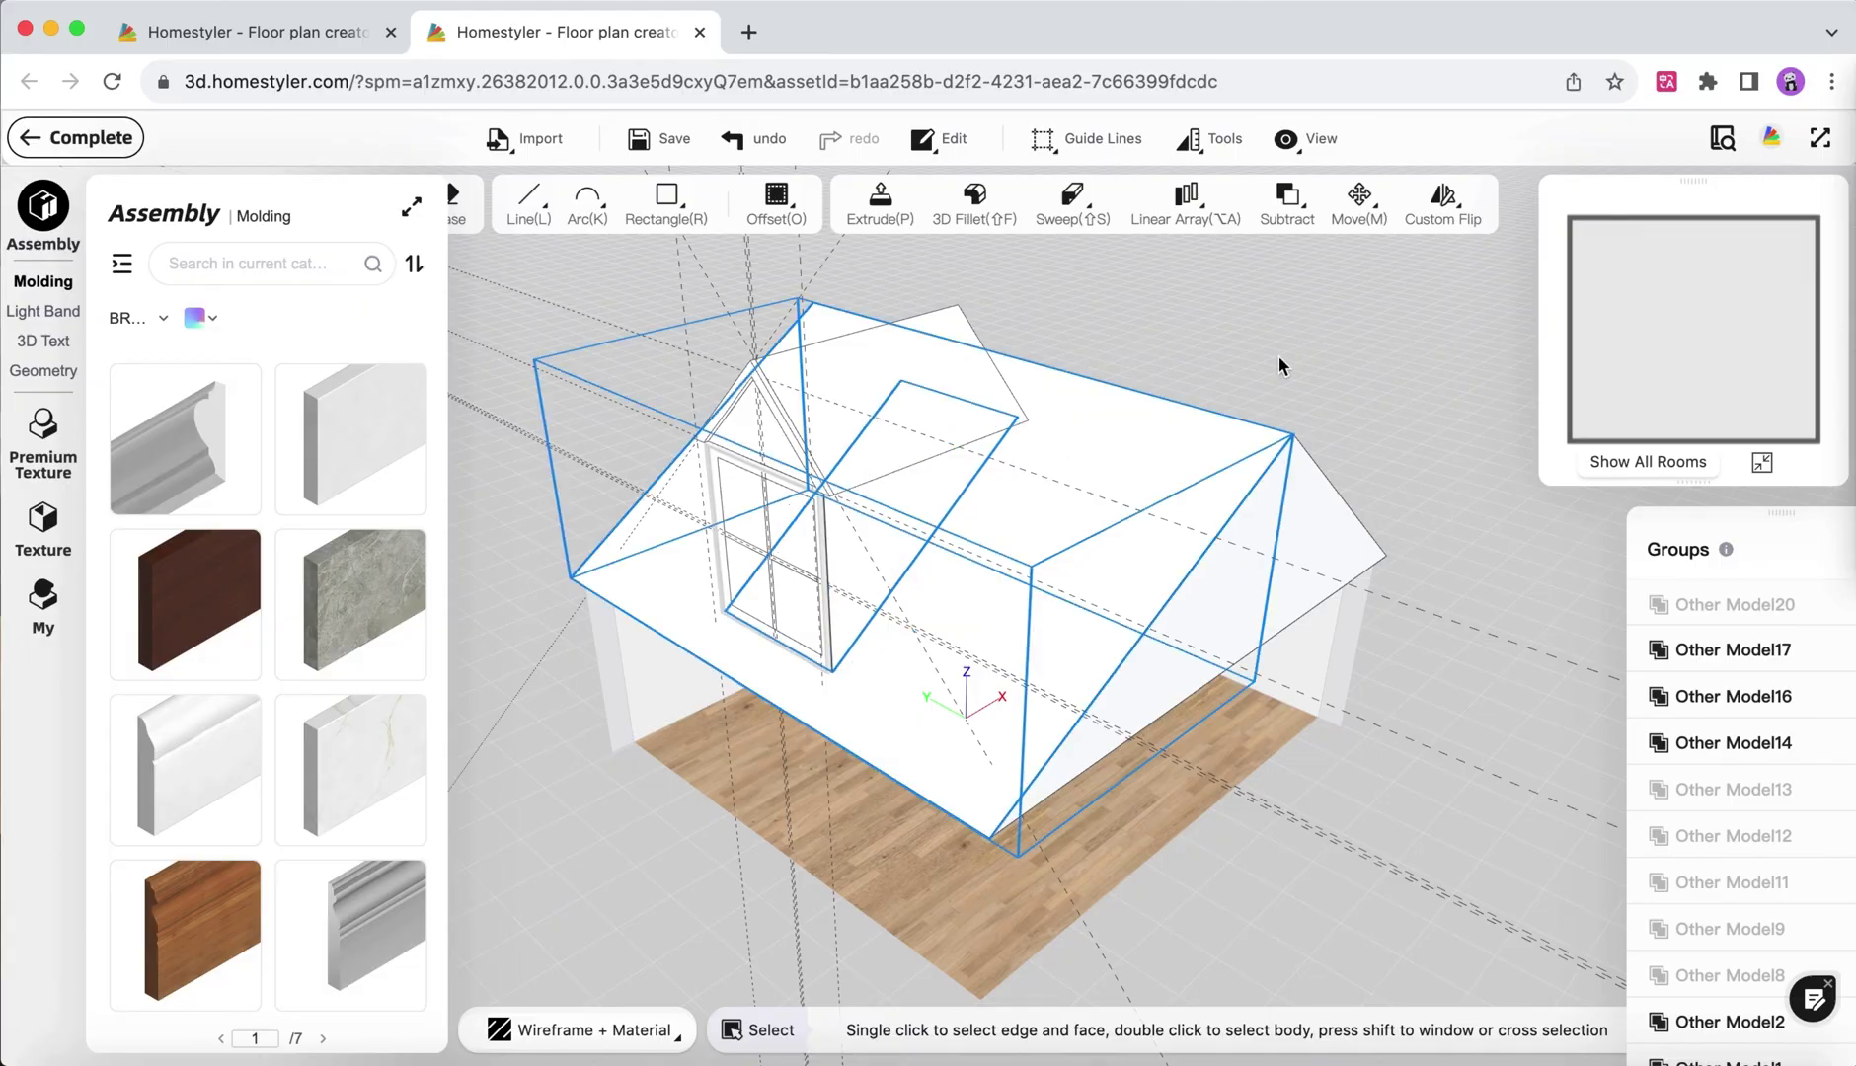
left_click_drag(1308, 357, 837, 390)
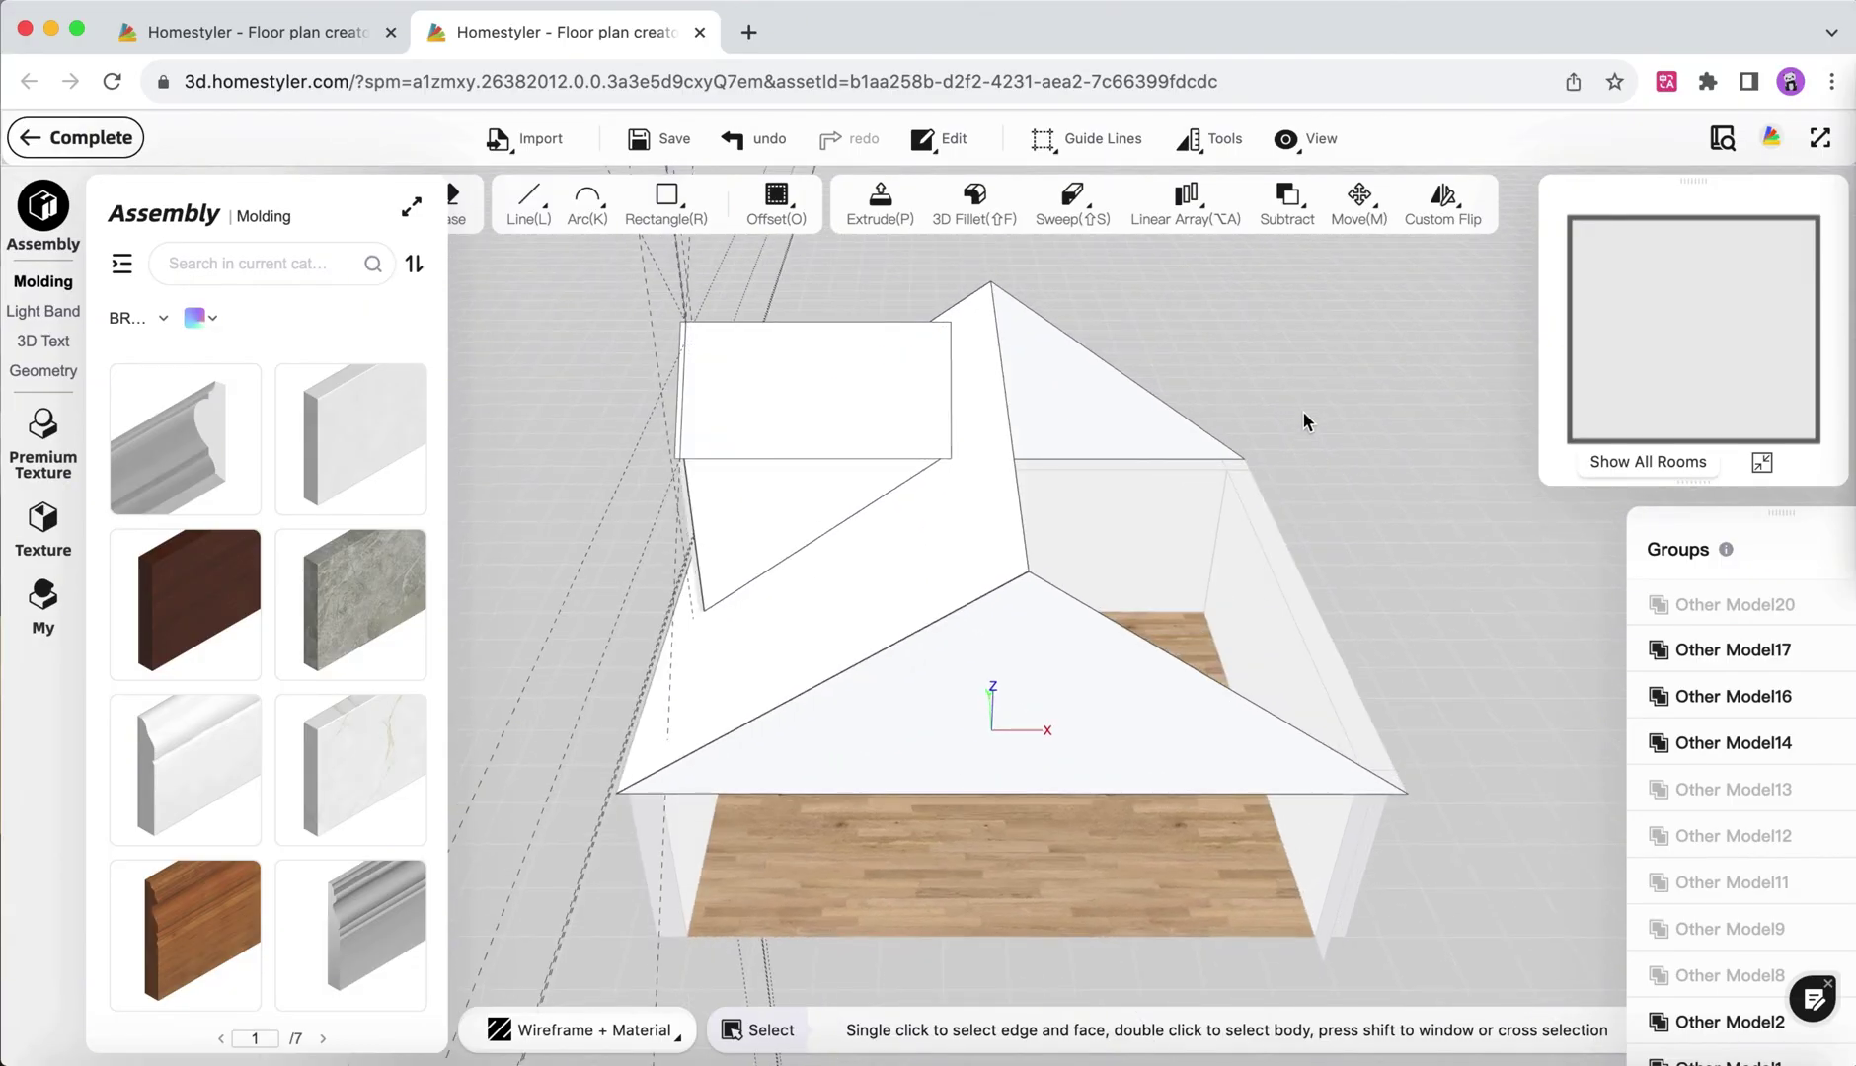
left_click(1307, 139)
left_click(1353, 296)
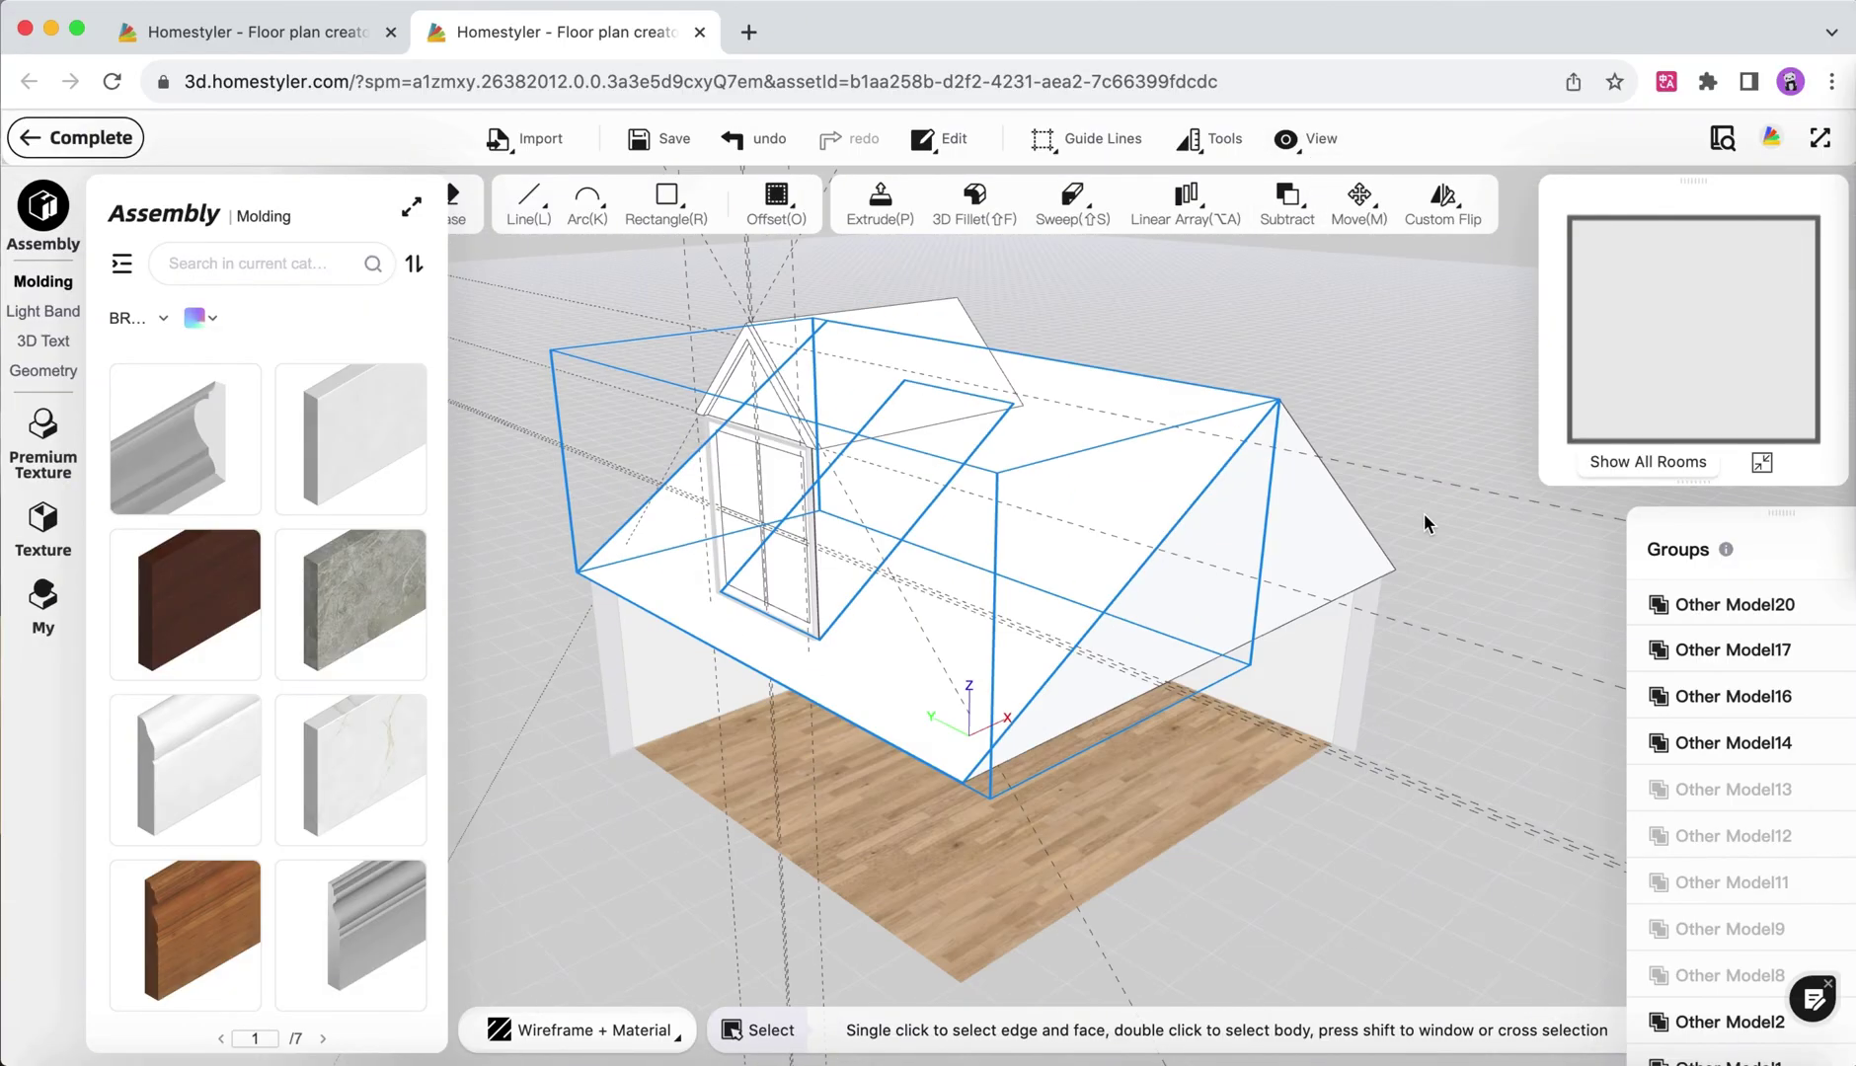
Apply a brick paving material from the Outdoors premium textures to the outer face of the dormer-side roof slope.
left_click_drag(1425, 522, 1243, 767)
left_click(1242, 767)
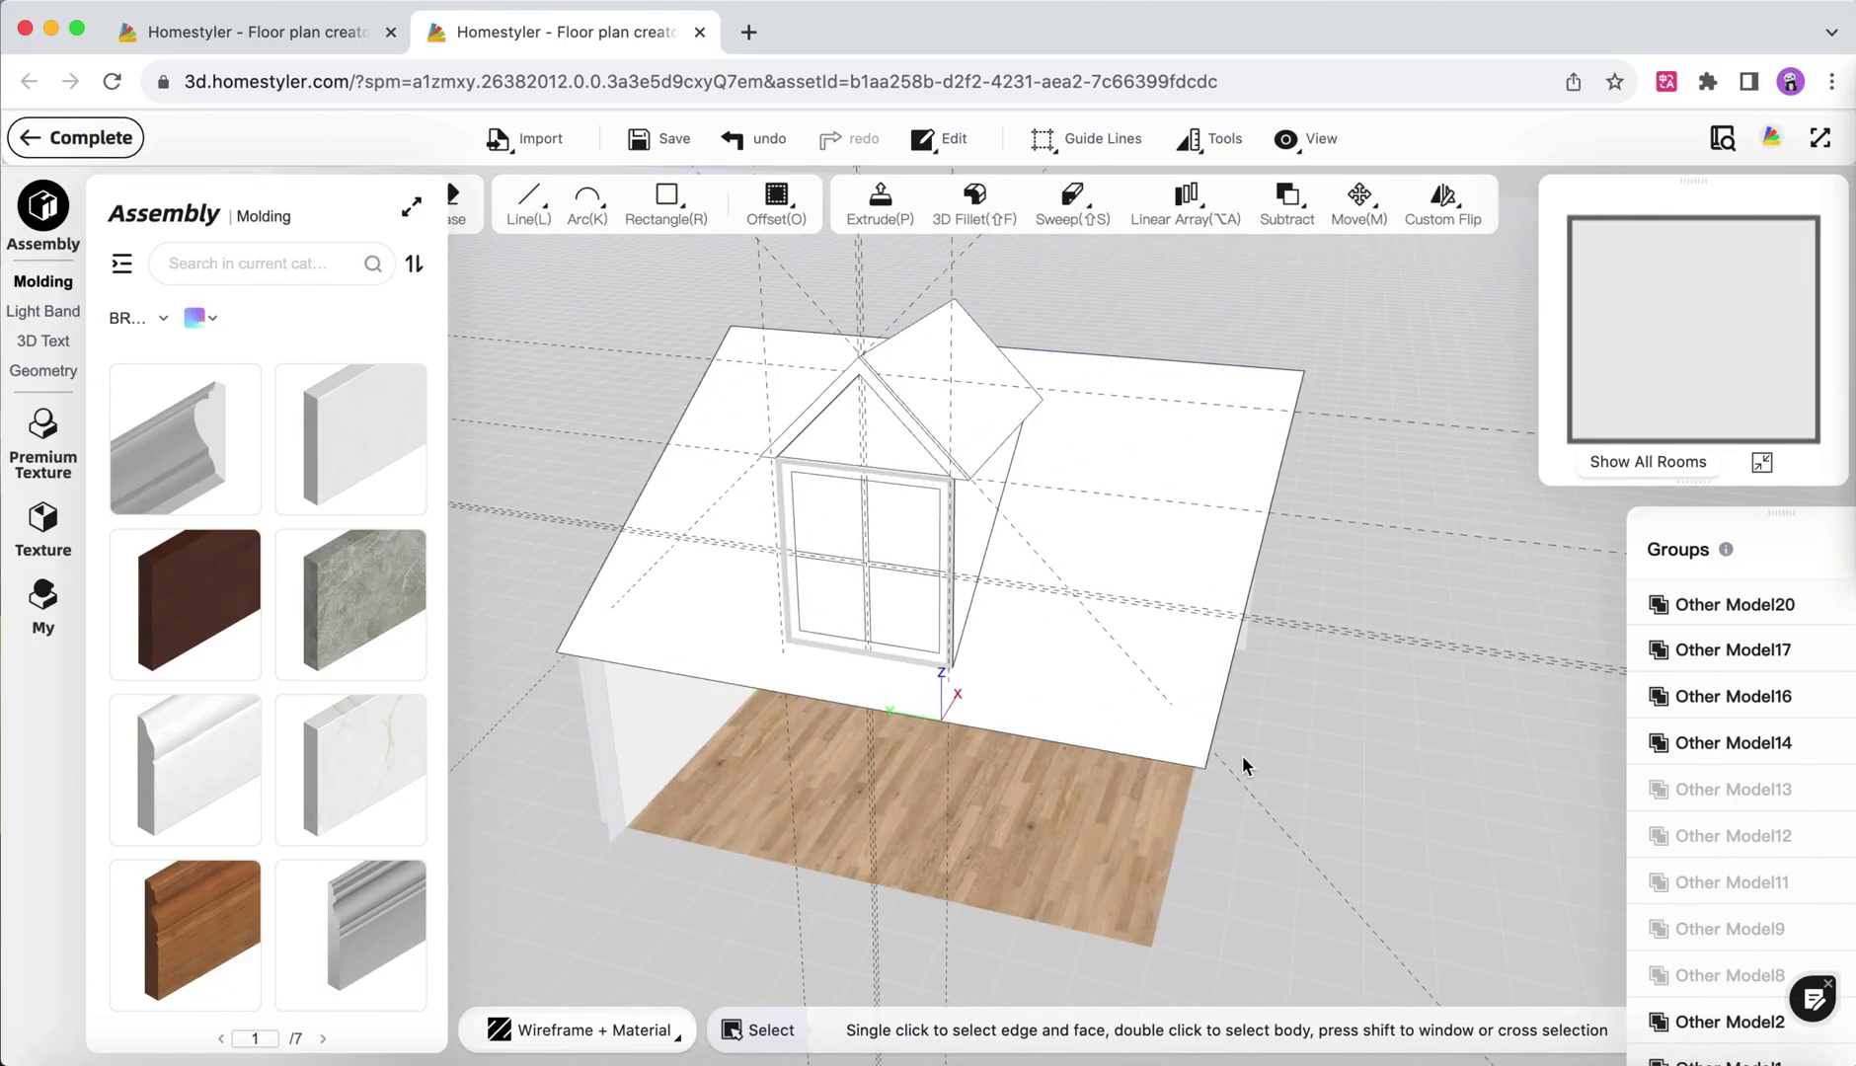
left_click(50, 460)
scroll(44, 632, "down", 3)
left_click(42, 713)
scroll(373, 691, "down", 3)
double_click(1146, 592)
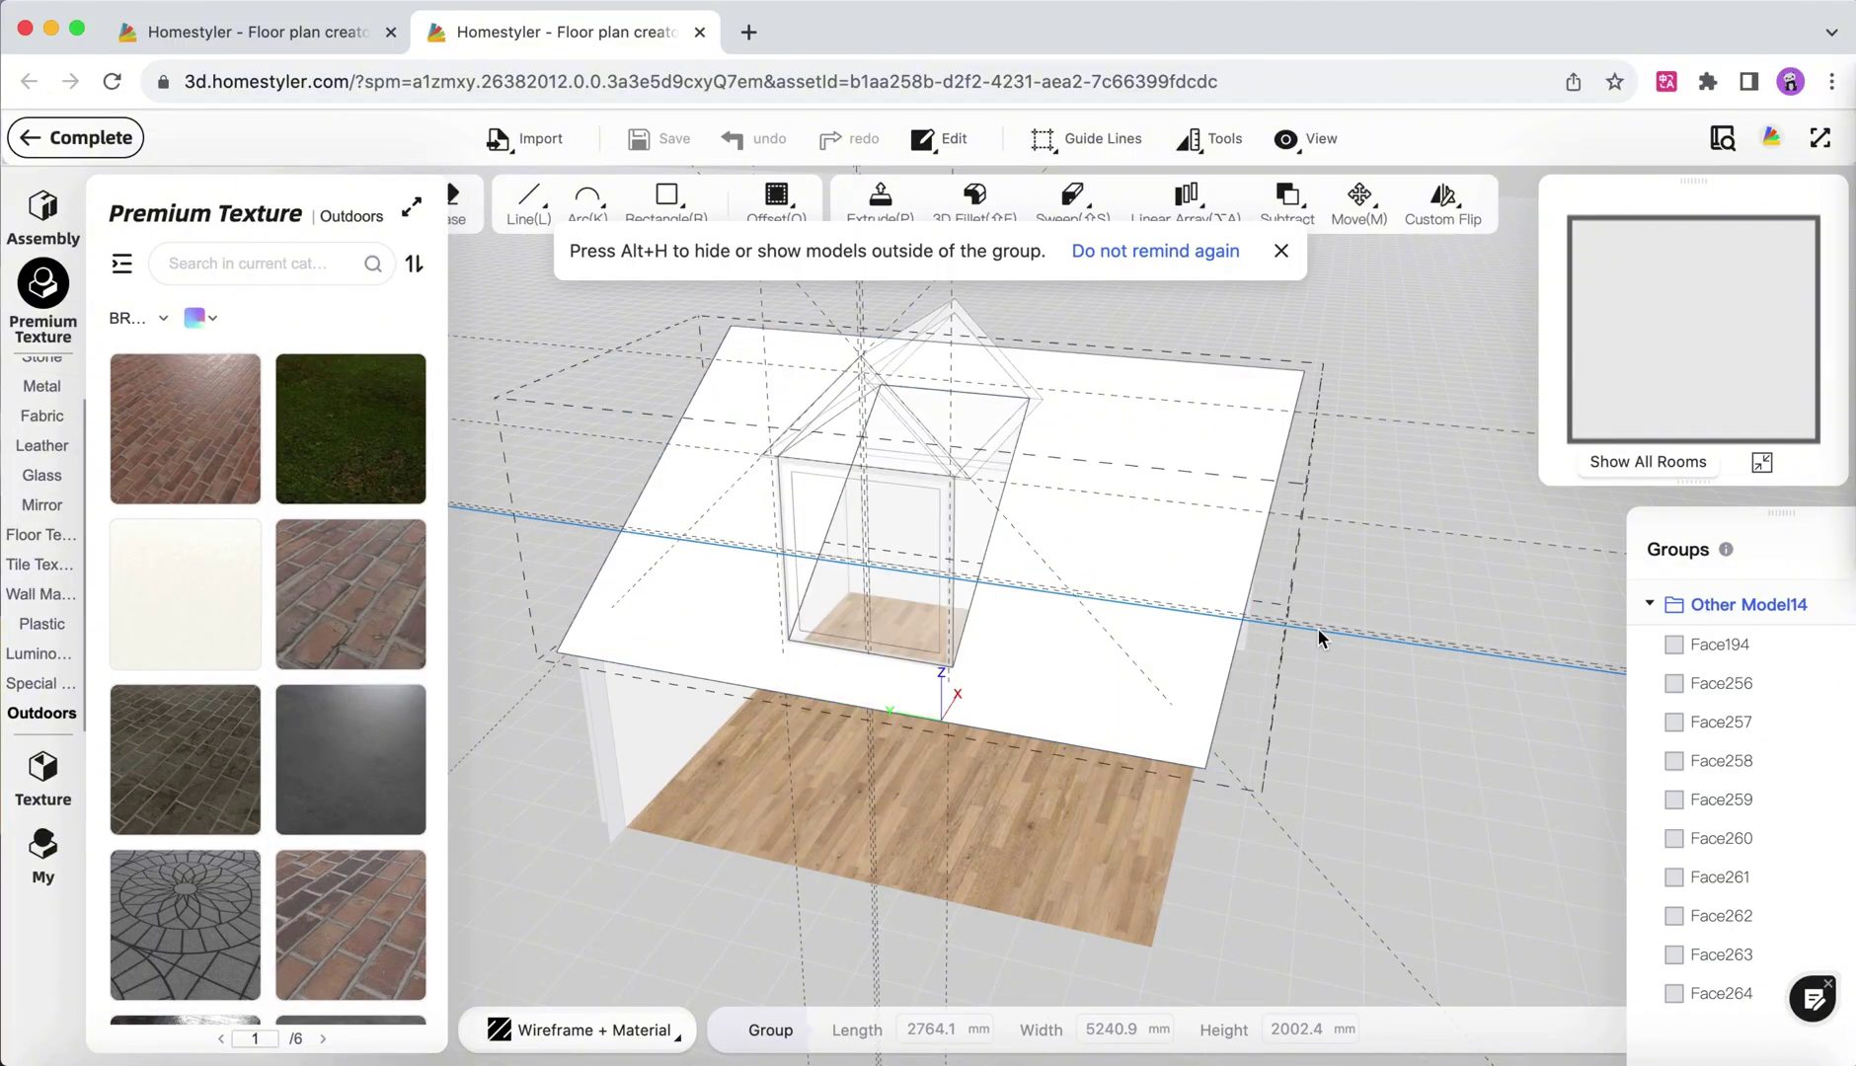
left_click_drag(1321, 634, 889, 553)
left_click(810, 562)
left_click(394, 575)
left_click(725, 605)
left_click_drag(849, 731, 721, 650)
key("Escape")
Apply the grey rabbit-patterned wall material to the underside of the dormer-side roof slope.
left_click(41, 595)
scroll(383, 642, "down", 3)
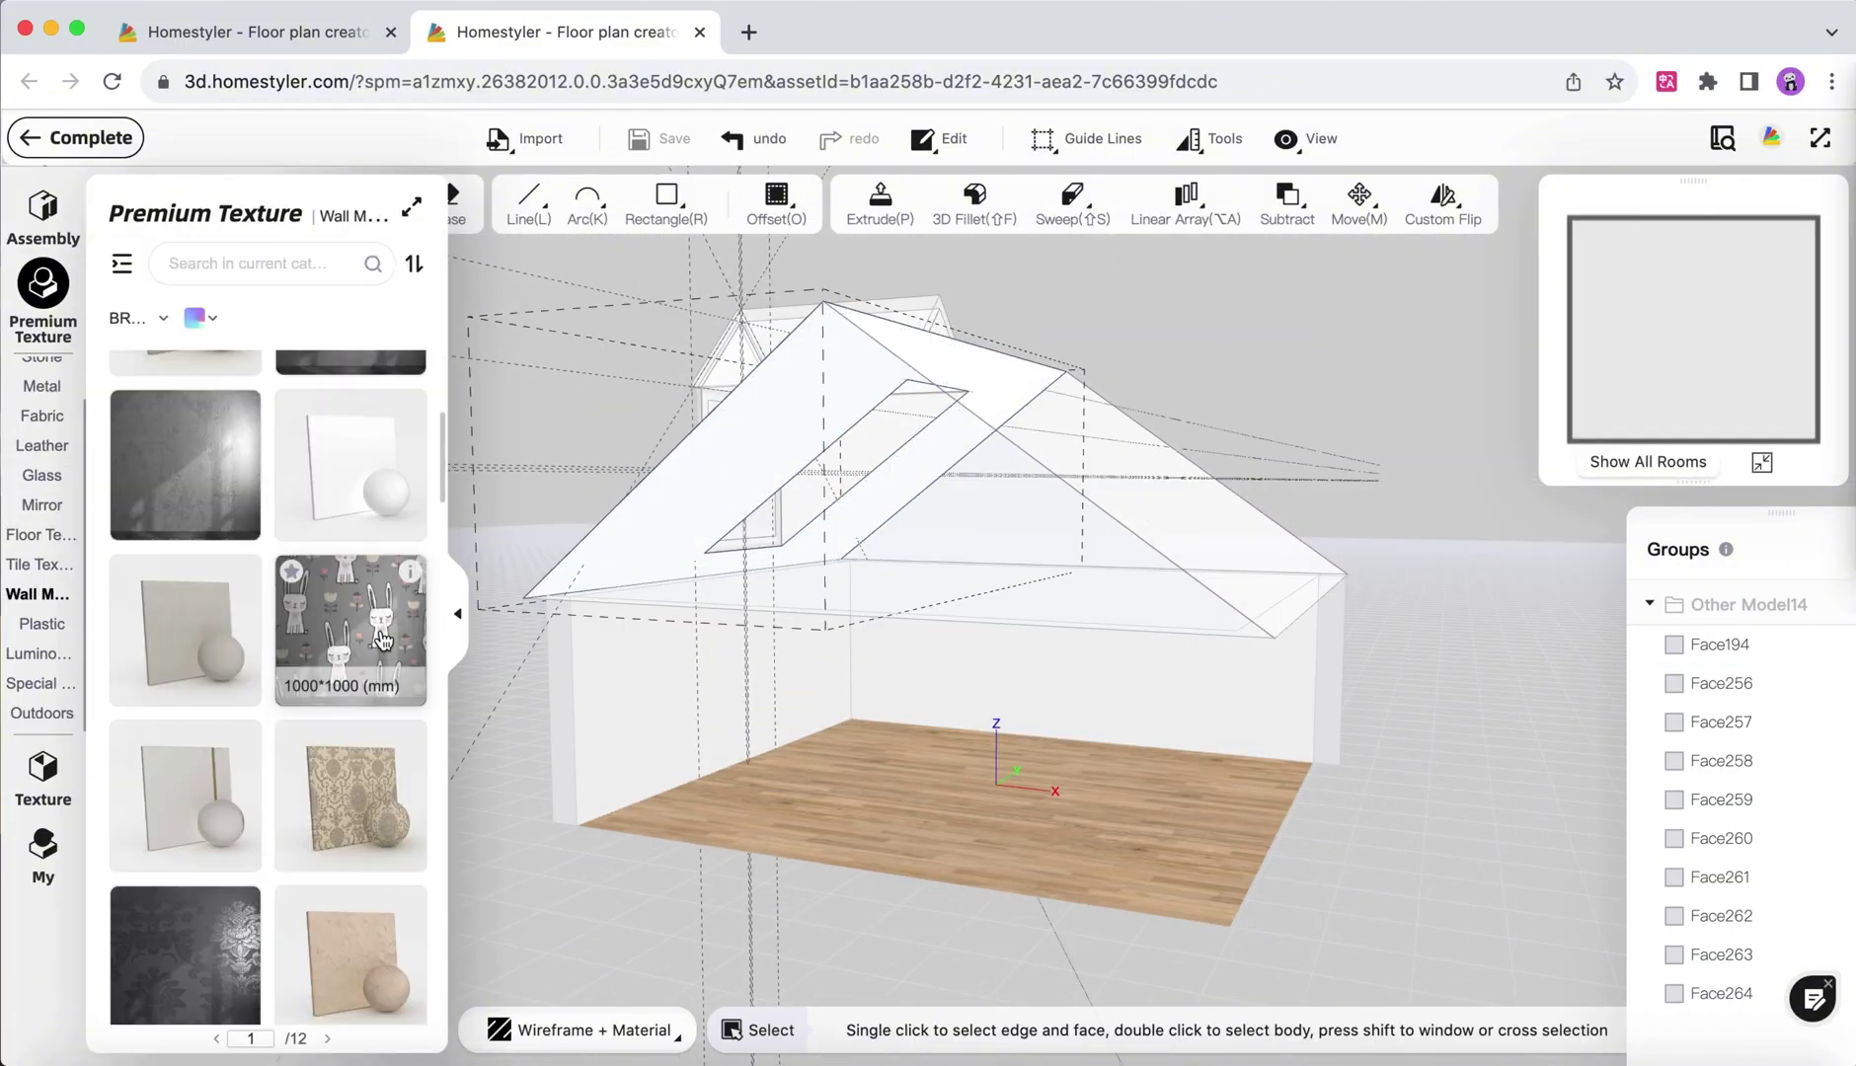
left_click(739, 730)
left_click_drag(738, 731, 953, 790)
Apply a clear material from the Glass premium textures to the dormer's window panes.
left_click(43, 506)
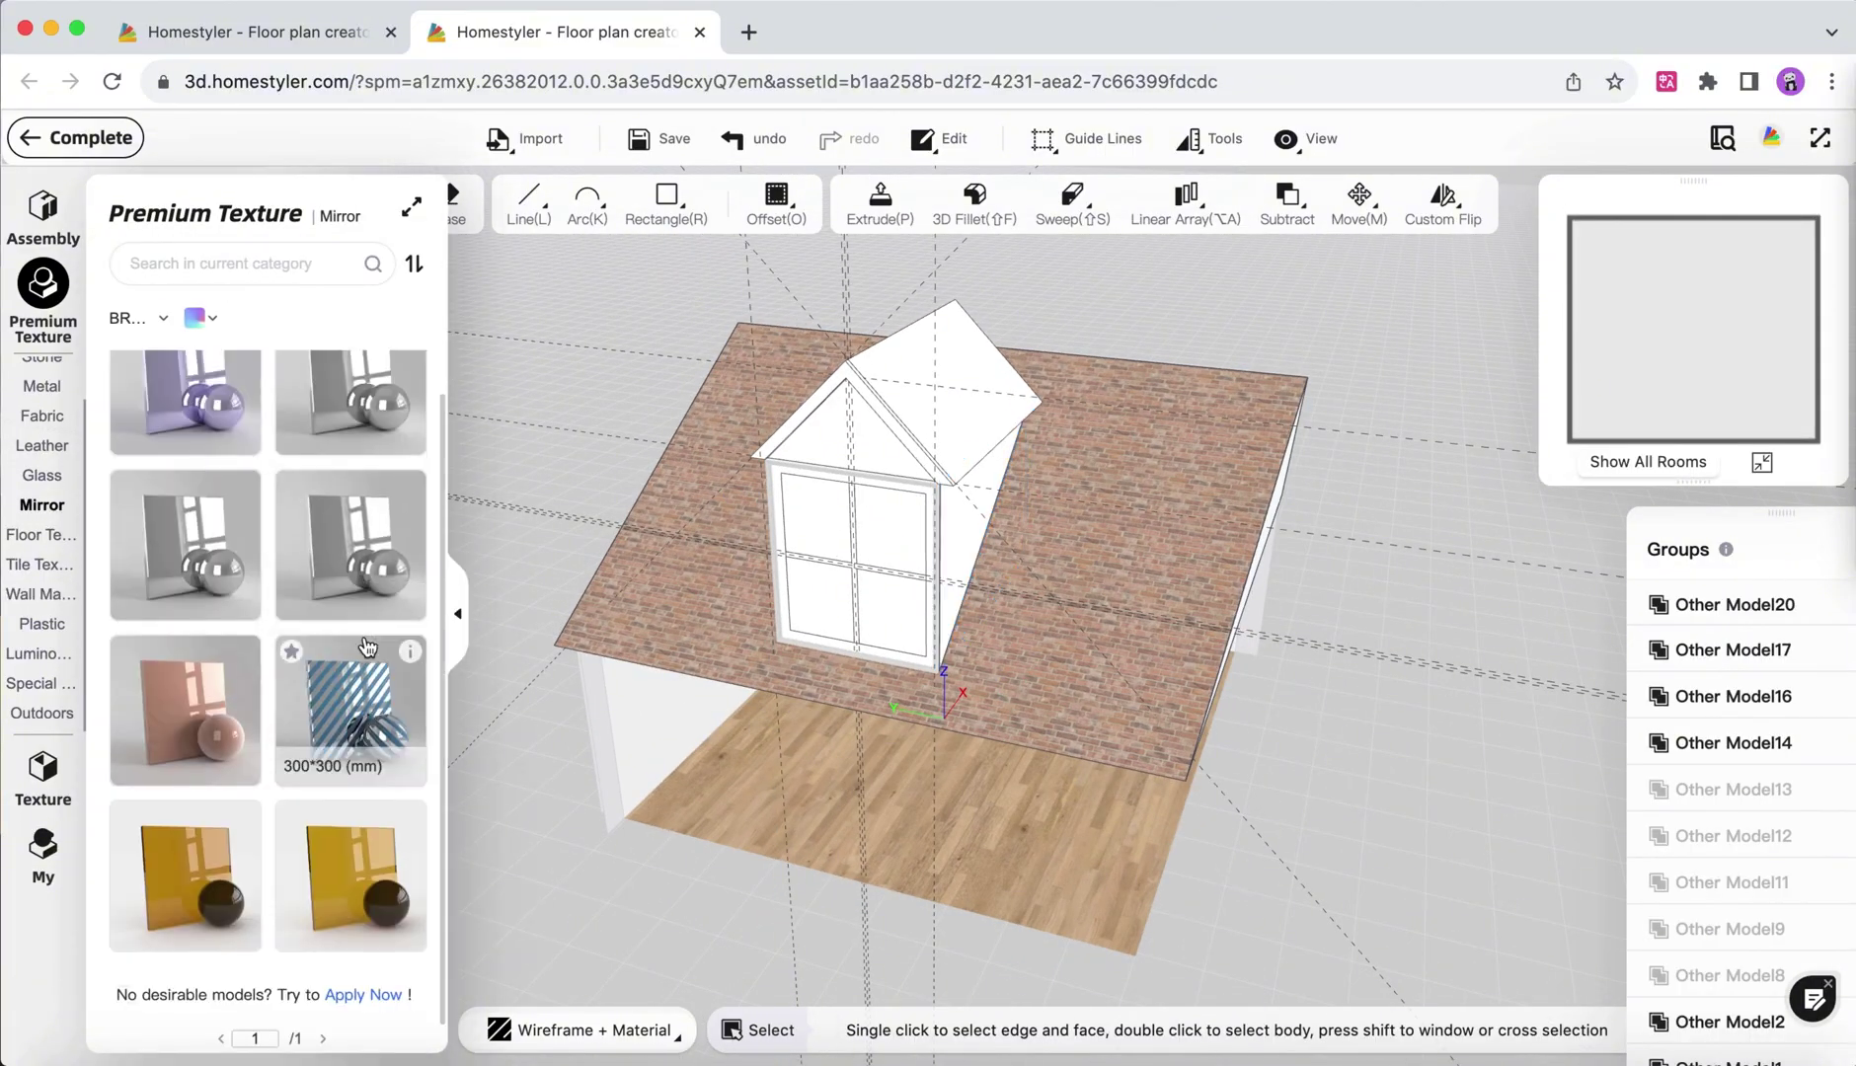
left_click(41, 475)
left_click_drag(351, 592, 889, 613)
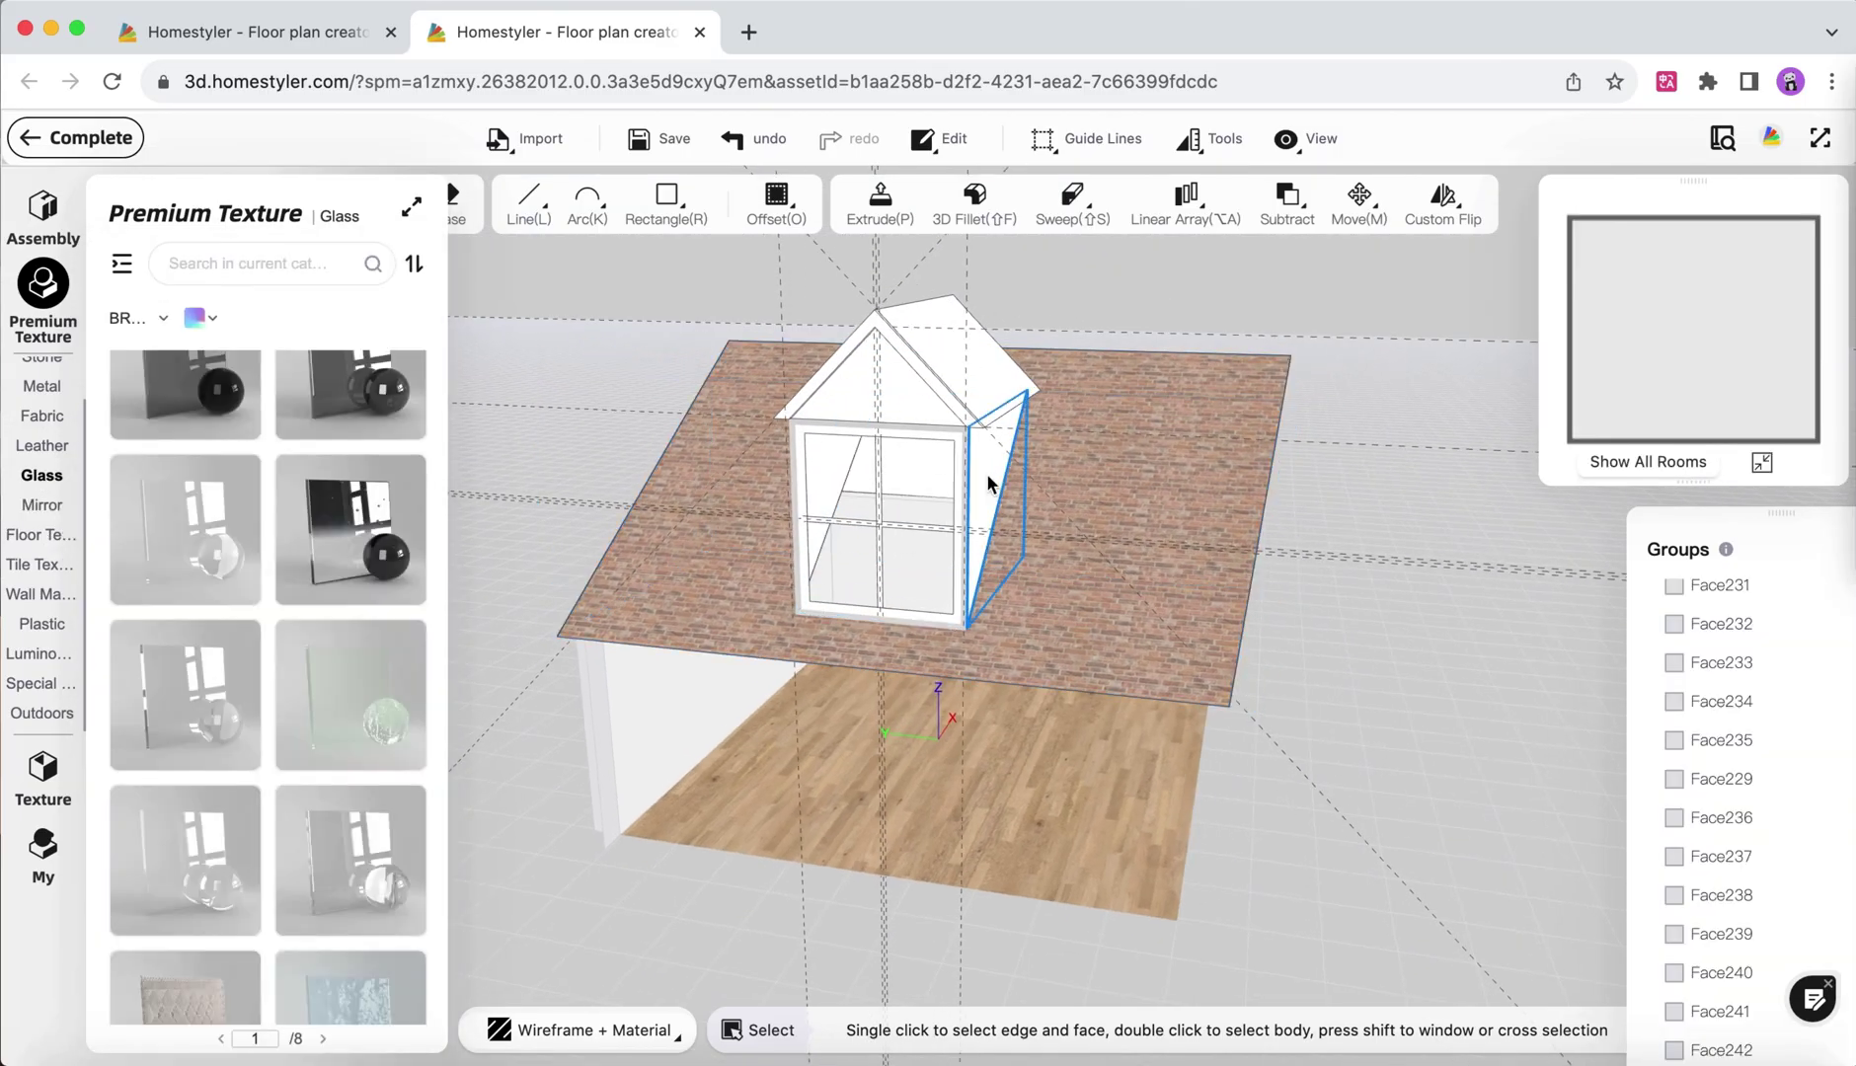
Apply a light brown material from the Wood premium textures to both side walls of the dormer.
scroll(49, 415, "up", 2)
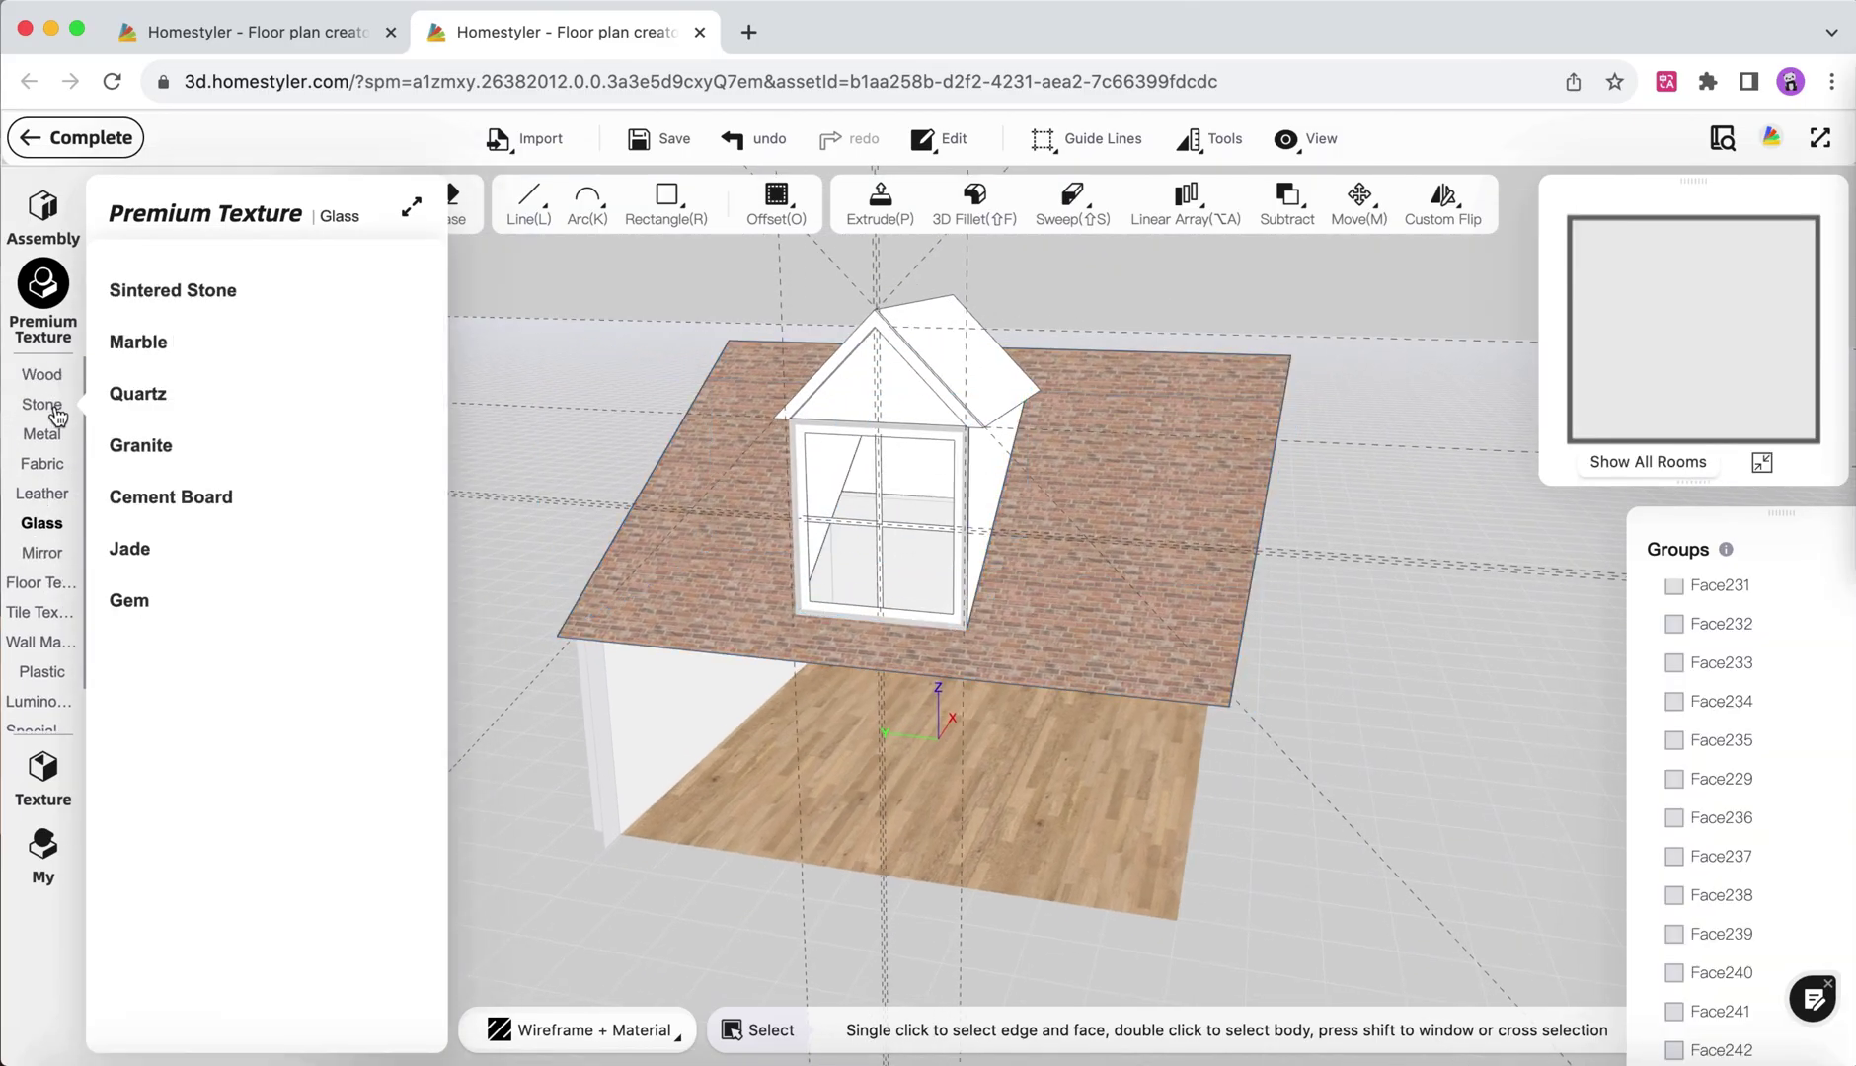
left_click(41, 375)
scroll(432, 454, "down", 2)
double_click(989, 470)
left_click(352, 550)
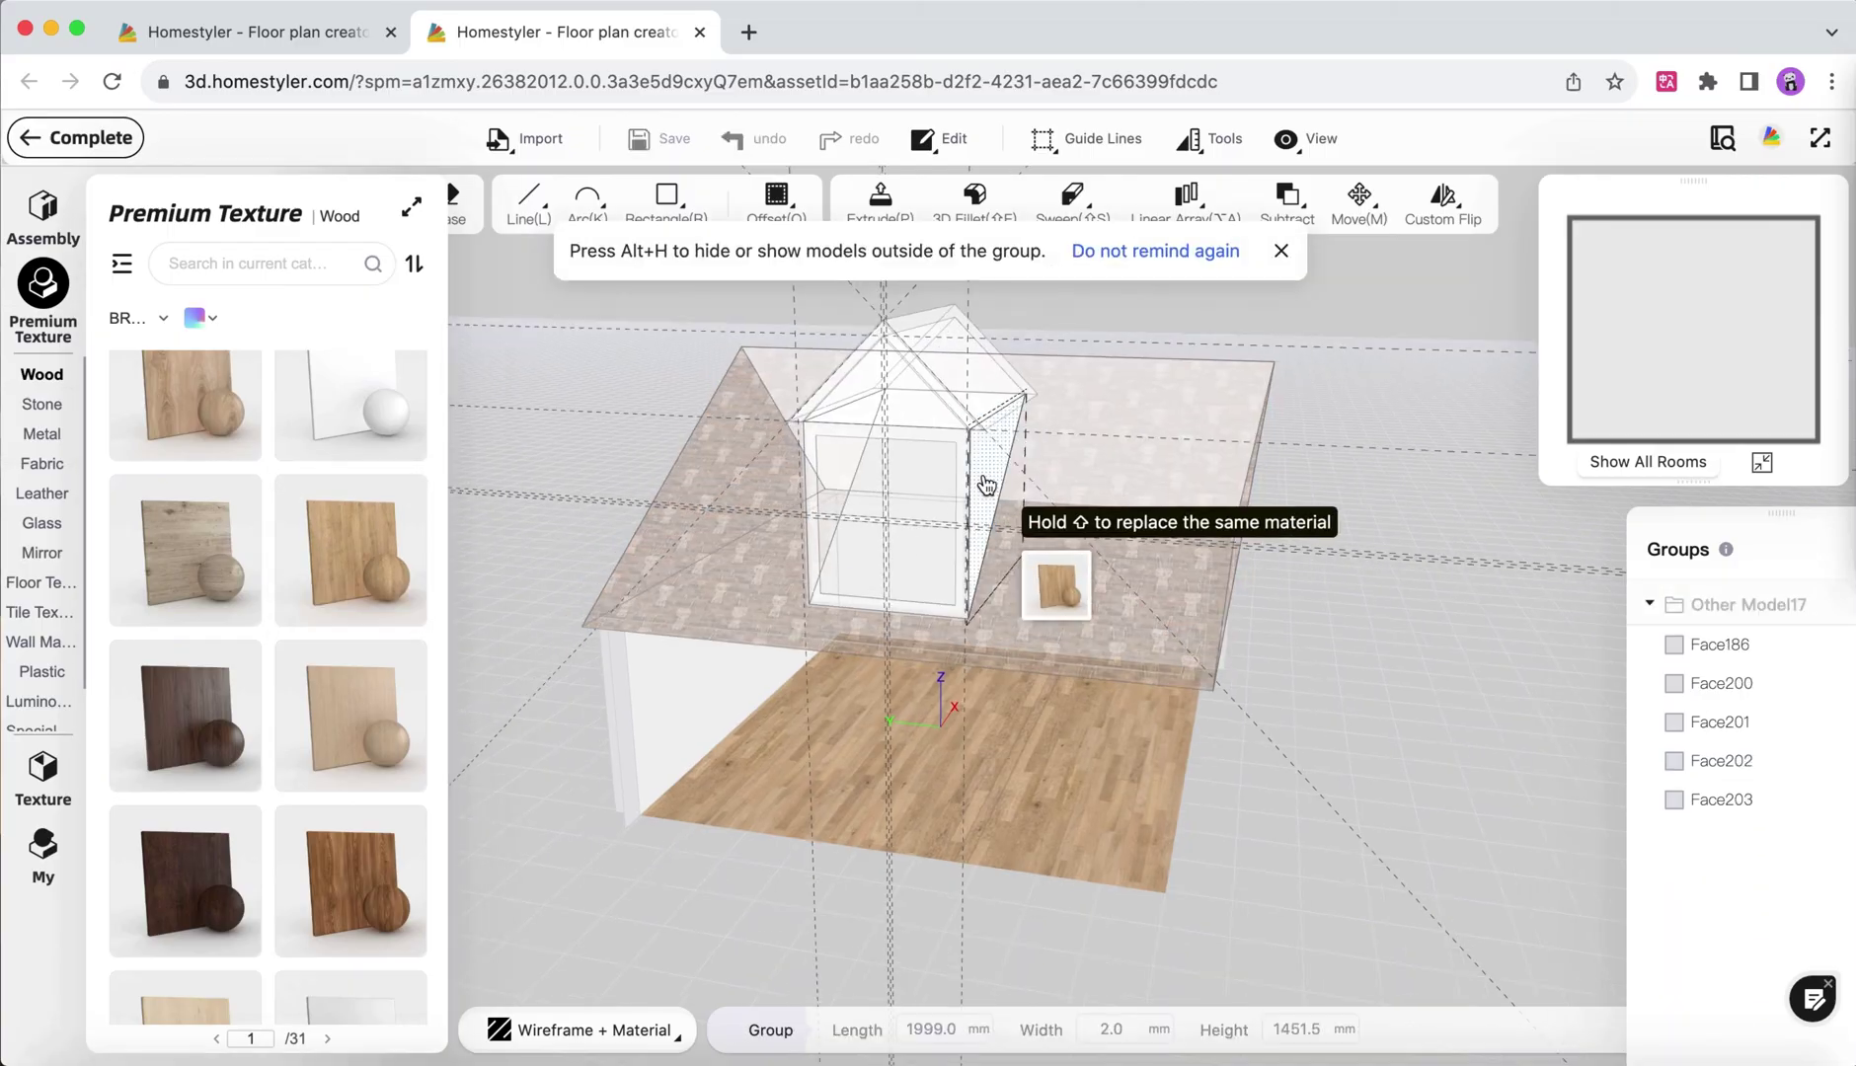
left_click(984, 486)
left_click_drag(988, 486, 1383, 533)
double_click(920, 494)
left_click(351, 550)
left_click(917, 501)
Apply the same light brown wood material to the dormer window's outer frame and glazing bars.
left_click(352, 550)
left_click(978, 426)
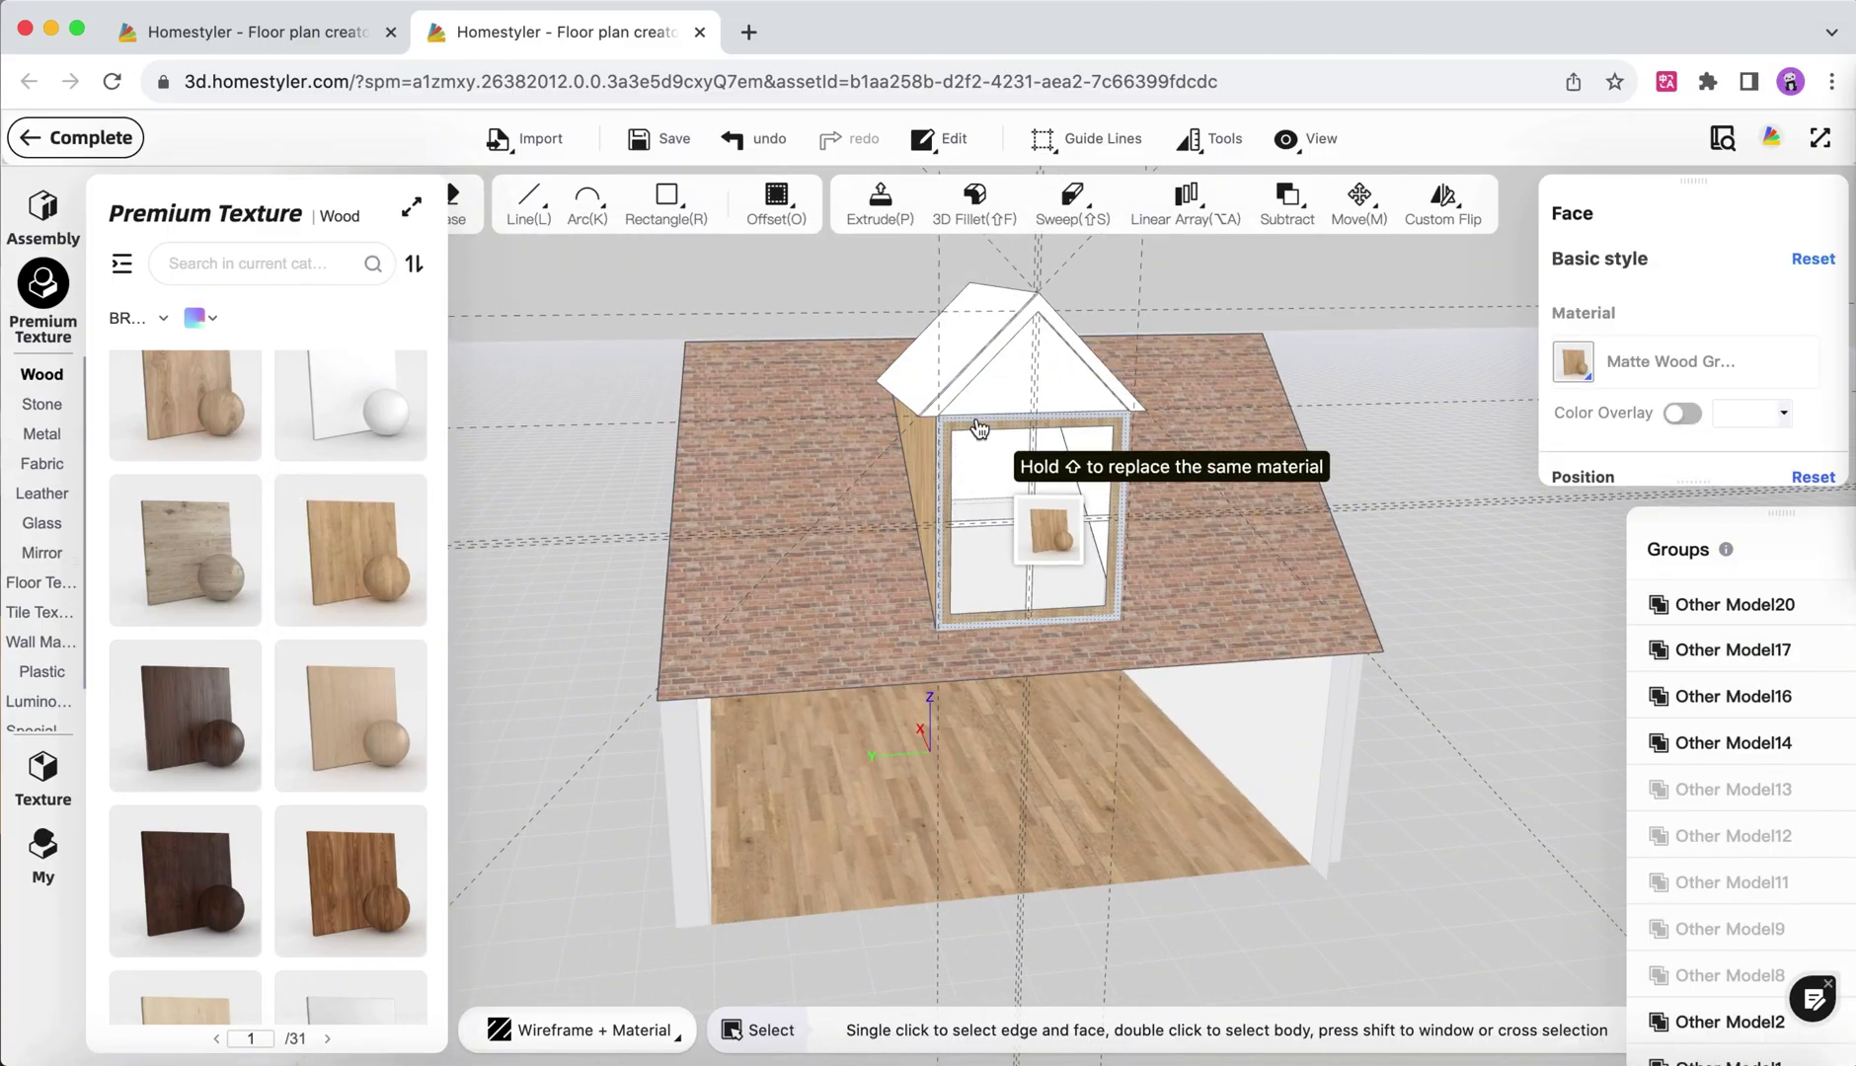
scroll(1086, 513, "up", 5)
left_click(351, 550)
left_click(1086, 563)
key("Escape")
scroll(1086, 563, "down", 5)
Apply the red brick paving material from the Outdoors textures to both slopes and the overhang faces of the dormer roof.
mouse_move(1185, 415)
left_mouse_down()
mouse_move(828, 353)
mouse_move(1106, 435)
left_mouse_up()
left_click(1106, 447)
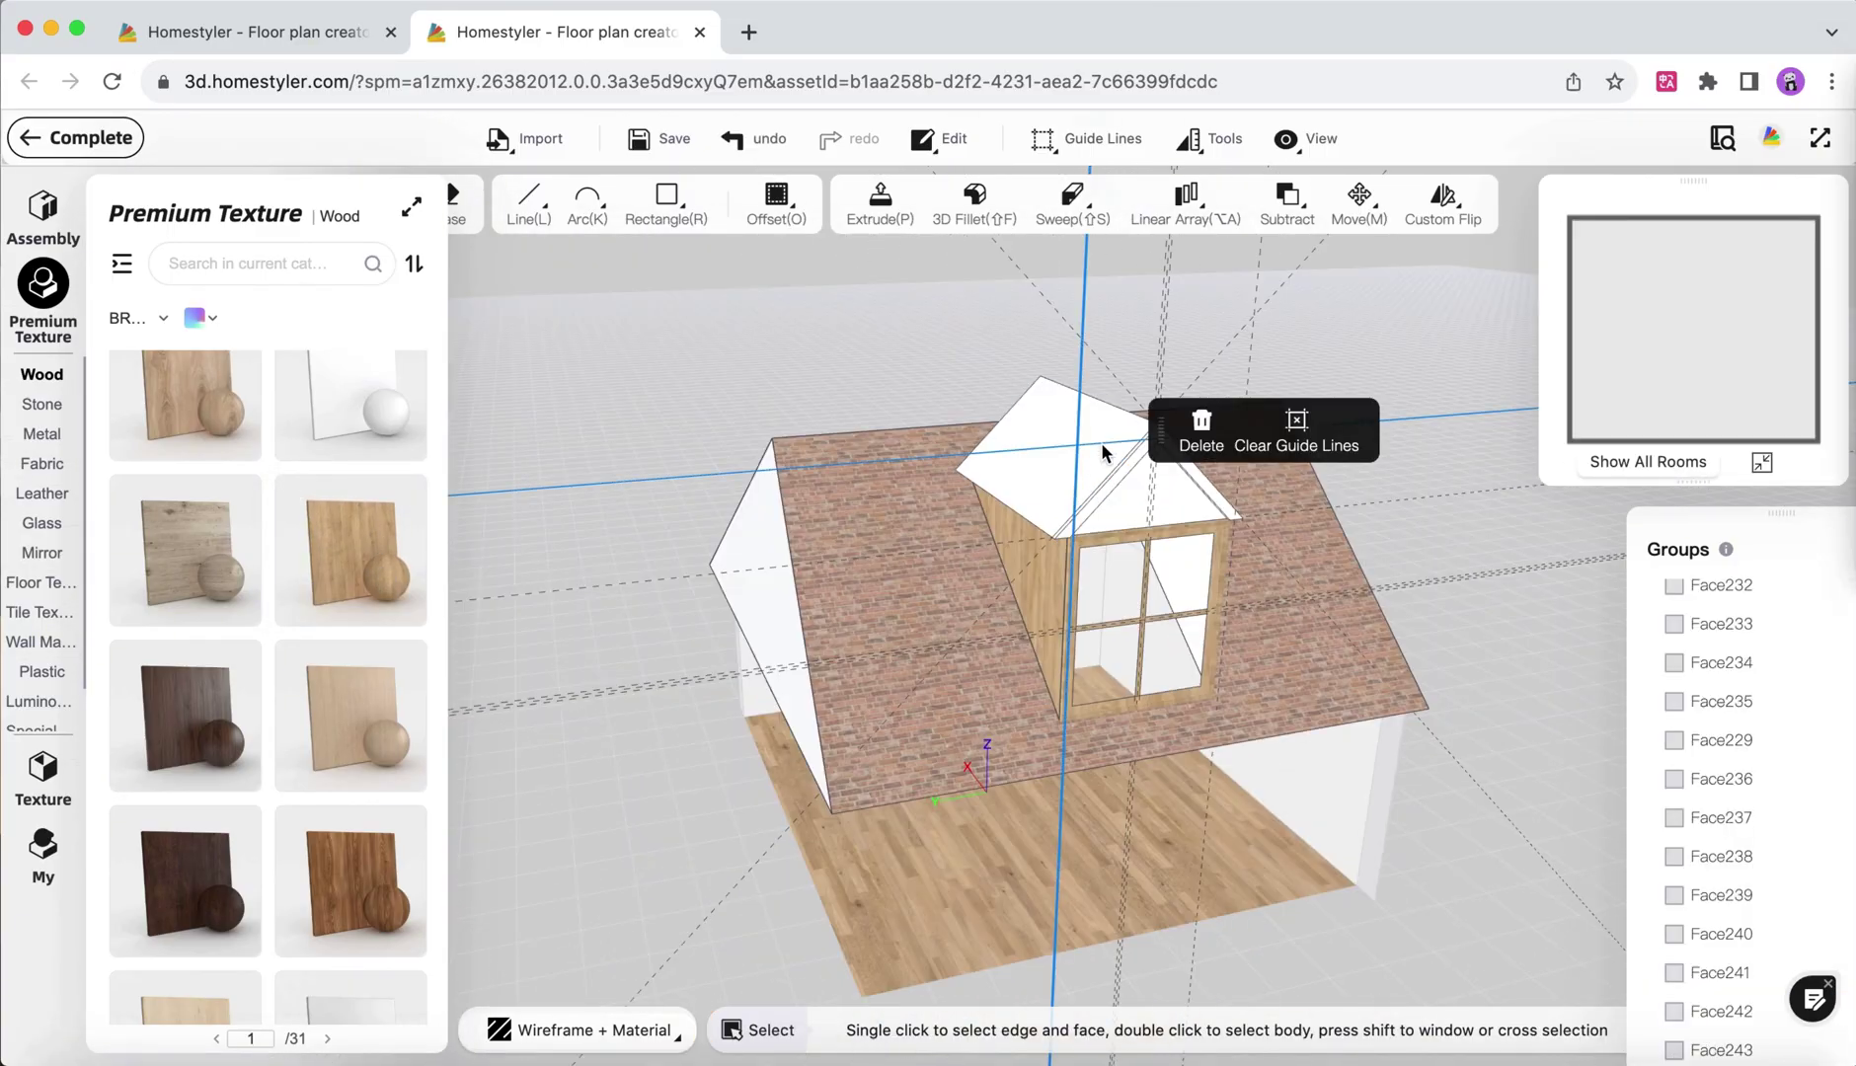
left_click(1111, 454)
left_click(42, 713)
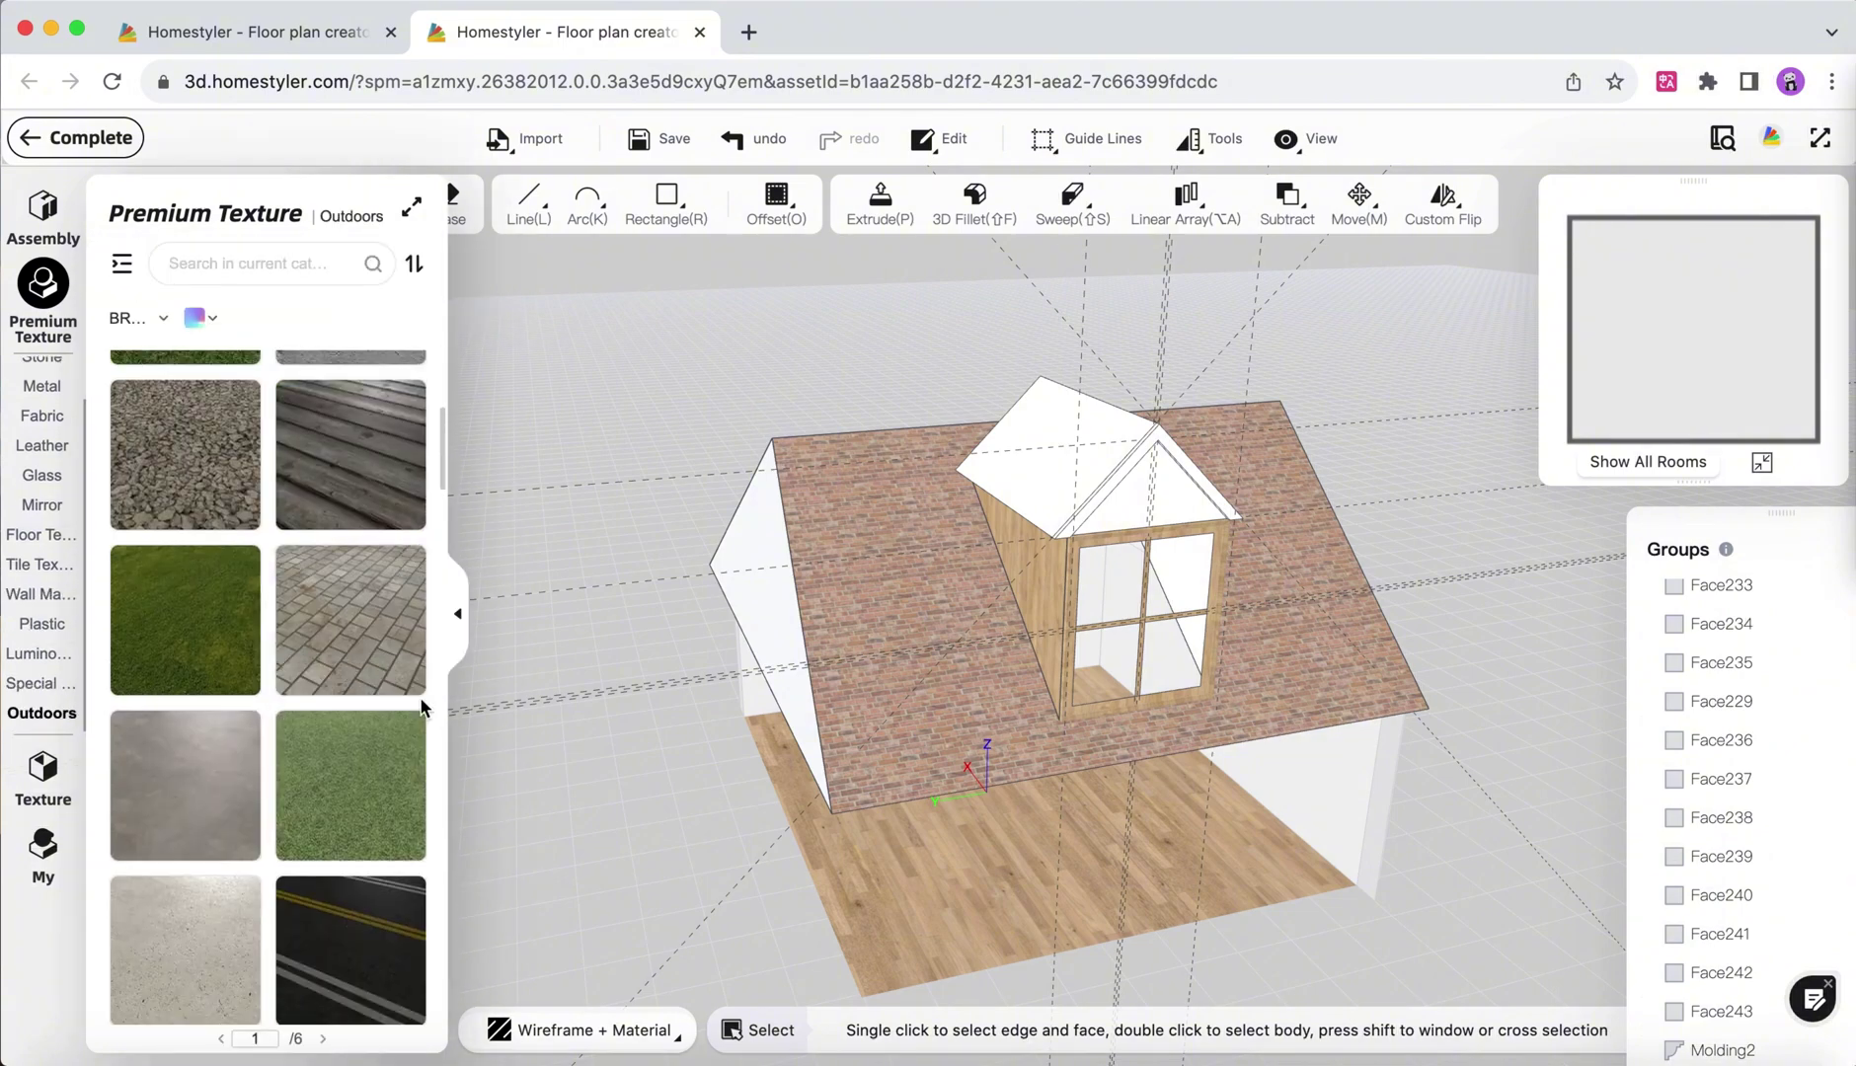
left_click_drag(186, 425, 948, 395)
left_click(1039, 485)
scroll(997, 514, "up", 5)
left_click(997, 514)
left_click(672, 402)
scroll(987, 445, "down", 5)
left_click_drag(1205, 448, 1441, 485)
left_click(945, 298)
key("Escape")
Apply the red brick paving material to the triangular gable face beside the dormer.
double_click(908, 593)
left_click(185, 424)
left_click(925, 600)
key("Escape")
Apply the red brick paving material to the main roof slope opposite the dormer and to the remaining gable face.
left_click_drag(593, 415, 735, 449)
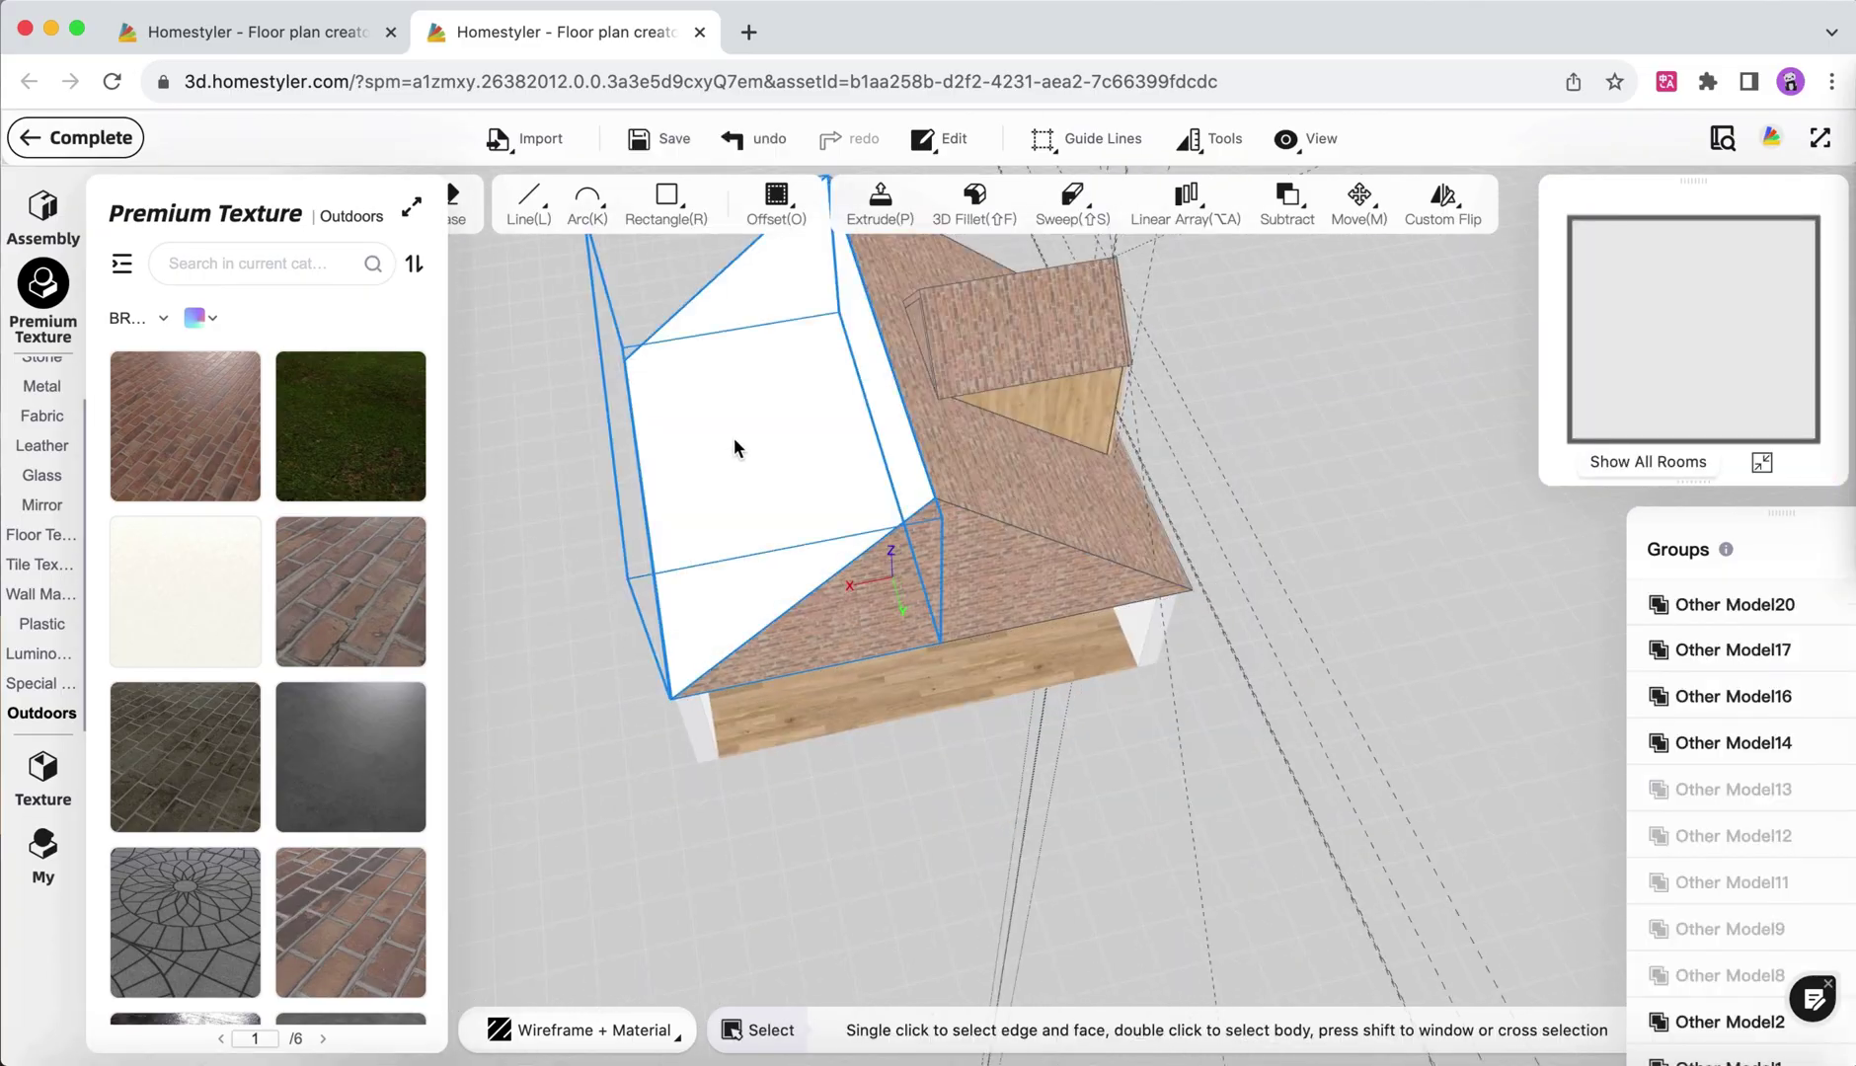
double_click(736, 449)
left_click(186, 425)
left_click(750, 454)
double_click(920, 491)
left_click(186, 424)
left_click(889, 484)
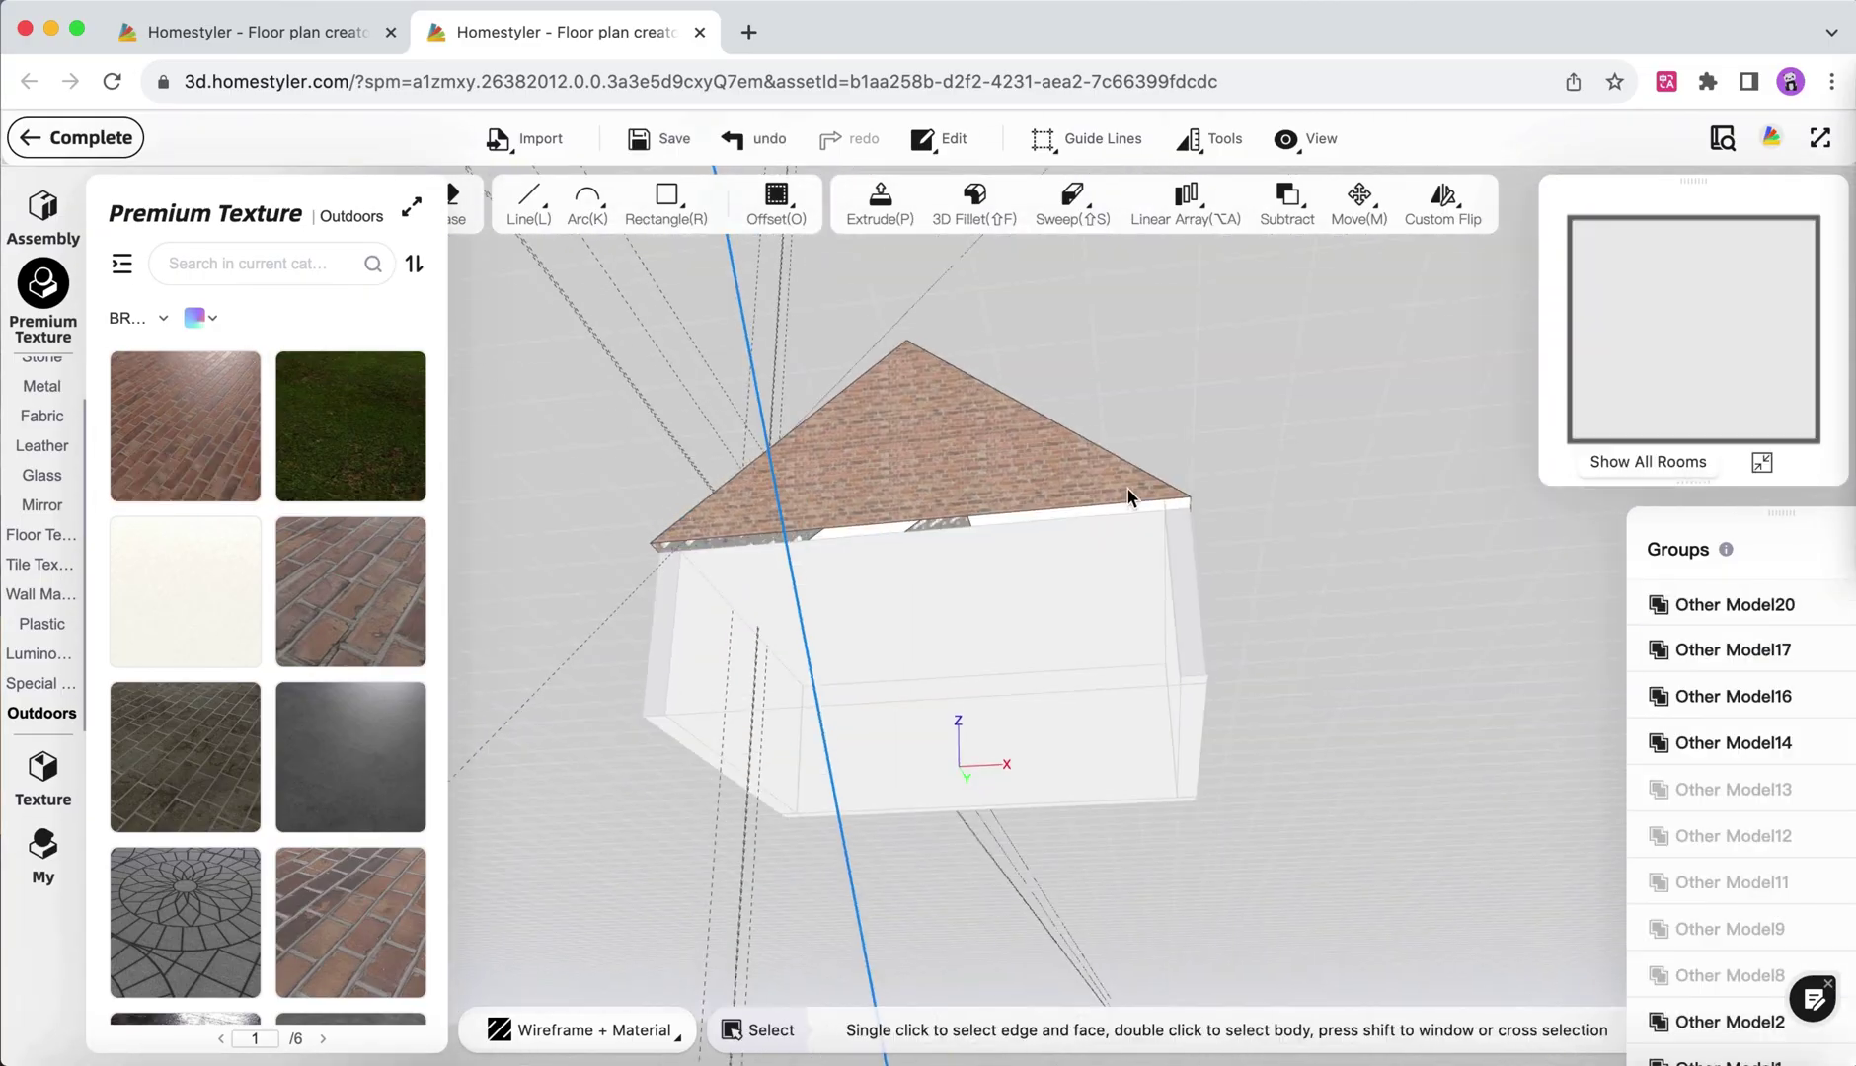